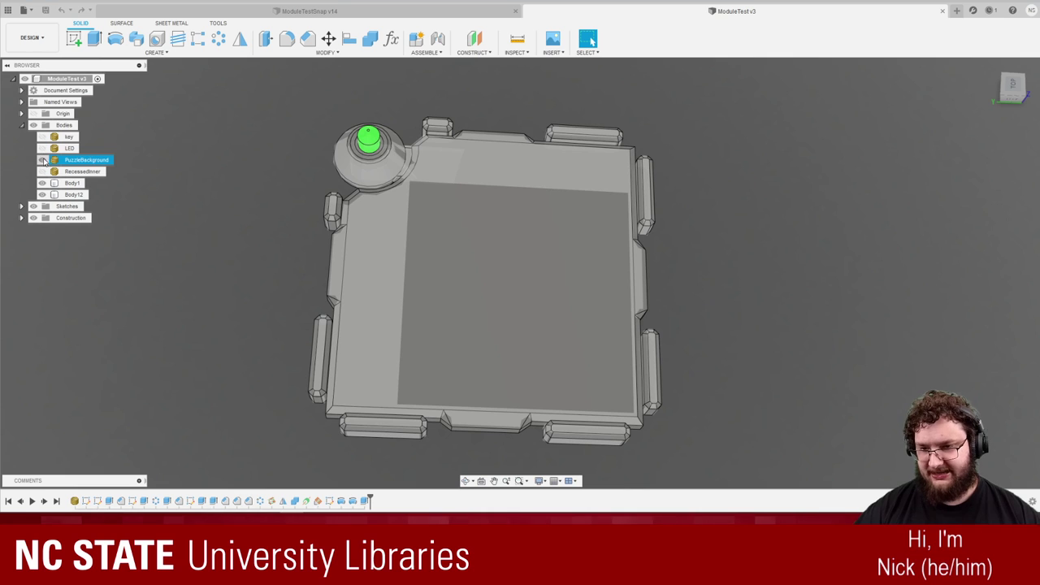
Hide Body1 and Body12 so only the PuzzleBackground mesh shows, and inspect its frame and corner.
left_click(43, 160)
left_click(42, 195)
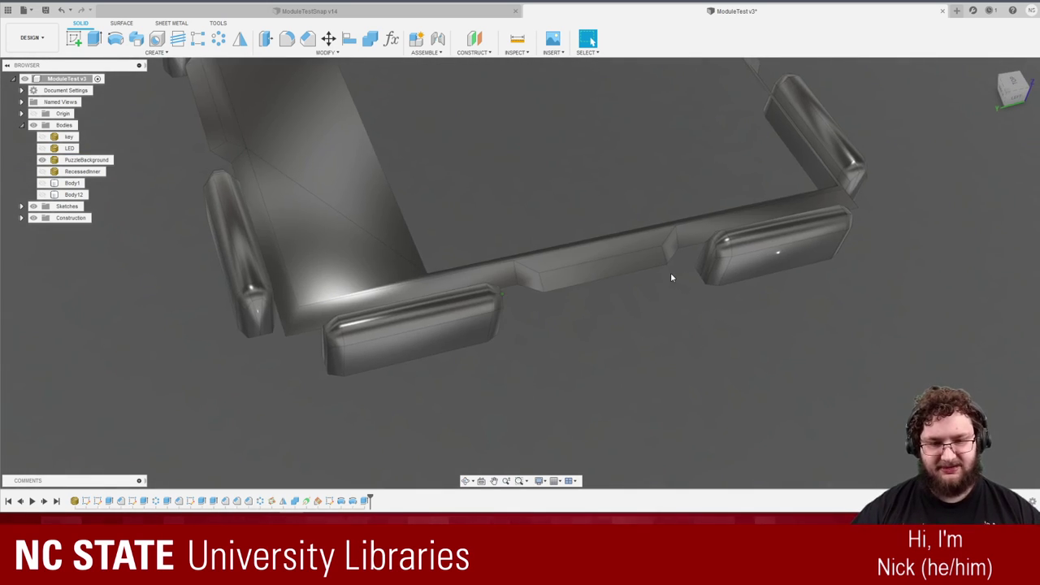
left_click(375, 207)
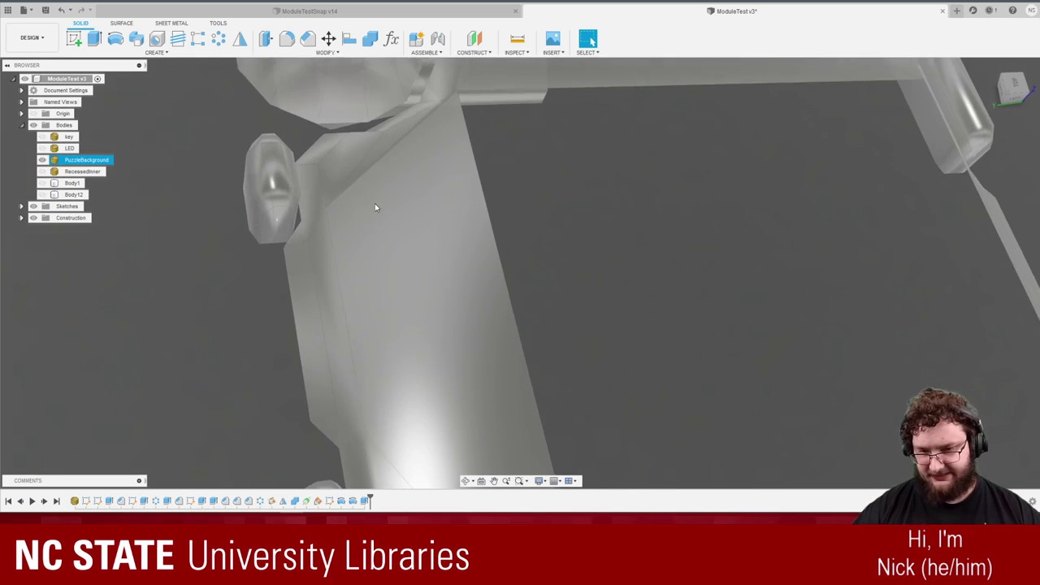
left_click(425, 202)
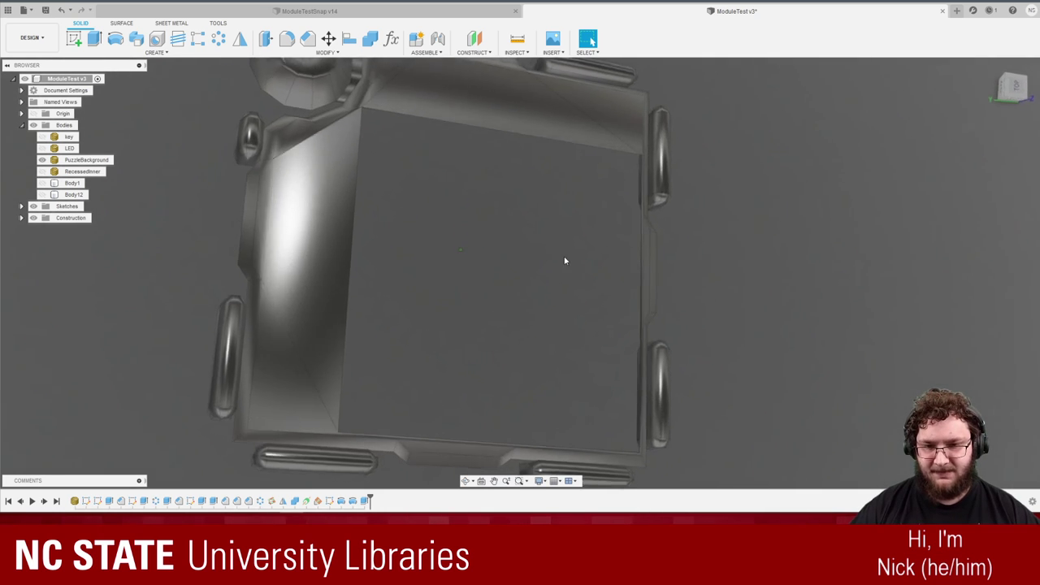
left_click(328, 234)
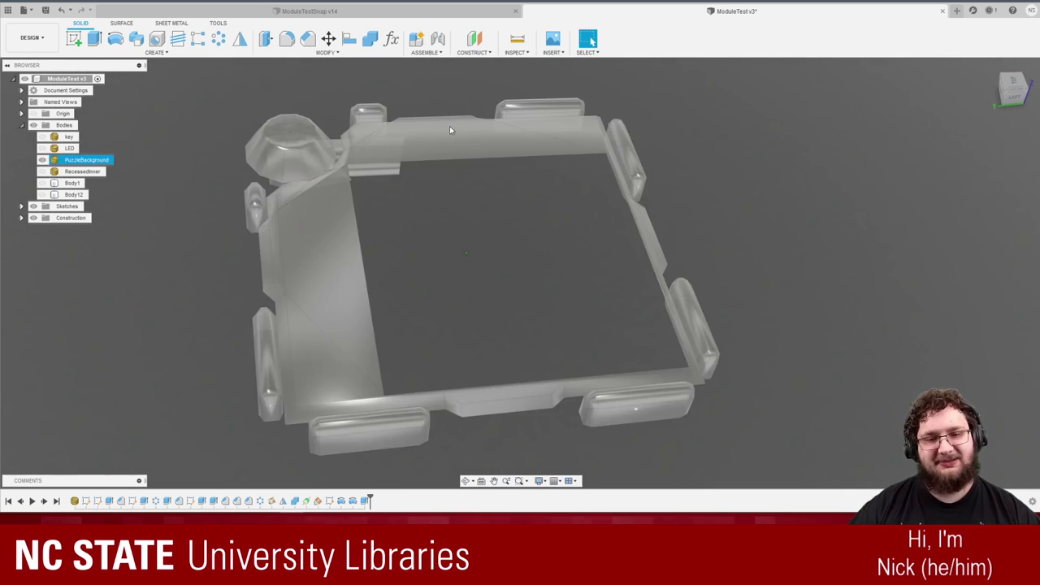
middle_click_drag(312, 159, 430, 190, "shift")
scroll(432, 190, "up", 6)
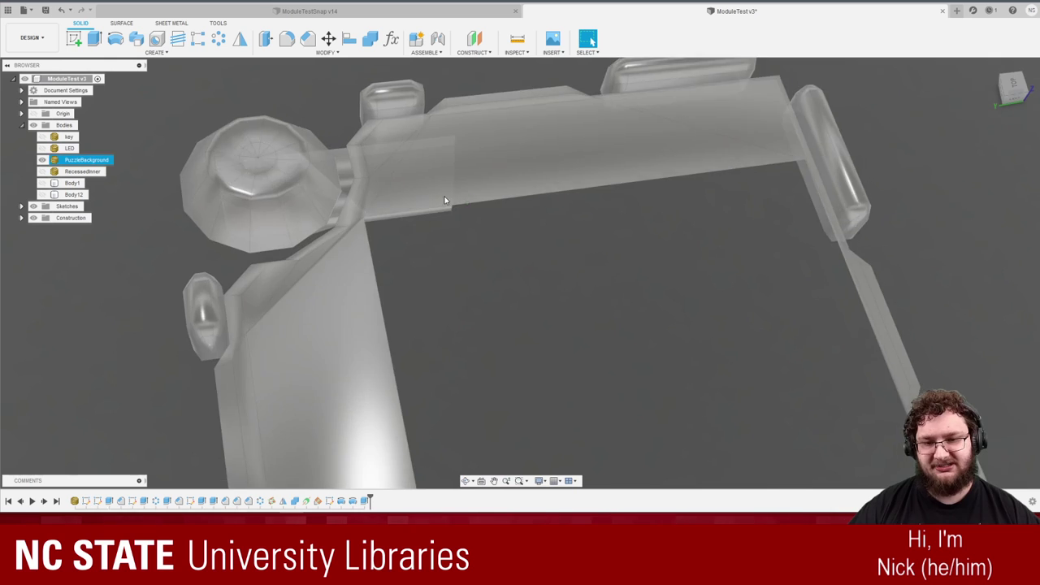
middle_click_drag(671, 302, 493, 298, "shift")
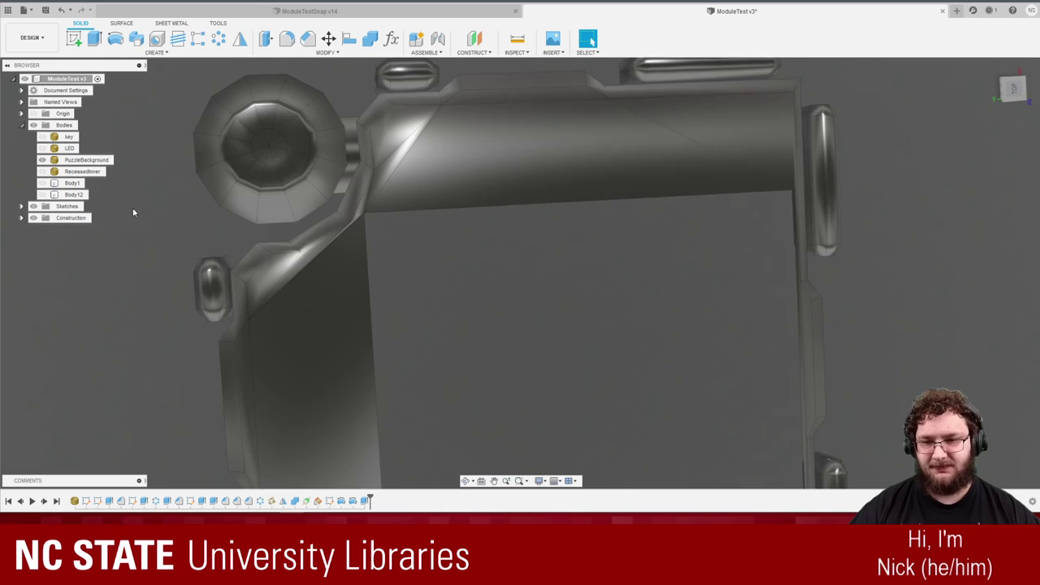
Toggle the visibility of Body1 over the PuzzleBackground mesh to compare the two around the corner socket and edges.
left_click(44, 184)
left_click(44, 184)
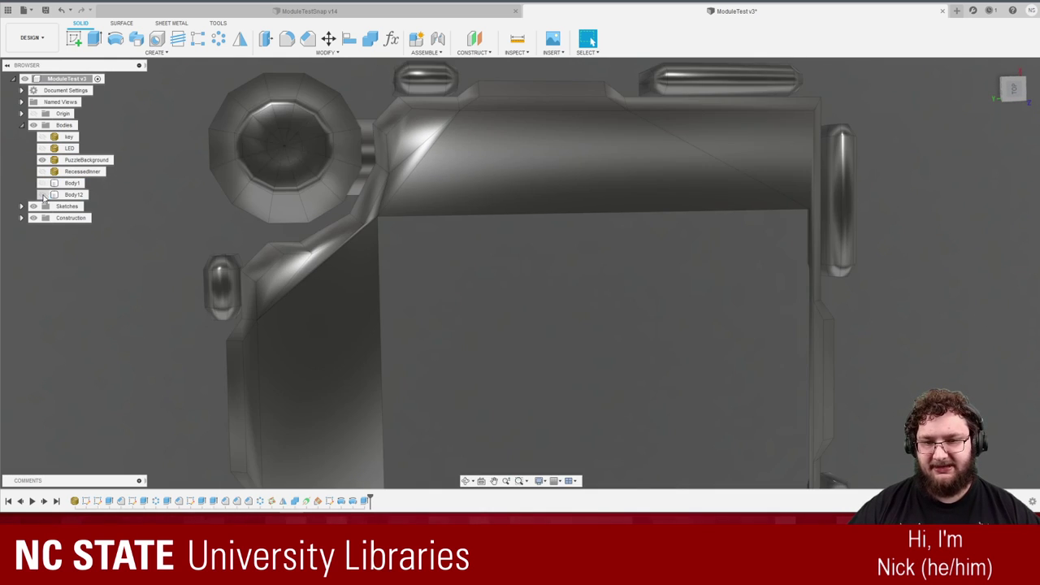
left_click(43, 184)
left_click(44, 184)
middle_click_drag(44, 186, 402, 390, "shift")
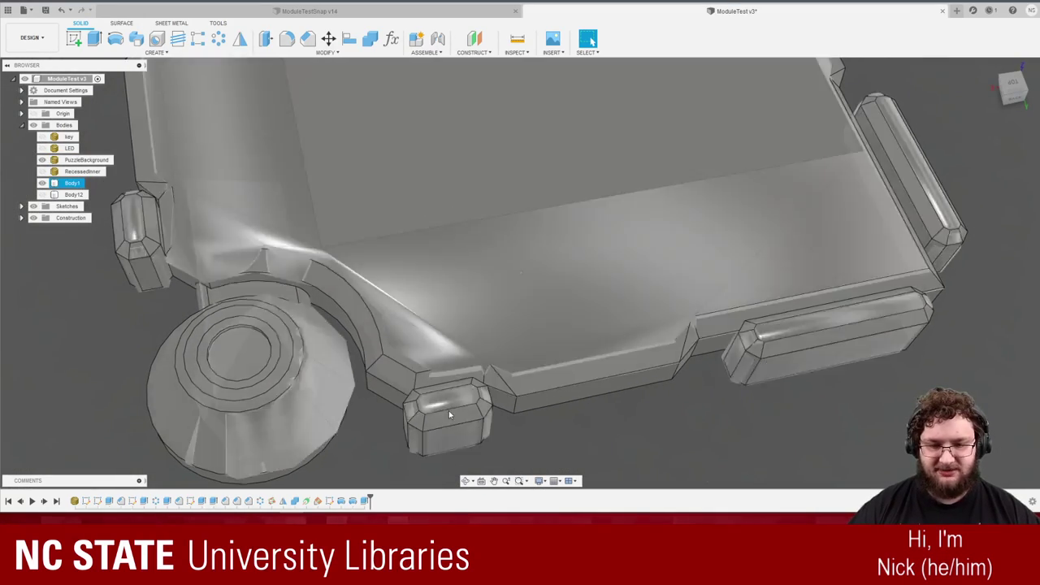
middle_click_drag(449, 414, 530, 434, "shift")
middle_click_drag(819, 353, 504, 264)
scroll(558, 258, "down", 2)
scroll(537, 172, "up", 1)
middle_click_drag(534, 81, 660, 230)
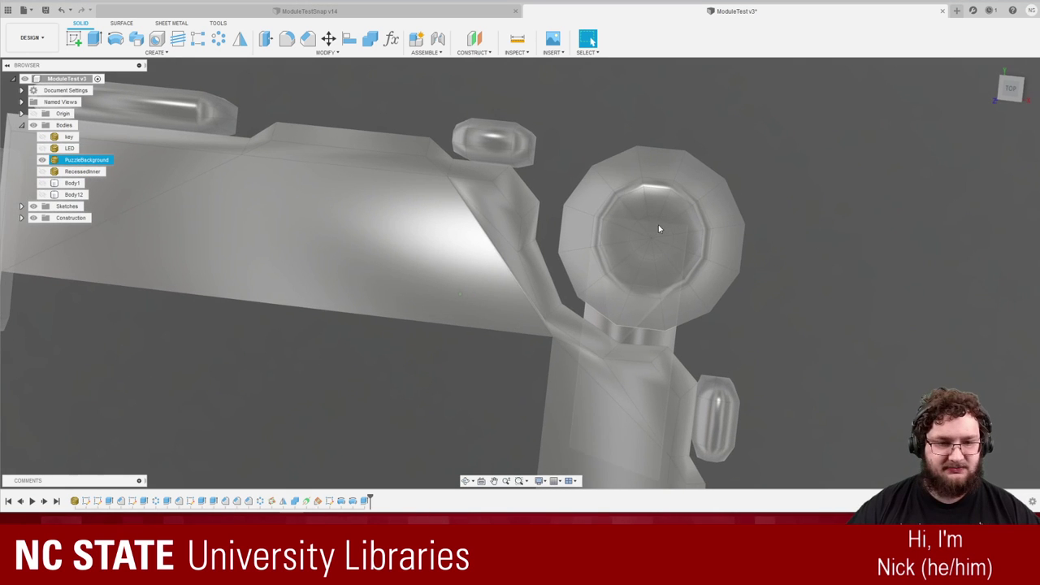
Examine the faceted geometry of the PuzzleBackground mesh around the round corner socket.
mouse_move(650, 308)
middle_mouse_down("shift")
mouse_move(564, 279)
mouse_move(468, 201)
mouse_move(639, 320)
middle_mouse_up("shift")
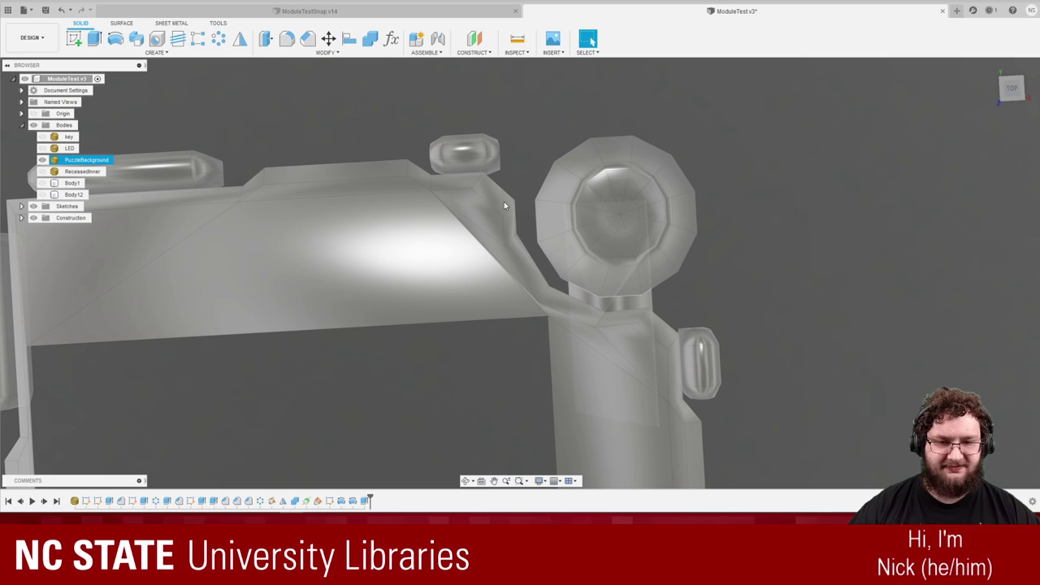
key("Escape")
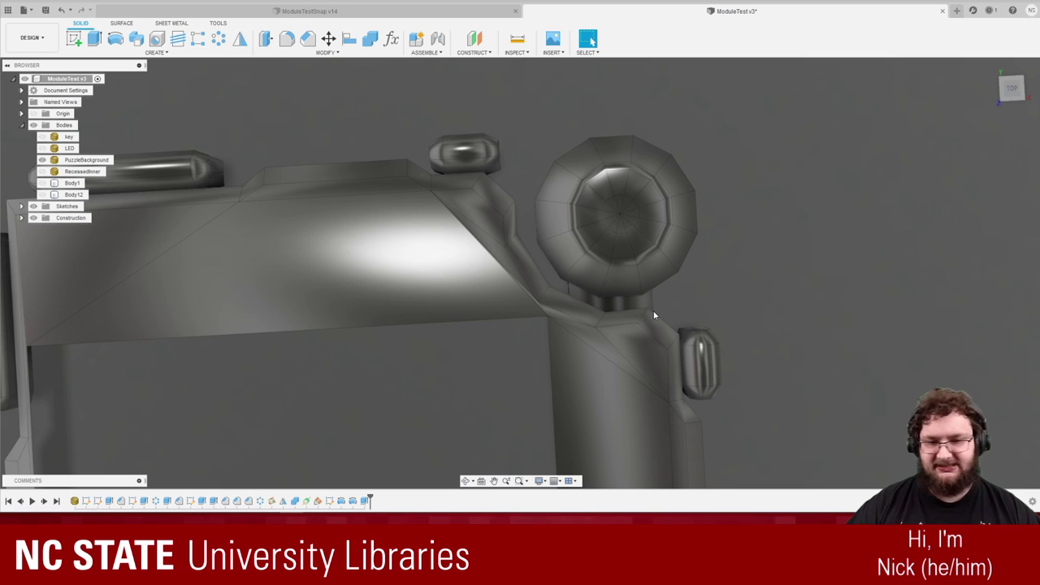
left_click(647, 315)
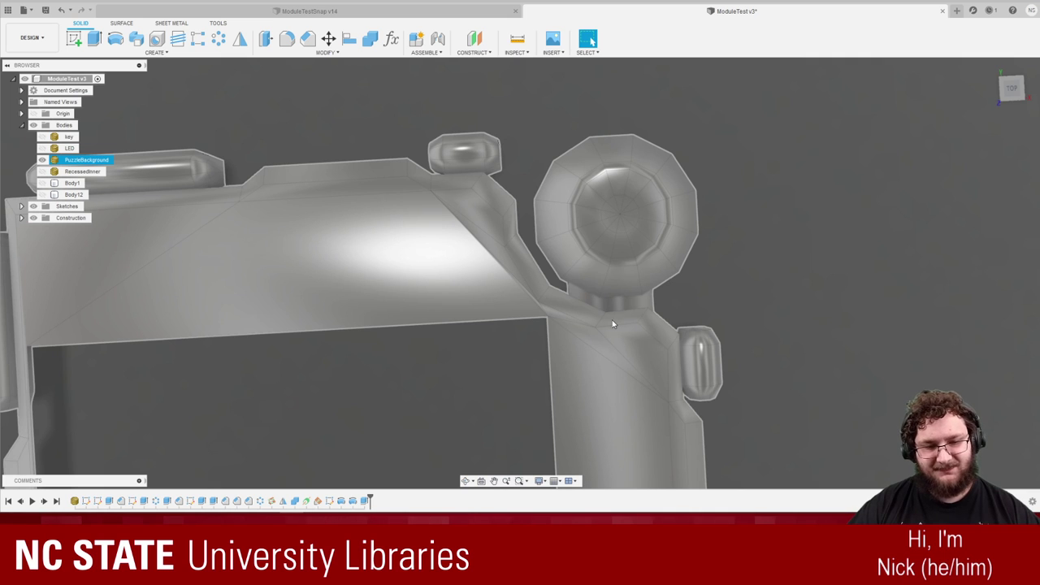
middle_click_drag(613, 320, 566, 285, "shift")
mouse_move(514, 223)
middle_mouse_down("shift")
mouse_move(476, 171)
mouse_move(572, 303)
middle_mouse_up("shift")
mouse_move(426, 147)
middle_mouse_down("shift")
mouse_move(594, 299)
mouse_move(336, 256)
mouse_move(187, 195)
middle_mouse_up("shift")
Show Body1 in place of the PuzzleBackground mesh and examine its curved cutout around the corner socket.
left_click(42, 183)
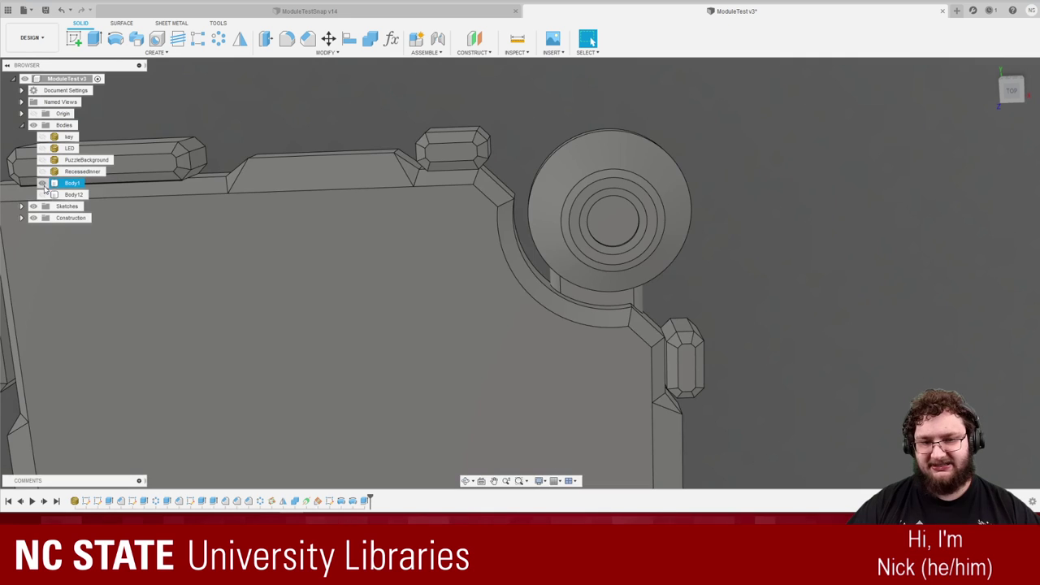
middle_click_drag(770, 278, 648, 316, "shift")
scroll(647, 316, "up", 3)
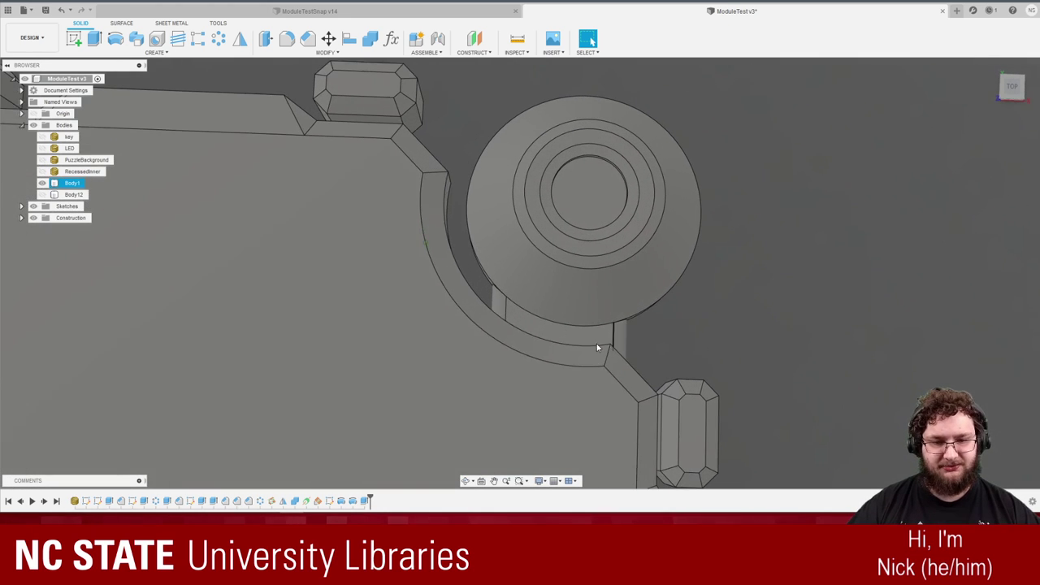
middle_click_drag(623, 352, 716, 316, "shift")
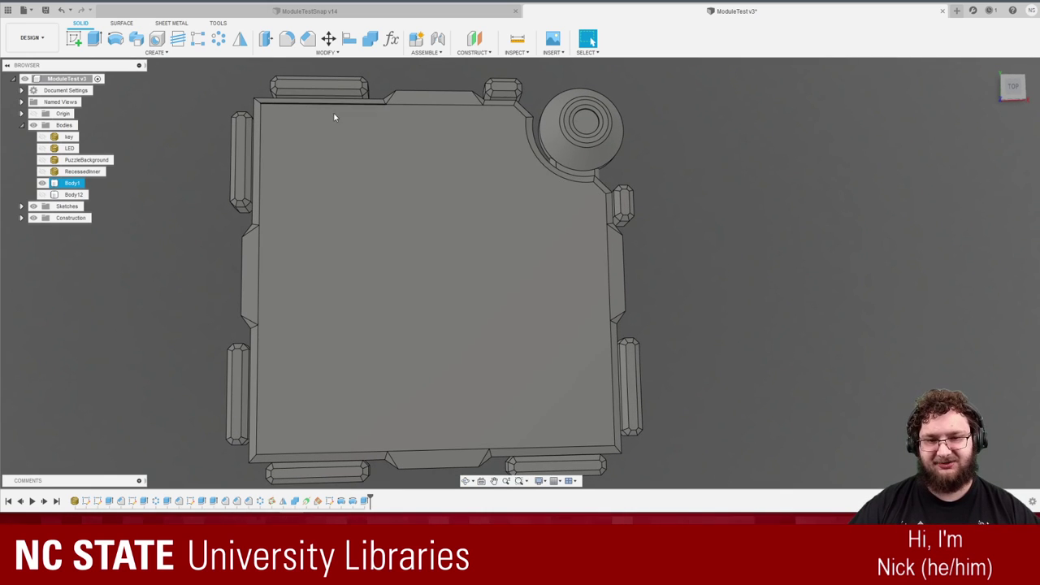
Show Body12 again and close the ModuleTest design without saving the changes.
left_click(43, 196)
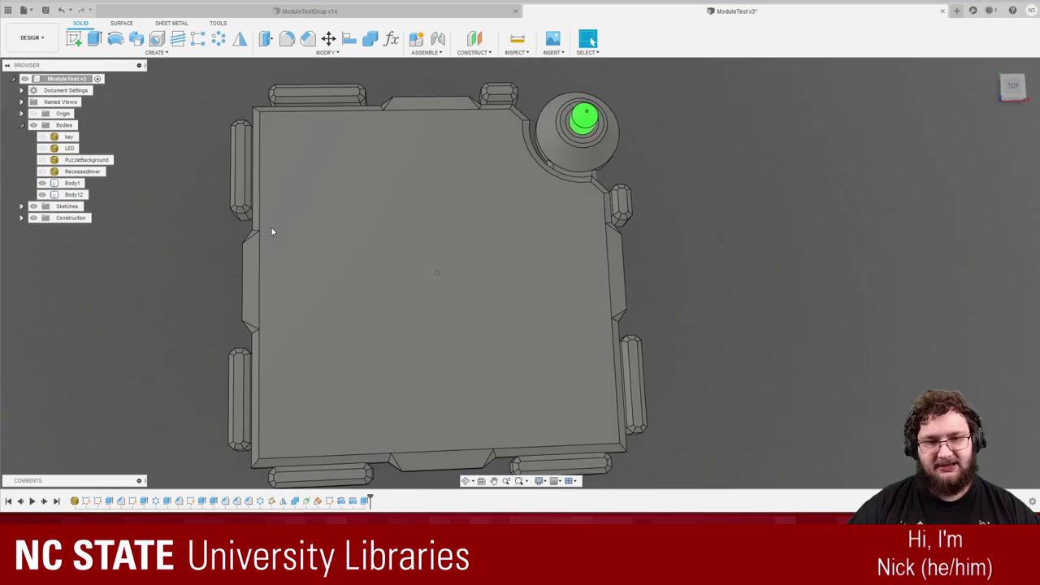
left_click(942, 11)
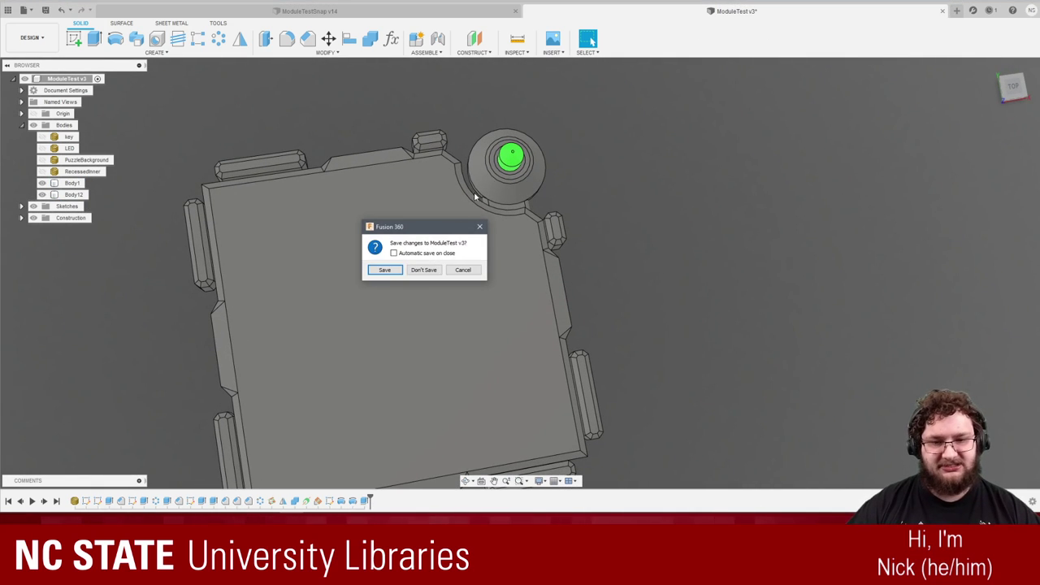
left_click(423, 269)
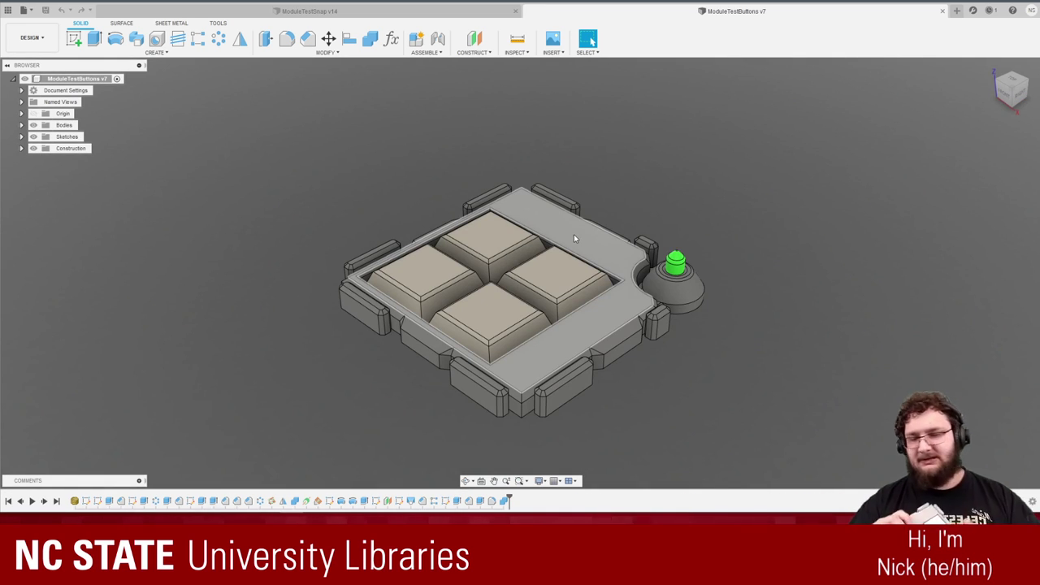
Examine the four-button module from several angles and distances, and close the ModuleTestButtons design.
scroll(574, 239, "up", 5)
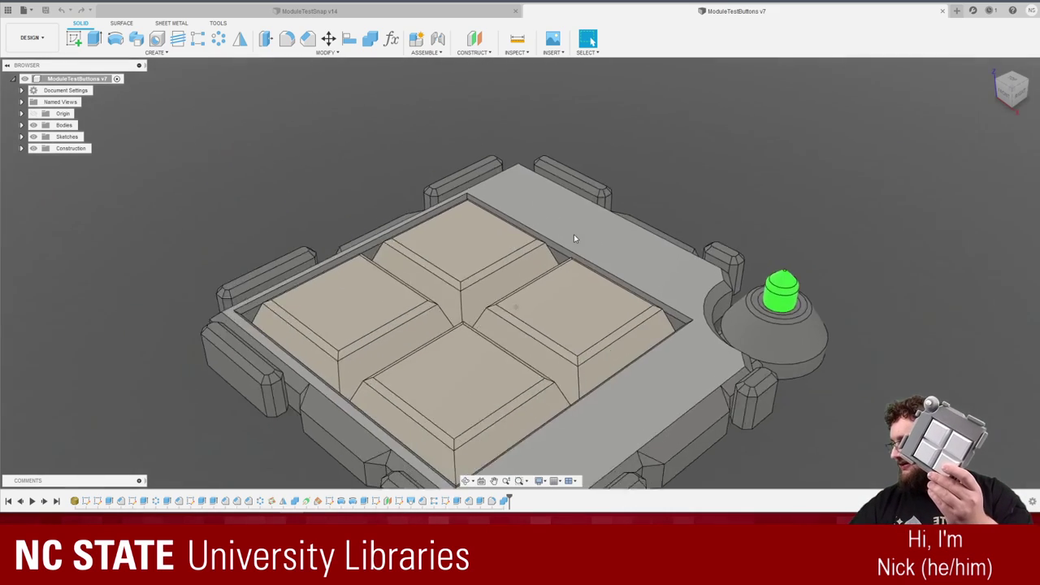
middle_click_drag(573, 238, 574, 238, "shift")
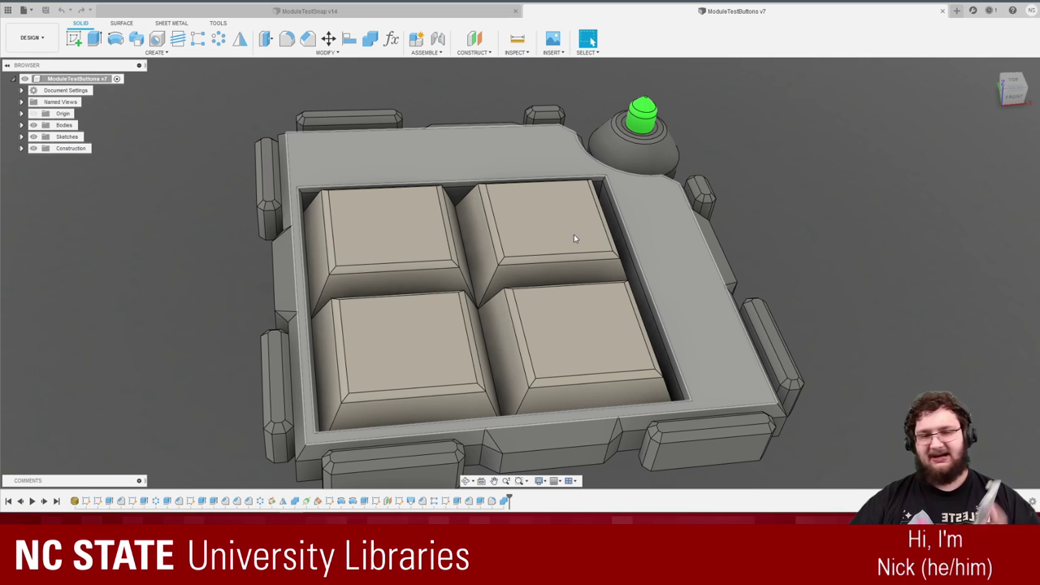
scroll(574, 234, "down", 2)
scroll(574, 234, "up", 5)
scroll(574, 234, "down", 3)
scroll(574, 237, "down", 10)
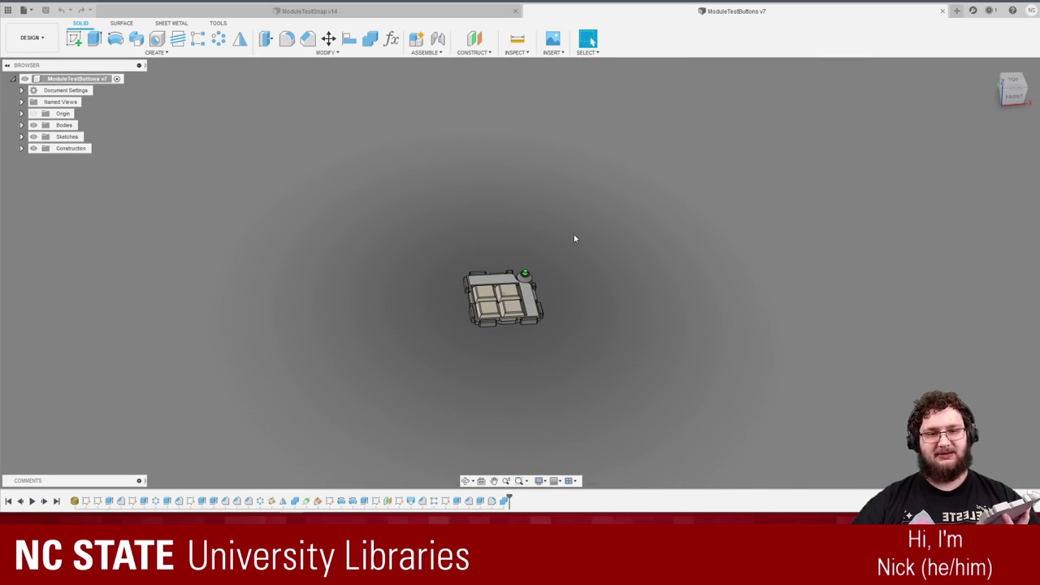
scroll(574, 237, "up", 6)
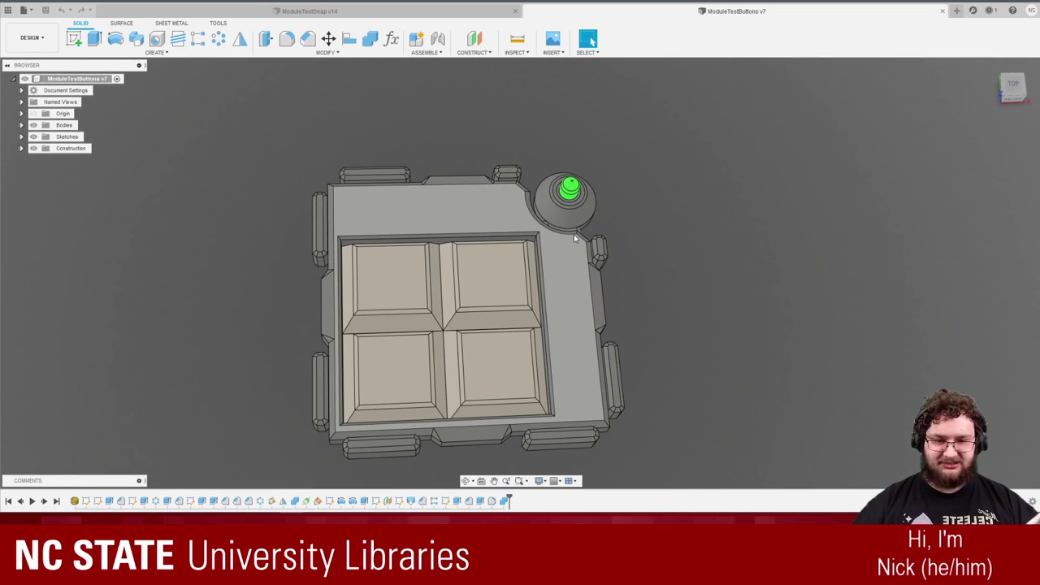
scroll(574, 237, "down", 1)
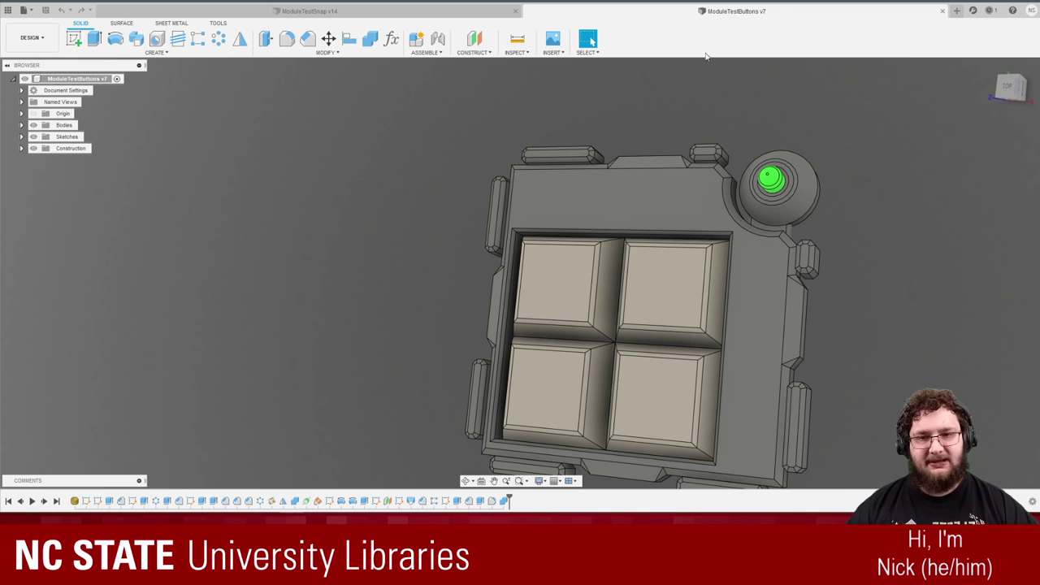
left_click(942, 12)
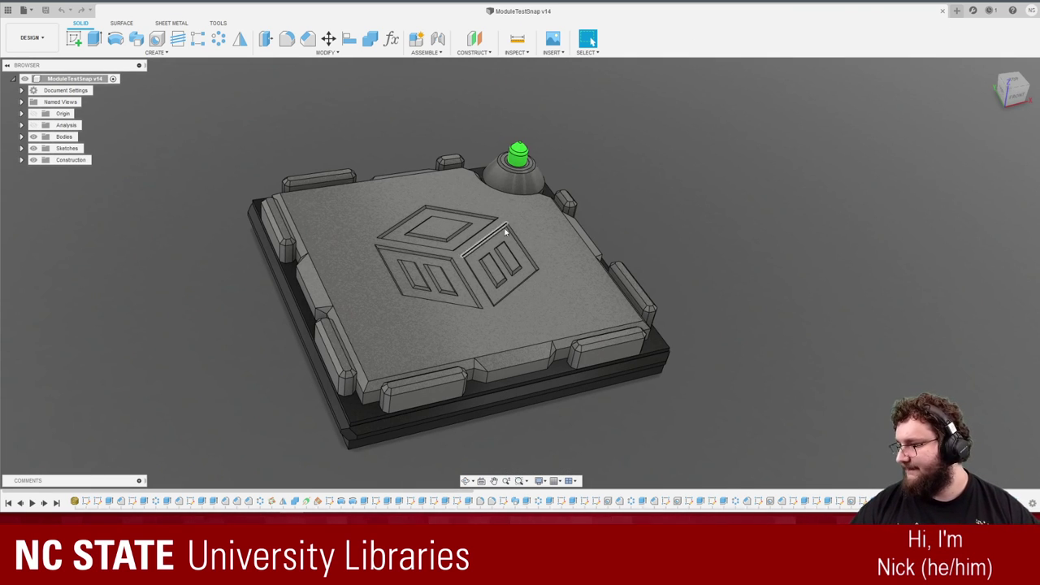
Examine the ModuleTestSnap module, including its cube emblem, edge tabs and bulb corner, from several angles.
mouse_move(671, 251)
middle_mouse_down("shift")
mouse_move(691, 243)
mouse_move(676, 241)
middle_mouse_up("shift")
scroll(675, 244, "up", 2)
scroll(675, 244, "down", 3)
middle_click_drag(528, 235, 615, 207, "shift")
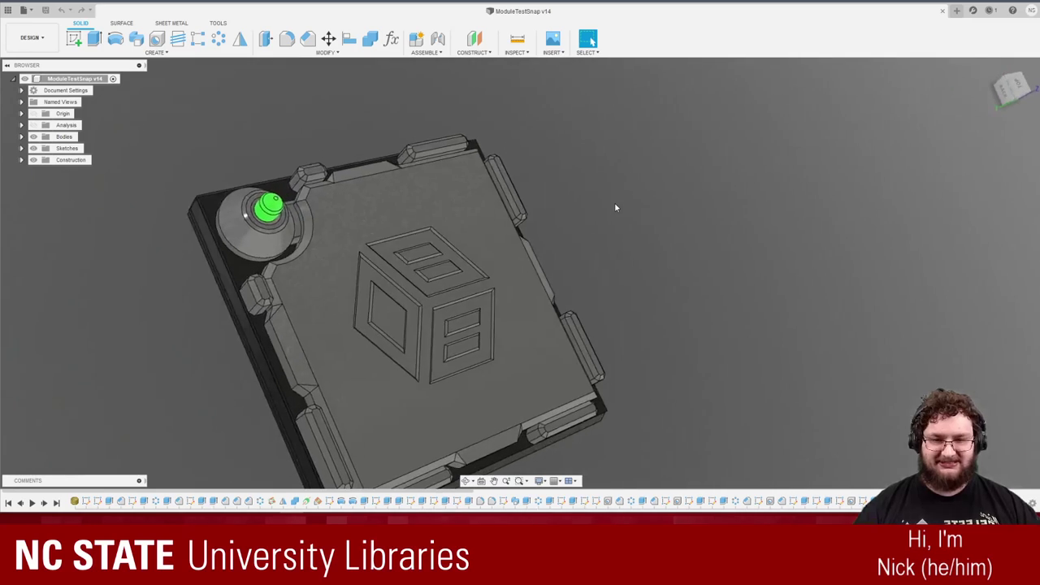
middle_click_drag(615, 208, 616, 208, "shift")
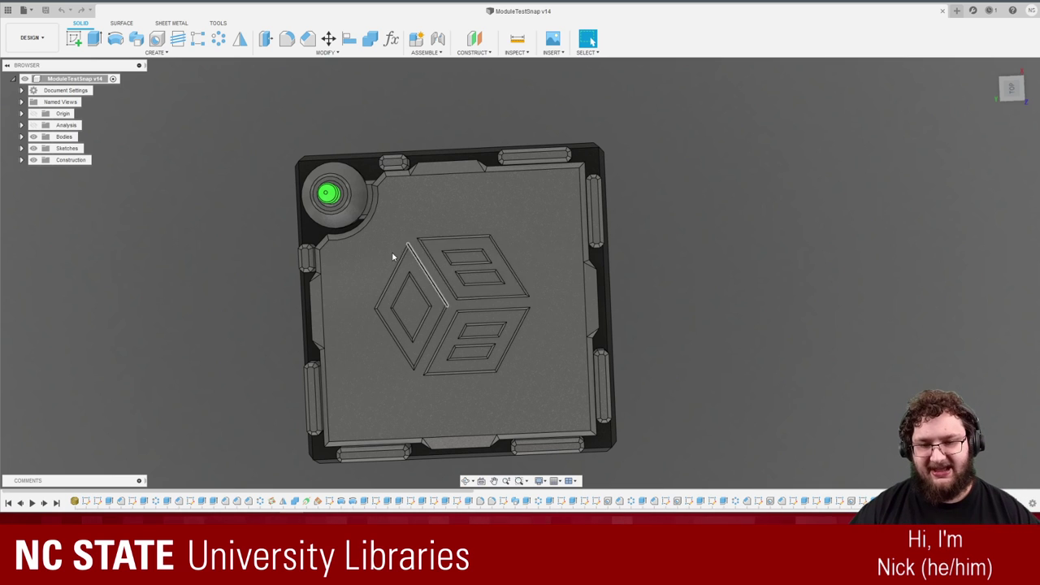
middle_click_drag(316, 208, 605, 230, "shift")
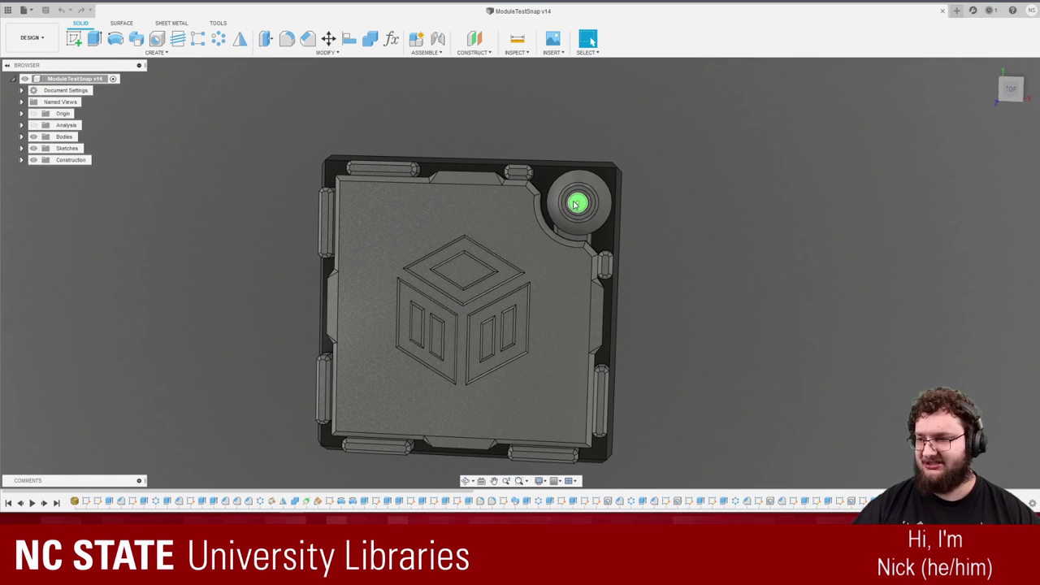
middle_click_drag(611, 218, 617, 222, "shift")
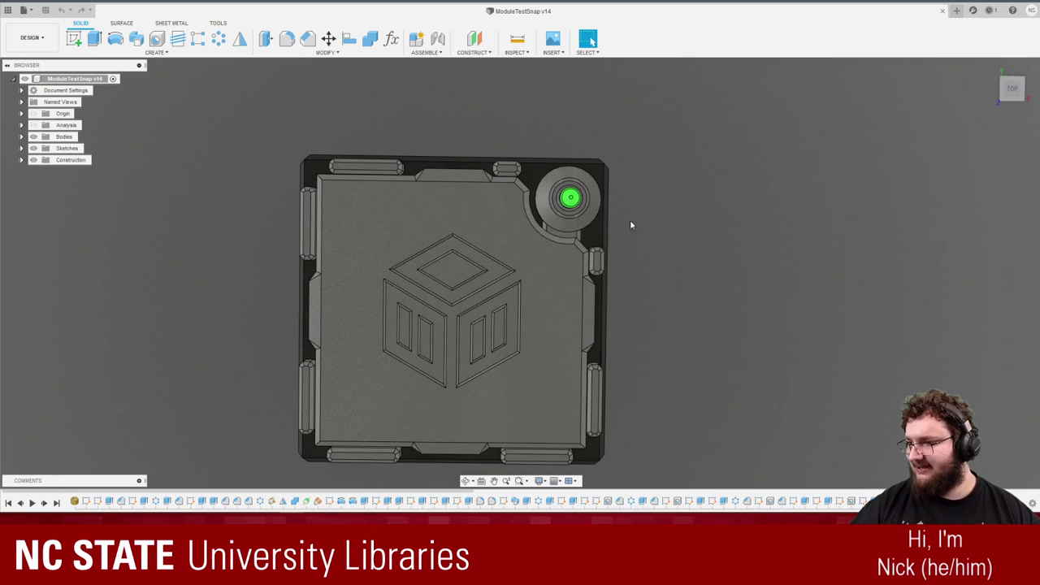
scroll(433, 241, "down", 1)
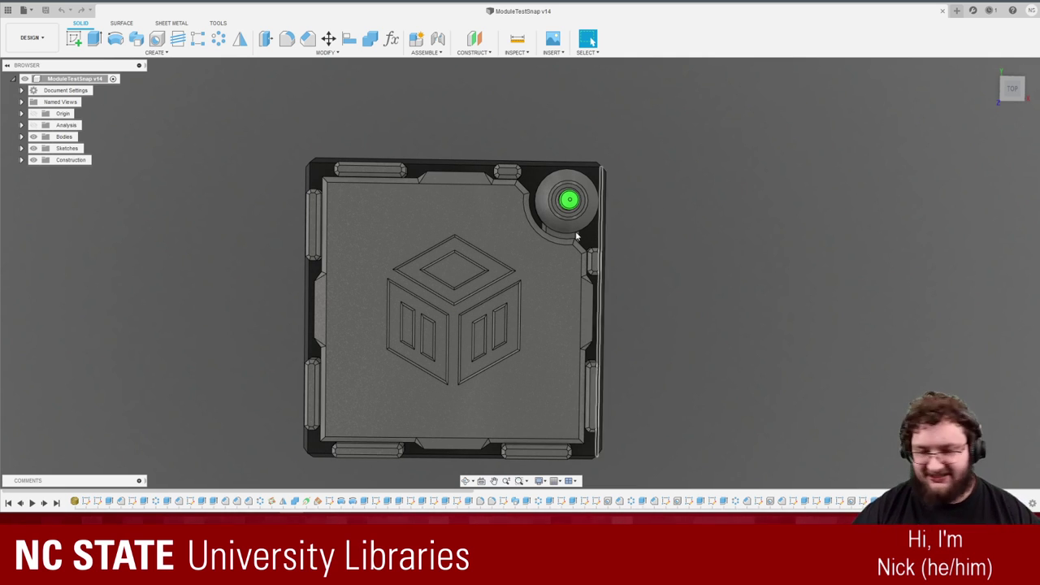
scroll(566, 267, "up", 3)
scroll(700, 281, "down", 2)
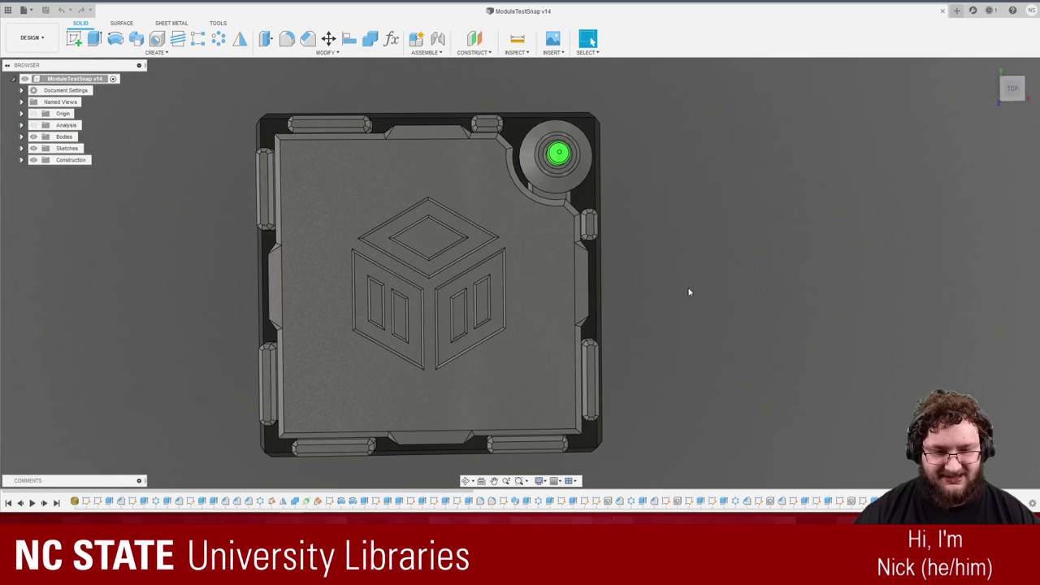
middle_click_drag(430, 218, 673, 299, "shift")
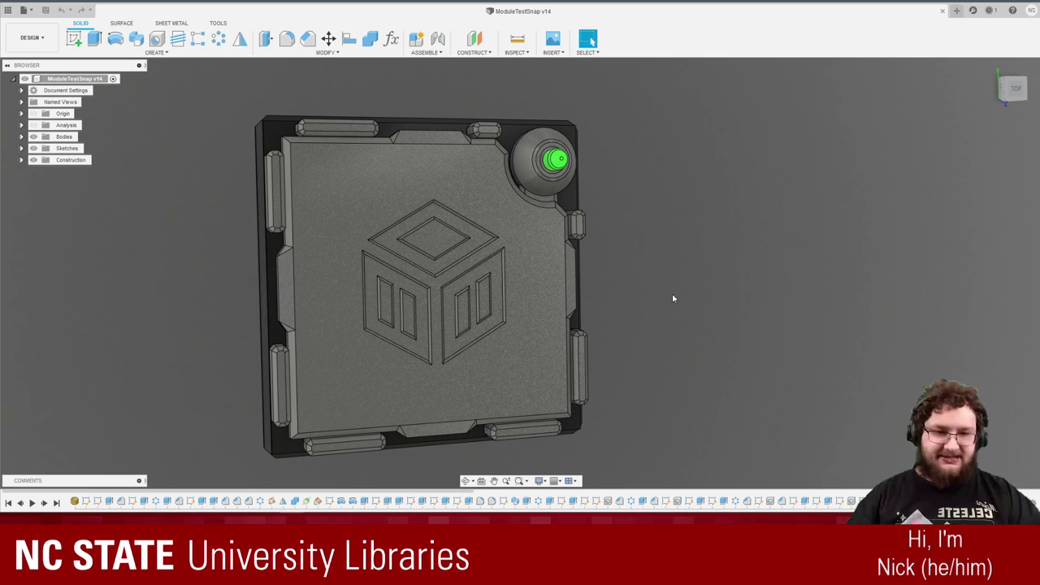
Hide the Bulb body in ModuleTestSnap and inspect the open socket in the corner mount.
scroll(611, 151, "down", 3)
scroll(581, 151, "up", 10)
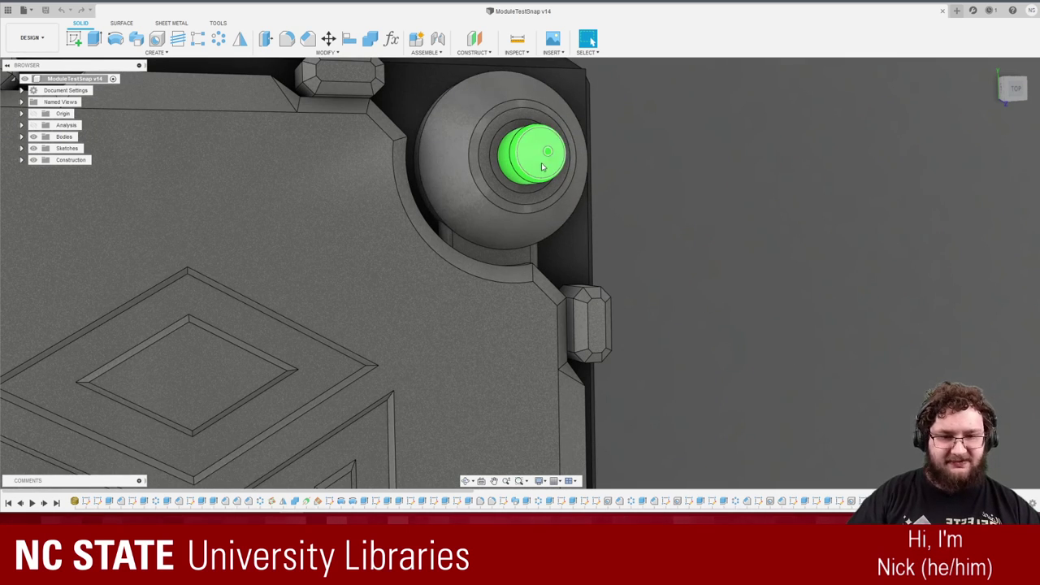
left_click(21, 137)
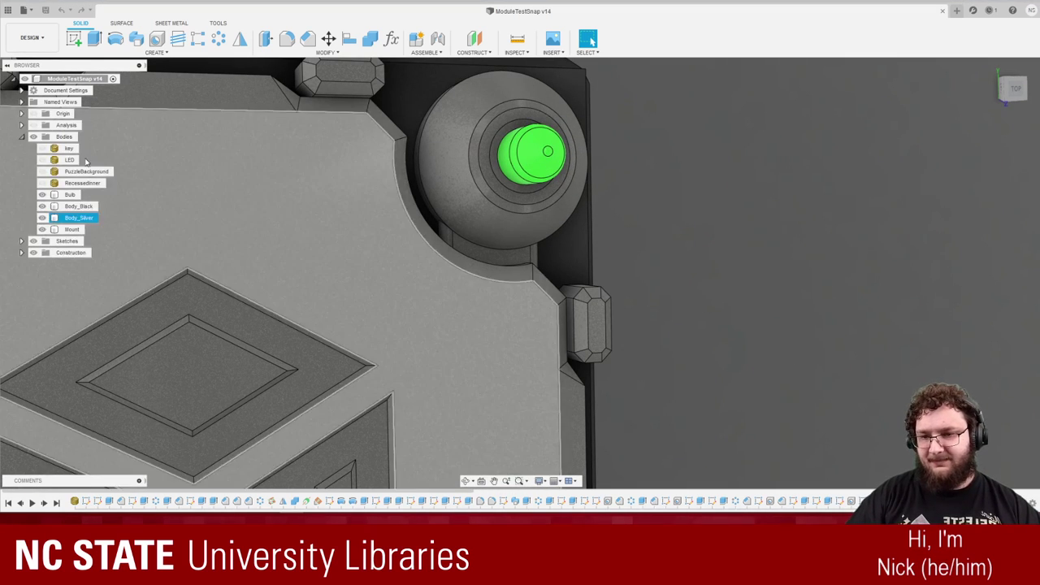
left_click(42, 195)
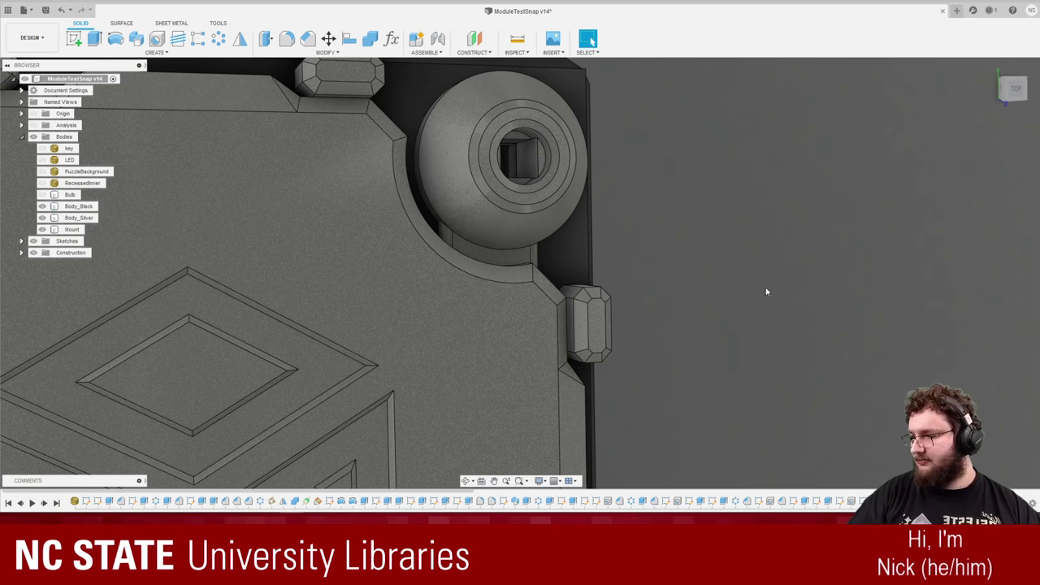
middle_click_drag(766, 292, 767, 292, "shift")
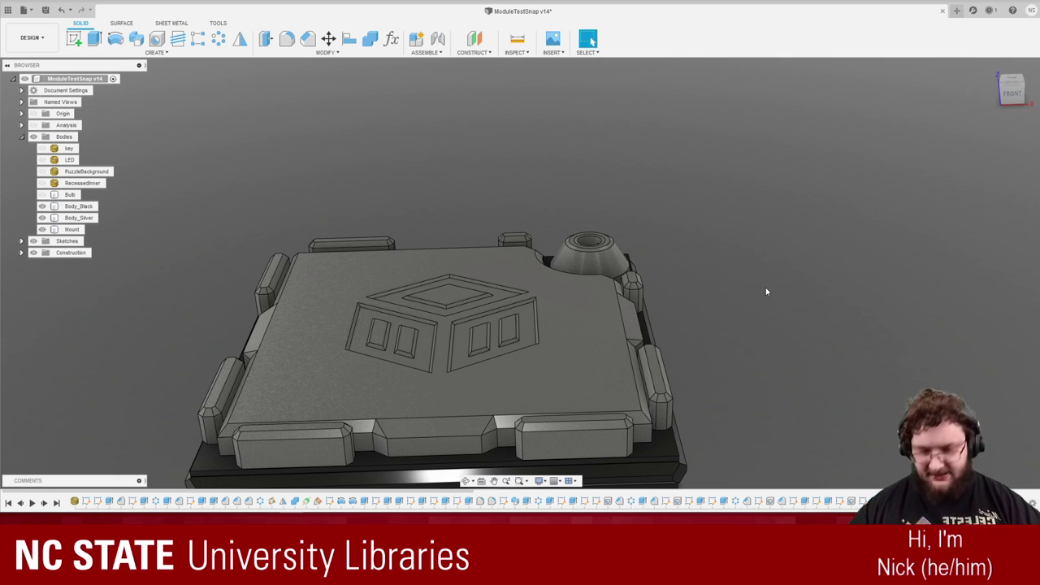
Switch from the TestSimonPanel design back to ModuleTestSnap and examine its silver top body.
middle_click_drag(647, 196, 690, 244, "shift")
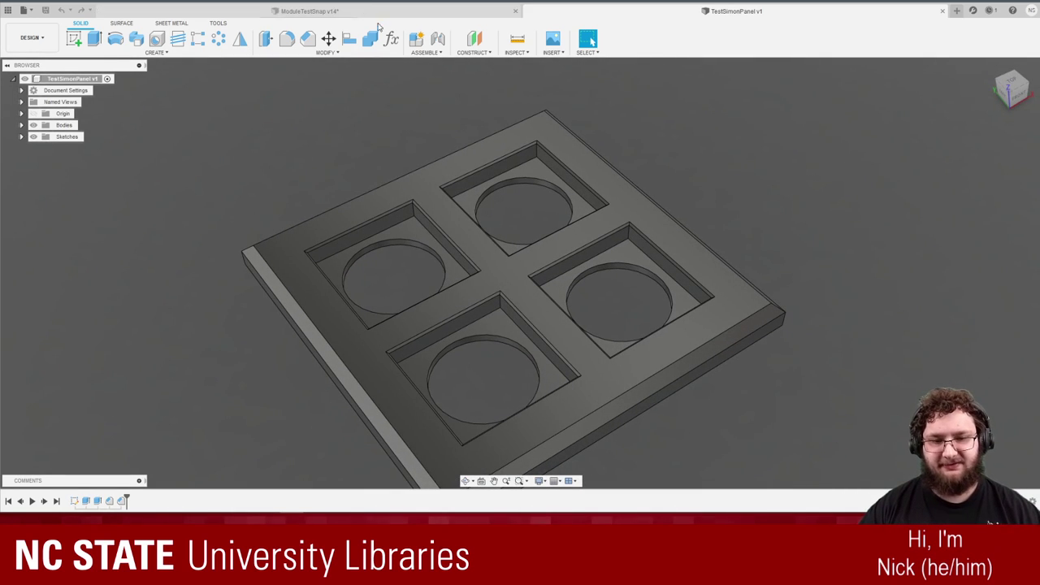
left_click(336, 11)
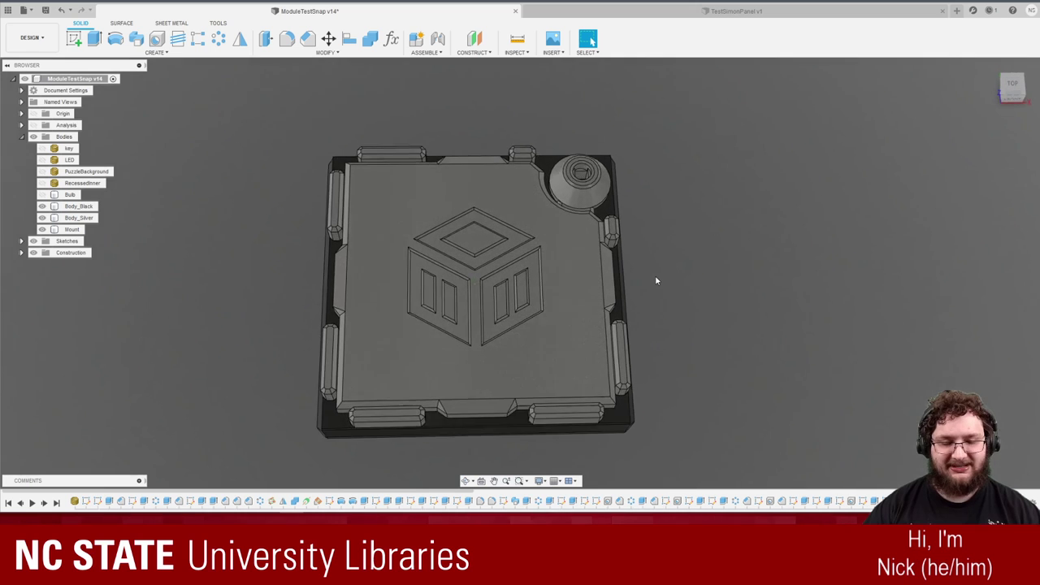
left_click(552, 284)
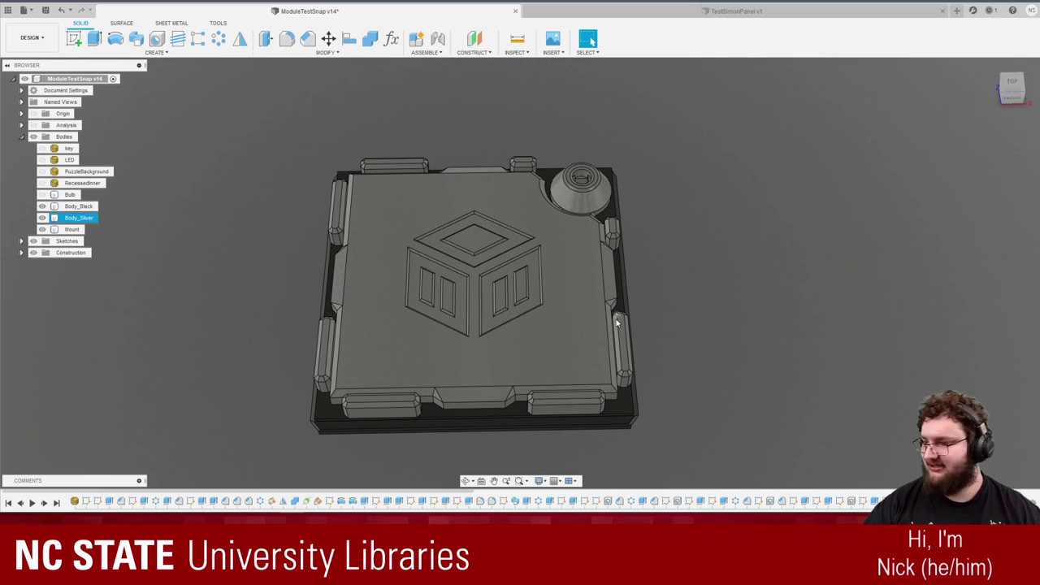
left_click(667, 285)
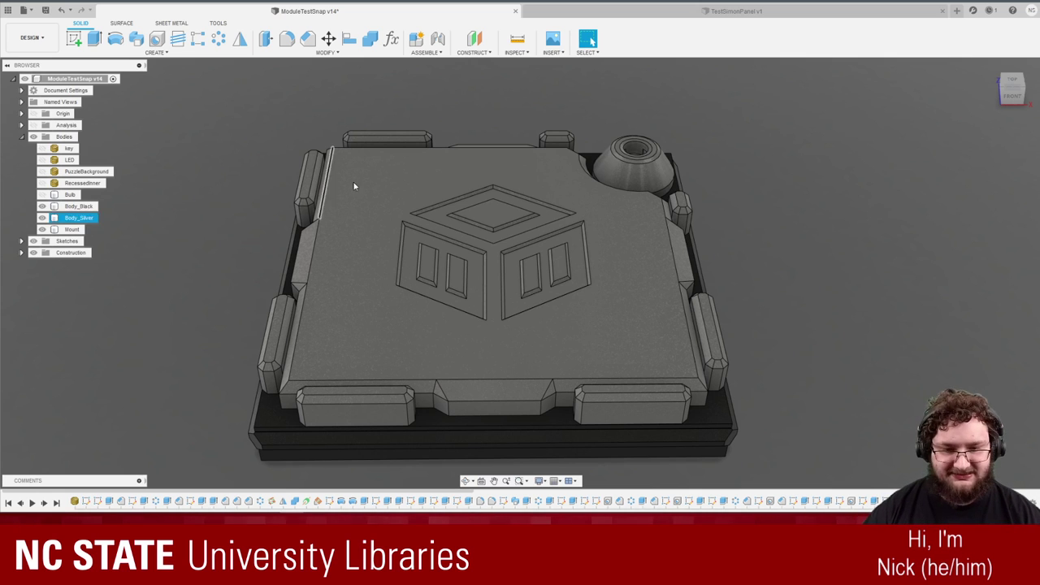
Examine the ModuleTestSnap module from above and from its bulb-mount corner, and close the TestSimonPanel design.
middle_click_drag(246, 94, 272, 140, "shift")
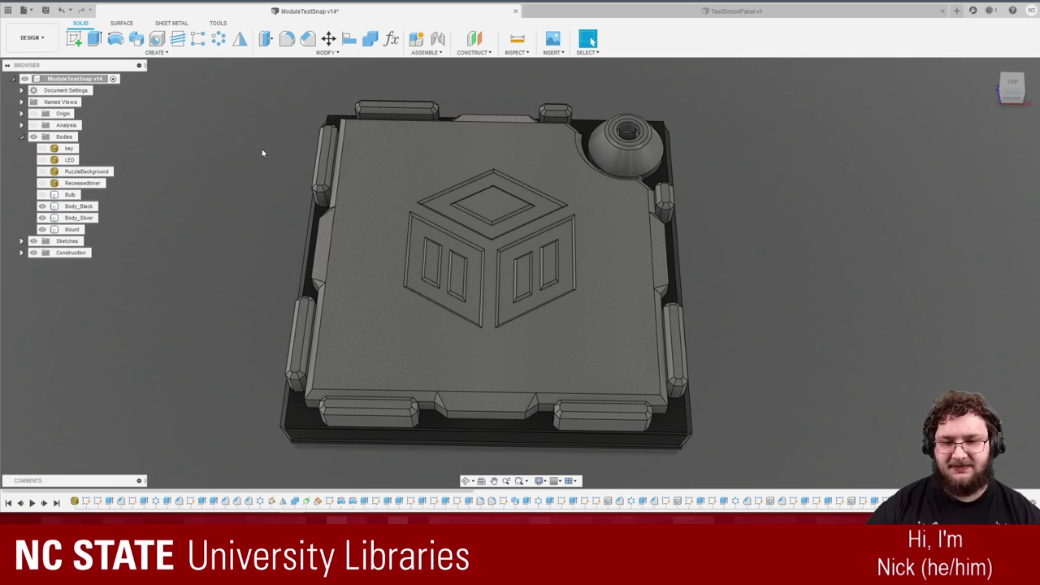
middle_click_drag(262, 149, 274, 242, "shift")
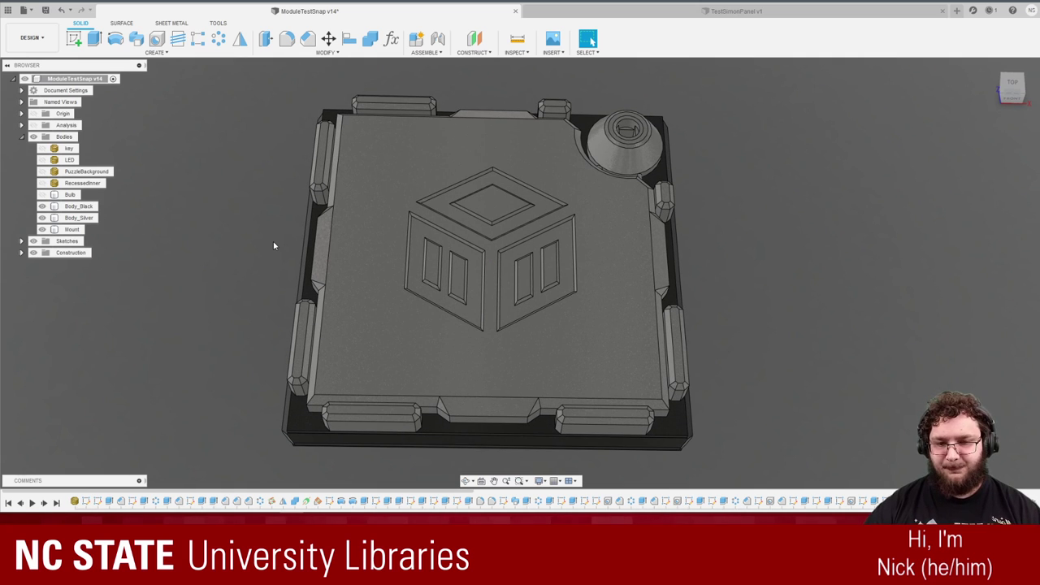
middle_click_drag(274, 241, 220, 231, "shift")
scroll(260, 177, "up", 3)
middle_click_drag(260, 176, 273, 204, "shift")
middle_click_drag(450, 204, 472, 252, "shift")
middle_click_drag(725, 291, 768, 298, "shift")
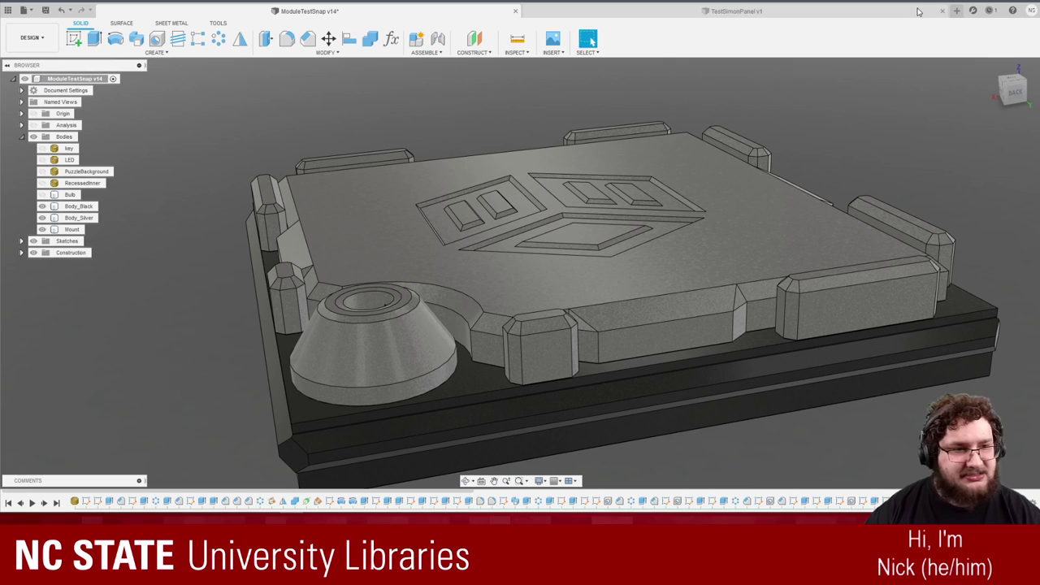
left_click(943, 11)
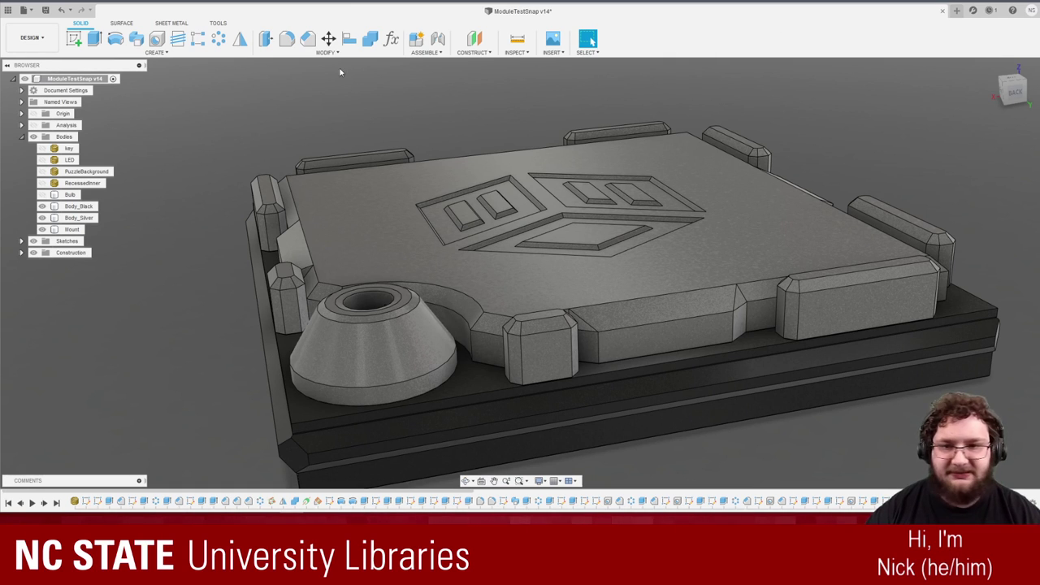
Start a section analysis from the Mount's back side face and move the cutting plane to -105 mm.
left_click(218, 23)
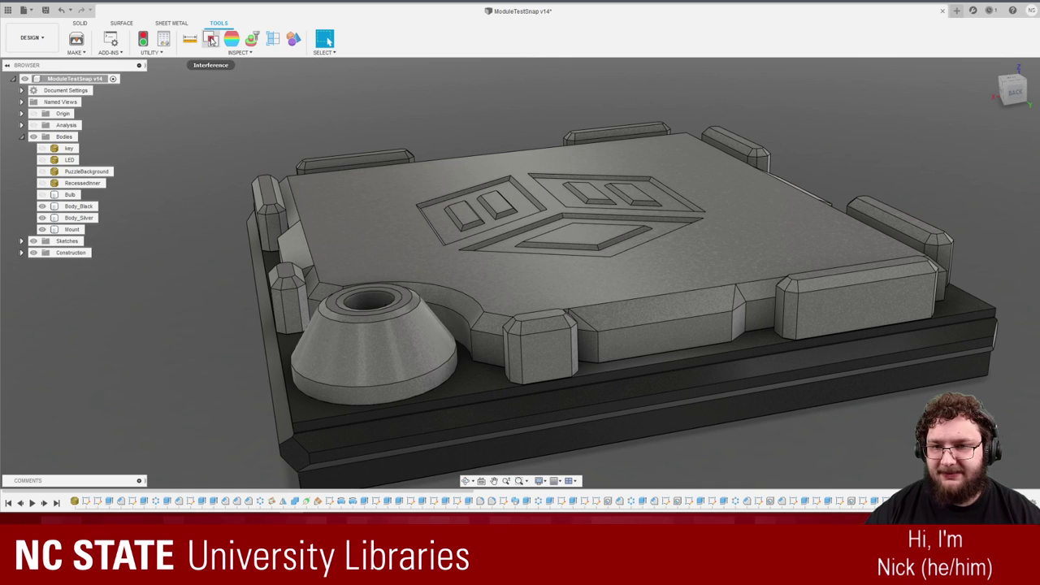
left_click(273, 40)
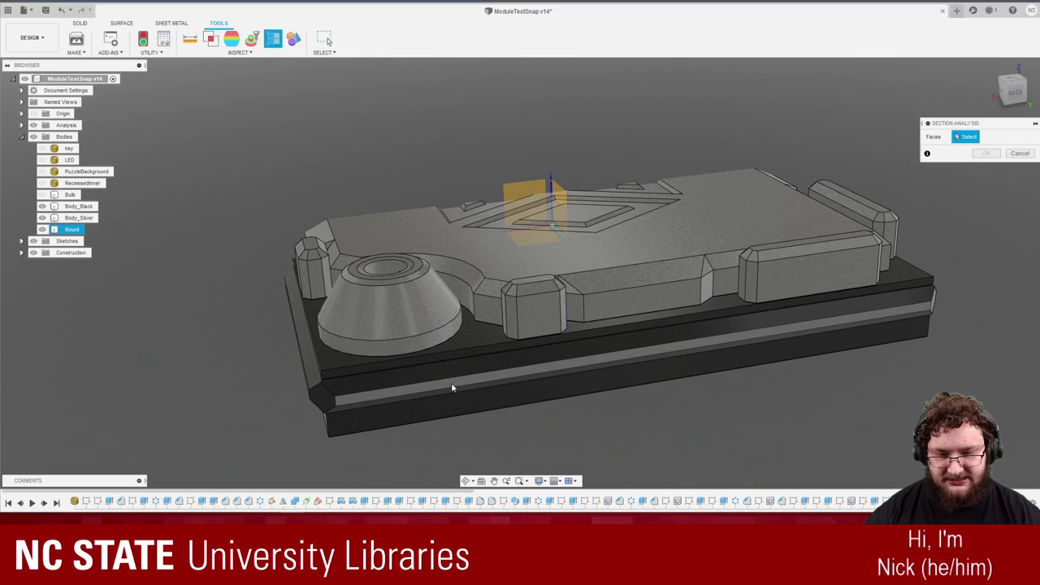
left_click(455, 393)
left_click_drag(455, 395, 381, 244)
Examine the paired angled slots where Body_Black meets the Mount in the sectioned edge.
middle_click_drag(331, 356, 333, 353, "shift")
scroll(332, 353, "up", 4)
scroll(333, 353, "up", 4)
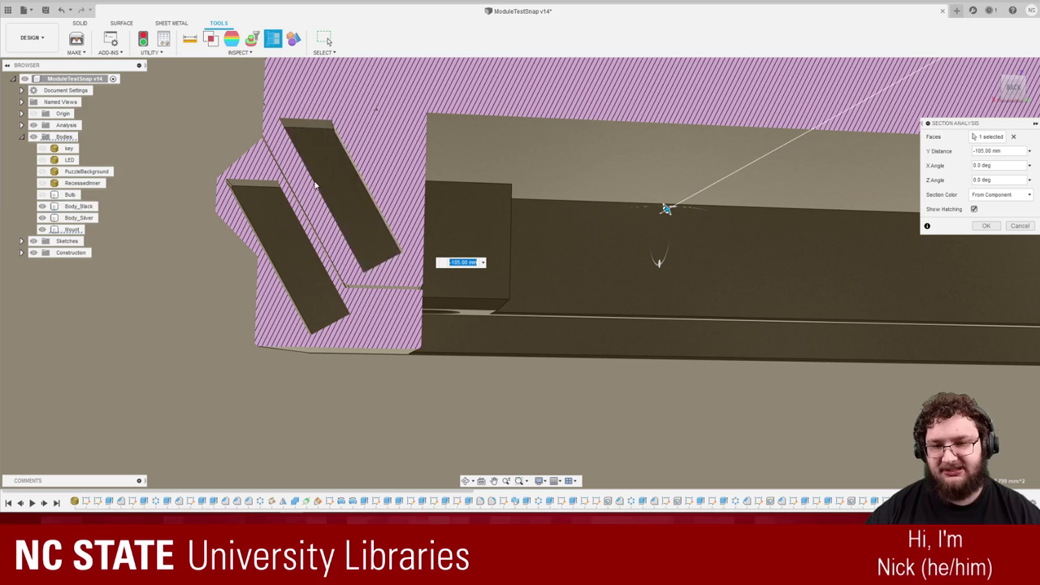
middle_click_drag(321, 180, 396, 243, "shift")
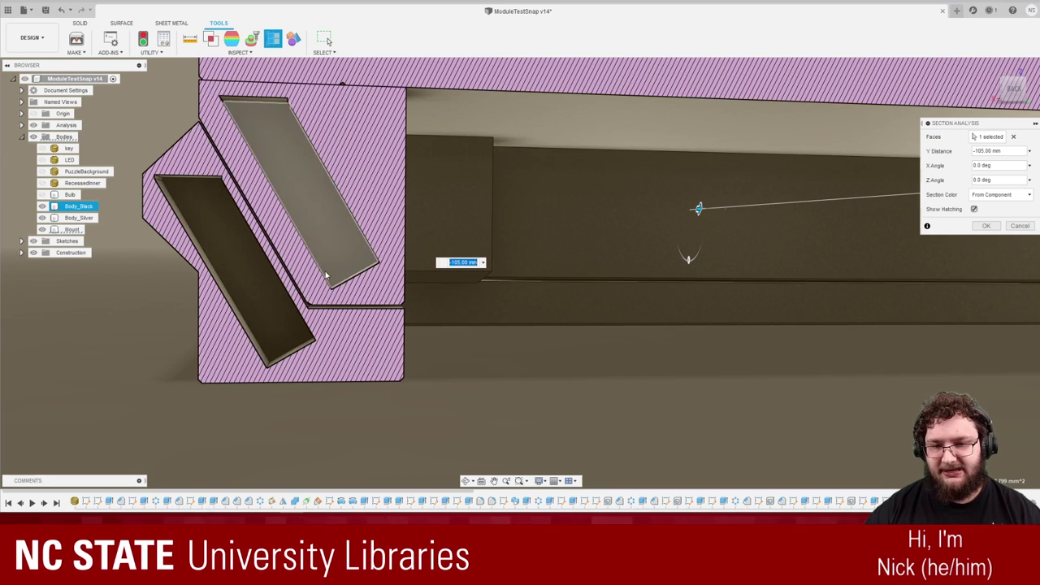
middle_click_drag(364, 262, 643, 256, "shift")
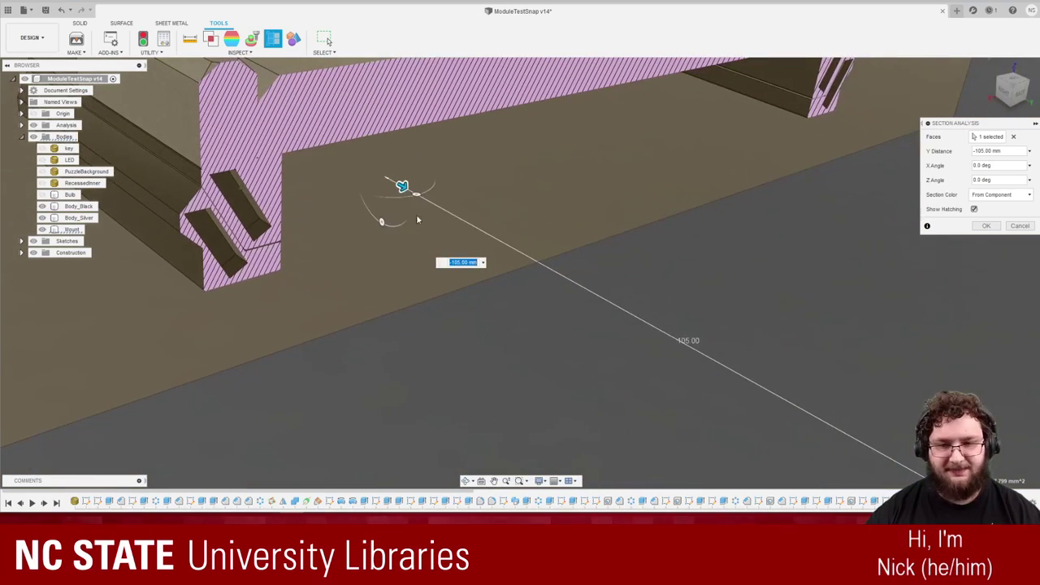
Move the section plane to -71 mm and examine the cut snap joint from several angles.
mouse_move(418, 192)
left_mouse_down()
mouse_move(650, 328)
mouse_move(575, 259)
mouse_move(564, 260)
mouse_move(657, 304)
mouse_move(723, 353)
mouse_move(658, 335)
mouse_move(615, 297)
mouse_move(594, 262)
mouse_move(599, 244)
left_mouse_up()
scroll(492, 361, "up", 2)
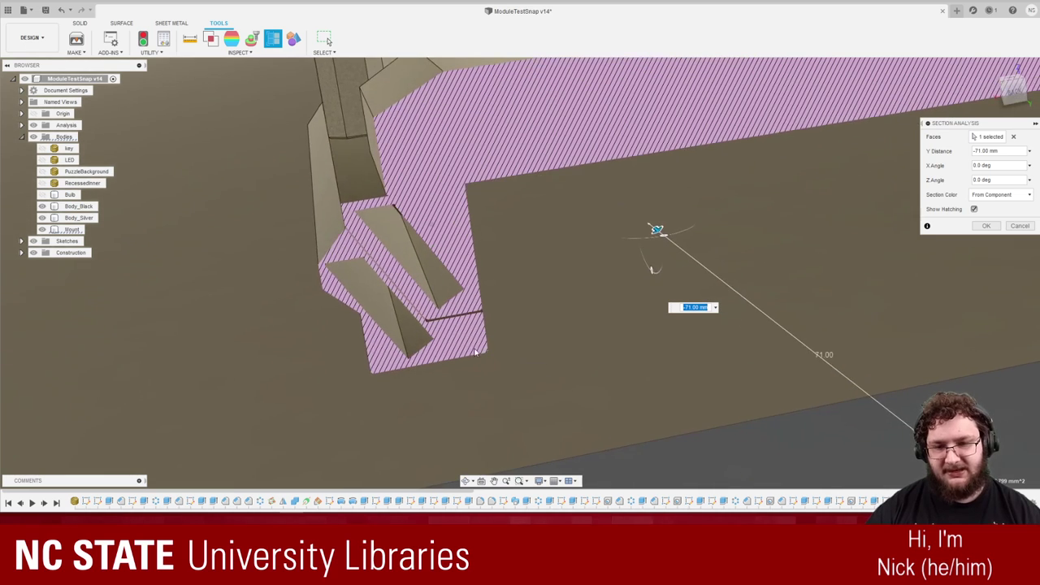
middle_click_drag(482, 351, 383, 223, "shift")
scroll(383, 223, "up", 3)
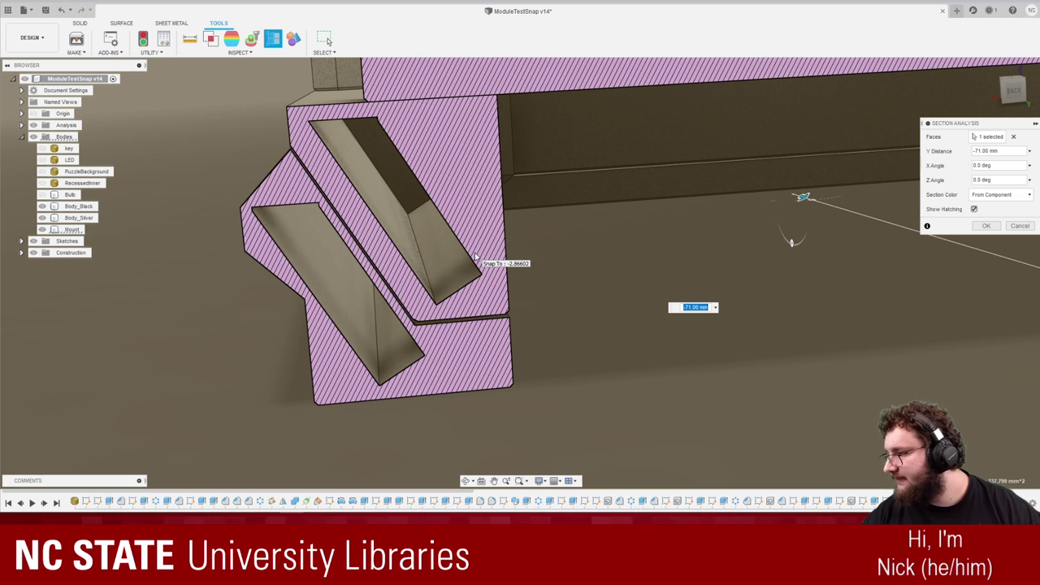
middle_click_drag(476, 257, 484, 228, "shift")
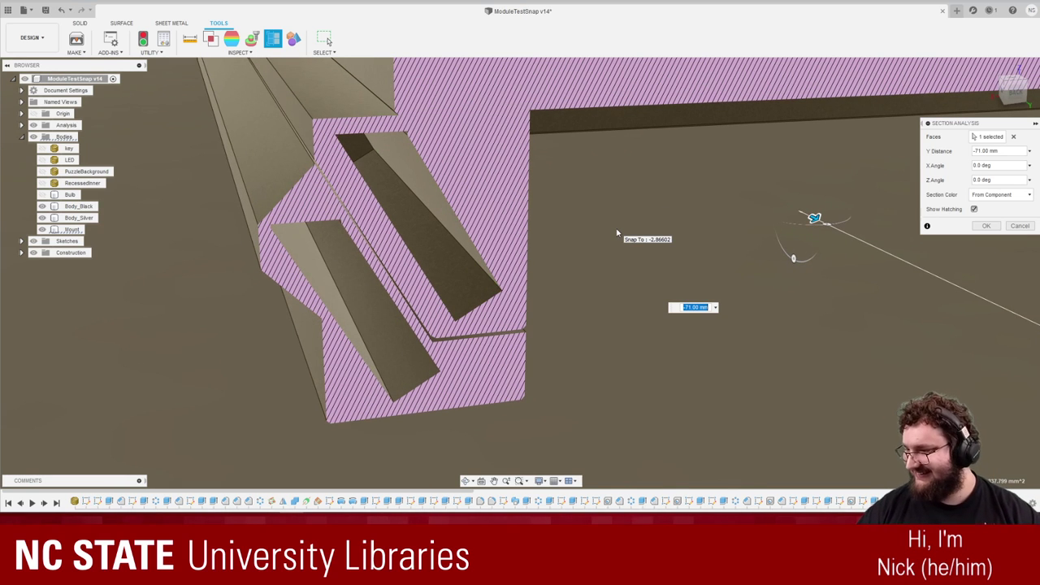
middle_click_drag(467, 301, 443, 244, "shift")
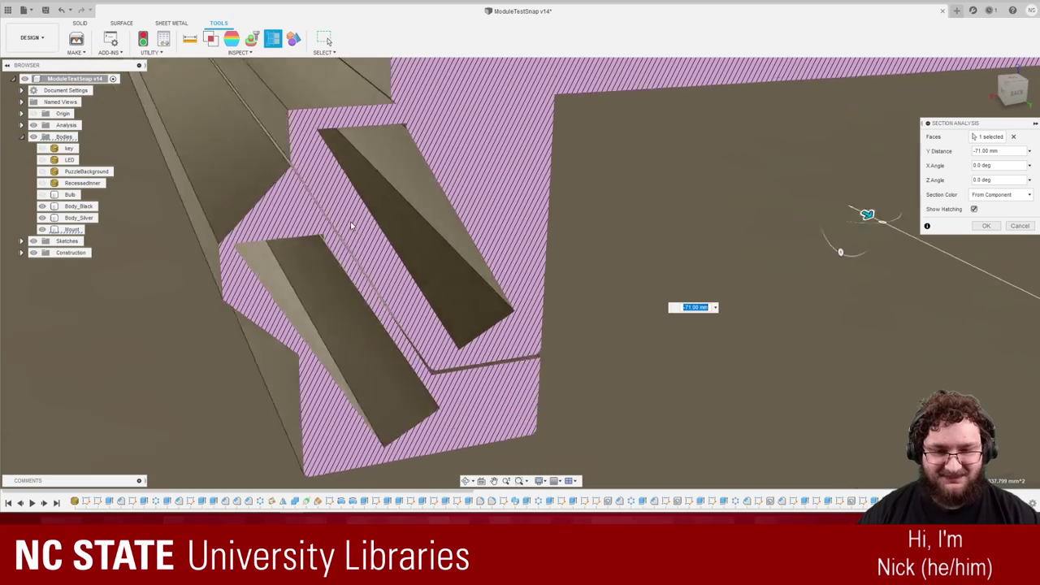
Inspect the upper and lower angled pockets and the clearance gap between Body_Black and the Mount up close.
scroll(391, 120, "up", 2)
mouse_move(390, 119)
middle_mouse_down("shift")
mouse_move(357, 133)
mouse_move(395, 160)
mouse_move(390, 204)
mouse_move(300, 122)
mouse_move(369, 211)
mouse_move(572, 152)
middle_mouse_up("shift")
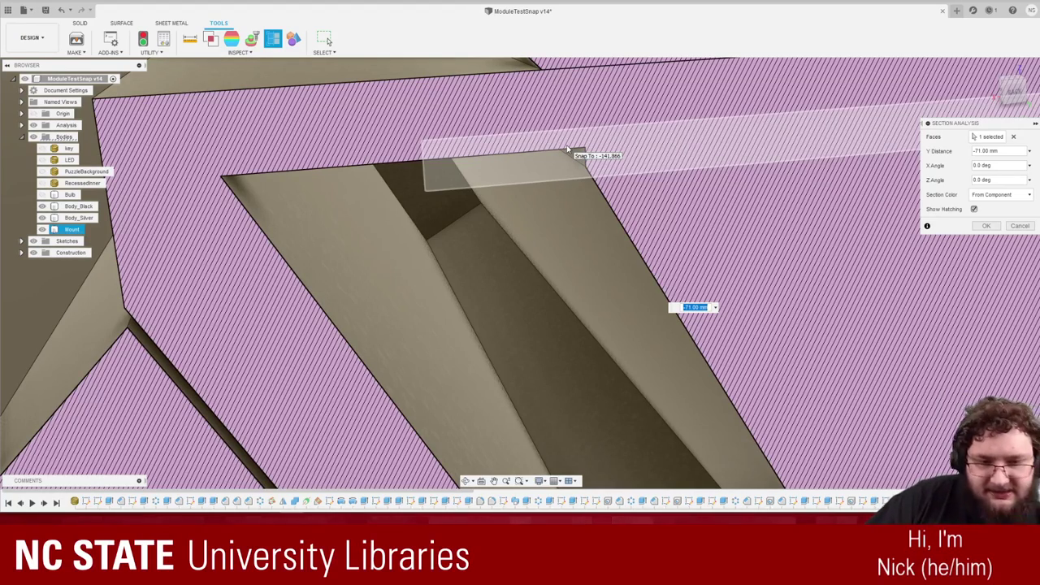
middle_click_drag(568, 151, 508, 82, "shift")
middle_click_drag(282, 353, 300, 241, "shift")
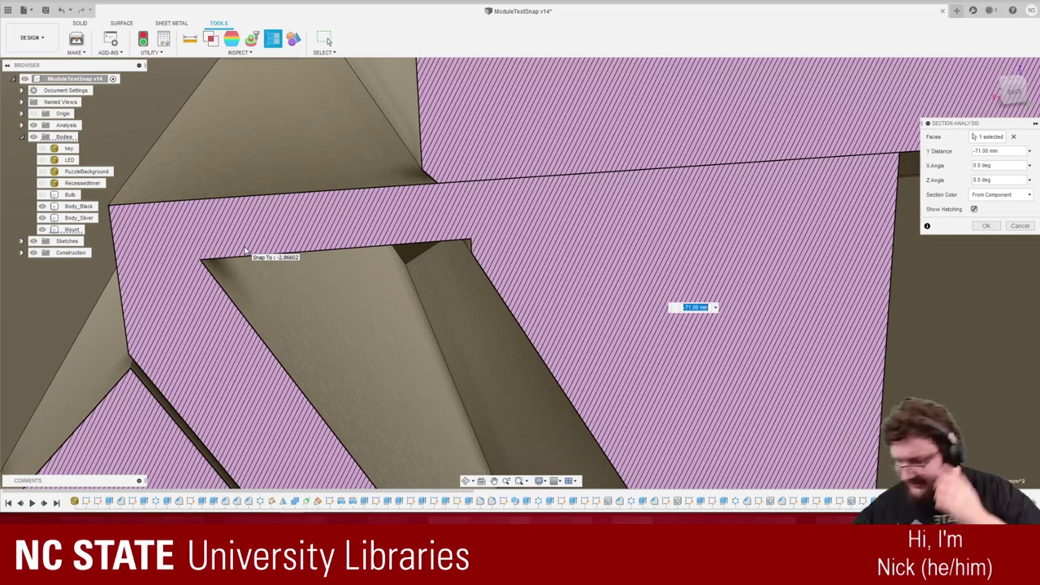
middle_click_drag(246, 250, 380, 291, "shift")
scroll(380, 291, "up", 3)
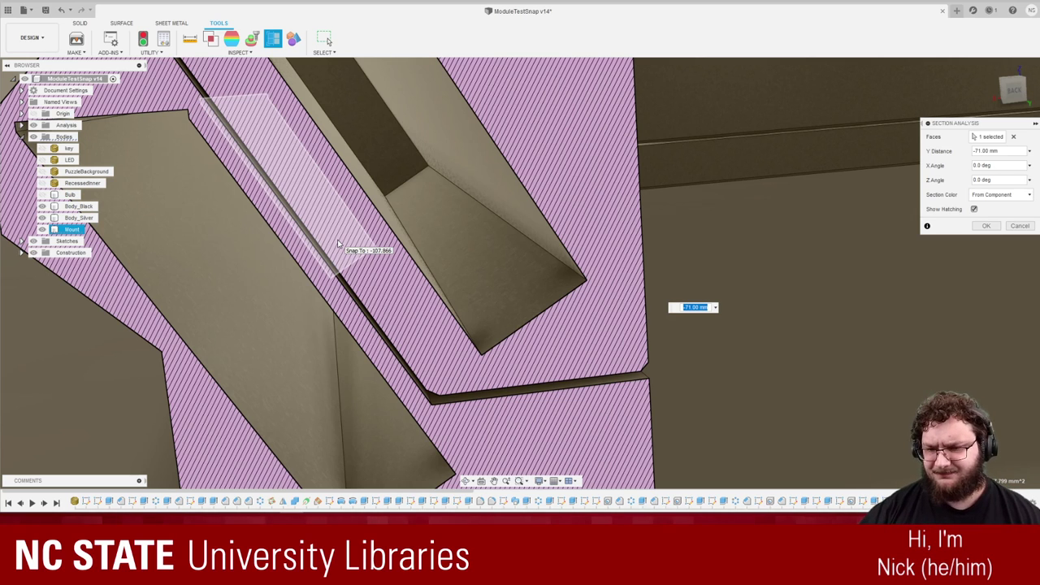
scroll(338, 244, "down", 2)
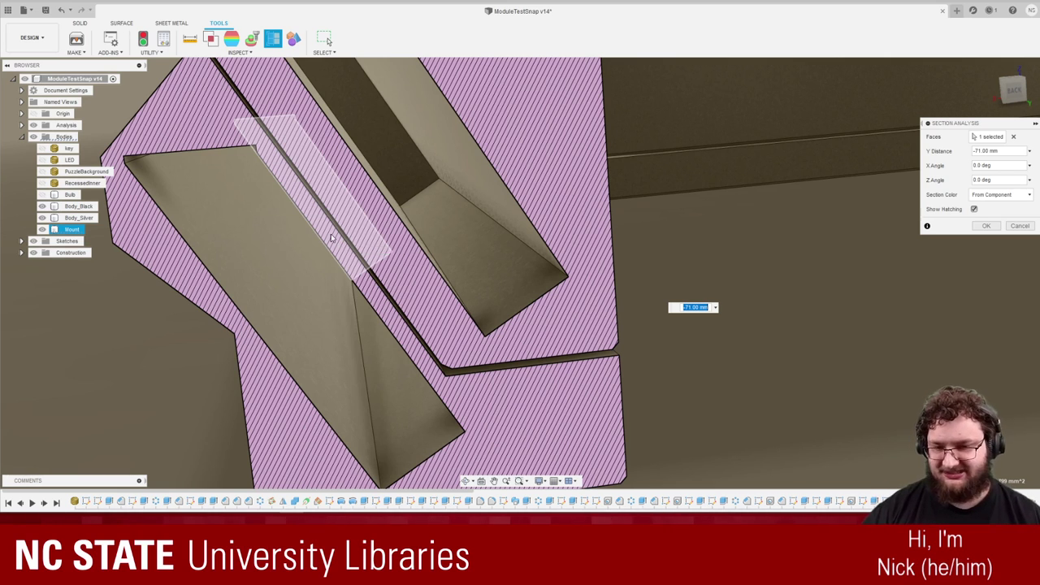
scroll(323, 336, "down", 3)
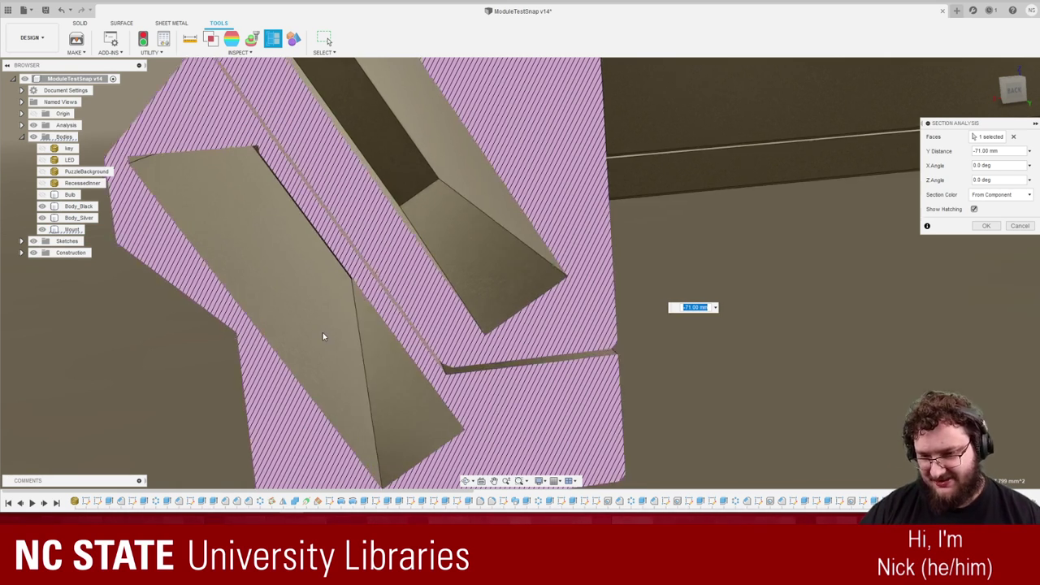
middle_click_drag(323, 337, 323, 334, "shift")
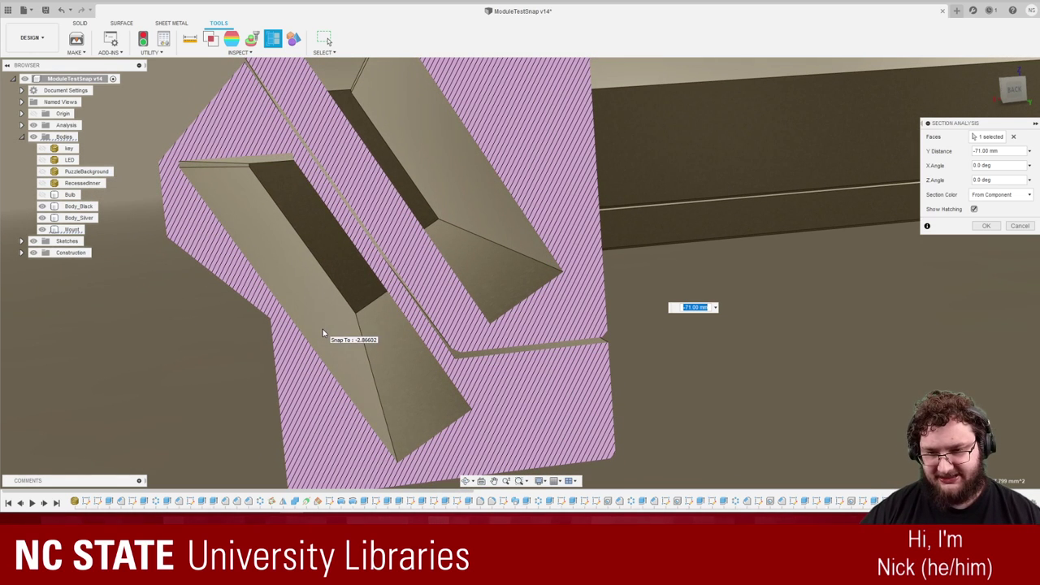
scroll(322, 333, "down", 3)
scroll(323, 329, "up", 4)
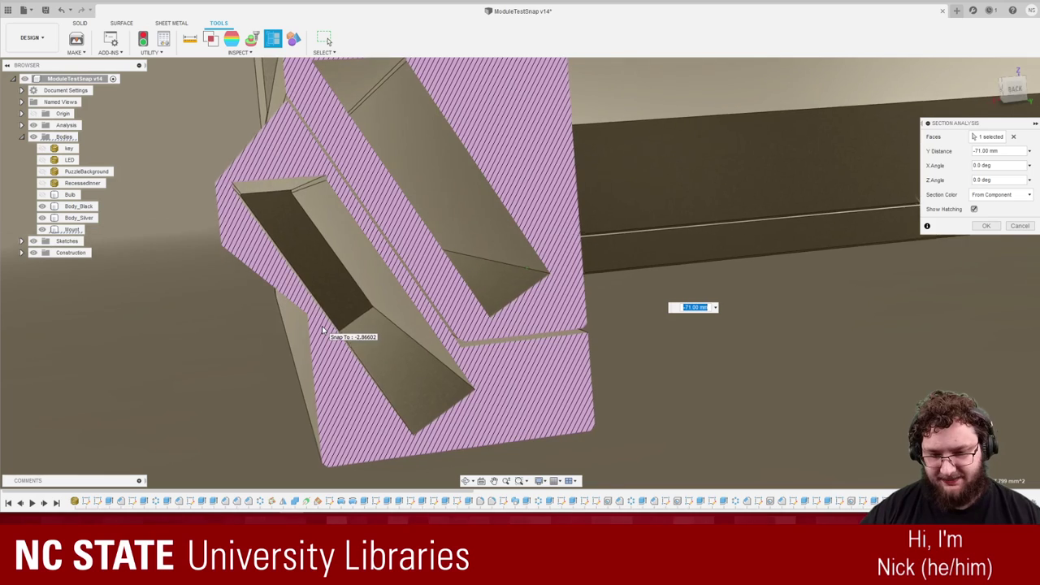
scroll(323, 332, "up", 3)
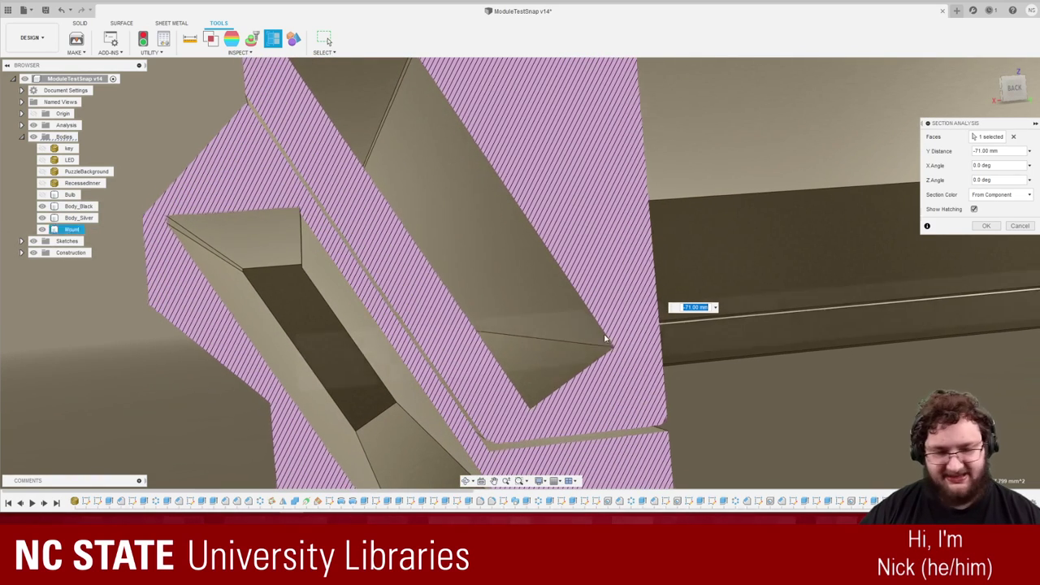
Cancel the section analysis and clear the Mount selection.
scroll(610, 344, "down", 2)
left_click(1020, 226)
scroll(553, 359, "down", 5)
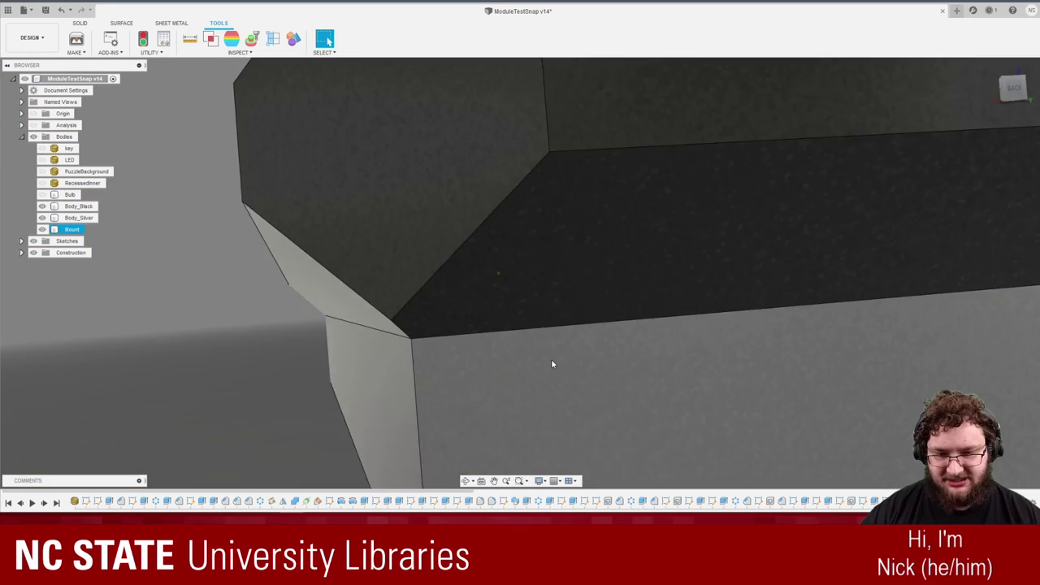
middle_click_drag(553, 355, 770, 426, "shift")
left_click(769, 427)
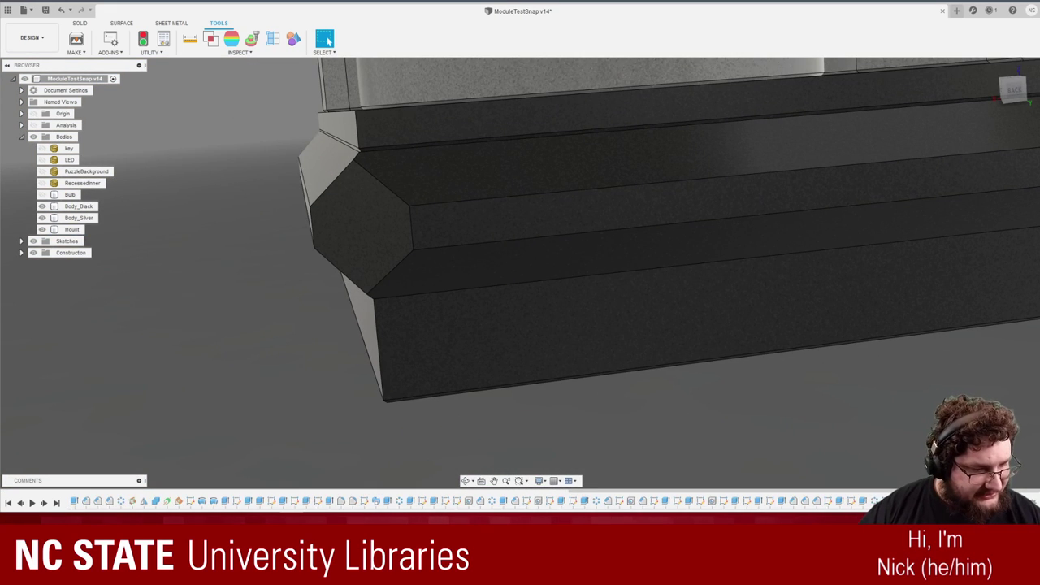
Expand the Sketches folder and preview the sketches one by one from Sketch33 back to Sketch20.
left_click(22, 241)
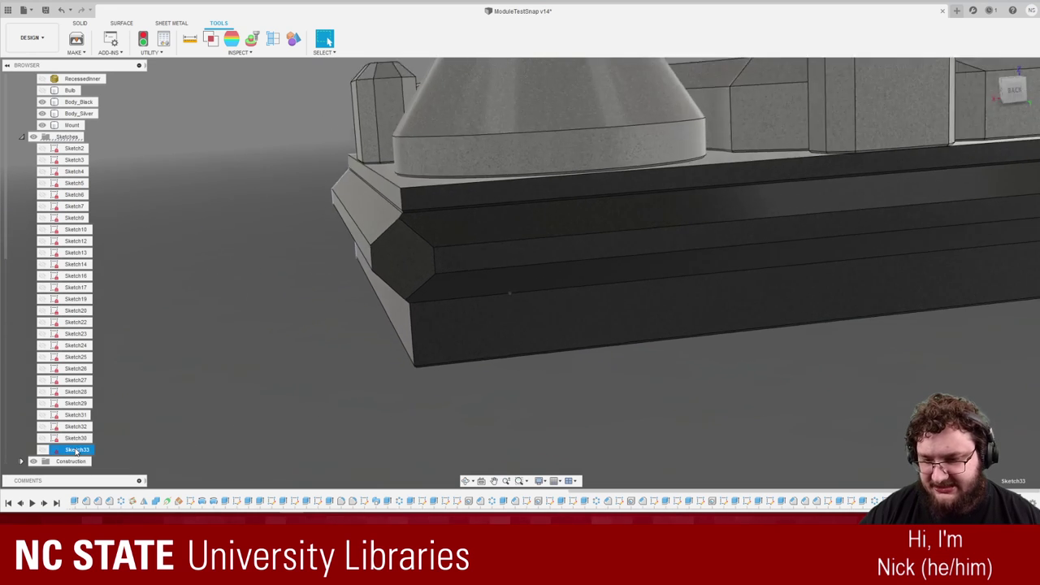
left_click(79, 426)
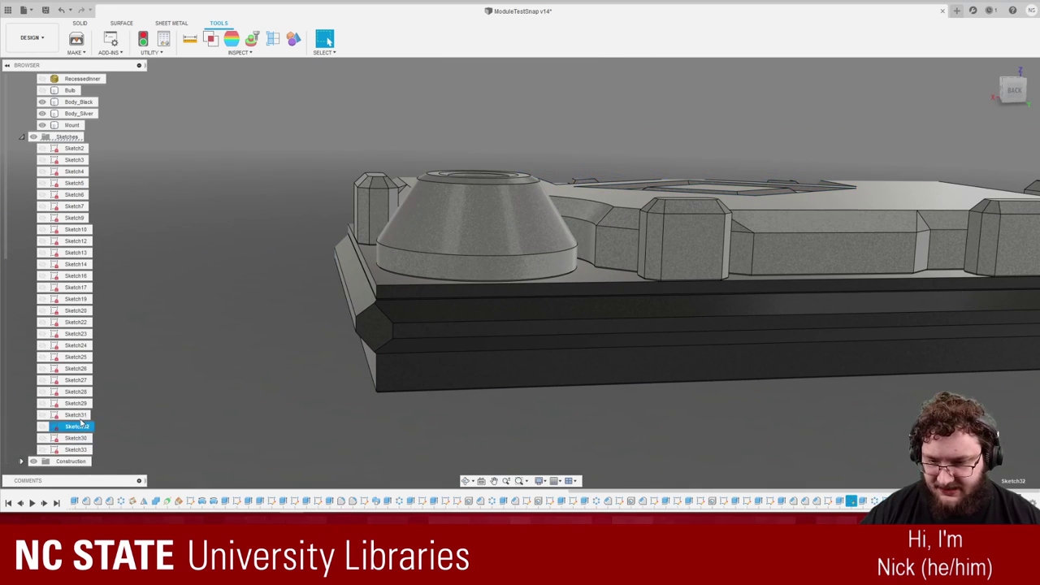
left_click(76, 415)
left_click(77, 403)
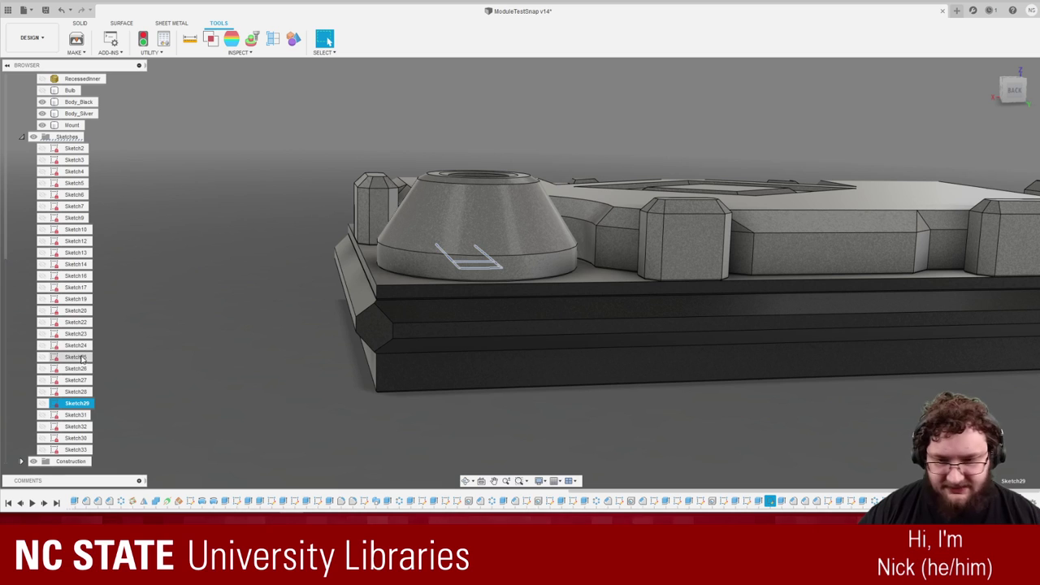
left_click(82, 370)
left_click(82, 382)
left_click(79, 358)
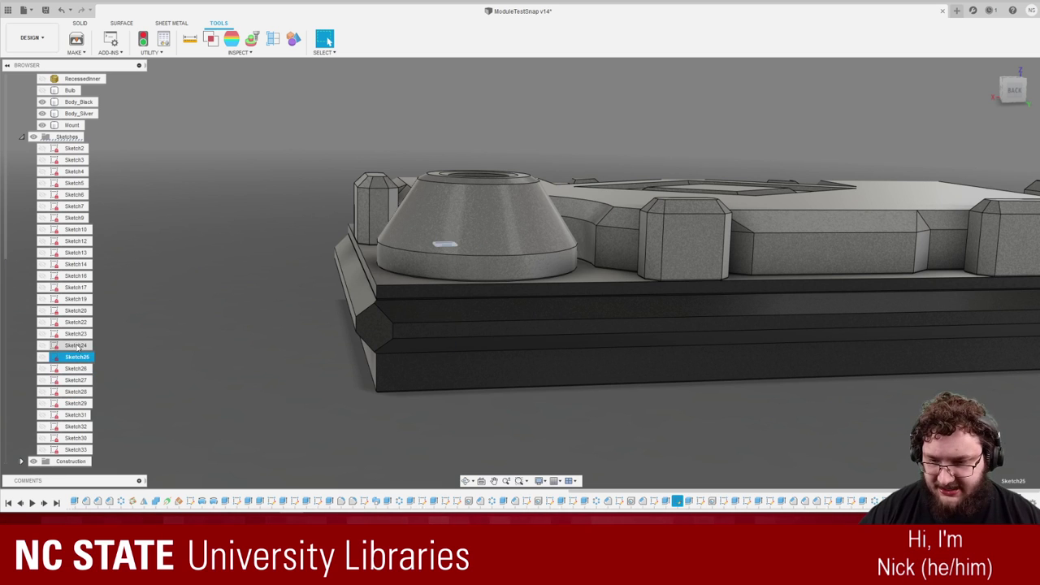
left_click(79, 347)
left_click(79, 335)
left_click(79, 324)
left_click(80, 311)
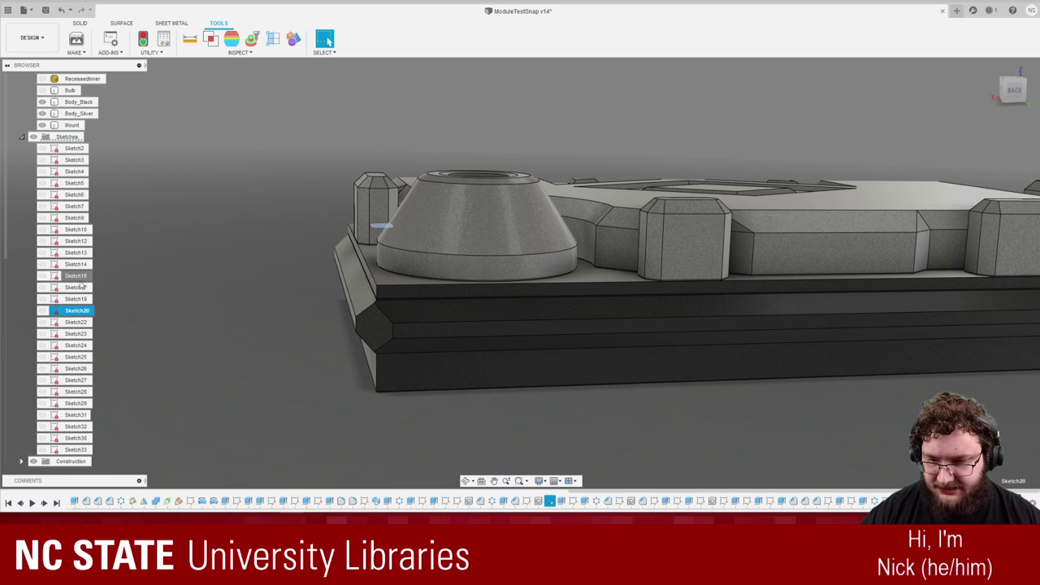
Preview the earlier sketches from Sketch19 back to Sketch6 and check their positions from a raised viewpoint.
left_click(79, 279)
left_click(80, 299)
left_click(79, 287)
left_click(78, 277)
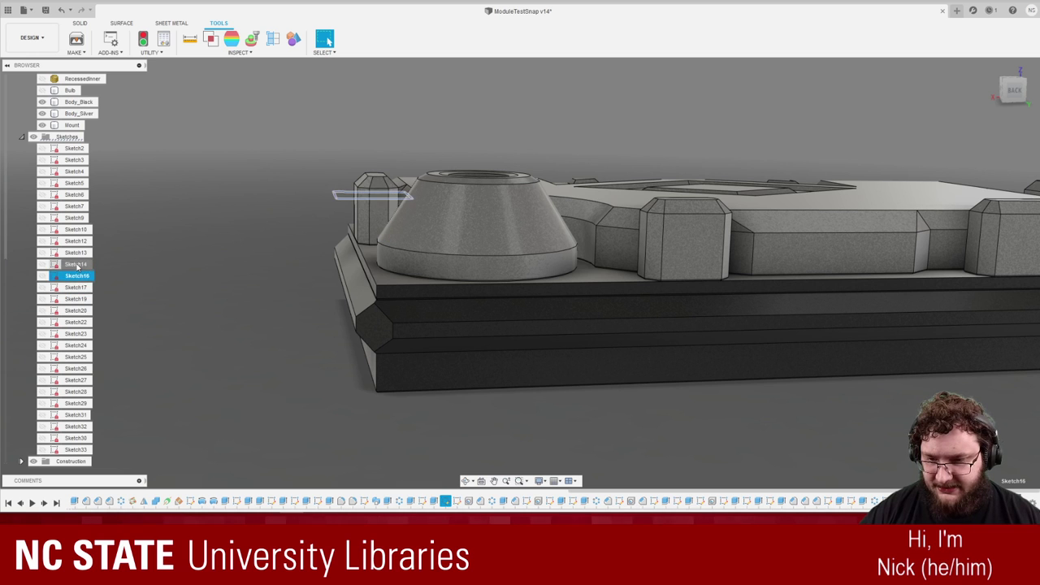
left_click(76, 264)
left_click(76, 253)
left_click(76, 230)
left_click(76, 217)
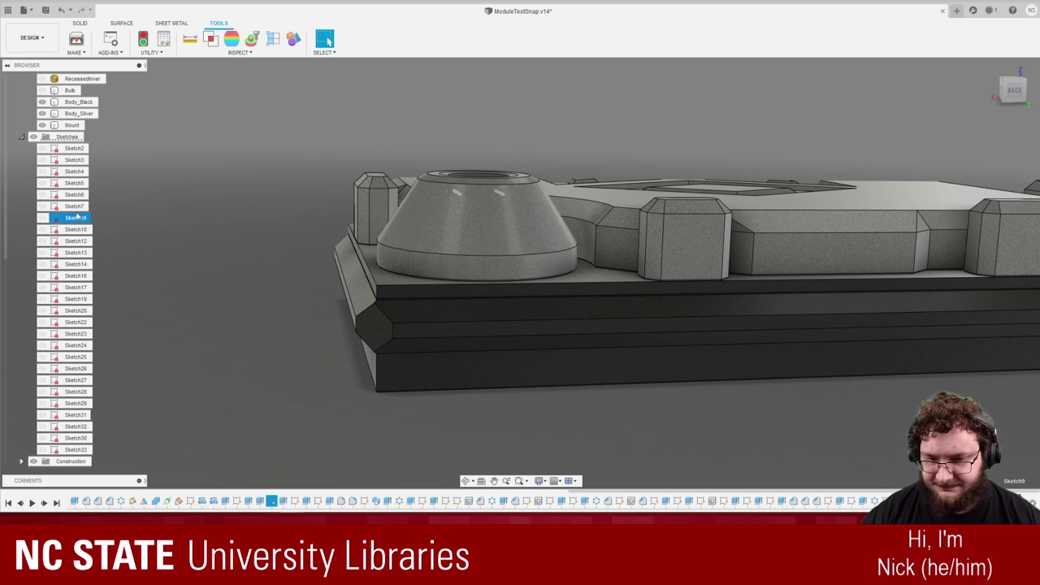
key("F6")
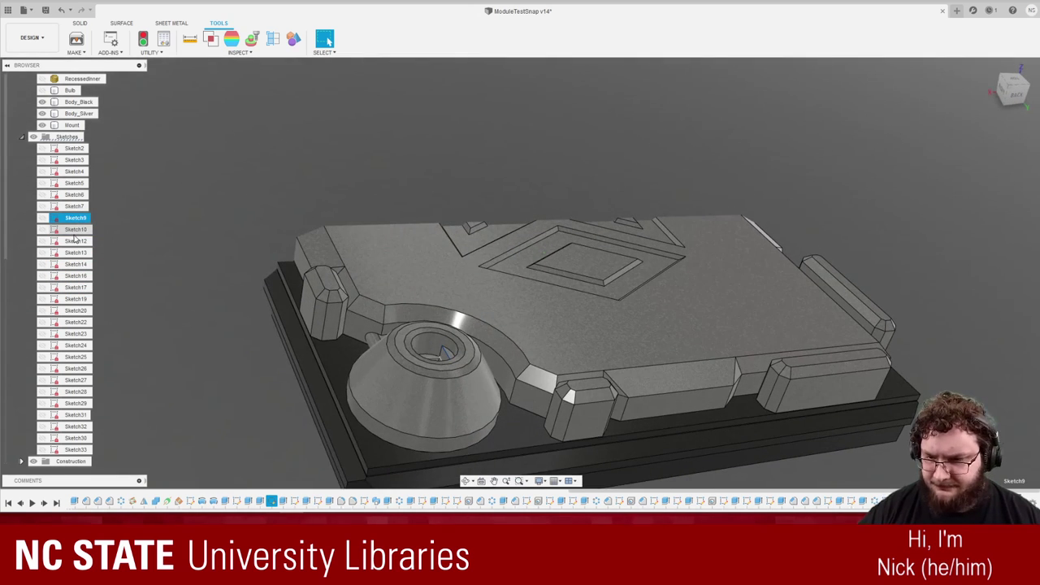
left_click(74, 205)
left_click(75, 194)
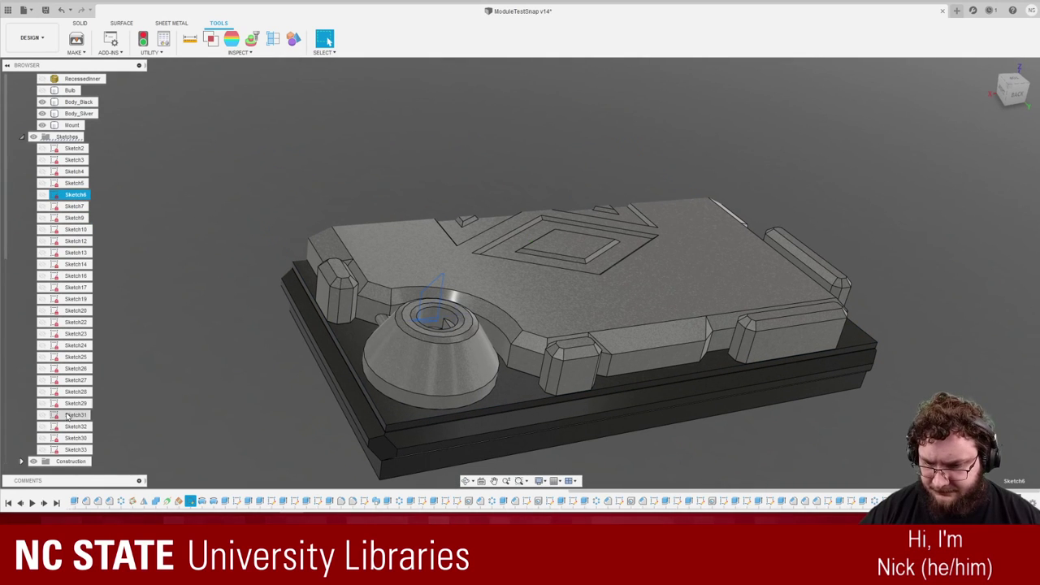
Recheck Sketch30, Sketch32, Sketch31 and Sketch29 against the cut module from the raised view.
left_click(73, 439)
left_click(77, 427)
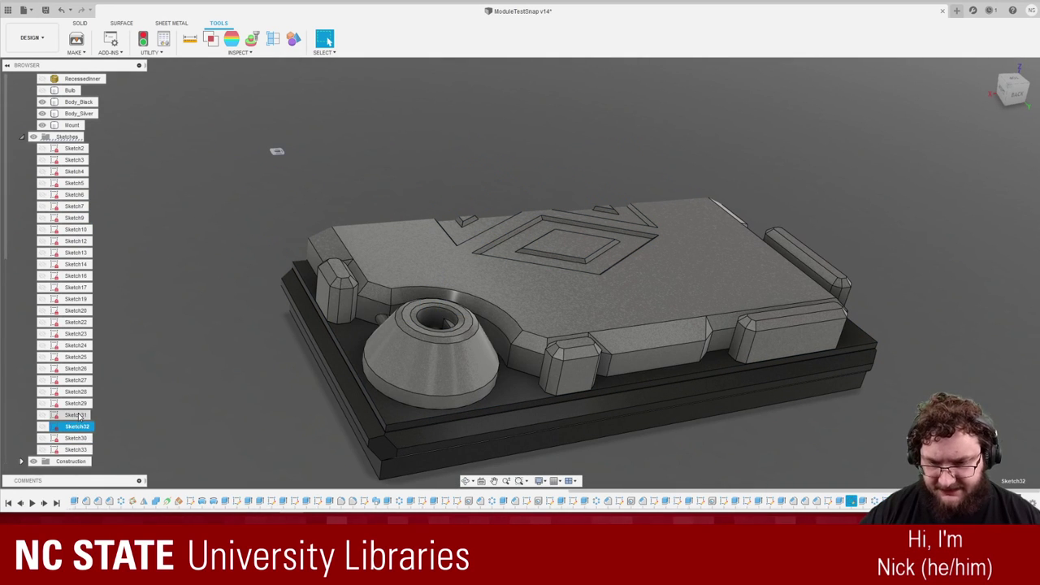
left_click(76, 415)
left_click(79, 403)
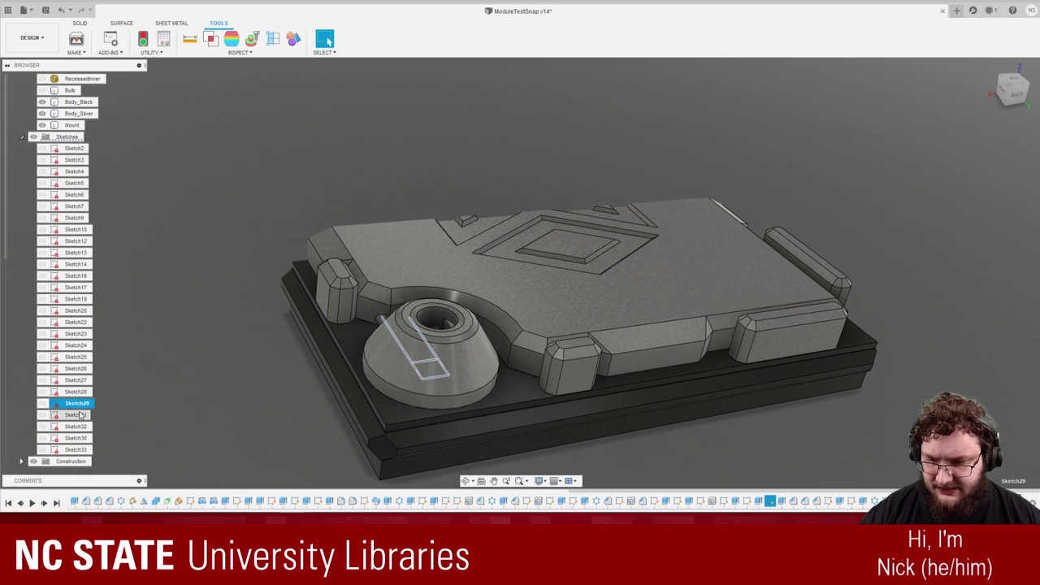
left_click(82, 415)
middle_click_drag(212, 116, 236, 128, "shift")
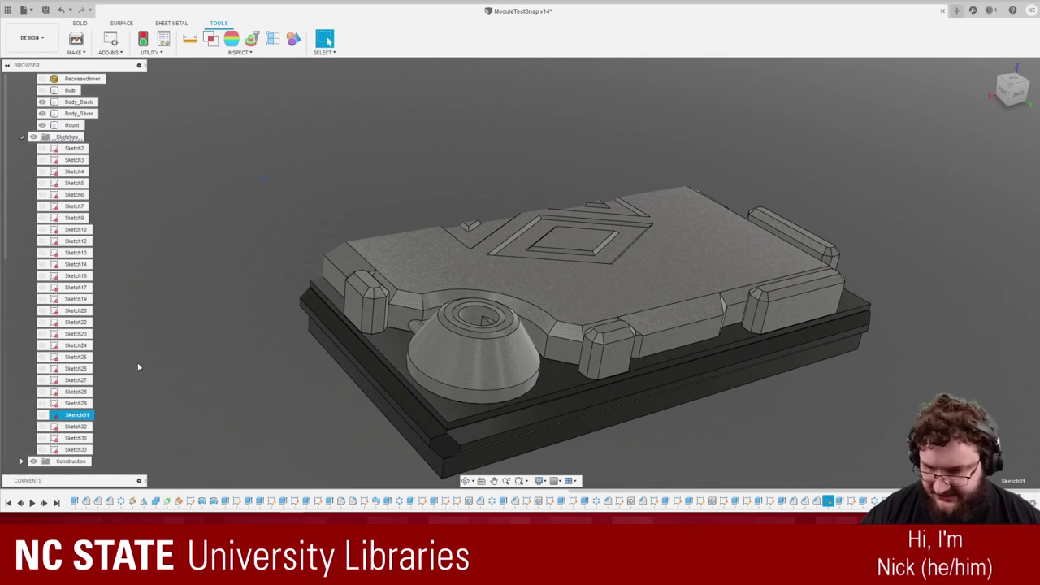
Hide the saved section analysis in the Analysis folder and collapse the folder.
scroll(54, 173, "up", 3)
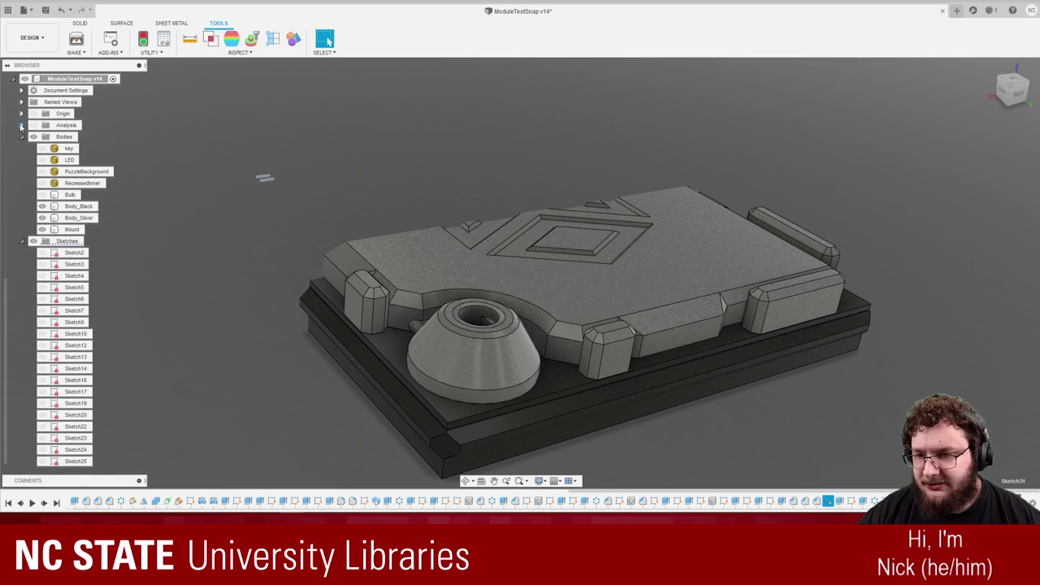
left_click(21, 125)
left_click(42, 137)
left_click(21, 125)
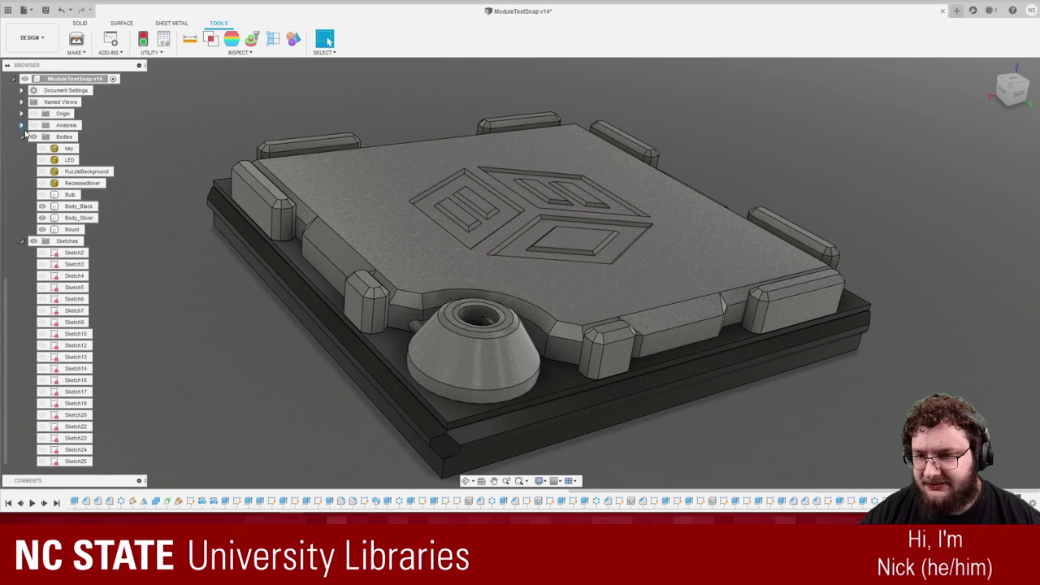
Preview Sketch17 through Sketch26 in turn on the uncut module.
scroll(56, 312, "down", 2)
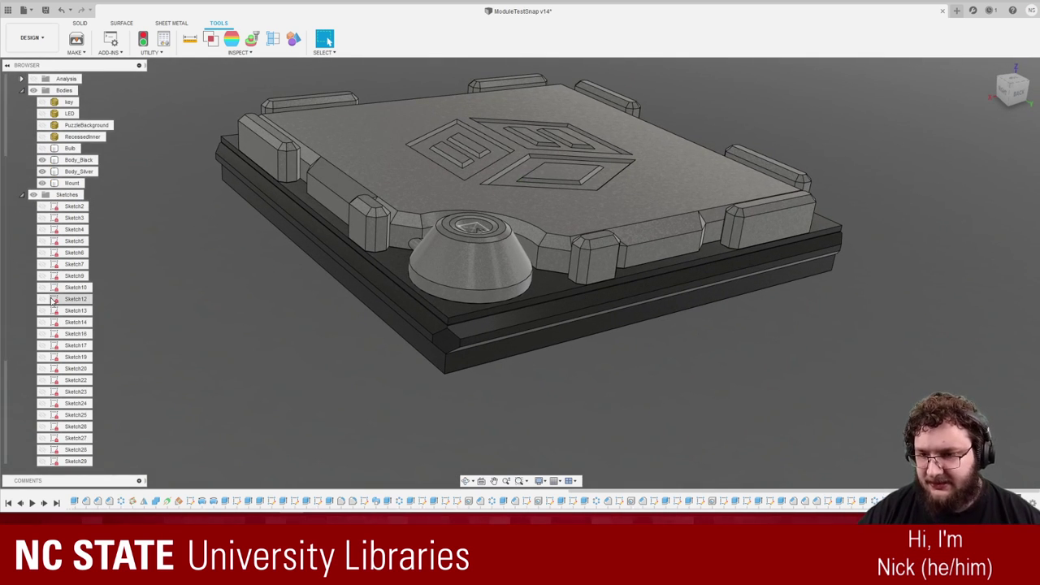
left_click(76, 345)
left_click(75, 368)
left_click(76, 380)
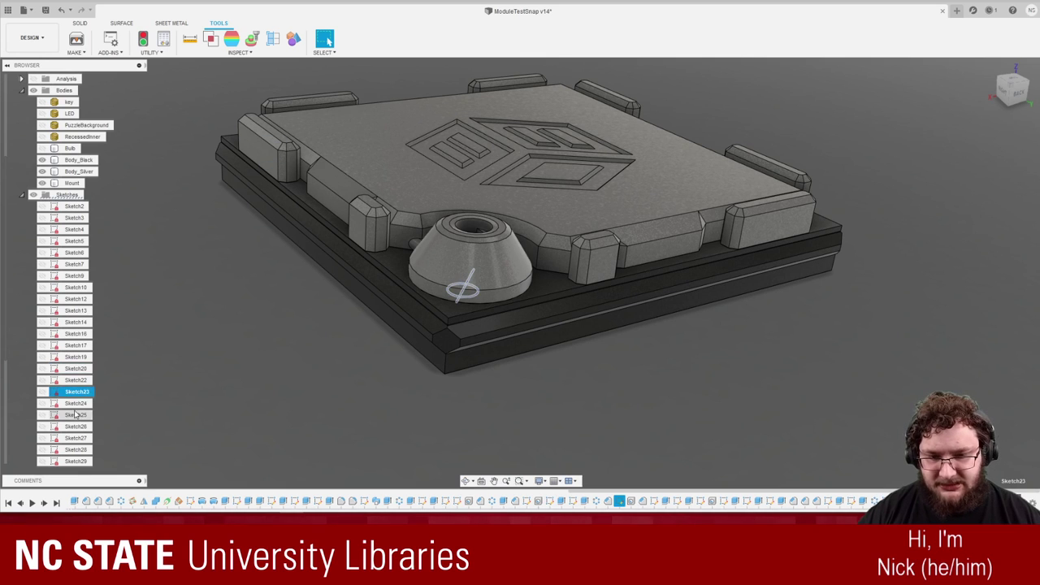
left_click(76, 392)
left_click(76, 403)
left_click(76, 414)
left_click(75, 426)
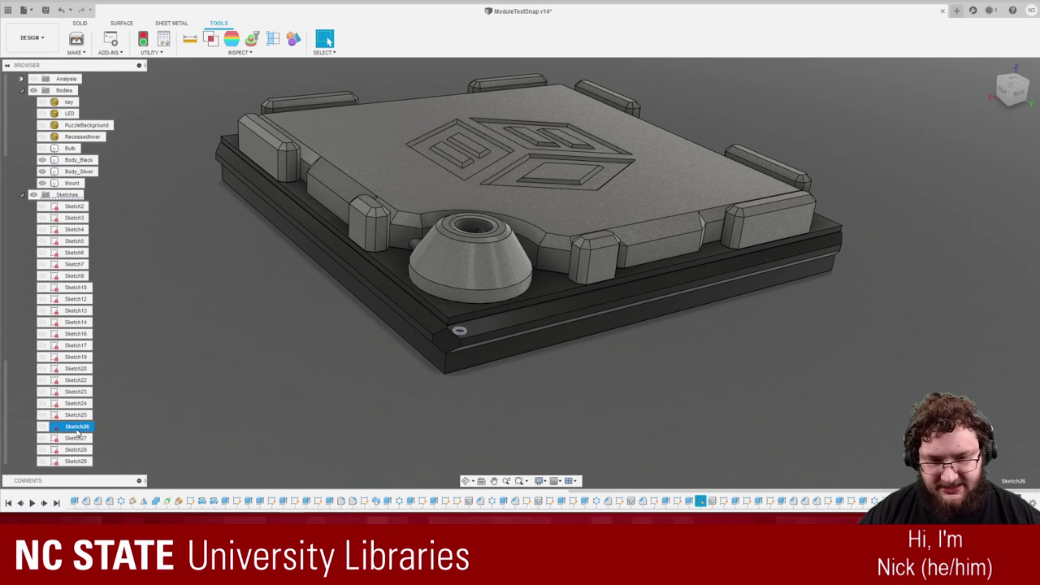
Preview Sketch27 through Sketch33 and examine Sketch33's profile across the module's side edge.
scroll(78, 425, "down", 2)
left_click(77, 393)
left_click(77, 404)
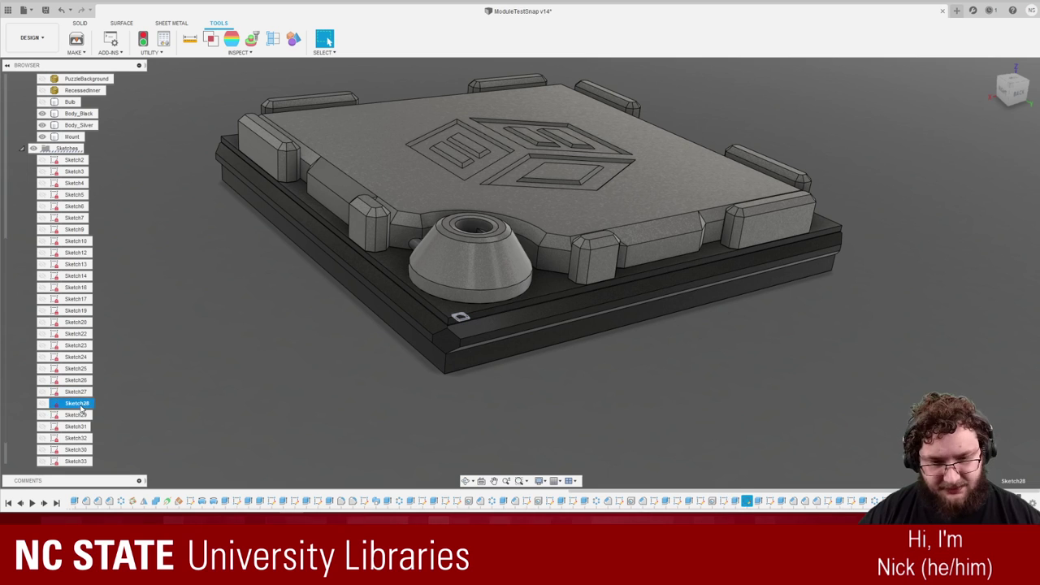
left_click(77, 415)
left_click(78, 427)
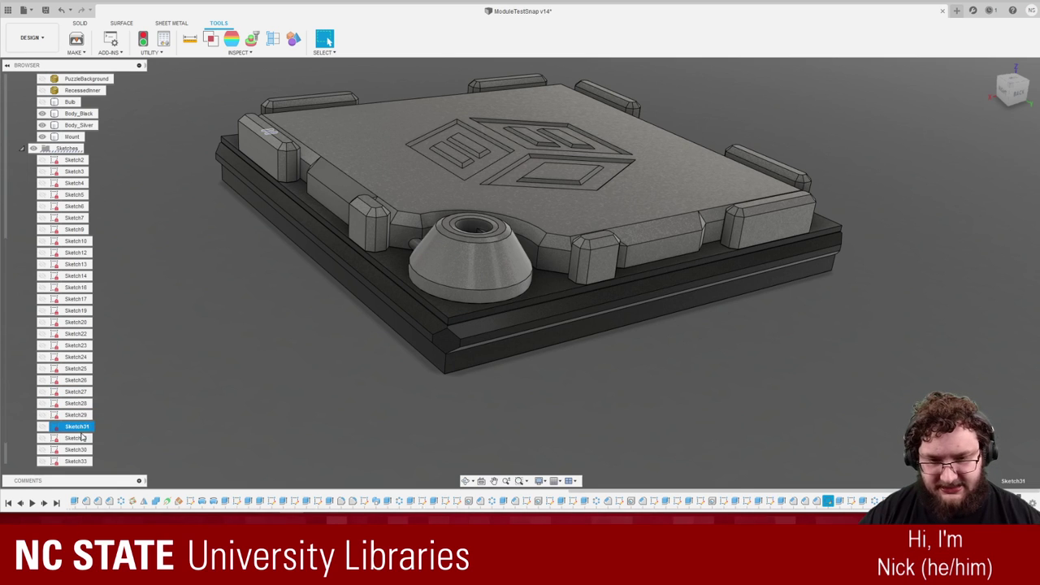
left_click(77, 438)
left_click(79, 451)
left_click(77, 462)
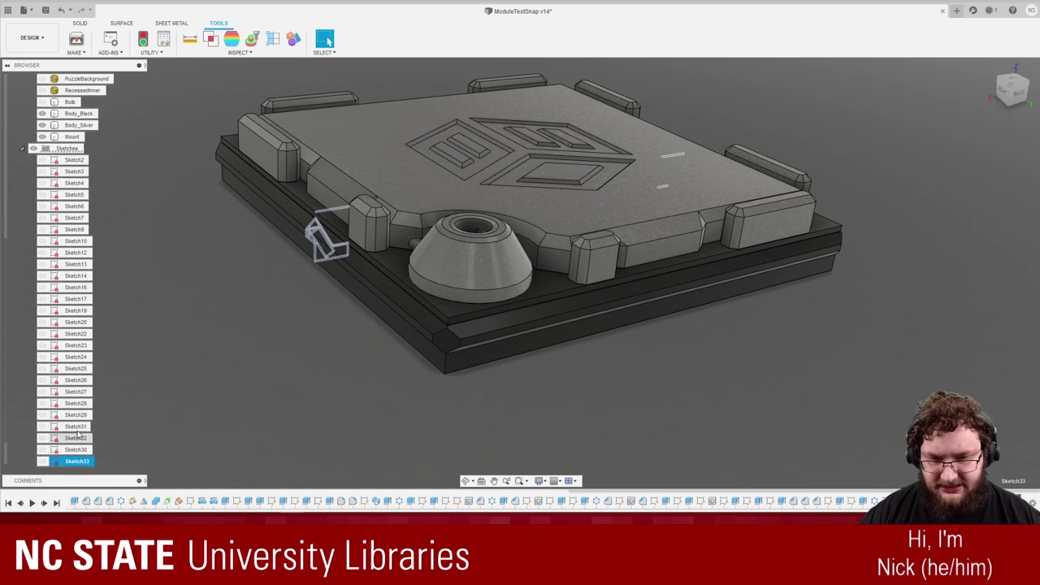
middle_click_drag(398, 299, 404, 268, "shift")
scroll(406, 270, "up", 8)
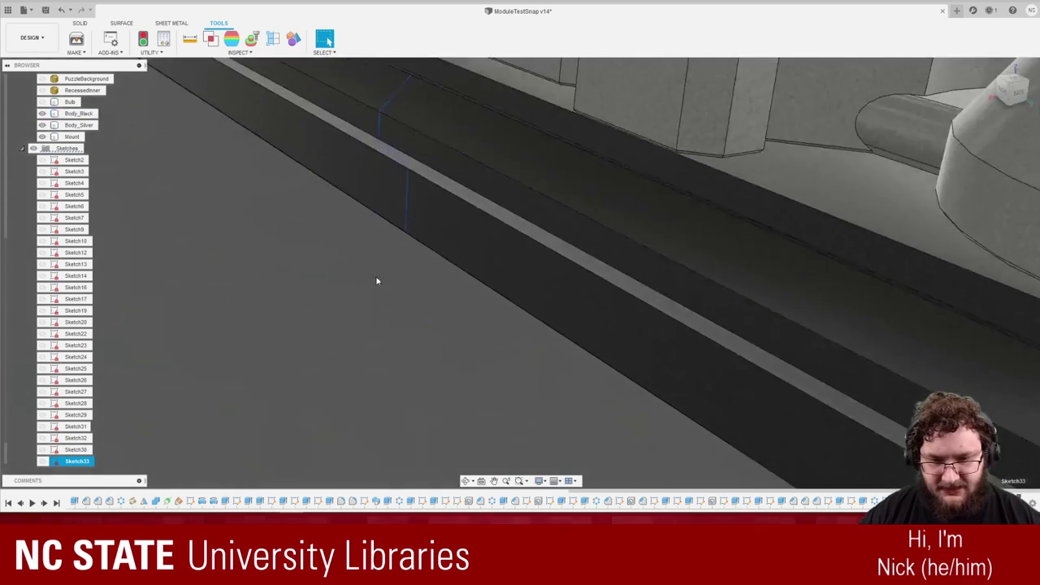
scroll(382, 276, "down", 7)
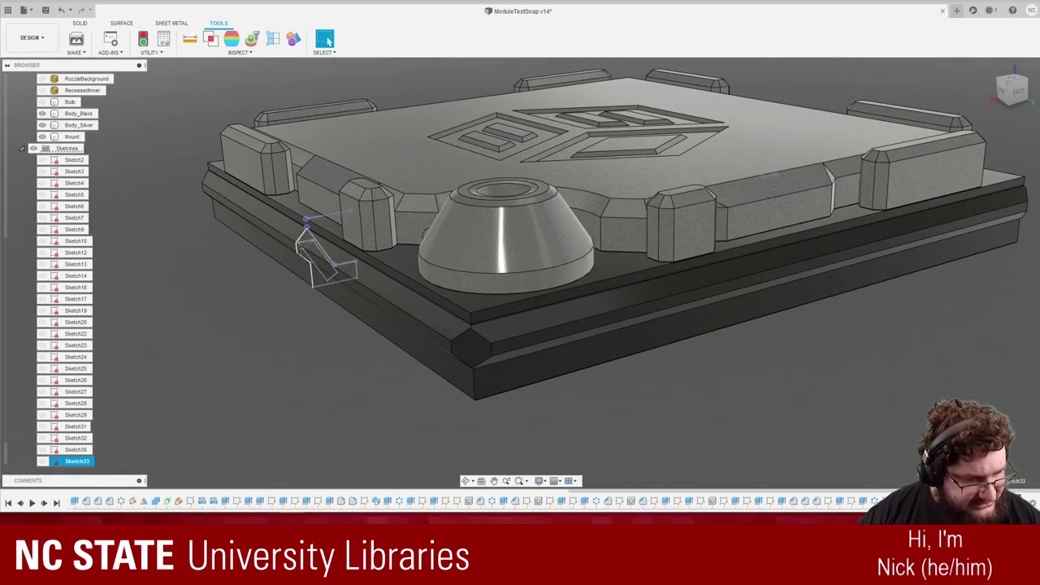
Open Sketch33 for editing and examine the dimensioned angled slot inside the snap mount's profile up close.
left_click(922, 501)
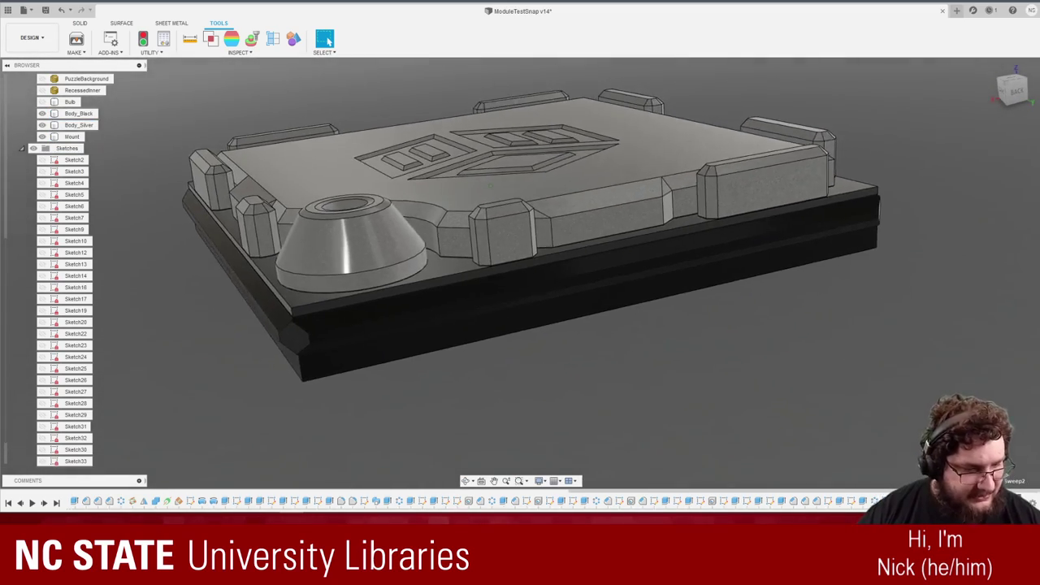
double_click(910, 501)
scroll(919, 334, "down", 3)
scroll(495, 285, "up", 9)
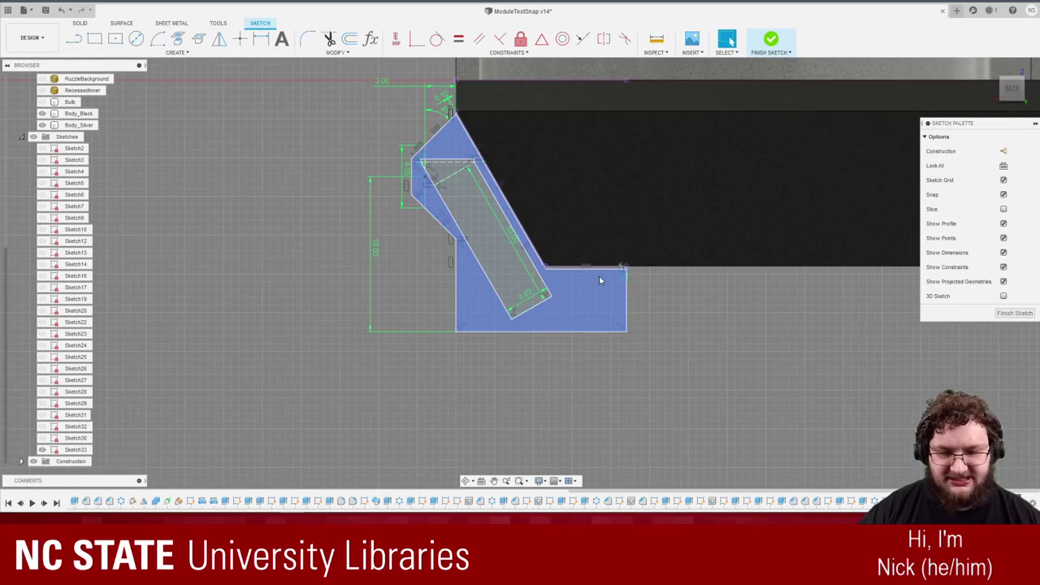
scroll(504, 289, "up", 3)
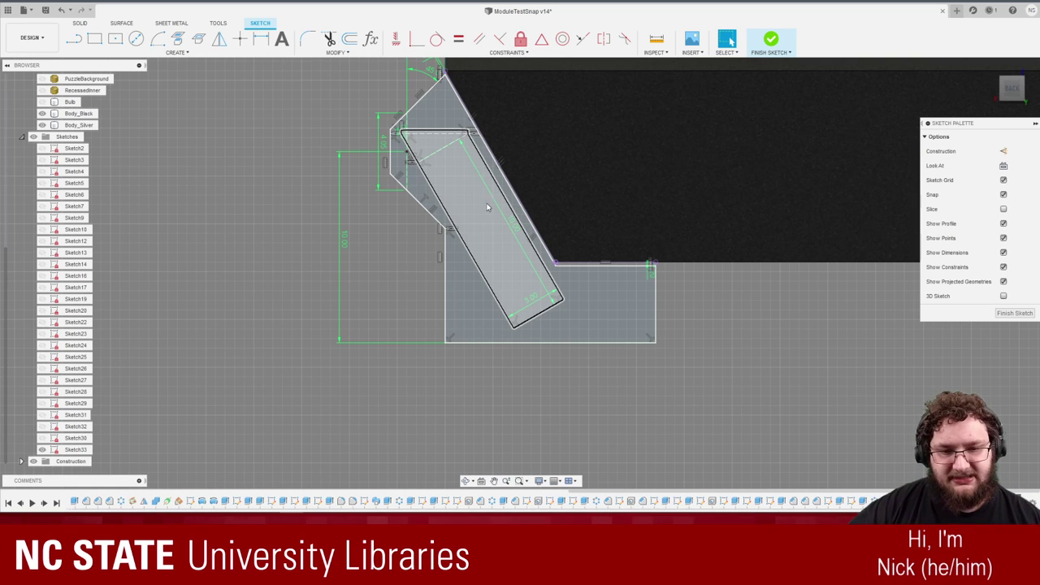
scroll(498, 203, "up", 4)
scroll(504, 210, "down", 3)
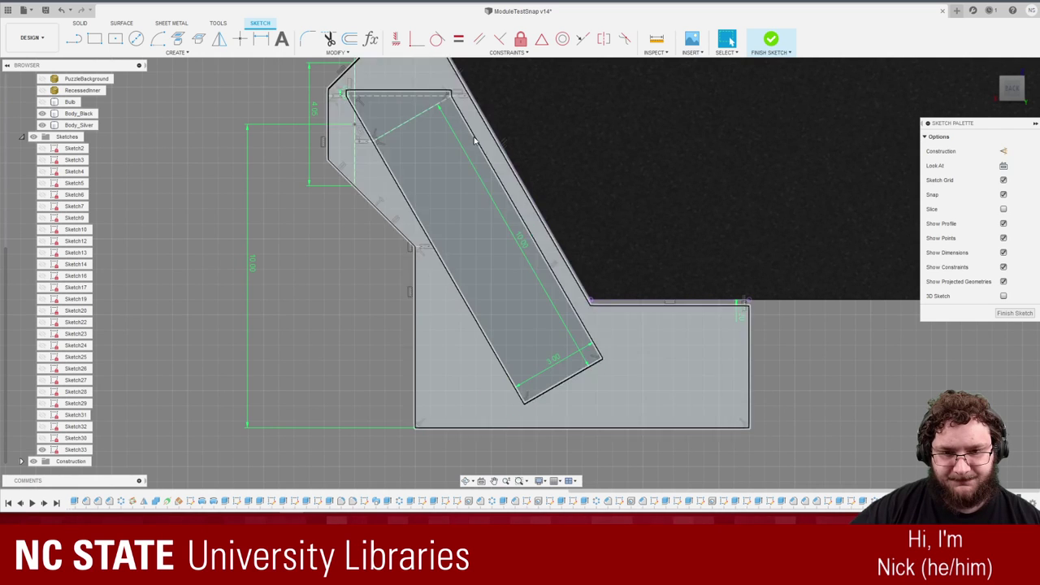
scroll(464, 222, "down", 3)
scroll(492, 183, "up", 3)
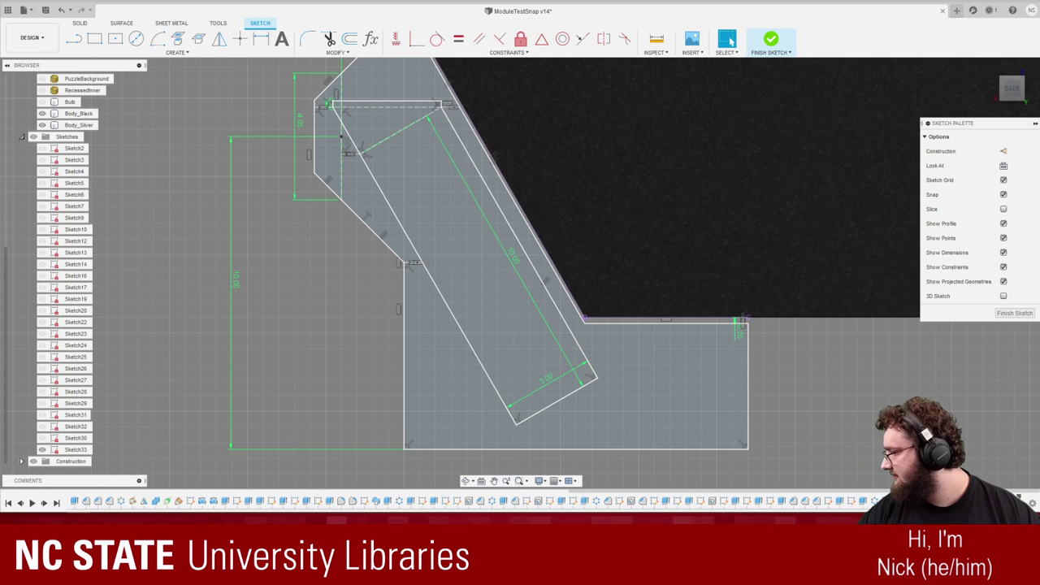
Switch to the browser, view the "KTANE - How to - The Cube" video full screen, and move the browser window away.
mouse_move(0, 189)
left_mouse_down()
mouse_move(437, 68)
mouse_move(508, 76)
left_mouse_up()
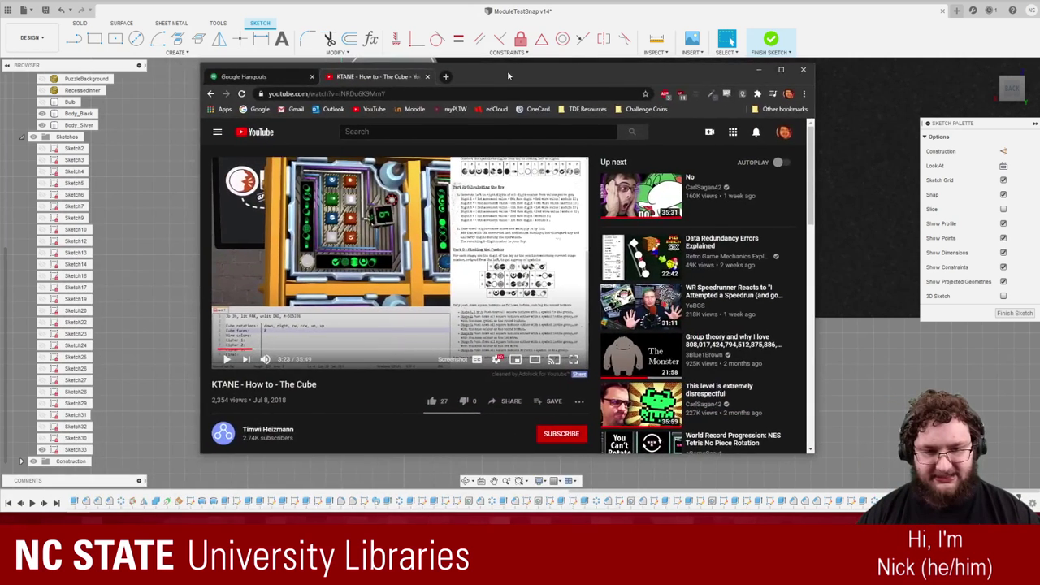
left_click(574, 360)
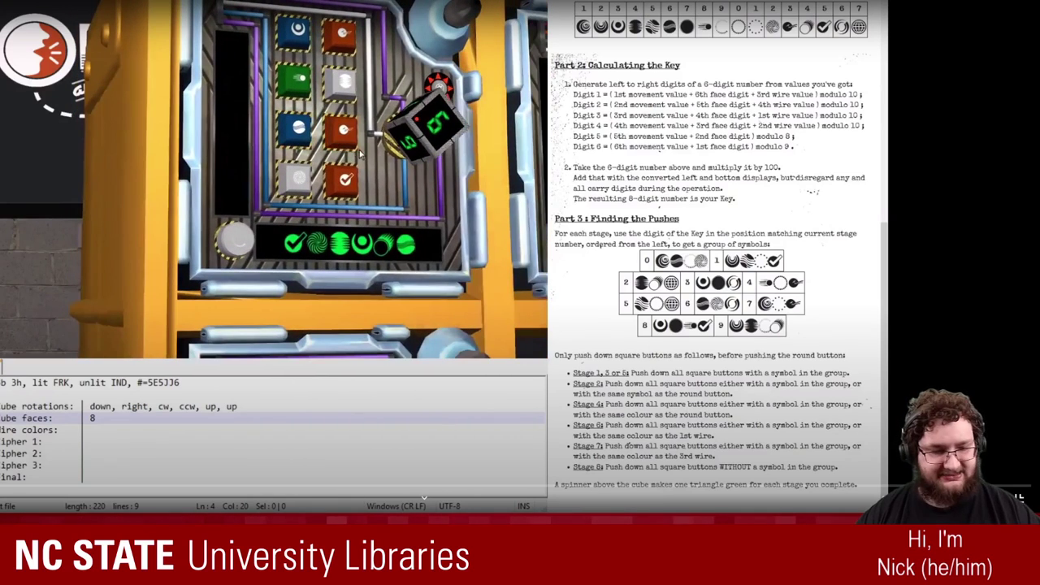
key("Escape")
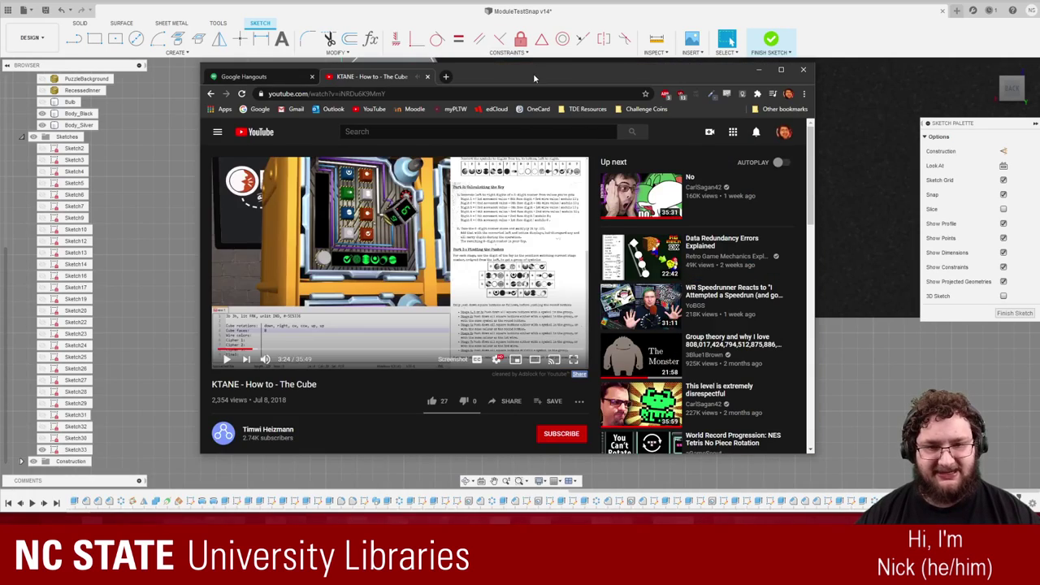
left_click_drag(534, 79, 0, 172)
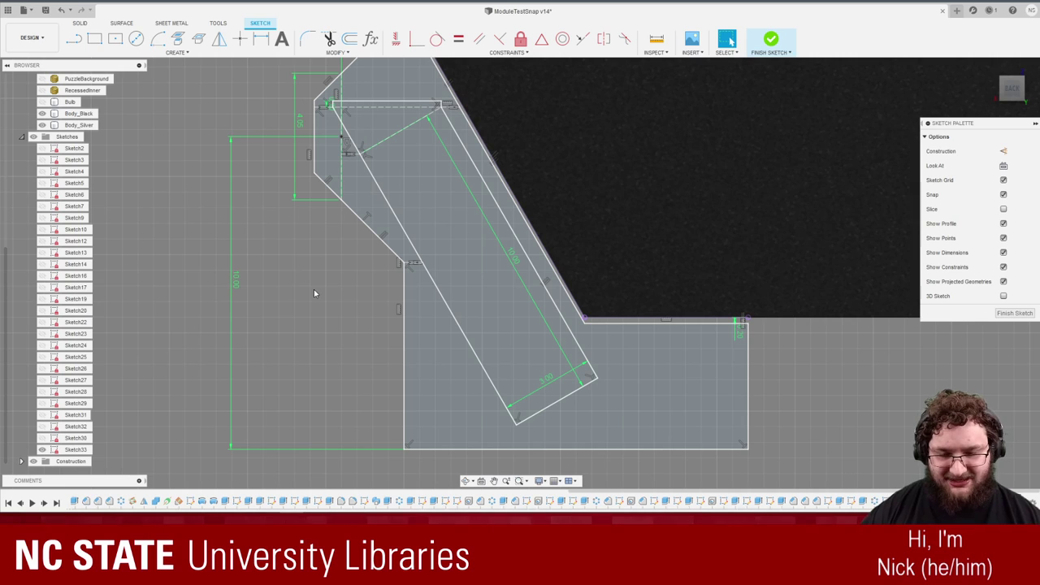
Finish editing Sketch33 and return to the solid model.
scroll(314, 291, "down", 2)
middle_click_drag(314, 291, 327, 301, "shift")
left_click(1008, 316)
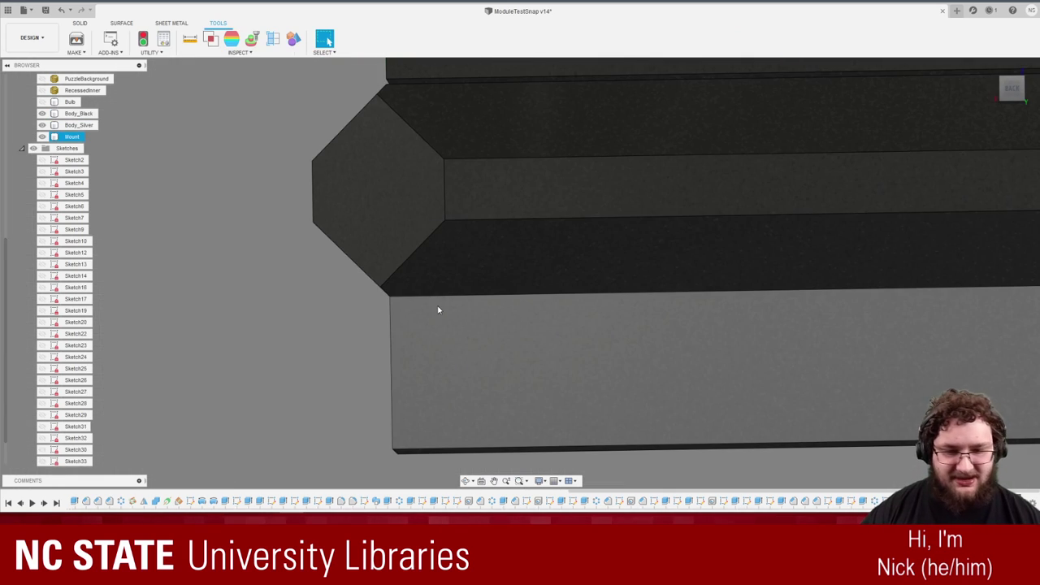
Examine the module's top face and select Sketch30, the sketch behind the cube pattern.
mouse_move(439, 308)
middle_mouse_down("shift")
mouse_move(429, 190)
mouse_move(442, 282)
middle_mouse_up("shift")
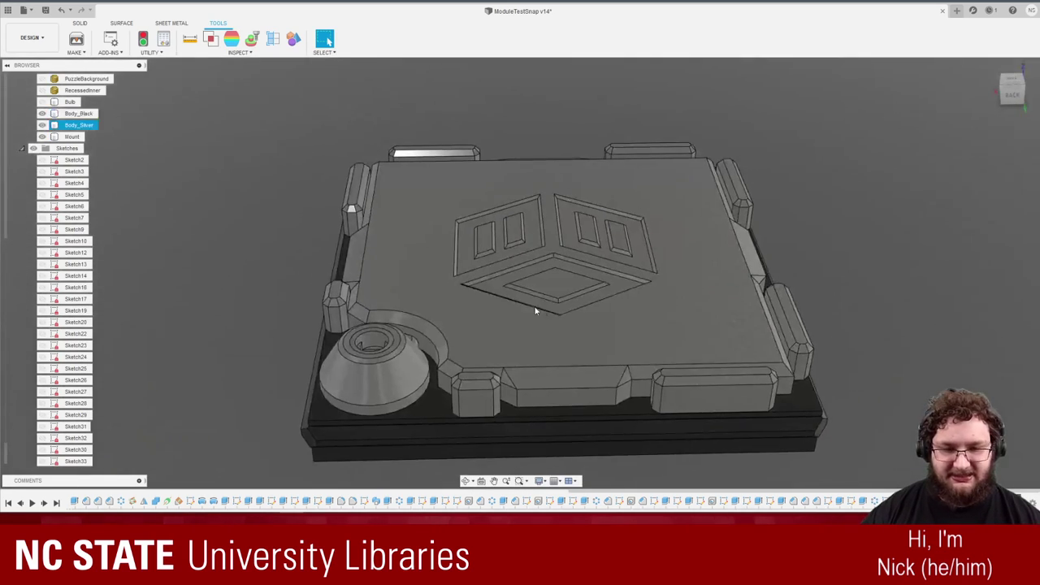
middle_click_drag(534, 308, 480, 287, "shift")
scroll(53, 250, "up", 5)
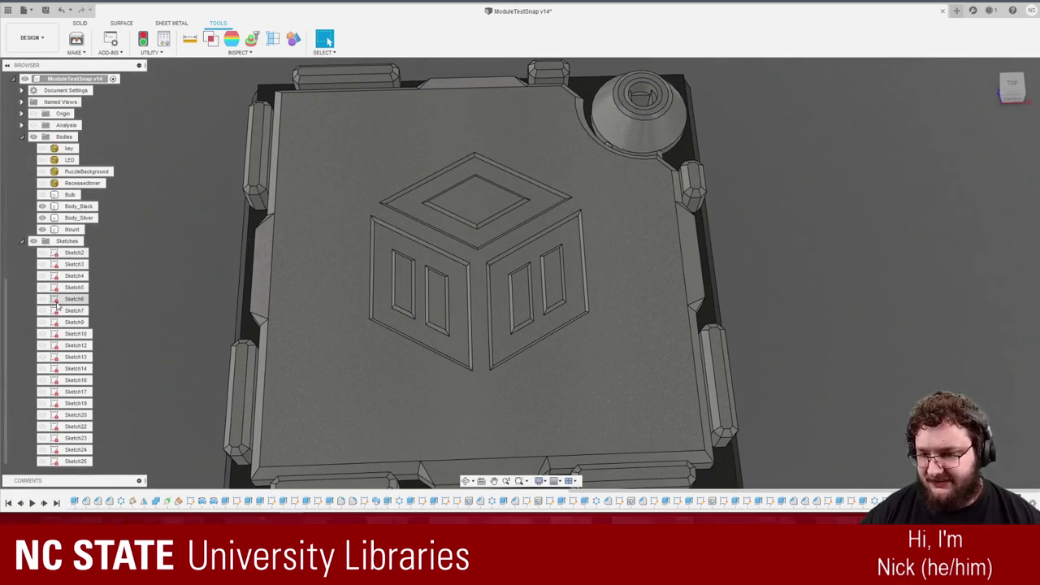
scroll(58, 309, "down", 3)
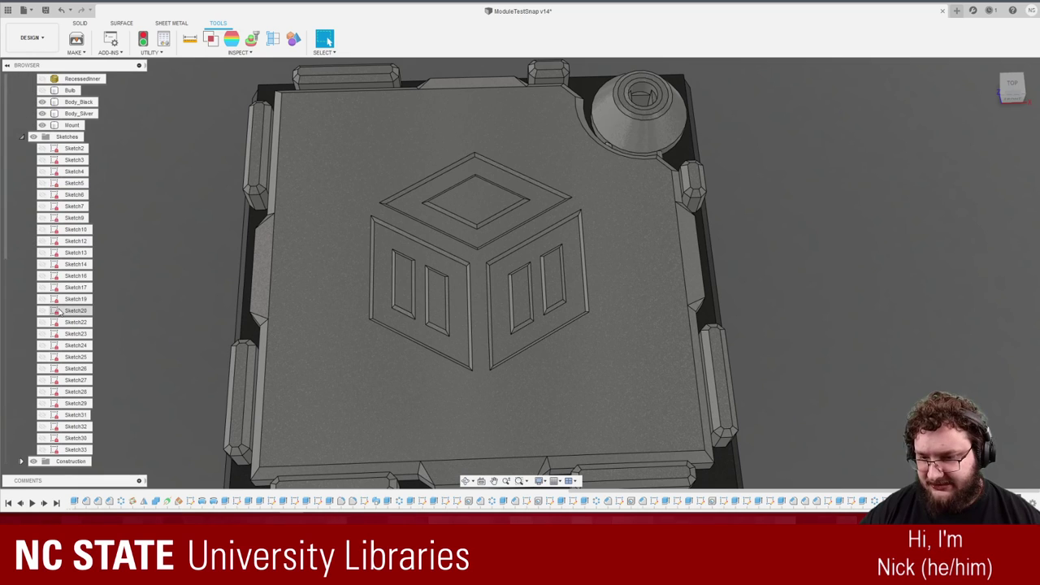
left_click(77, 438)
middle_click_drag(209, 425, 242, 371, "shift")
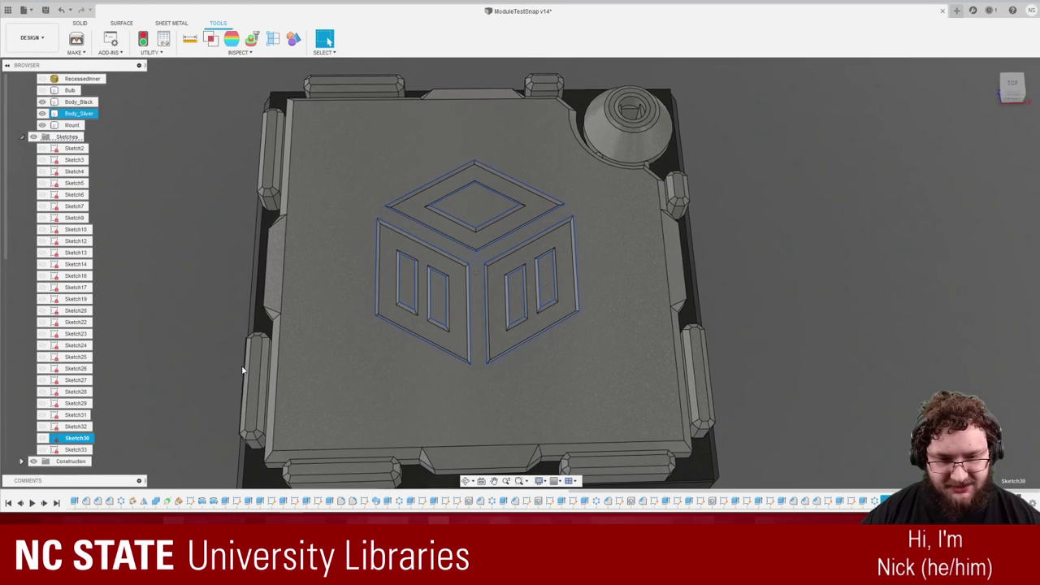
left_click(86, 439)
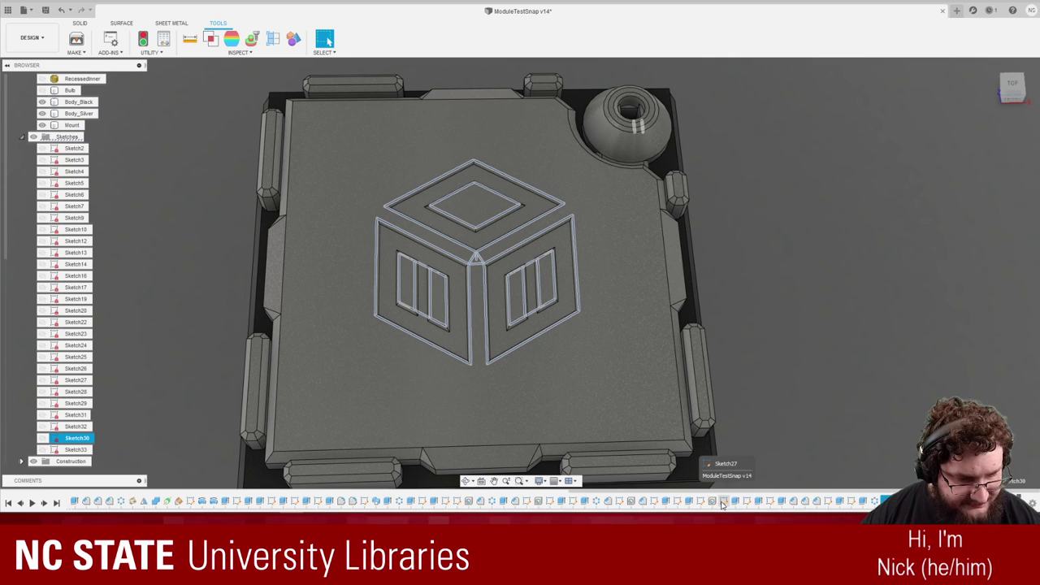
Check the modelling history for the features that form the cube pattern on the silver body's top face.
scroll(715, 505, "left", 3)
scroll(722, 506, "right", 3)
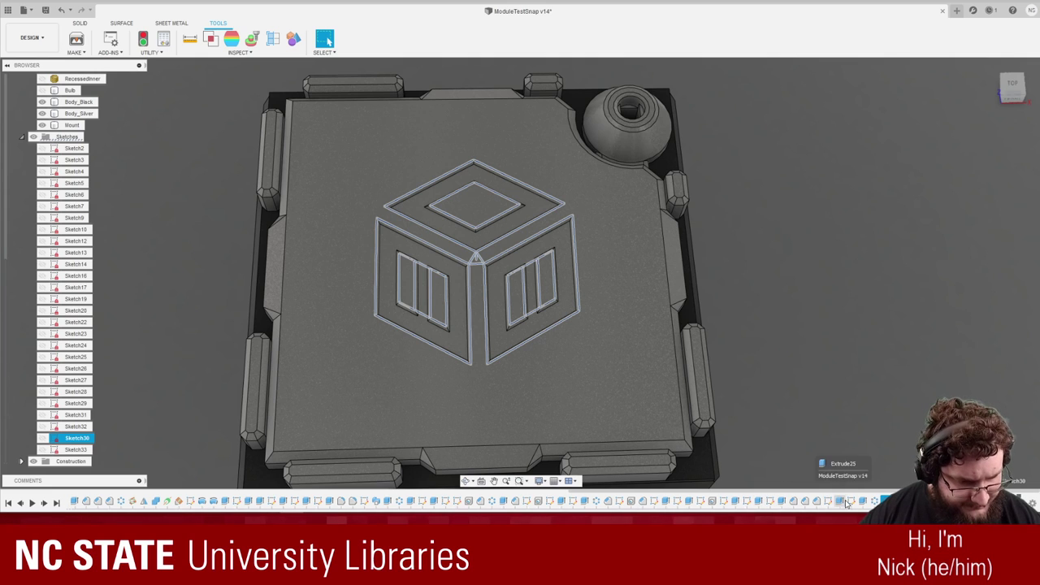
left_click(782, 503)
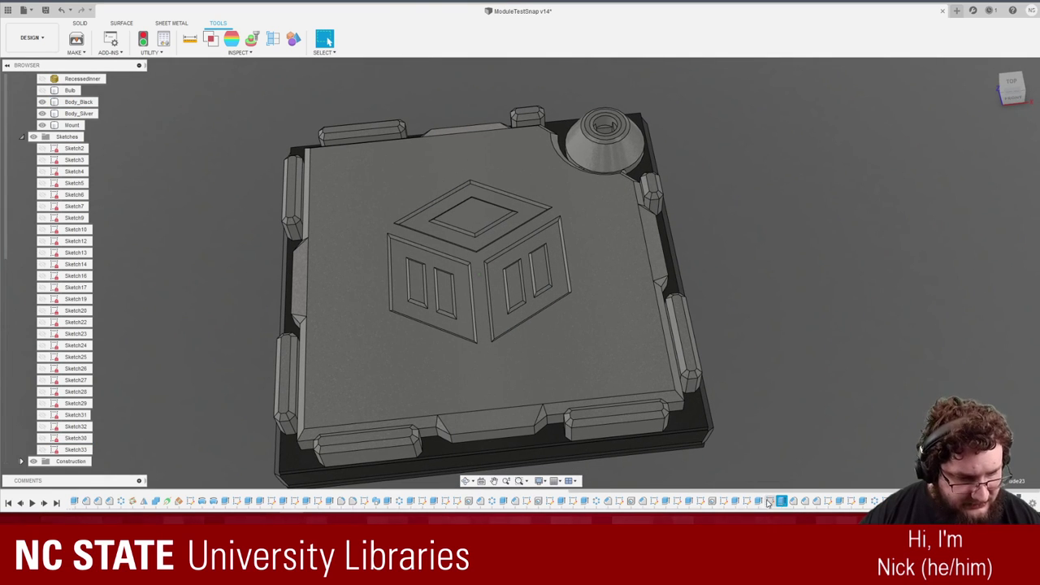
left_click(759, 503)
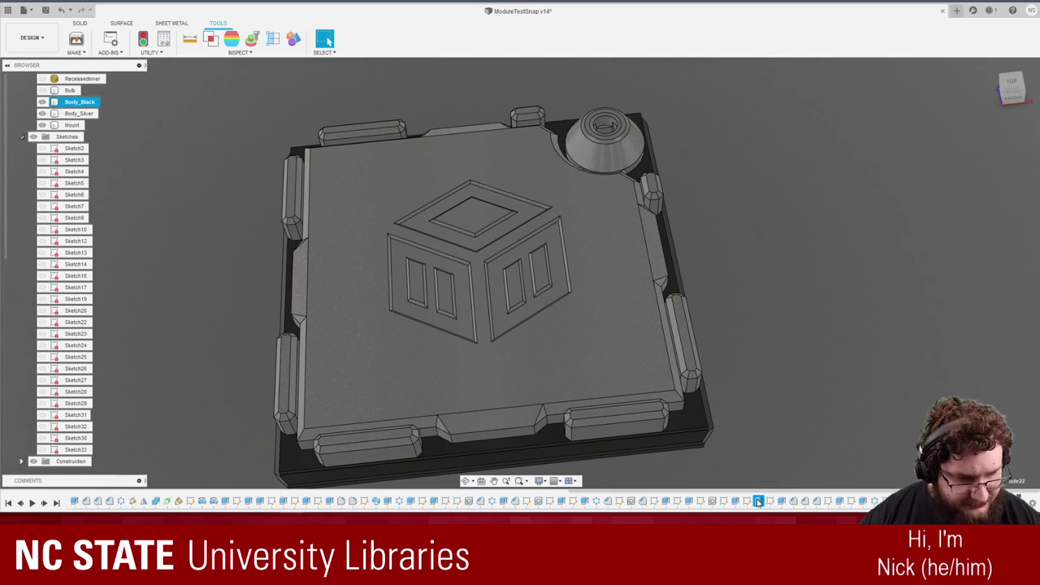
left_click(489, 275)
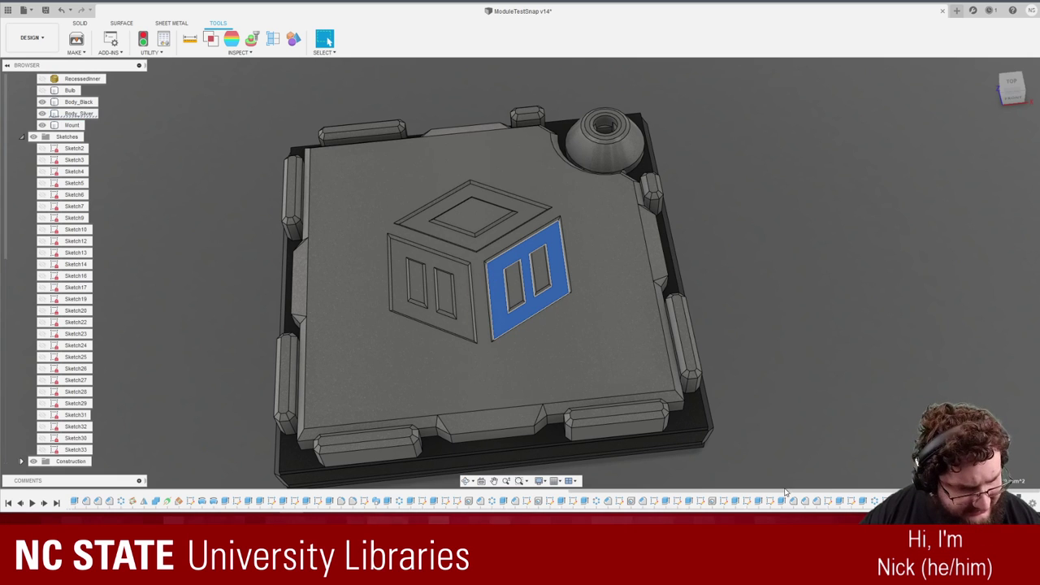
left_click(862, 501)
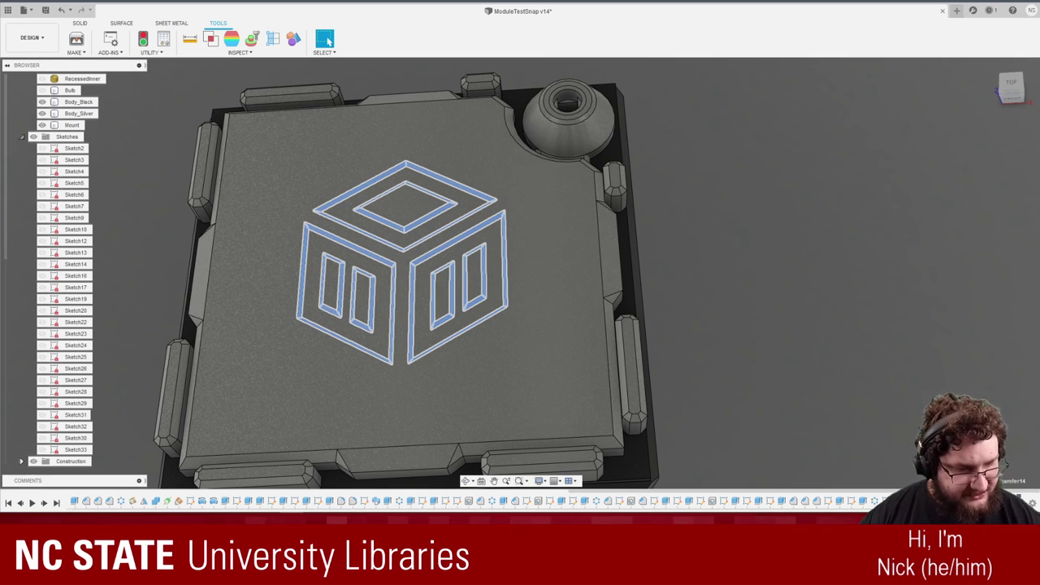
Delete the chamfer and the extrude features that form the cube pattern on the top face.
right_click(910, 501)
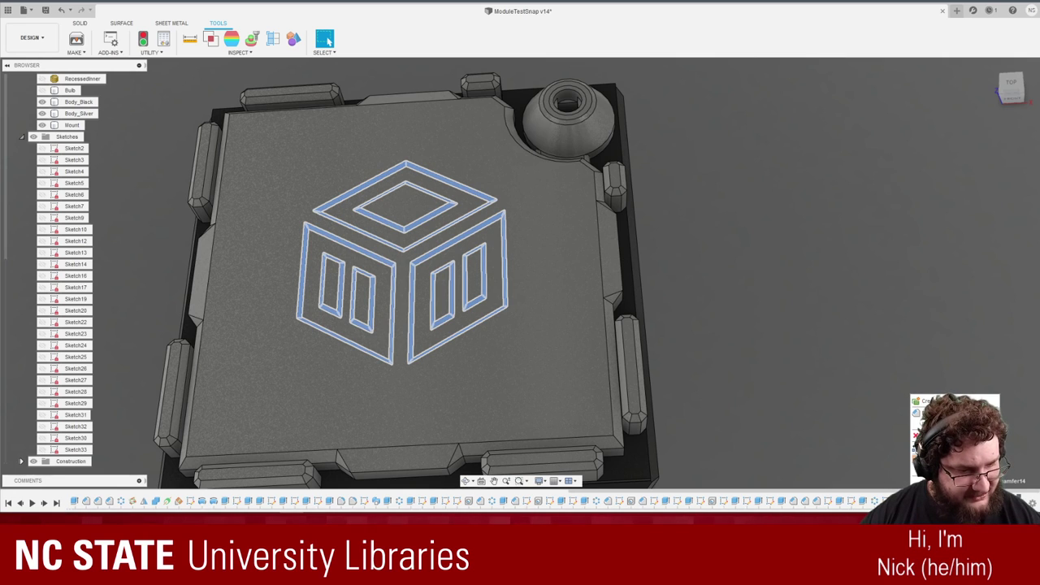
left_click(929, 436)
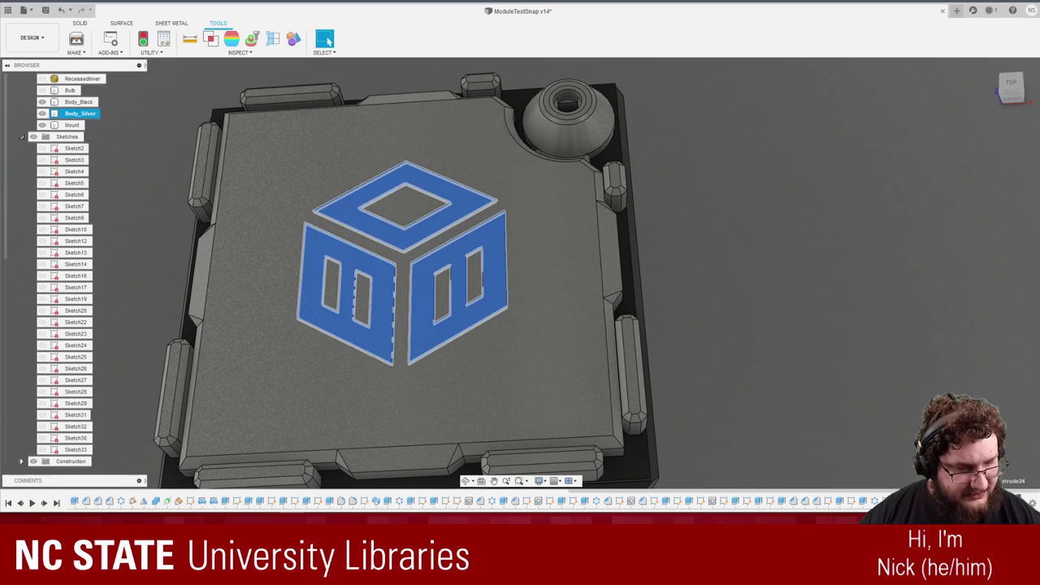
right_click(989, 502)
left_click(927, 436)
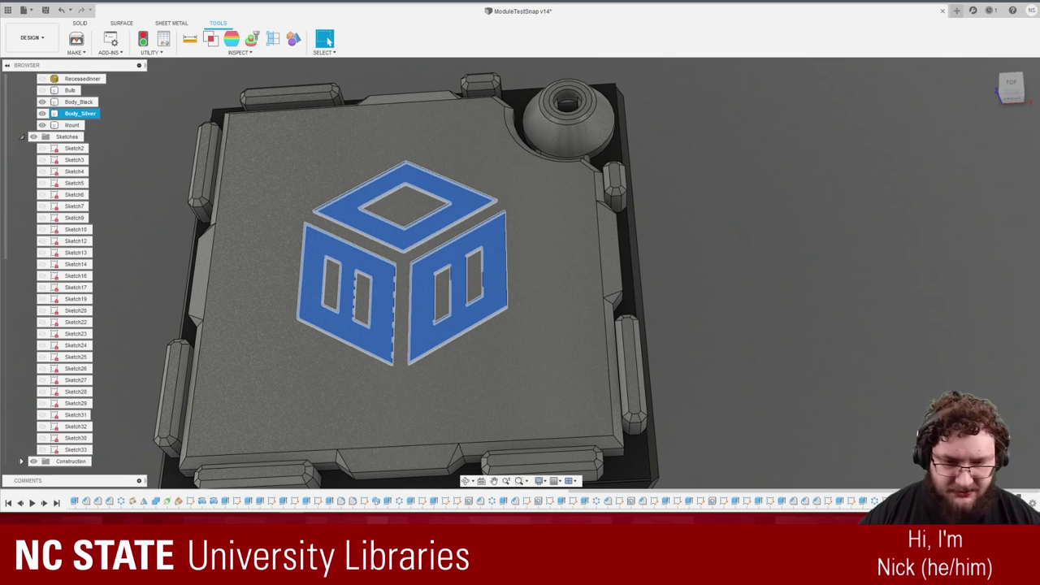
Save the module without the cube pattern as a new version described as "User Saved".
scroll(732, 375, "down", 3)
middle_click_drag(733, 377, 725, 298, "shift")
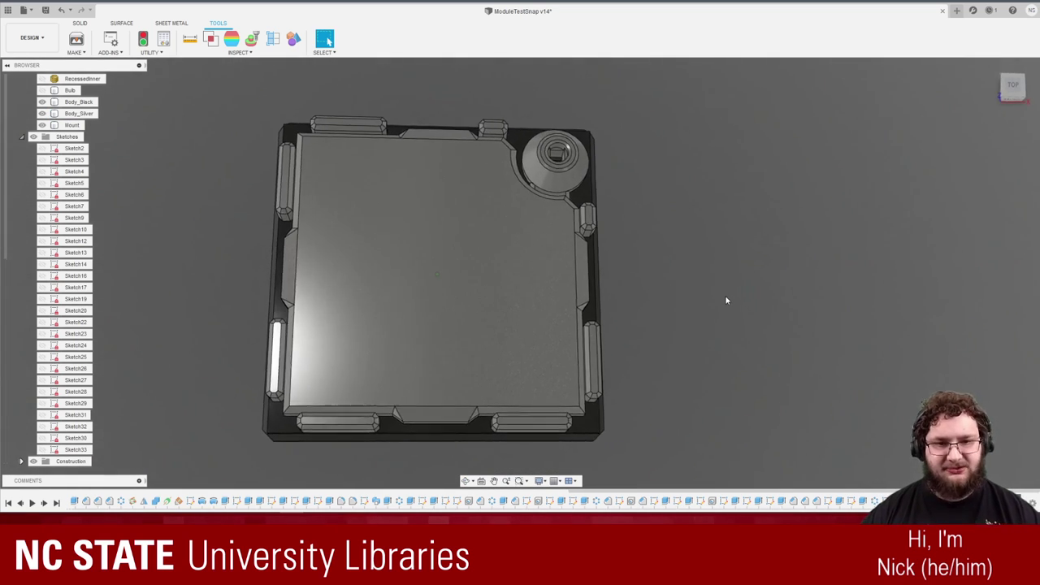
key("ctrl+s")
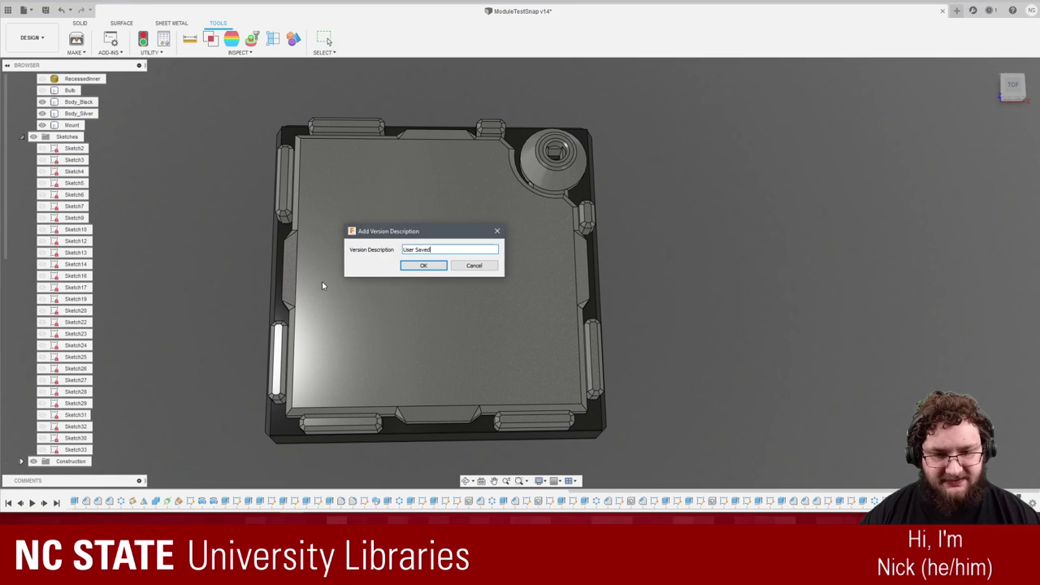
left_click(412, 266)
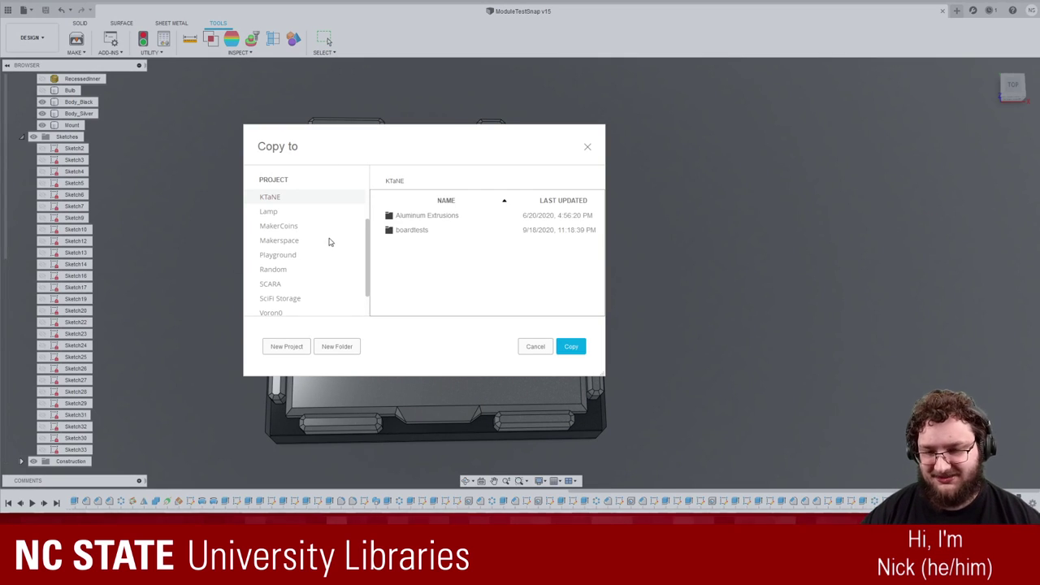
Copy the design into the KTaNE project and close the original, leaving the ModuleTestSnap_Simon copy open.
scroll(279, 277, "down", 1)
scroll(279, 284, "up", 3)
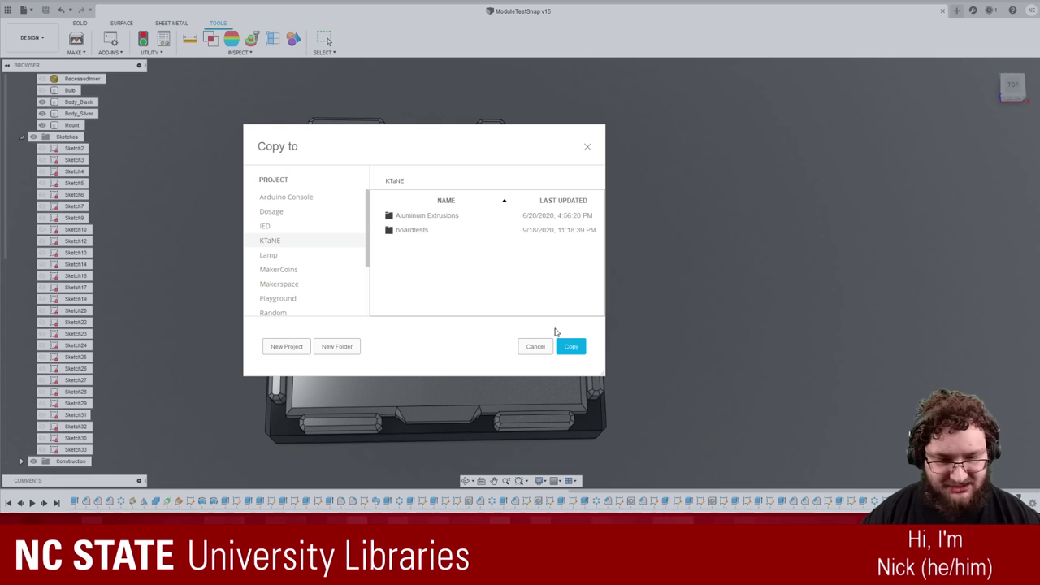
left_click(571, 347)
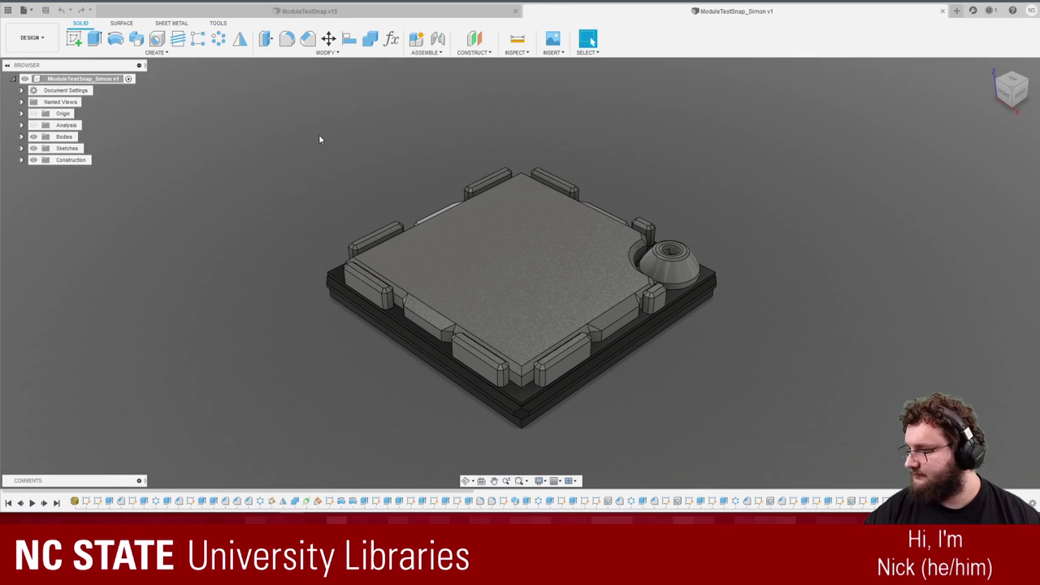
left_click(515, 11)
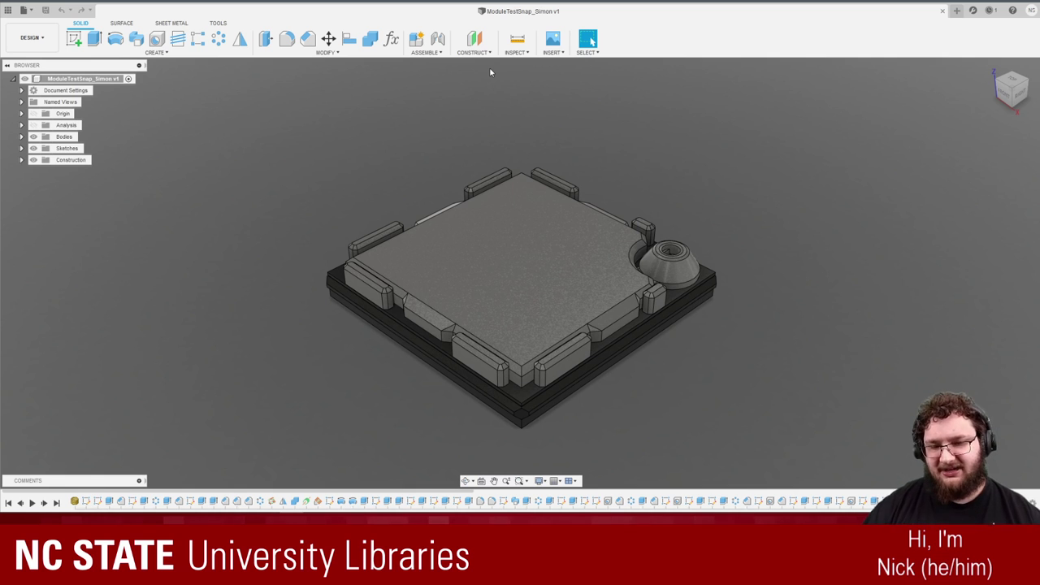
Show the Bulb body in the module's corner mount.
left_click(22, 126)
left_click(22, 127)
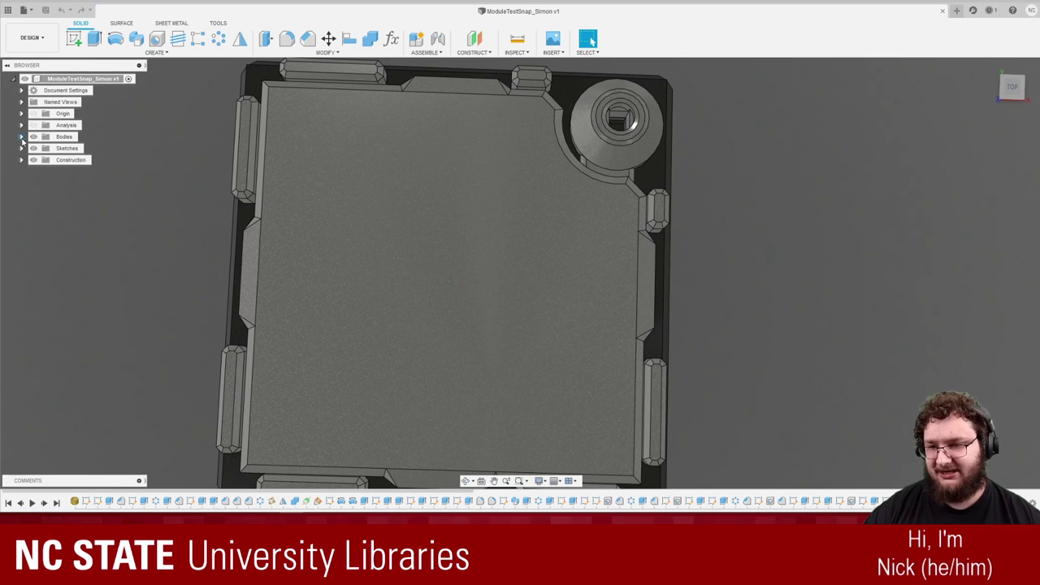
left_click(20, 139)
left_click(42, 194)
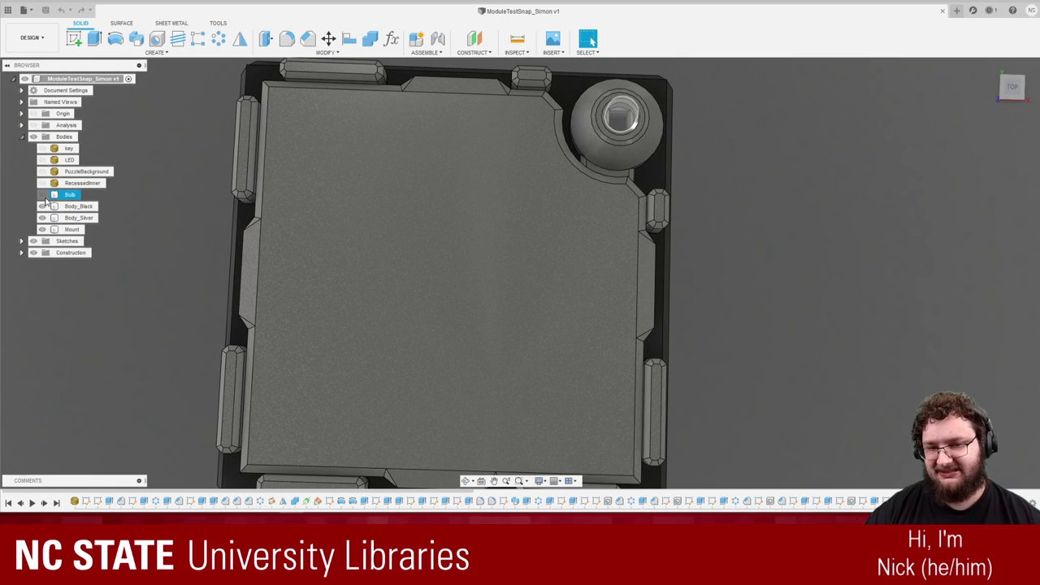
left_click(21, 137)
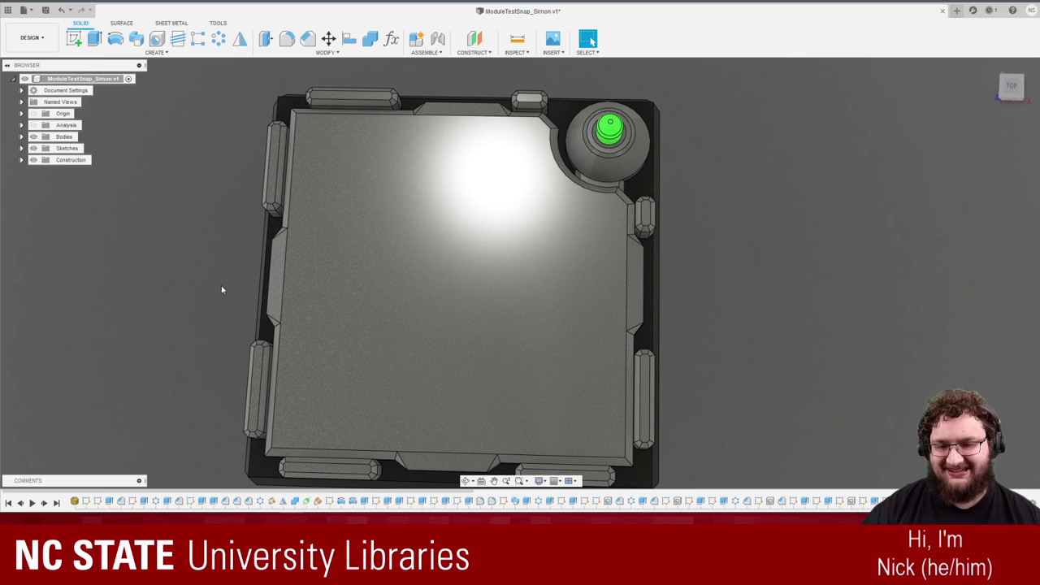
Open the TestSimonPanel design and its base sketch for editing, and examine the dimensioned four-button layout.
middle_click_drag(221, 286, 221, 290, "shift")
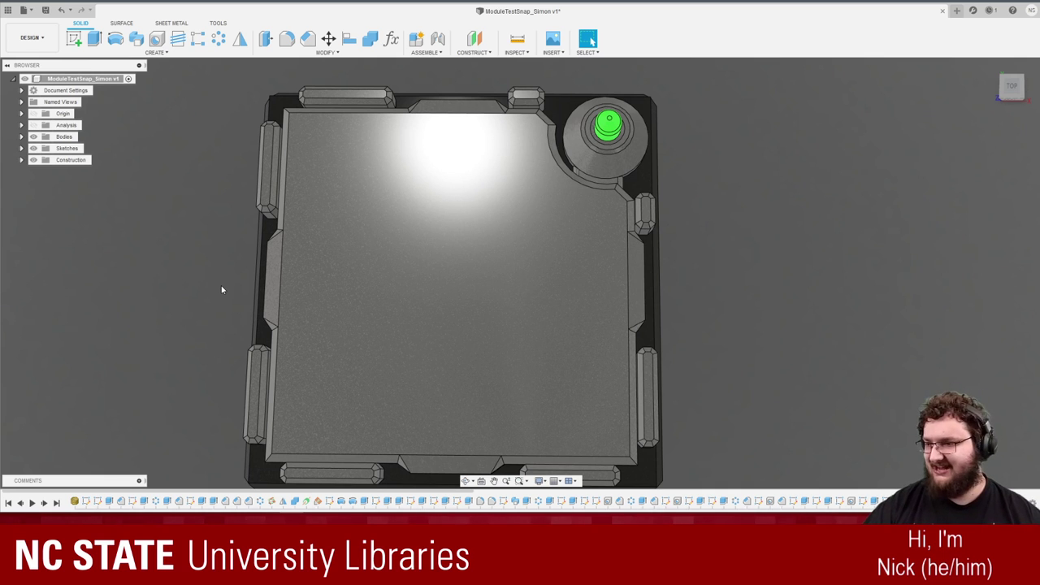
scroll(221, 290, "down", 1)
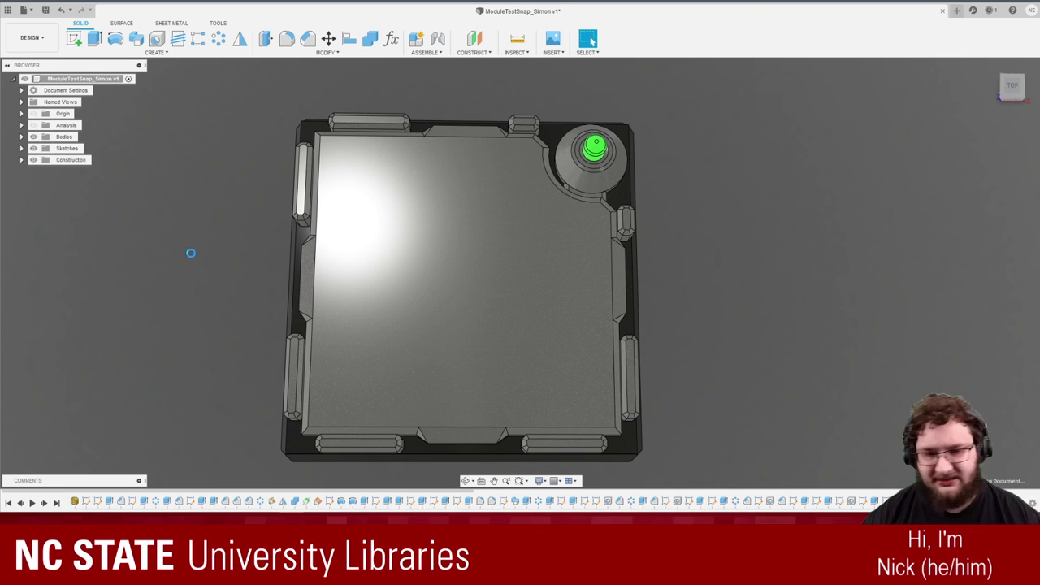
mouse_move(664, 267)
middle_mouse_down("shift")
mouse_move(527, 147)
mouse_move(376, 192)
mouse_move(460, 409)
mouse_move(412, 368)
middle_mouse_up("shift")
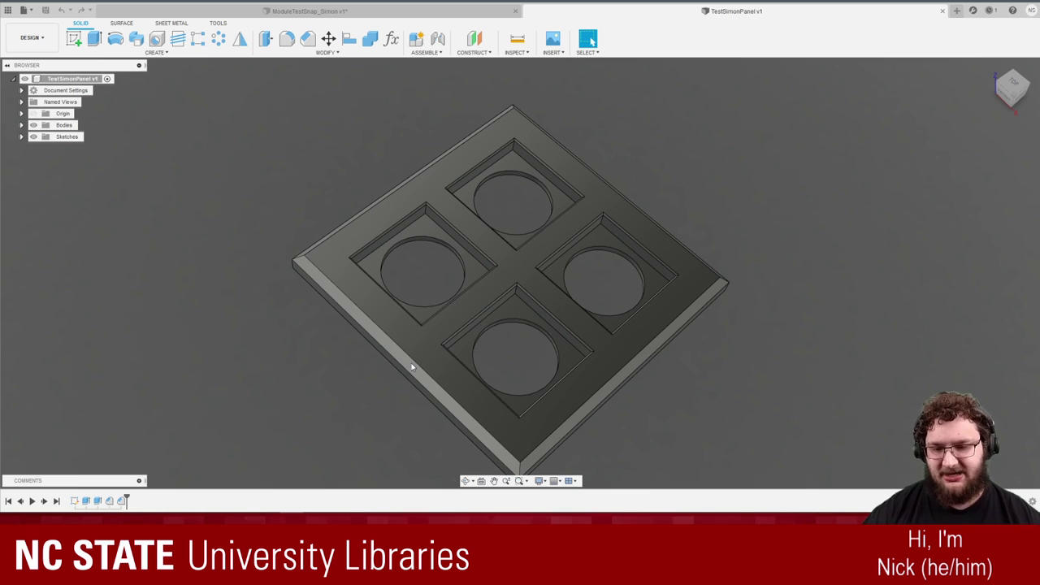
double_click(75, 502)
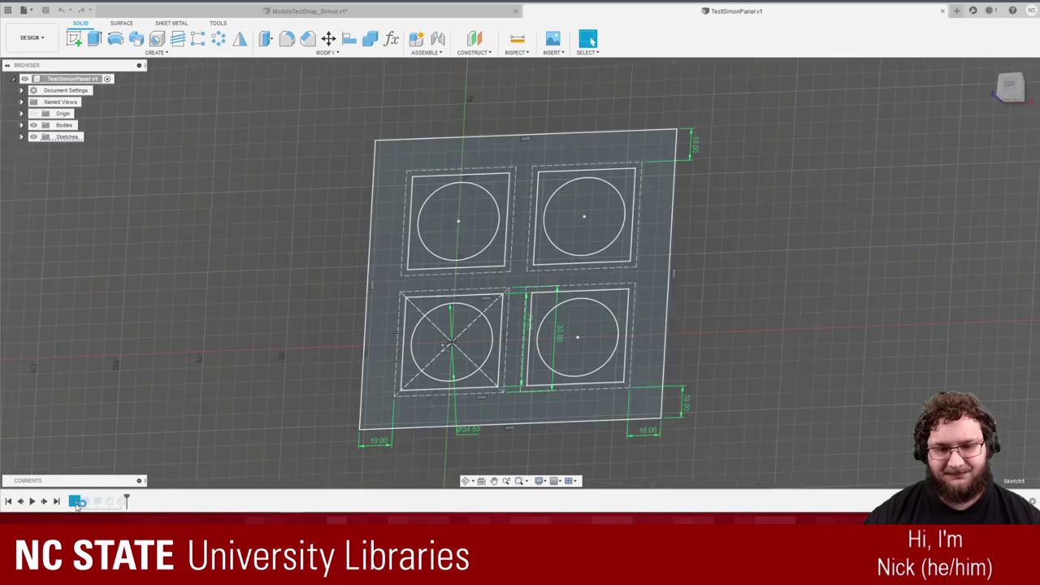
scroll(439, 324, "down", 2)
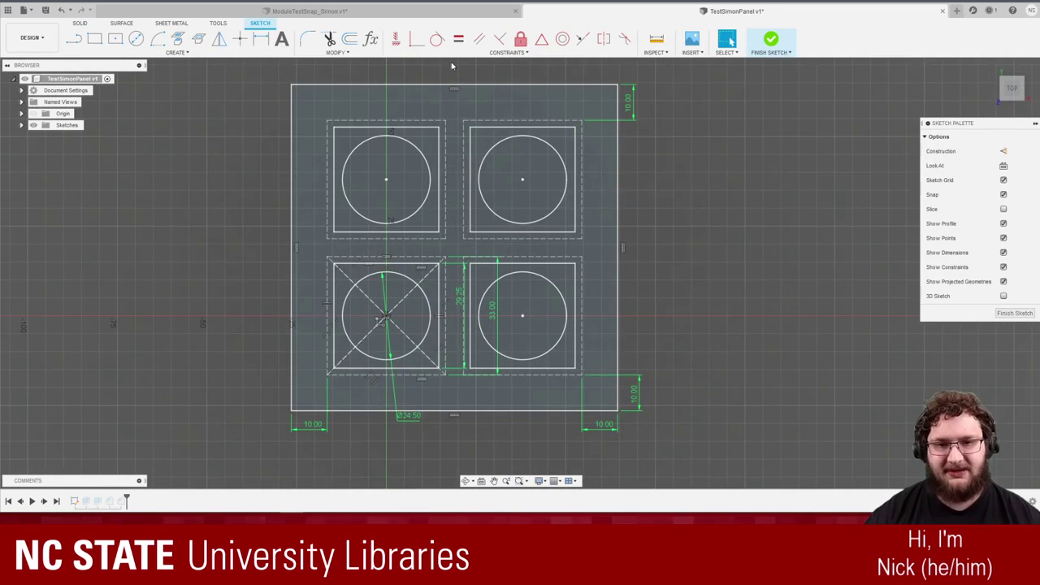
Return to ModuleTestSnap_Simon and create a new sketch on the silver body's flat top face.
left_click(385, 14)
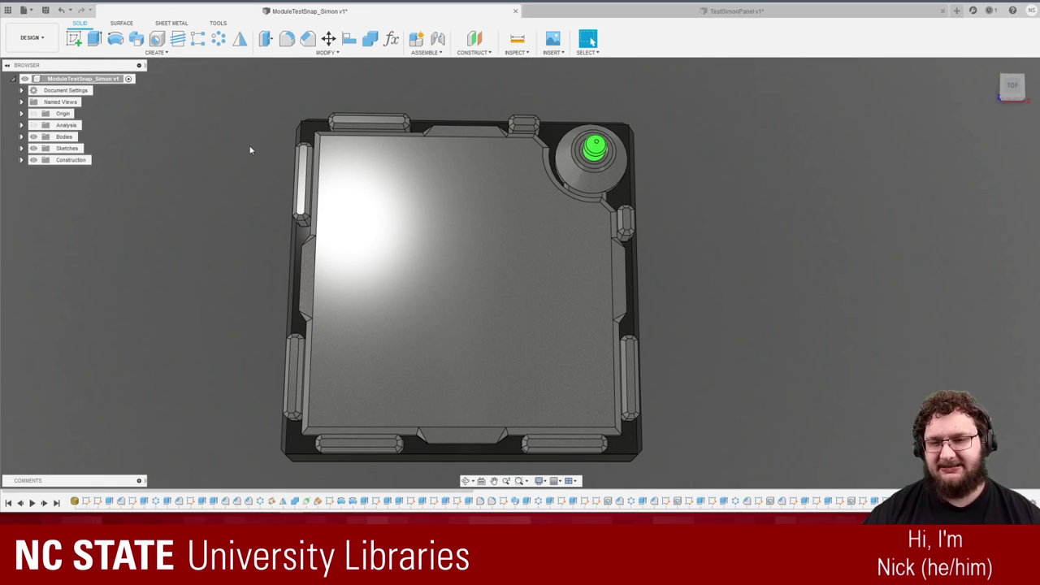
left_click(401, 307)
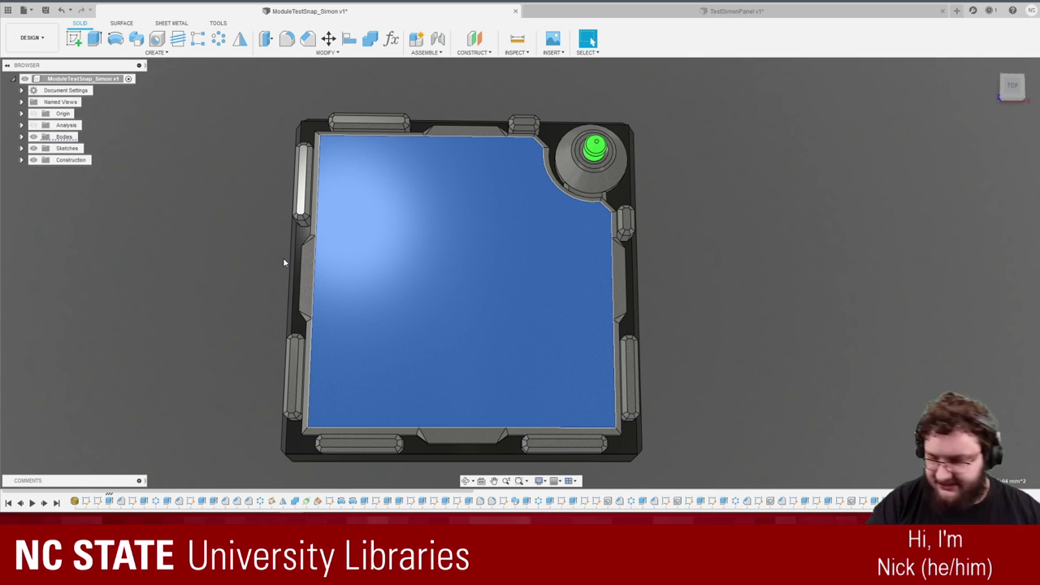
left_click(319, 278)
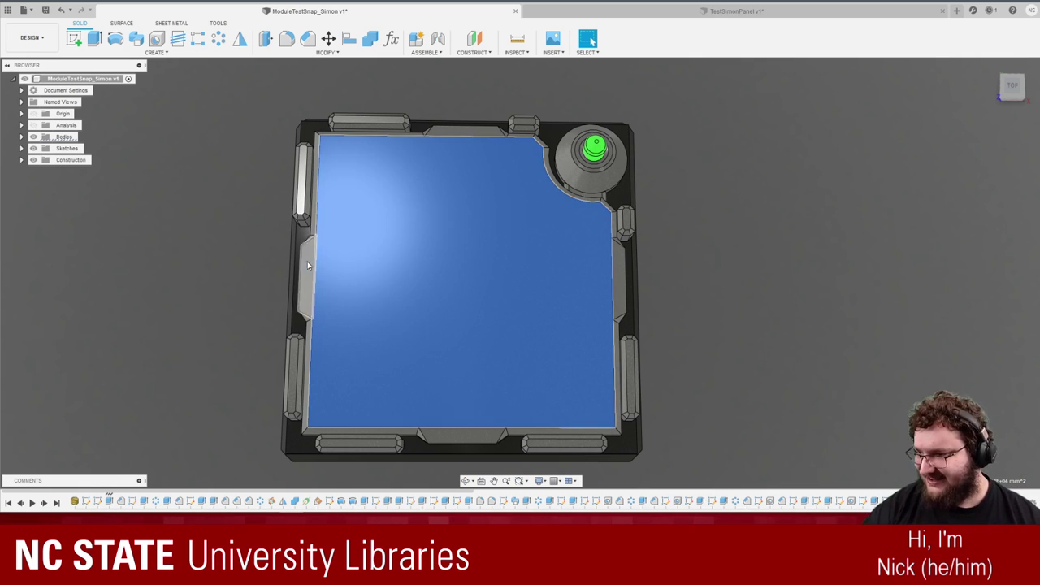
scroll(537, 219, "up", 2)
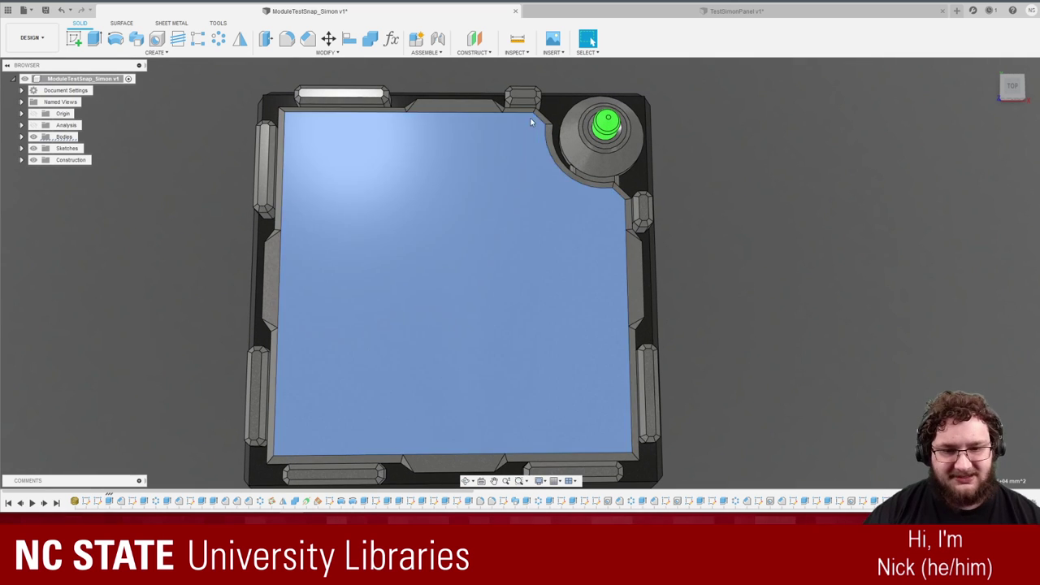
left_click(73, 38)
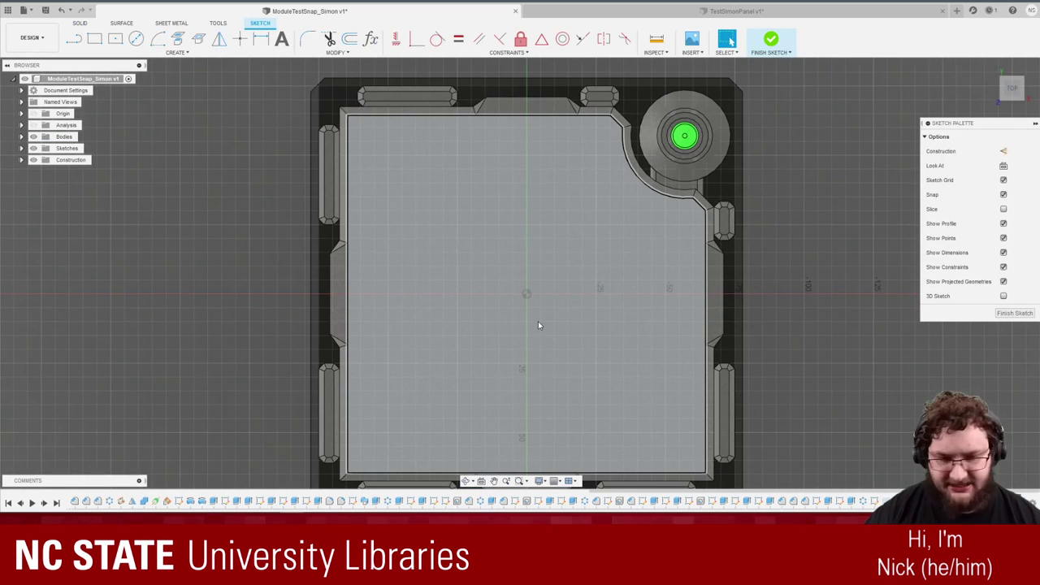
Look over the module's top face in the new sketch, and switch to TestSimonPanel's dimensioned sketch for reference.
scroll(538, 325, "up", 1)
scroll(538, 325, "up", 1)
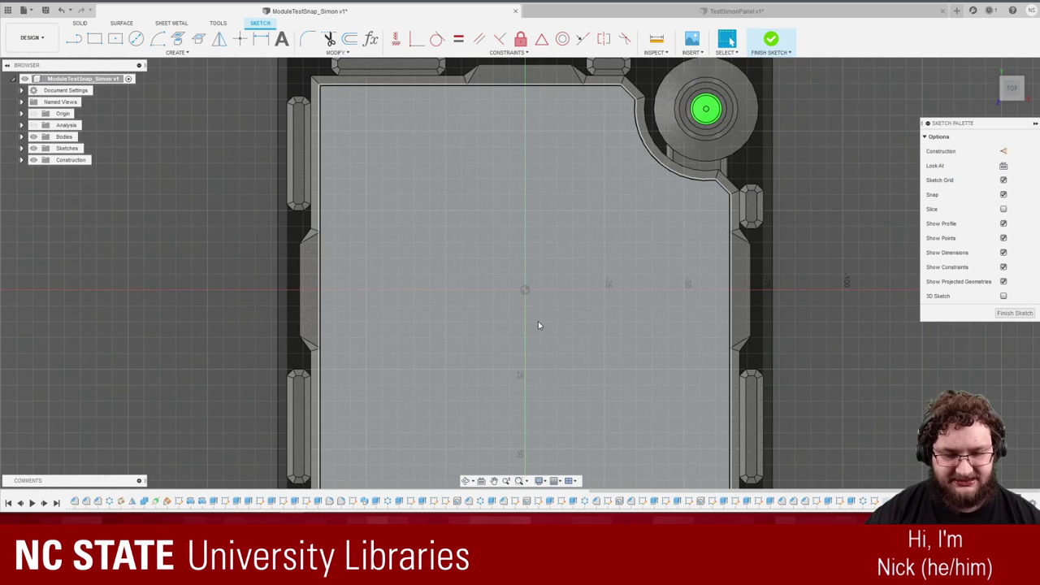
scroll(549, 308, "down", 2)
scroll(535, 312, "down", 2)
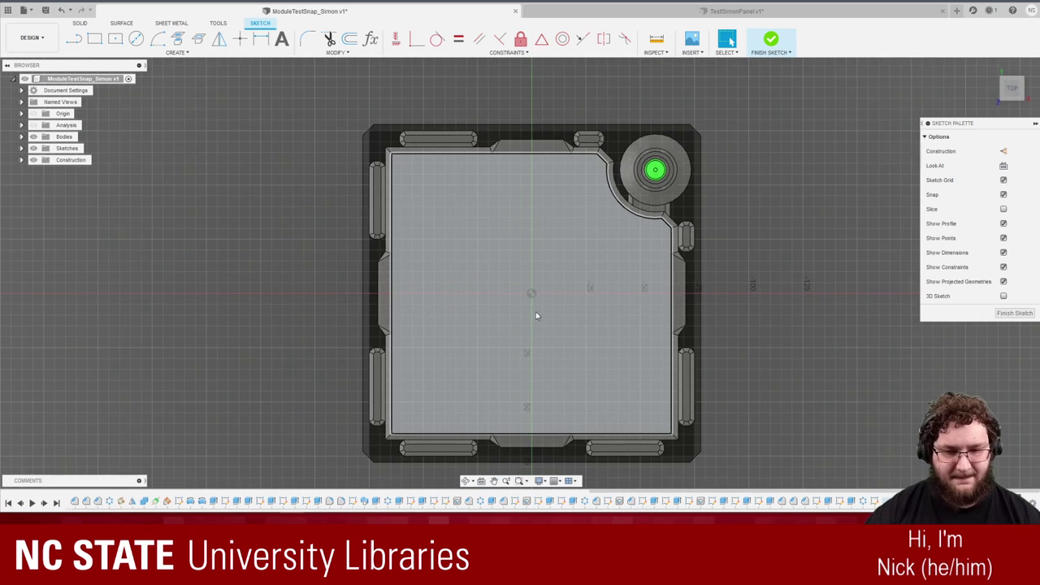
scroll(545, 309, "up", 2)
left_click(690, 10)
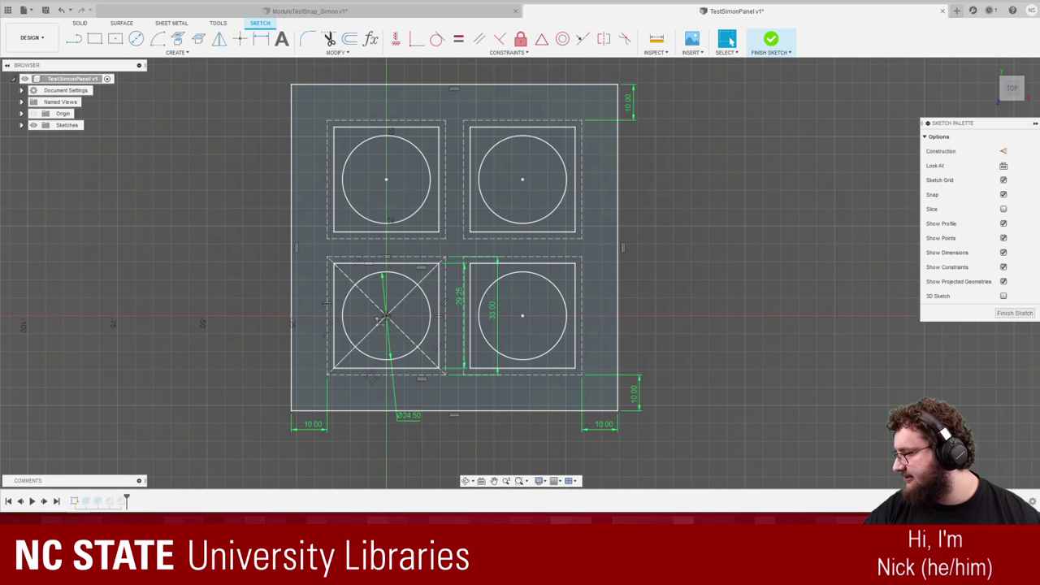
Check the Simon Says reference image in the browser and examine TestSimonPanel's four-button sketch in a matching diamond orientation.
left_click_drag(0, 132, 493, 59)
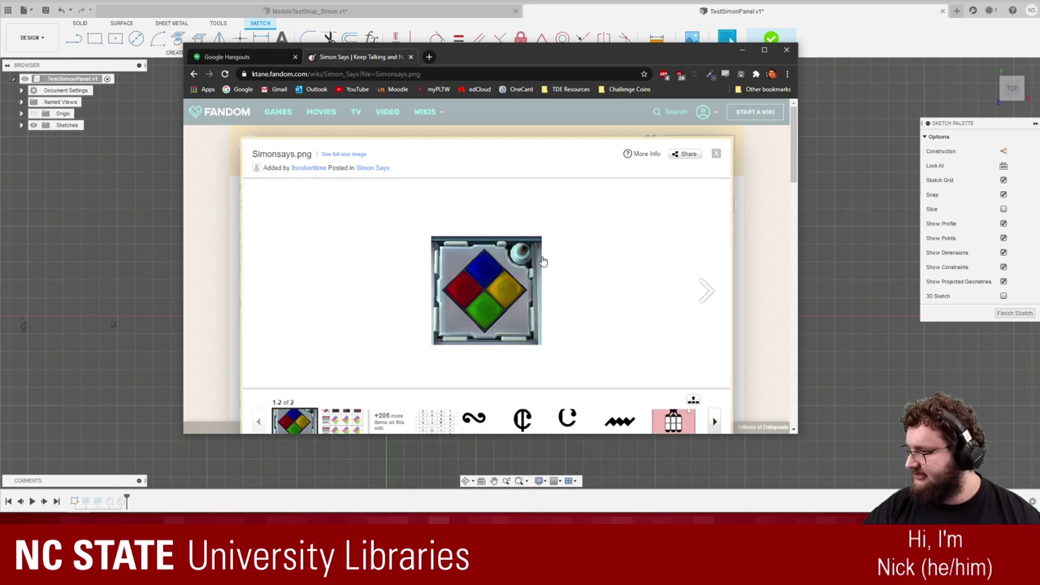
key("alt+Tab")
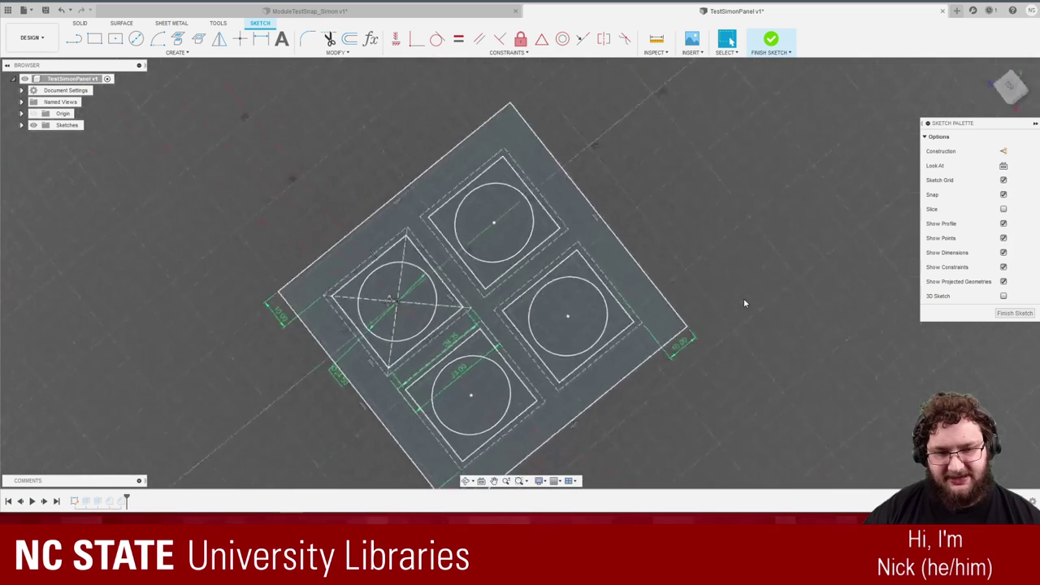
scroll(430, 318, "up", 5)
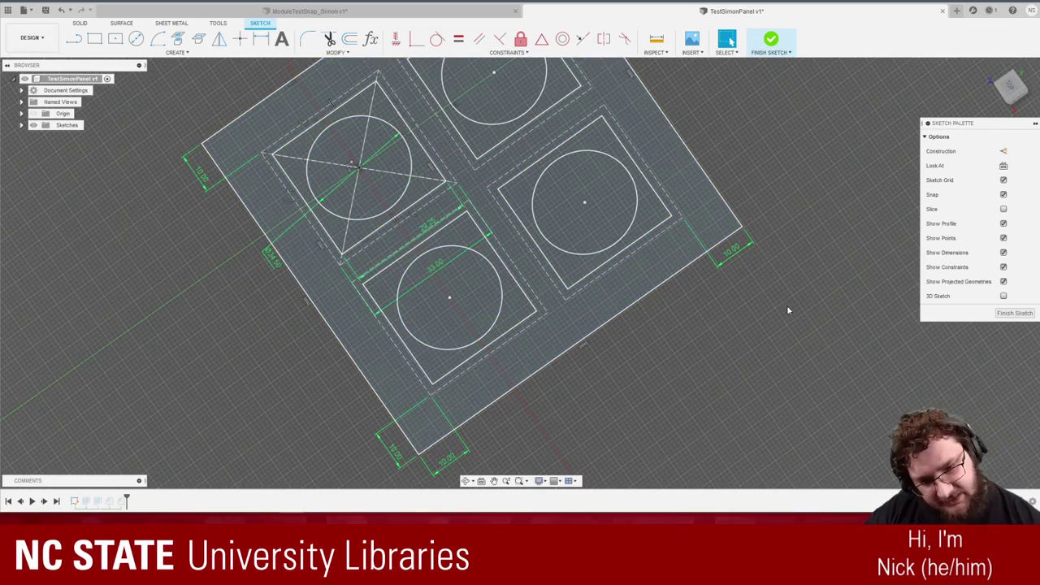
scroll(431, 234, "up", 2)
left_click_drag(433, 233, 423, 215)
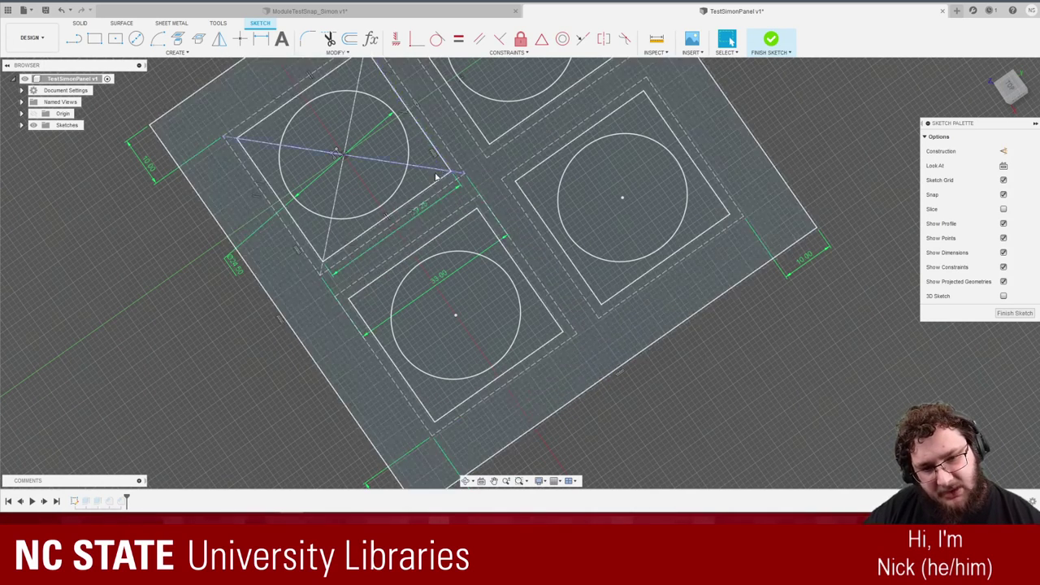
scroll(419, 218, "up", 1)
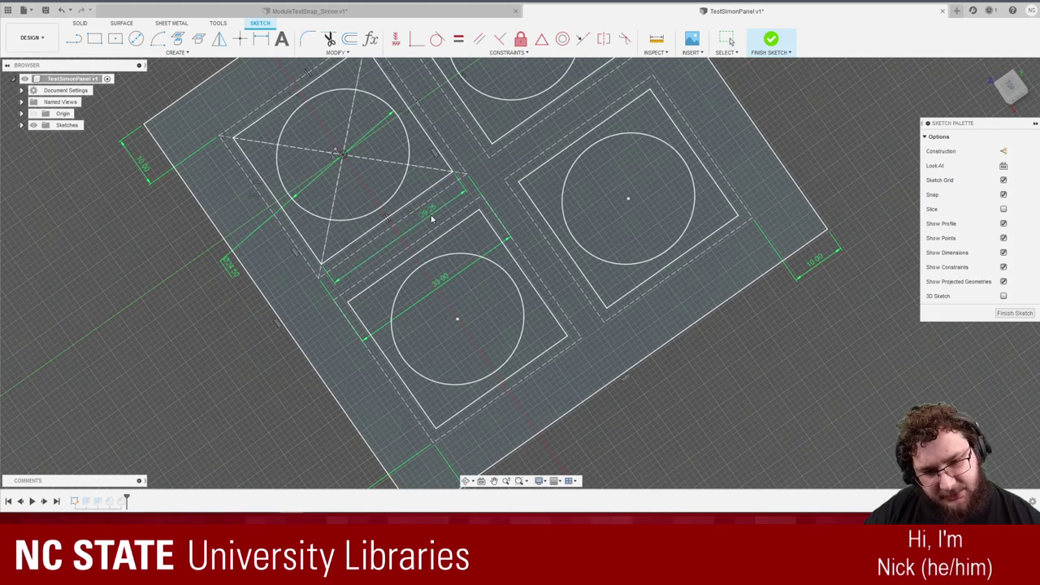
left_click(443, 251)
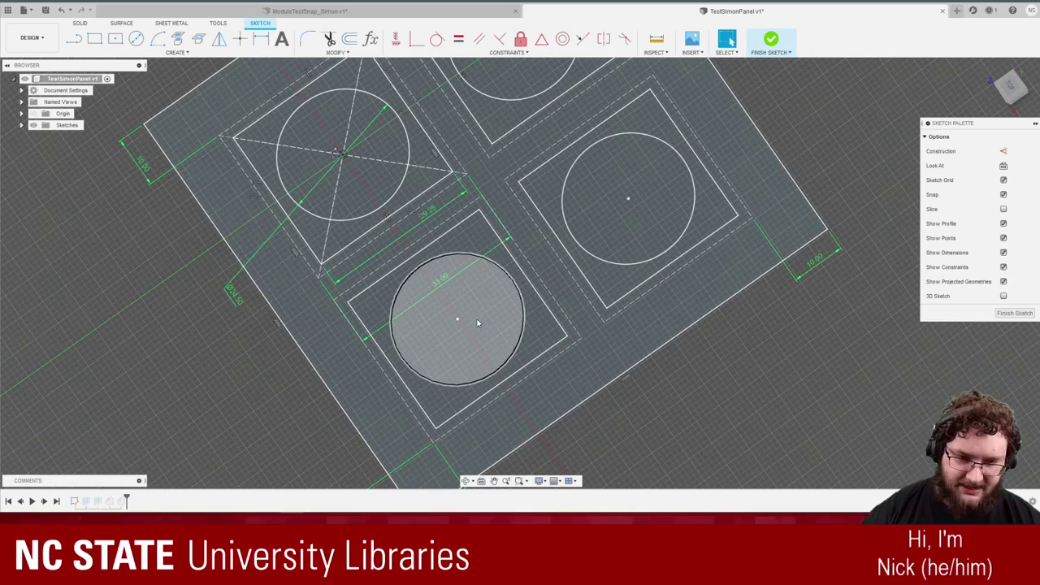
left_click(540, 325)
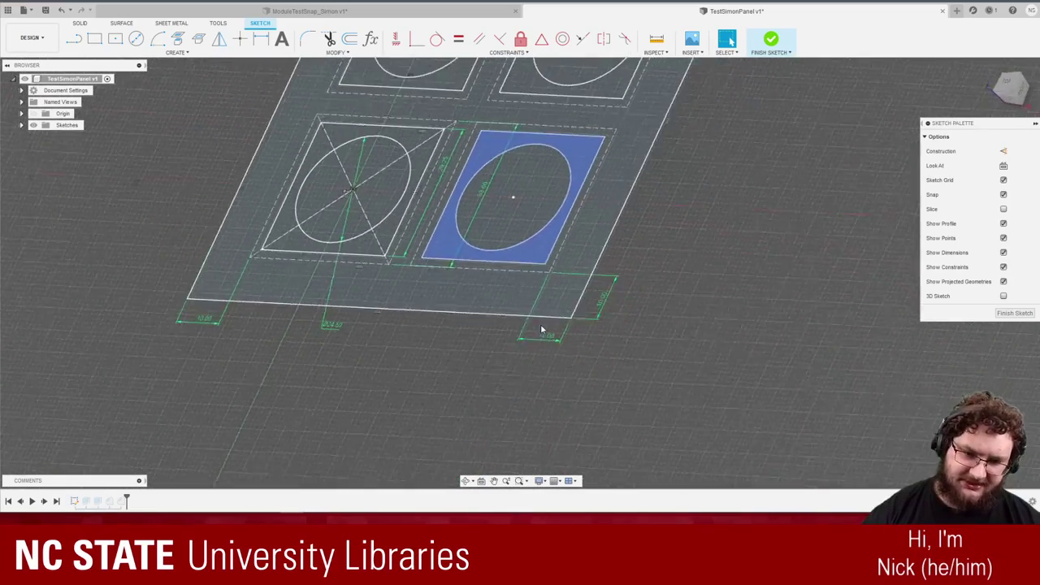
left_click(545, 320)
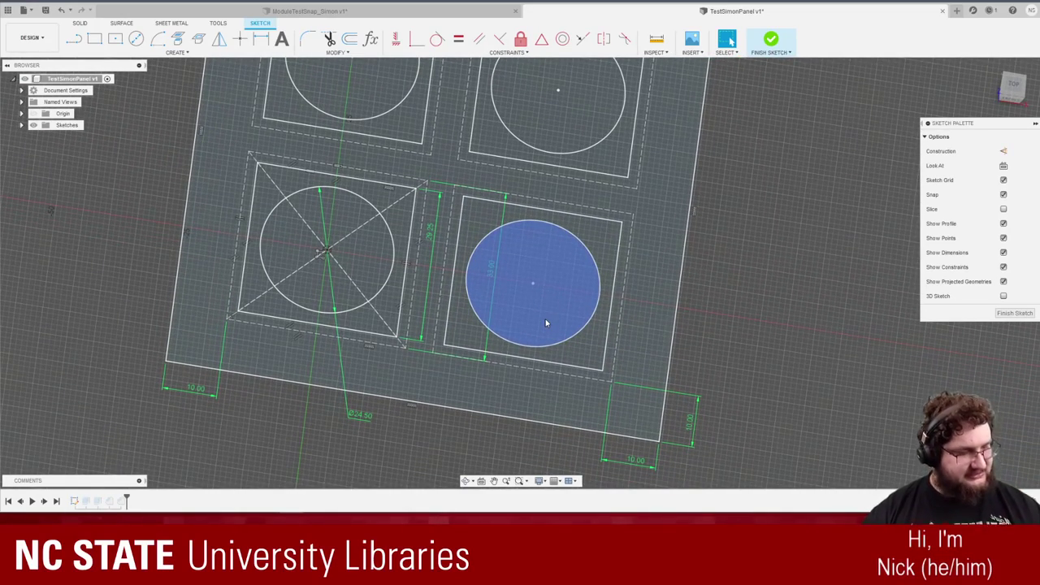
key("Escape")
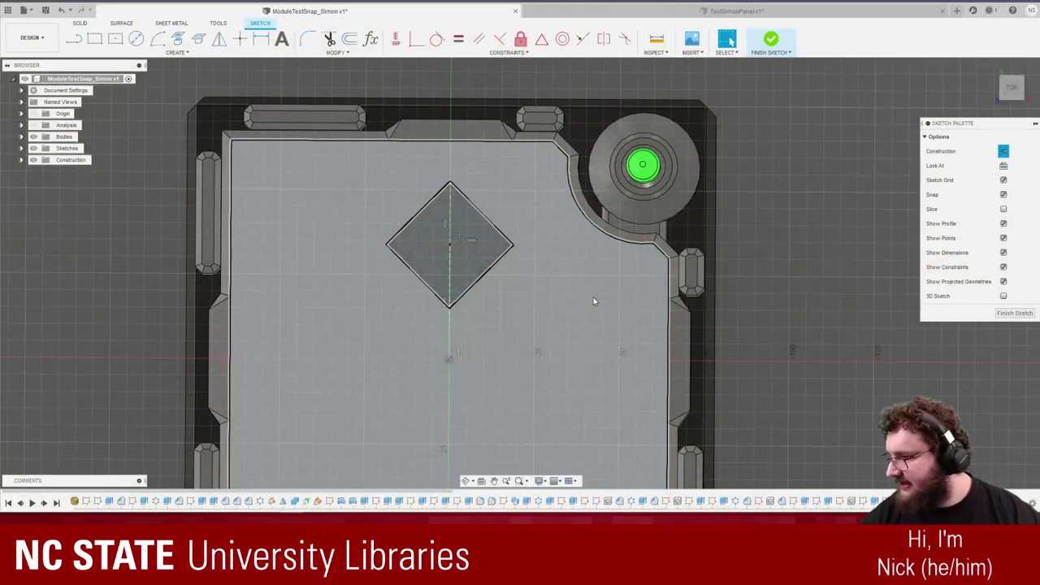
Examine the diamond sketched on ModuleTestSnap_Simon's top face relative to the origin and the corner bulb mount.
left_click_drag(593, 297, 129, 310)
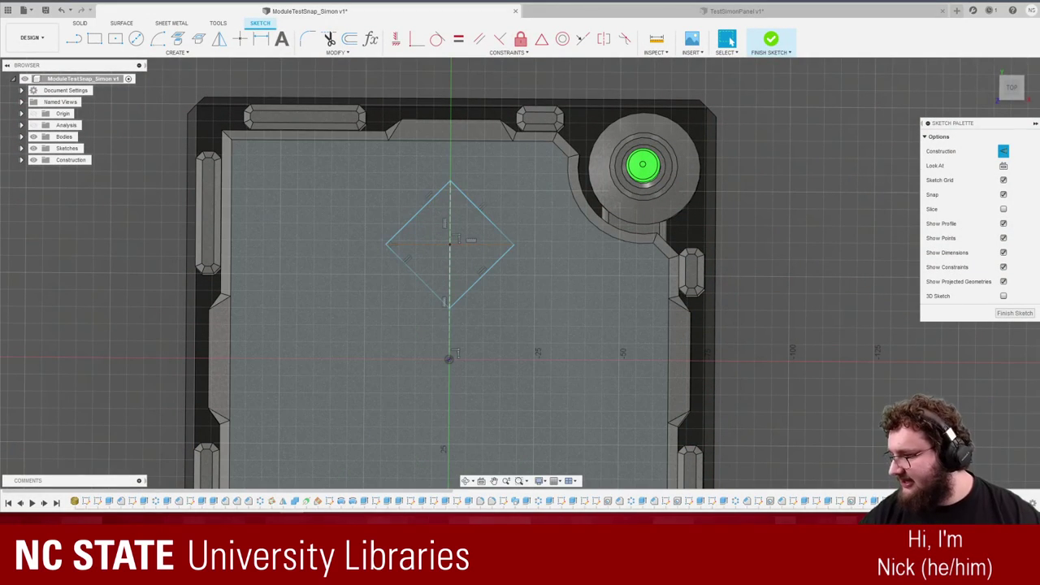
left_click(594, 267)
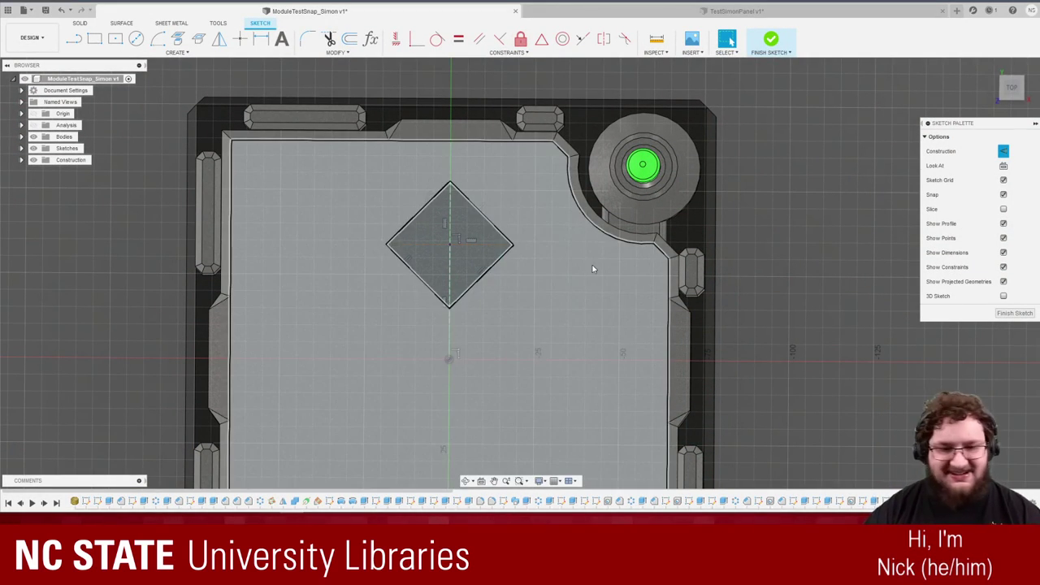
scroll(539, 227, "down", 2)
scroll(535, 235, "up", 3)
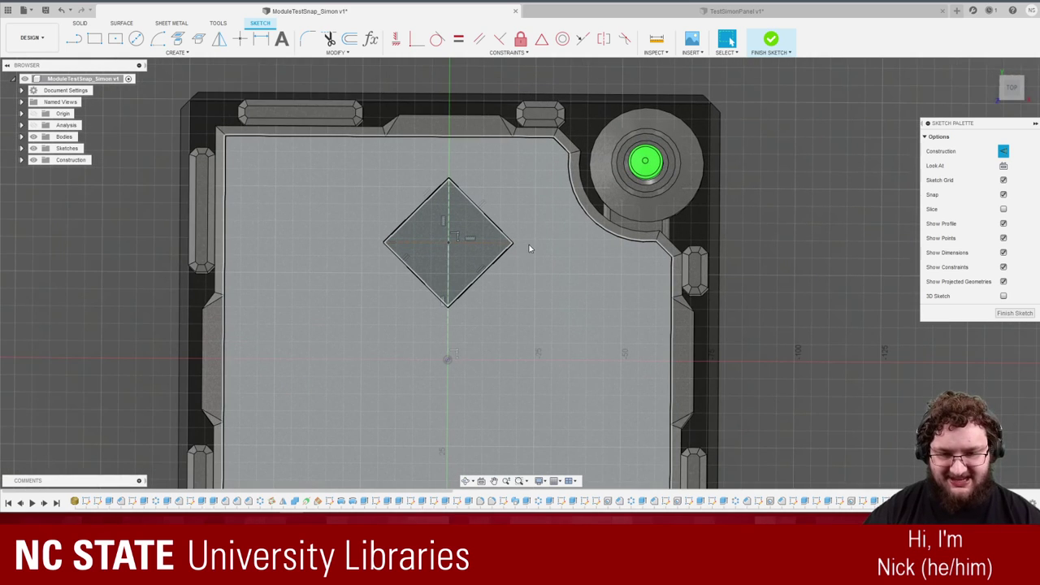
scroll(533, 244, "up", 2)
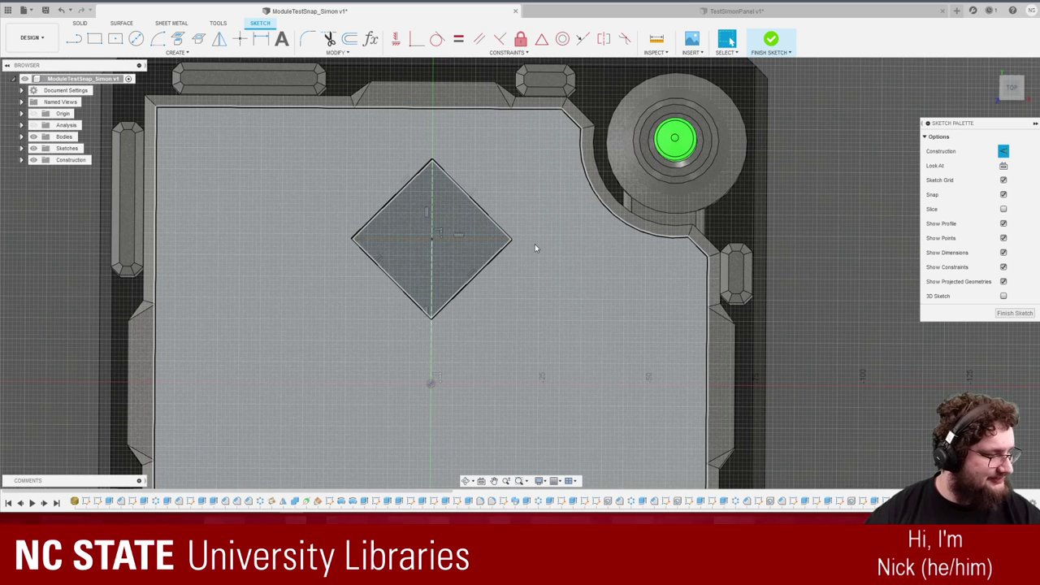
left_click(464, 234)
scroll(462, 214, "down", 2)
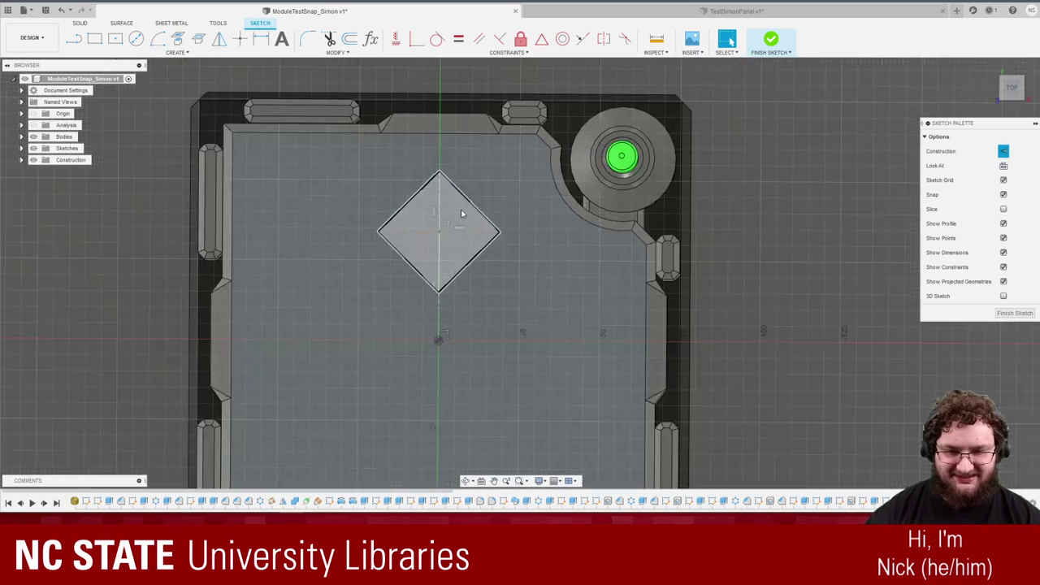
scroll(462, 214, "up", 2)
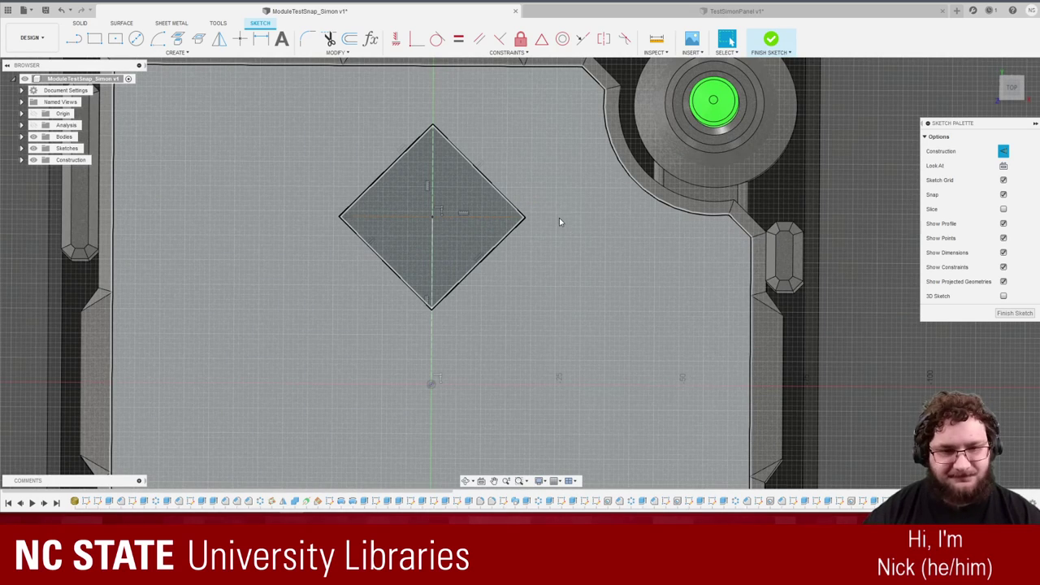
key("x")
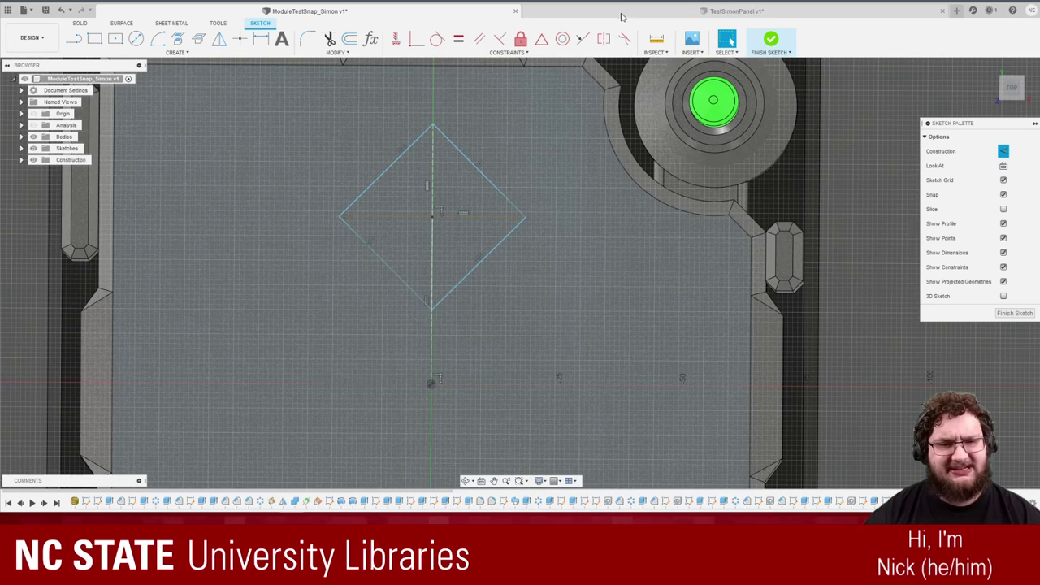
In TestSimonPanel, view the layout as a diamond and move the 24.50 diameter dimension label outside the panel's opposite edge.
left_click(732, 10)
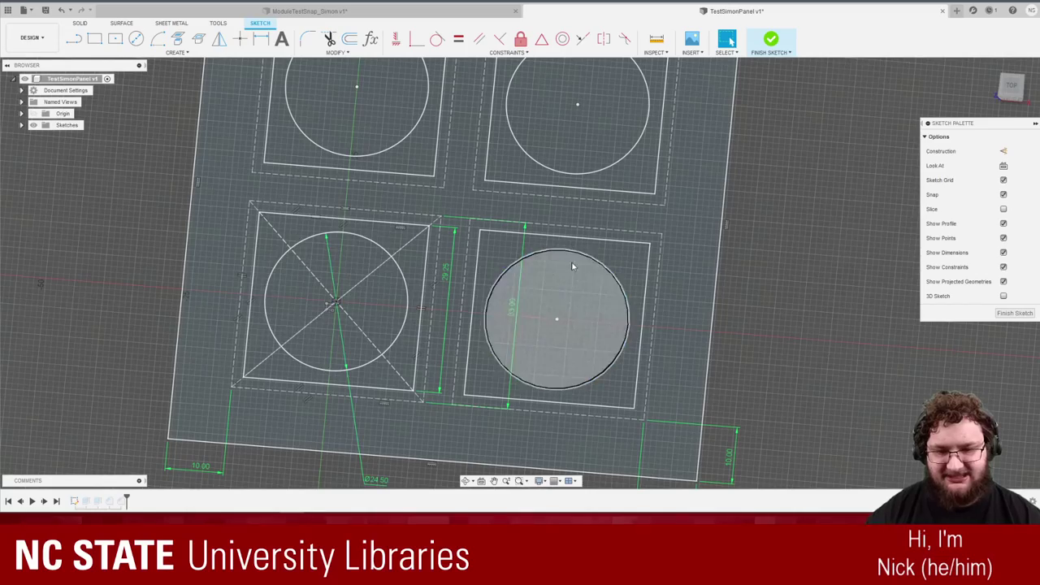
scroll(572, 266, "down", 5)
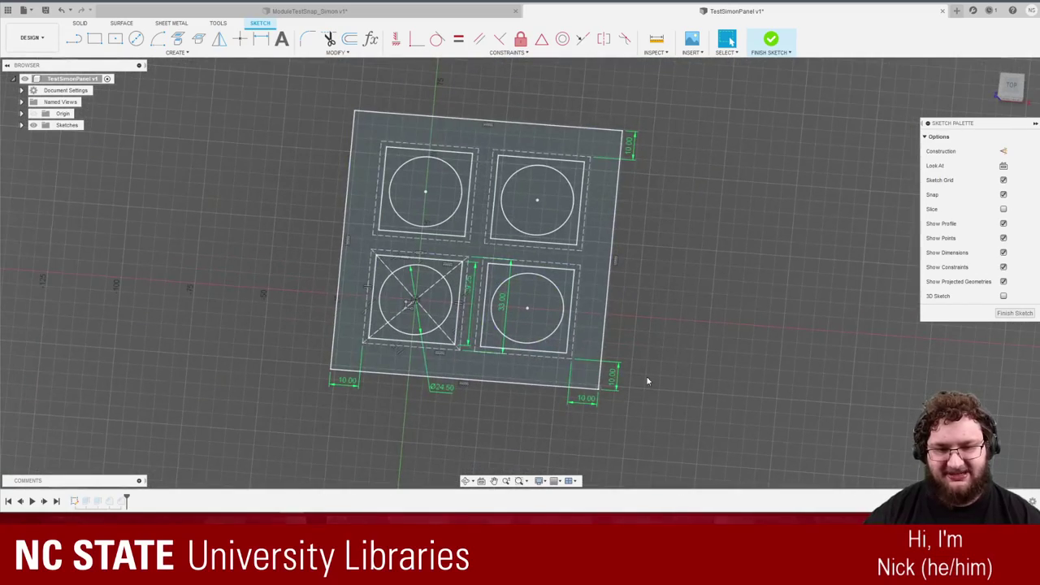
middle_click_drag(804, 262, 782, 204, "shift")
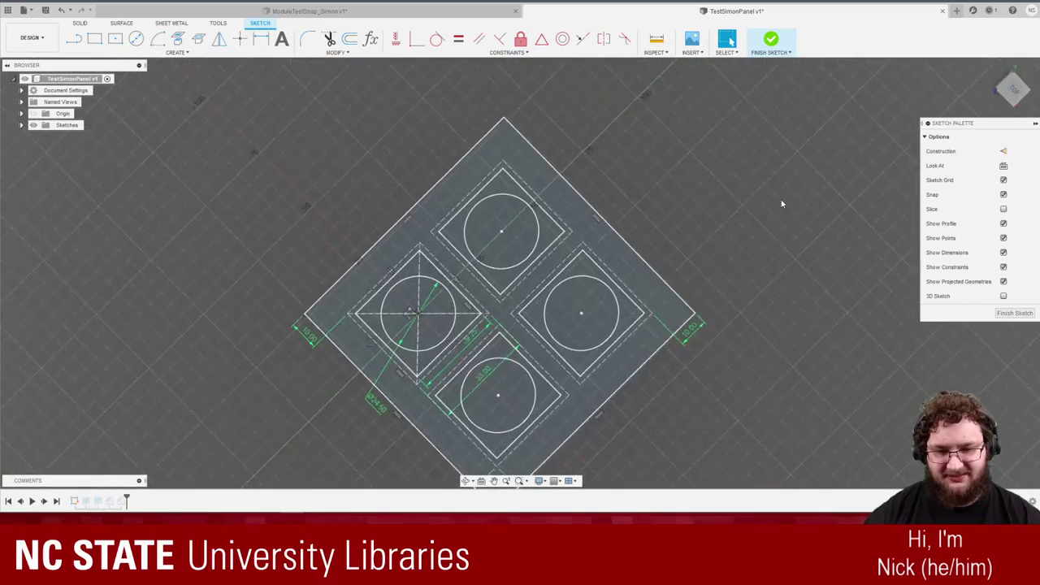
scroll(782, 204, "up", 5)
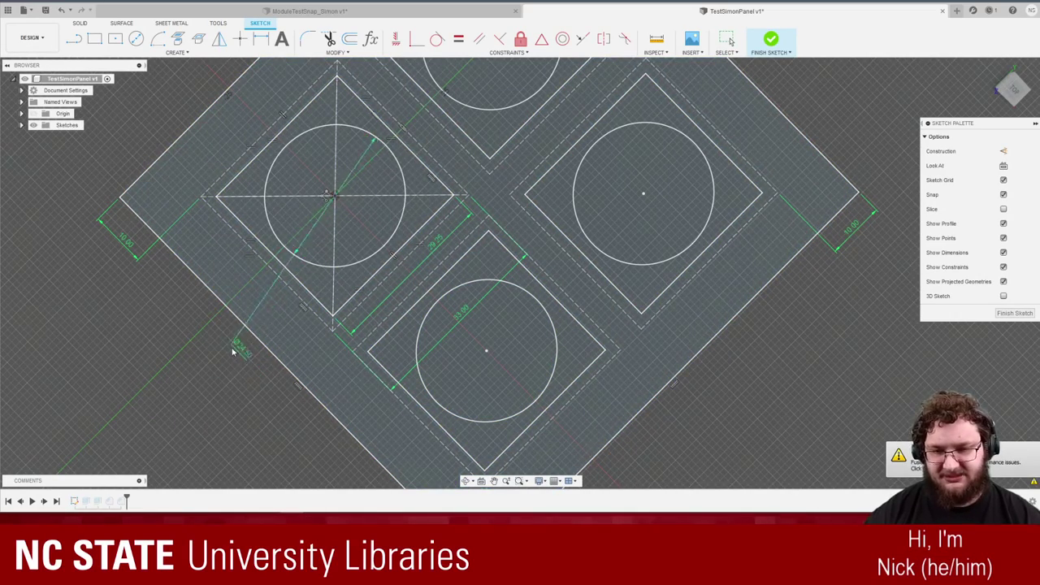
left_click_drag(232, 351, 167, 95)
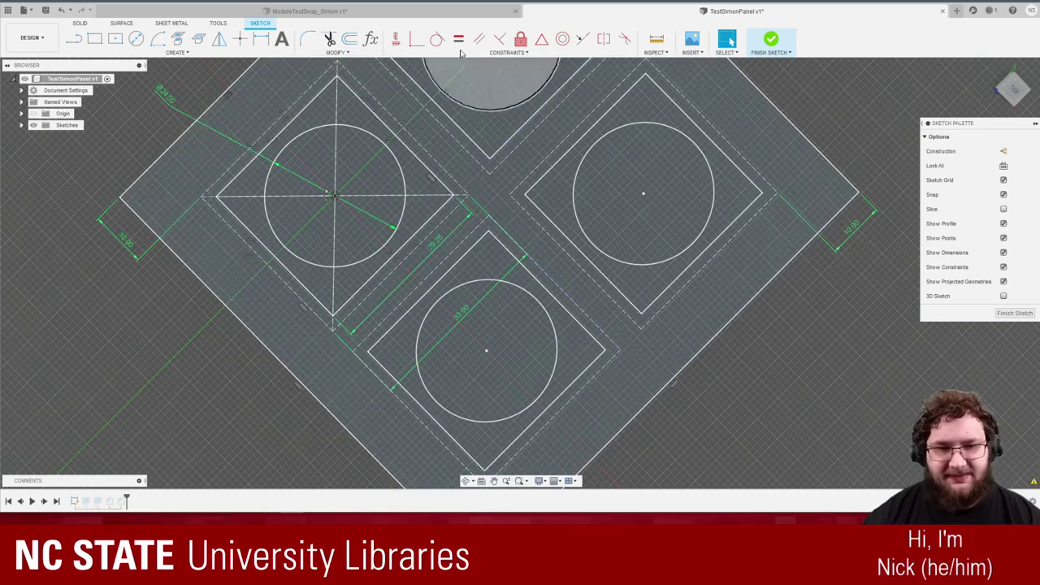
In ModuleTestSnap_Simon, dimension the diamond's upper-right side to 29.25 mm and shift the diamond slightly toward the origin along the vertical axis.
left_click(419, 15)
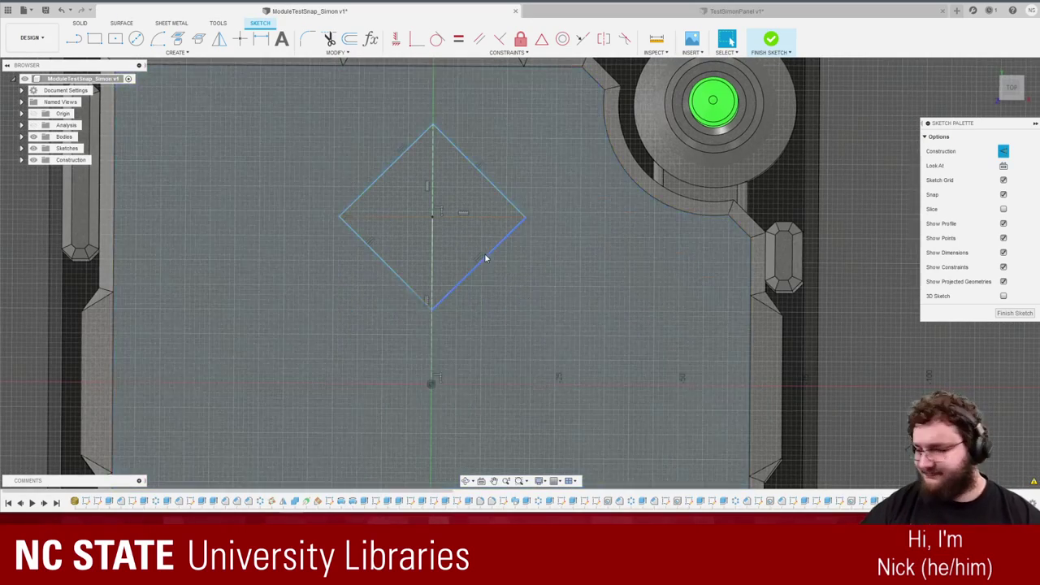
scroll(521, 301, "down", 1)
left_click(522, 319)
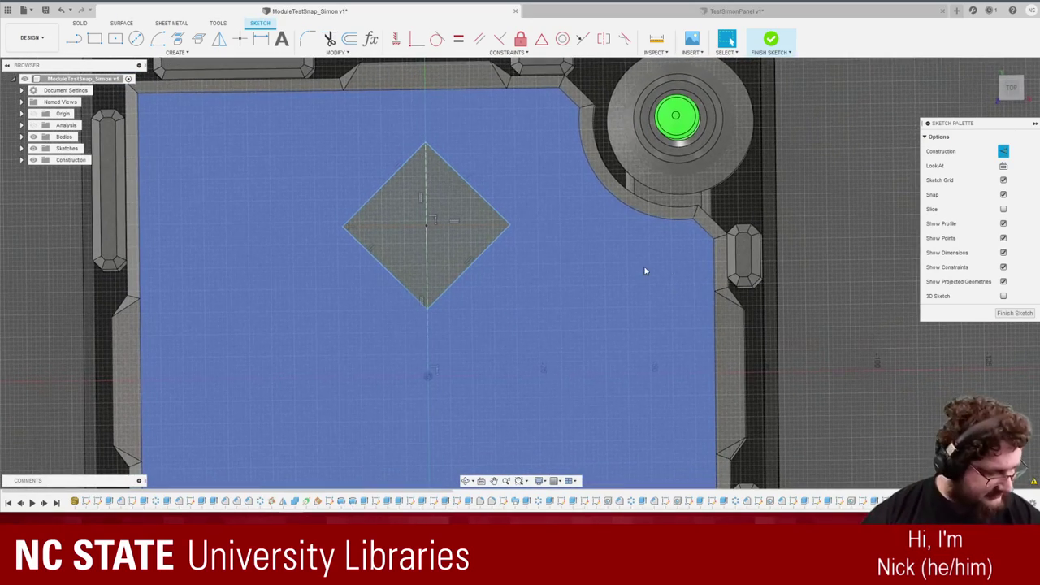
key("ctrl+Tab")
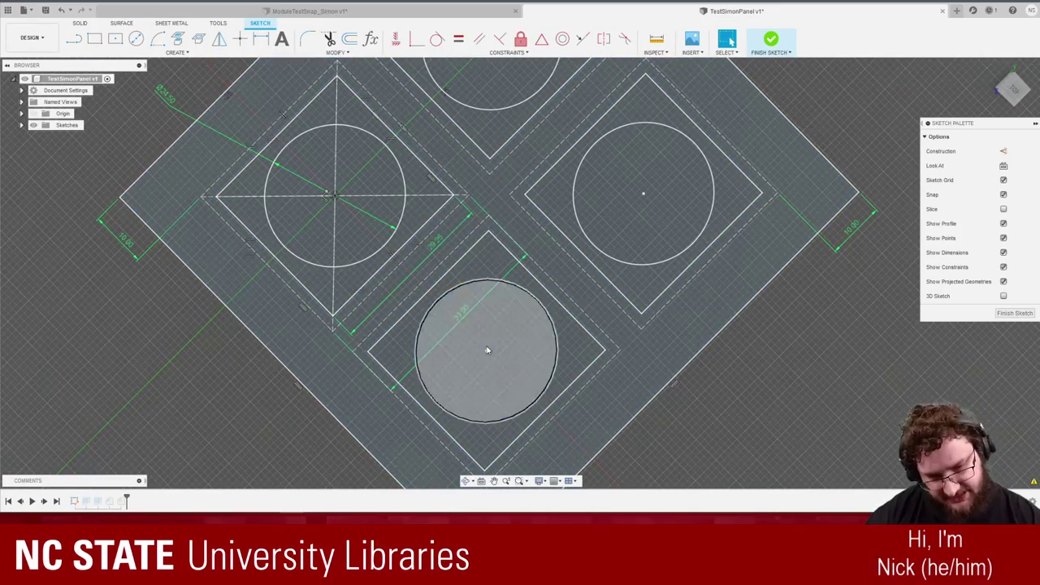
left_click(383, 15)
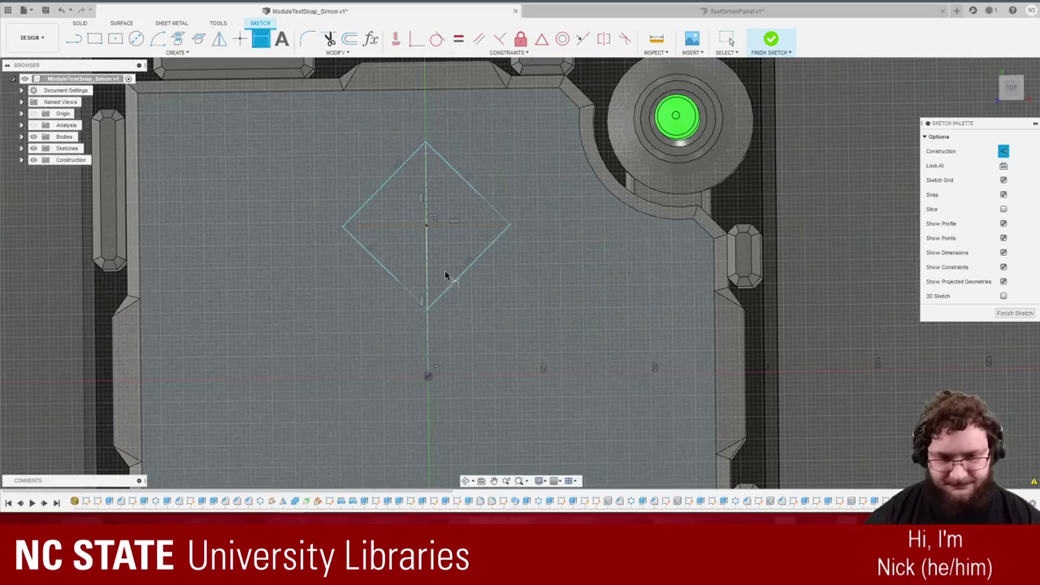
left_click(474, 187)
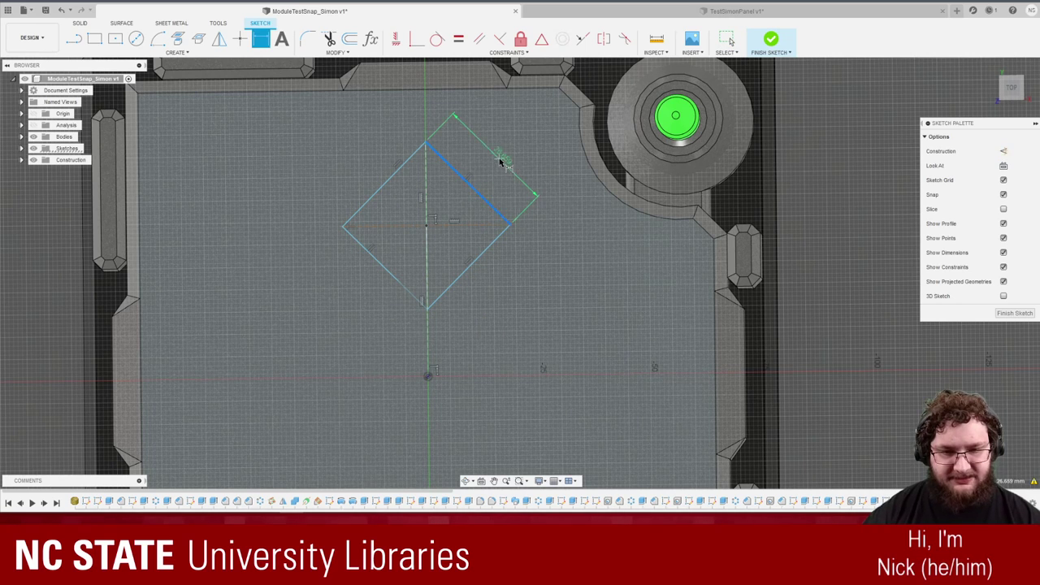
left_click(500, 161)
type("3.25")
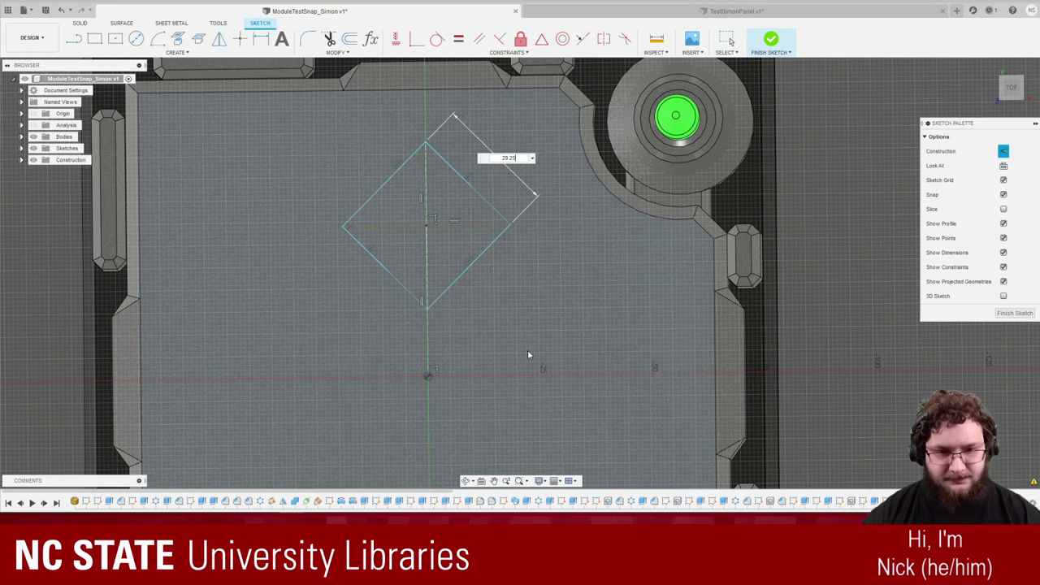
key("Return")
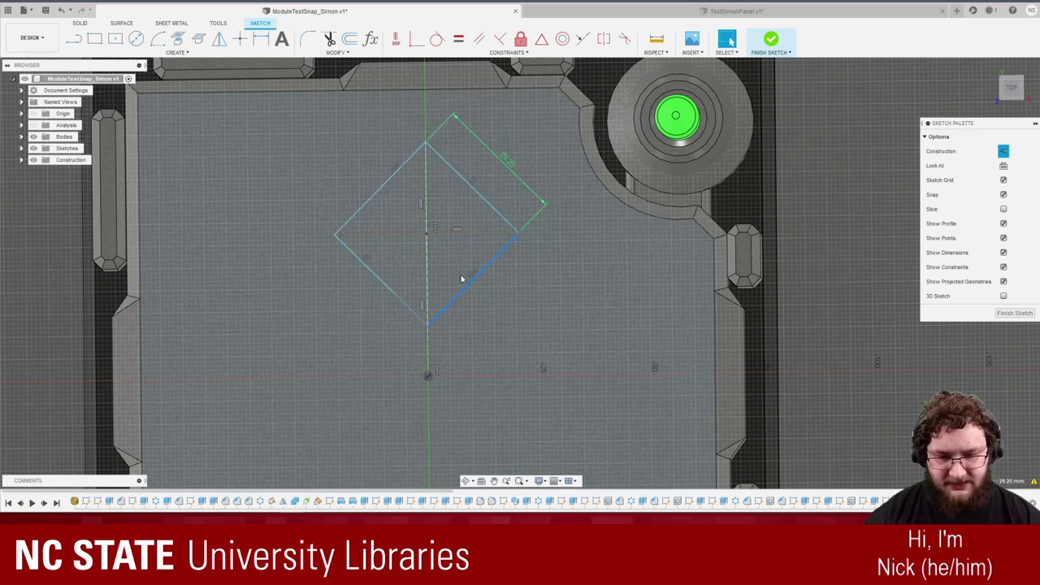
left_click(472, 272)
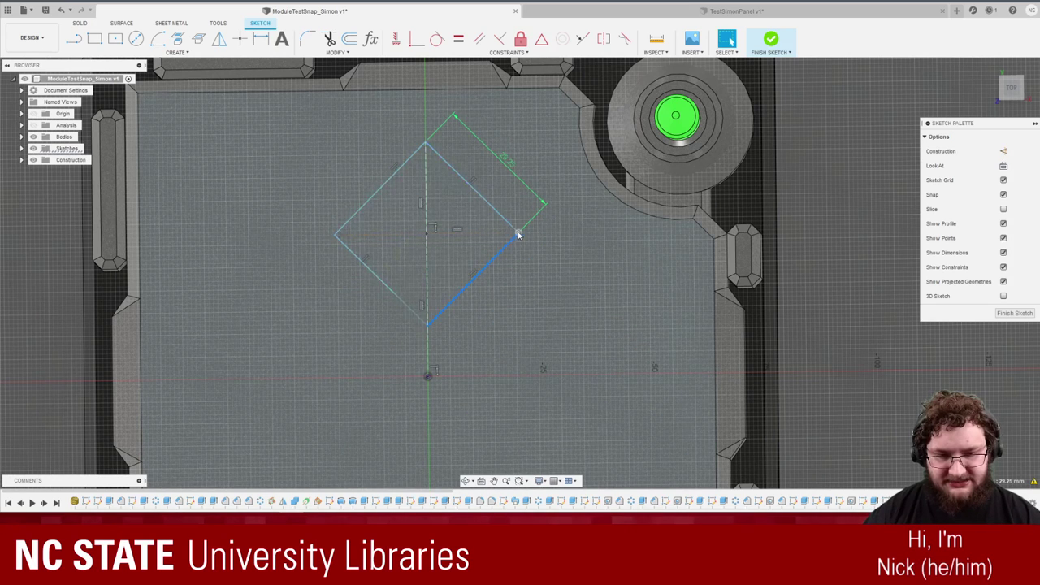
mouse_move(518, 232)
left_mouse_down()
mouse_move(545, 218)
mouse_move(506, 219)
mouse_move(507, 234)
left_mouse_up()
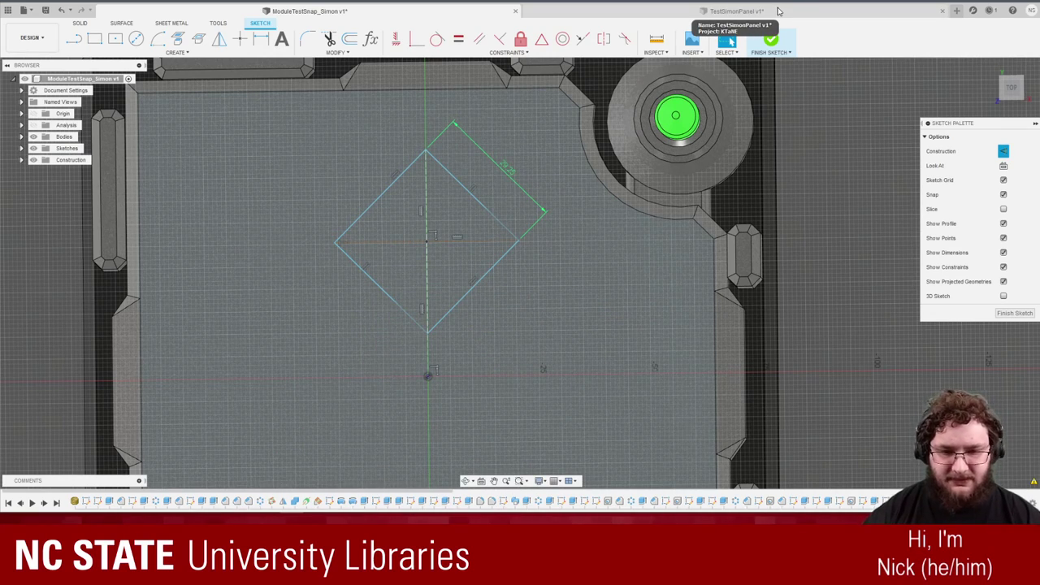
In TestSimonPanel, measure the distance between the center points of two adjacent button circles and examine the gaps between the squares.
left_click(778, 11)
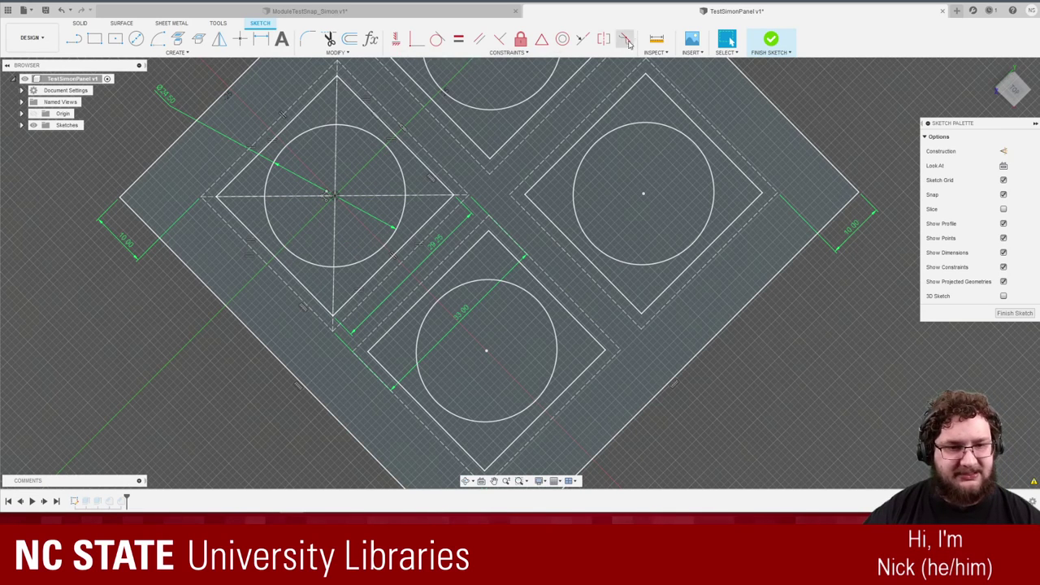
left_click(661, 41)
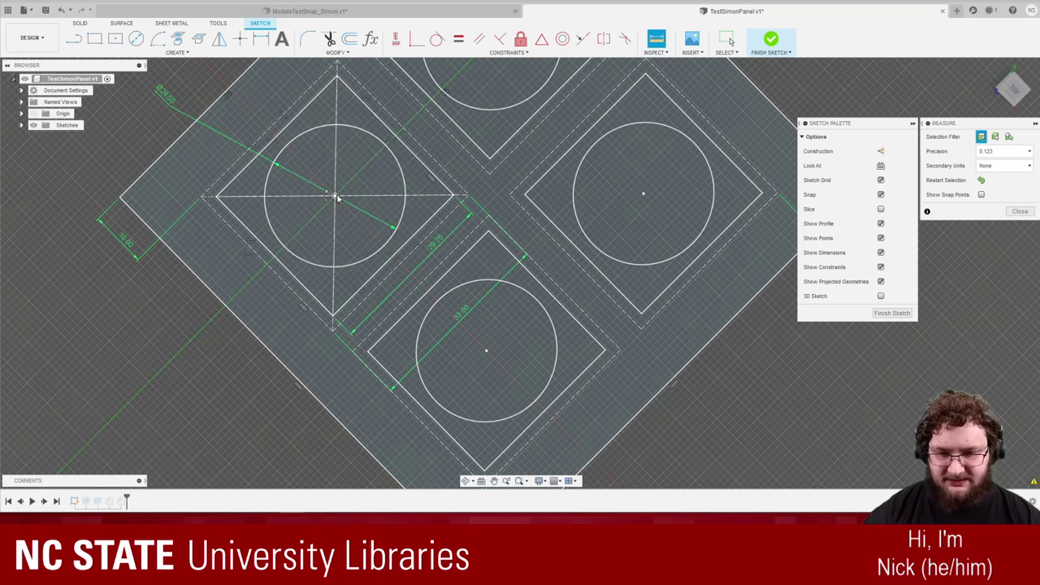
left_click(334, 196)
left_click(486, 350)
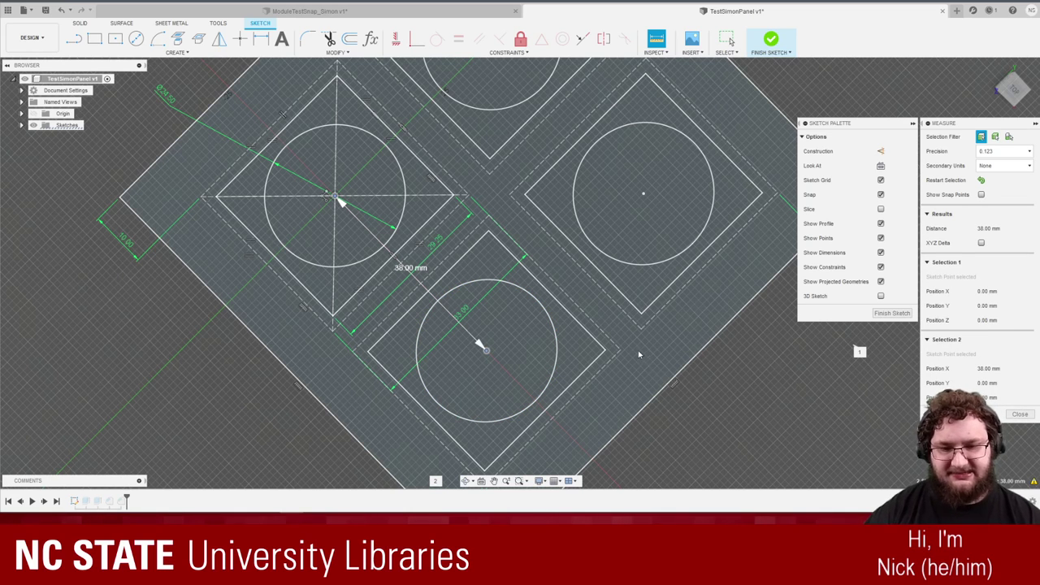
key("Escape")
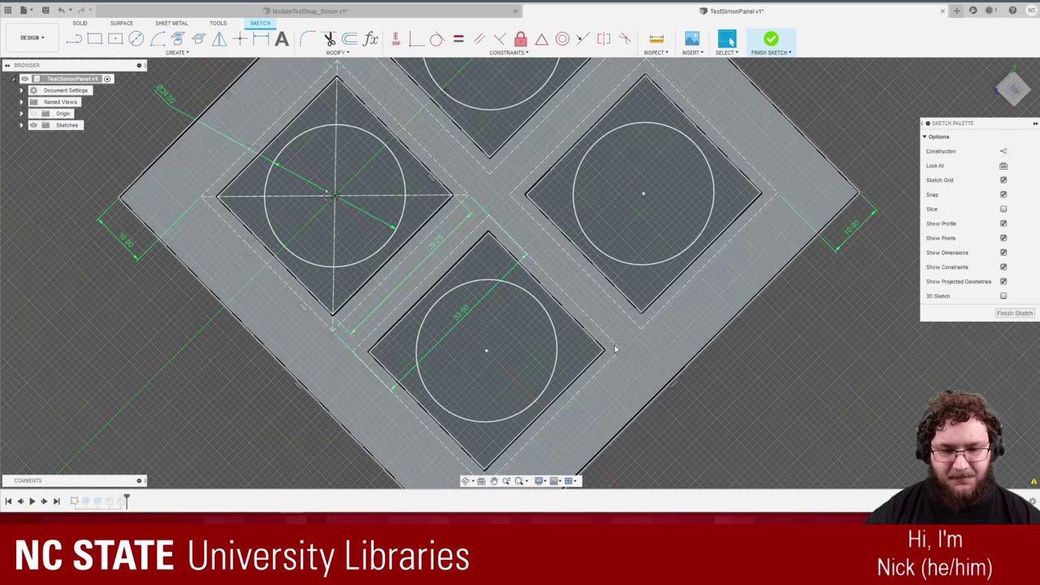
scroll(543, 406, "down", 2)
scroll(573, 65, "up", 1)
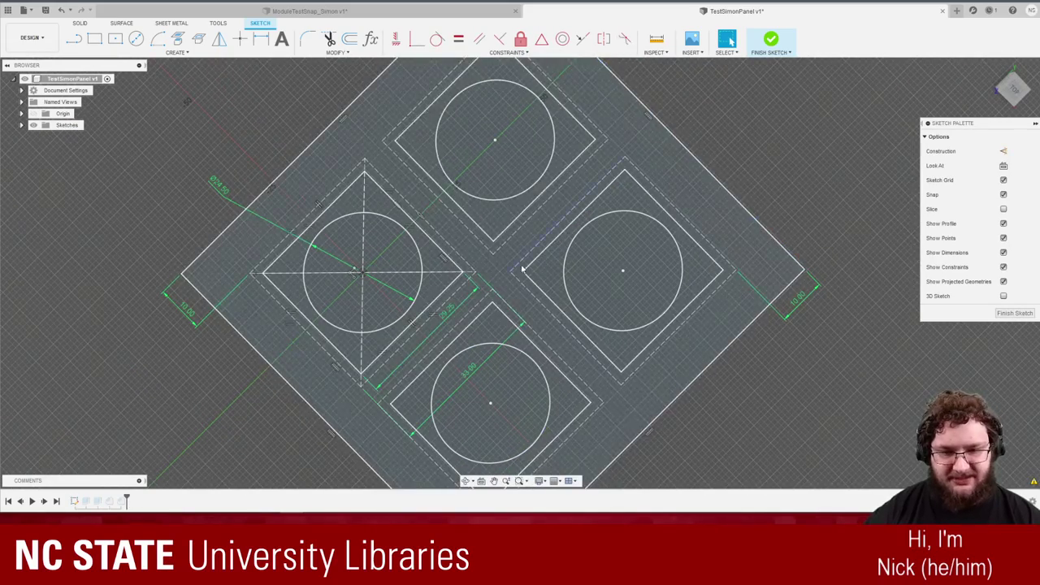
Measure the distance between the facing inner corners of two diagonally opposite button squares in TestSimonPanel.
scroll(504, 285, "up", 1)
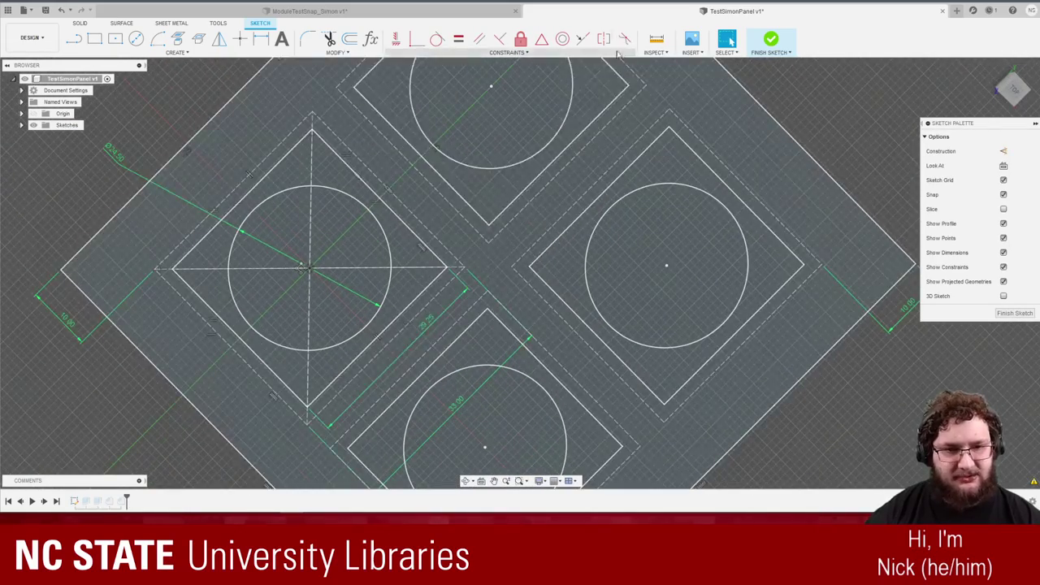
left_click(657, 40)
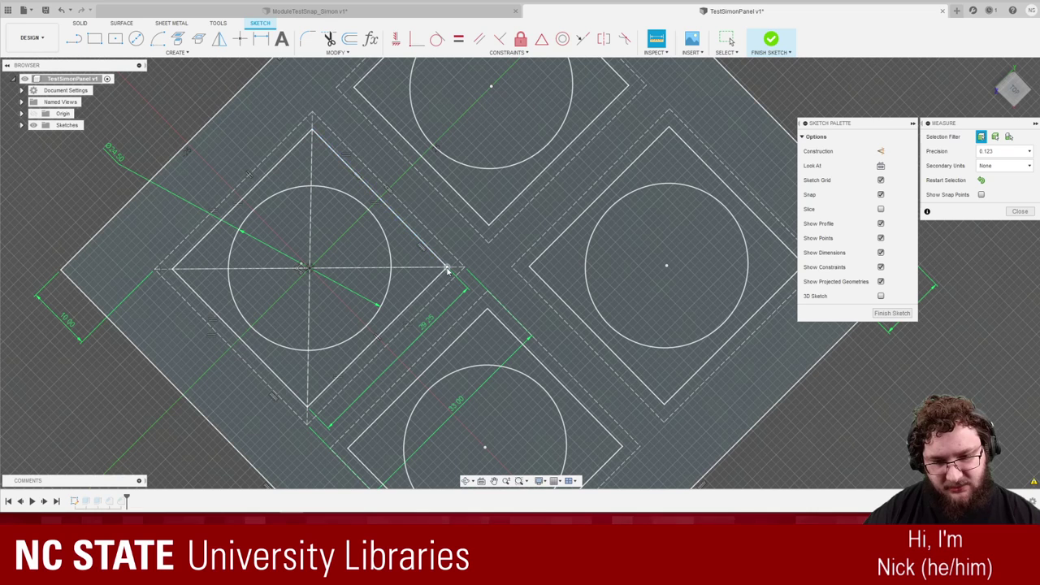
left_click(445, 267)
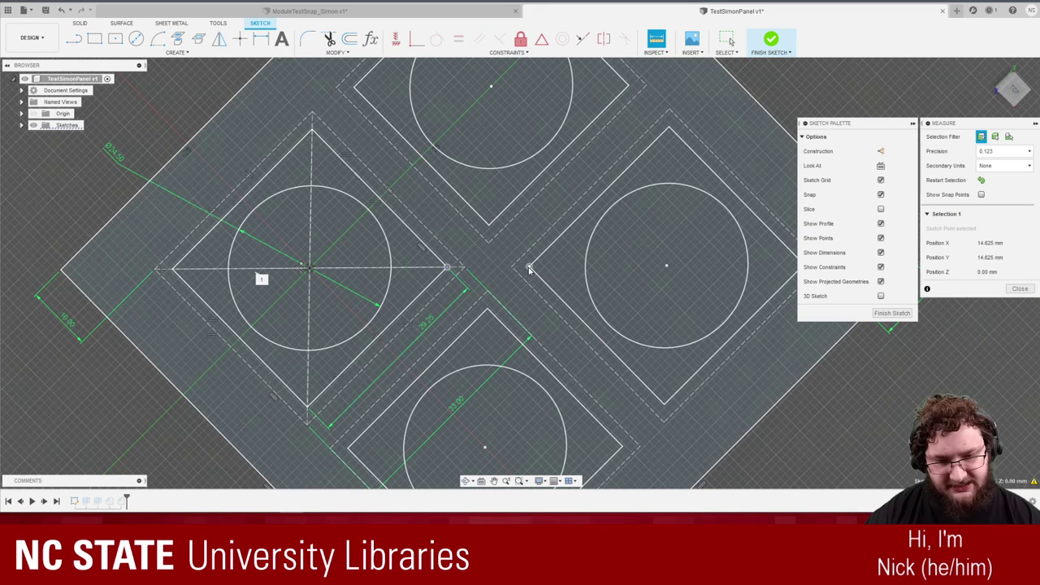
left_click(530, 269)
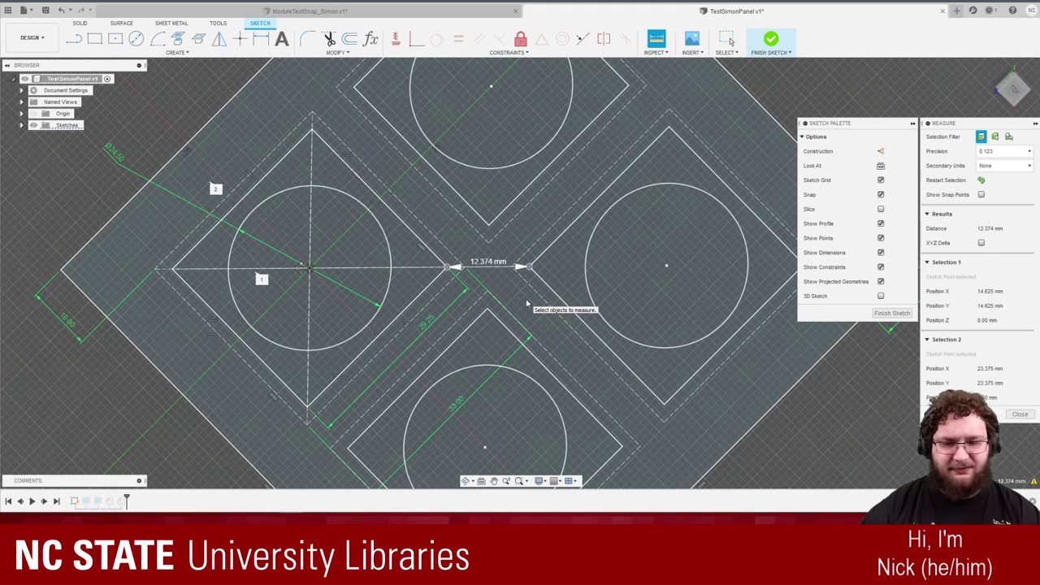
key("Escape")
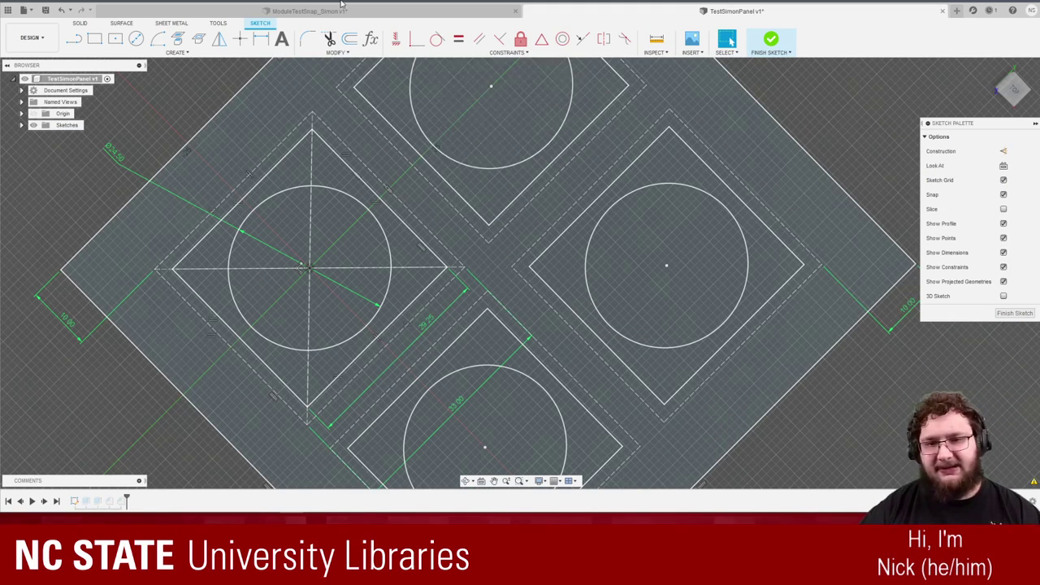
In ModuleTestSnap_Simon, dimension the vertical distance from the origin to the diamond's lower corner as 12.5 mm.
left_click(337, 10)
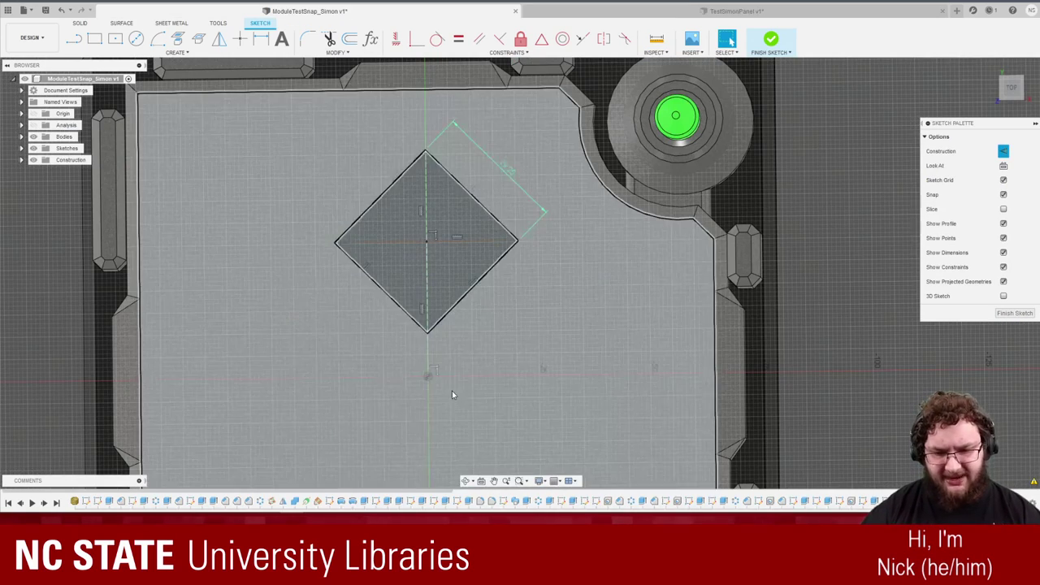
key("l")
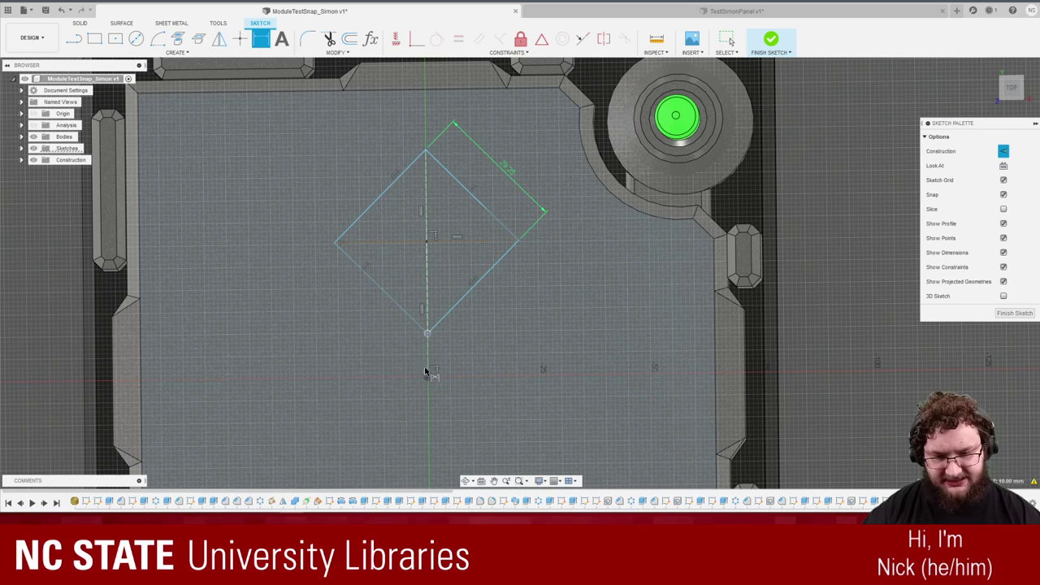
left_click(428, 374)
left_click(427, 333)
left_click(406, 359)
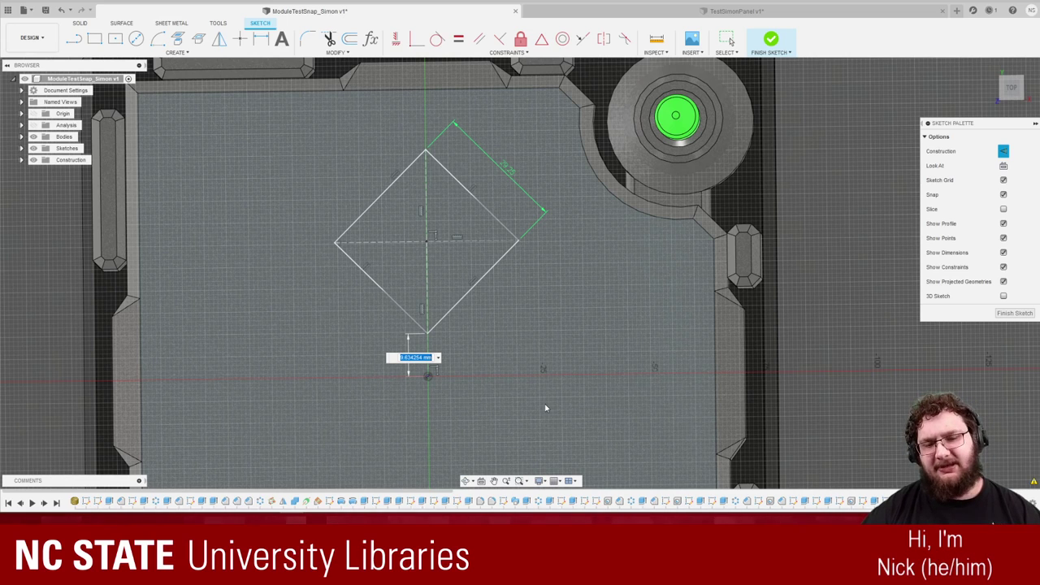
type("12.5")
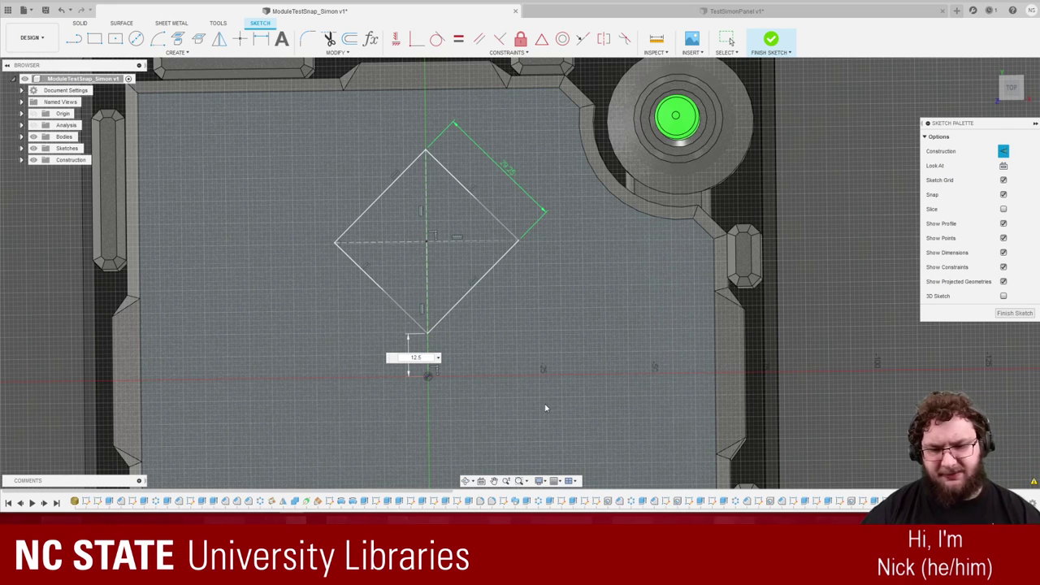
key("Return")
key("Escape")
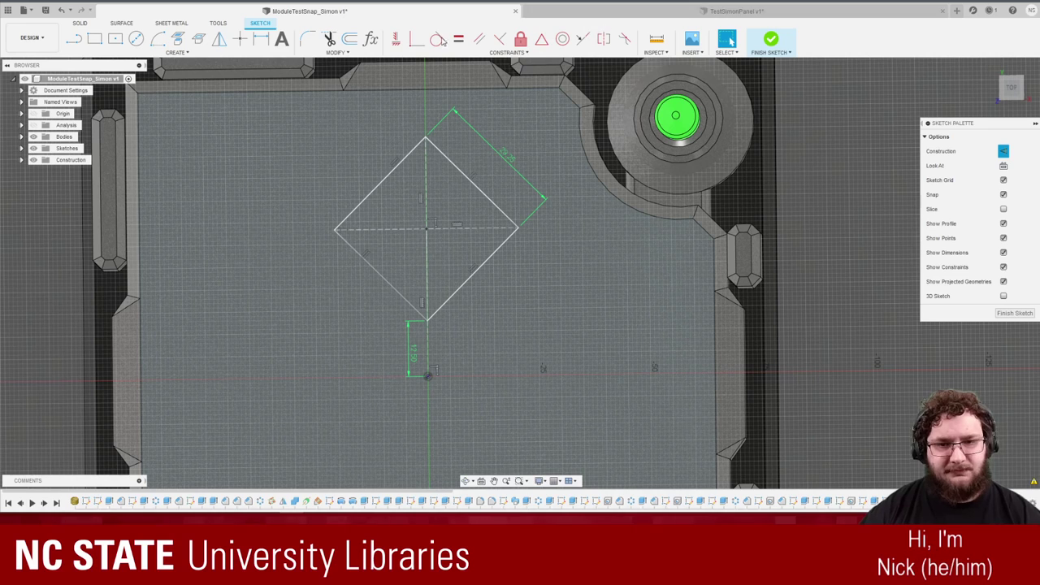
Check TestSimonPanel's button circle, and sketch a circle about 20 mm in diameter at ModuleTestSnap_Simon's diamond center as normal, non-construction geometry.
left_click(622, 11)
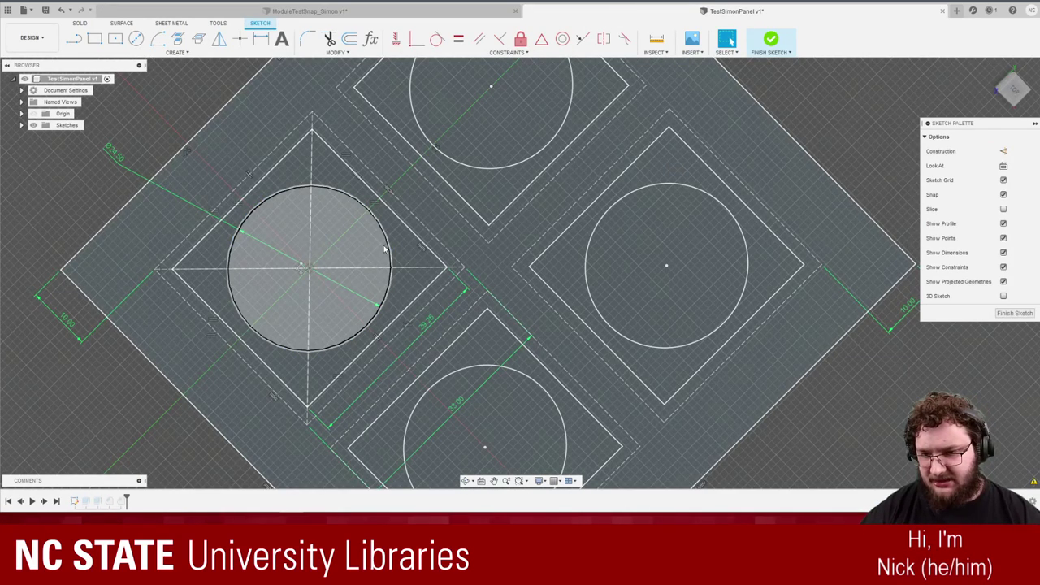
left_click(309, 11)
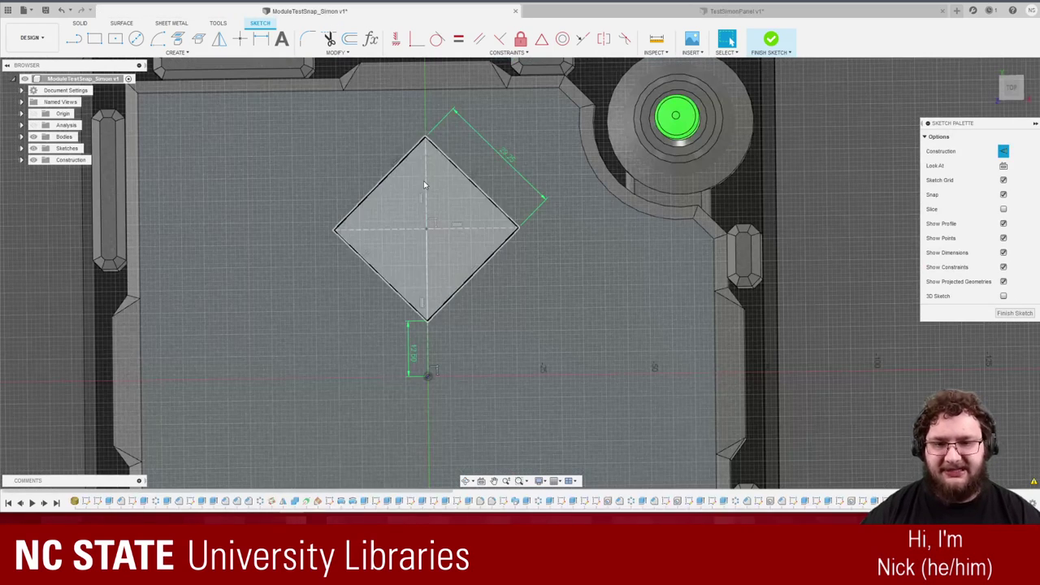
key("c")
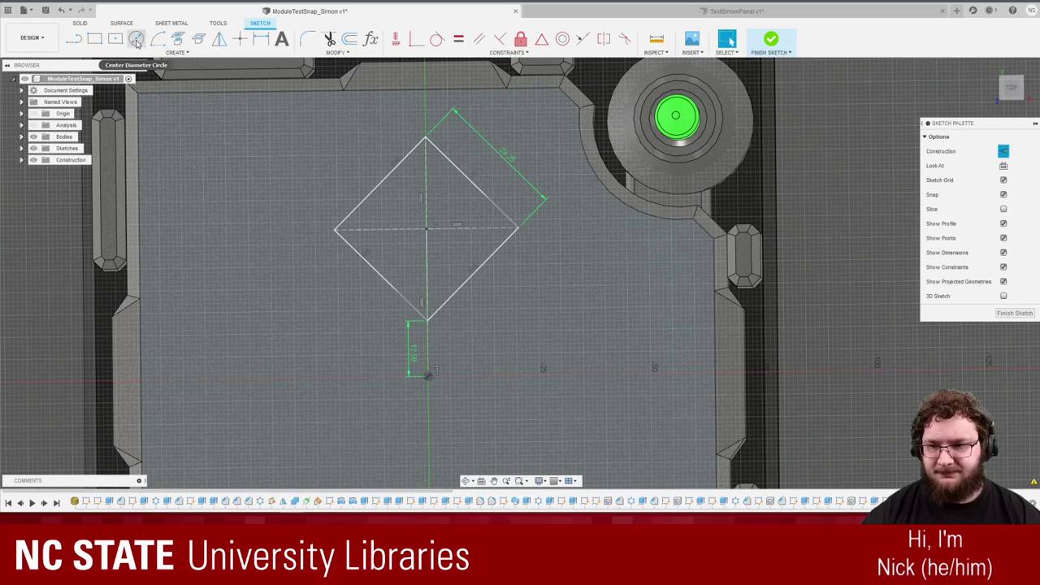
left_click(427, 230)
key("Escape")
key("Escape")
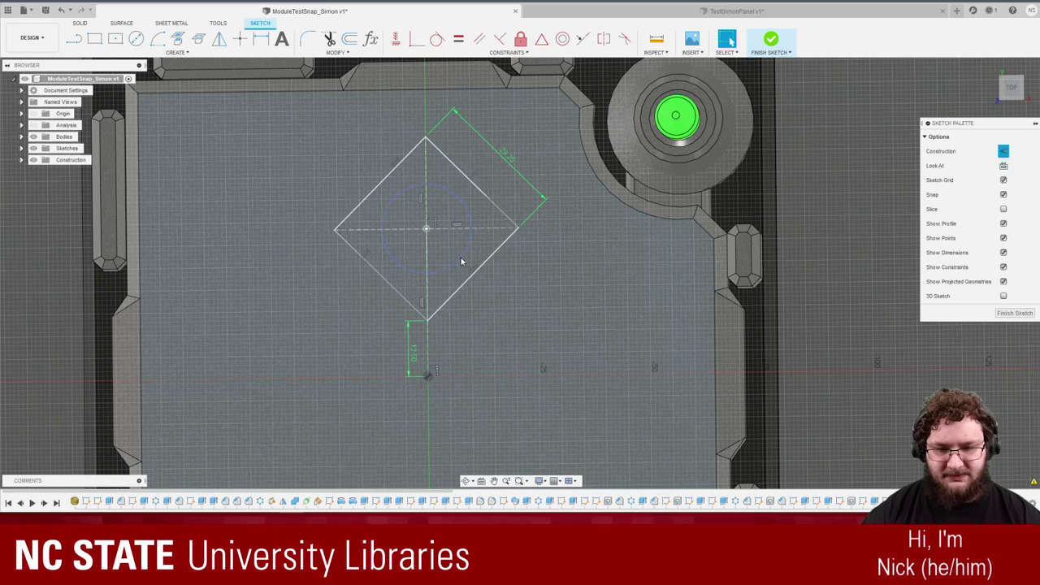
left_click(460, 258)
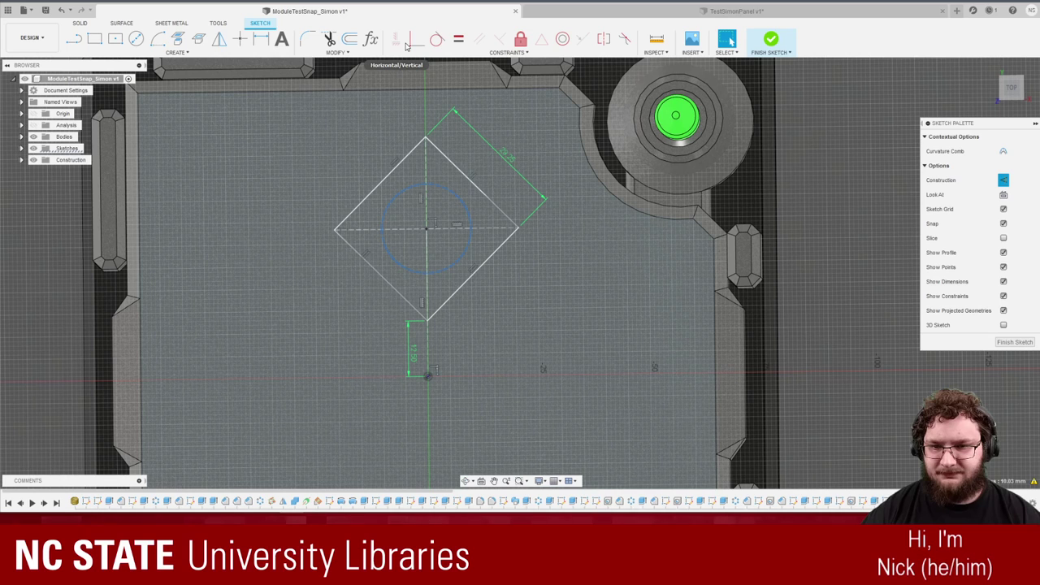
left_click(1003, 180)
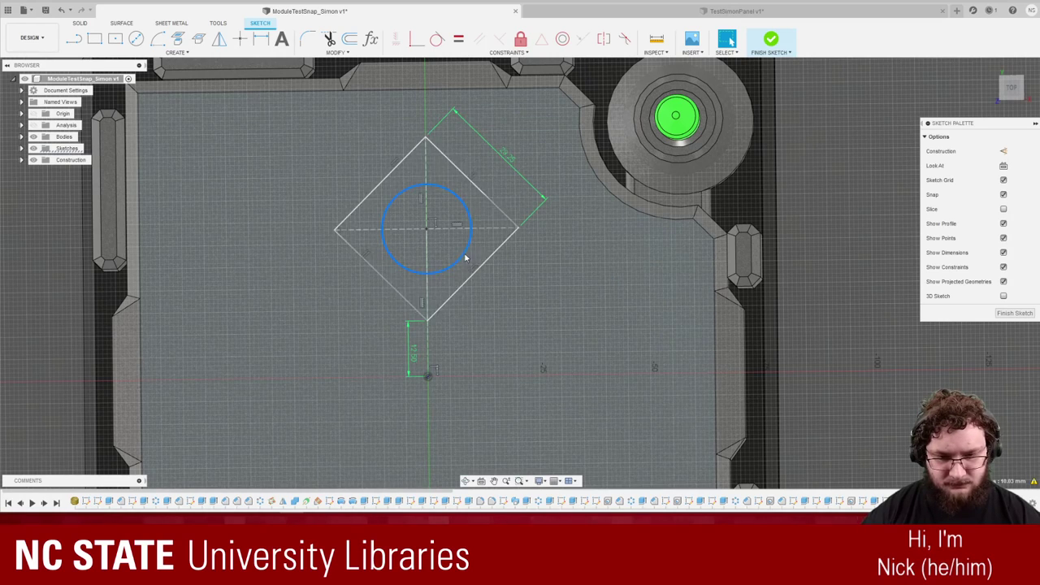
Dimension the circle inside the diamond to a 24.5 mm diameter.
left_click(464, 255)
key("d")
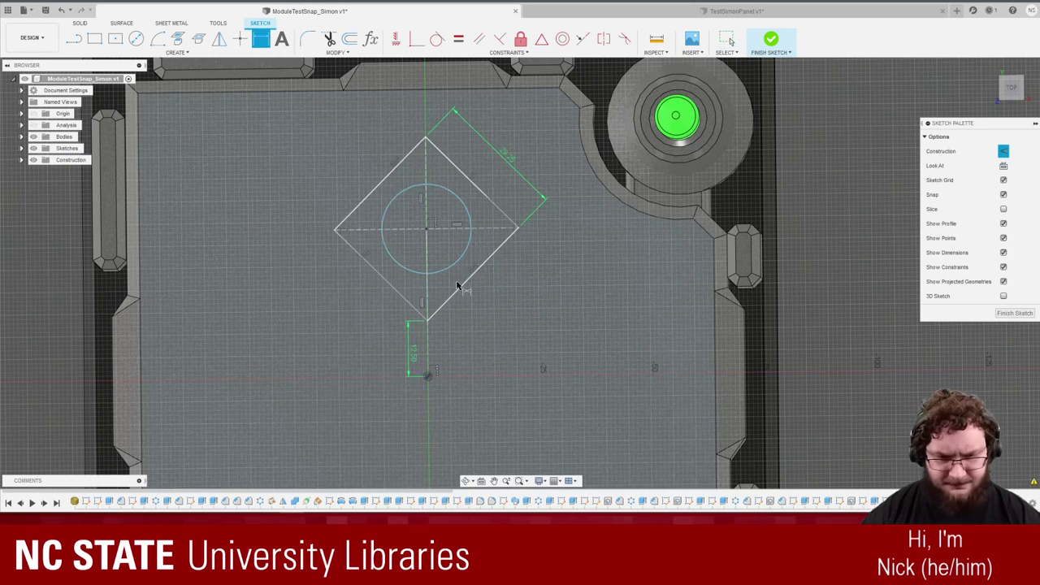
left_click(456, 262)
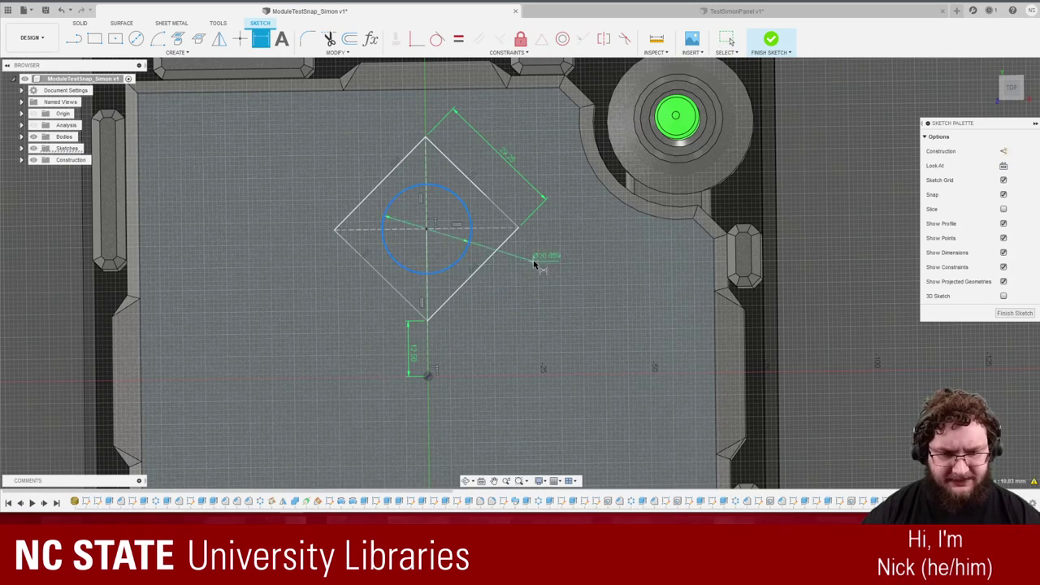
left_click(539, 262)
type("24")
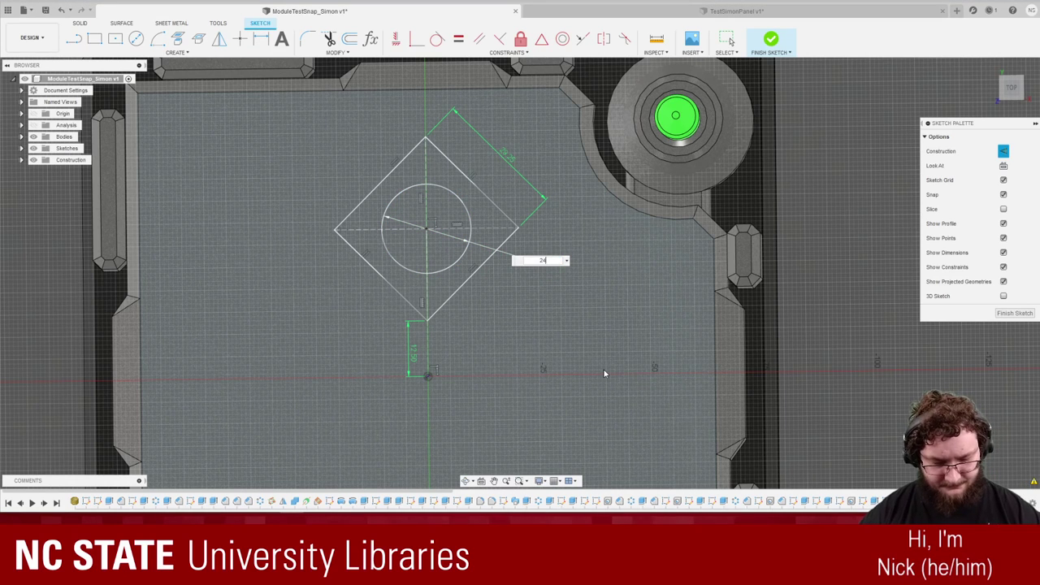
key("Return")
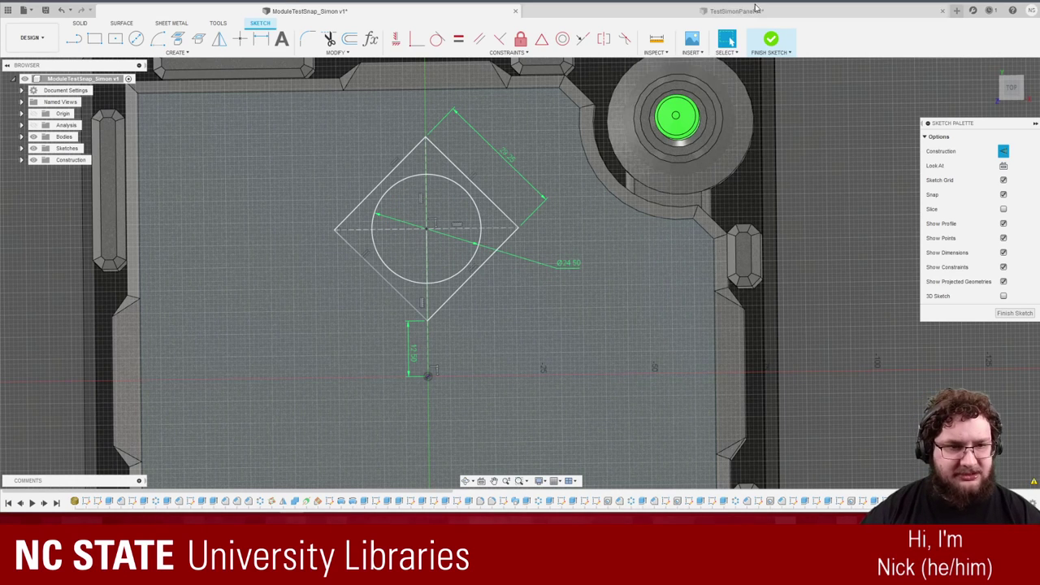
Compare the diamond and circle with TestSimonPanel's layout and examine the space around them on the module's top face.
left_click(756, 12)
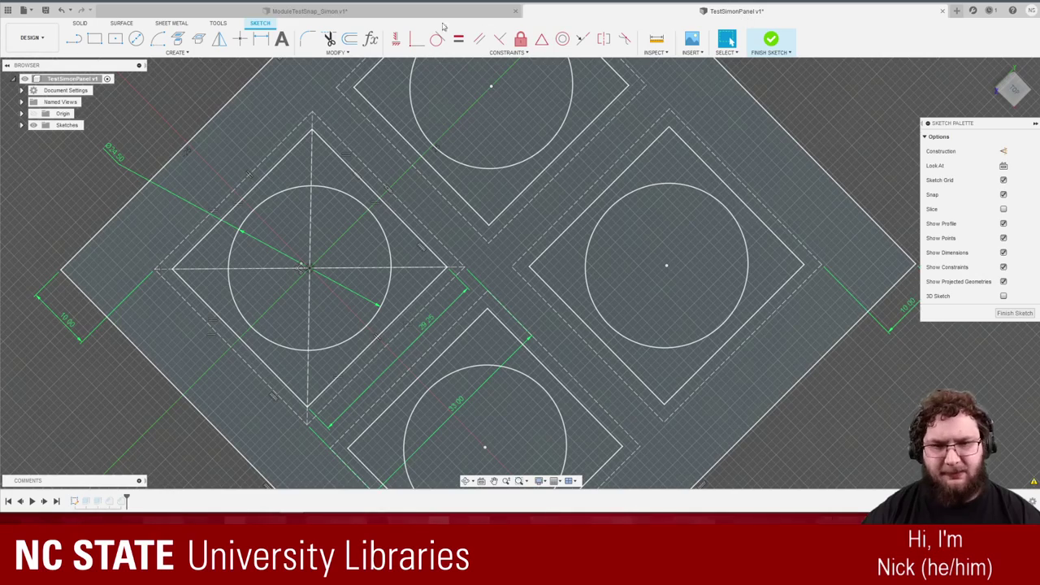
left_click(433, 12)
scroll(565, 227, "down", 2)
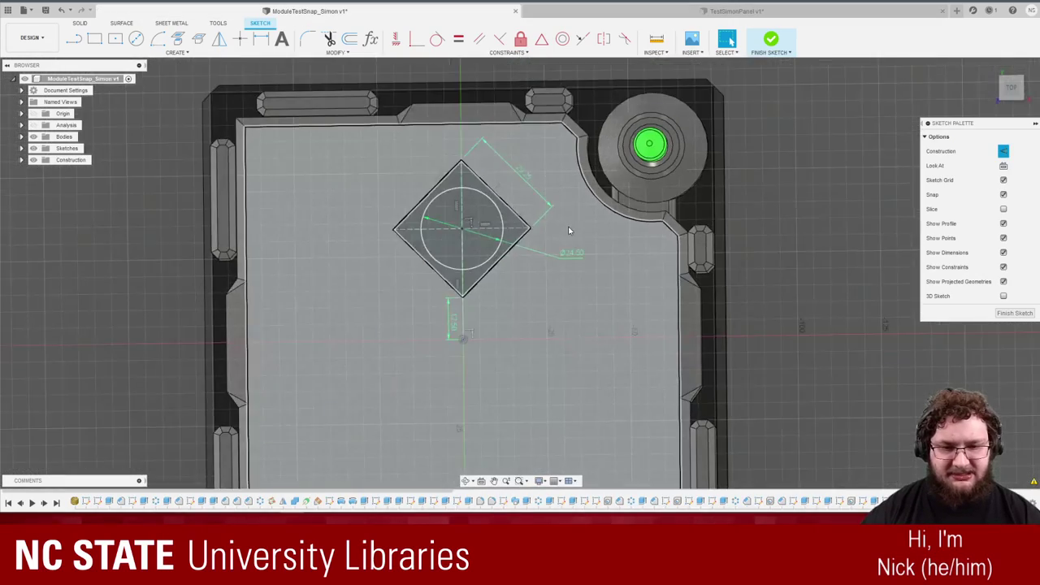
scroll(520, 248, "up", 2)
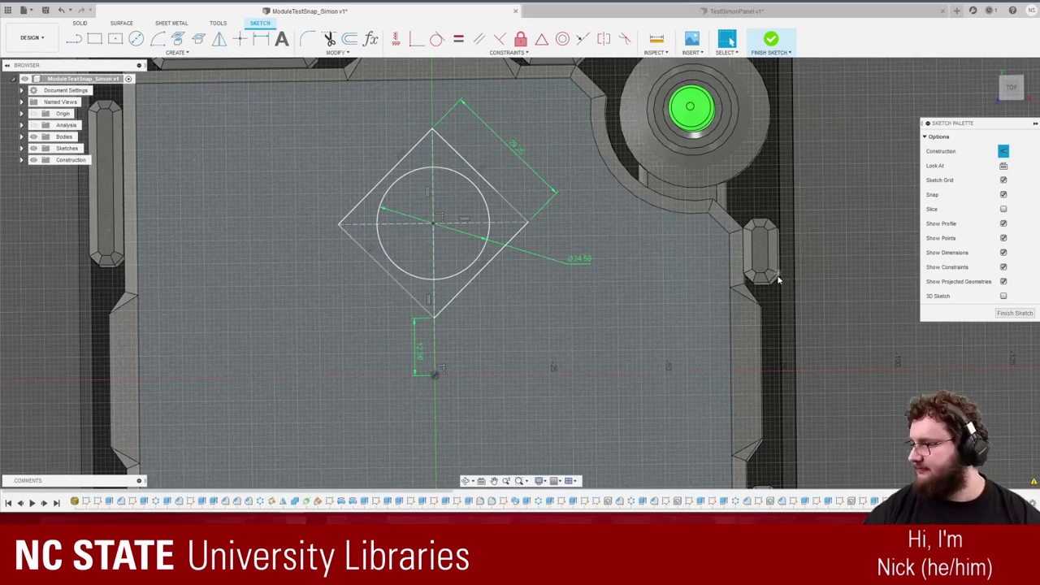
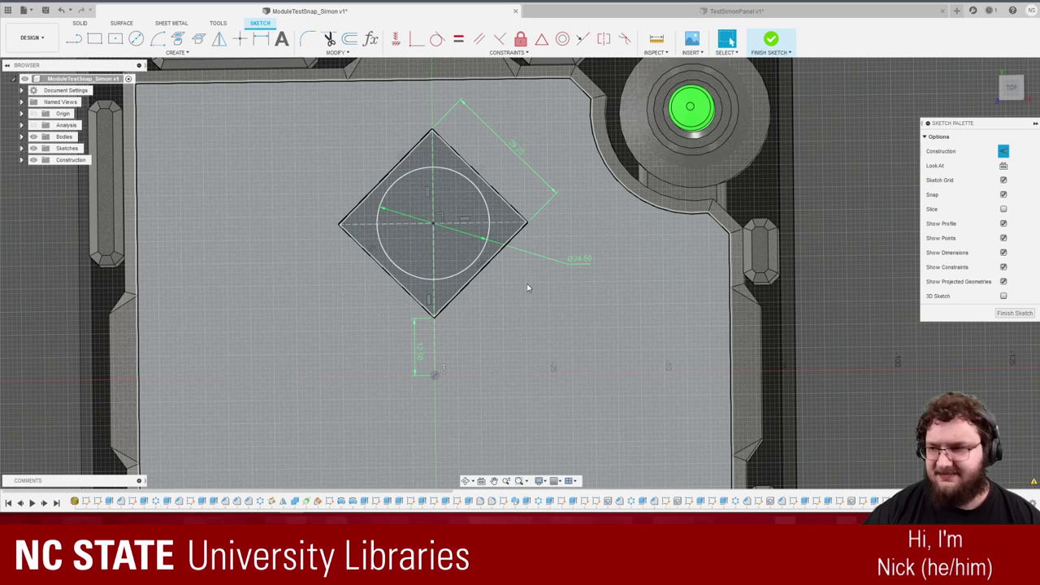
scroll(530, 294, "down", 2)
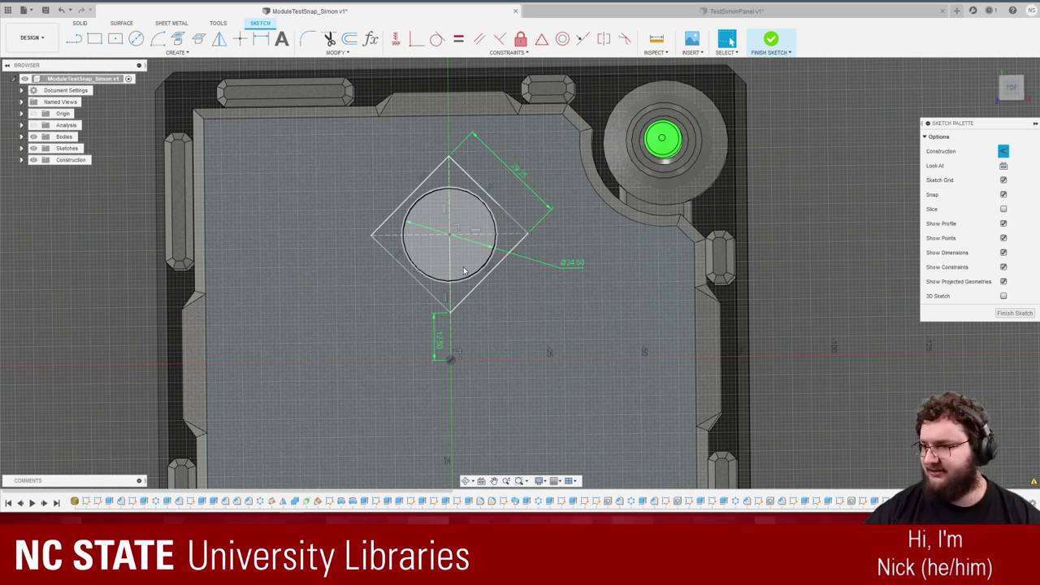
scroll(440, 230, "down", 3)
scroll(450, 268, "up", 3)
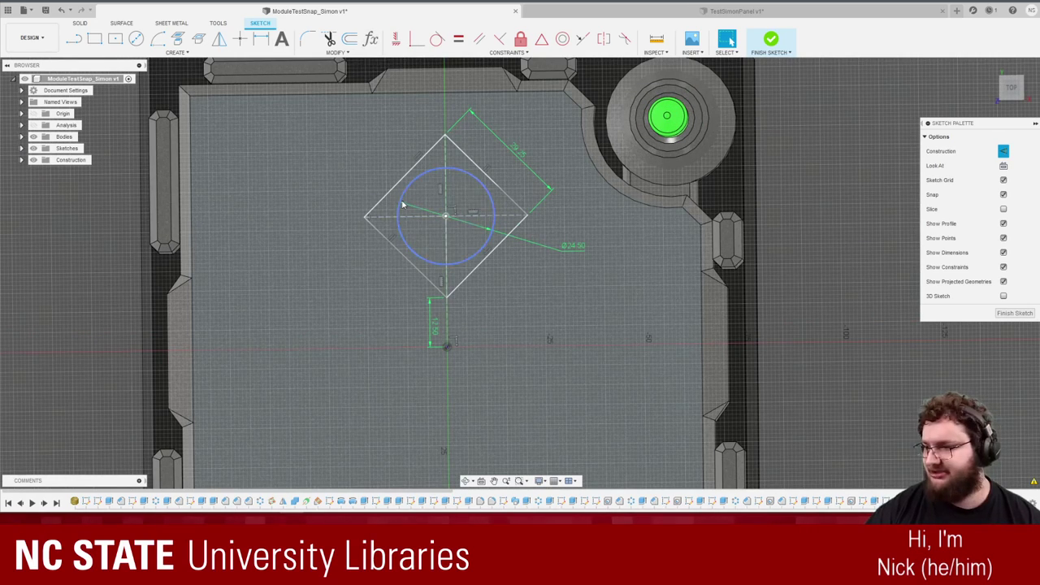
scroll(488, 245, "down", 2)
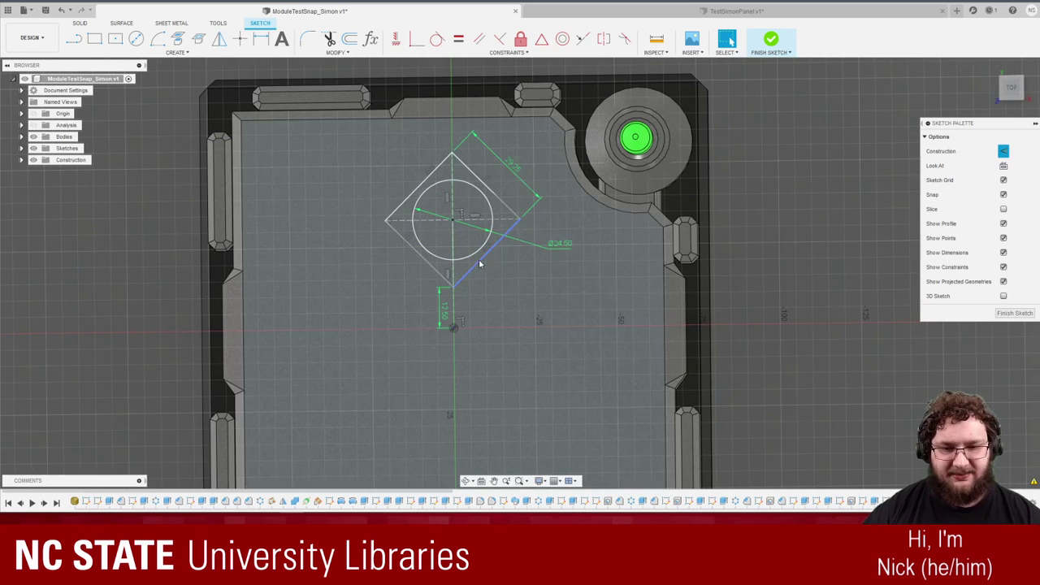
scroll(521, 312, "up", 1)
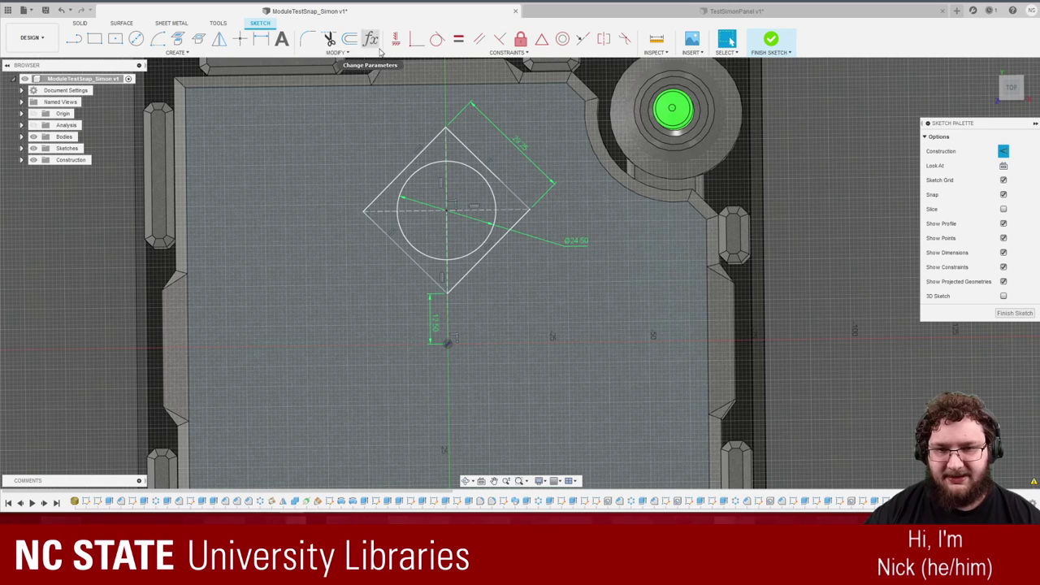
Try a full circular pattern of the diamond and its circle around the origin with a quantity of 4, then undo it.
left_click(197, 54)
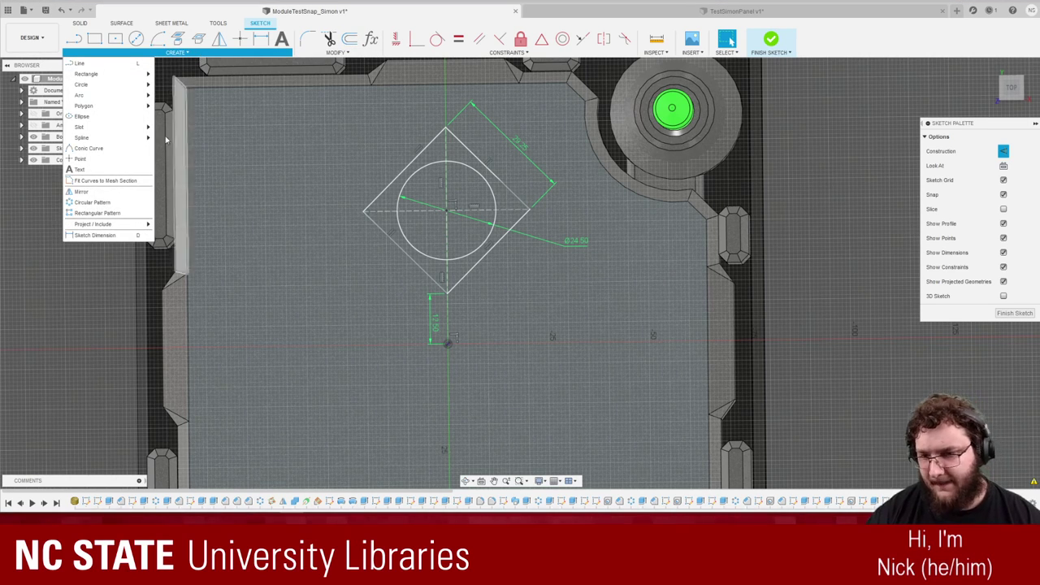
left_click(126, 204)
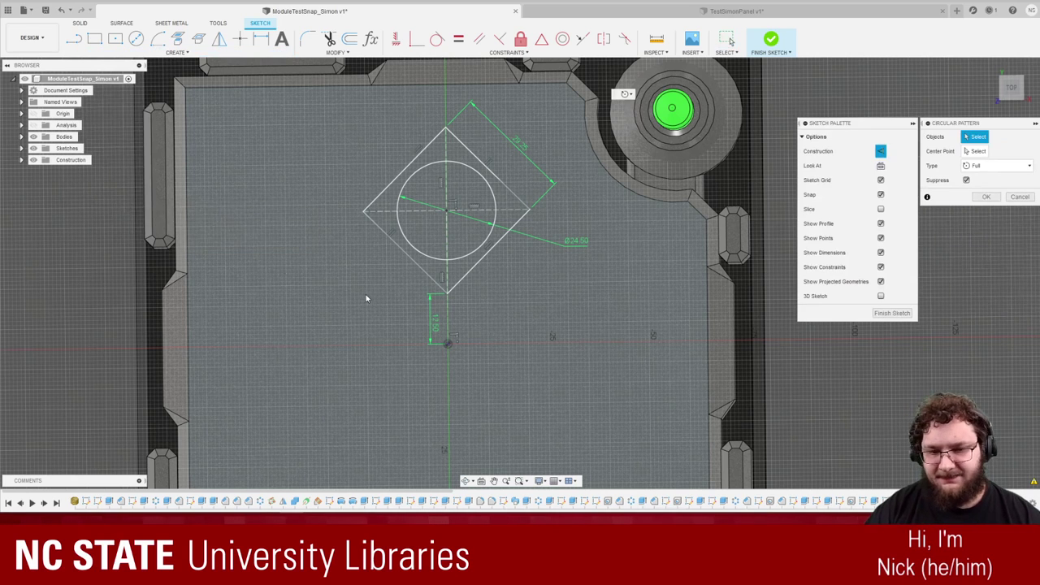
left_click(467, 278)
left_click(431, 279)
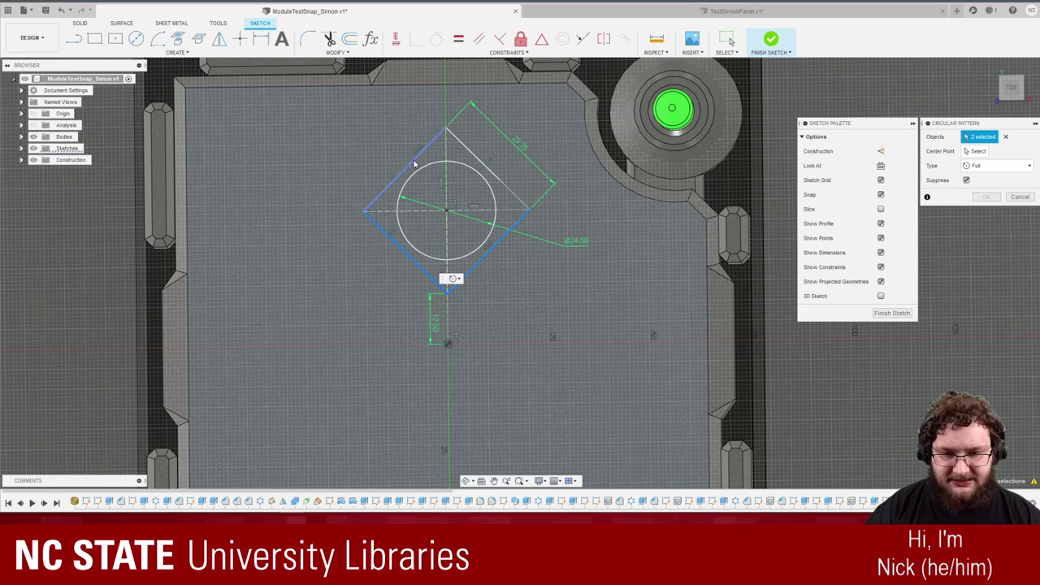
left_click(414, 164)
left_click(468, 150)
left_click(467, 166)
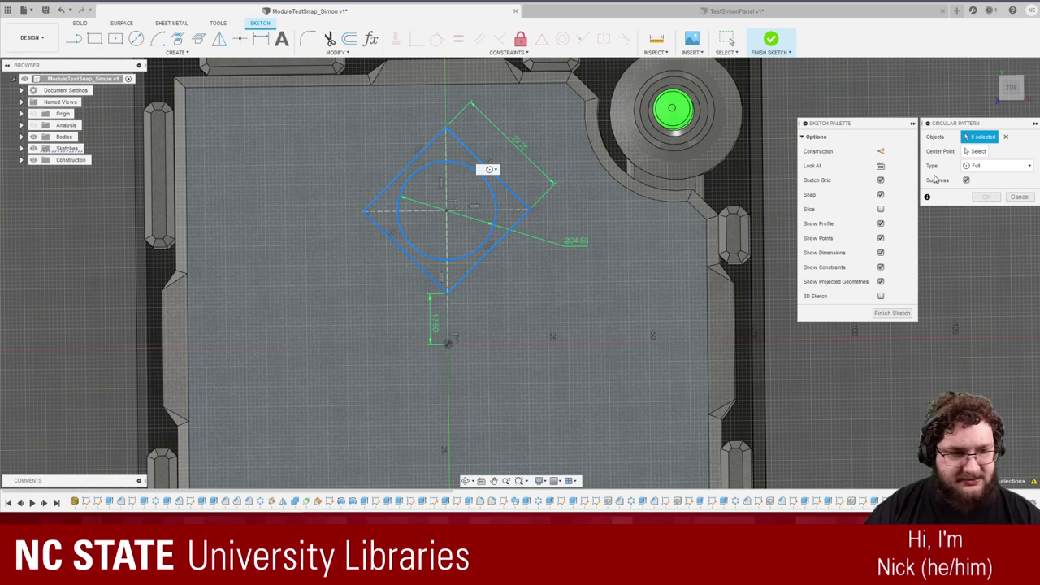
left_click(976, 150)
left_click(447, 345)
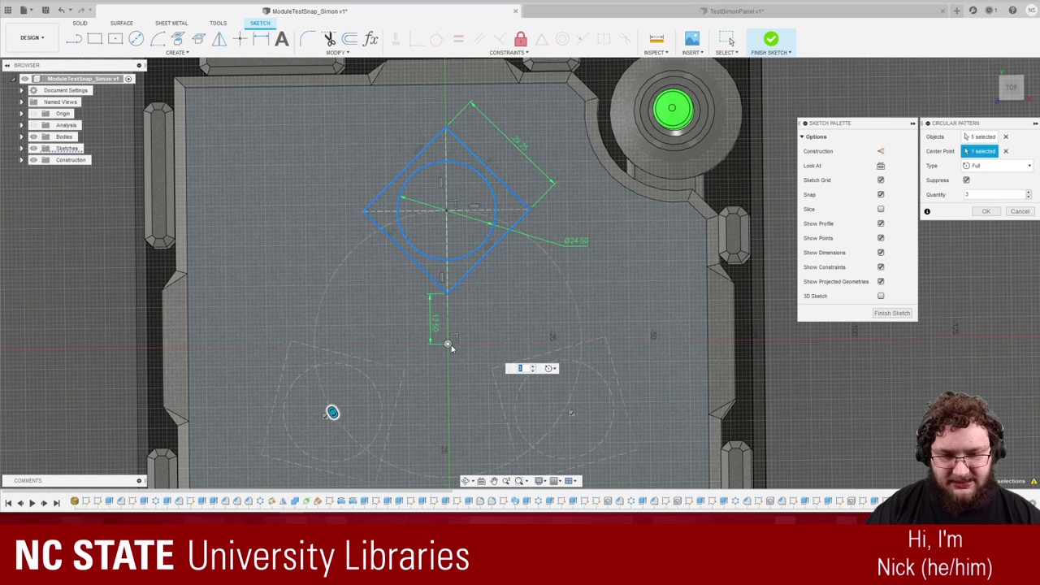
left_click(1029, 193)
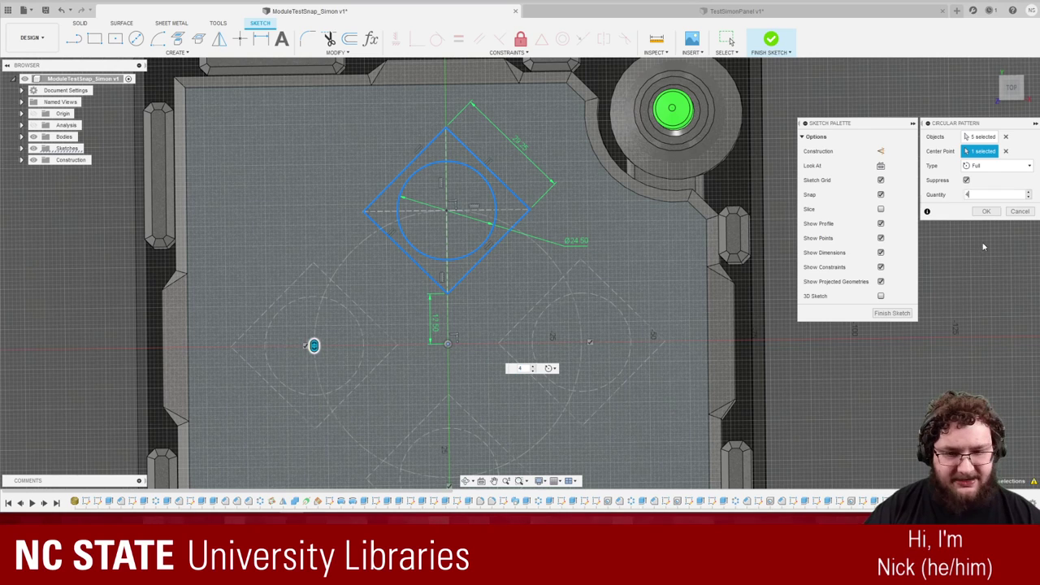
left_click(991, 212)
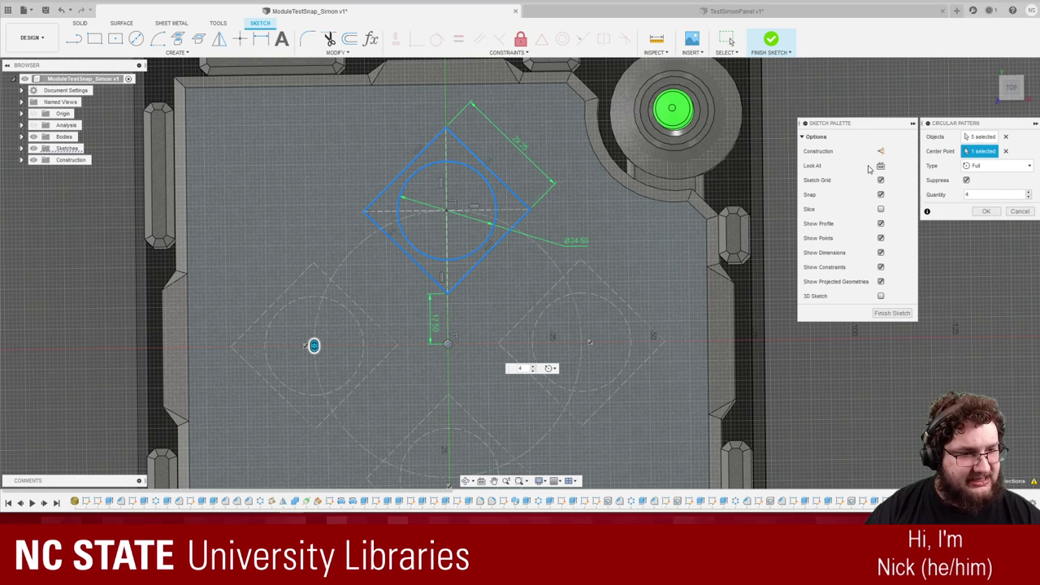
left_click(981, 213)
scroll(693, 235, "down", 3)
scroll(693, 236, "down", 1)
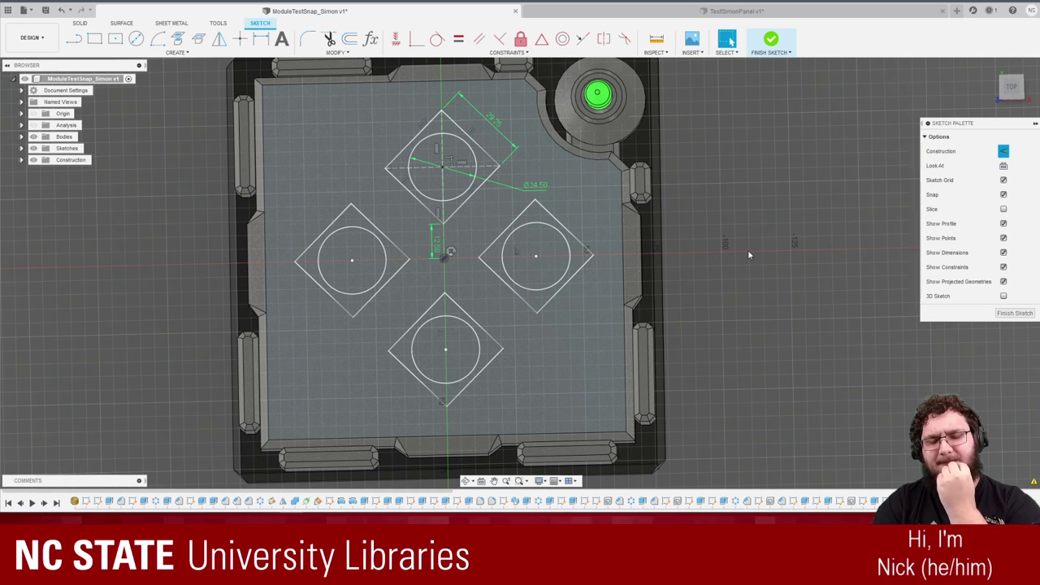
key("ctrl+z")
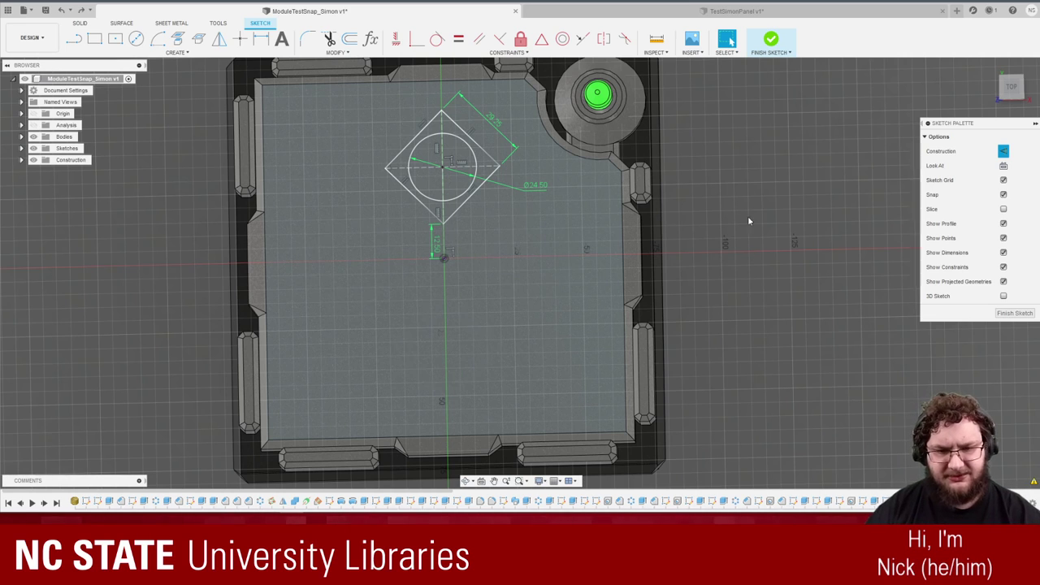
Compare the diamond's surroundings with TestSimonPanel's dashed outlines and the spacing between its button squares.
scroll(431, 155, "up", 4)
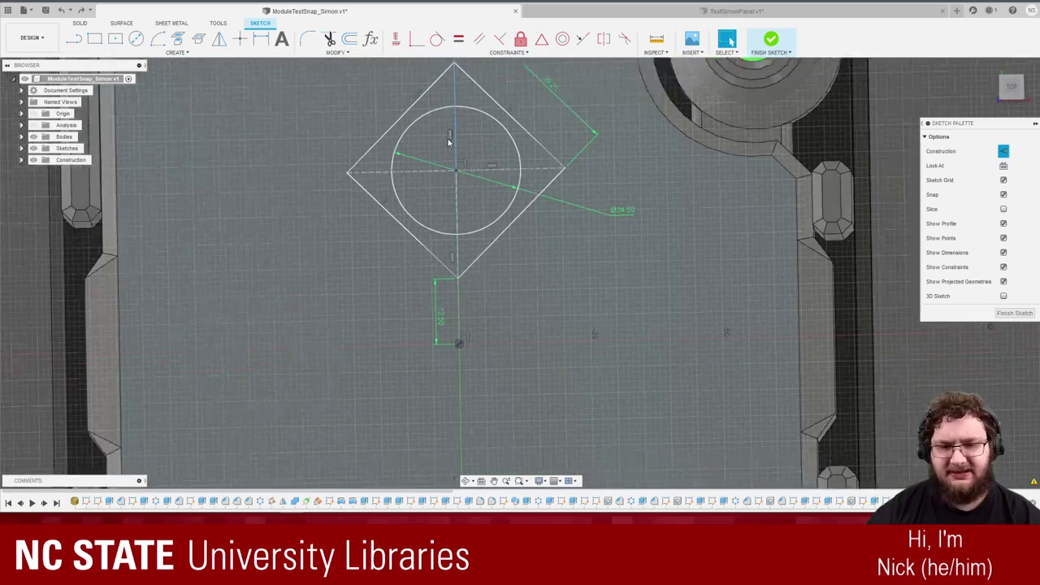
scroll(451, 139, "down", 2)
scroll(446, 253, "down", 3)
scroll(455, 187, "up", 3)
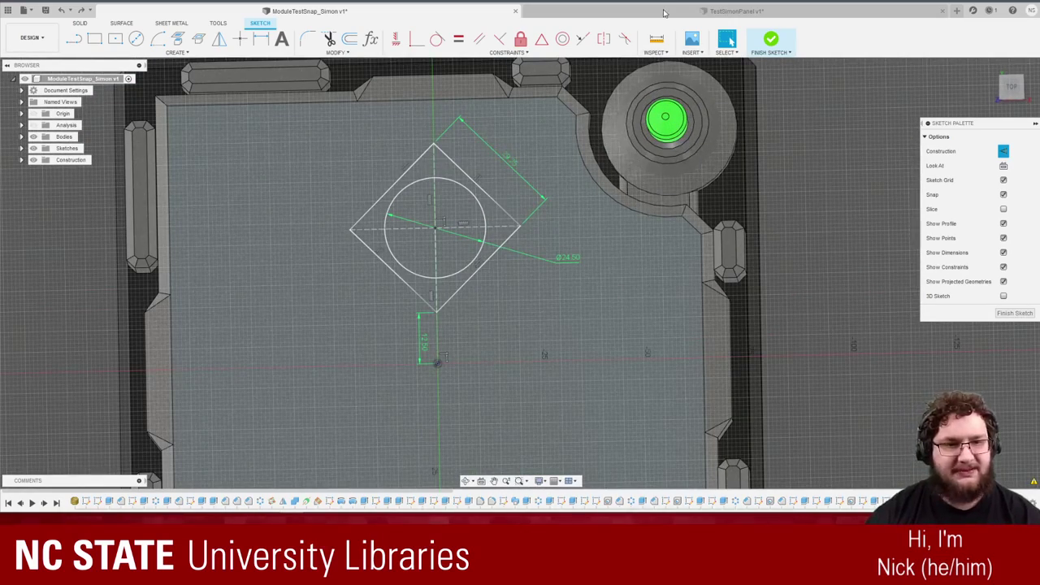
left_click(665, 11)
left_click(360, 168)
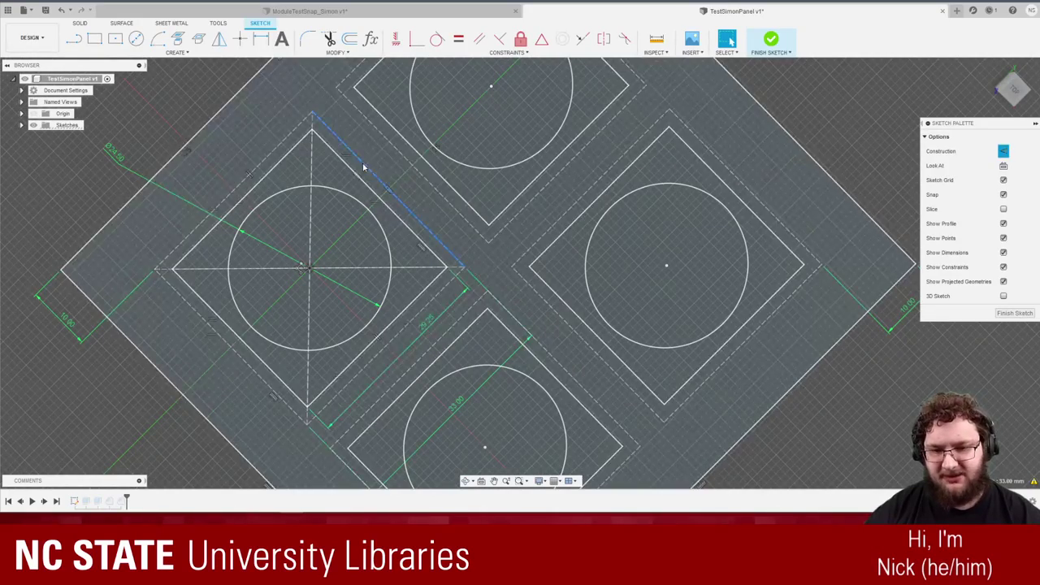
left_click(460, 338, "shift")
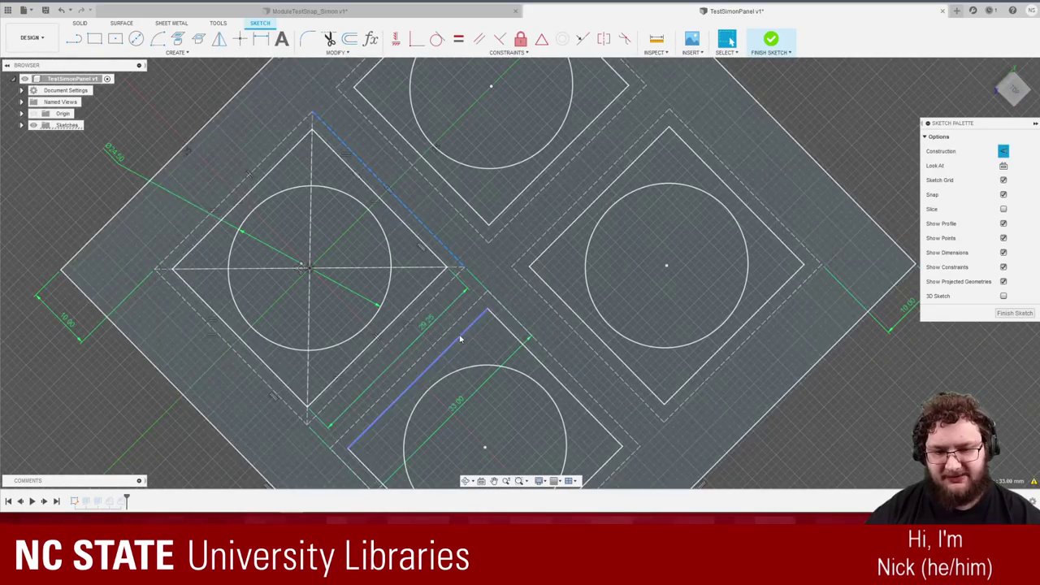
left_click(313, 11)
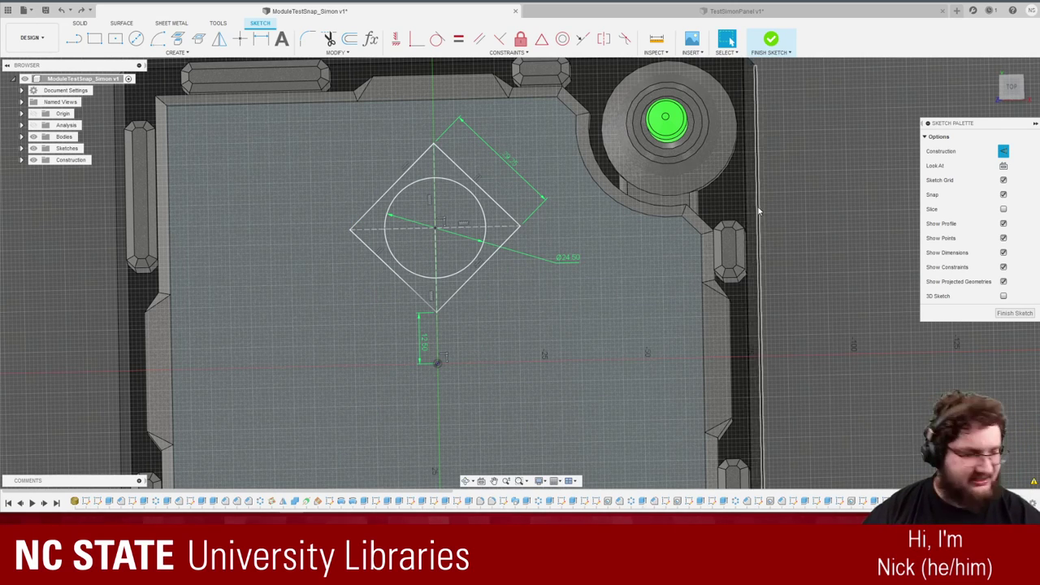
Sketch a larger construction-line diamond around the button diamond in ModuleTestSnap_Simon, with its upper-left side about 38.6 mm long.
scroll(494, 158, "up", 2)
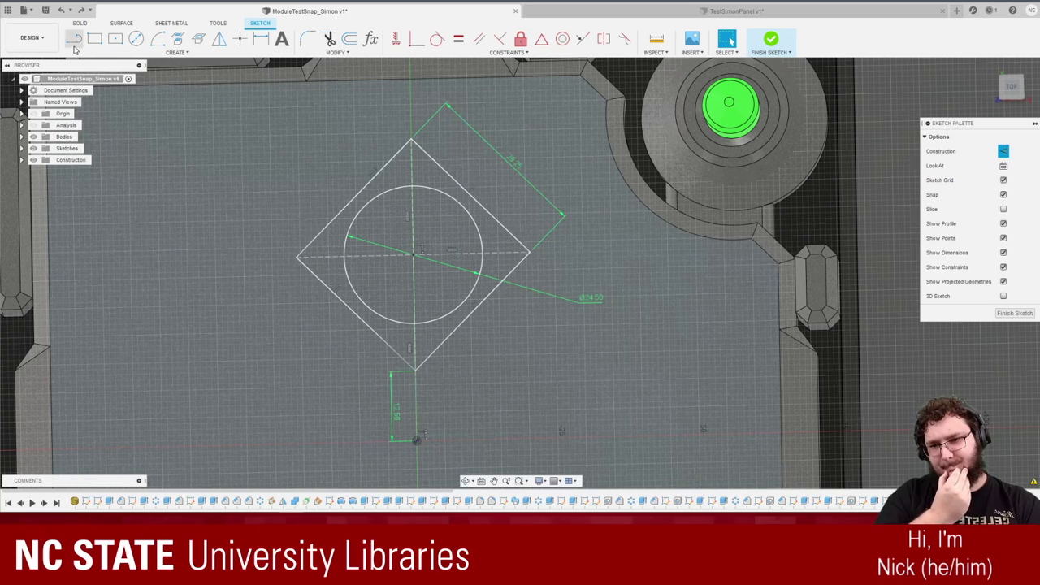
left_click(73, 41)
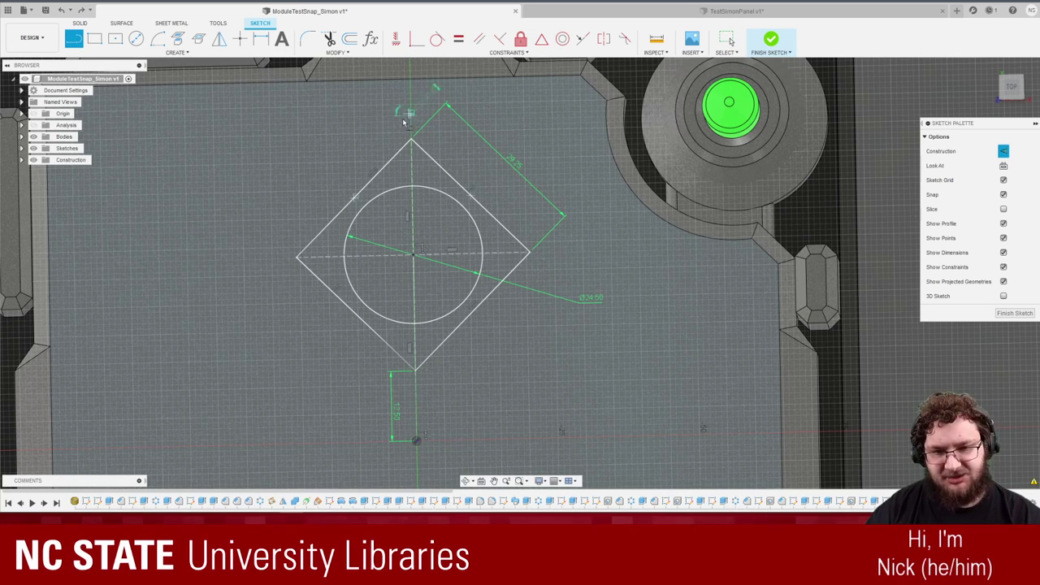
left_click(412, 116)
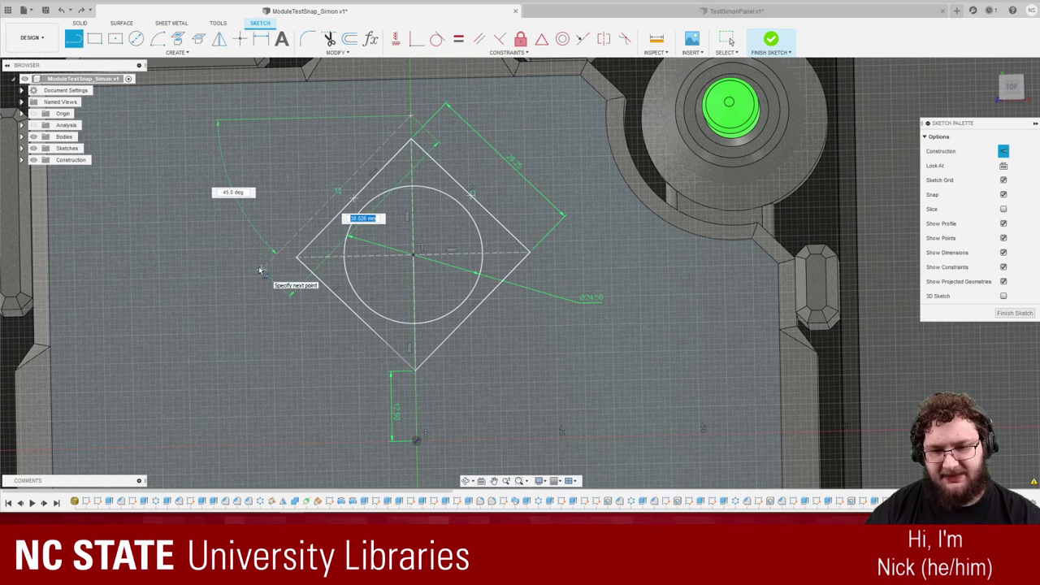
left_click(260, 270)
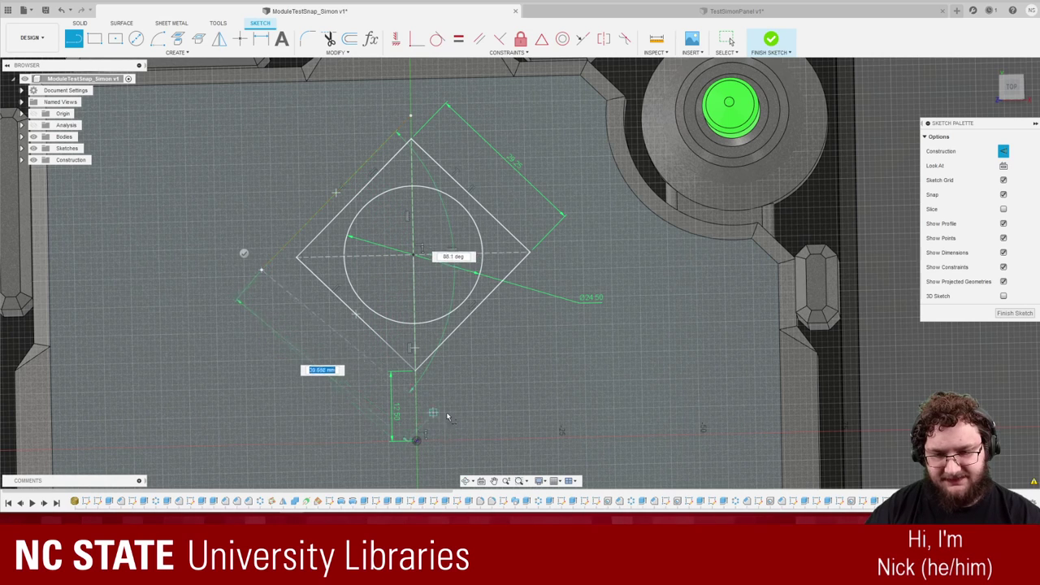
key("Escape")
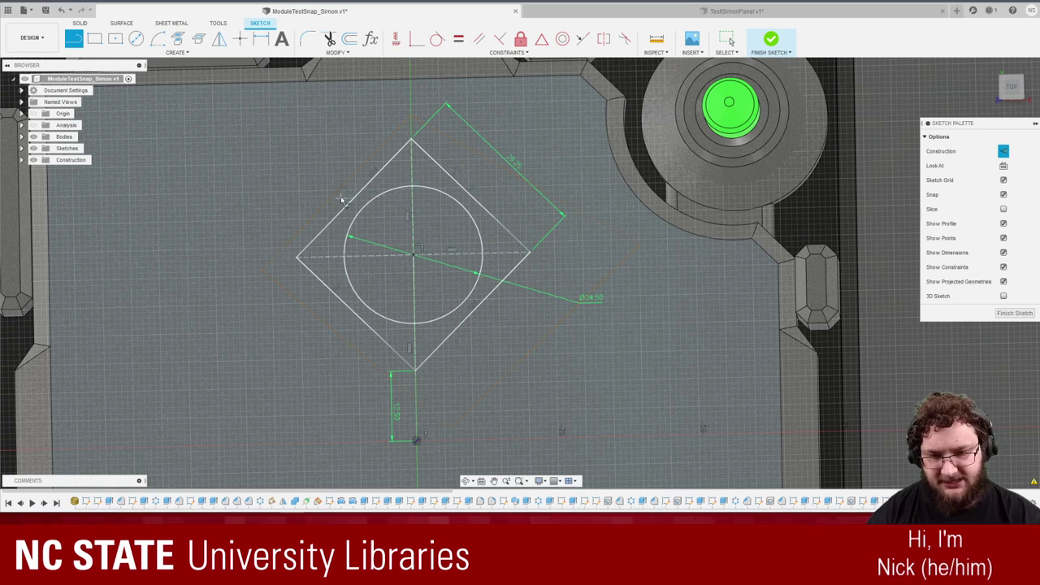
key("Escape")
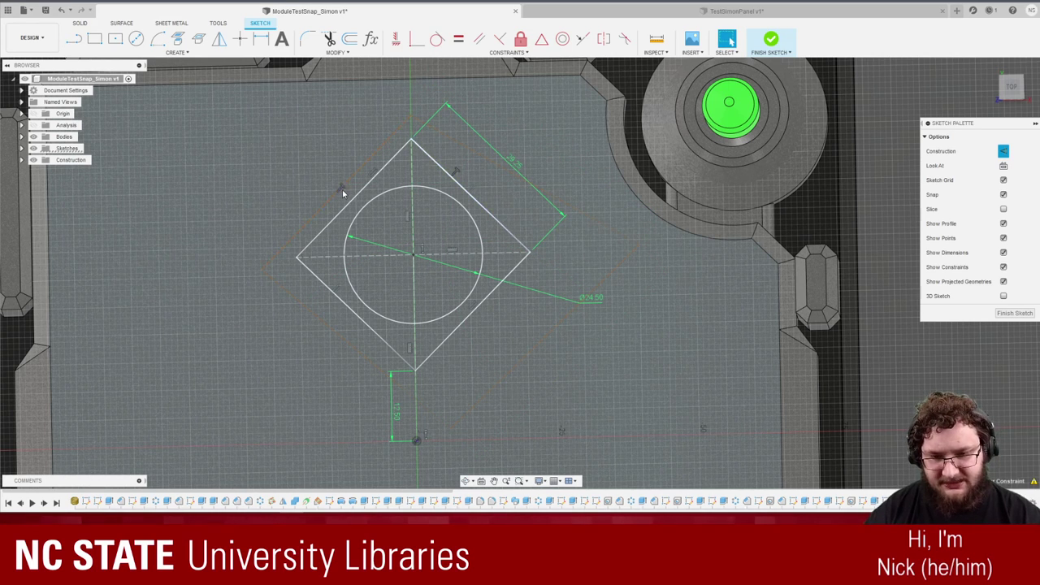
left_click(341, 190)
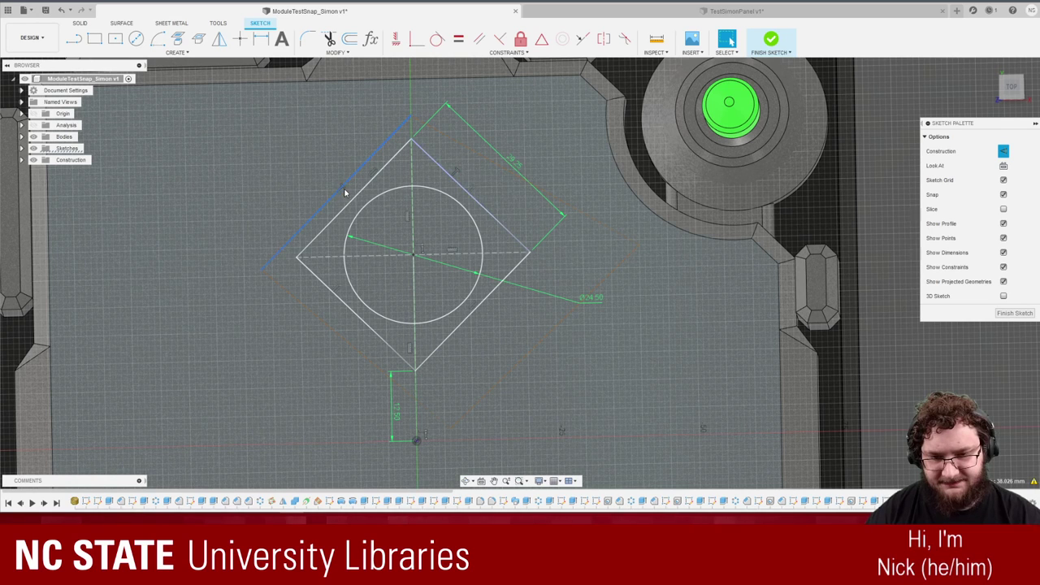
key("Escape")
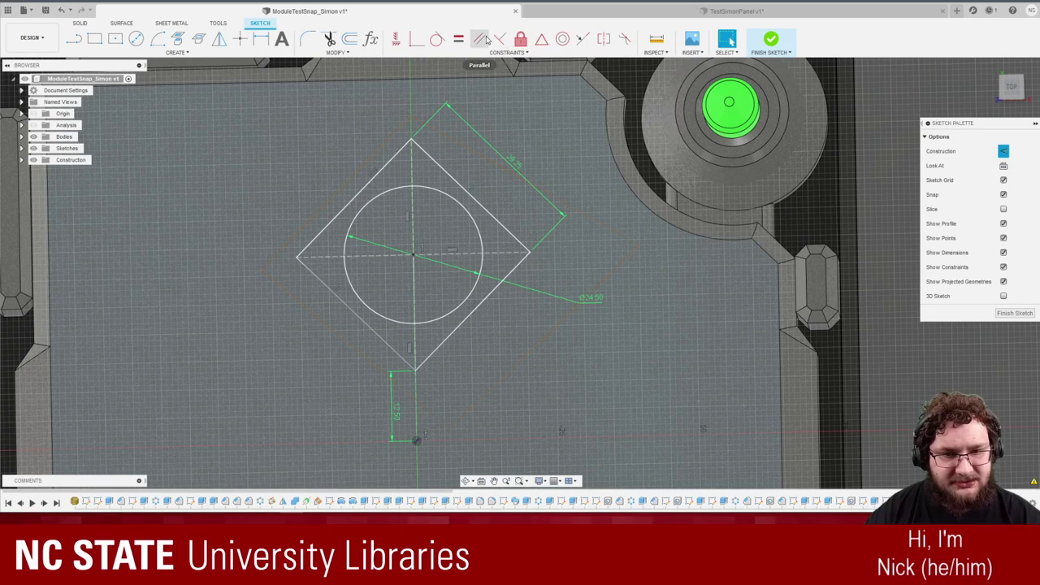
Constrain the outer construction diamond's sides parallel to the inner diamond's, and pull it inward until its upper-left side is about 36.2 mm long.
left_click(481, 39)
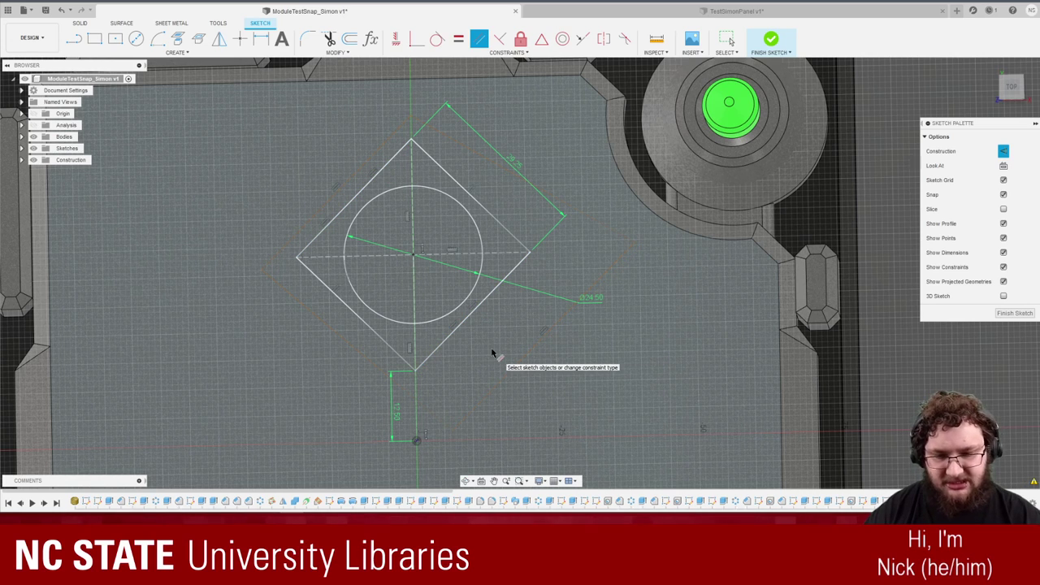
left_click(360, 318)
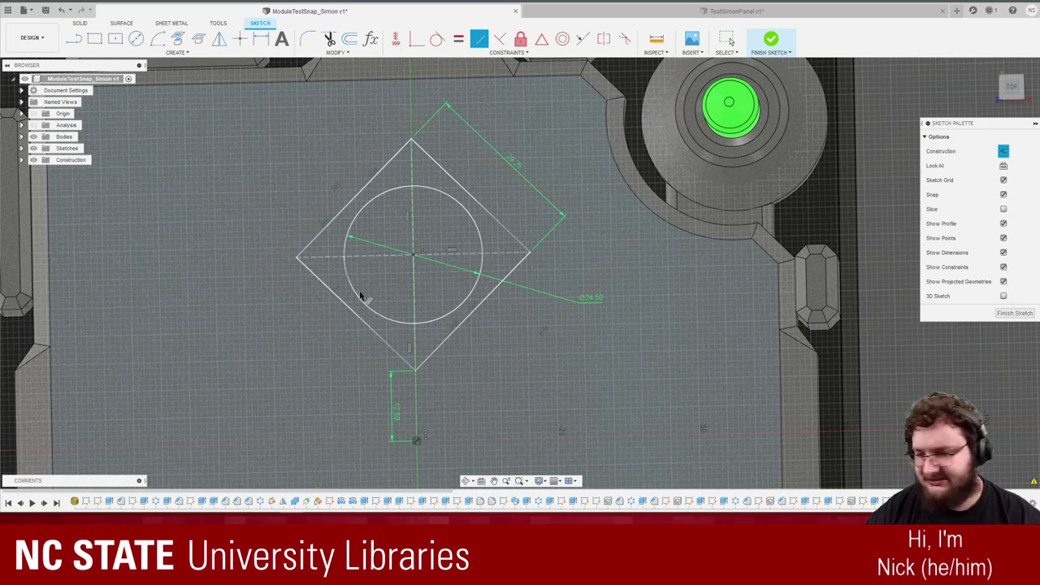
left_click(327, 326)
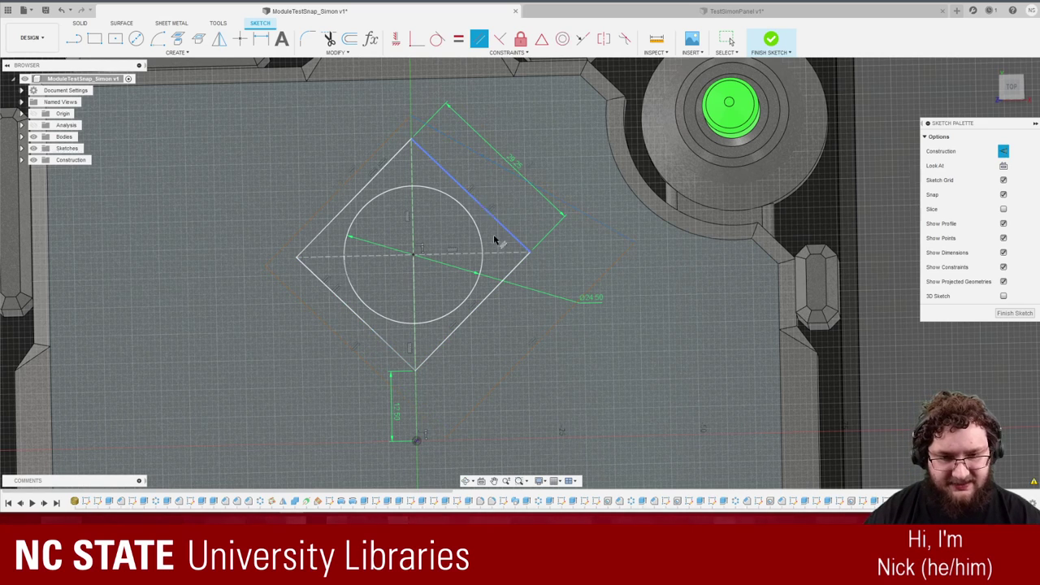
key("Escape")
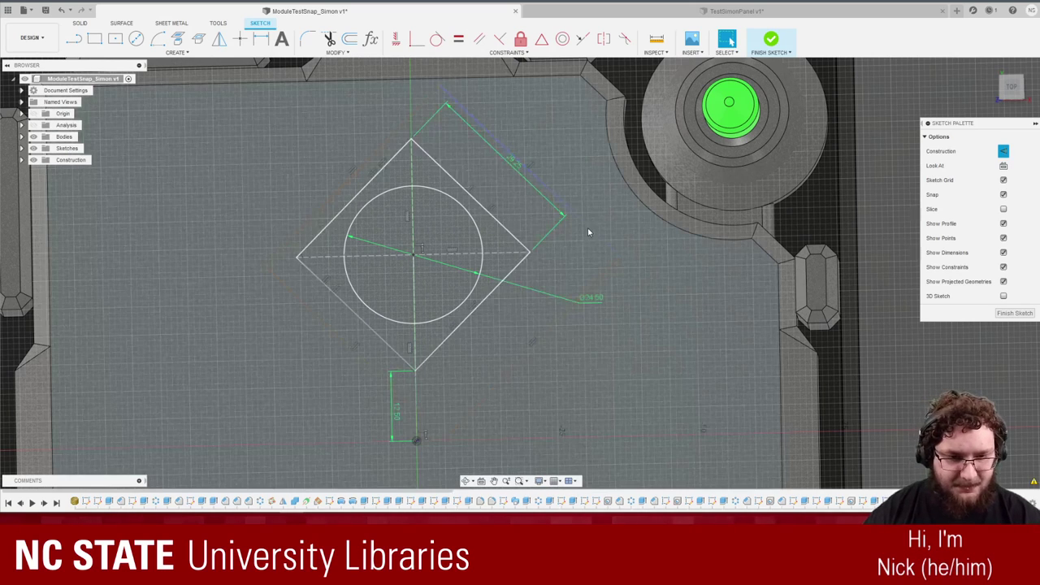
left_click_drag(589, 229, 573, 245)
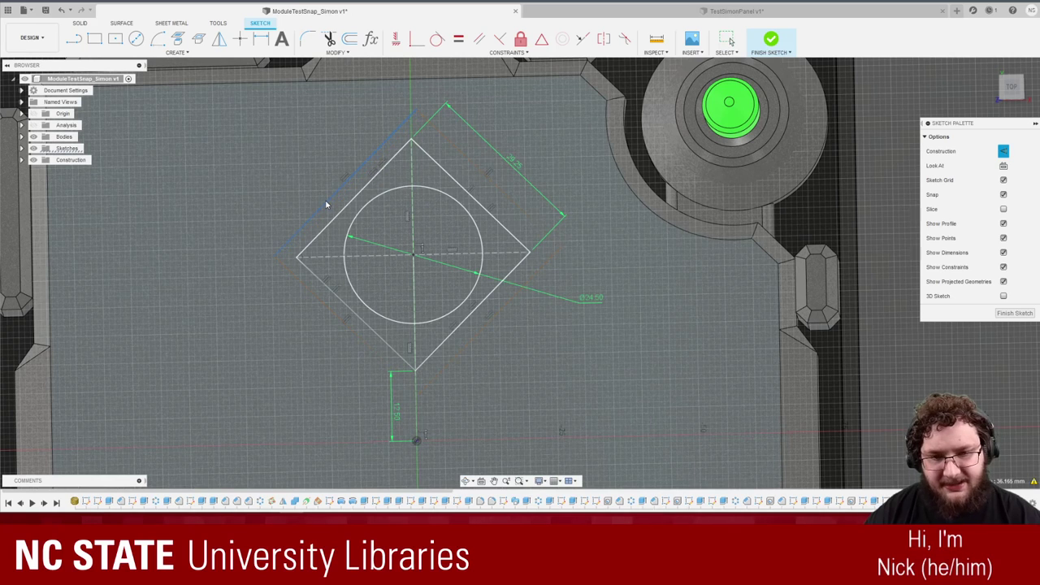
left_click(326, 204)
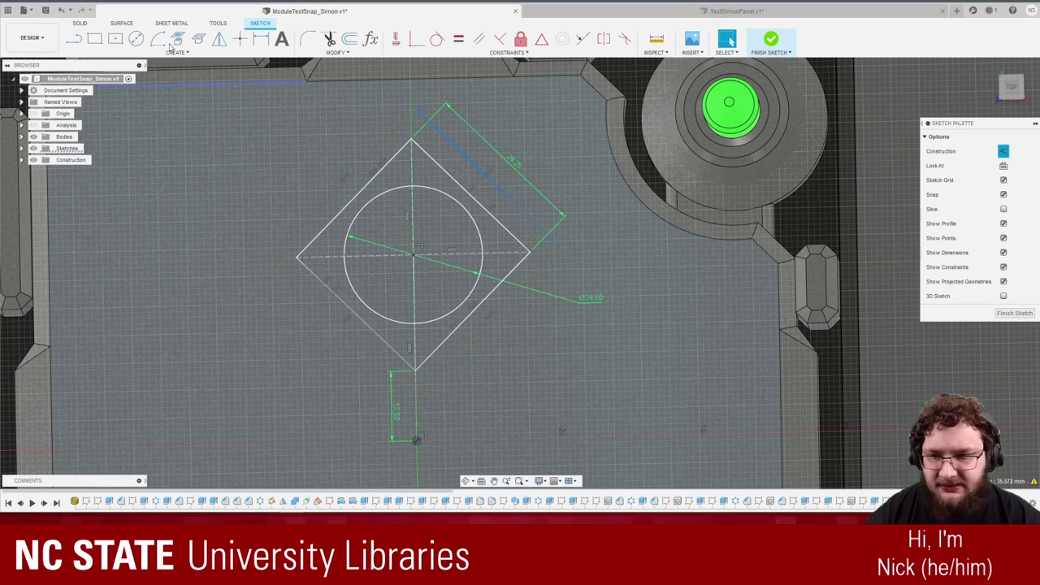
Connect each inner diamond corner to the matching outer diamond corner with a short construction line, the left one about 3.9 mm long.
key("l")
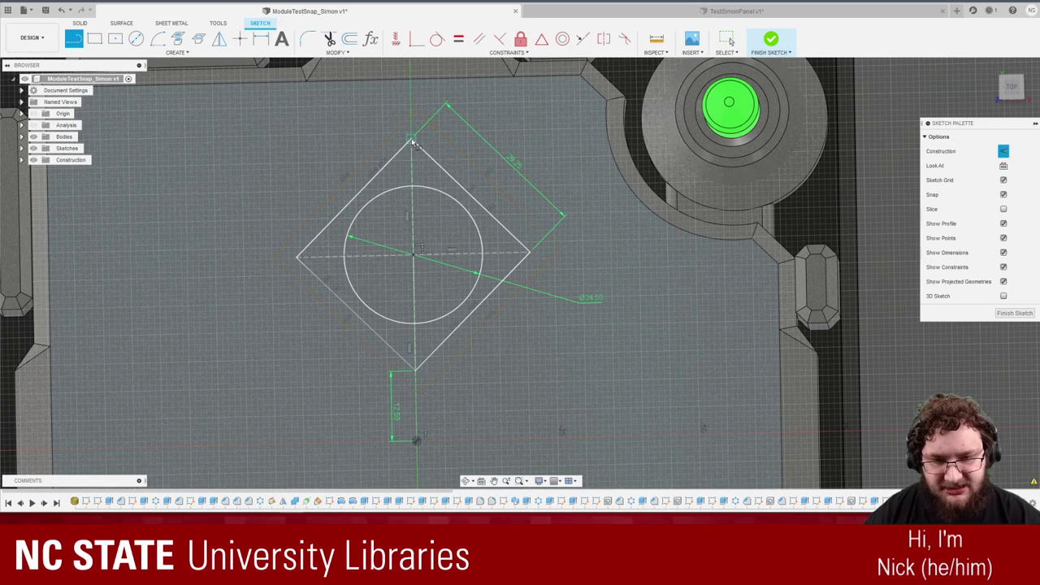
left_click(412, 141)
key("Escape")
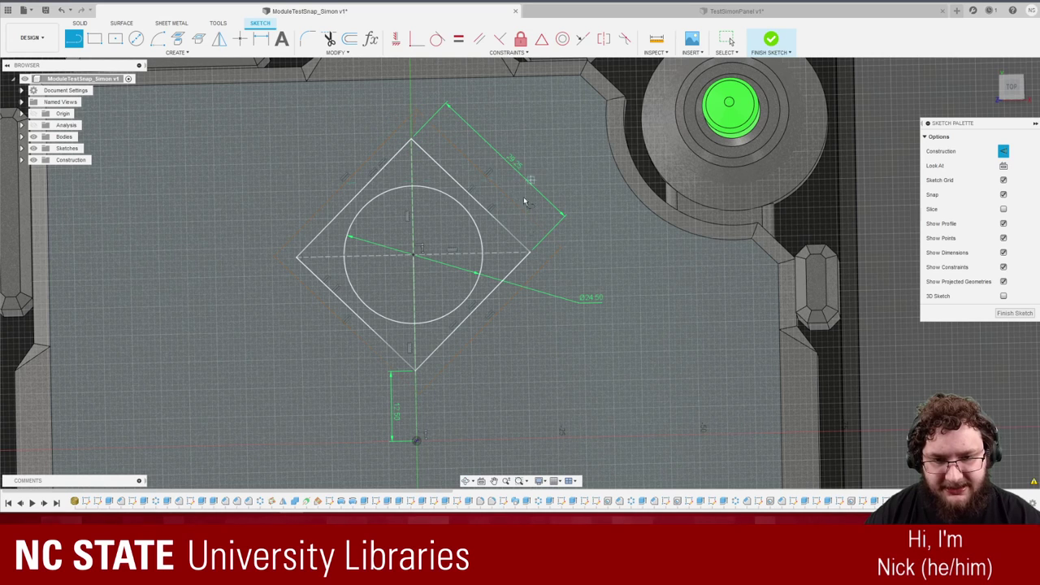
left_click(531, 256)
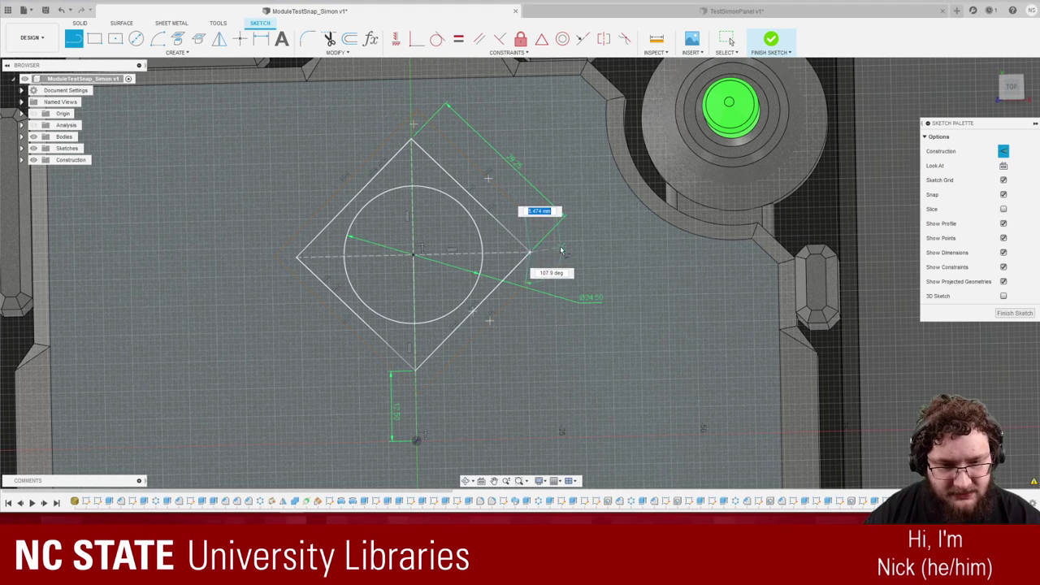
key("Escape")
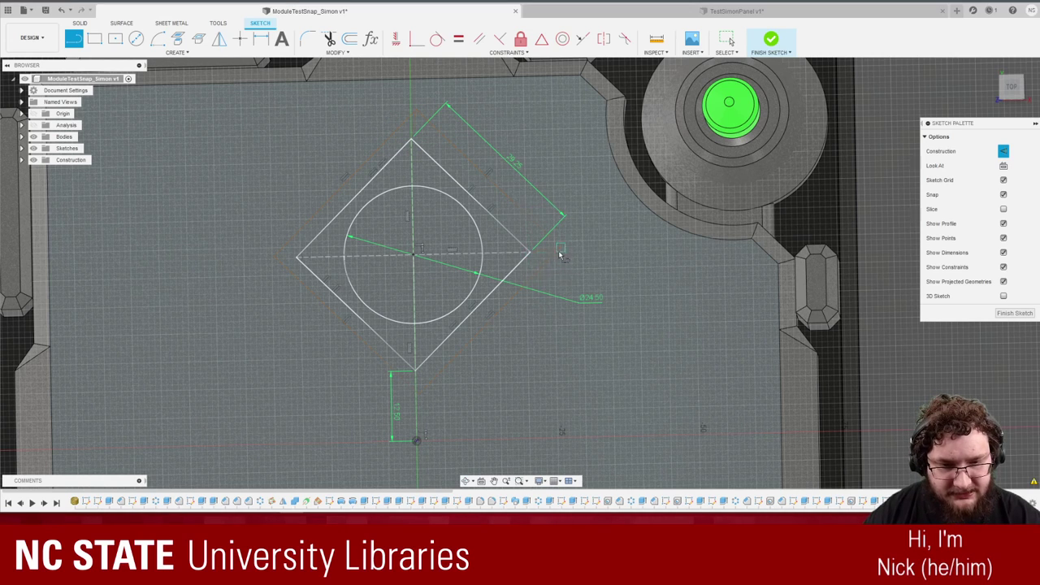
left_click(414, 371)
key("Escape")
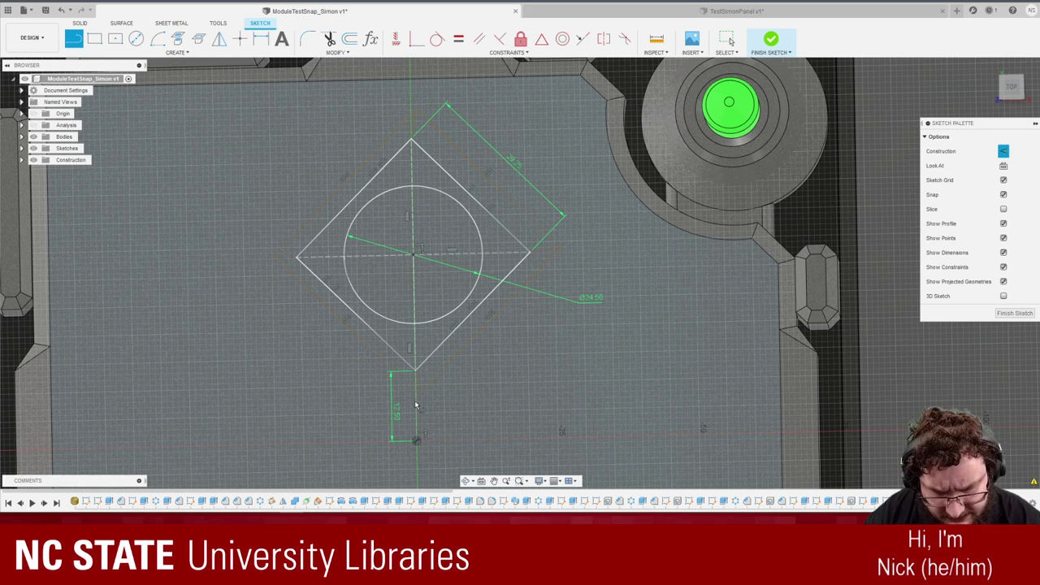
left_click(299, 257)
key("Escape")
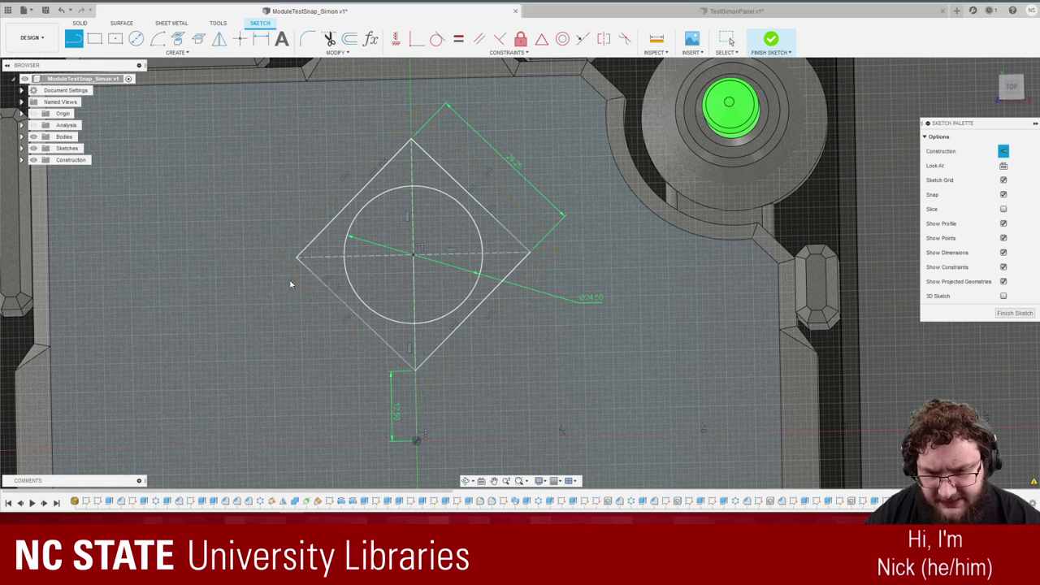
key("Escape")
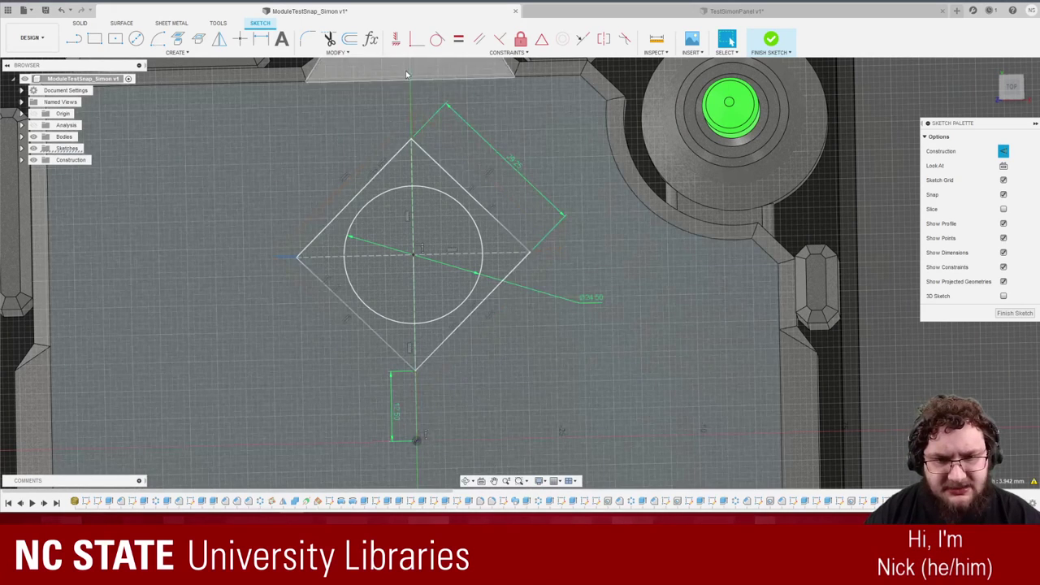
Constrain the short connector lines horizontal at the diamond's side corners and vertical at its upper and lower corners.
left_click(397, 41)
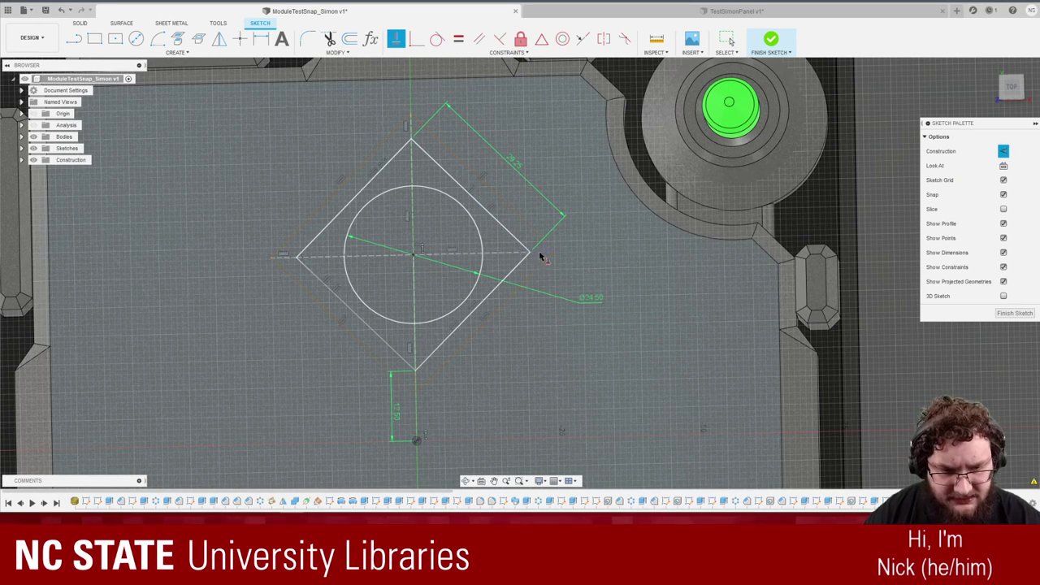
left_click(416, 389)
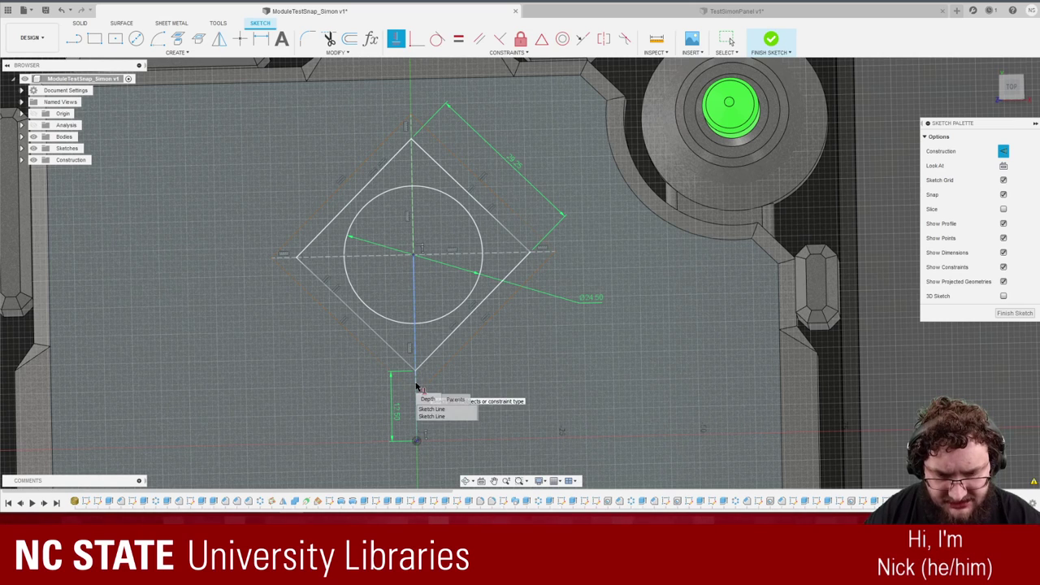
left_click(447, 418)
key("Escape")
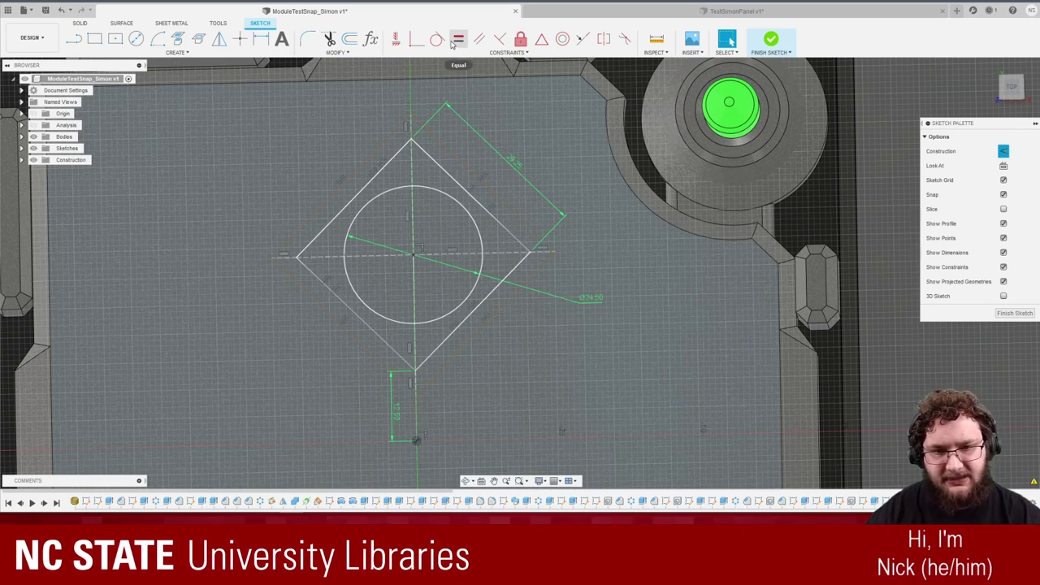
Try to make the right and upper connector lines equal in length, and pull the outer construction diamond's right corner outward.
left_click(459, 39)
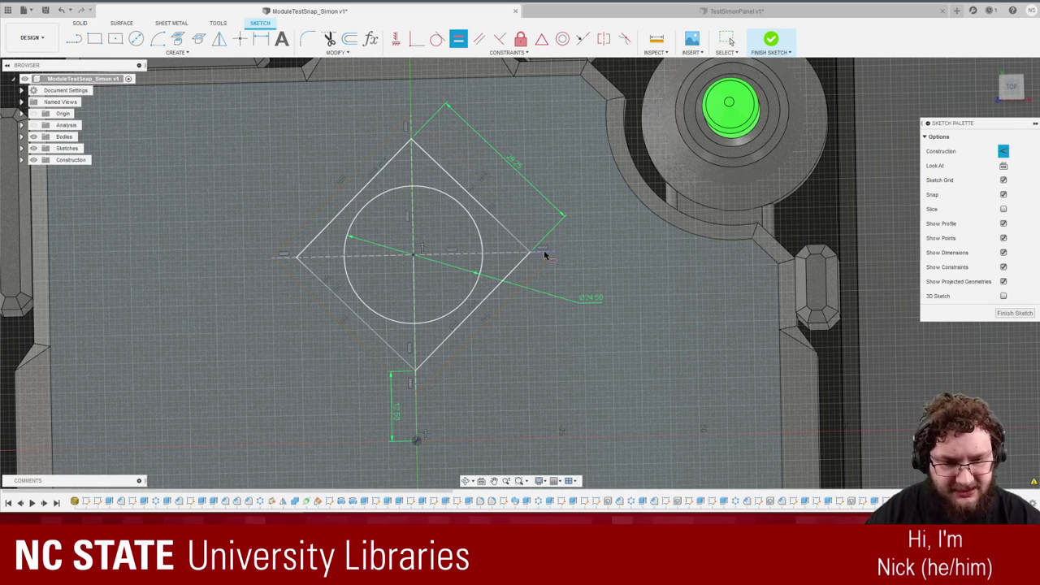
left_click(544, 253)
left_click(412, 132)
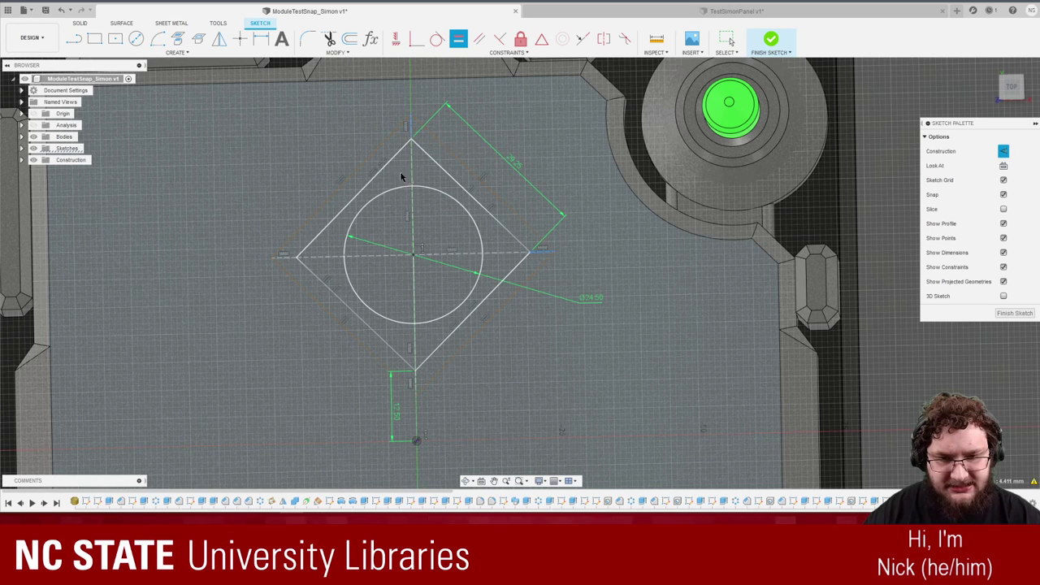
left_click(408, 131)
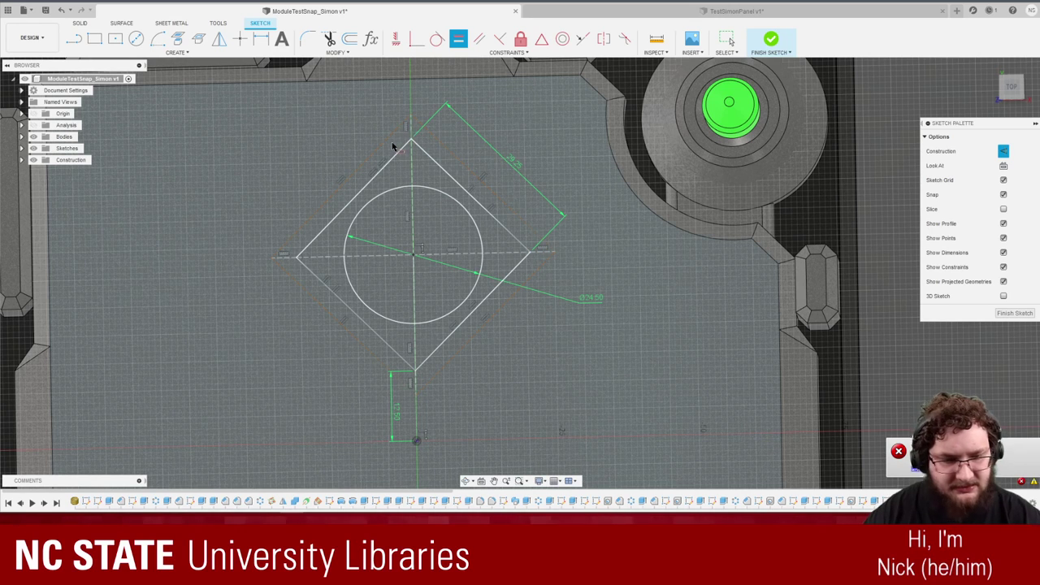
key("Escape")
left_click_drag(556, 251, 565, 284)
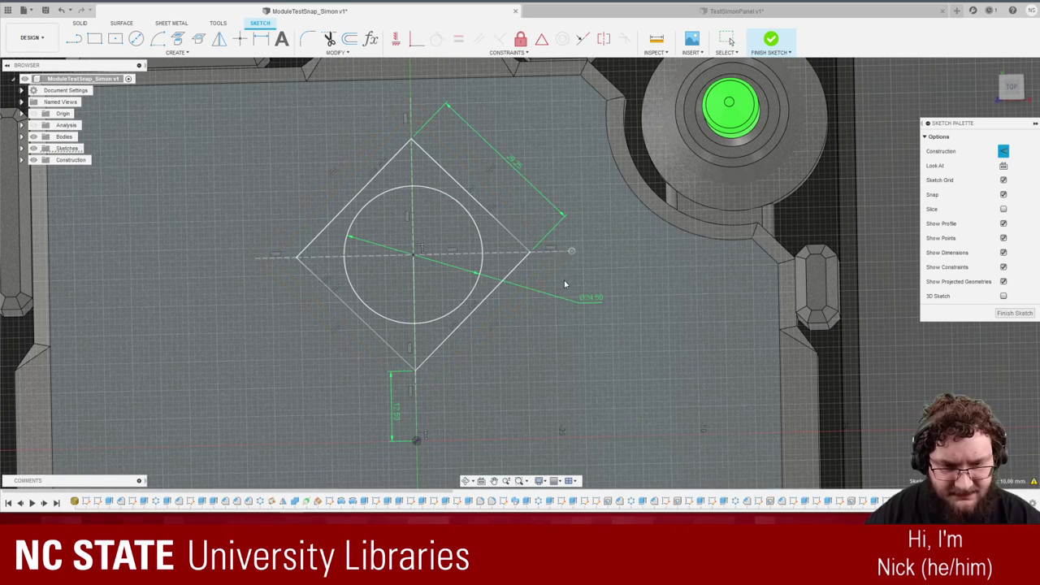
key("Escape")
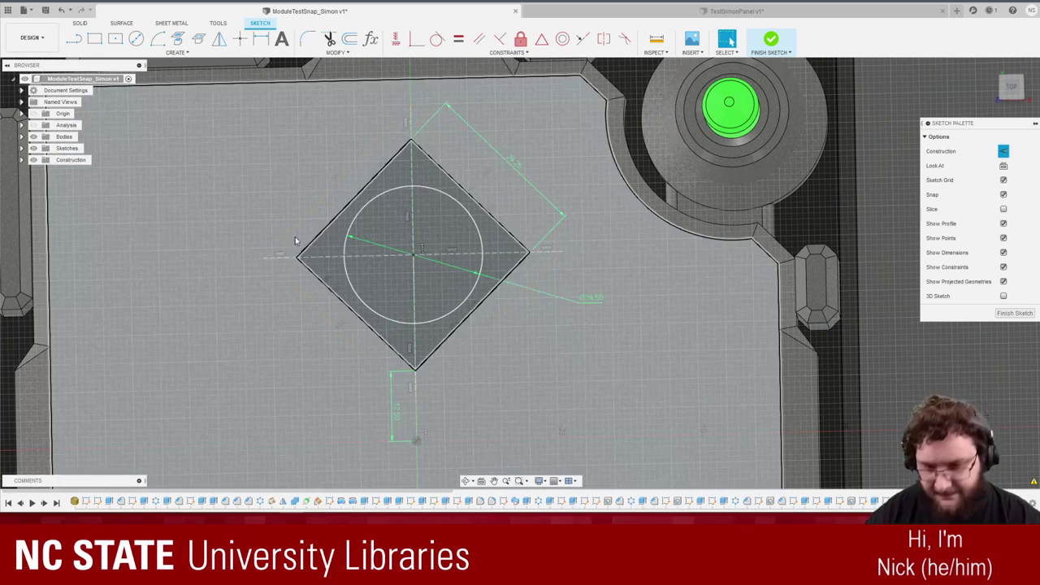
Dimension the outer construction diamond's width between its opposite upper-left and lower-right sides at 33 mm.
key("d")
left_click(308, 211)
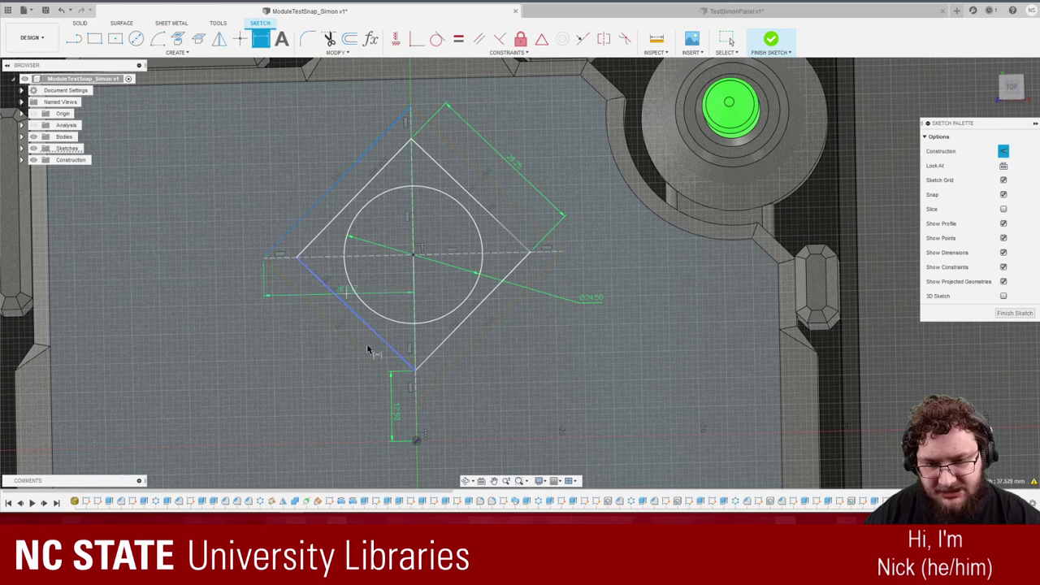
left_click(449, 370)
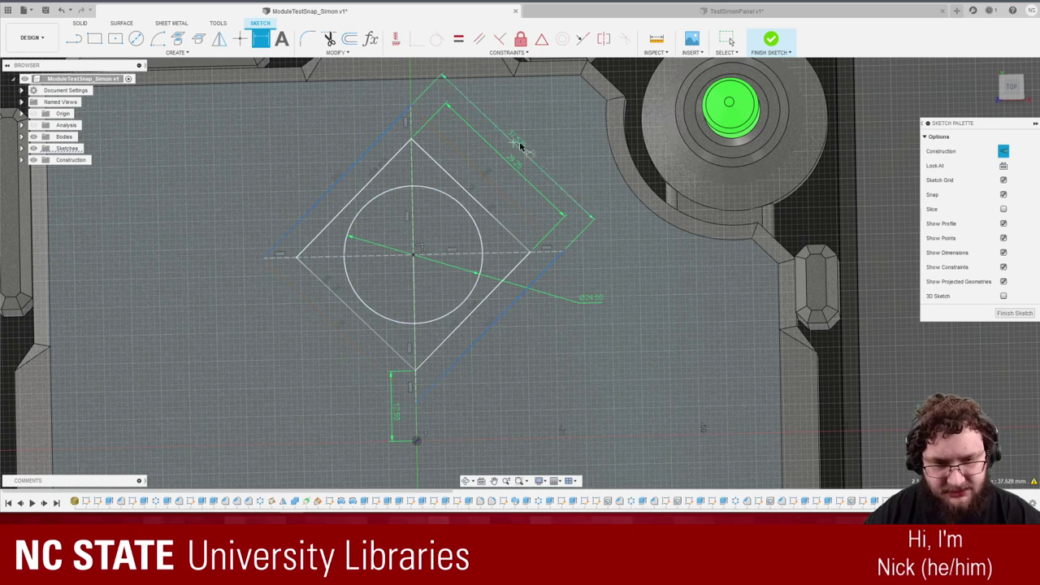
left_click(525, 146)
type("33")
key("Return")
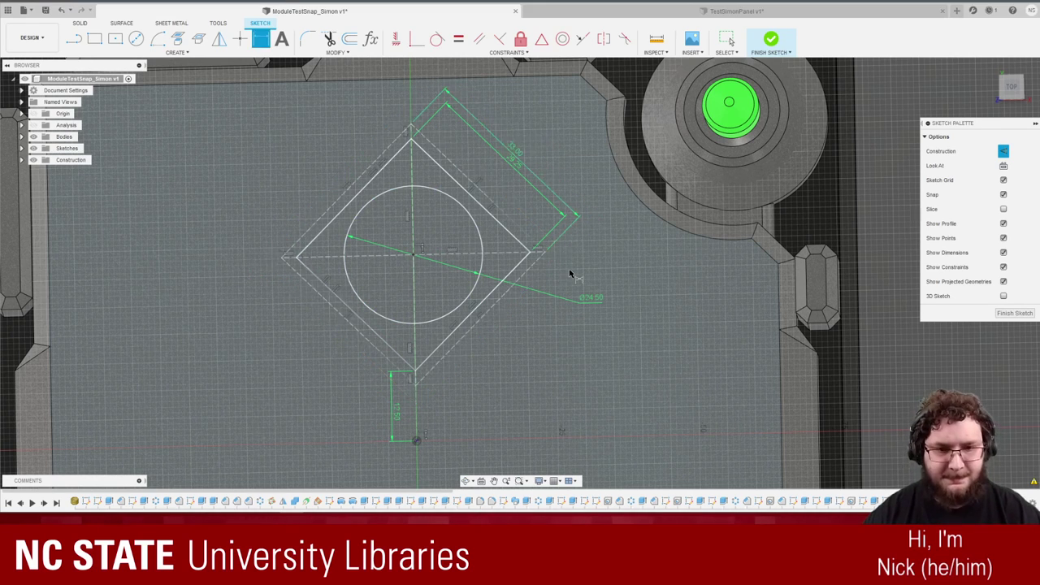
key("Escape")
Circular-pattern the inner diamond and its circle fully around the sketch origin with a quantity of 4.
scroll(544, 243, "down", 3)
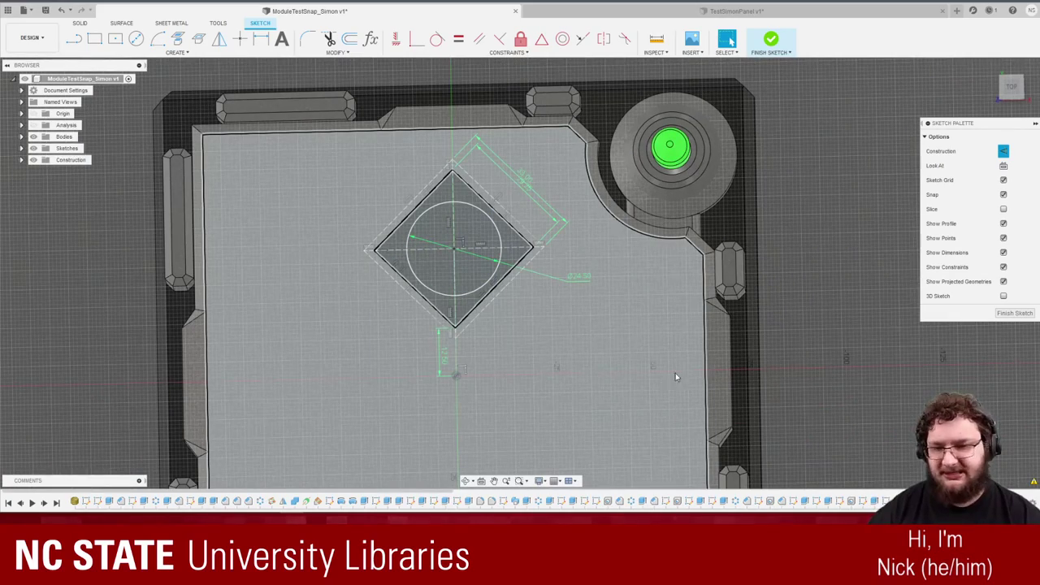
scroll(455, 301, "down", 2)
scroll(528, 308, "up", 4)
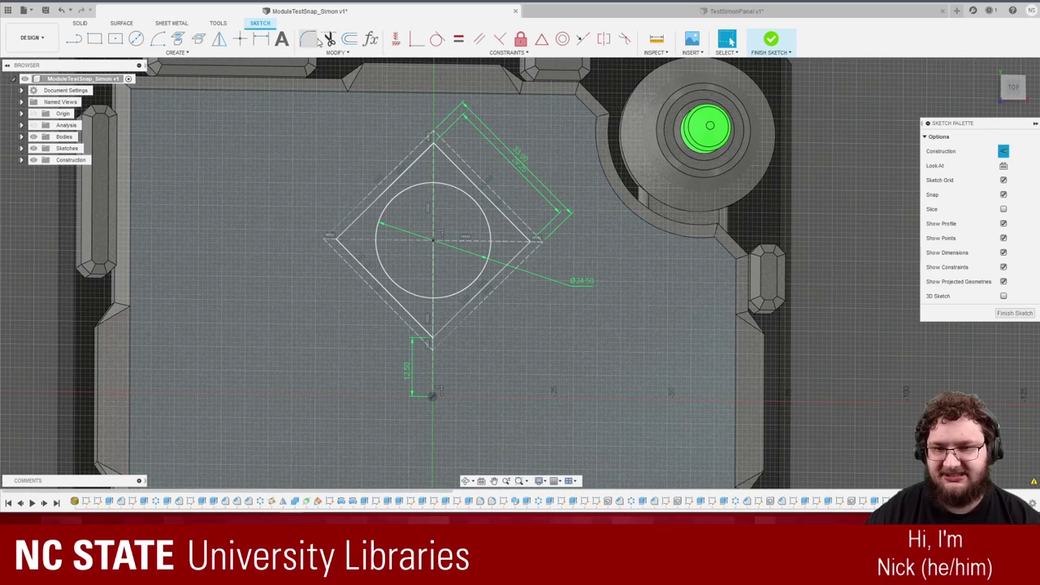
left_click(185, 54)
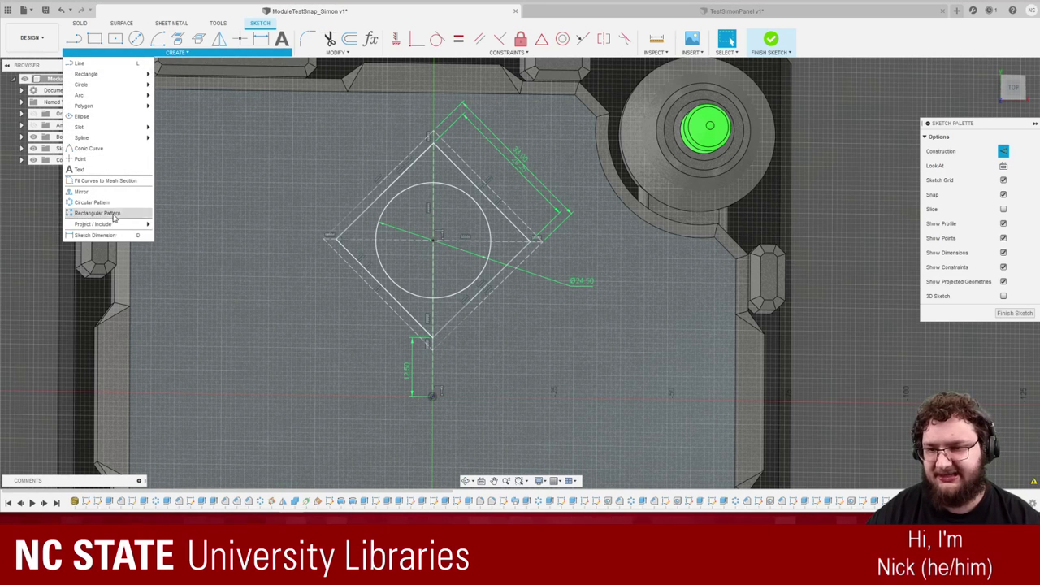
left_click(92, 202)
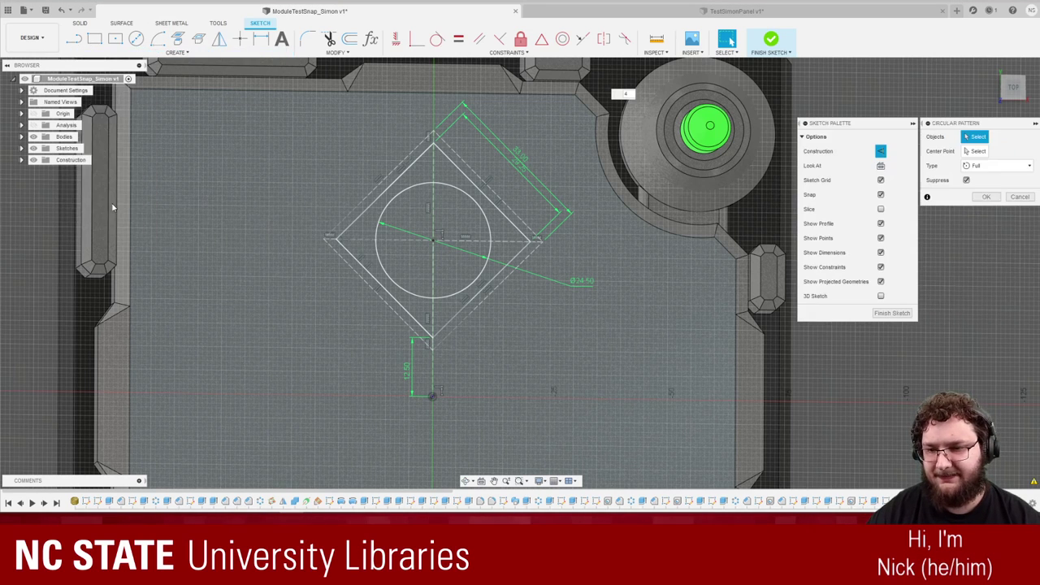
left_click(452, 159)
left_click(416, 165)
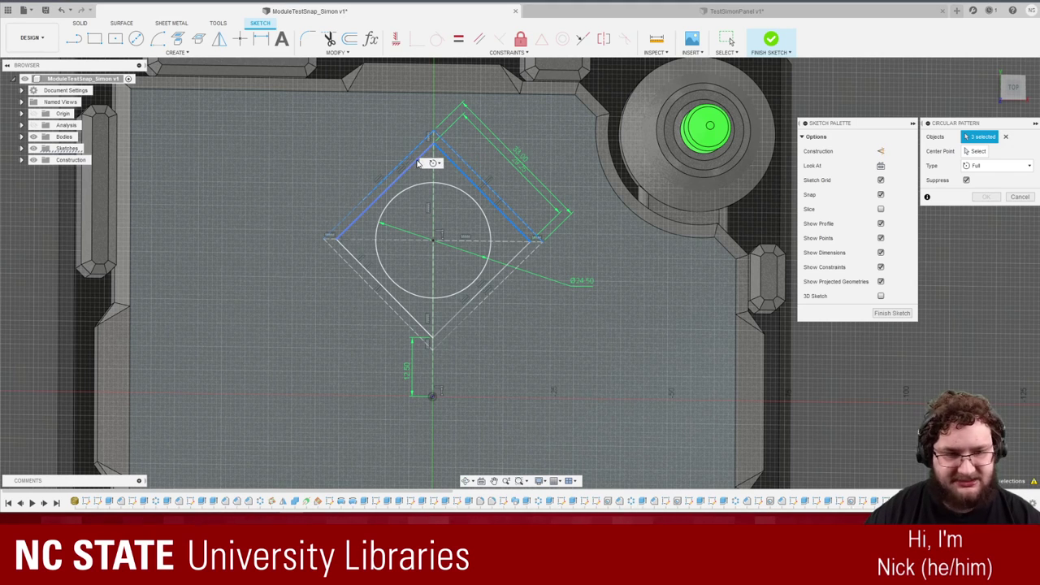
left_click(417, 162)
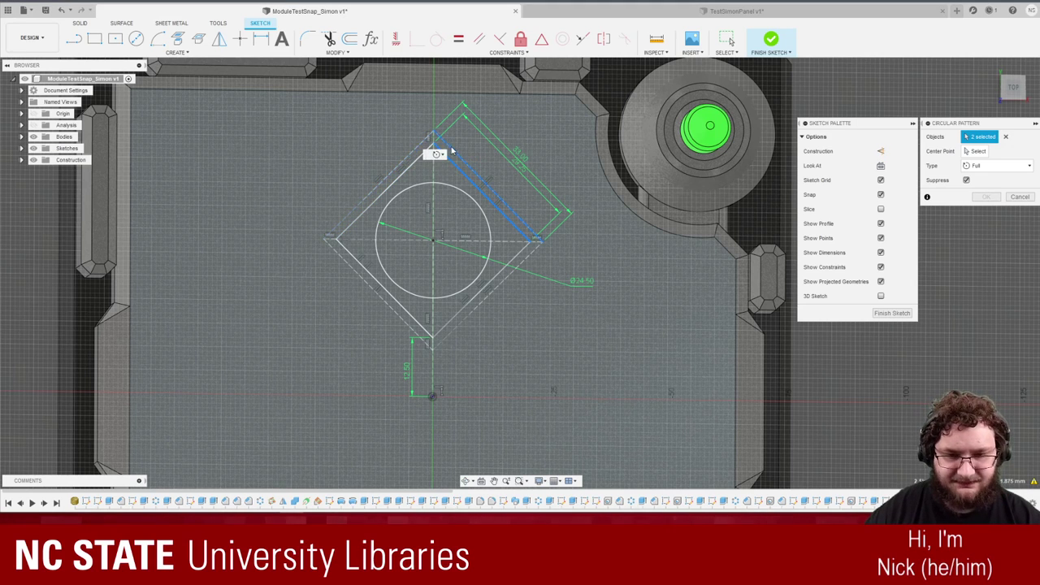
left_click(369, 274)
left_click(446, 299)
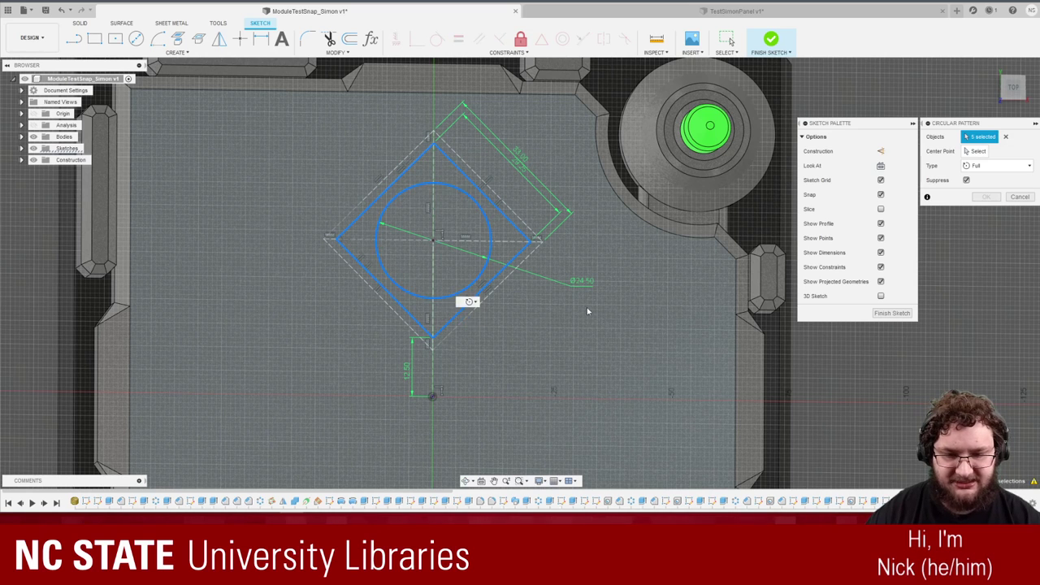
scroll(449, 418, "down", 2)
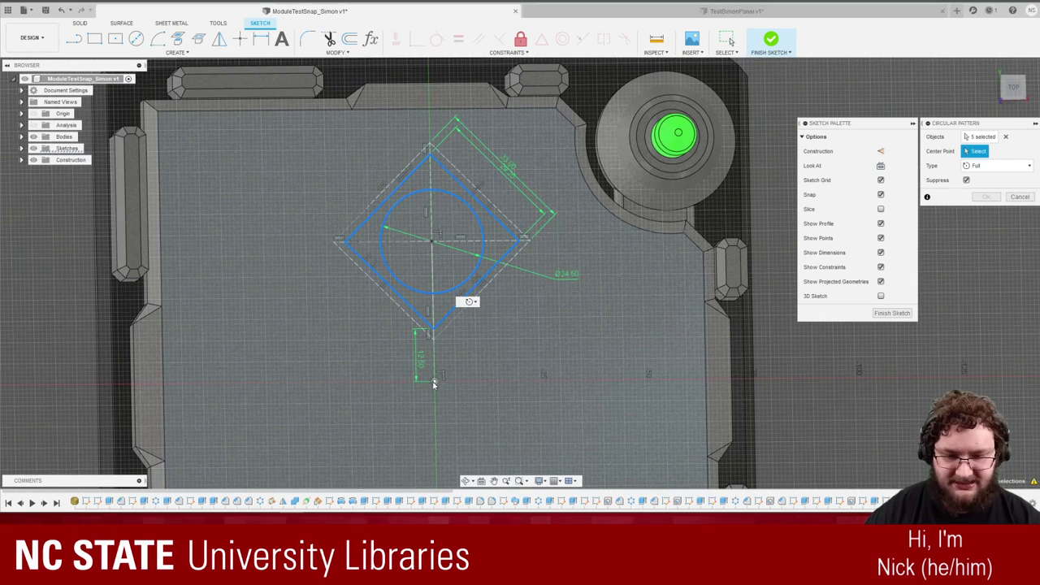
left_click(434, 381)
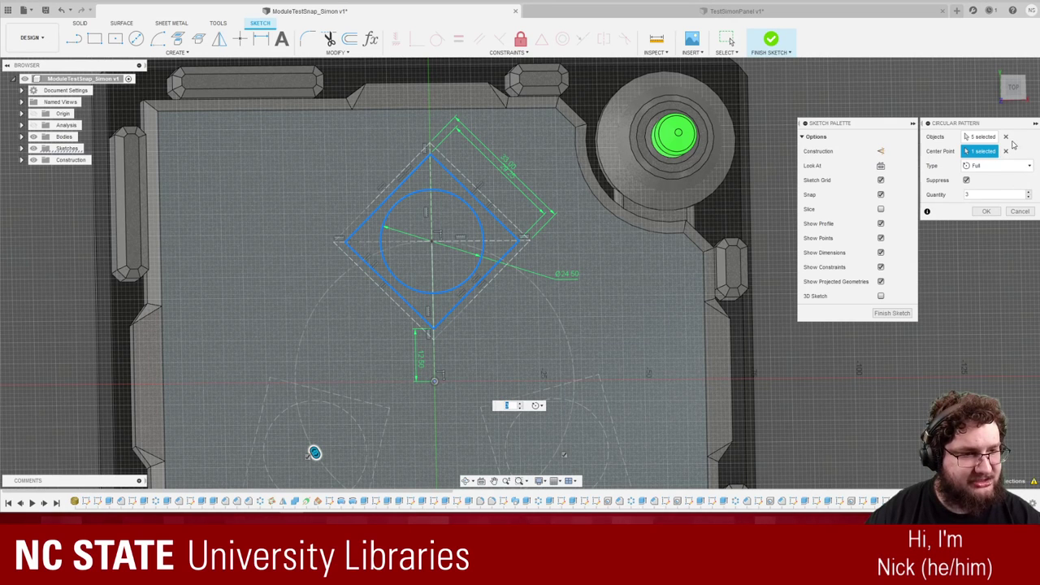
left_click(987, 212)
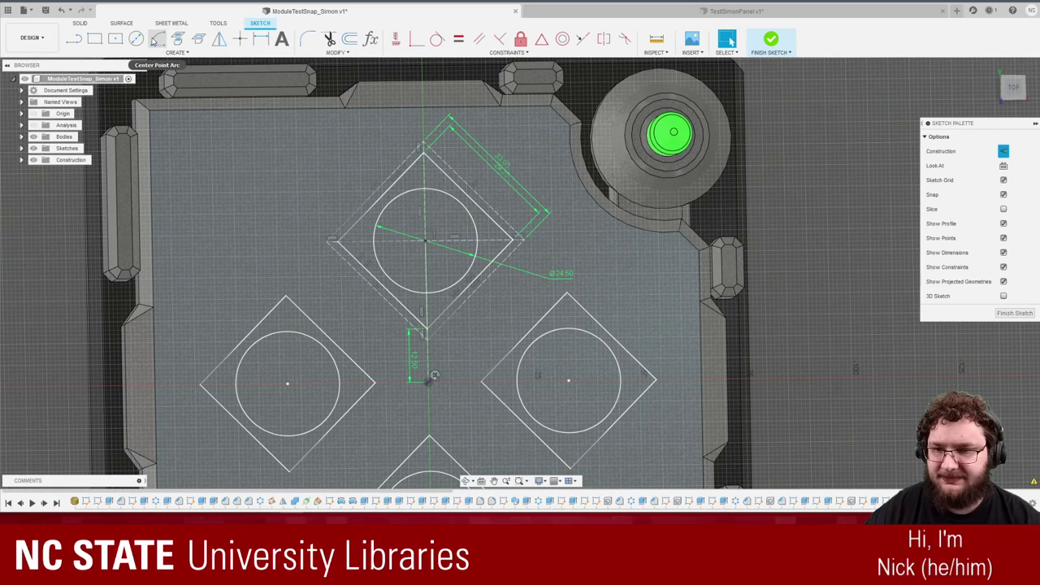
Circular-pattern the four sides of the outer construction diamond fully around the sketch origin with a quantity of 4.
left_click(176, 52)
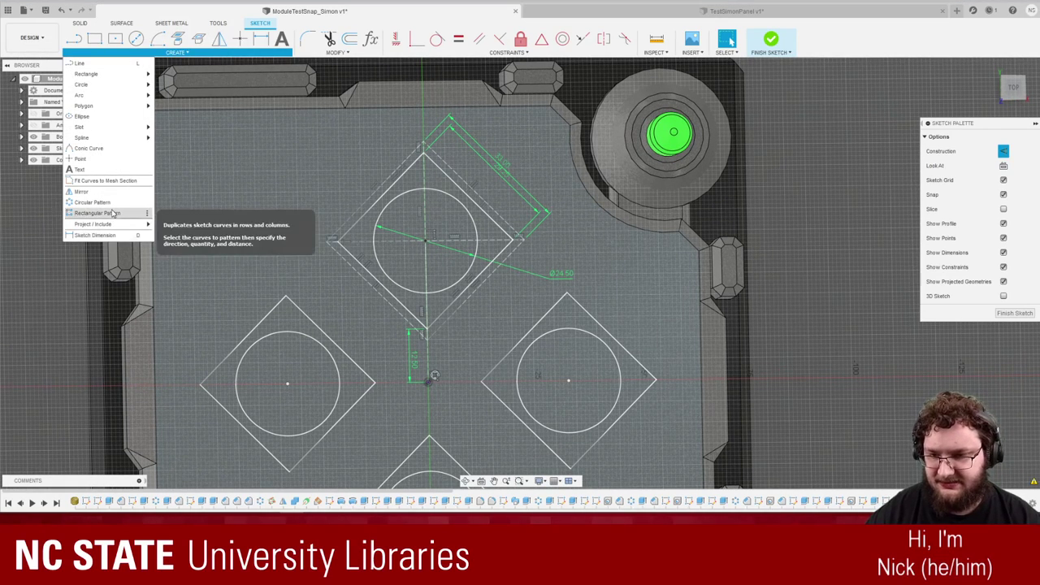
left_click(97, 203)
scroll(520, 184, "up", 1)
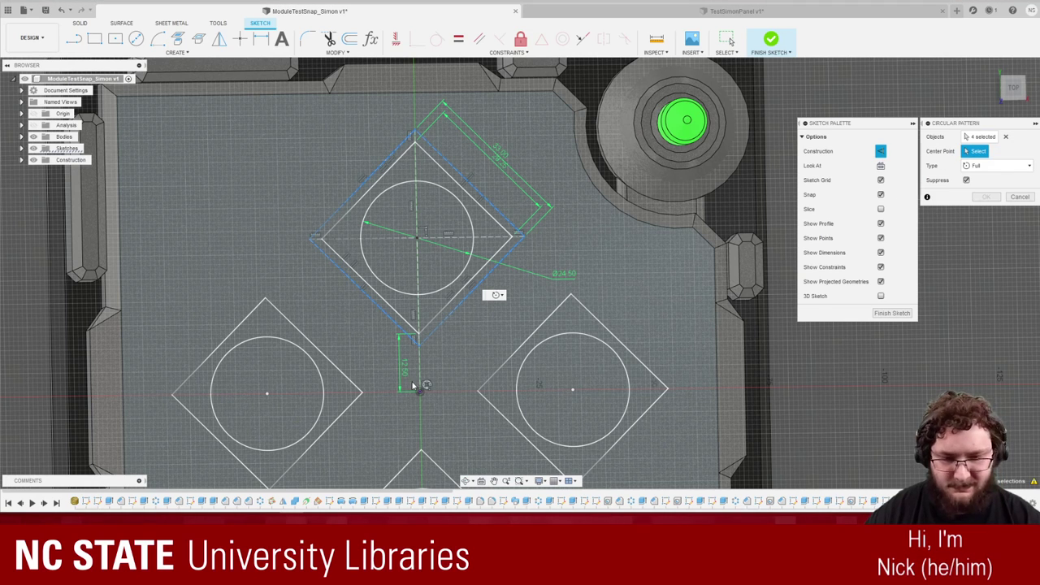
left_click(421, 393)
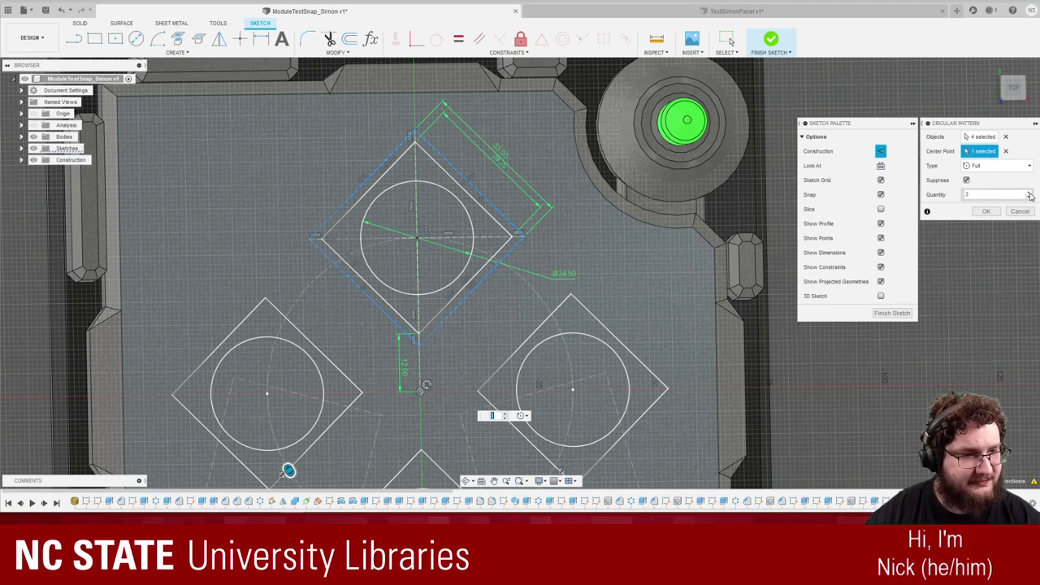
left_click(998, 211)
Hide the Mount body and look over the four-button layout on the module face.
scroll(797, 257, "down", 5)
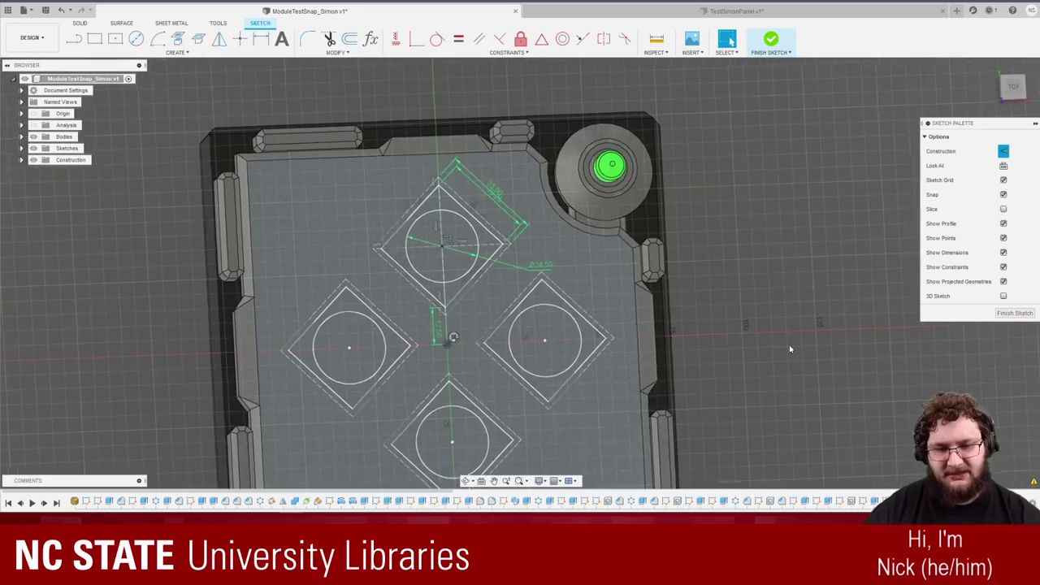
scroll(783, 366, "up", 3)
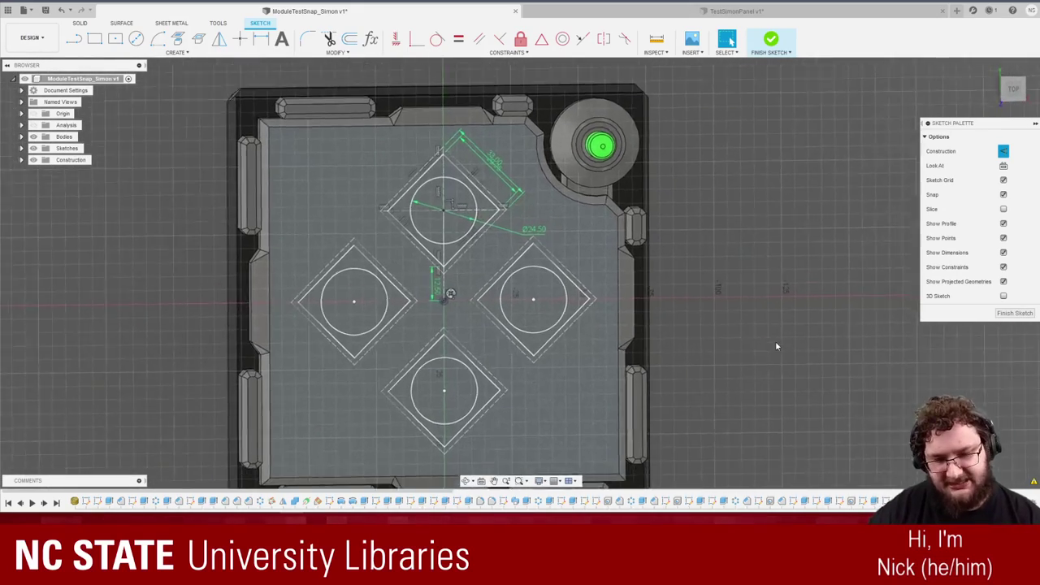
scroll(635, 365, "up", 2)
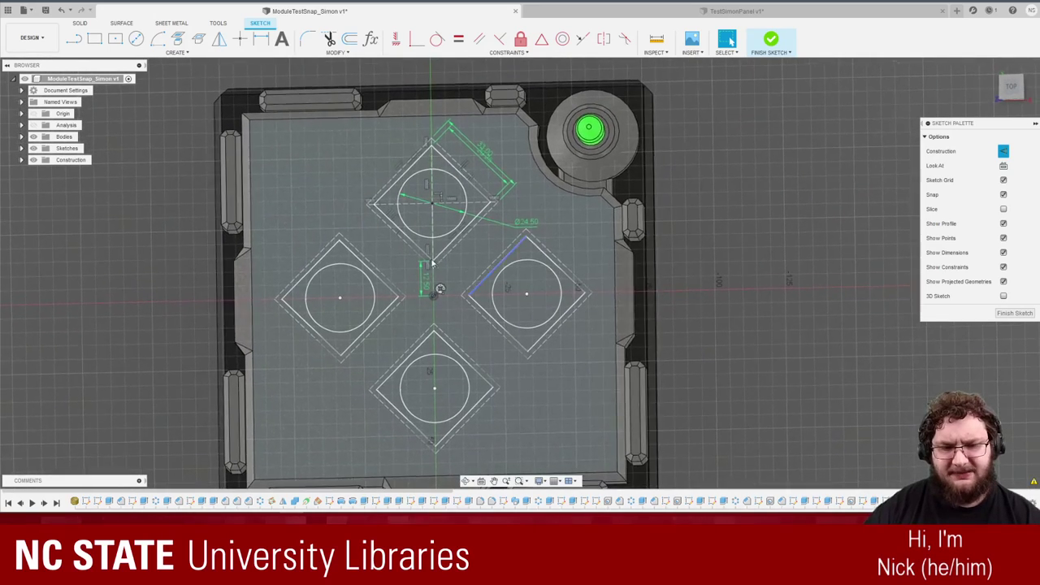
left_click(22, 137)
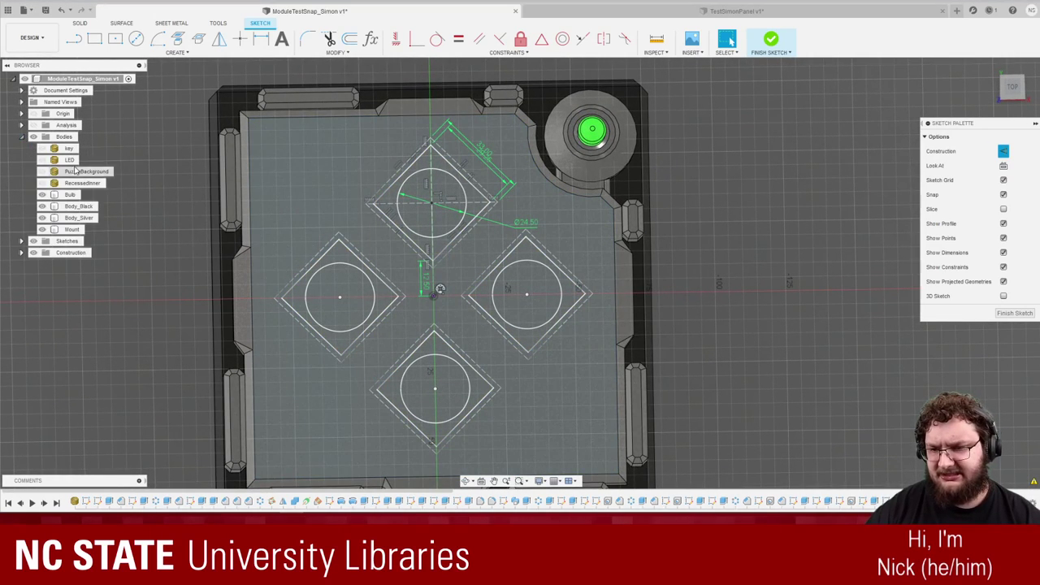
left_click(42, 230)
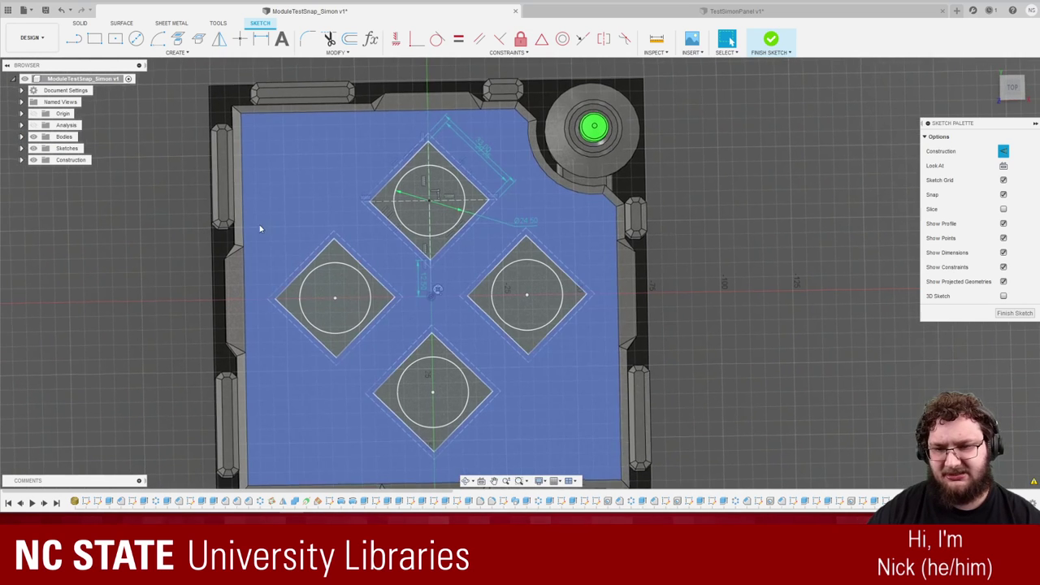
scroll(738, 288, "down", 2)
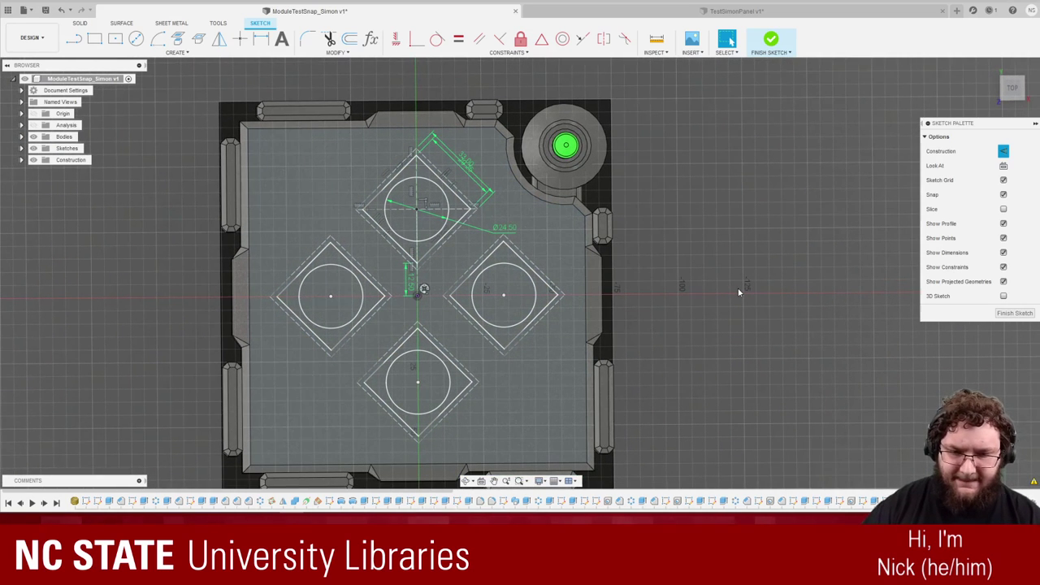
scroll(739, 292, "up", 2)
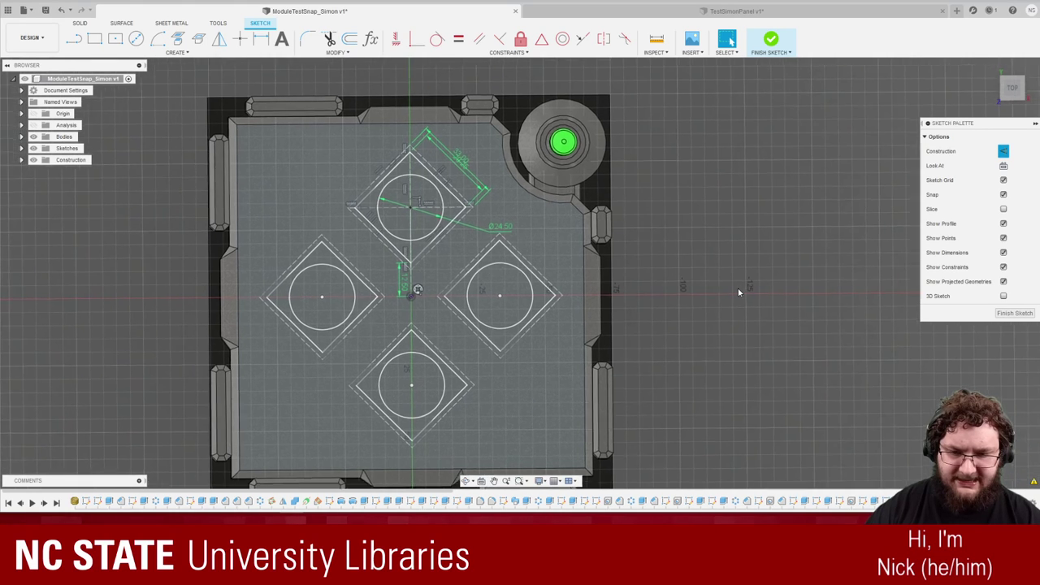
scroll(390, 203, "up", 1)
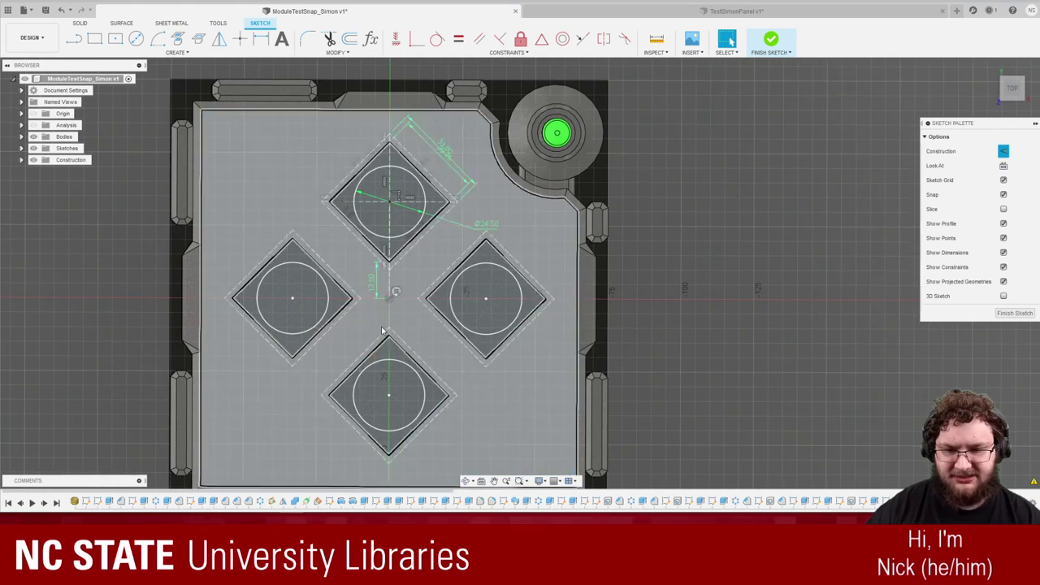
Set the distance from the upper inner diamond's lower corner to the sketch origin to 12 mm.
scroll(370, 294, "up", 1)
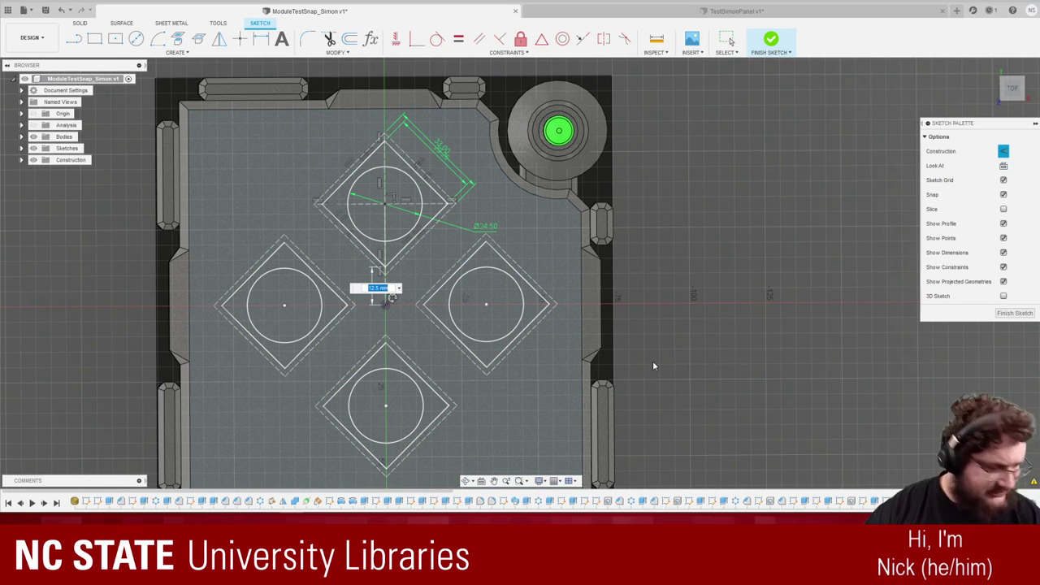
type("12")
key("Return")
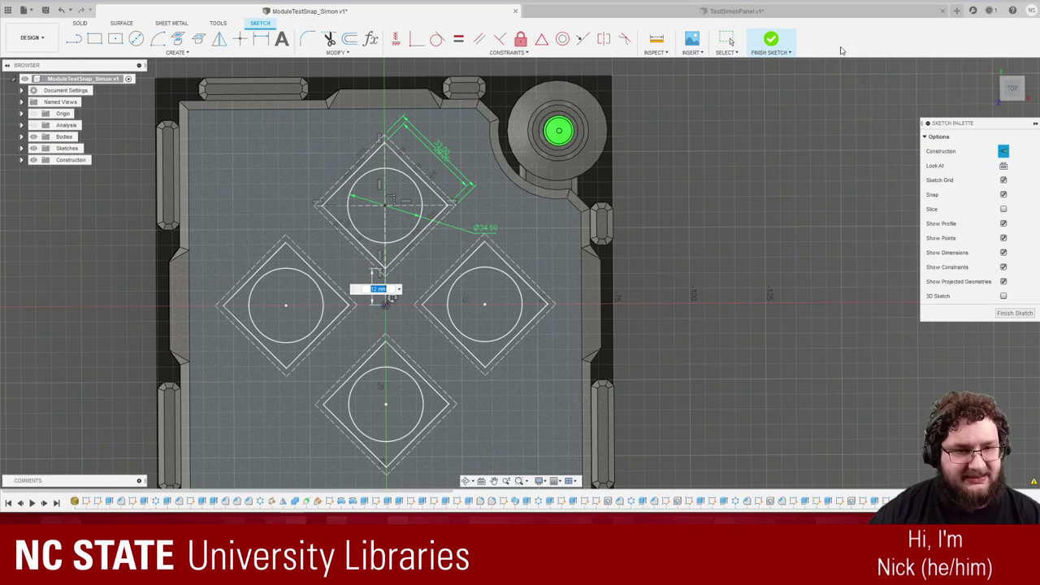
Switch to TestSimonPanel and measure the distance between the facing inner corners of two opposite diamonds.
left_click(822, 11)
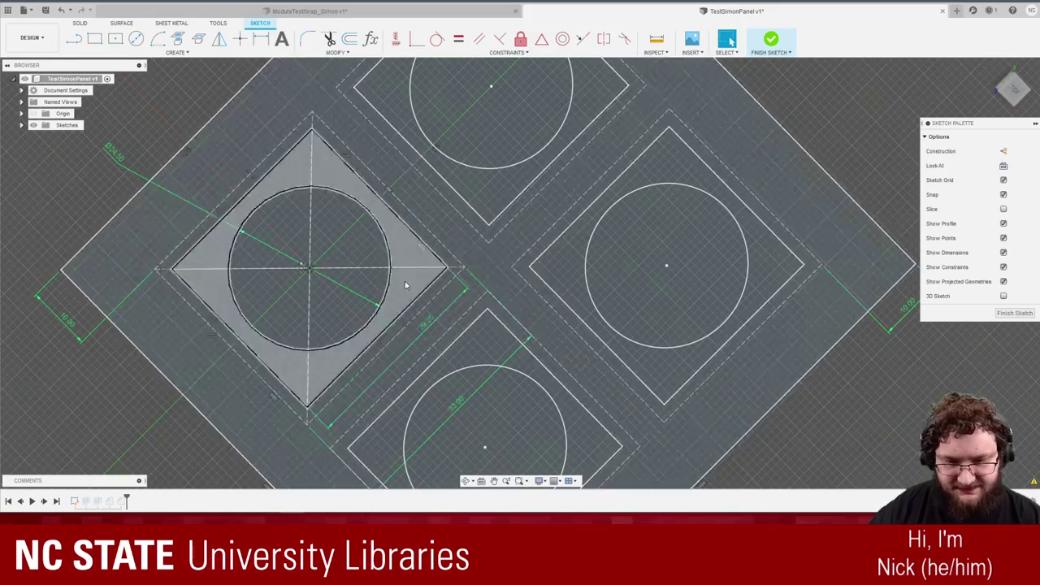
scroll(365, 291, "down", 5)
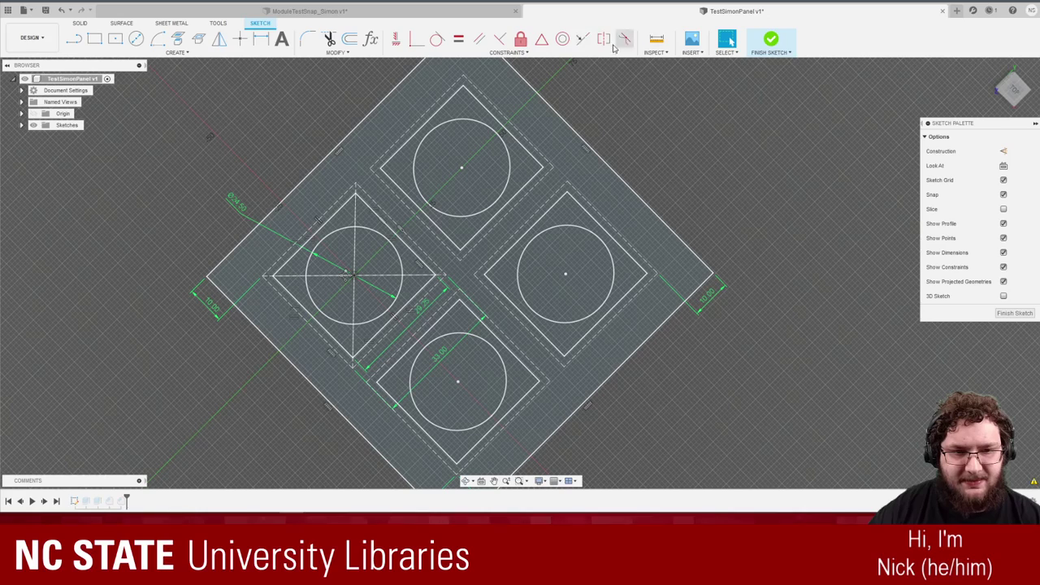
left_click(656, 39)
scroll(469, 258, "up", 3)
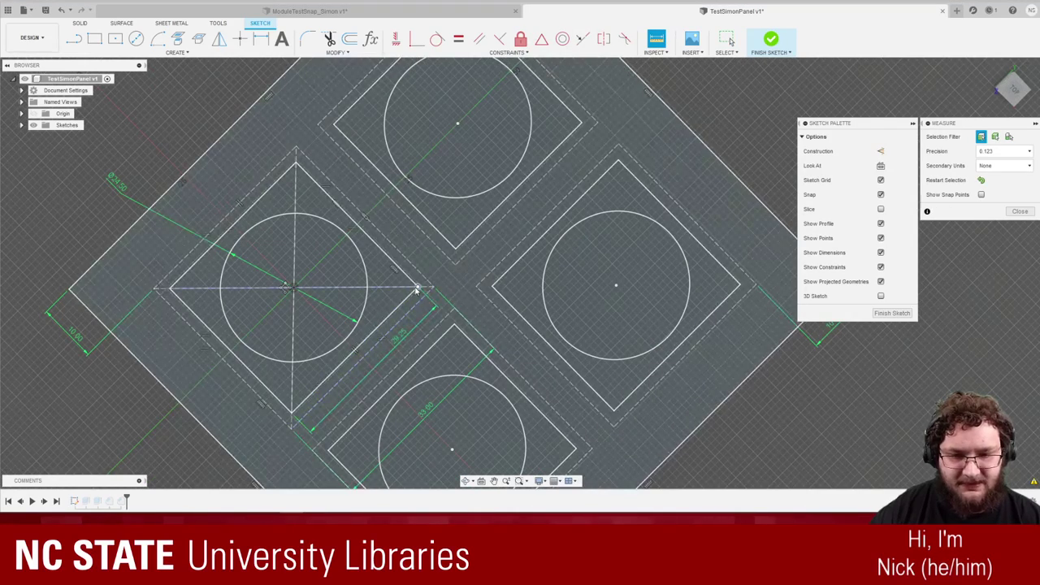
left_click(417, 289)
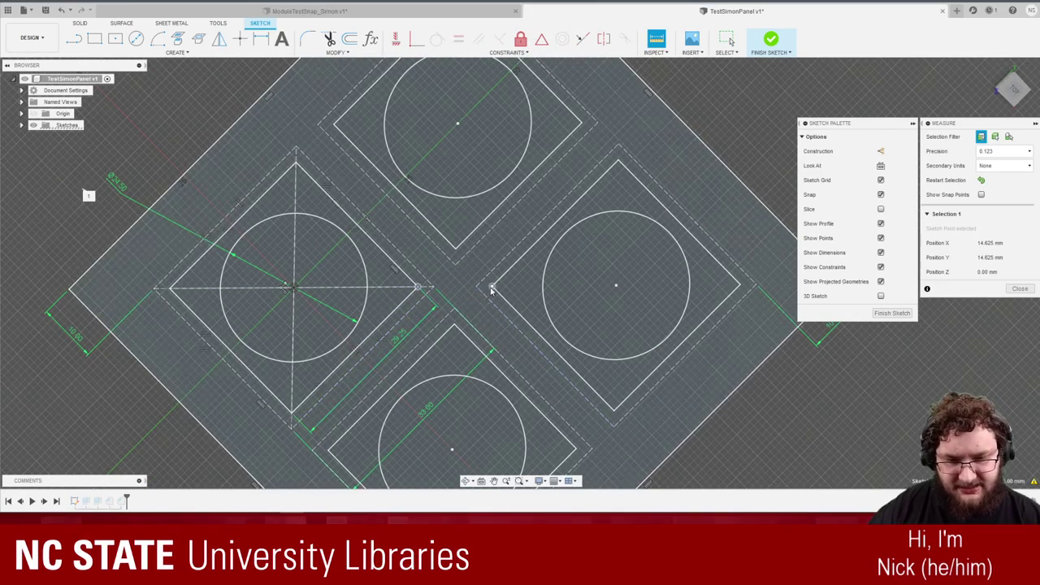
left_click(493, 287)
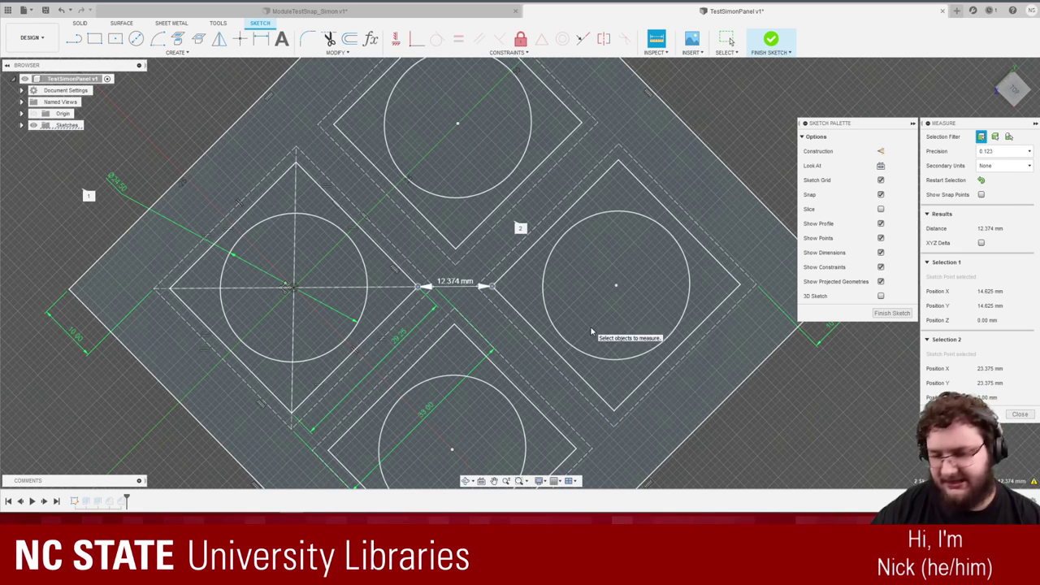
key("Escape")
Return to ModuleTestSnap_Simon and set the distance from the upper inner diamond's lower corner to the sketch origin to 6 mm.
left_click(338, 11)
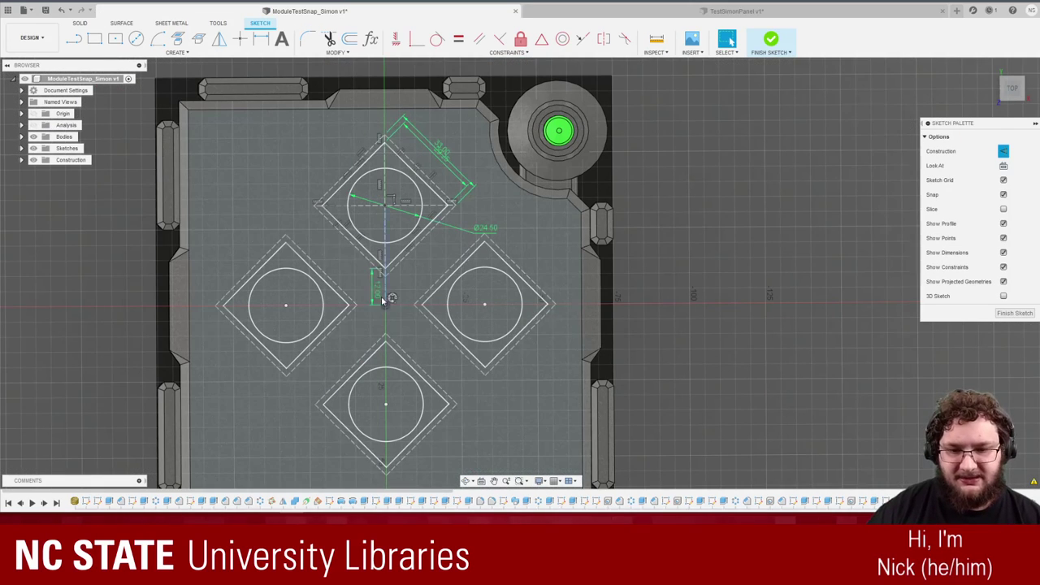
left_click(374, 297)
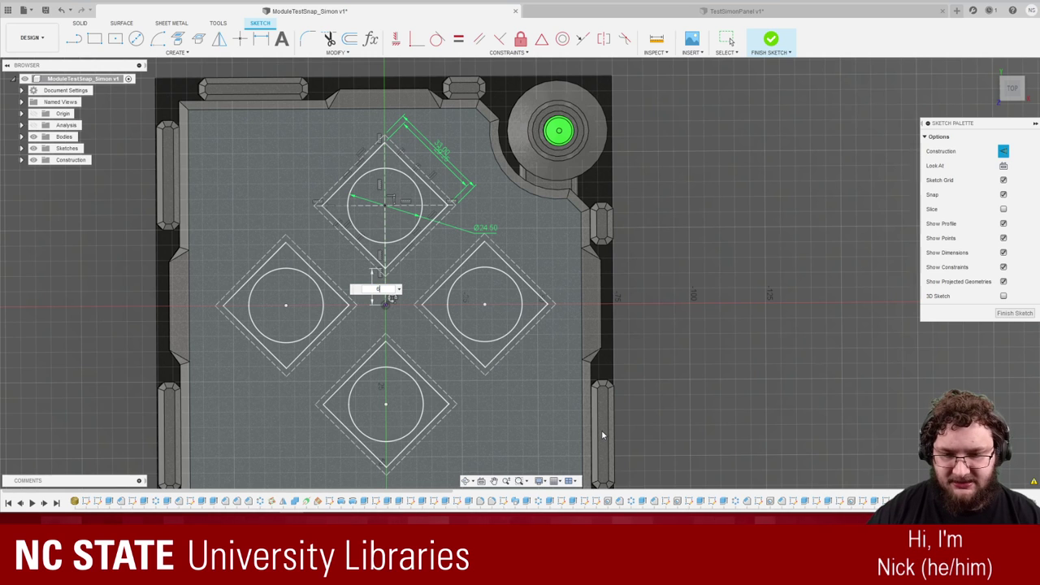
key("Return")
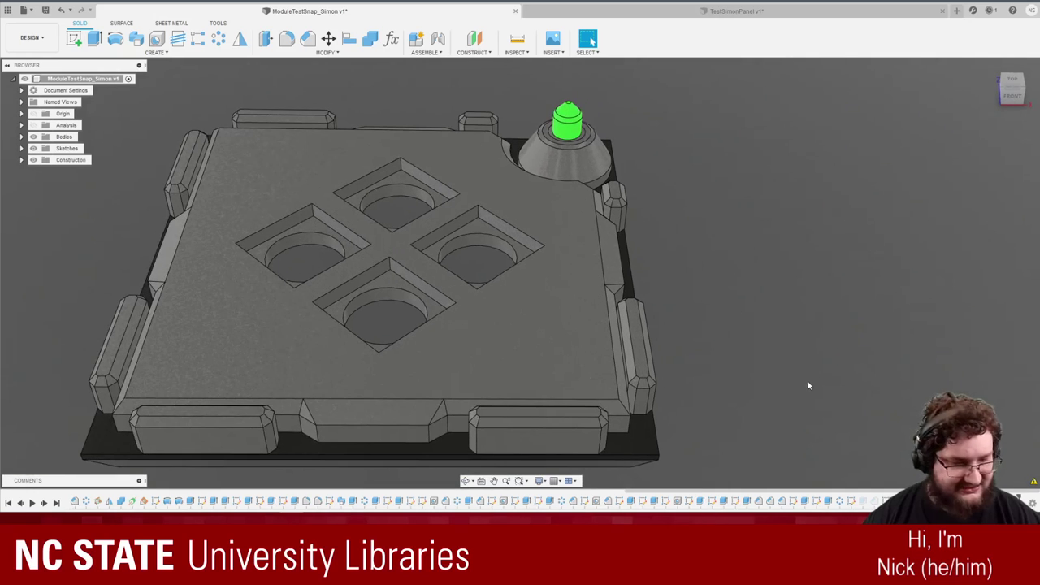
Show the four-button layout sketch, Sketch34, and roll the timeline forward past the diamond pocket and circular hole cuts.
middle_click_drag(808, 382, 832, 349, "shift")
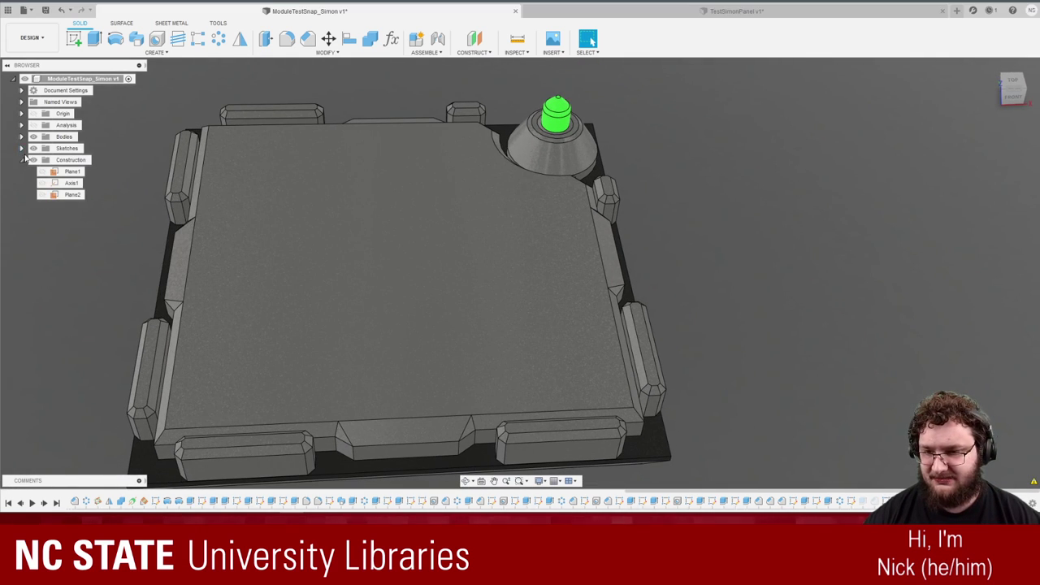
left_click(21, 148)
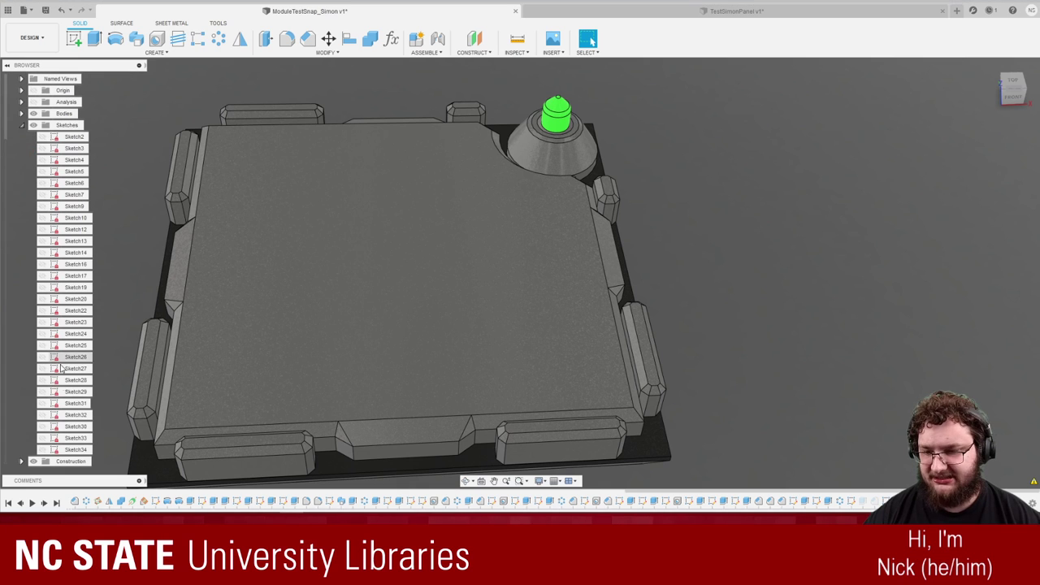
left_click(43, 449)
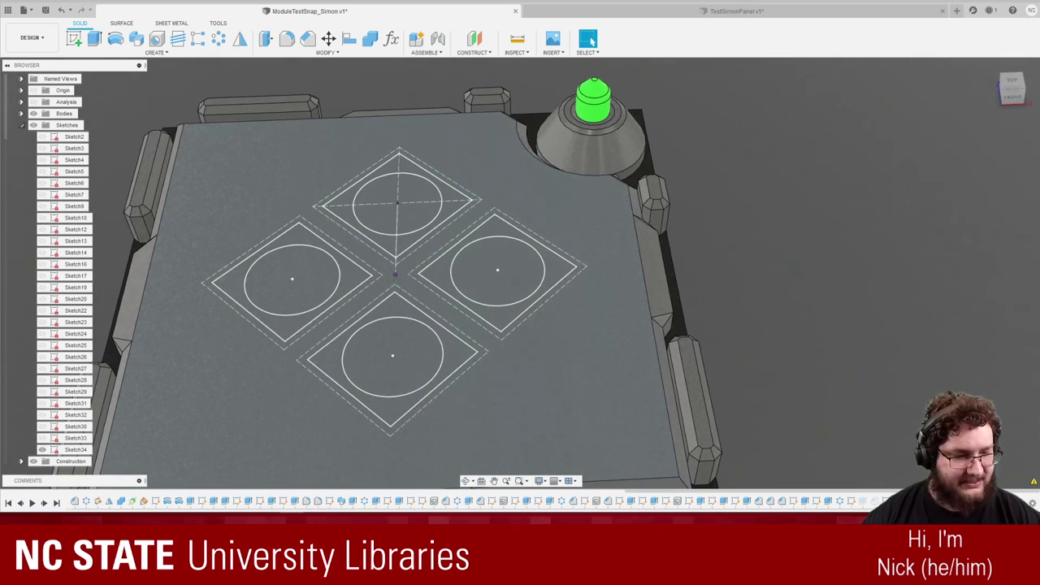
mouse_move(805, 325)
middle_mouse_down("shift")
mouse_move(802, 355)
mouse_move(773, 351)
middle_mouse_up("shift")
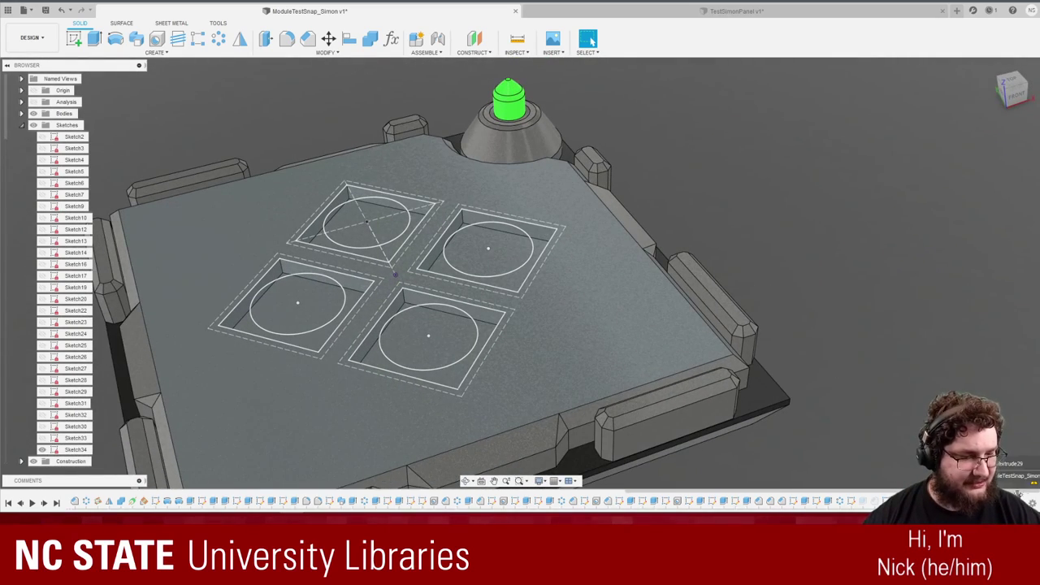
left_click_drag(1018, 494, 1020, 494)
middle_click_drag(850, 350, 851, 351, "shift")
scroll(338, 319, "down", 4)
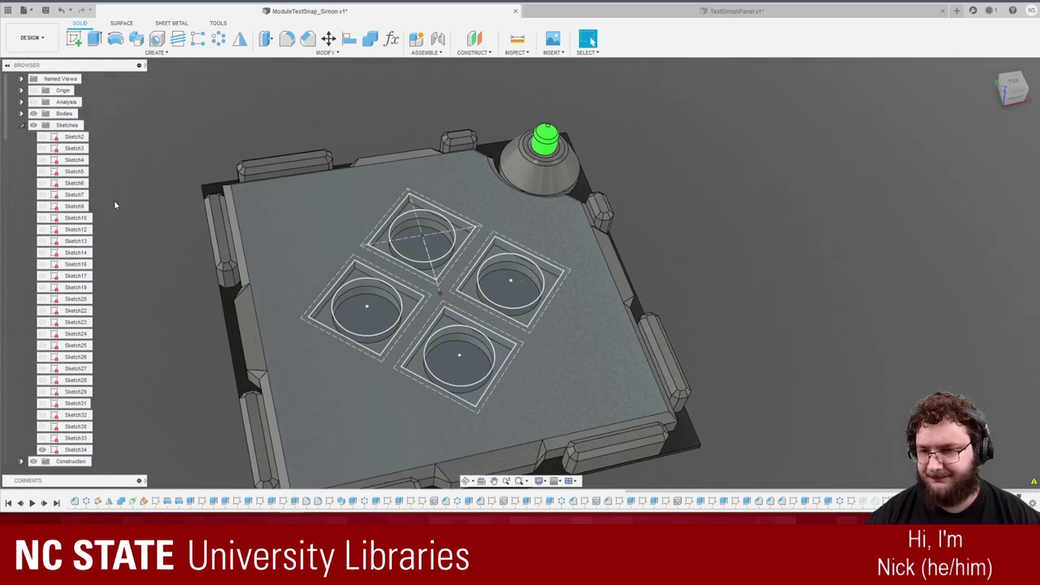
Hide the four-button layout sketch and examine the stepped diamond pockets and circular holes in the module face.
left_click(42, 450)
left_click(21, 129)
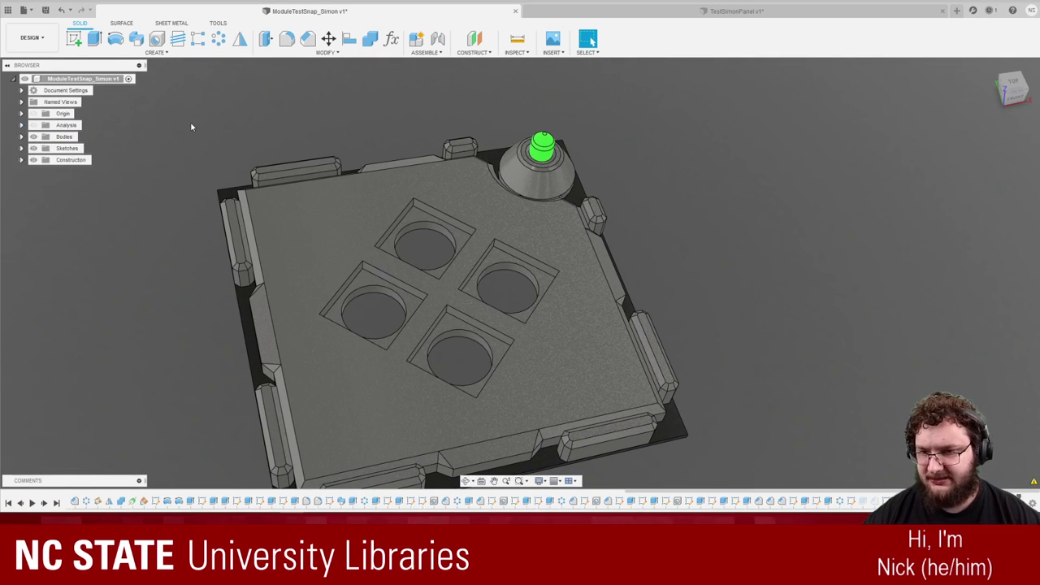
middle_click_drag(455, 366, 480, 268, "shift")
scroll(464, 290, "up", 5)
scroll(456, 315, "up", 2)
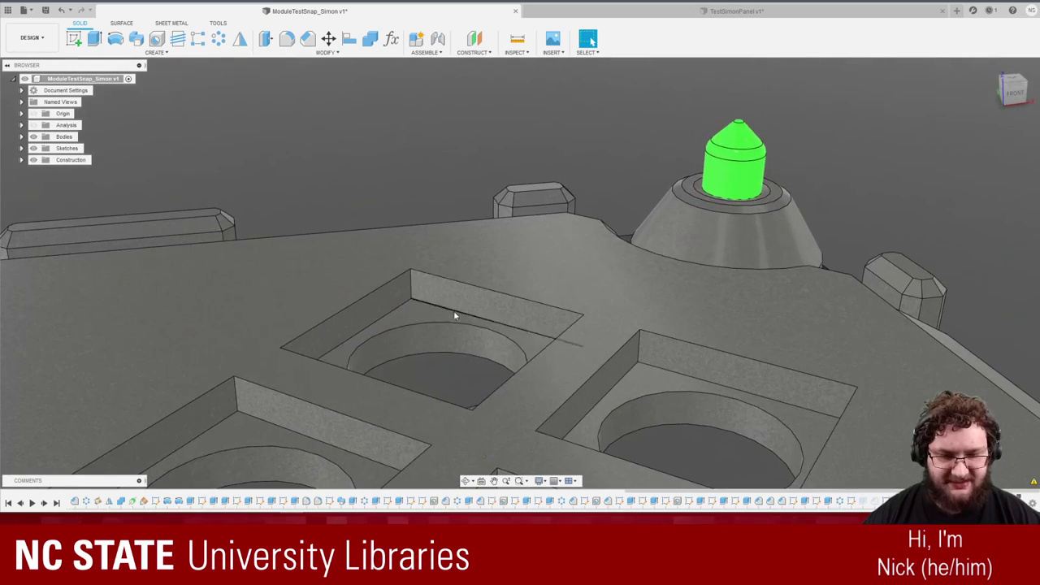
middle_click_drag(453, 336, 786, 359, "shift")
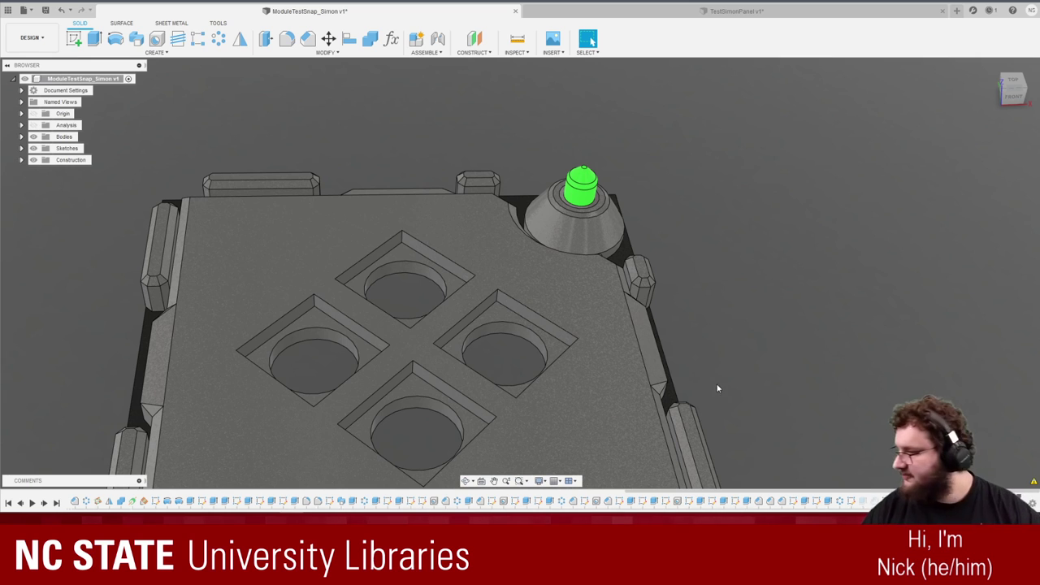
middle_click_drag(715, 297, 710, 340, "shift")
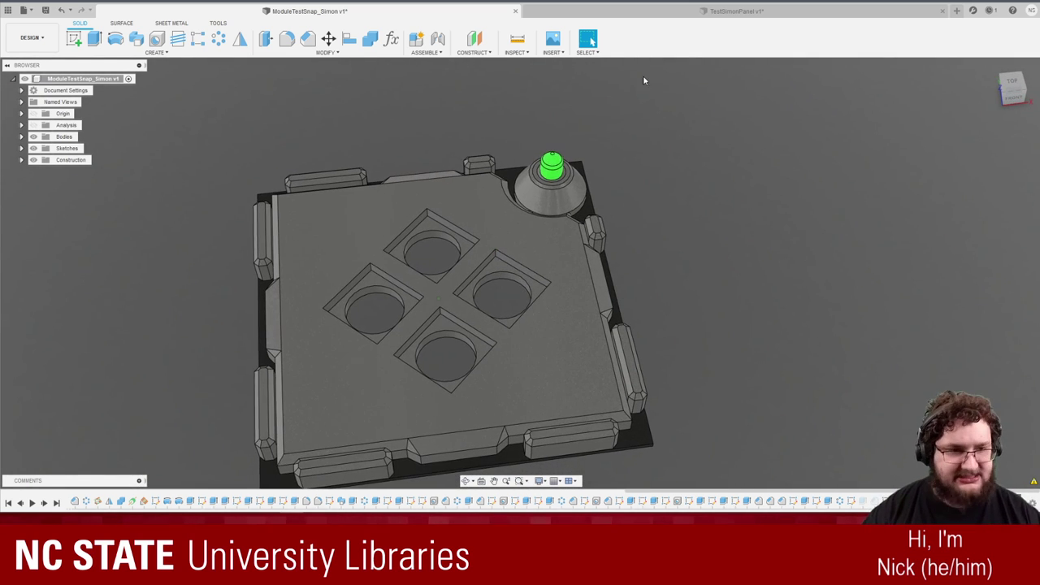
Switch to TestSimonPanel and roll its timeline forward to the end, past both chamfer features.
left_click(735, 10)
scroll(246, 411, "down", 2)
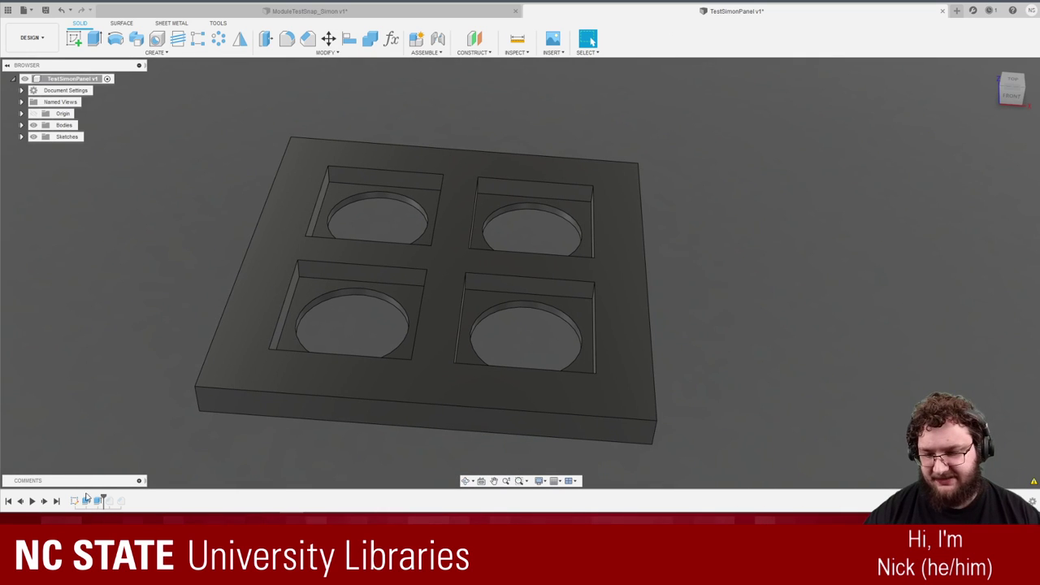
left_click_drag(104, 497, 126, 497)
mouse_move(151, 250)
middle_mouse_down("shift")
mouse_move(139, 262)
mouse_move(172, 294)
mouse_move(190, 428)
middle_mouse_up("shift")
scroll(191, 428, "up", 1)
scroll(190, 427, "down", 1)
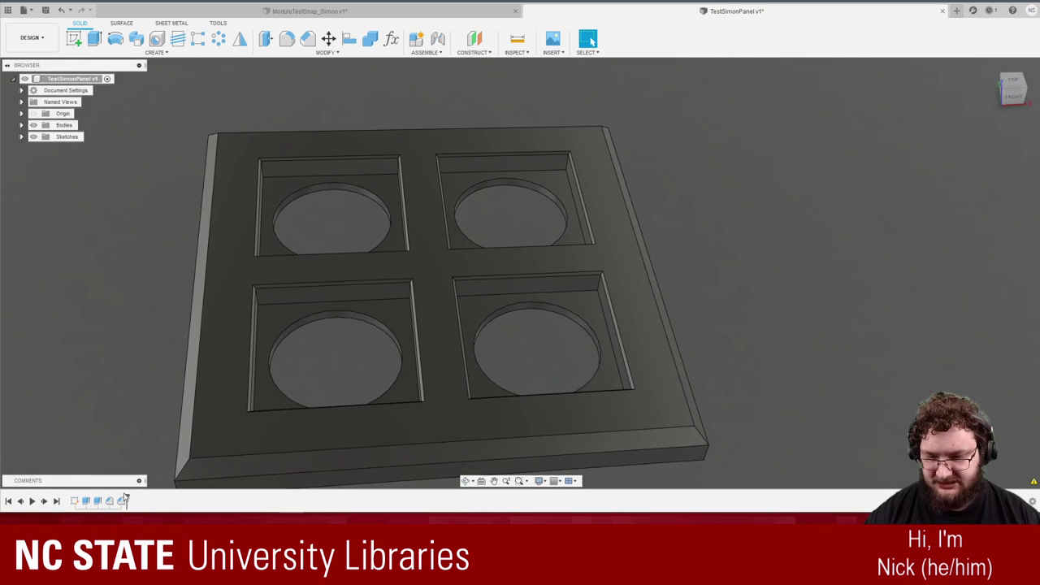
Check the settings of the panel's outer-edge chamfer and pocket-edge chamfer without changing them.
left_click(108, 501)
double_click(109, 501)
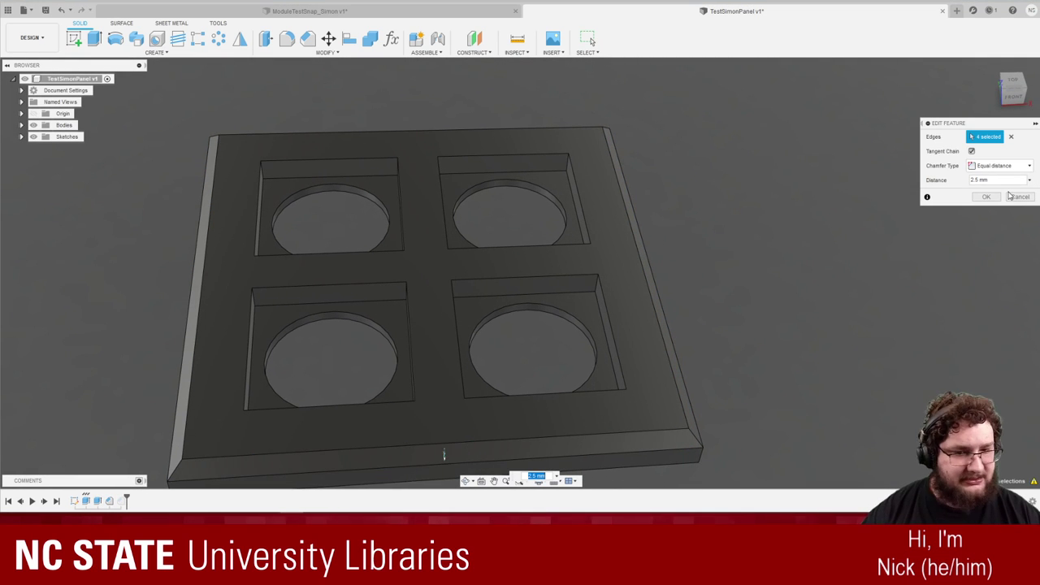
left_click(1018, 196)
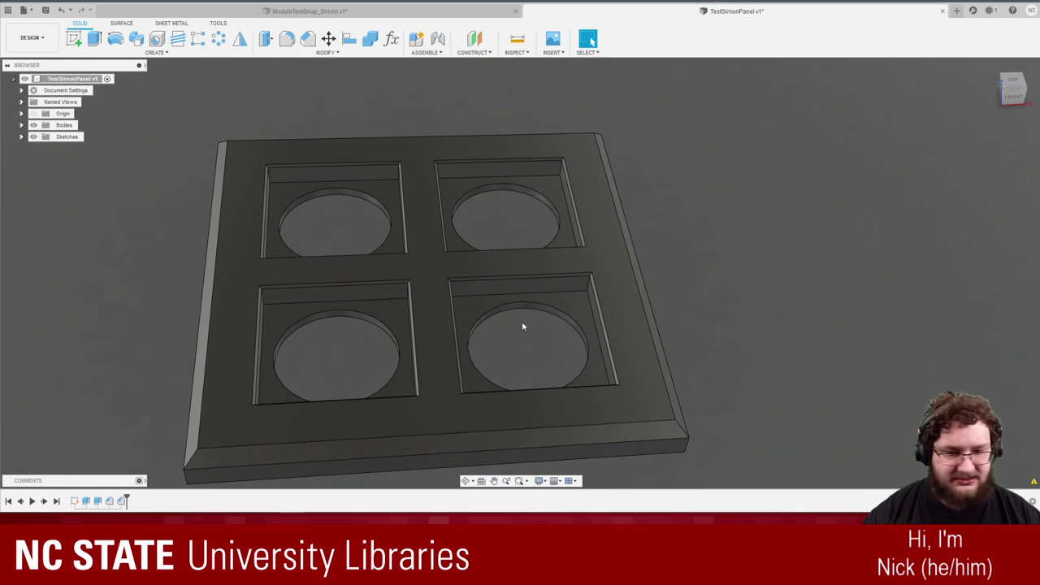
double_click(122, 502)
left_click(1018, 196)
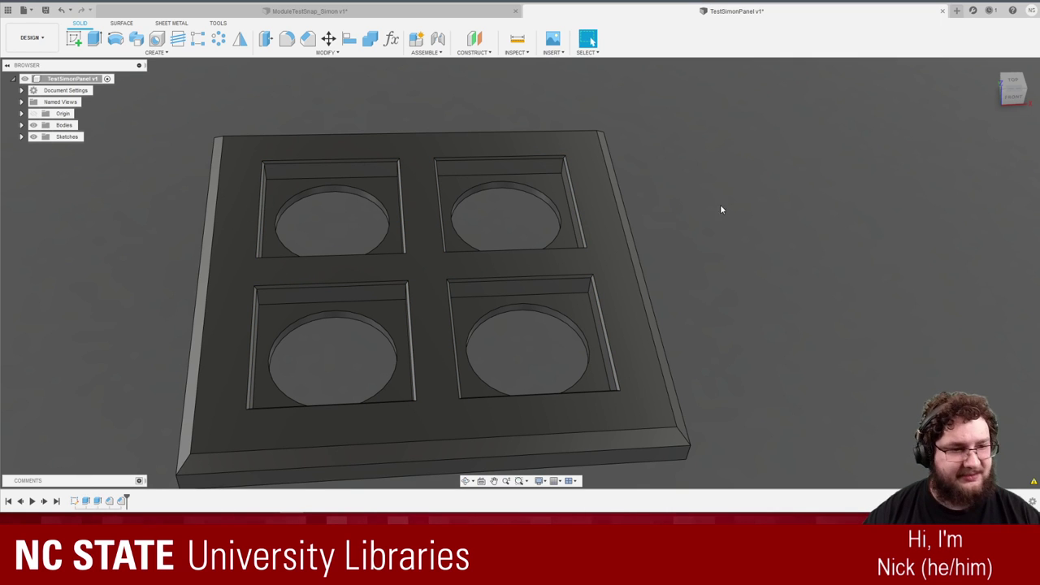
In ModuleTestSnap_Simon, apply an equal-distance chamfer to all 16 top edges of the four diamond pockets.
left_click(305, 11)
scroll(228, 155, "up", 3)
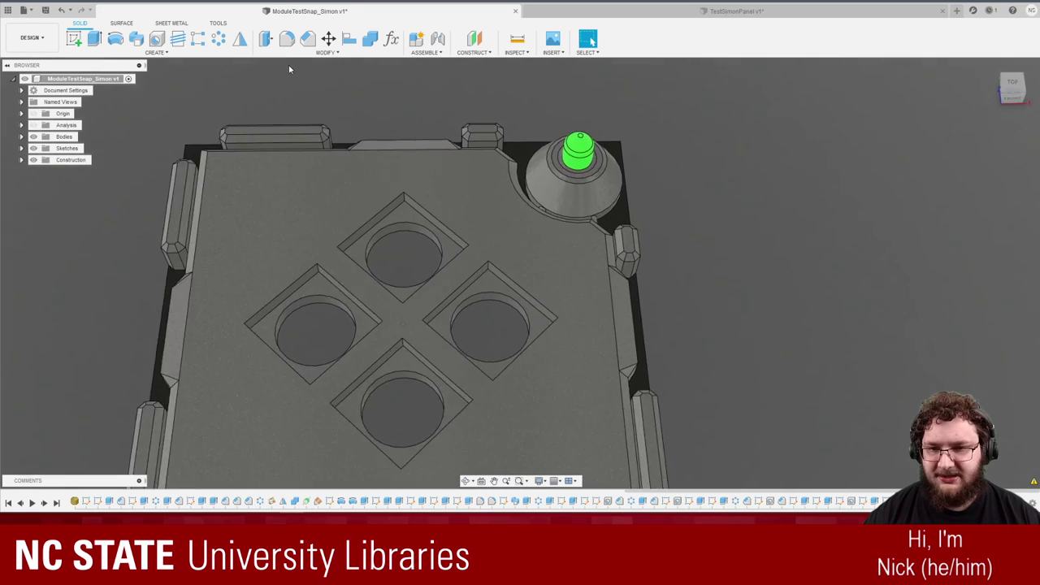
left_click(307, 39)
scroll(354, 217, "down", 2)
left_click(356, 216)
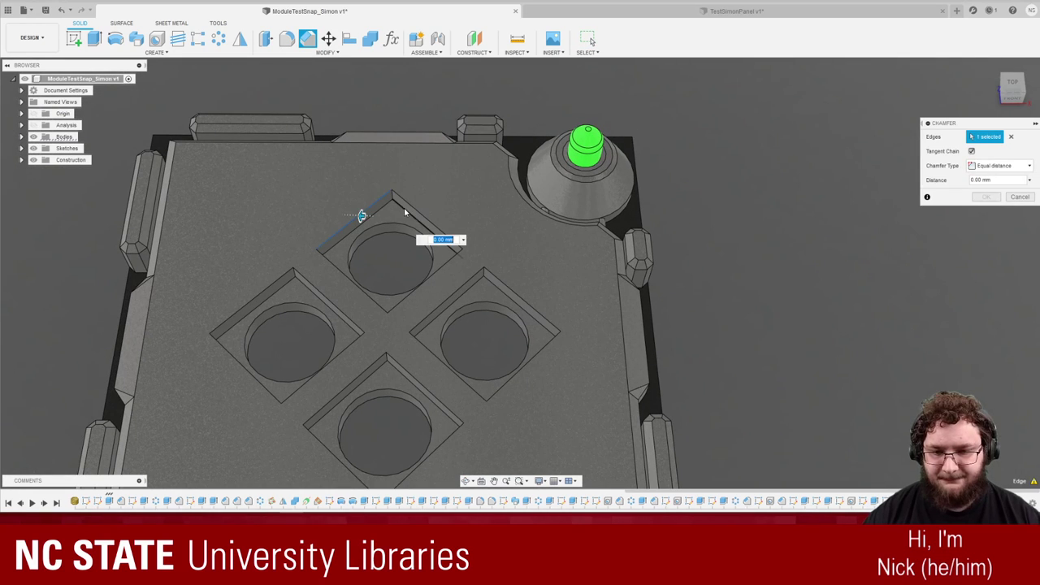
left_click(414, 208)
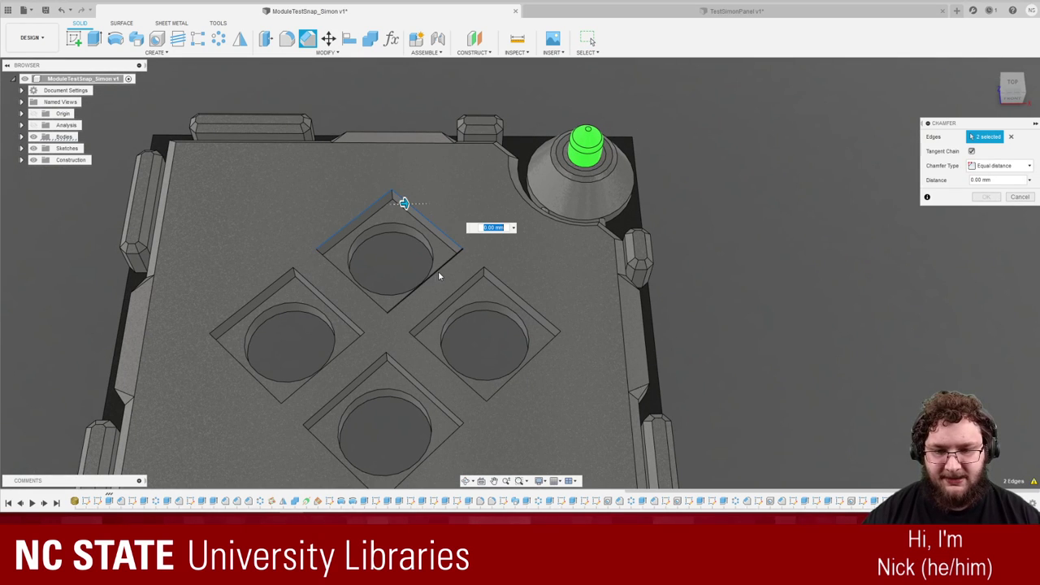
left_click(358, 295)
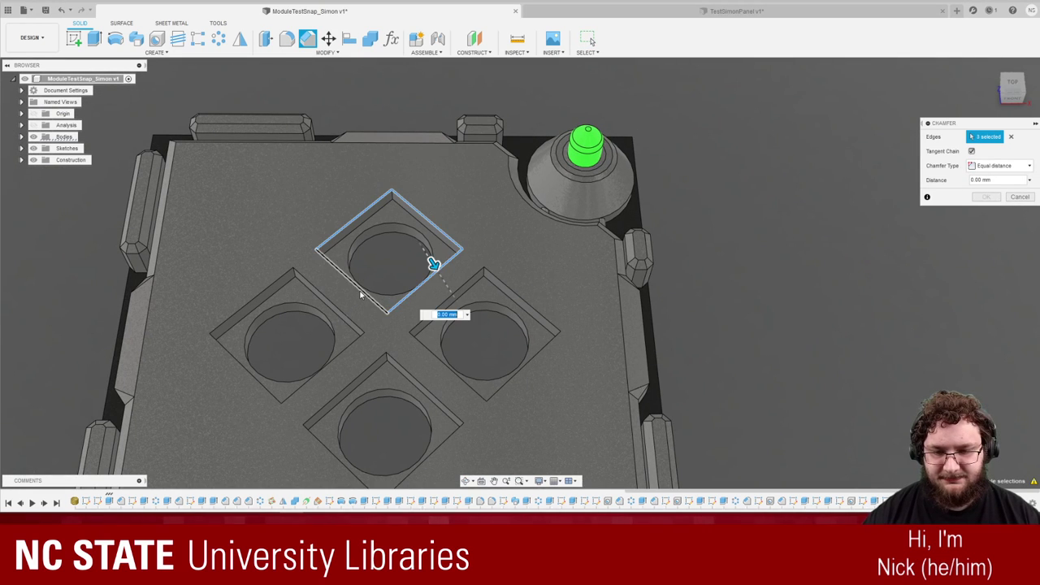
left_click(250, 303)
left_click(258, 361)
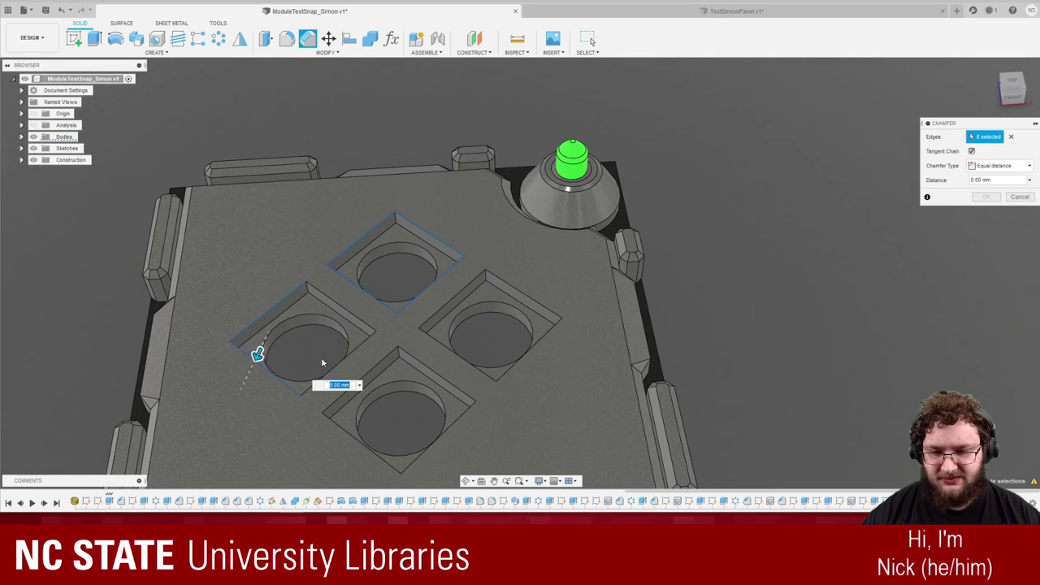
left_click(359, 348)
left_click(359, 322)
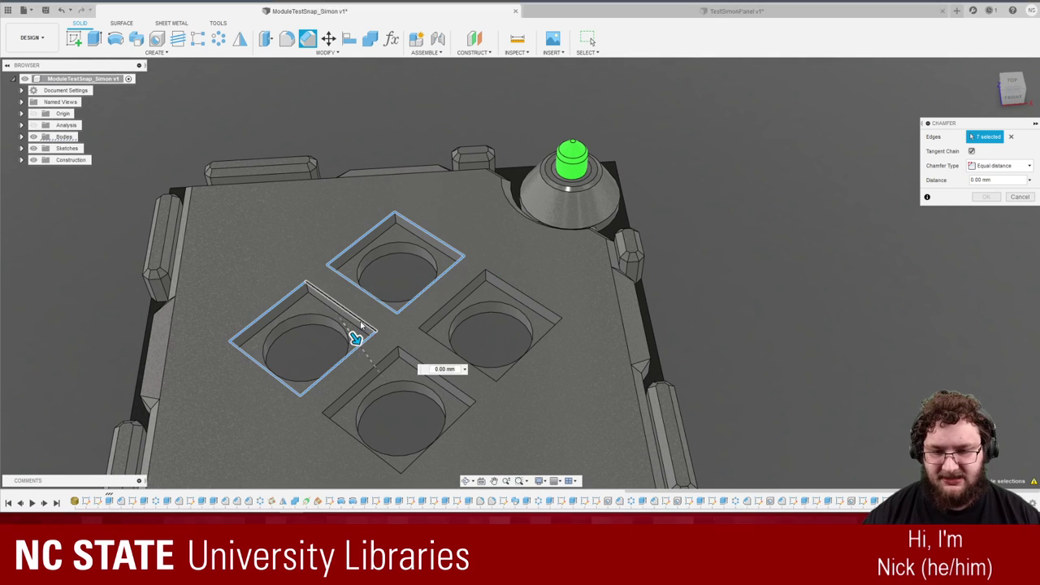
left_click(484, 273)
left_click(494, 277)
left_click(534, 347)
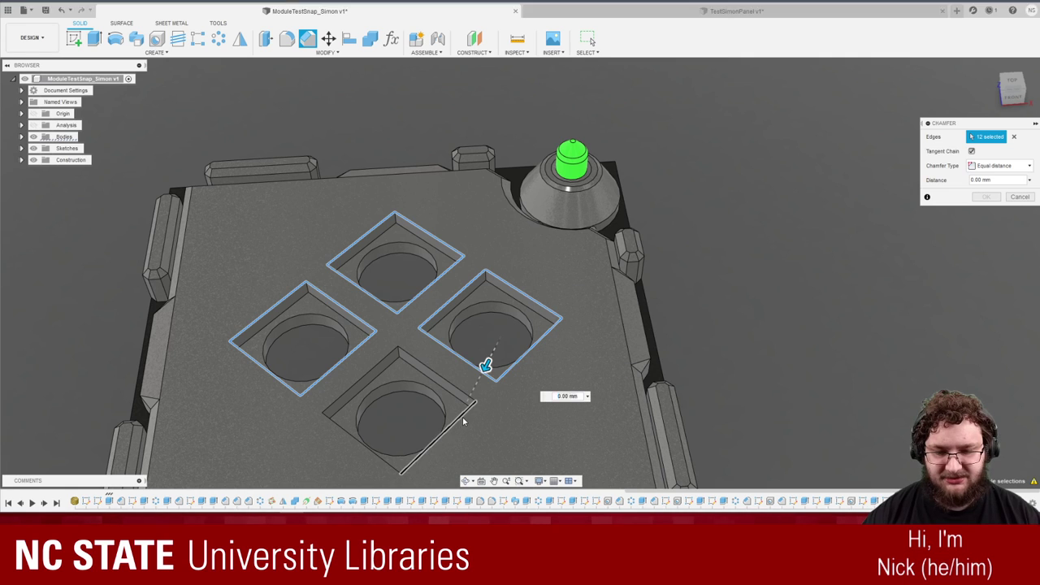
left_click(461, 424)
left_click(370, 457)
left_click(364, 377)
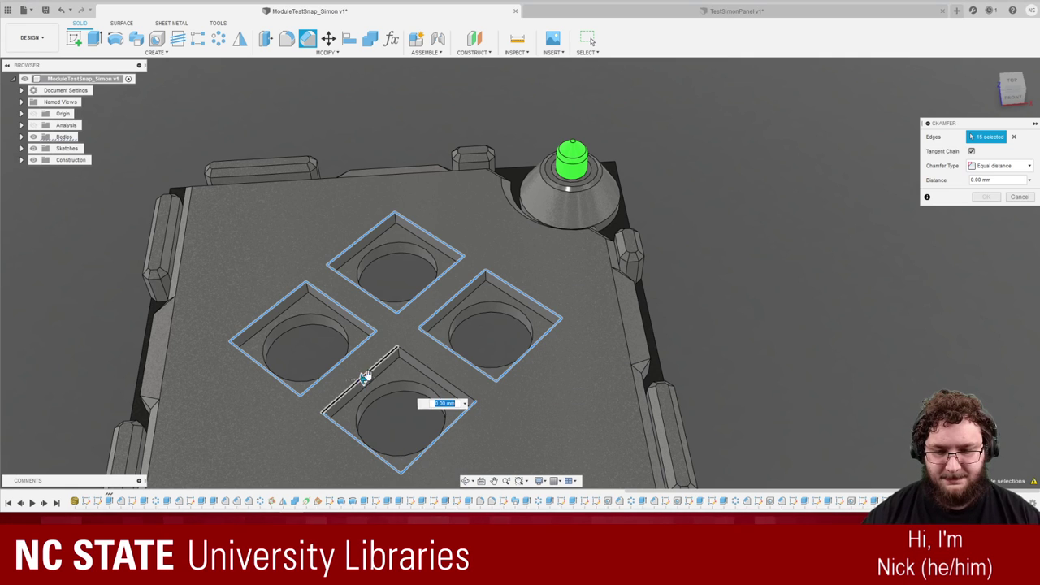
left_click(420, 364)
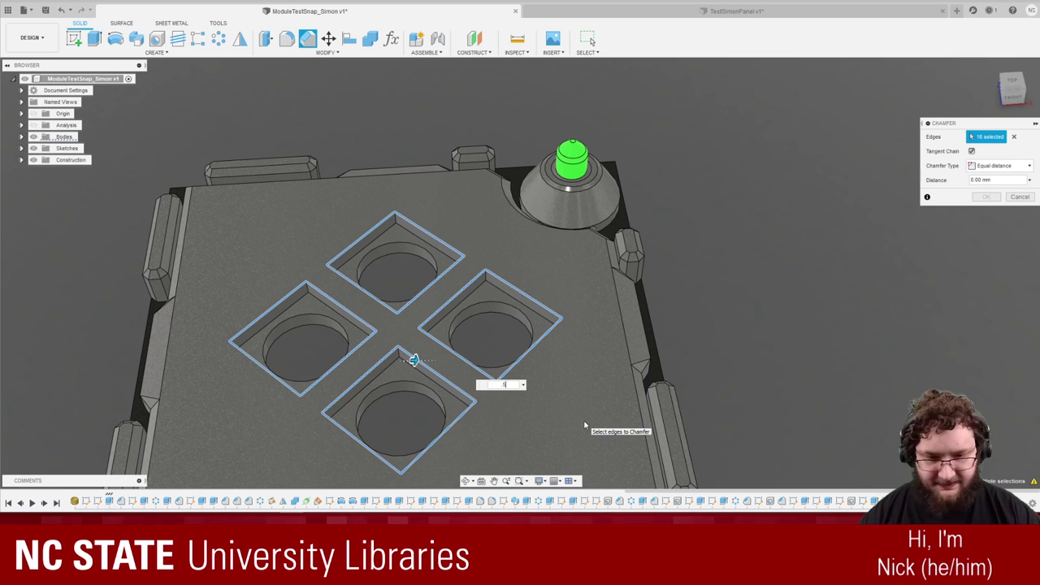
key("Escape")
key("Escape")
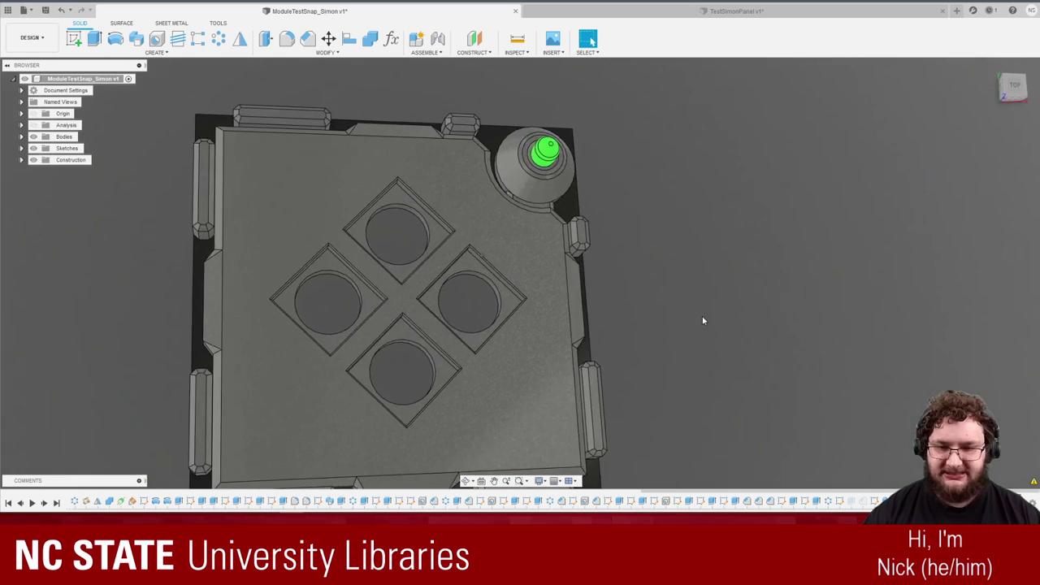
Save a new version of the module design and switch to TestSimonPanel.
middle_click_drag(704, 320, 749, 280, "shift")
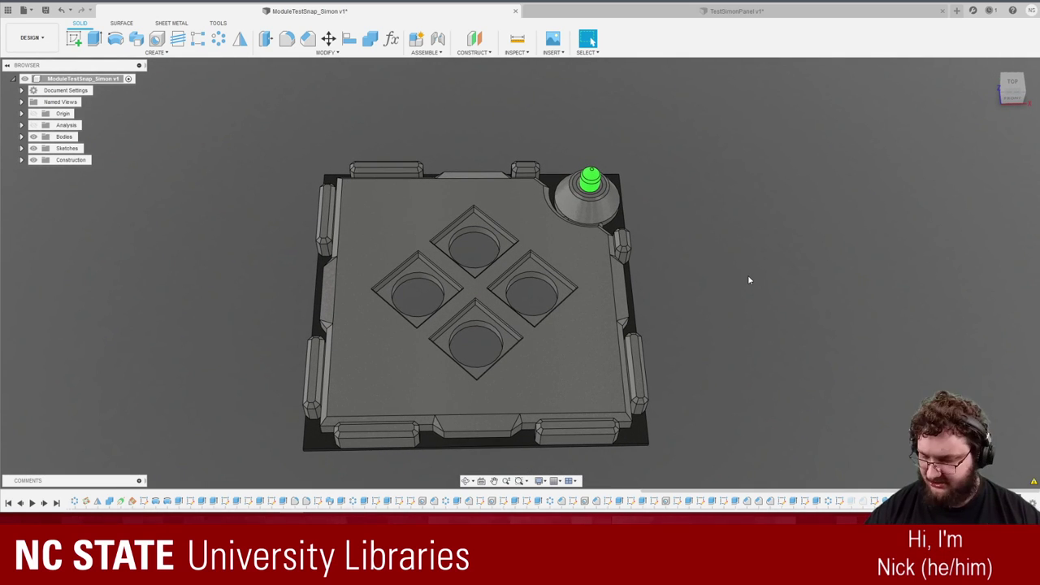
key("ctrl+s")
left_click(444, 266)
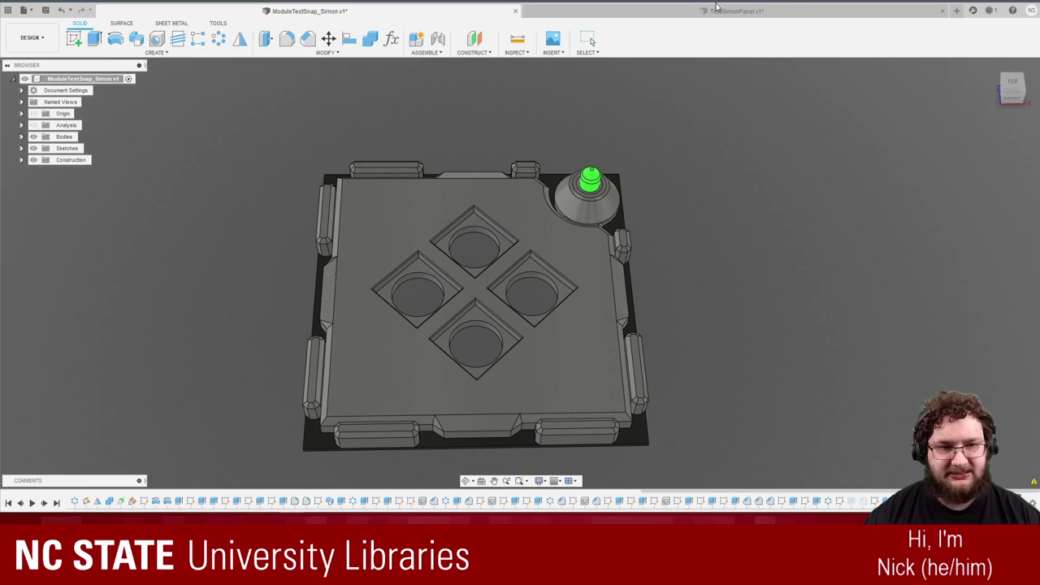
left_click(717, 8)
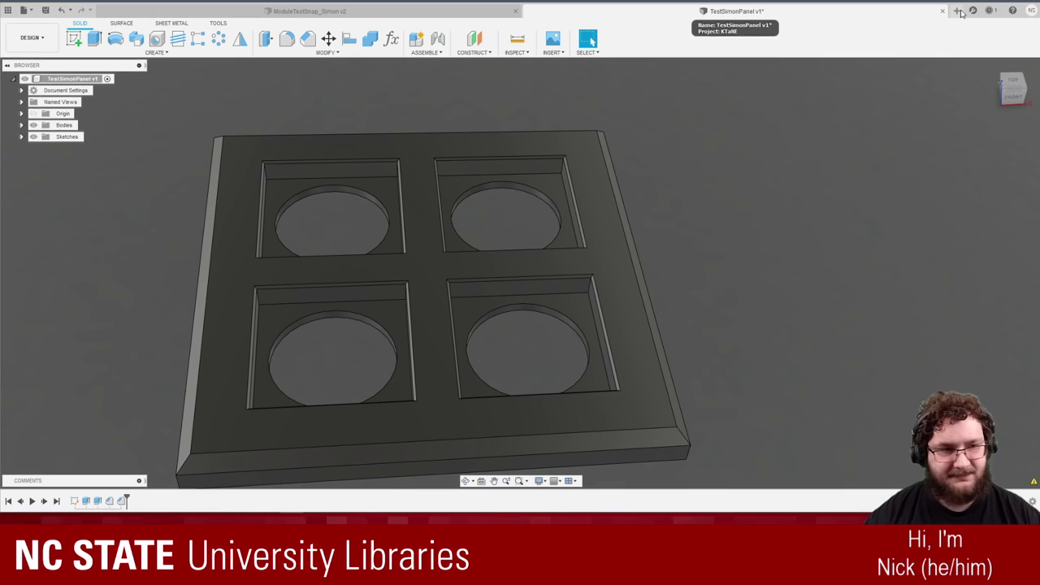
Create a new empty design and close TestSimonPanel without saving its changes.
left_click(957, 9)
left_click(658, 11)
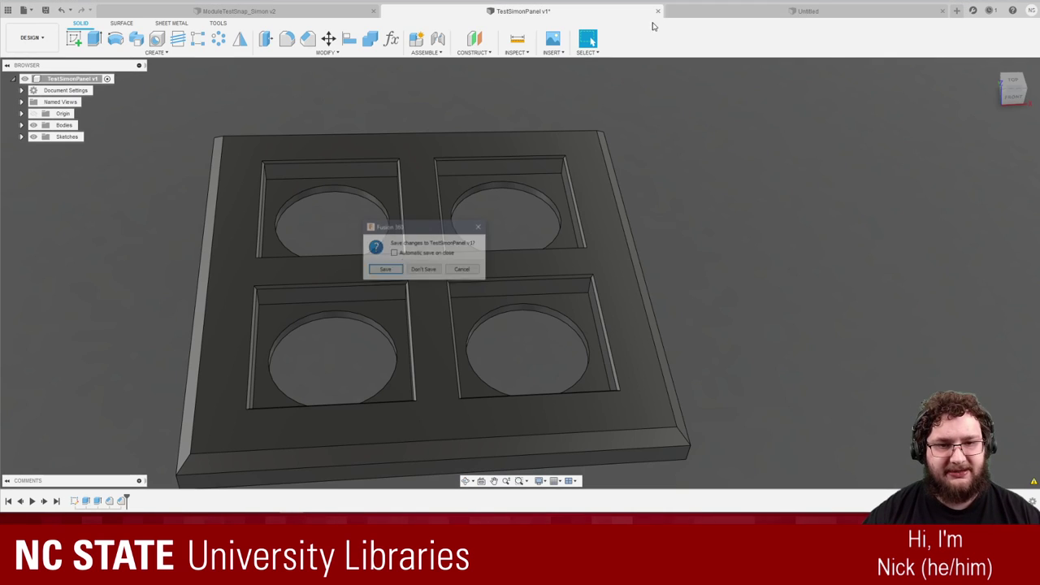
left_click(423, 270)
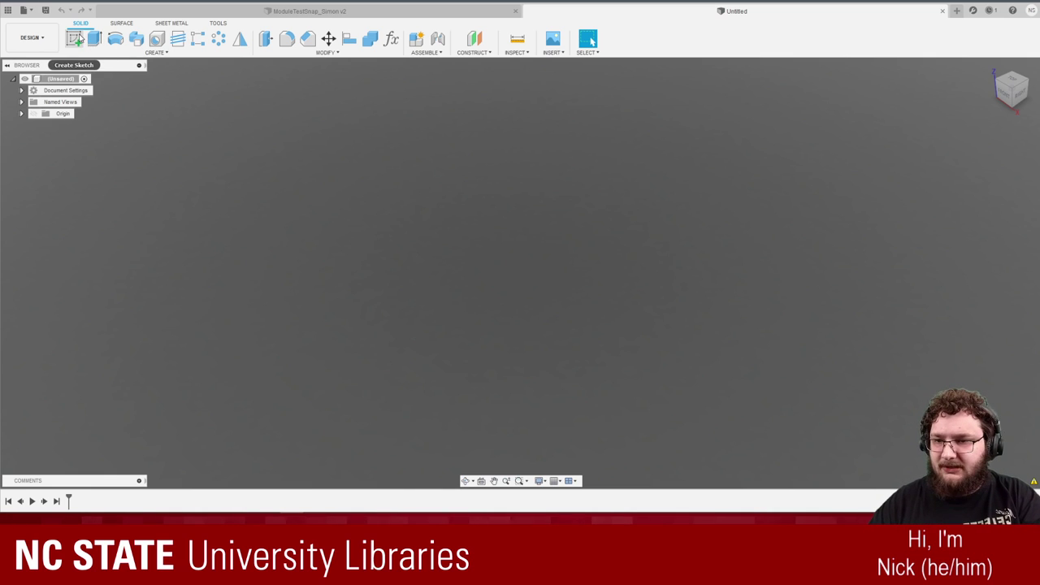
Start a sketch on the horizontal origin plane and draw two nested center rectangles, both centred on the origin.
left_click(73, 38)
left_click(561, 273)
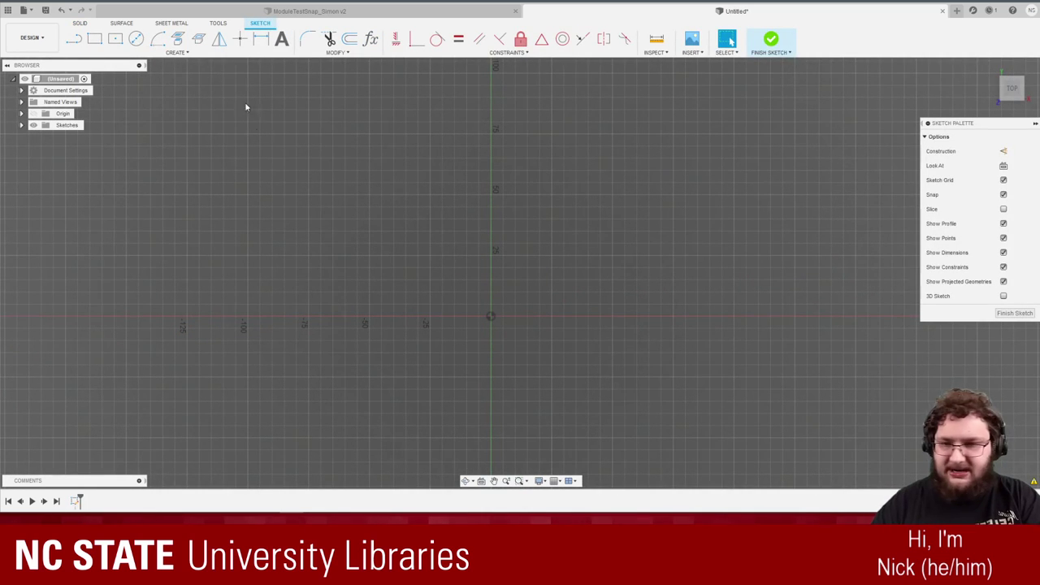
left_click(93, 39)
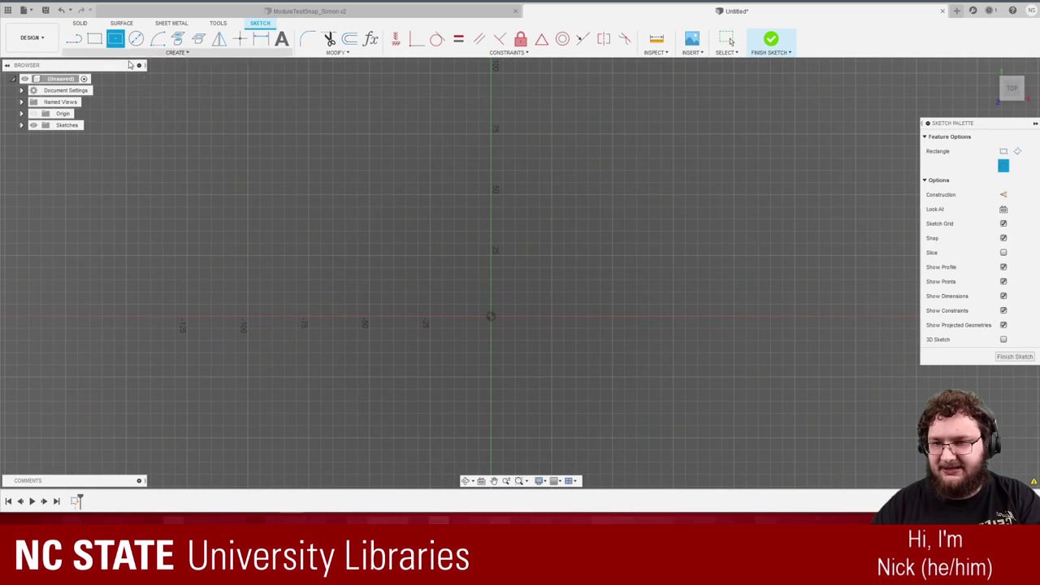
left_click(492, 317)
left_click(610, 203)
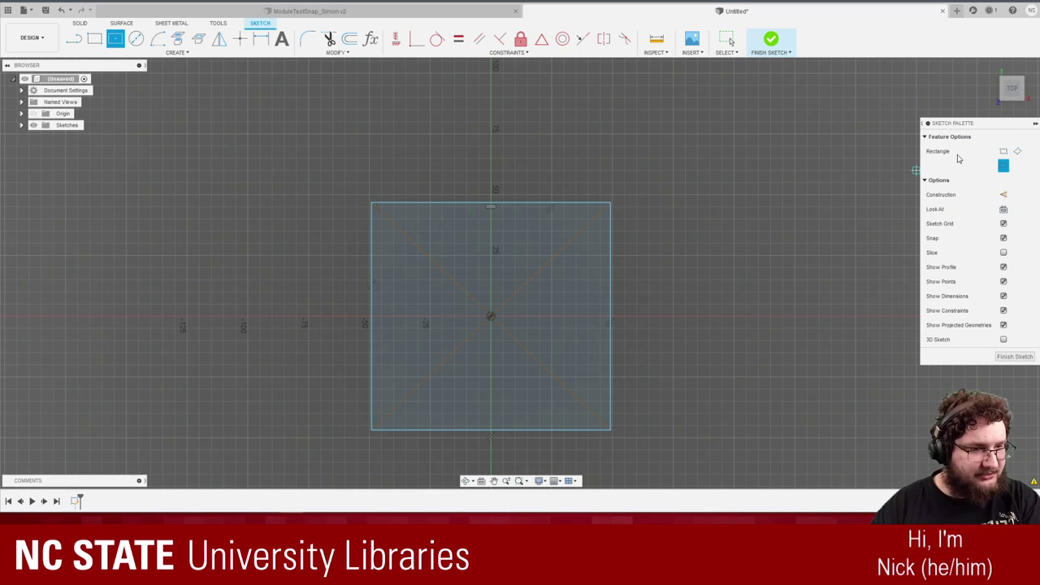
left_click(490, 316)
left_click(649, 167)
key("Escape")
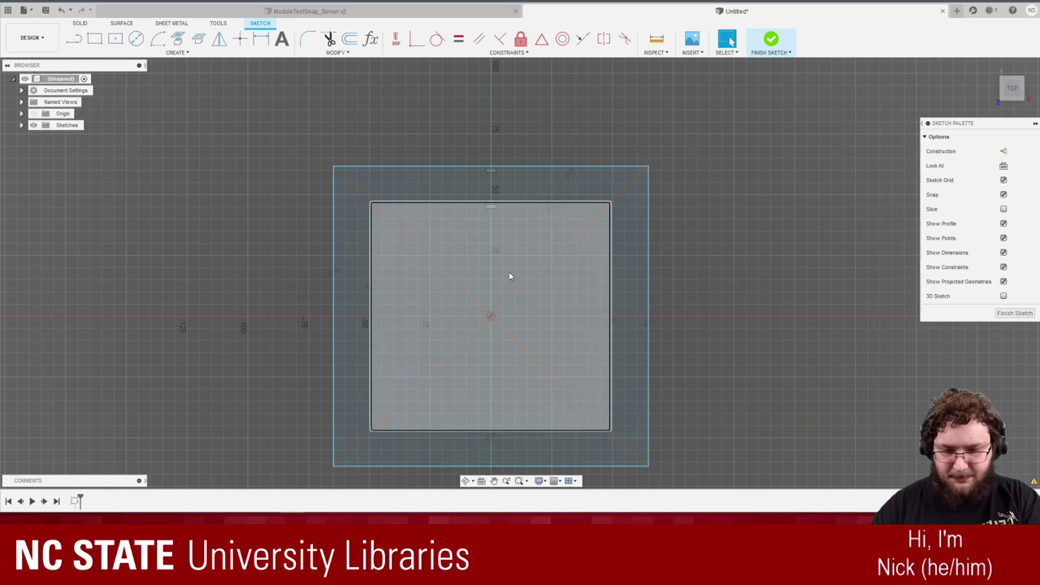
Make both rectangles square with Equal constraints between two adjacent sides of each.
scroll(510, 277, "down", 1)
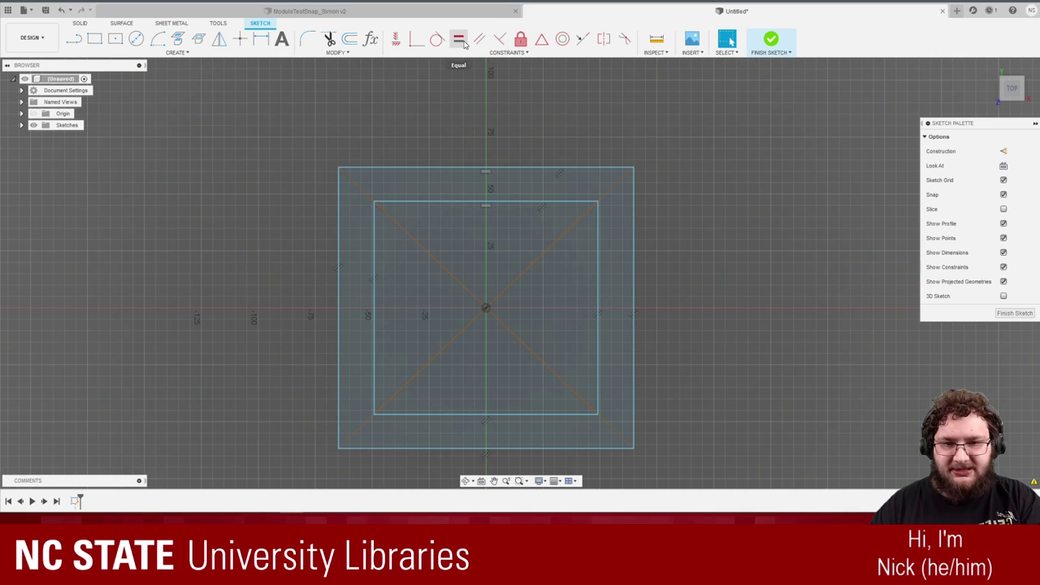
left_click(458, 41)
left_click(582, 169)
left_click(634, 231)
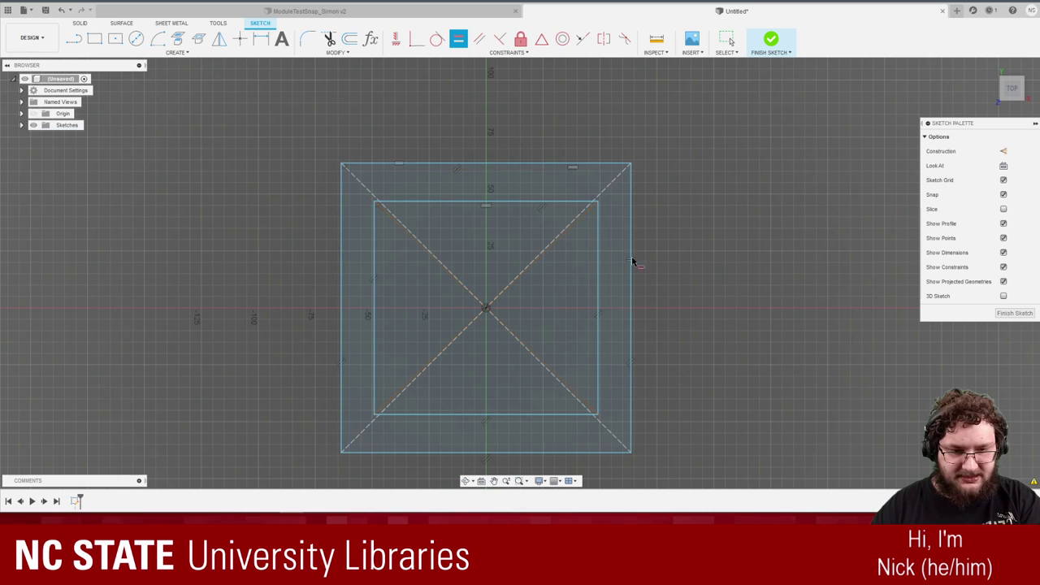
left_click(562, 202)
left_click(599, 246)
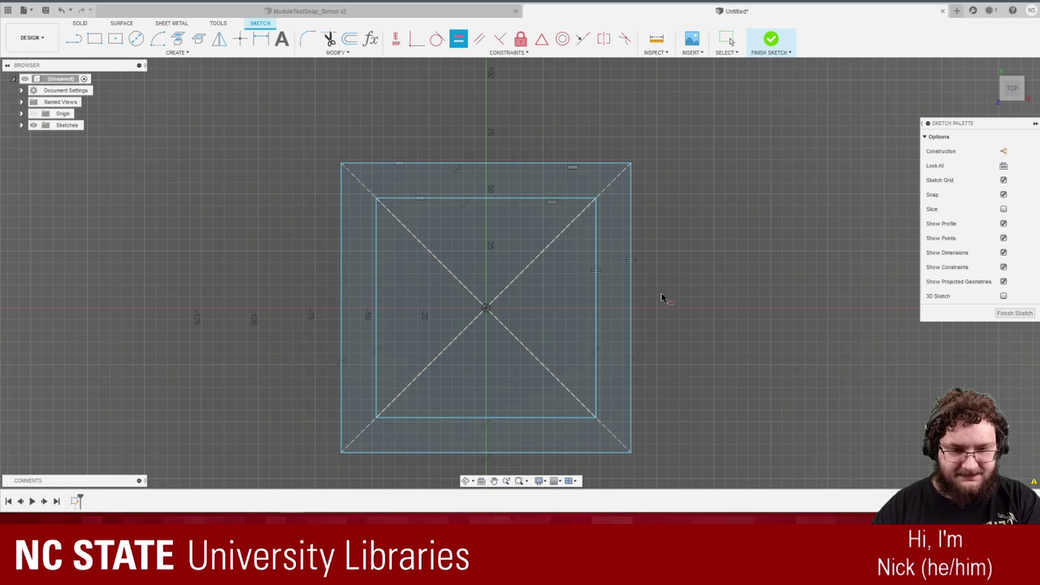
Set the first constrained square's side to 33 mm and shrink the other square inside it to about 21 mm wide.
key("Escape")
key("d")
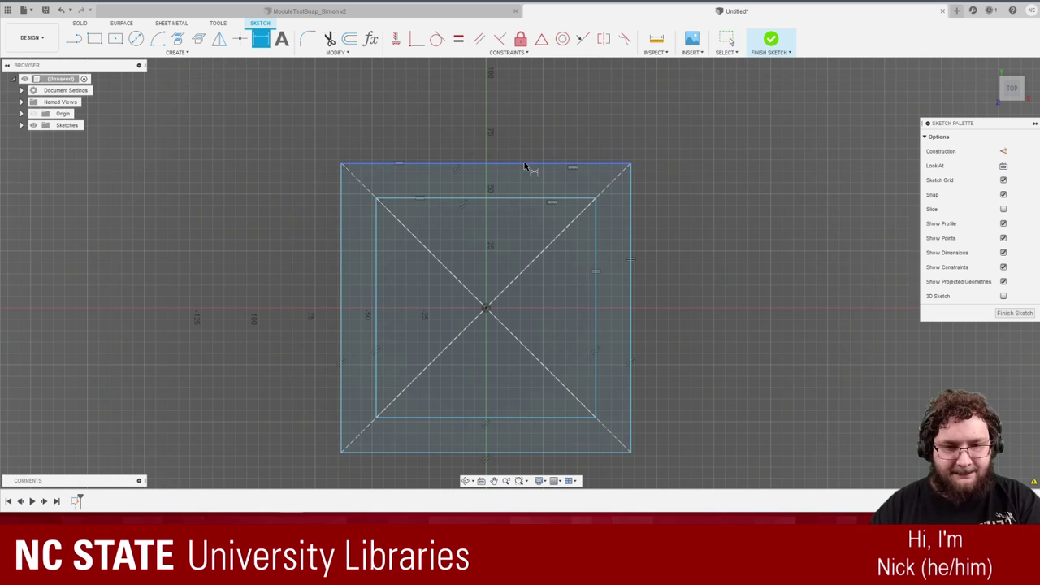
left_click(526, 164)
left_click(542, 131)
type("33")
key("Return")
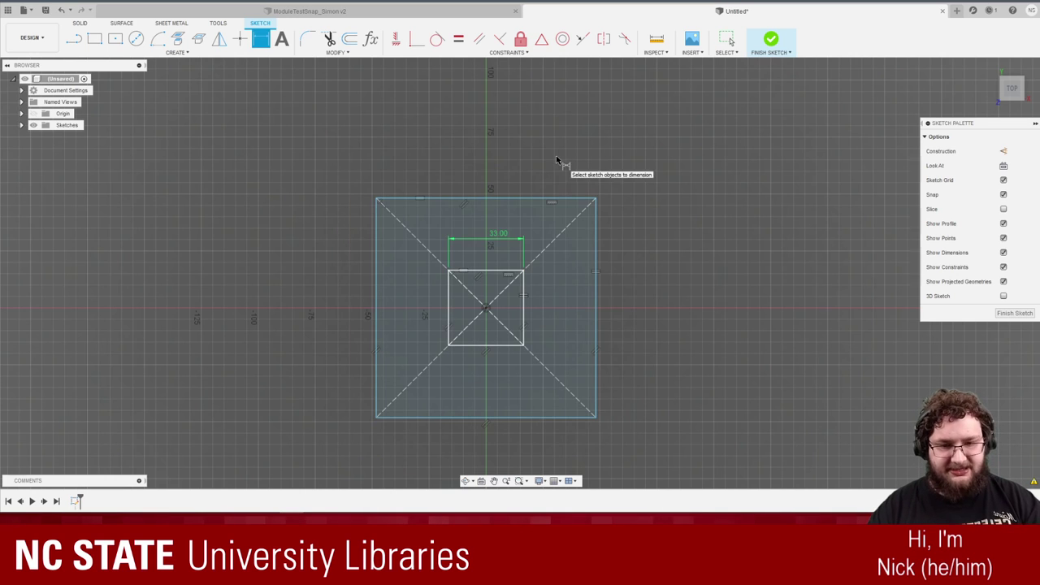
key("Escape")
left_click_drag(597, 198, 510, 284)
scroll(484, 308, "up", 3)
scroll(484, 309, "up", 2)
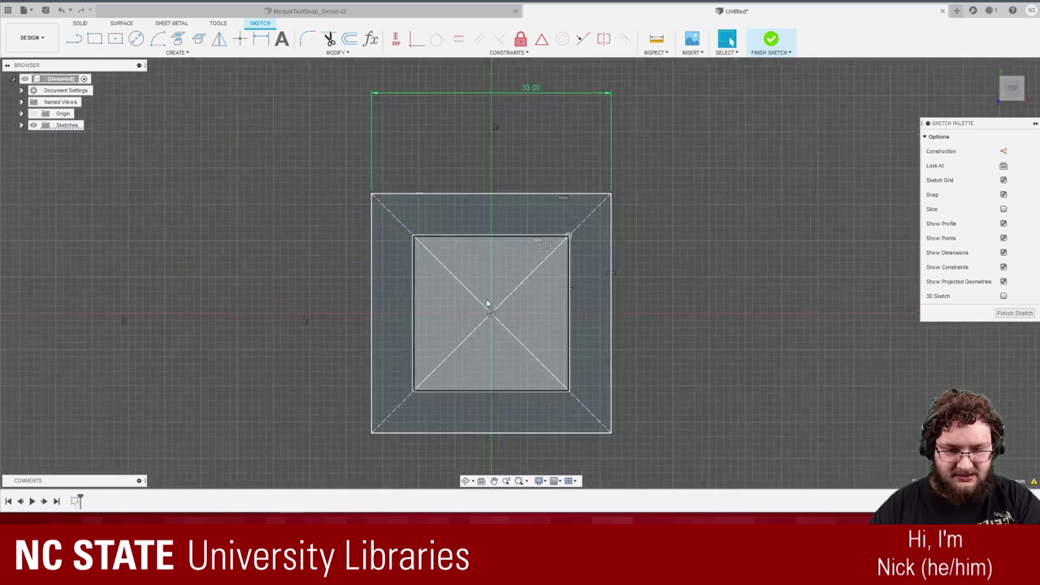
scroll(604, 304, "up", 1)
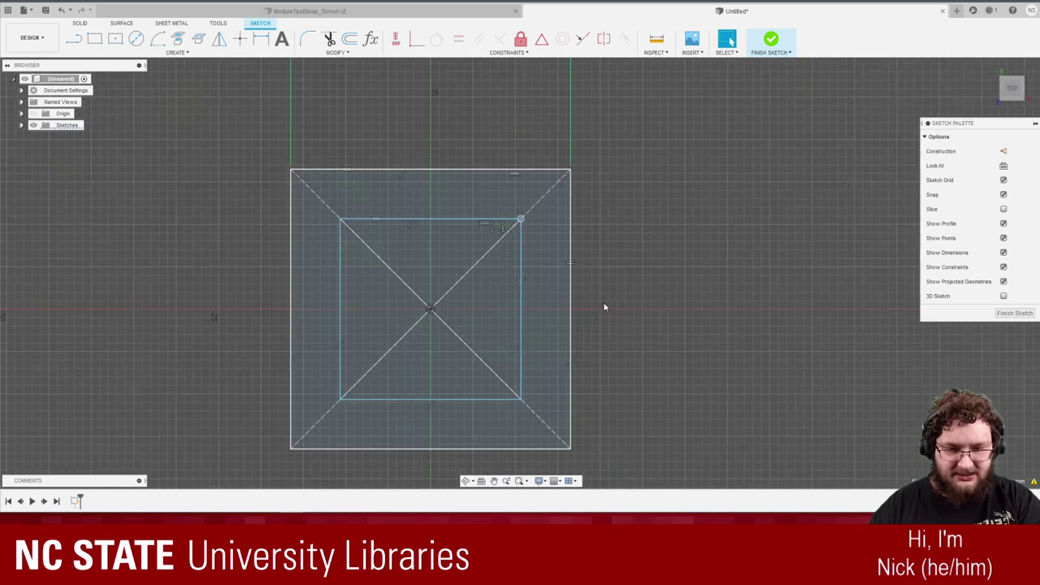
Switch to ModuleTestSnap_Simon and measure the distance between two opposite inner walls of the upper diamond pocket.
left_click(358, 10)
scroll(422, 215, "up", 5)
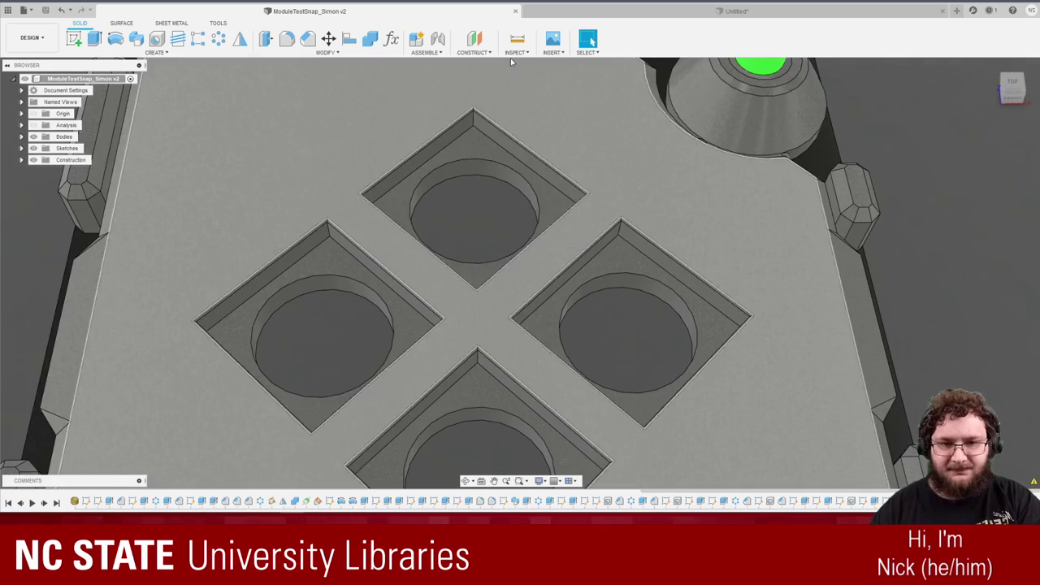
left_click(518, 38)
left_click(440, 128)
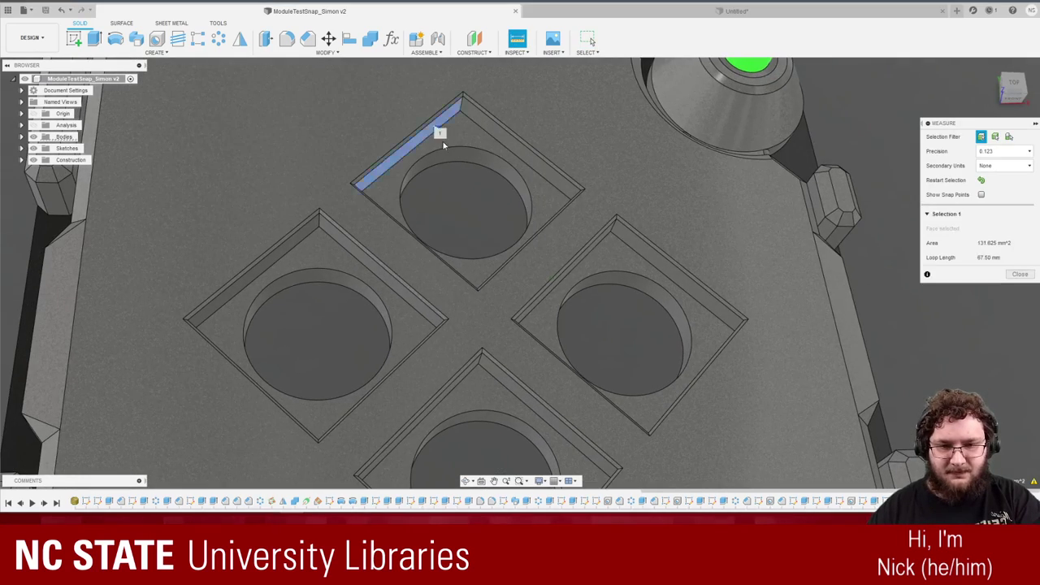
middle_click_drag(443, 145, 529, 209, "shift")
left_click(529, 209)
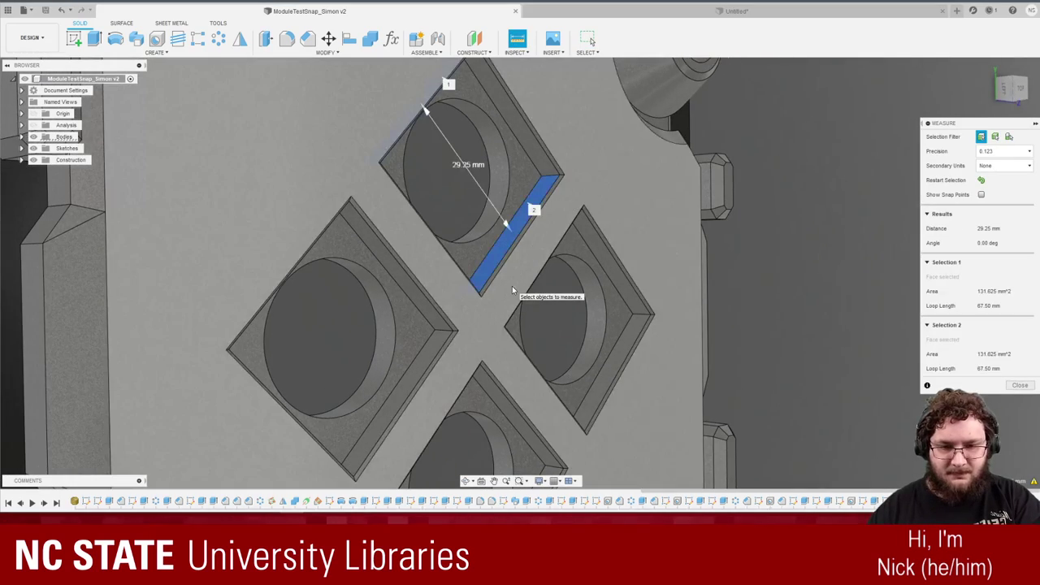
middle_click_drag(512, 290, 515, 281, "shift")
key("Escape")
Back in the untitled design, set the inner square's side to 29.25 mm and finish the sketch.
left_click(686, 14)
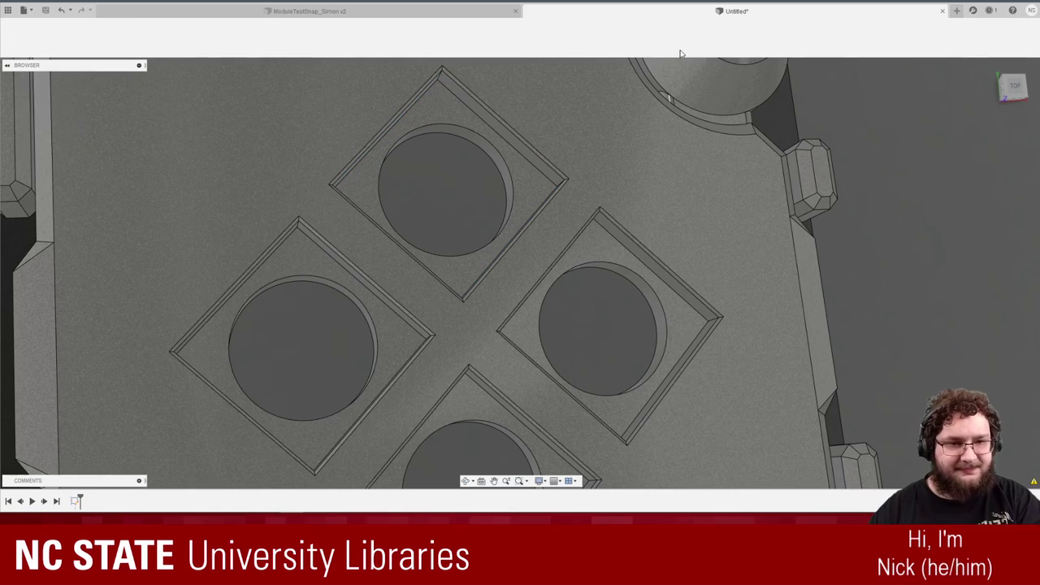
scroll(641, 181, "down", 2)
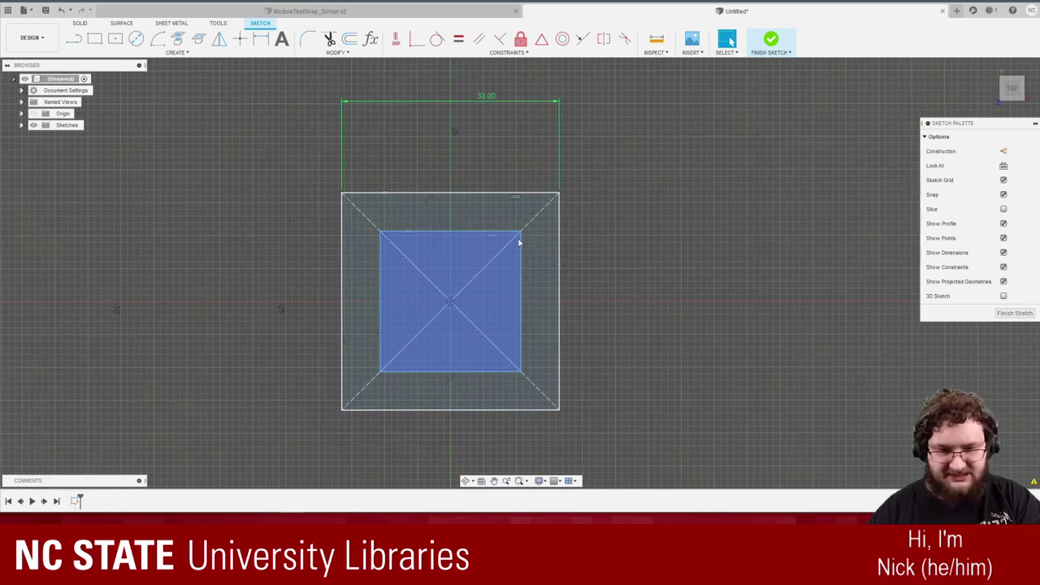
key("d")
left_click(458, 233)
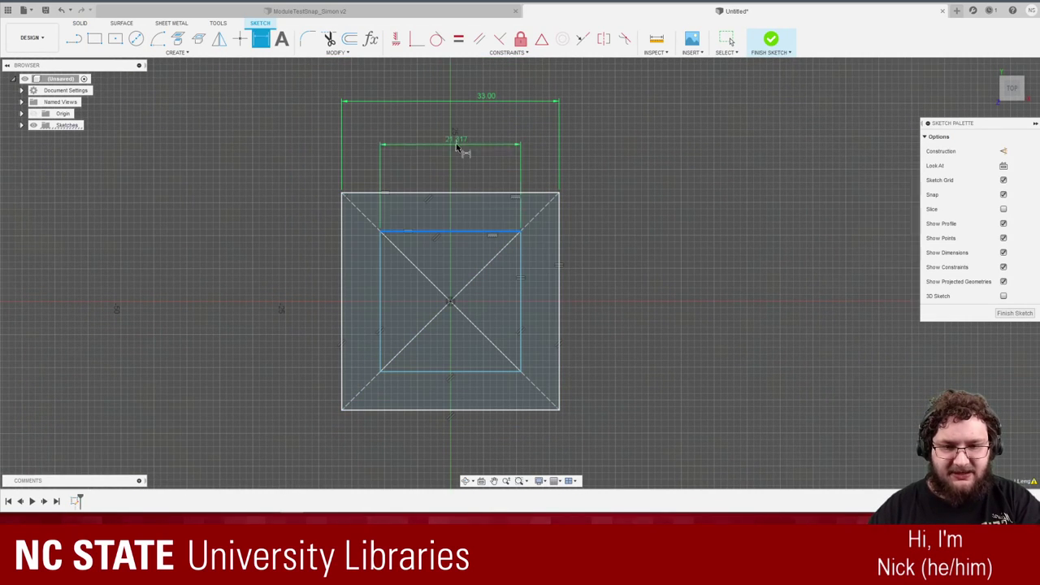
left_click(457, 147)
type("29")
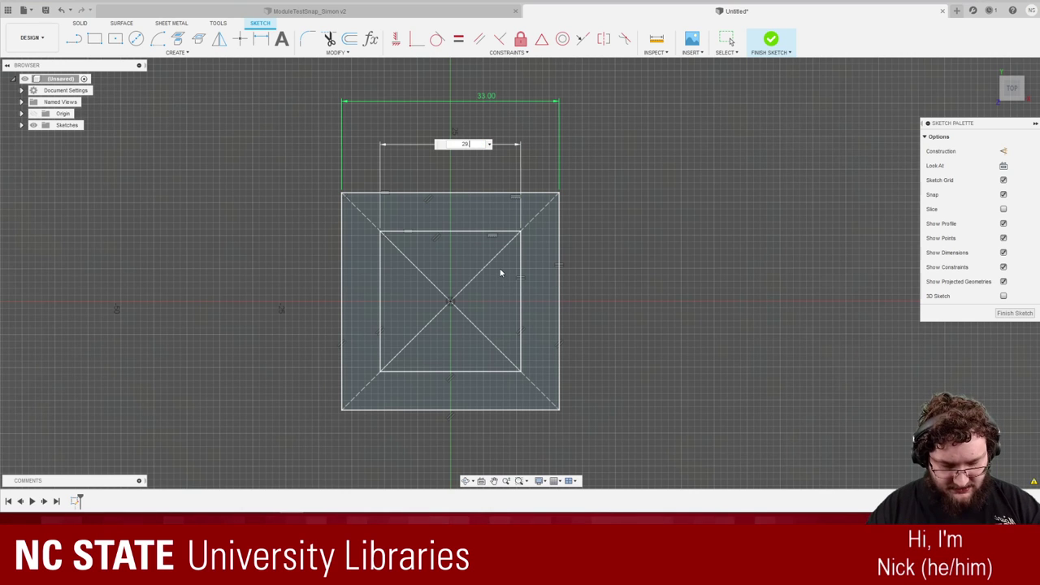
type(".25")
key("Return")
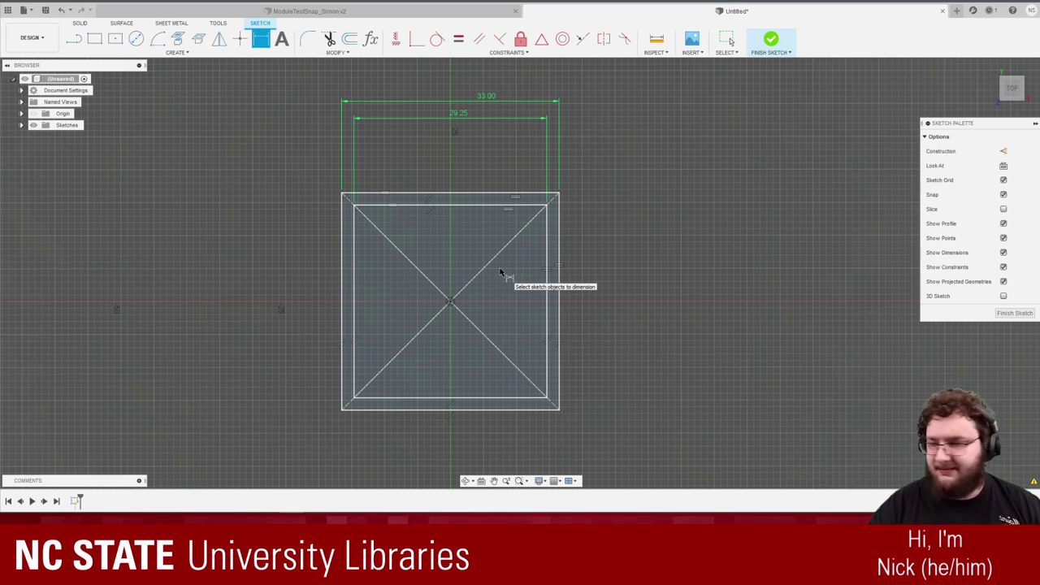
key("Escape")
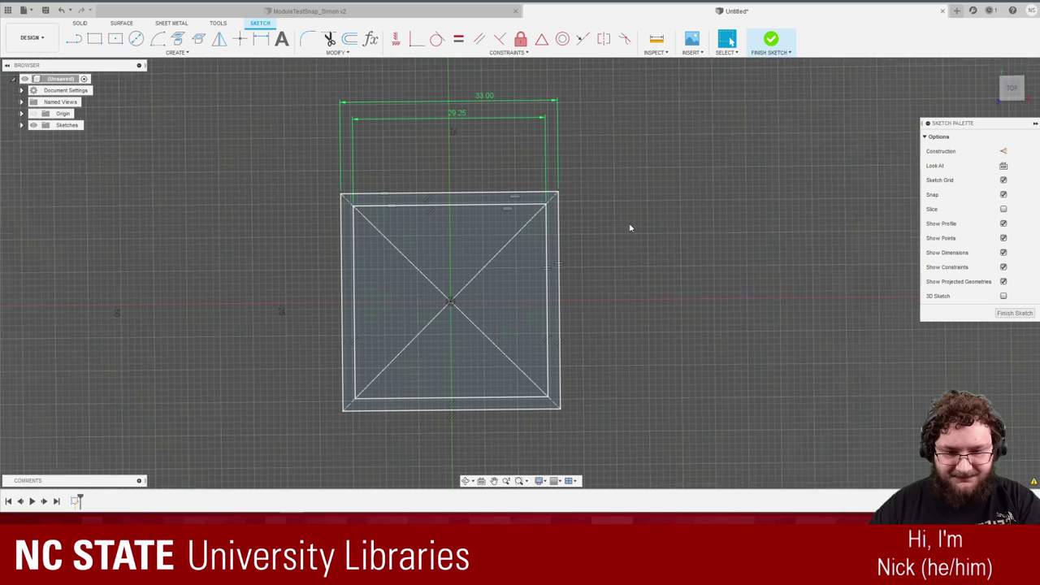
left_click(1016, 313)
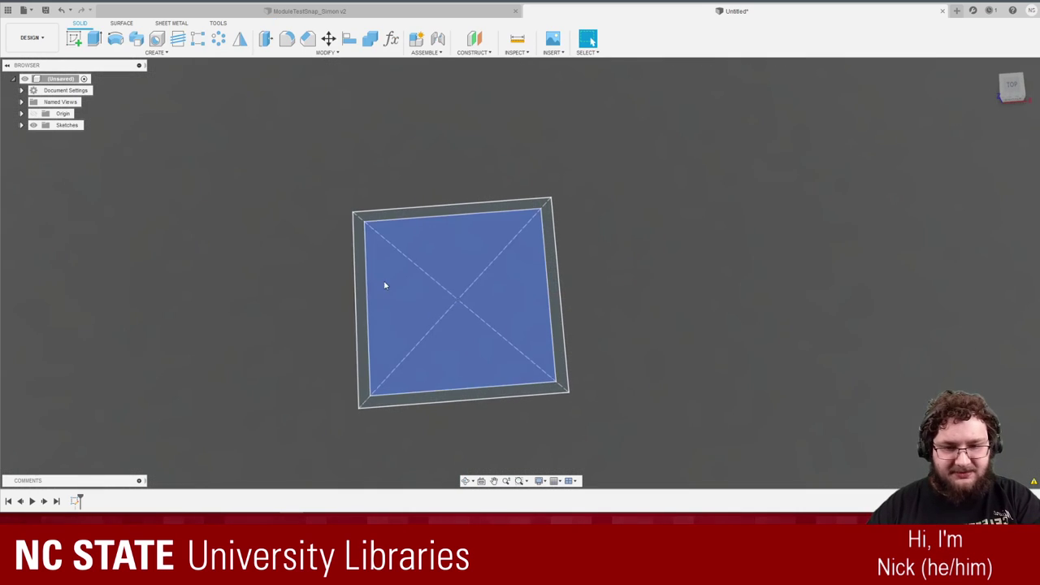
Extrude the inner square by -5 mm as a new body below the sketch plane.
left_click(95, 39)
middle_click_drag(431, 427, 466, 301, "shift")
left_click(465, 300)
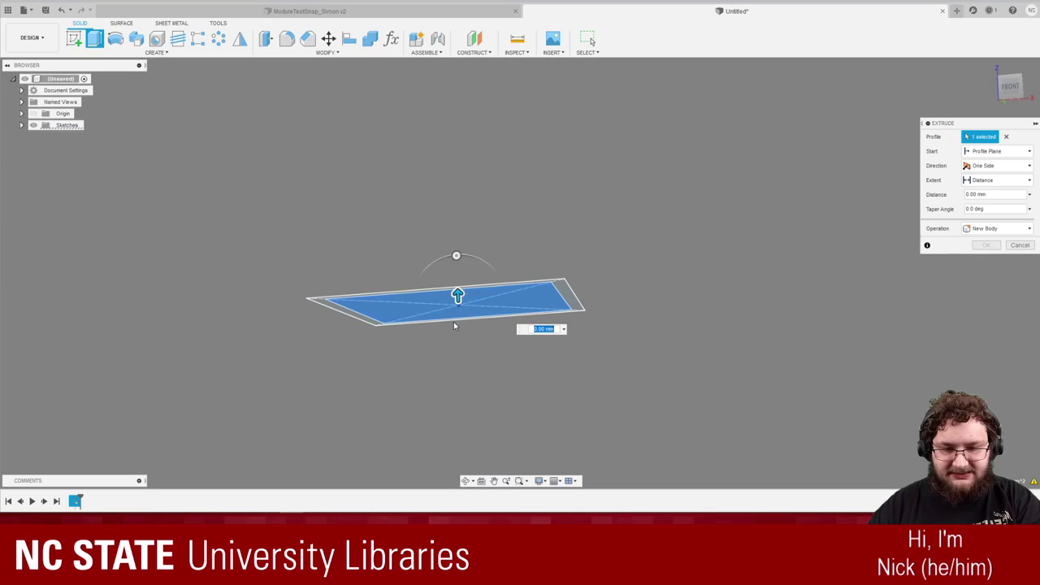
left_click_drag(458, 294, 463, 371)
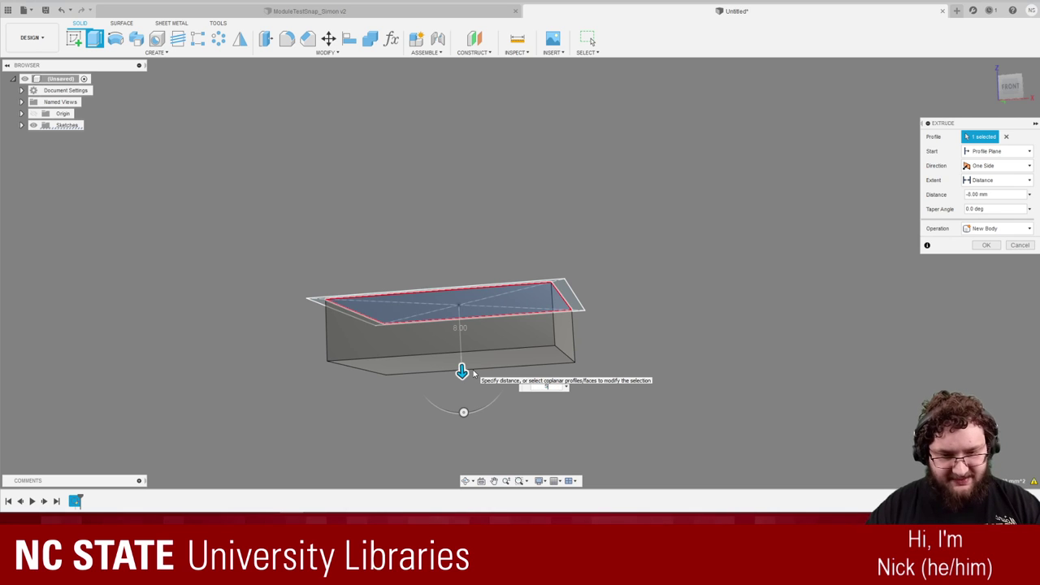
type("5")
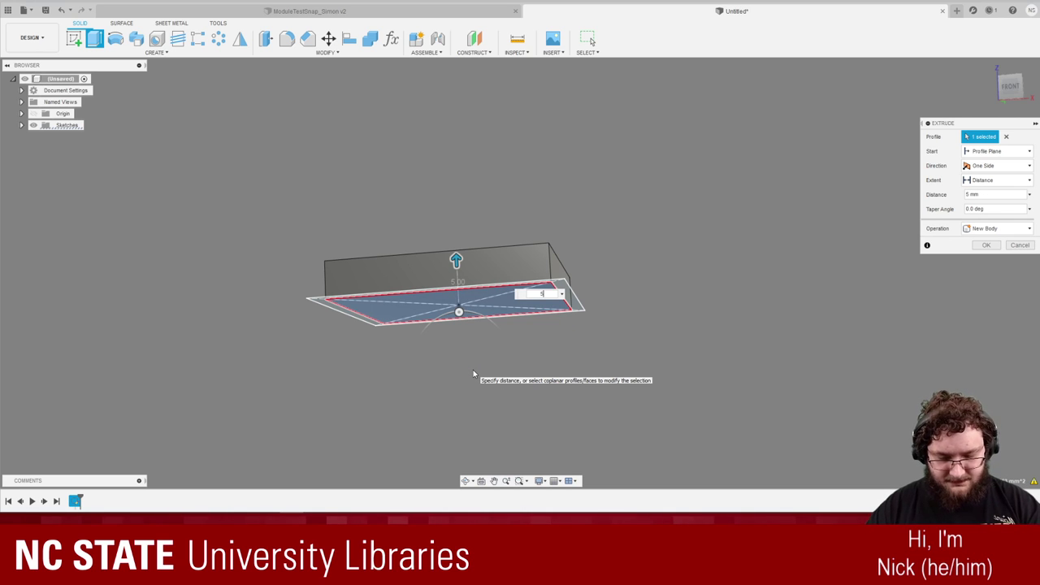
key("BackSpace")
type("-5")
key("Return")
middle_click_drag(581, 215, 660, 208, "shift")
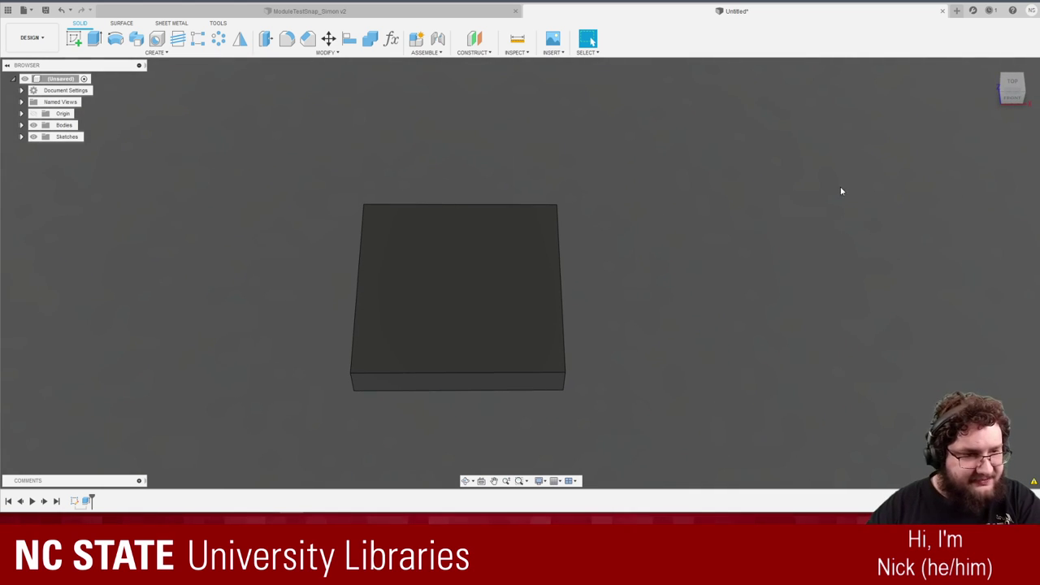
Apply the favourite appearance Azure Blue PLA to the extruded block and collapse the appearance settings.
key("a")
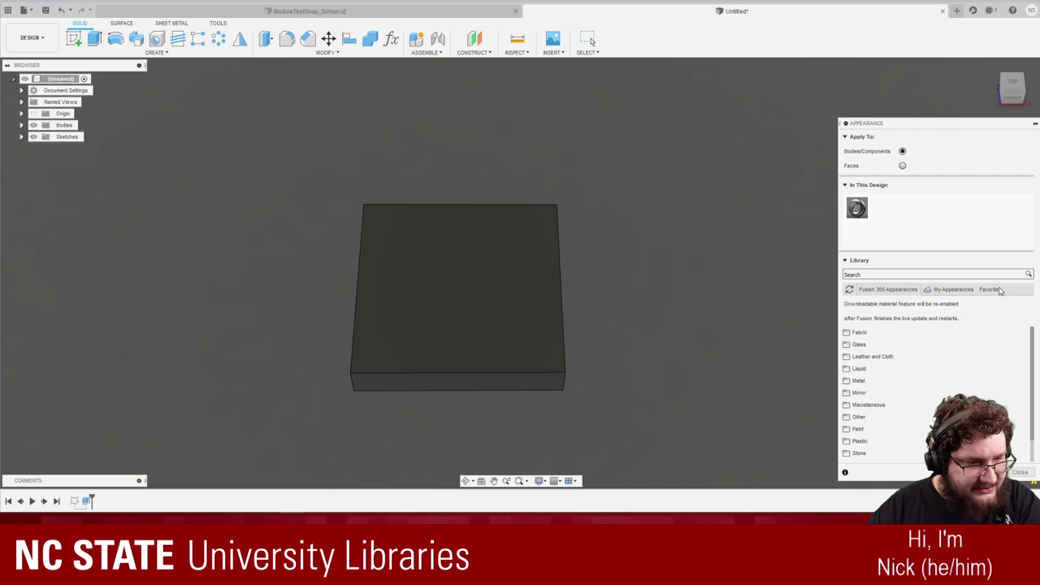
left_click(999, 290)
left_click_drag(922, 336, 512, 281)
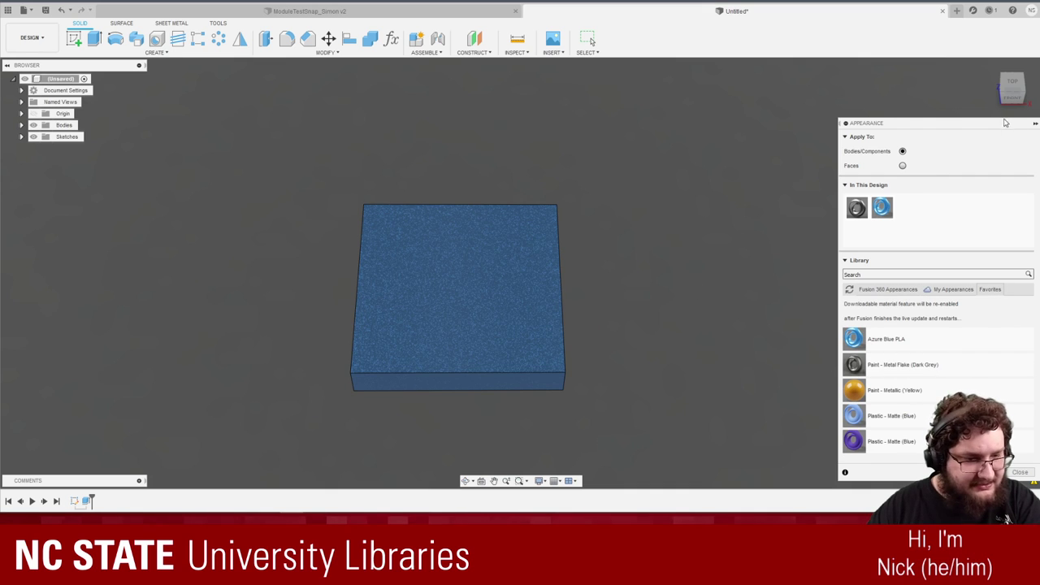
left_click(1035, 123)
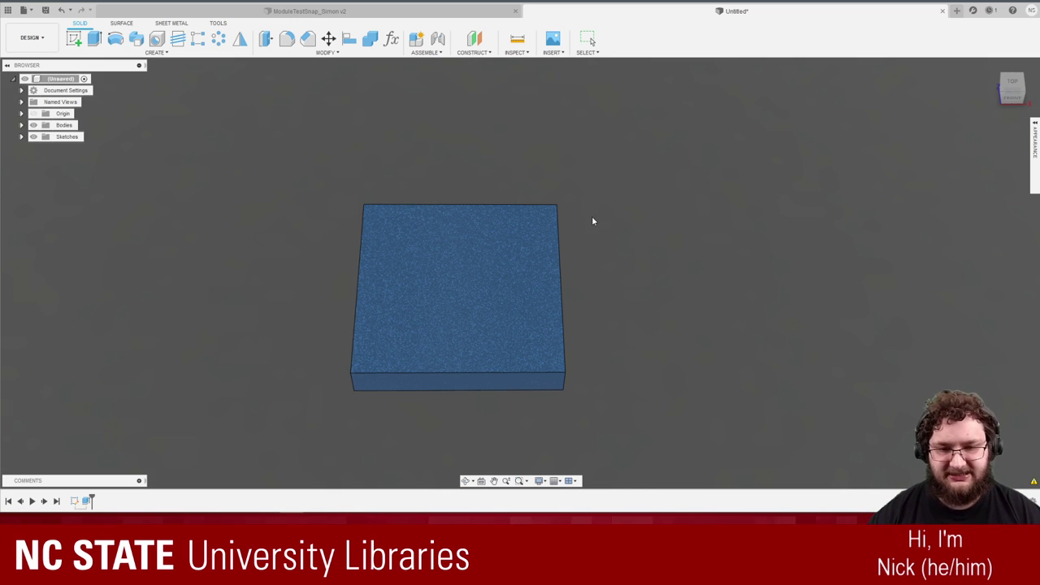
middle_click_drag(593, 221, 603, 264, "shift")
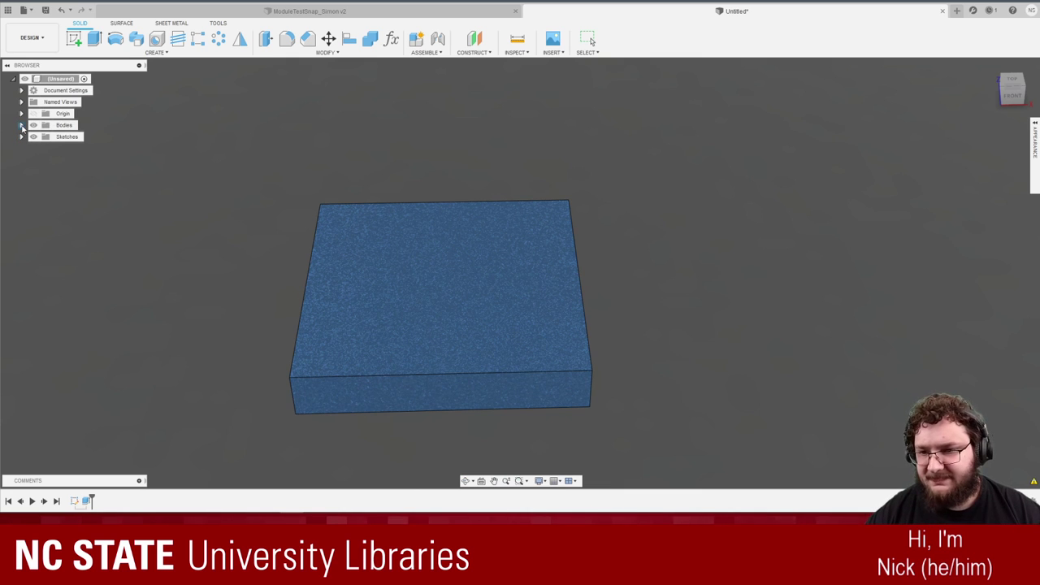
Extrude both profiles of Sketch1 3.8 mm upward, joined to the block, and hide the sketch.
left_click(22, 126)
left_click(22, 126)
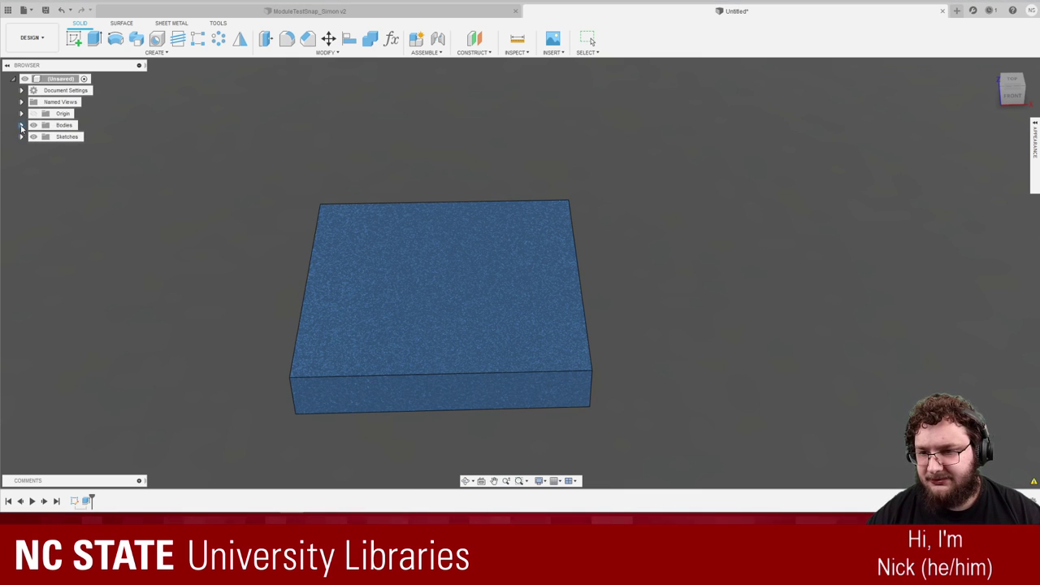
left_click(22, 137)
scroll(379, 207, "up", 2)
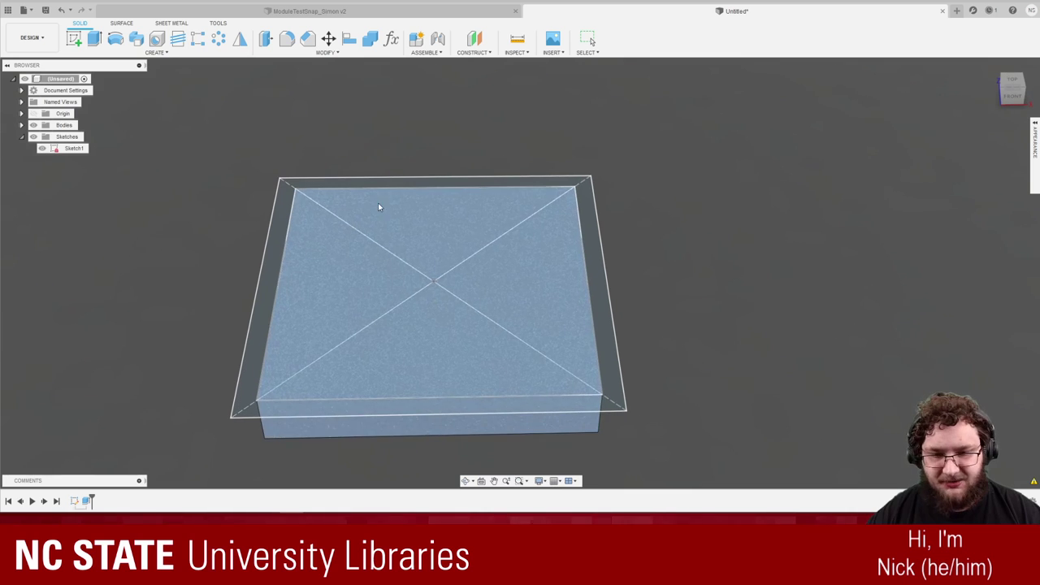
left_click(93, 52)
left_click(94, 39)
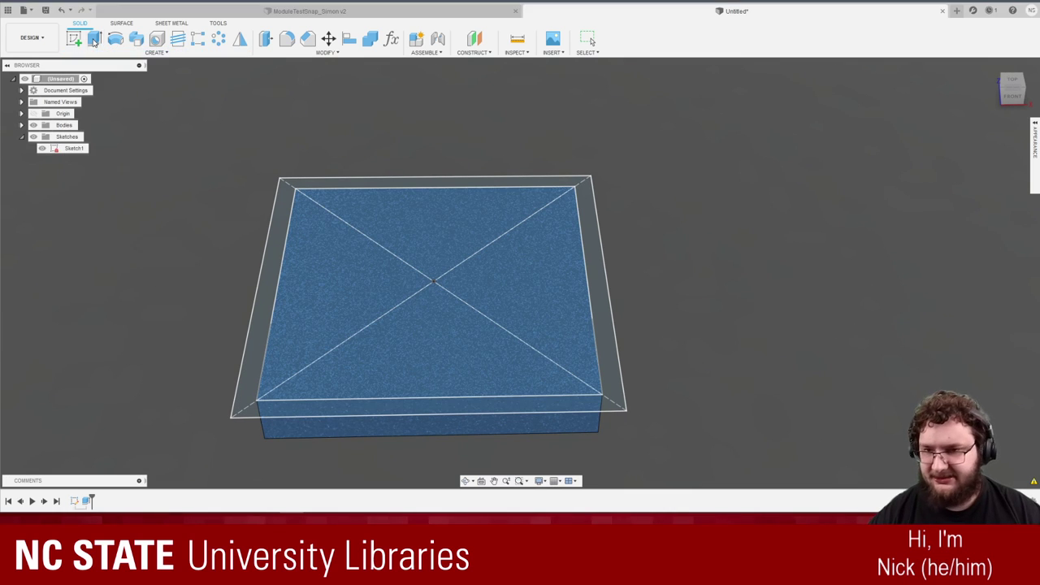
left_click(386, 185)
left_click(391, 224)
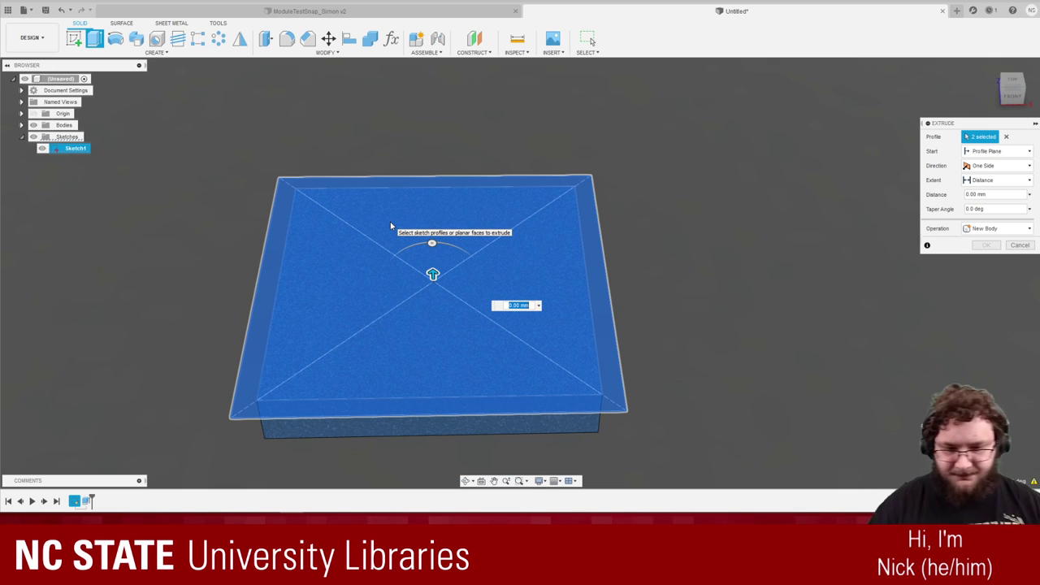
type("3.8")
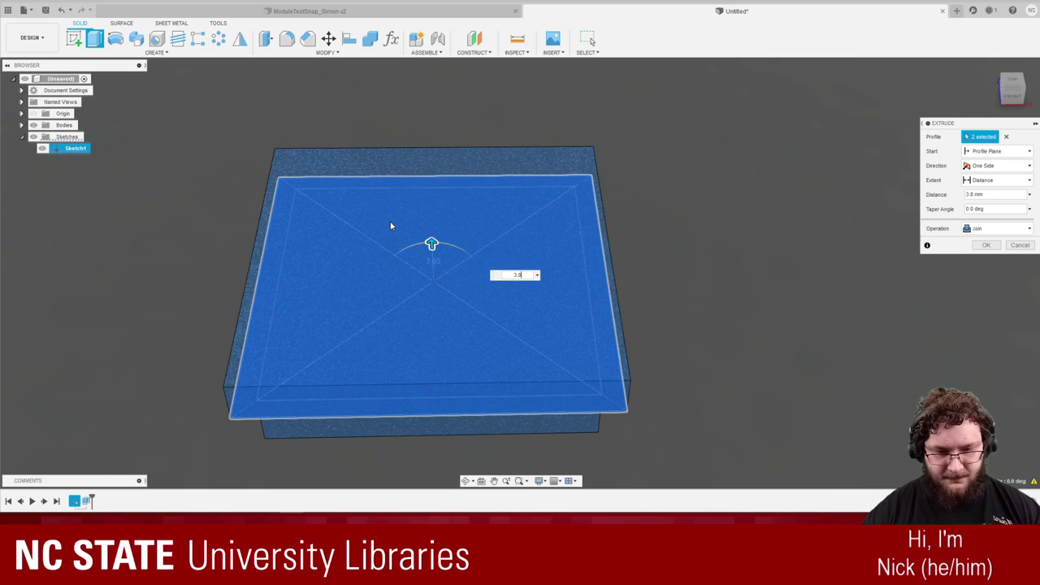
key("Return")
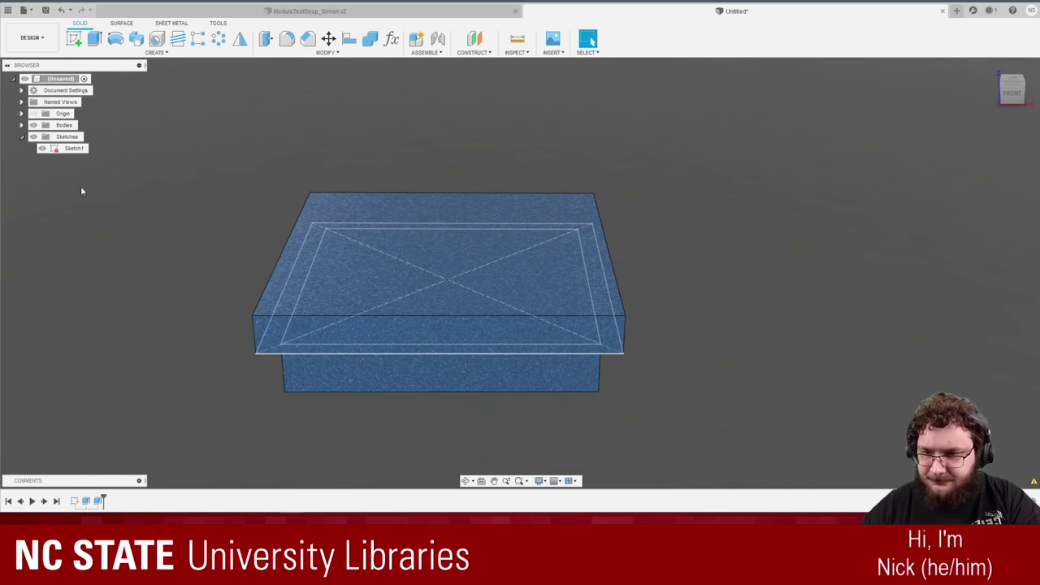
left_click(42, 149)
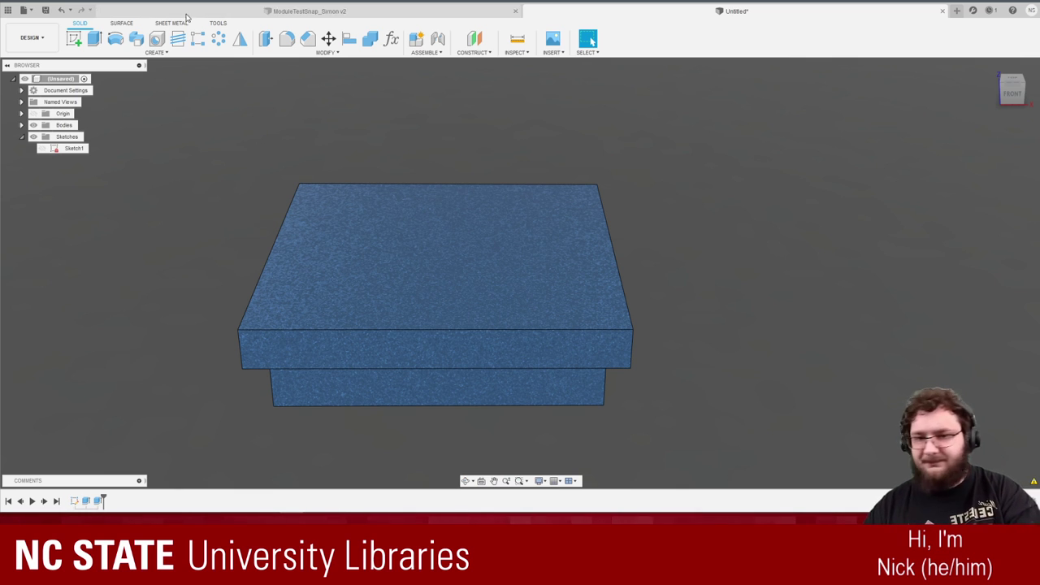
Start a chamfer on the four outer edges of the part's top face, using the Two distances type.
left_click(308, 39)
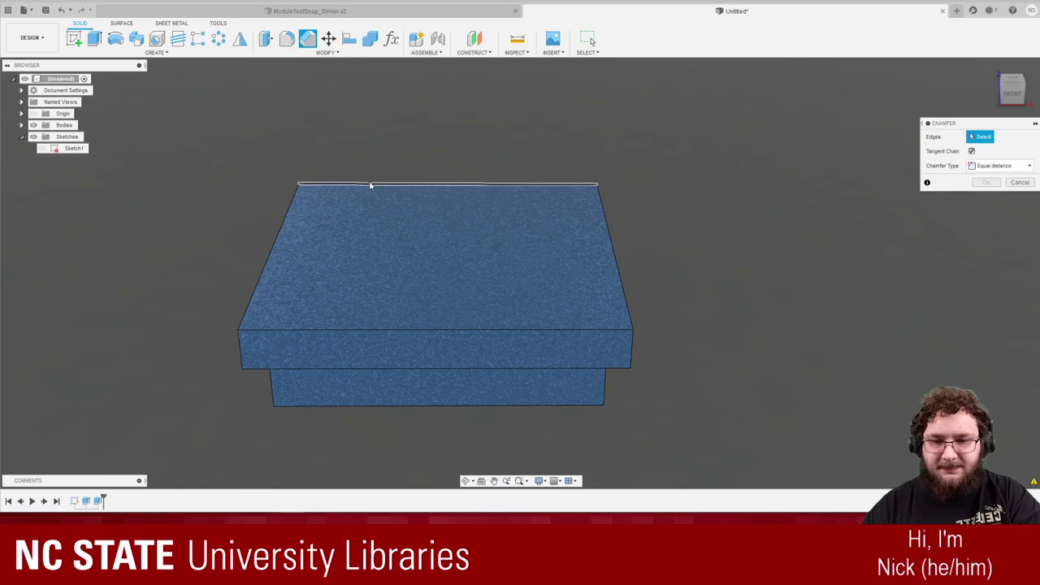
left_click(381, 186)
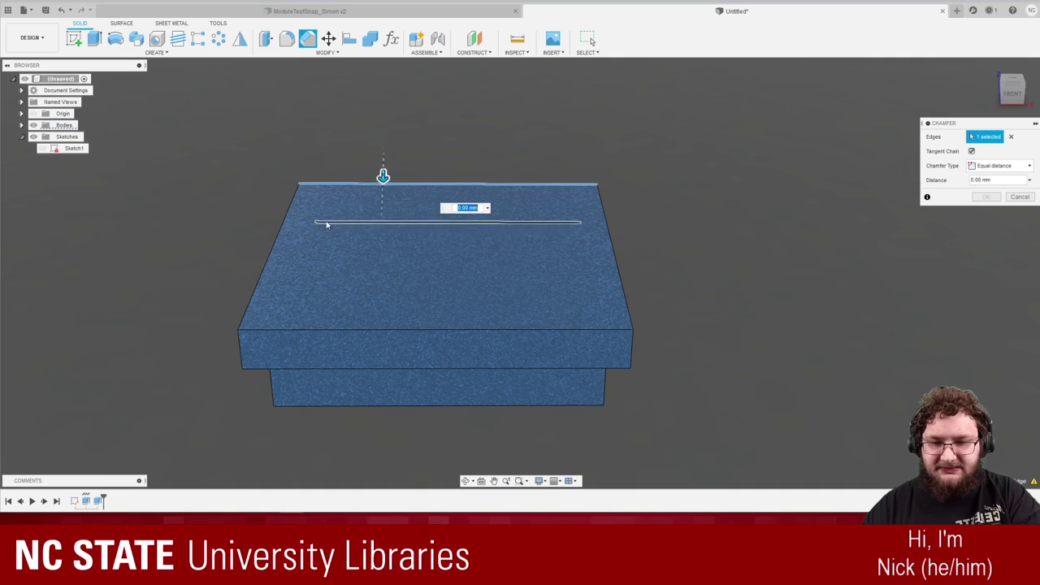
left_click(284, 221)
left_click(606, 220)
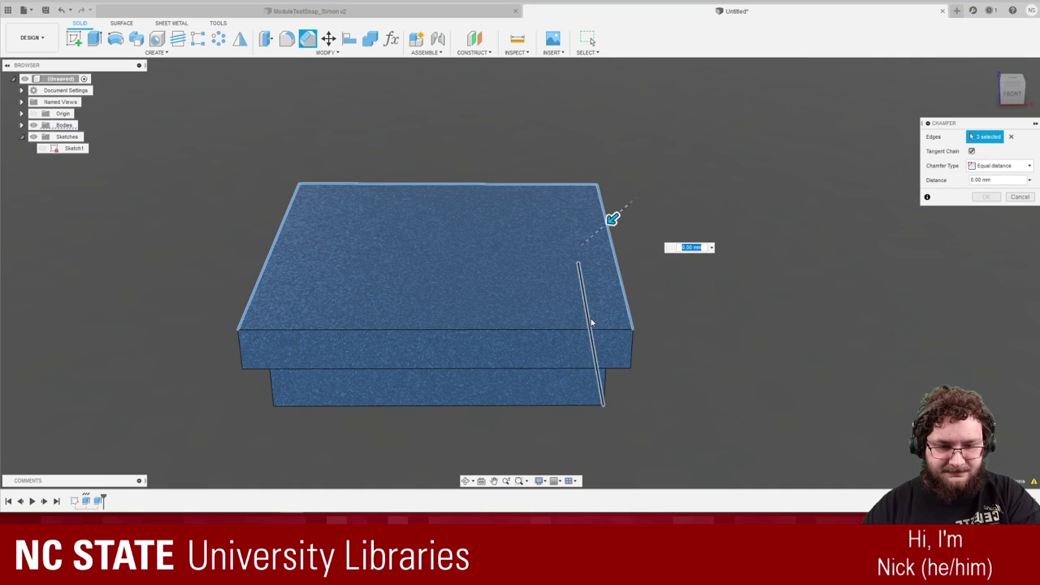
left_click(592, 332)
left_click(998, 166)
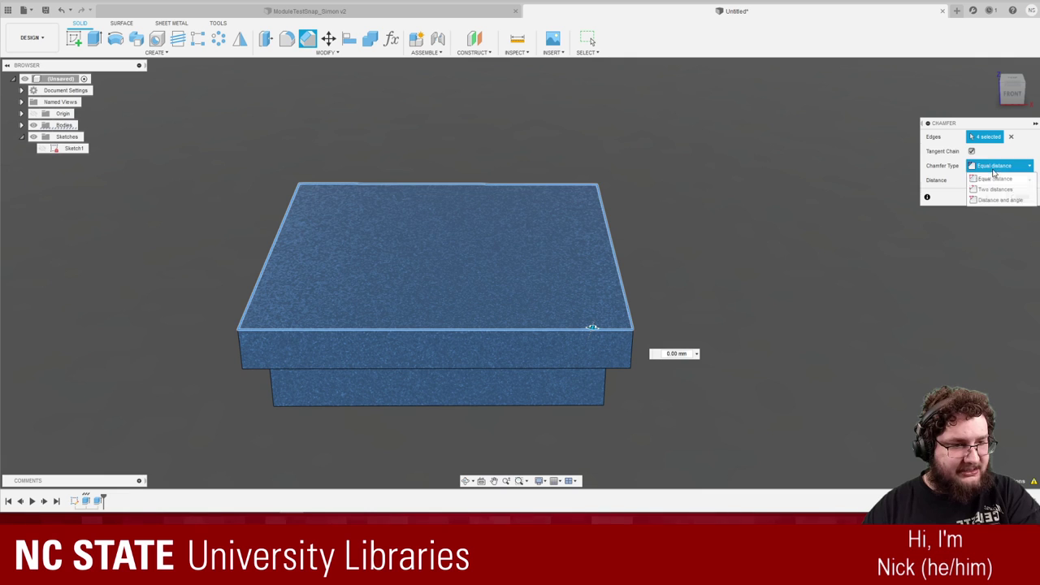
left_click(995, 189)
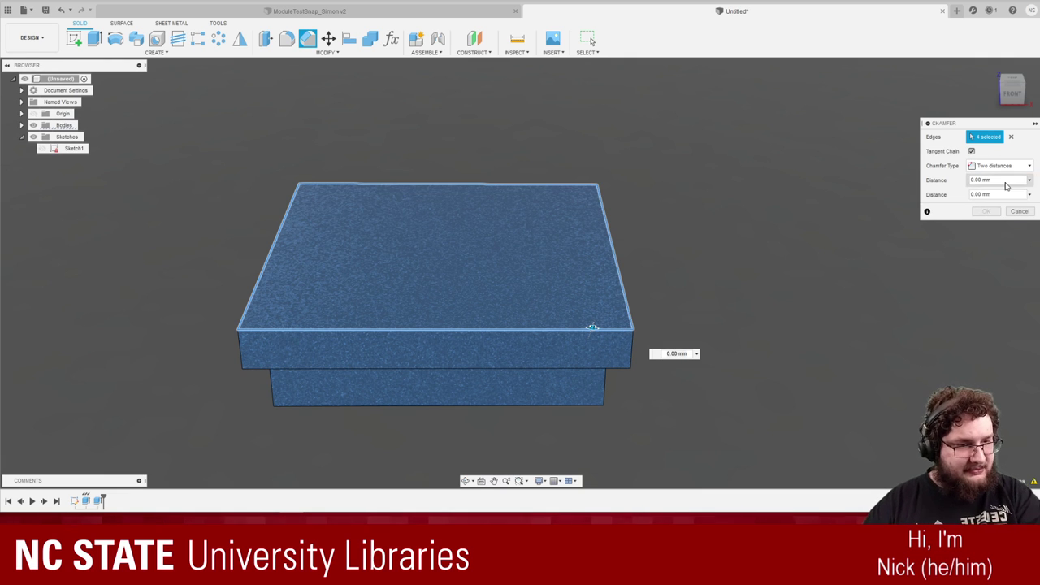
Try chamfer distances of 1 mm and 2 mm and inspect the bevel's profile at the corner.
left_click(995, 181)
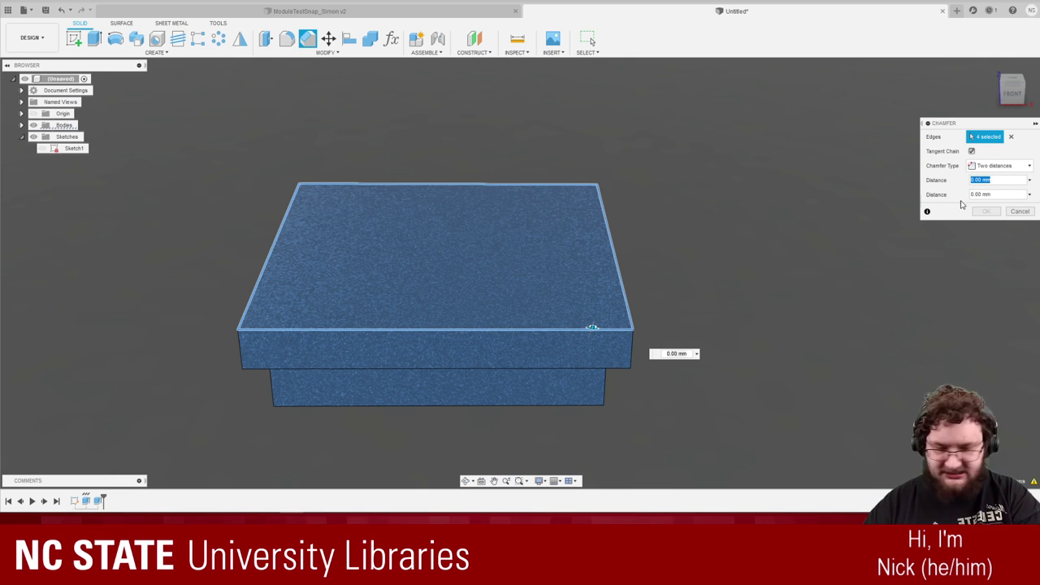
type("1")
left_click(1003, 194)
type("2")
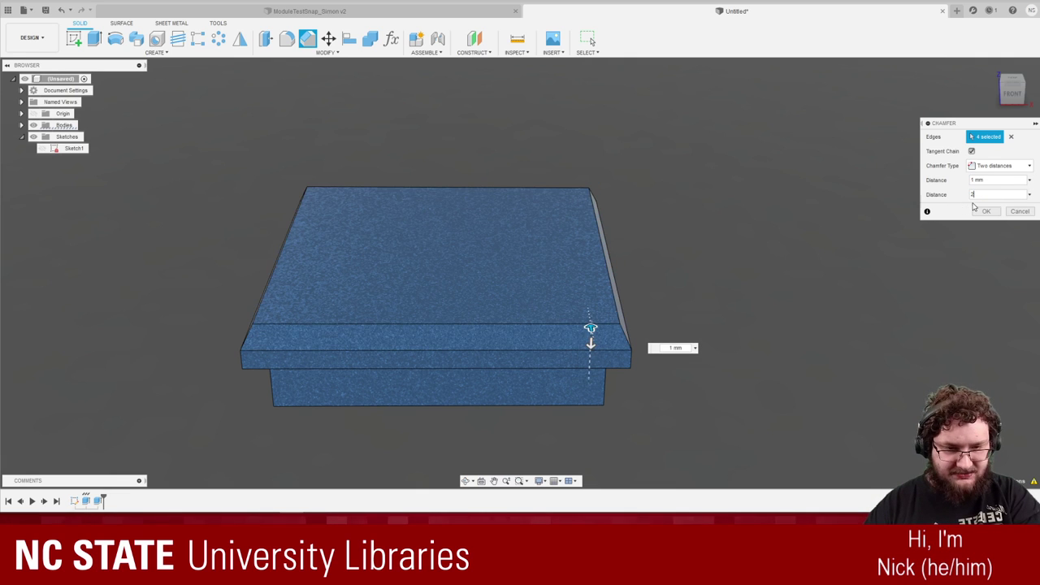
middle_click_drag(761, 298, 760, 299, "shift")
scroll(760, 300, "up", 5)
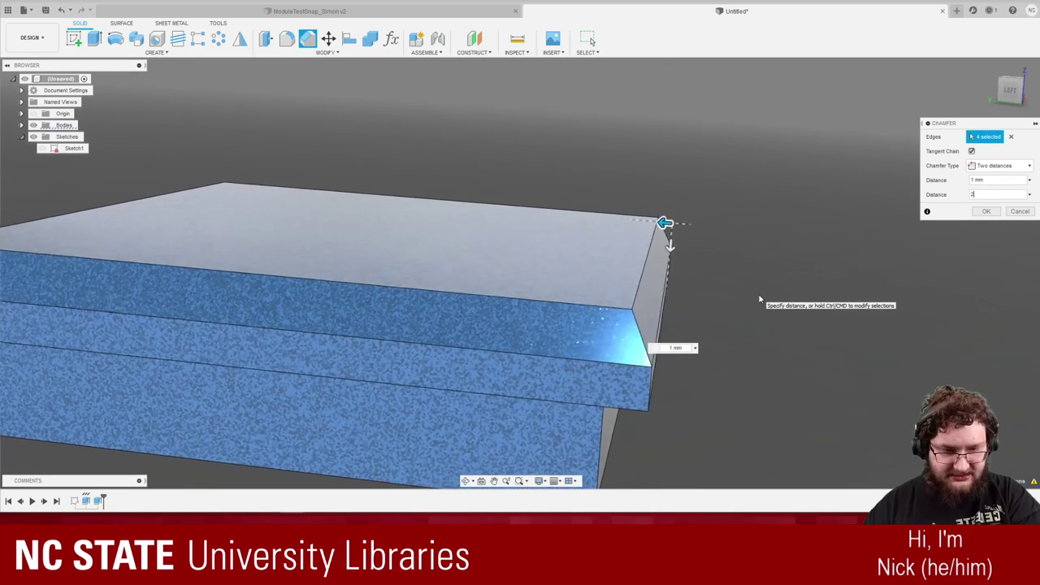
Set the chamfer distances to 2.3 mm and 3.8-1.6 mm and apply the chamfer.
left_click(986, 194)
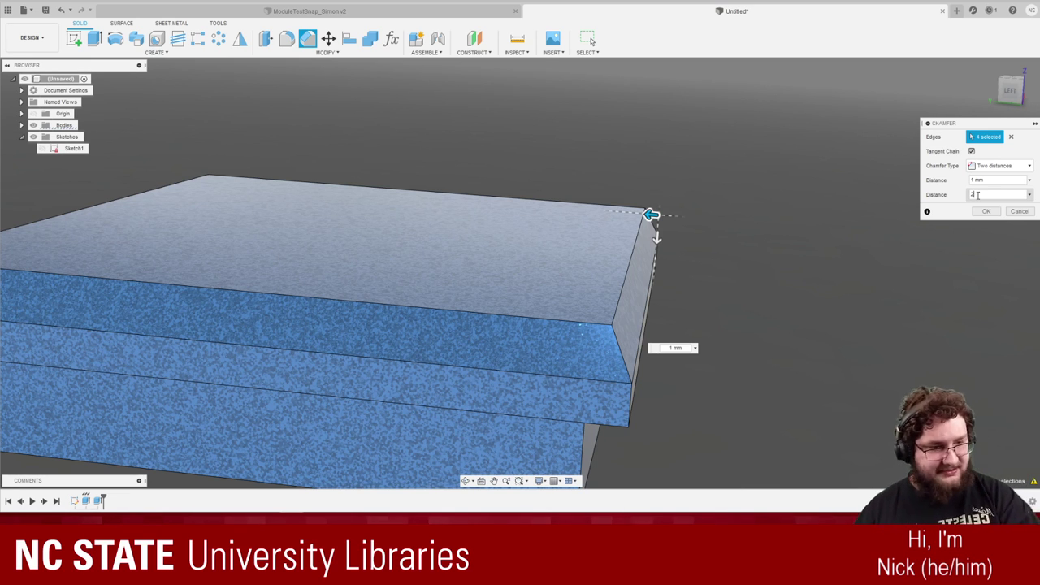
type("3.8")
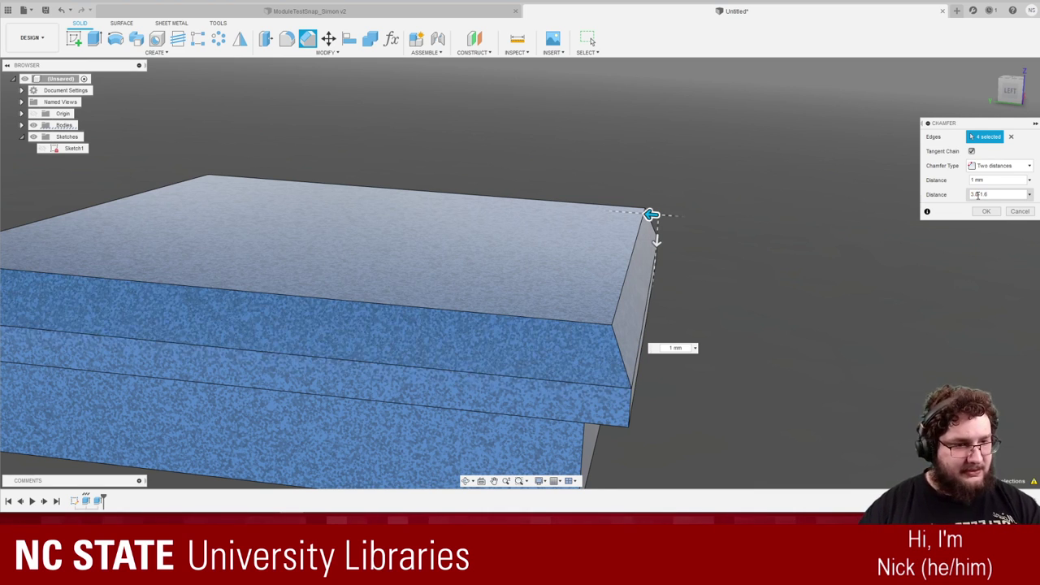
type("-1.6")
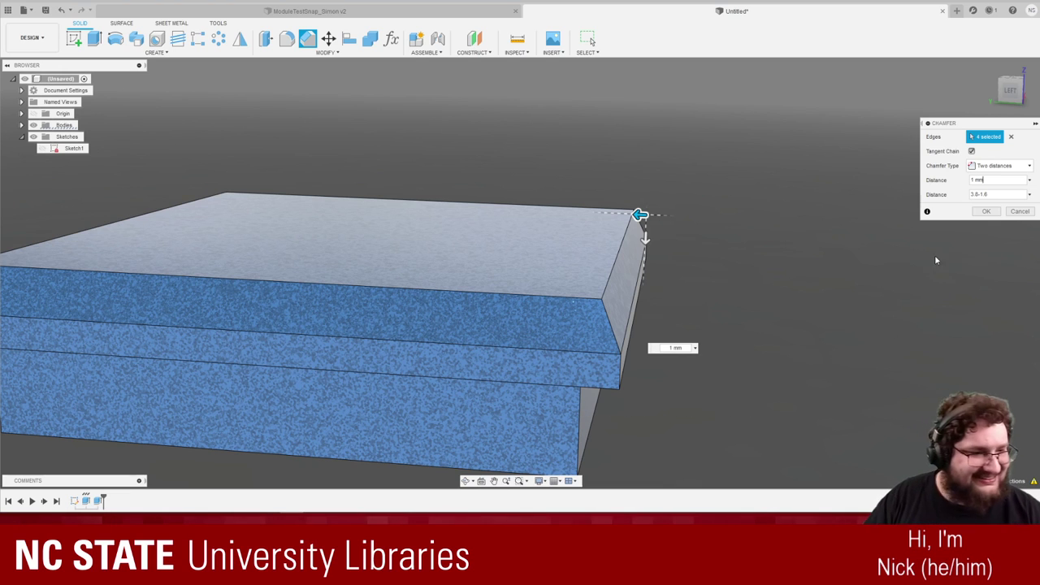
left_click_drag(991, 180, 927, 187)
type("2.3")
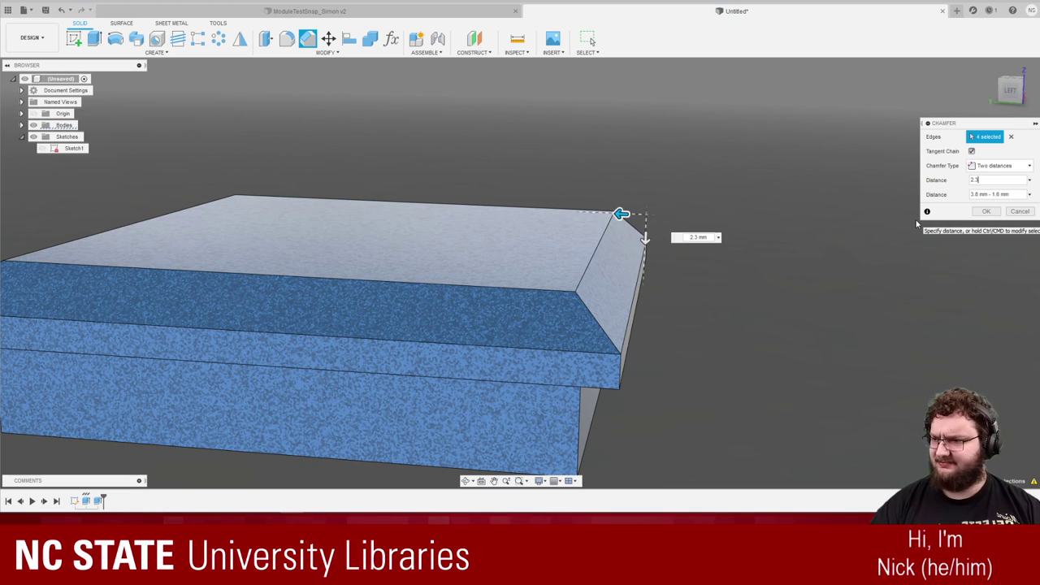
left_click(985, 212)
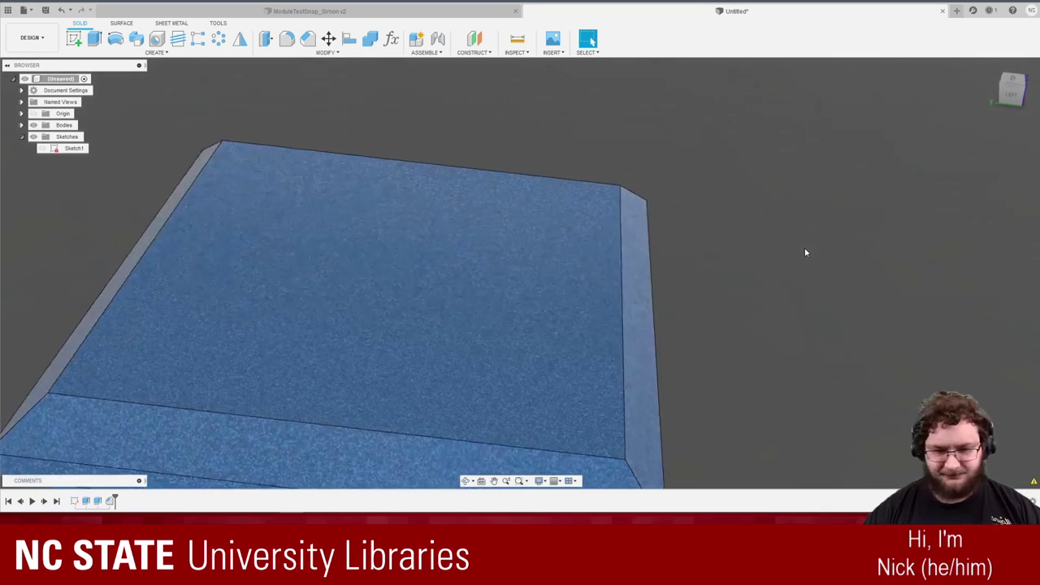
Sketch a center rectangle on the part's top face, centred on the origin and inside the chamfered border.
scroll(811, 323, "up", 5)
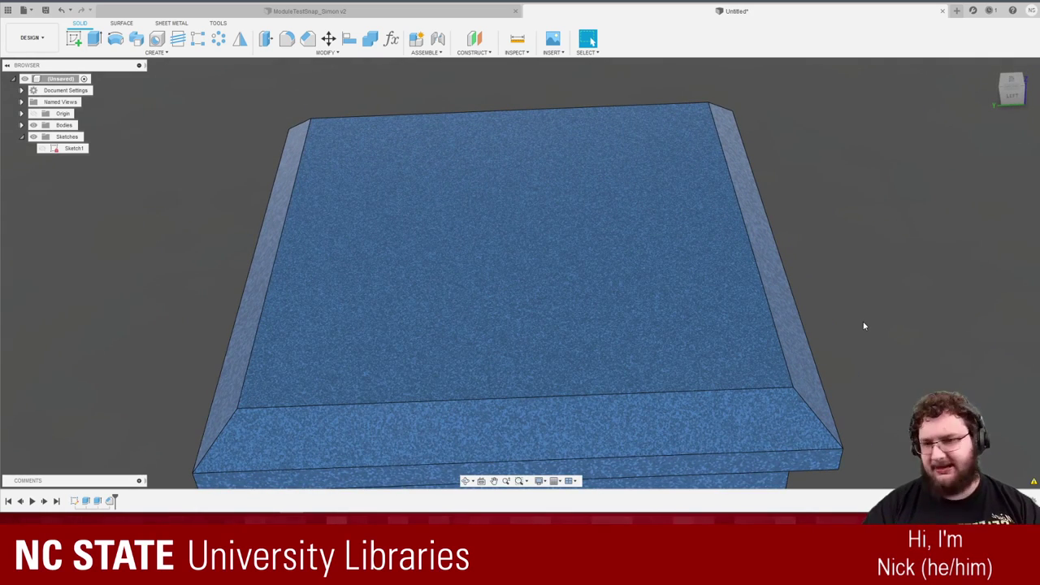
scroll(517, 147, "down", 2)
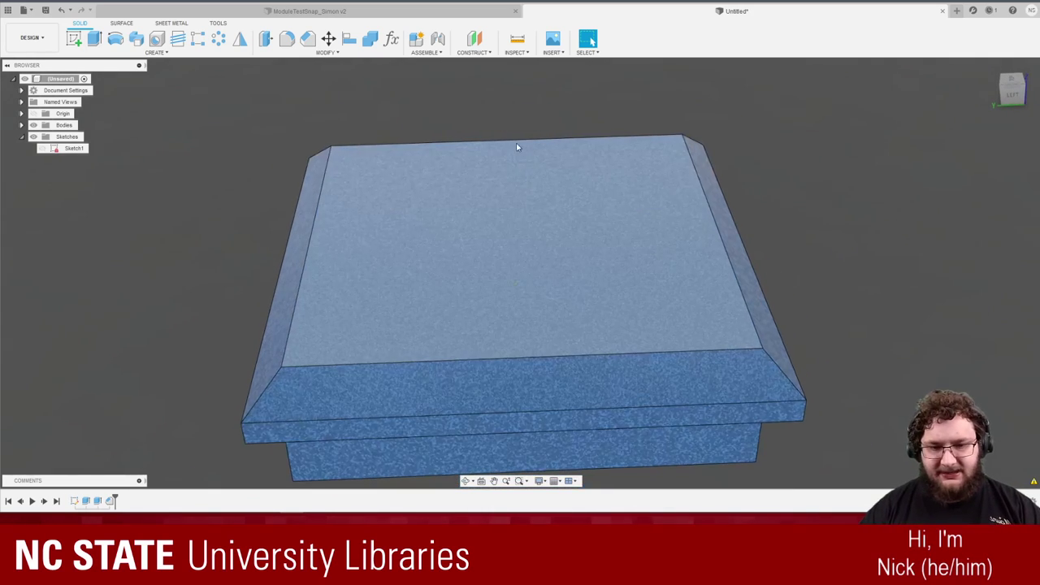
left_click(378, 235)
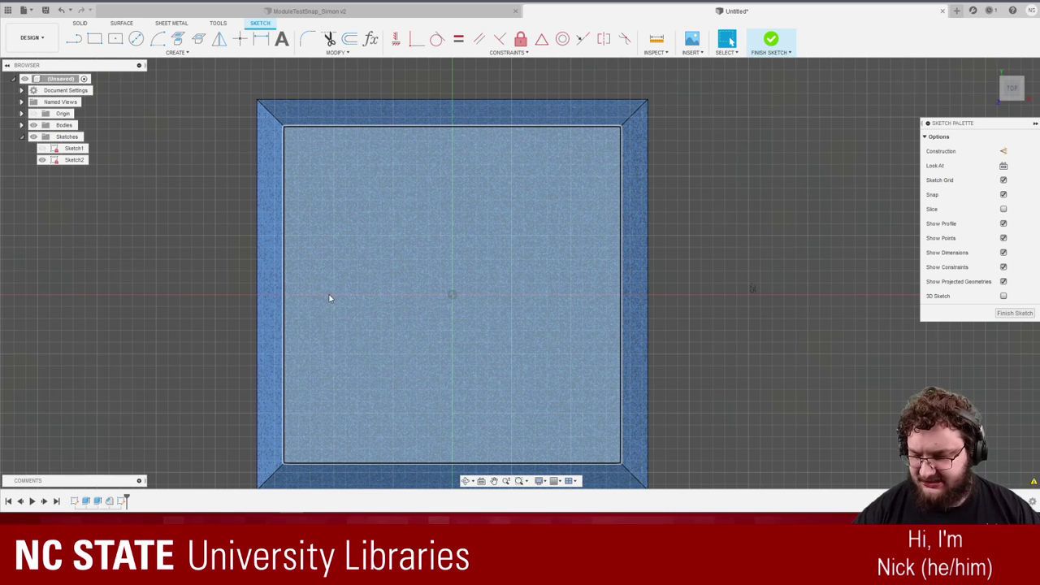
left_click(115, 39)
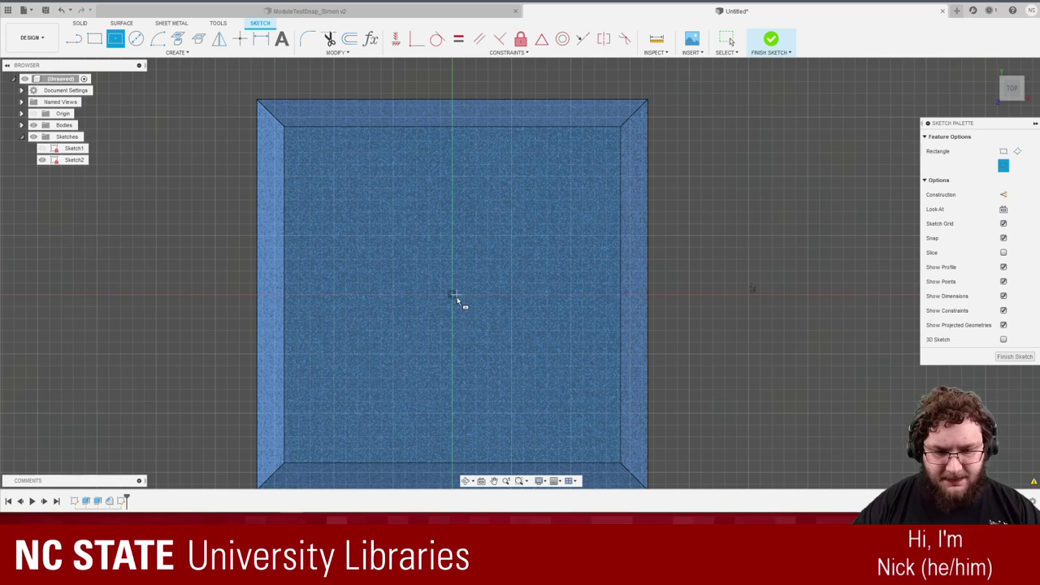
left_click(453, 294)
left_click(576, 166)
key("Escape")
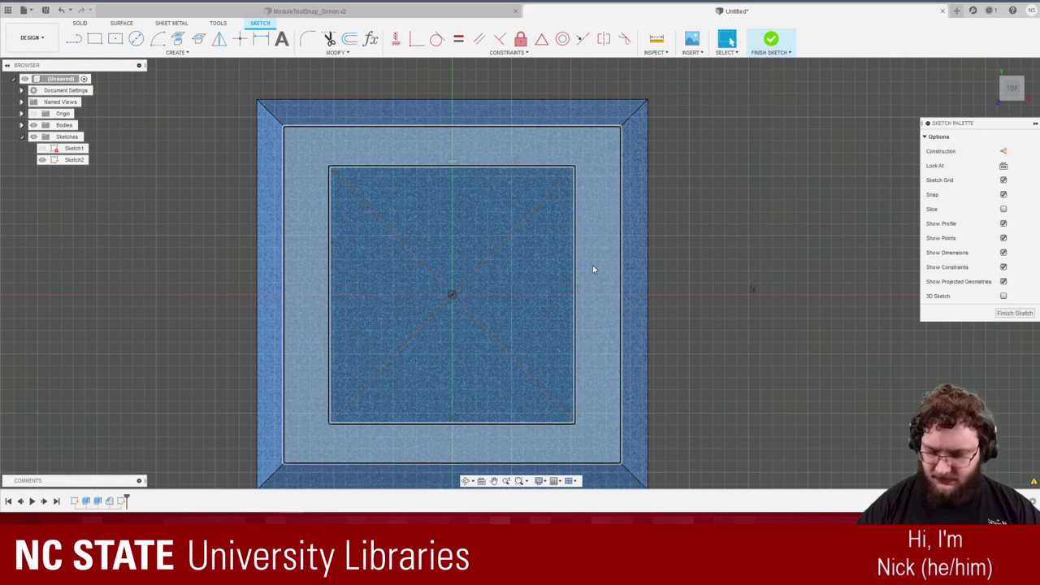
key("d")
key("Escape")
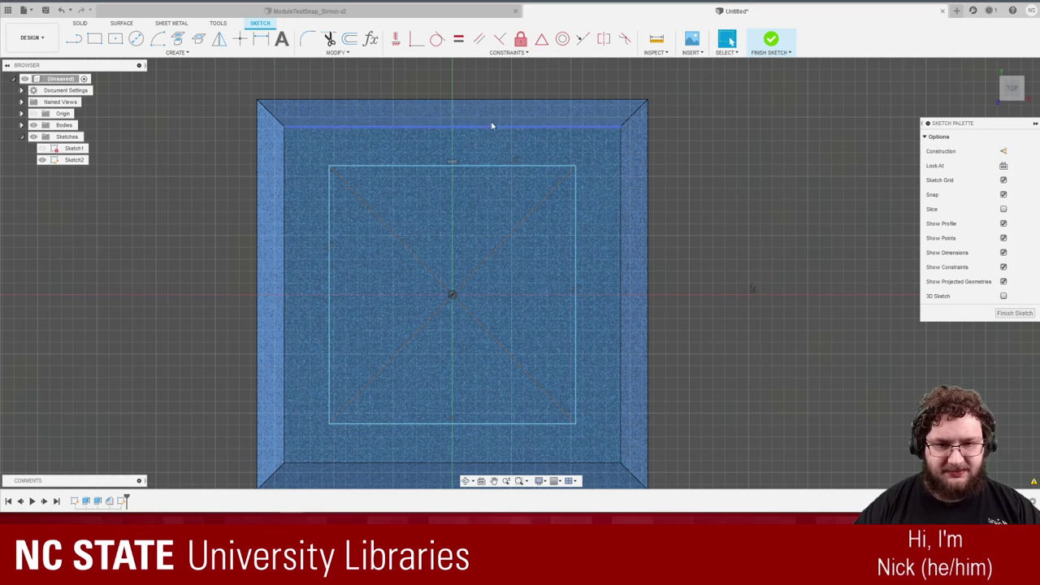
Apply an Equal constraint between two adjacent sides of the center rectangle to make it a square.
left_click(460, 39)
left_click(535, 167)
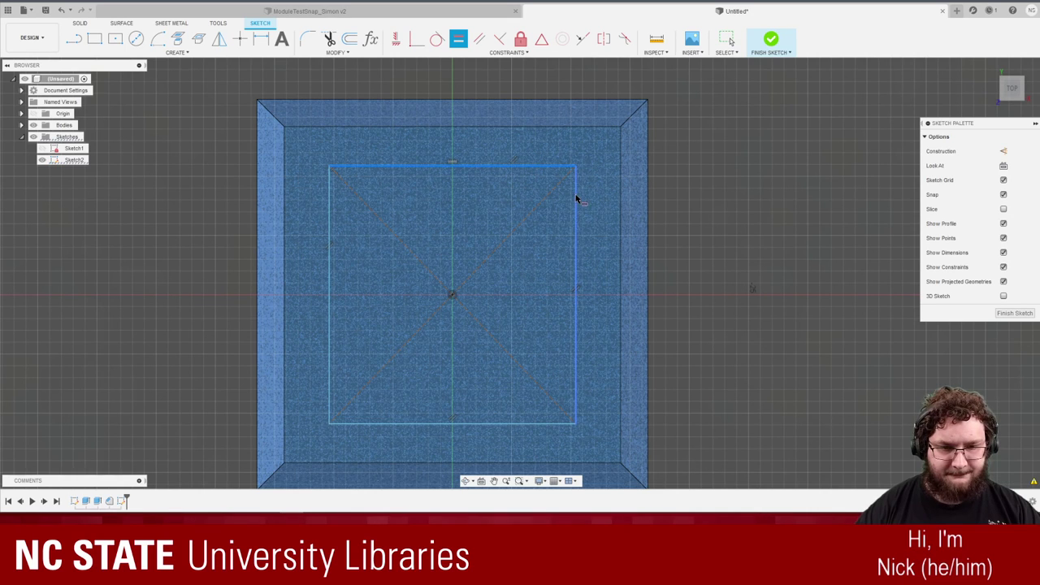
left_click(576, 198)
key("Escape")
Dimension the square's upper side to 24.2 mm and finish the sketch.
key("d")
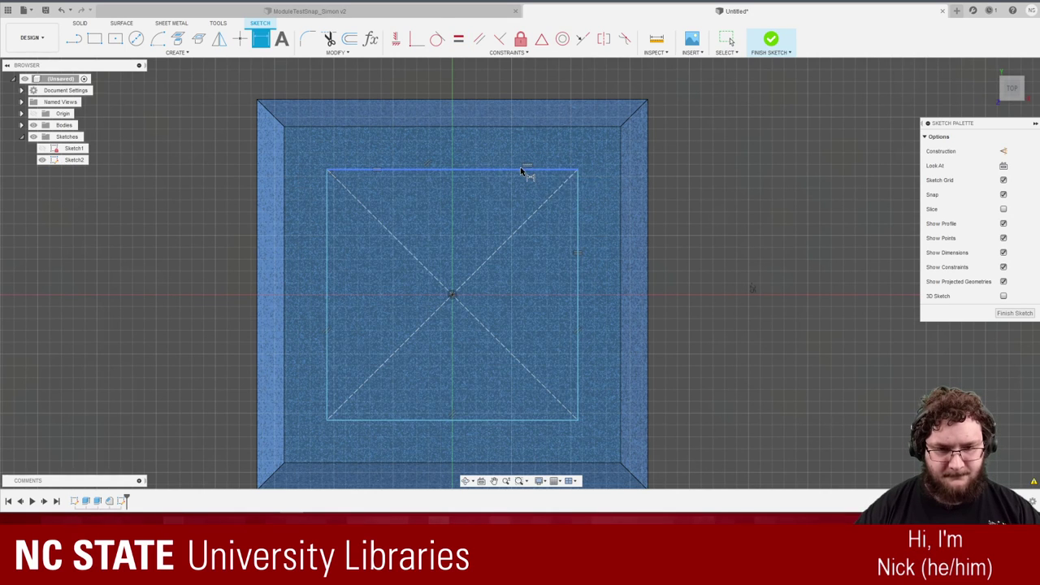
left_click(525, 168)
left_click(528, 160)
type("24.2")
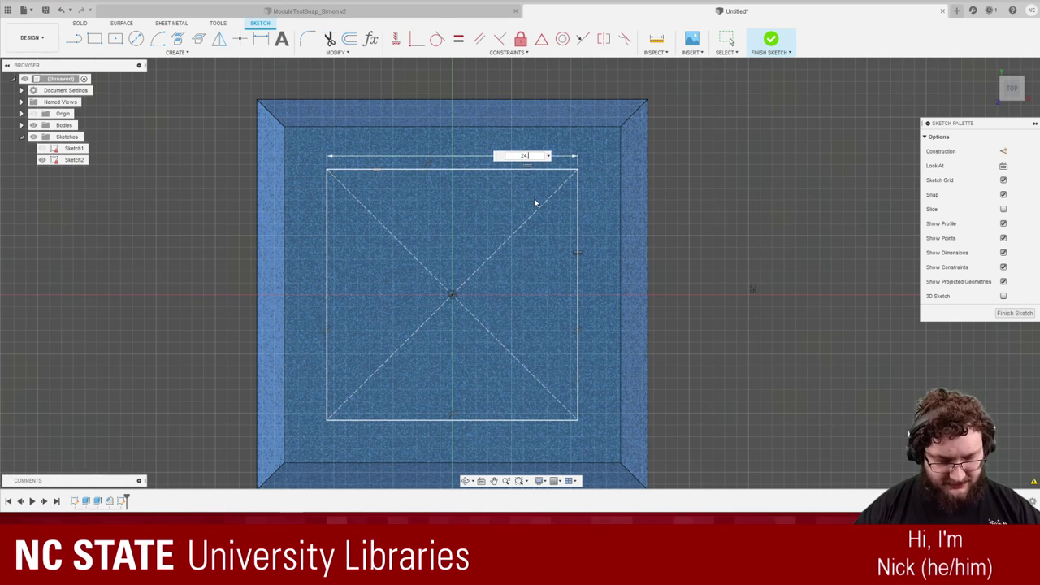
key("Return")
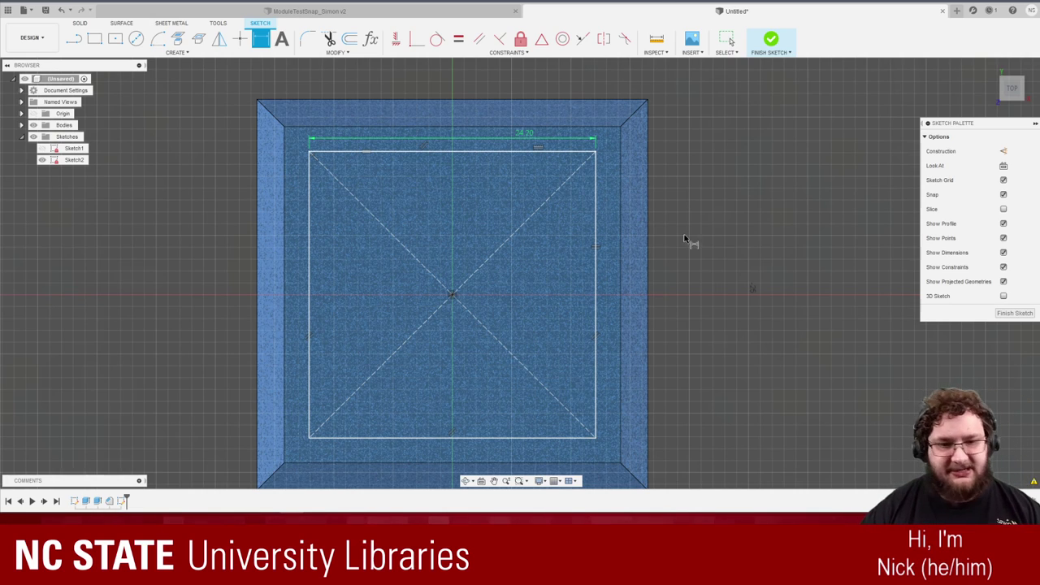
left_click(1015, 313)
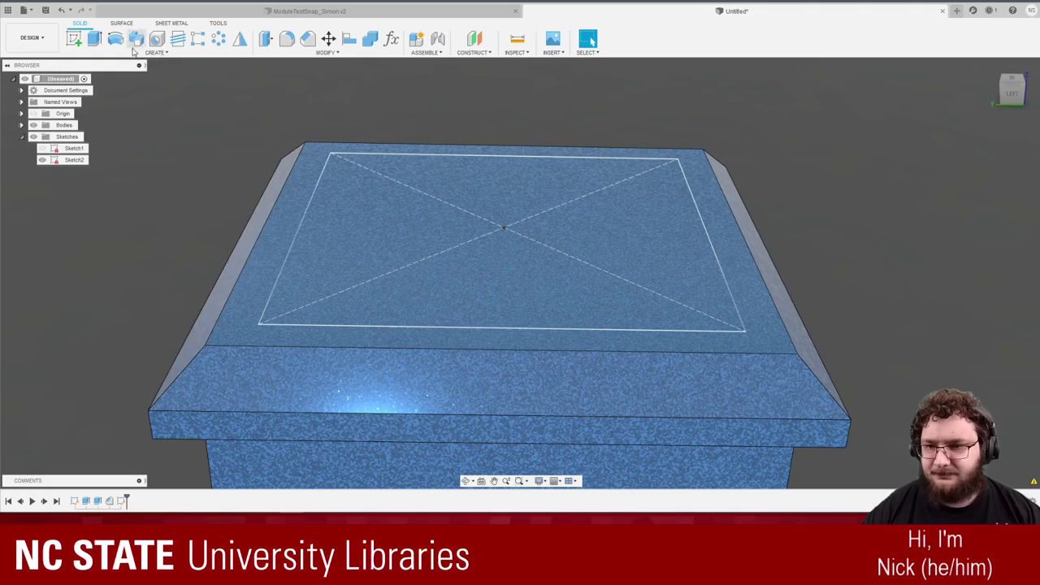
Extrude the square profile downward as a cut about 11 mm deep through the base.
left_click(94, 39)
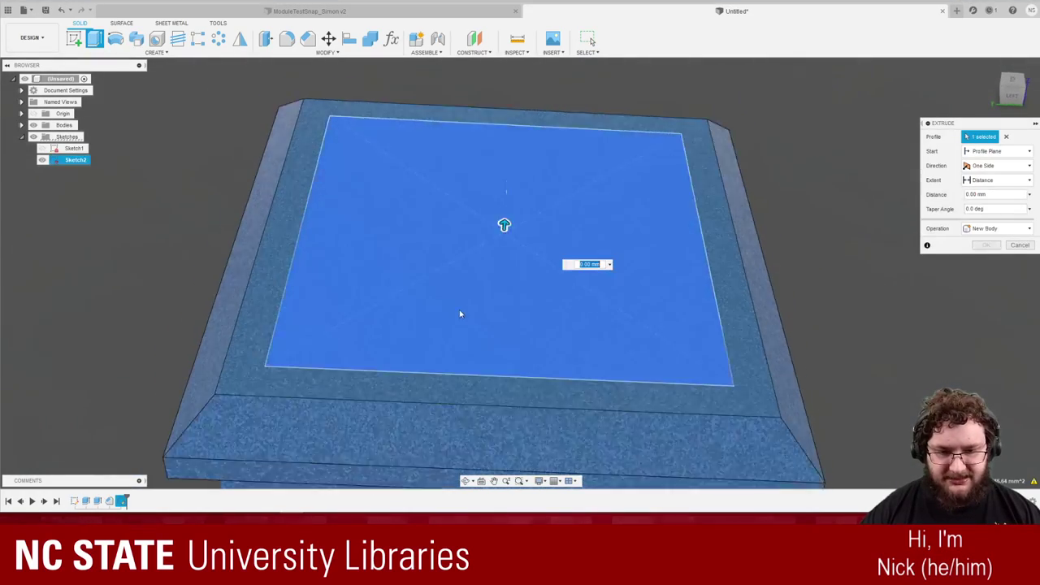
middle_click_drag(460, 313, 488, 213, "shift")
left_click_drag(500, 198, 507, 375)
middle_click_drag(757, 339, 574, 359, "shift")
left_click_drag(512, 372, 517, 332)
middle_click_drag(517, 333, 518, 382, "shift")
left_click_drag(517, 334, 517, 336)
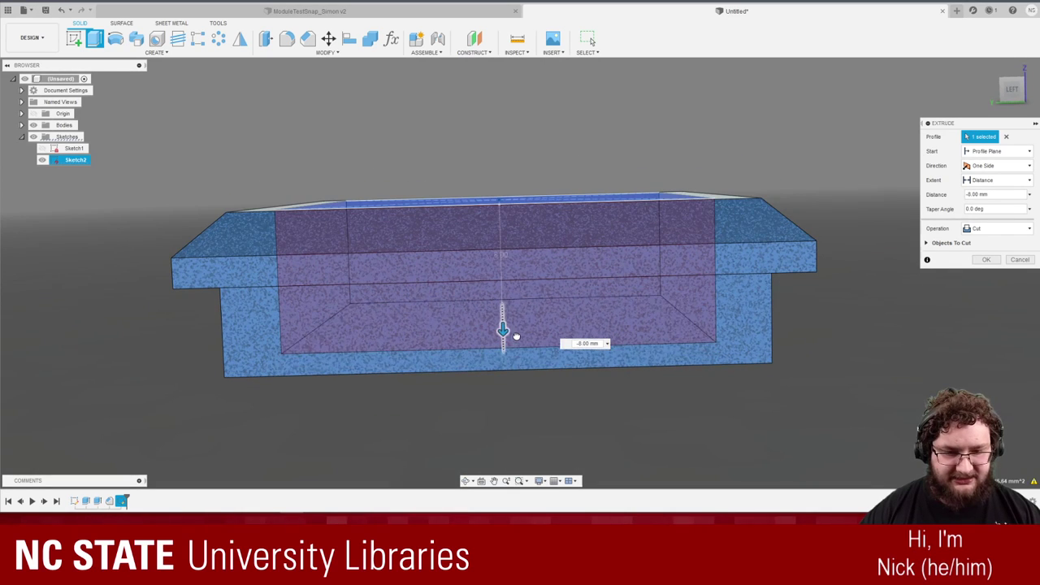
middle_click_drag(516, 336, 519, 305, "shift")
left_click_drag(519, 322, 520, 363)
Change the cut's extent to To Object, ending 2 mm inward from the base's bottom face, and complete the extrusion.
left_click(993, 180)
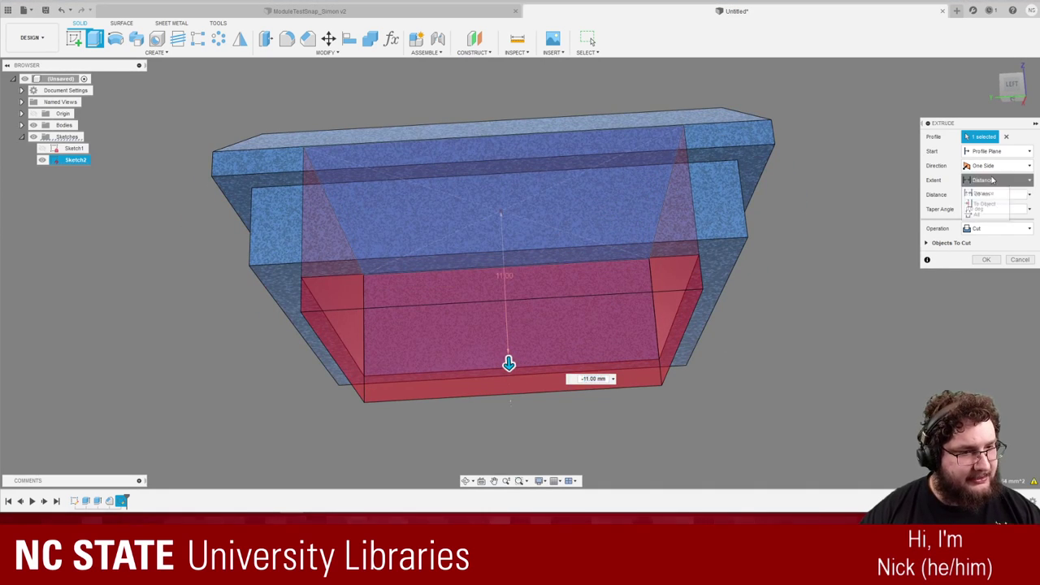
left_click(983, 203)
left_click(683, 273)
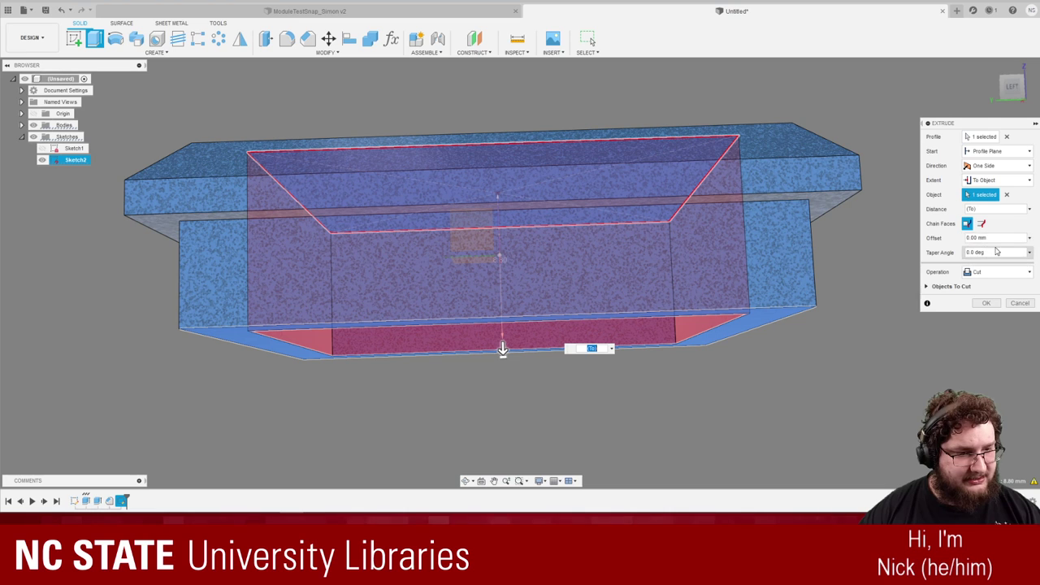
left_click(987, 238)
type("2")
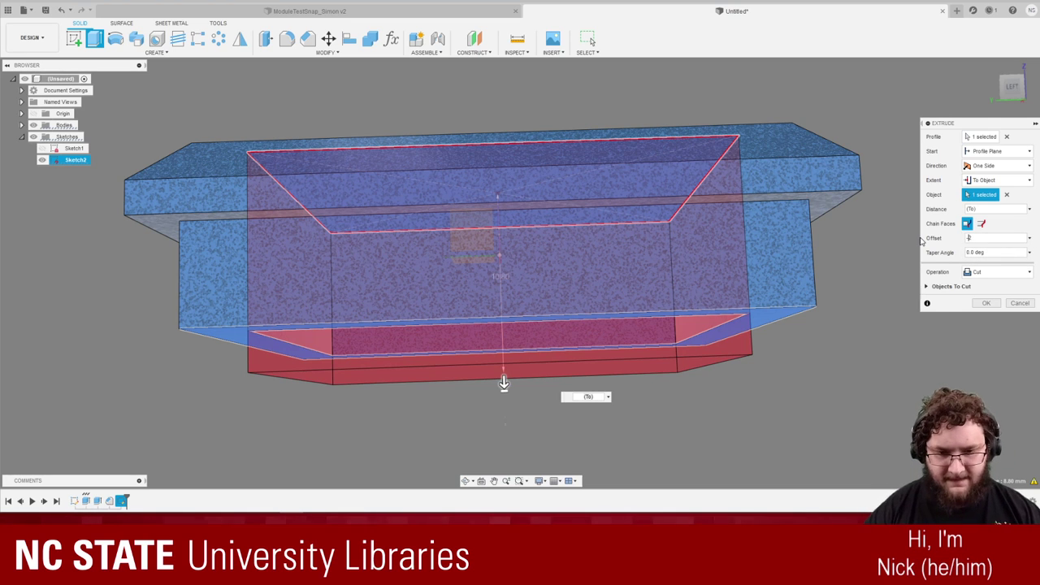
left_click(986, 302)
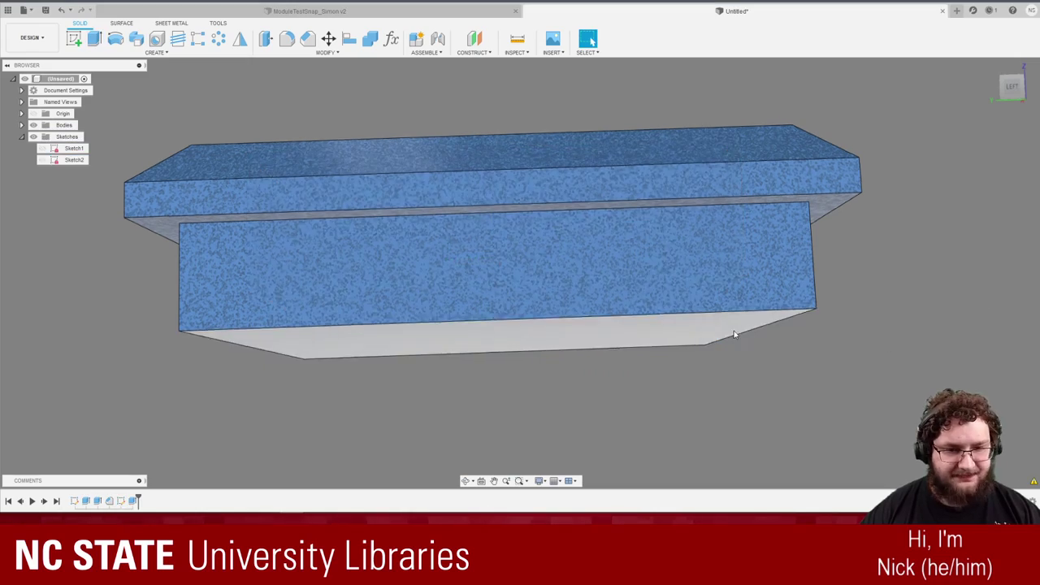
Extrude the pocket's floor upward with a To Object extent ending at the base's top rim face.
middle_click_drag(734, 334, 174, 86, "shift")
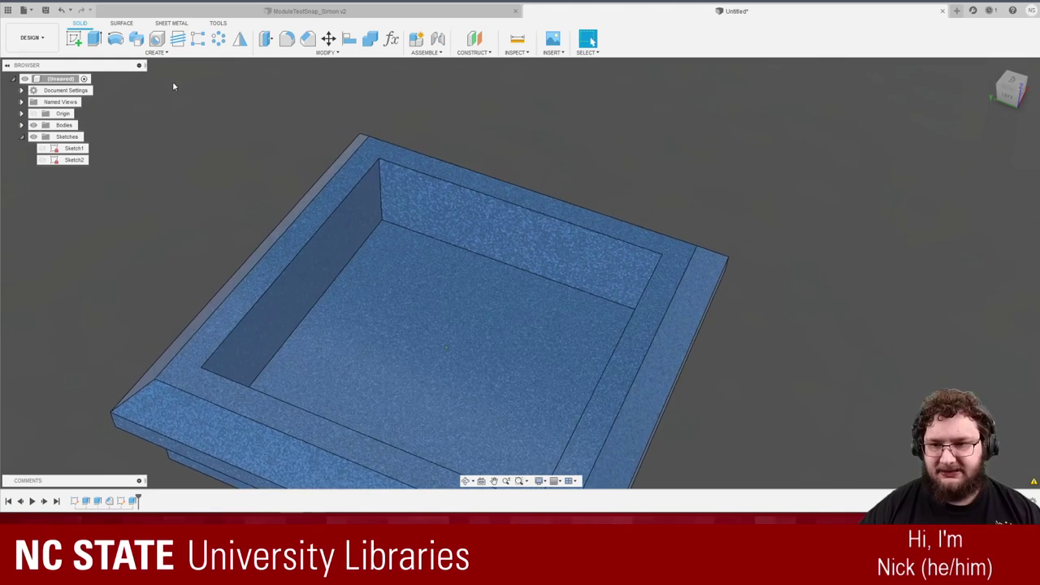
left_click(93, 37)
left_click(421, 328)
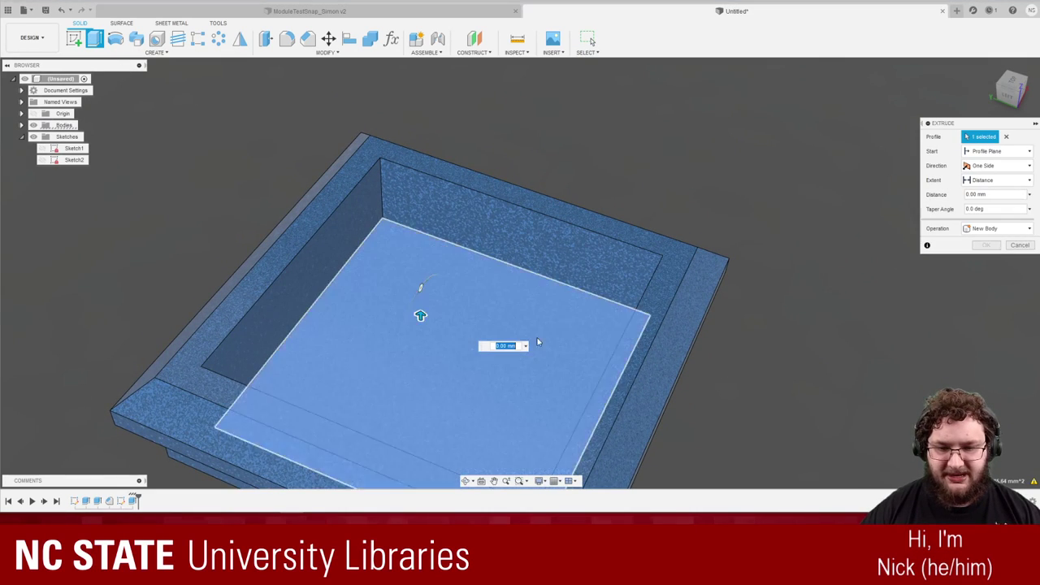
middle_click_drag(421, 325, 439, 213, "shift")
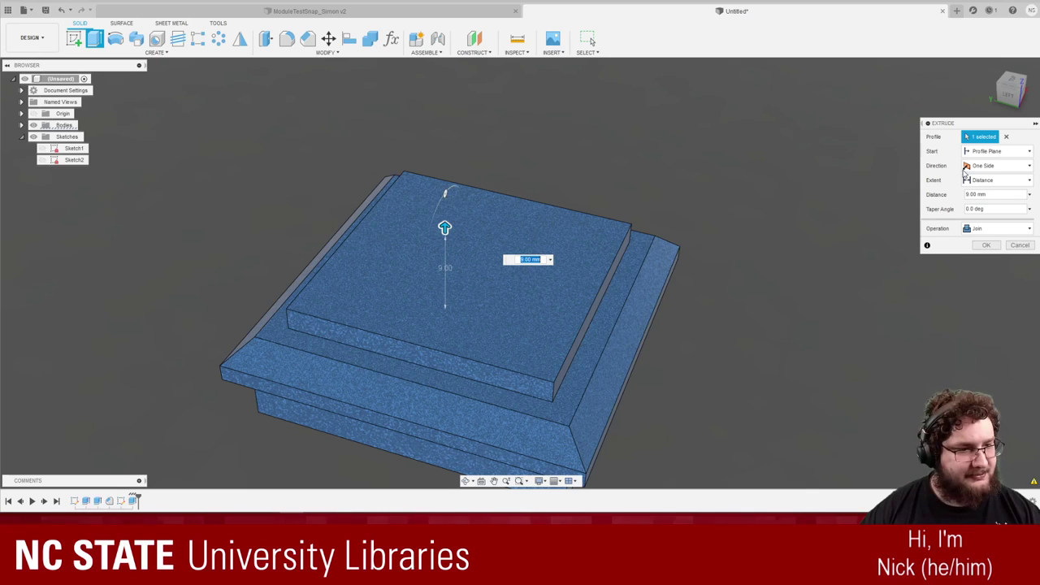
left_click(984, 203)
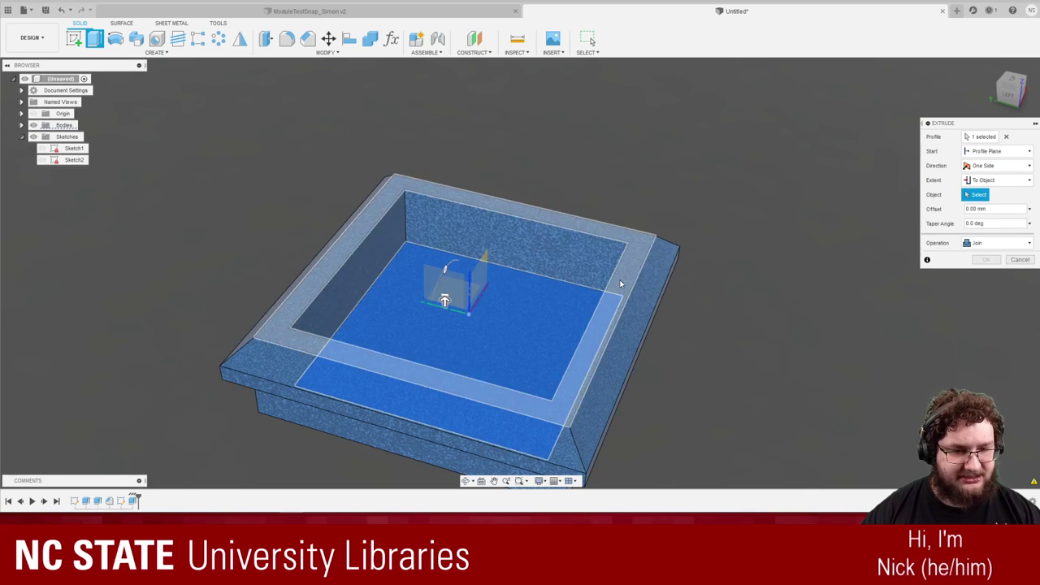
left_click(620, 281)
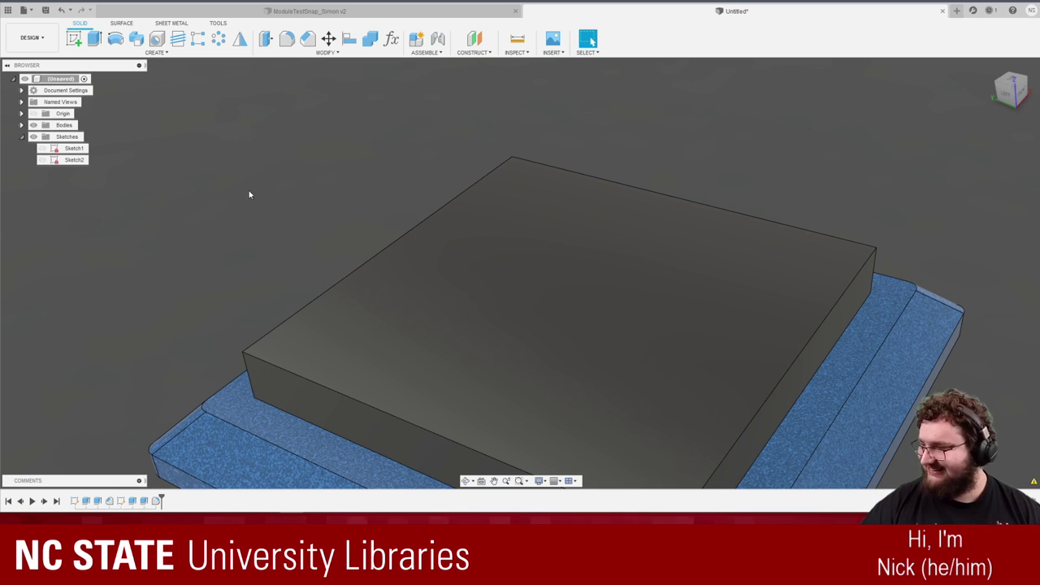
Examine the grey block on top of the blue base from several angles and distances.
scroll(227, 185, "down", 5)
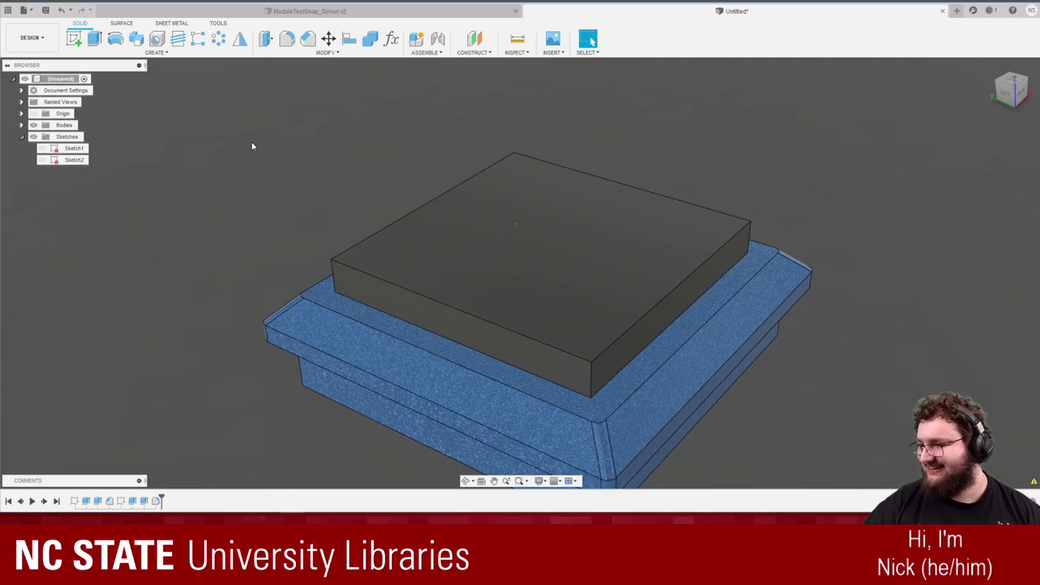
middle_click_drag(252, 147, 477, 211, "shift")
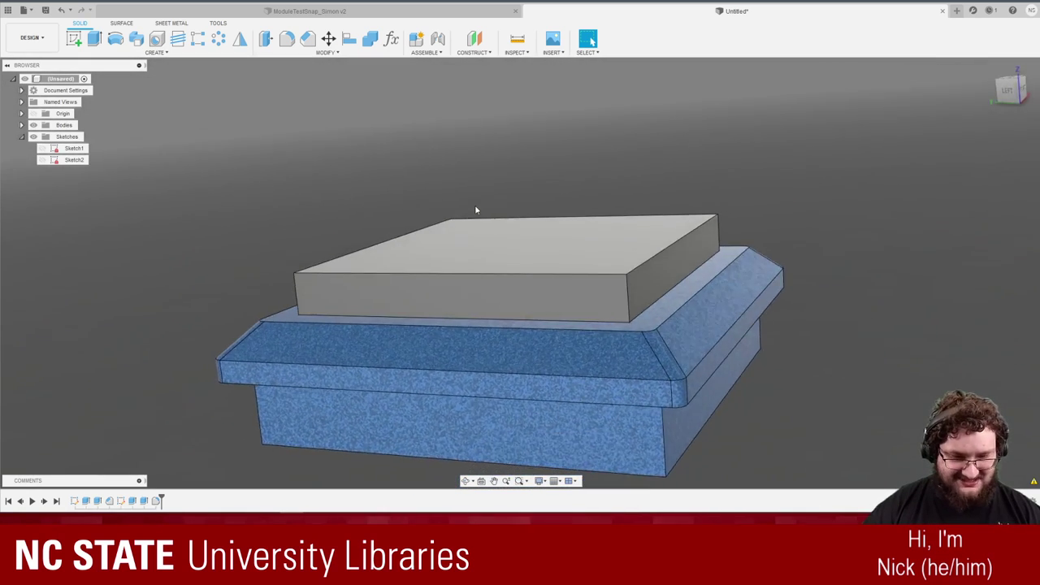
scroll(520, 252, "up", 3)
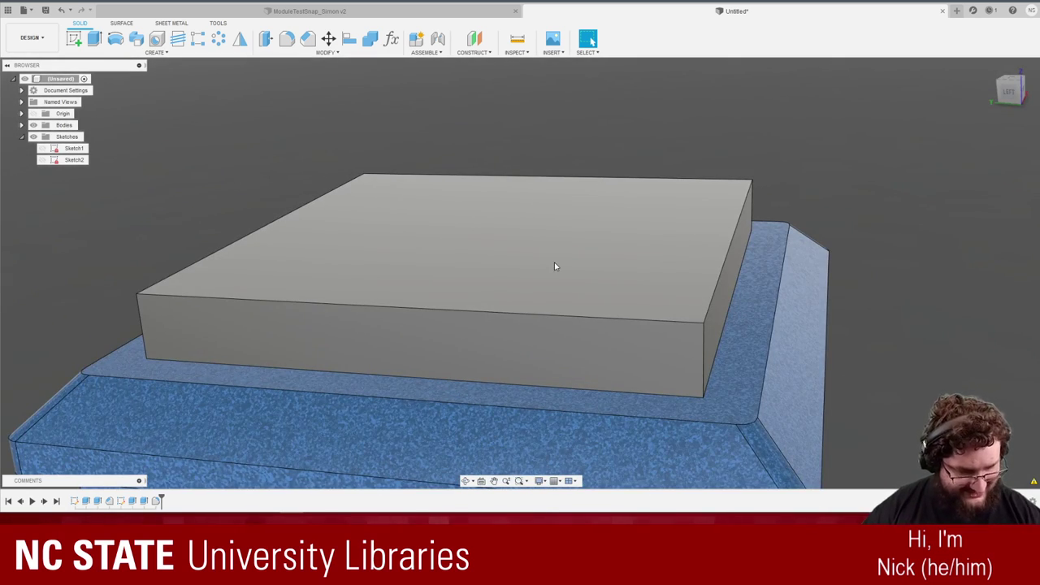
middle_click_drag(555, 262, 523, 295, "shift")
scroll(523, 295, "down", 3)
scroll(330, 119, "up", 2)
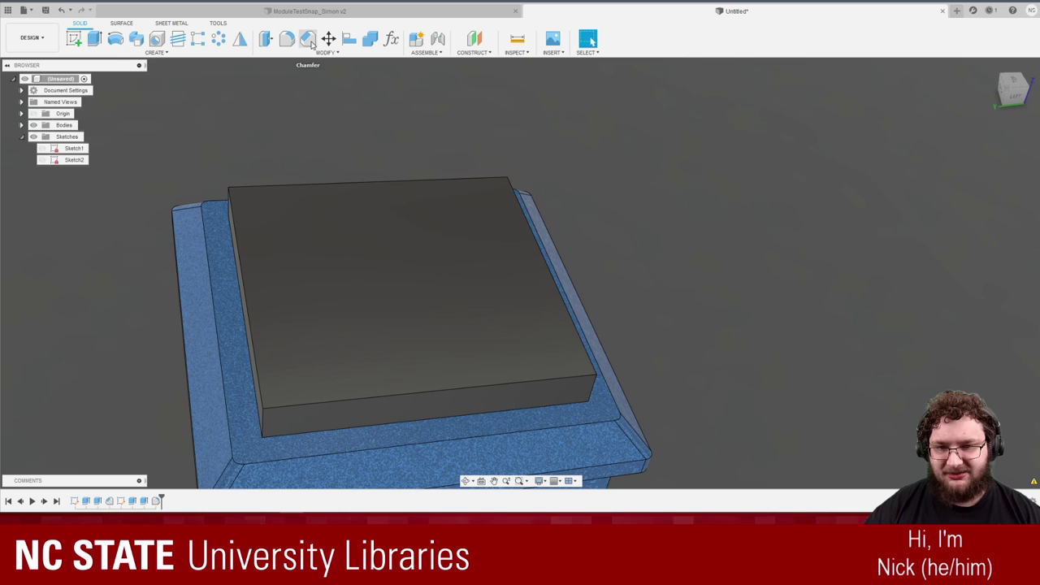
scroll(292, 49, "down", 2)
scroll(295, 48, "up", 4)
scroll(301, 44, "down", 3)
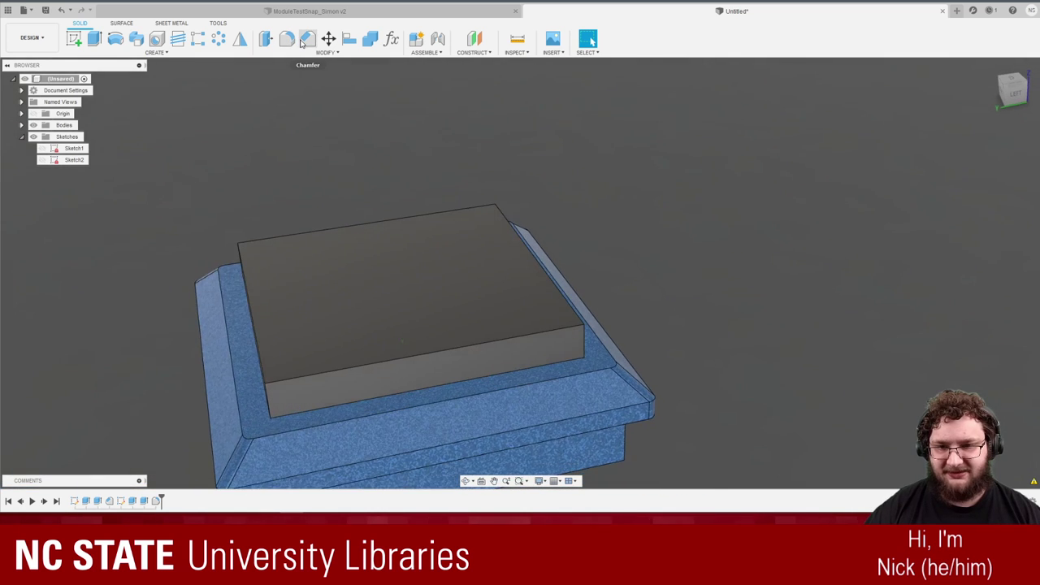
scroll(303, 41, "up", 2)
scroll(303, 41, "down", 2)
Chamfer the four upper edges of the grey block with two distances, 0.5 mm and 5 mm.
left_click(307, 39)
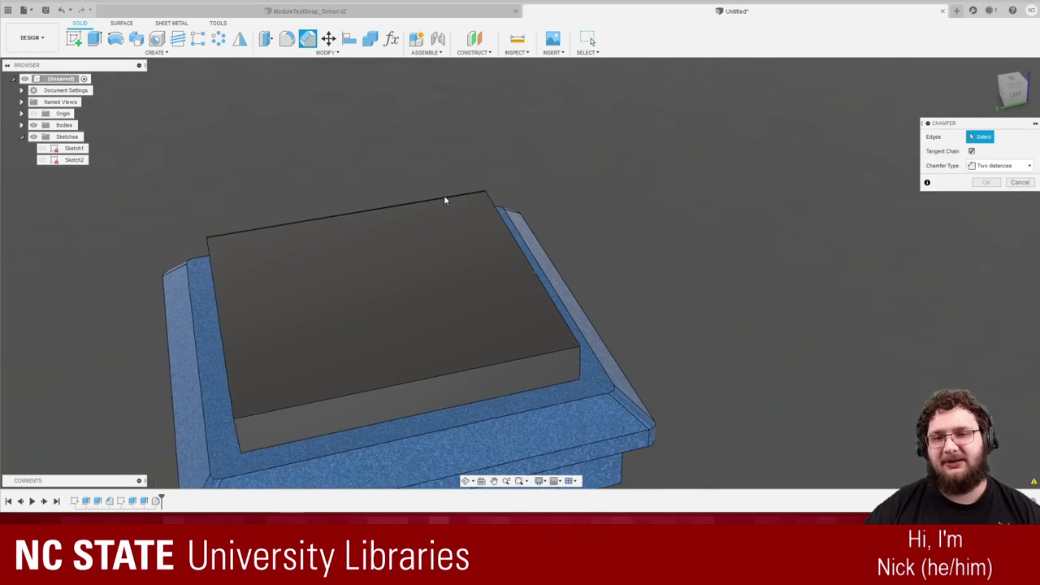
left_click(514, 246)
left_click(396, 206)
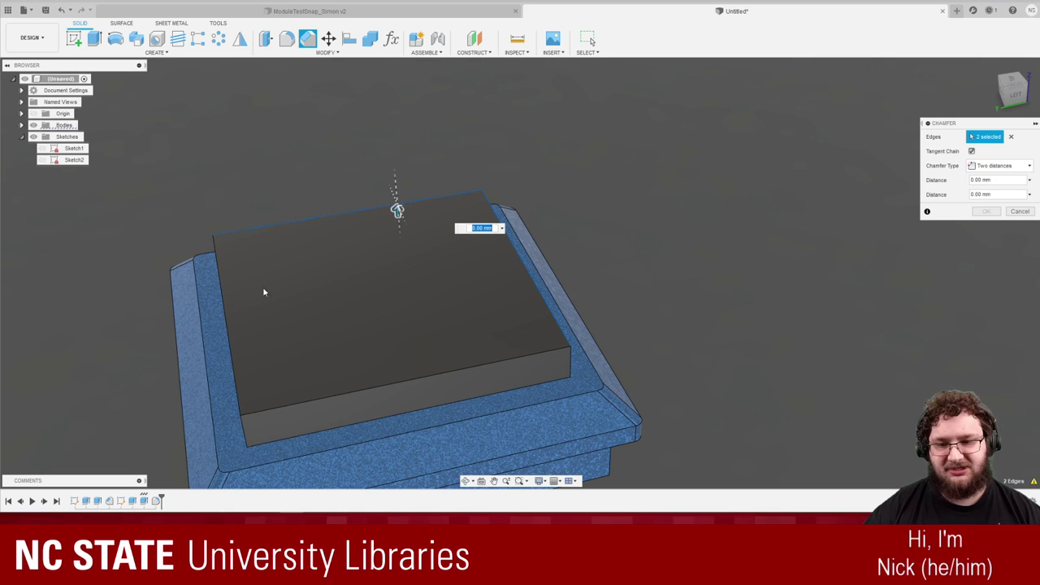
left_click(225, 304)
middle_click_drag(225, 304, 397, 383, "shift")
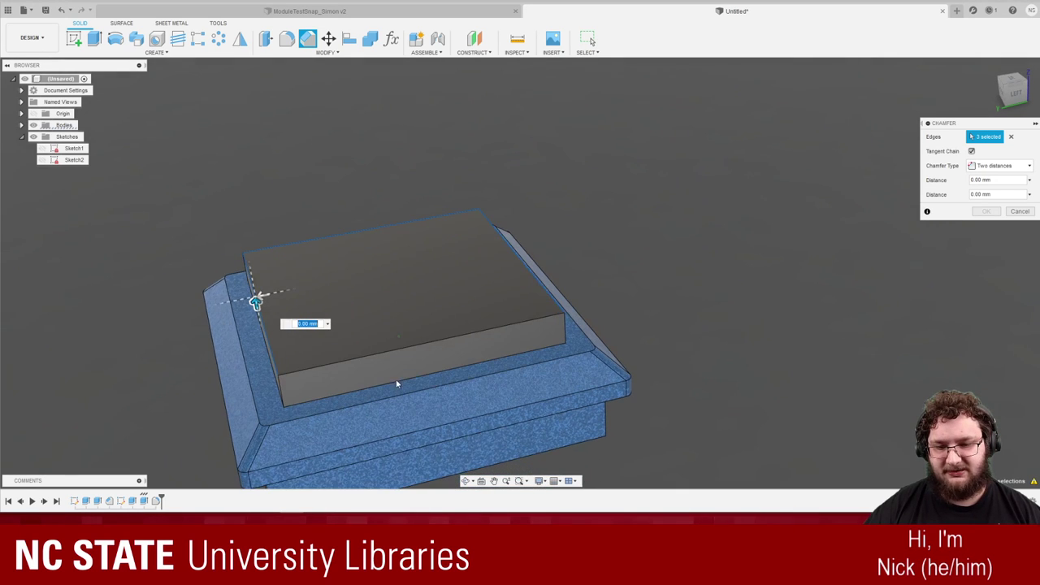
left_click(395, 352)
middle_click_drag(701, 215, 947, 214, "shift")
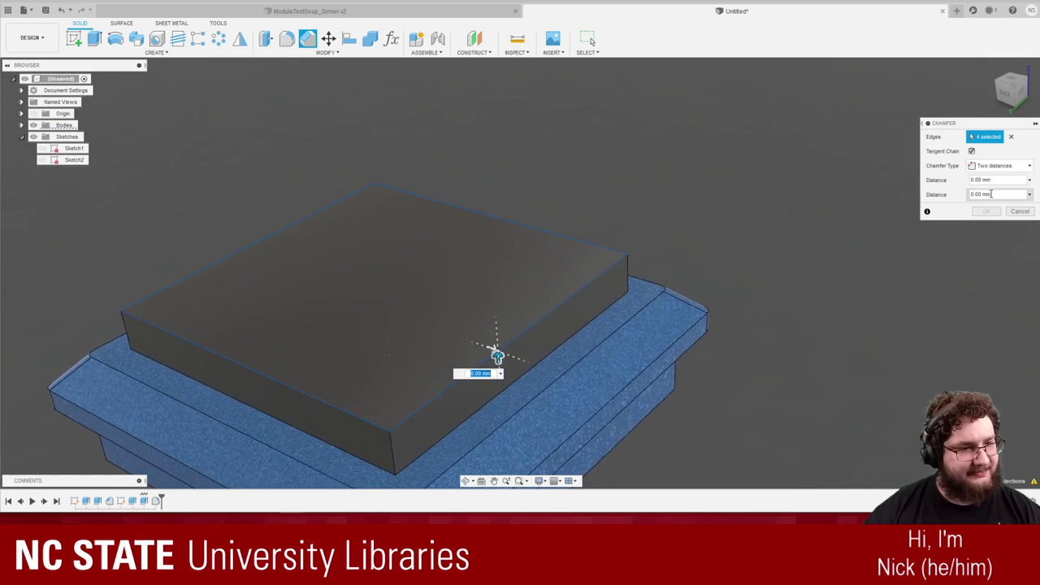
left_click(1031, 180)
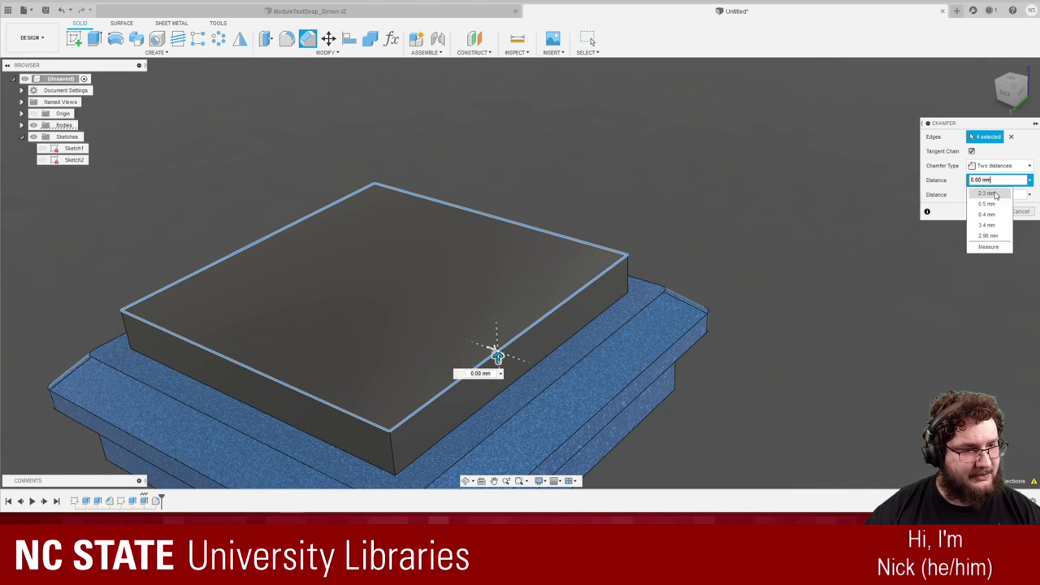
left_click(1008, 179)
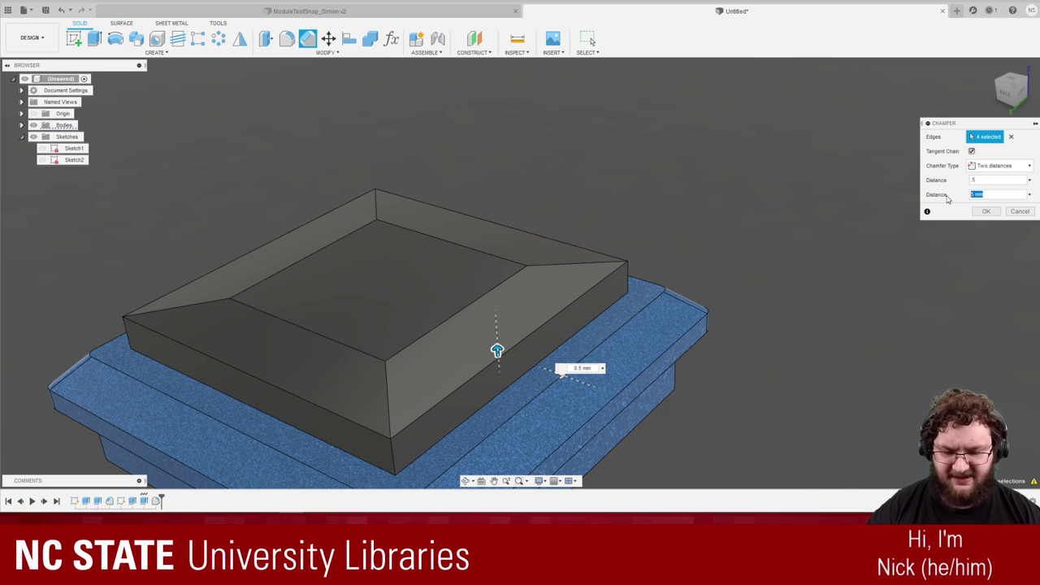
left_click(987, 213)
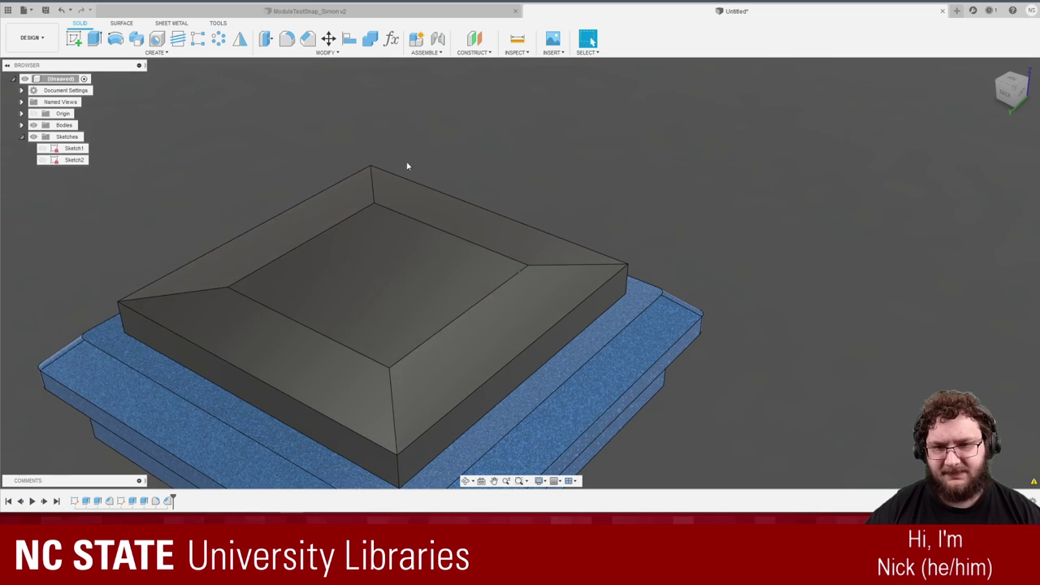
Start a chord-length fillet on the grey block's four top-face edges and four sloped corner edges, using the Setback corner type.
left_click(303, 40)
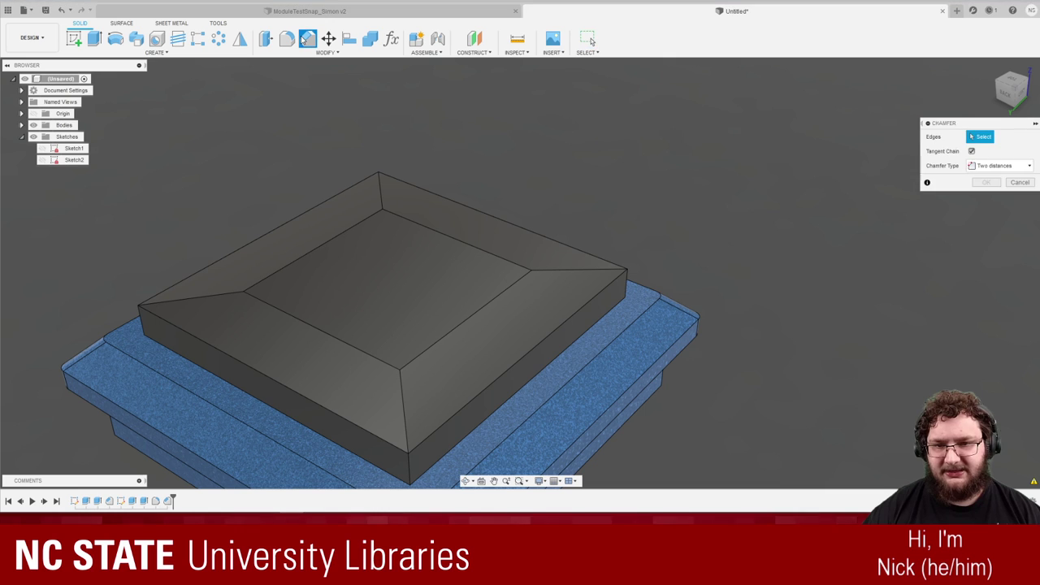
left_click(288, 41)
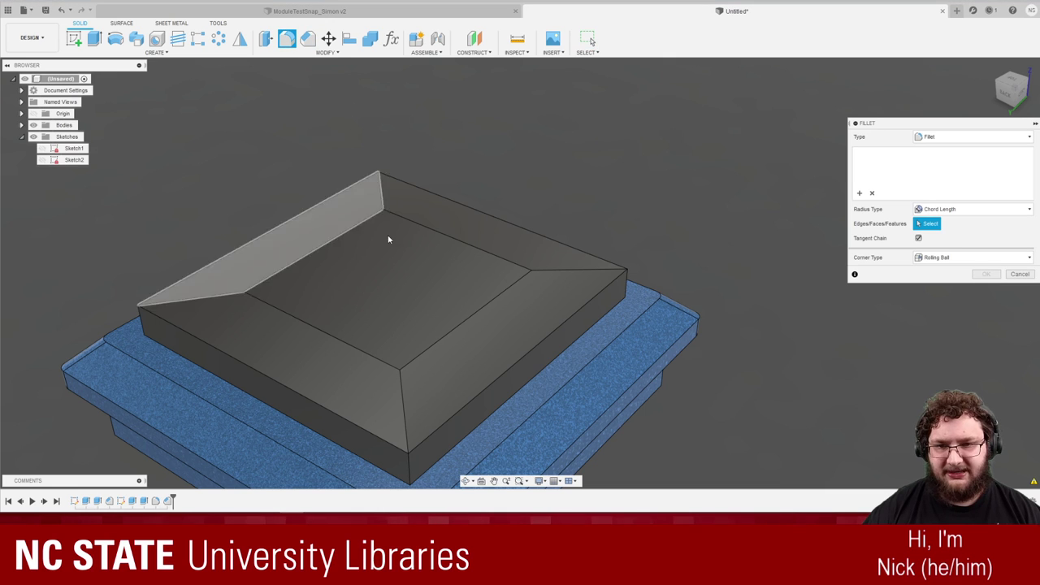
left_click(483, 308)
left_click(344, 344)
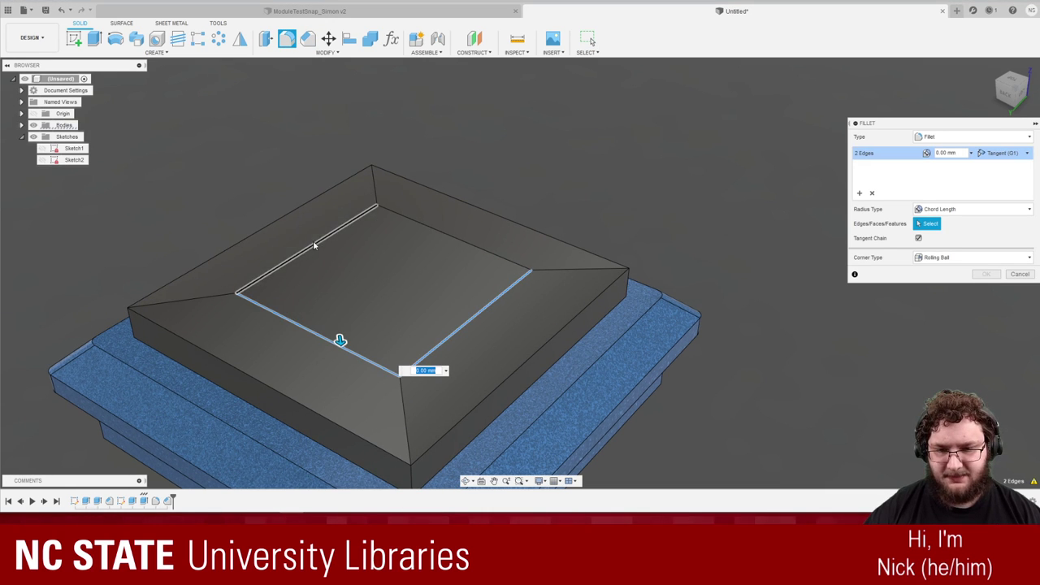
left_click(314, 242)
left_click(373, 180)
left_click(461, 241)
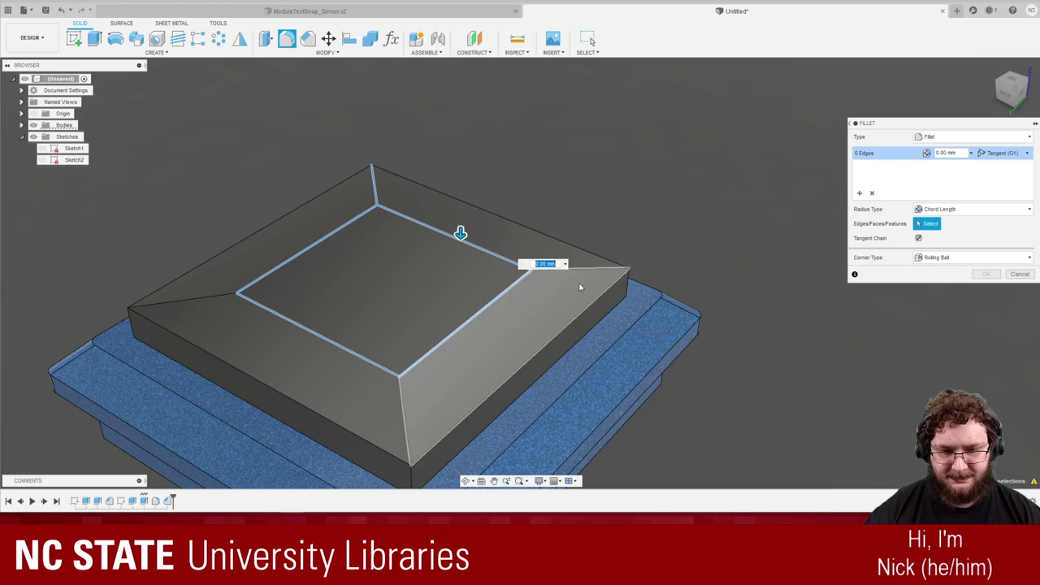
left_click(584, 269)
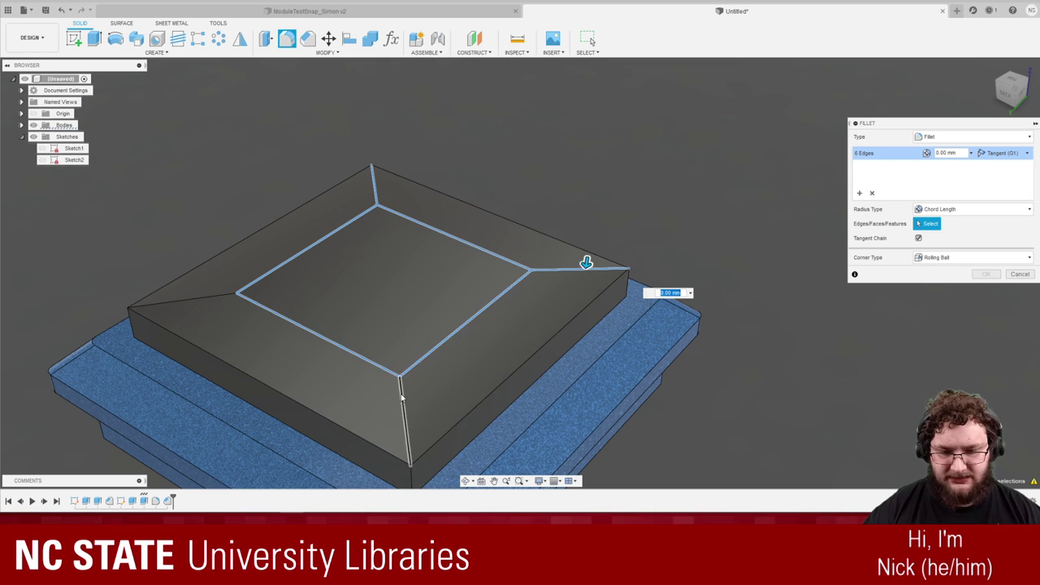
left_click(402, 399)
left_click(221, 292)
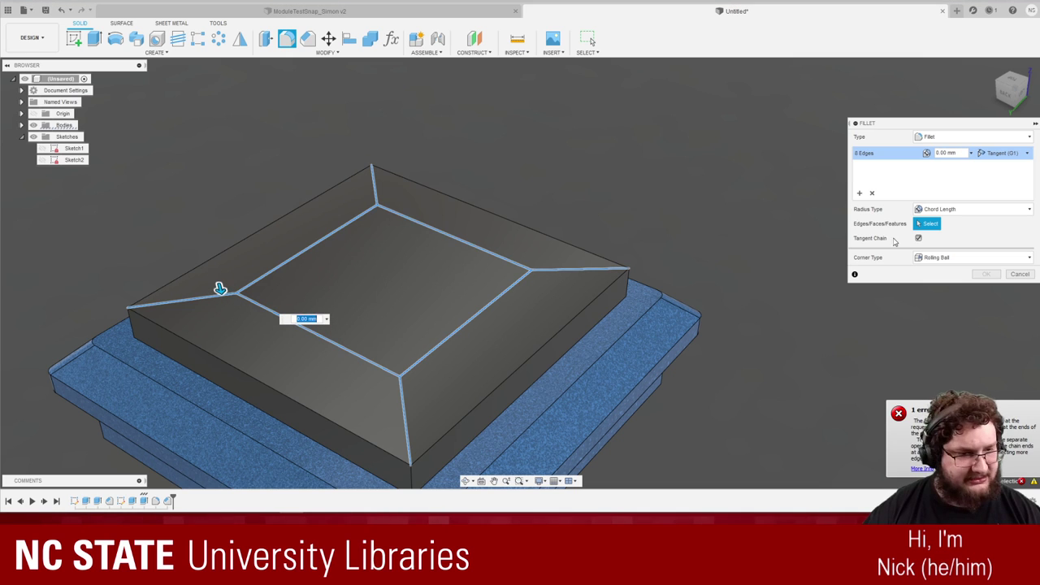
left_click(939, 258)
left_click(934, 265)
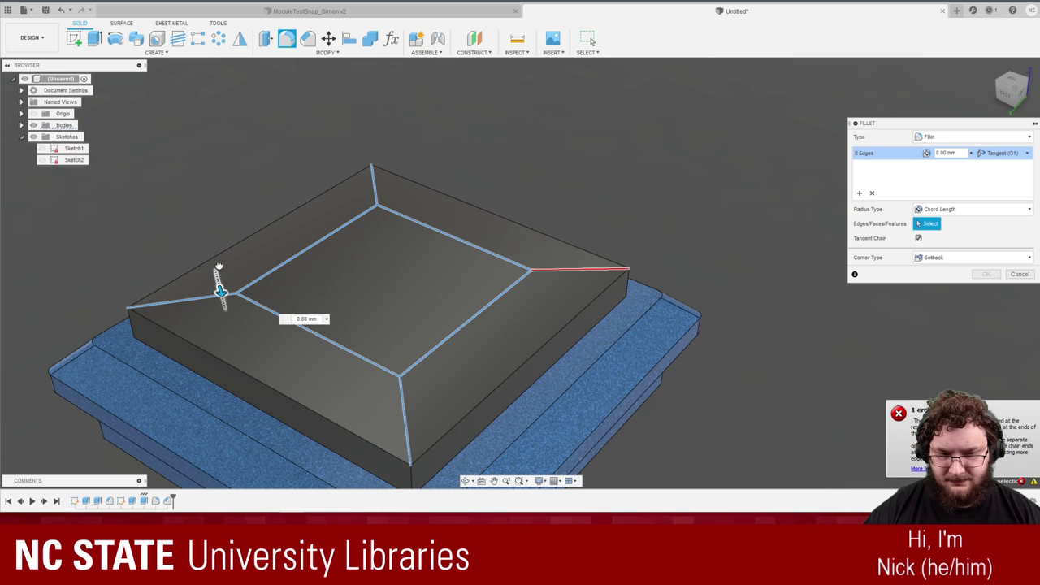
Try adding the block's four outer chamfer edges to the fillet at a 0.1 mm chord length, and remove the whole edge set.
middle_click_drag(218, 254, 345, 374, "shift")
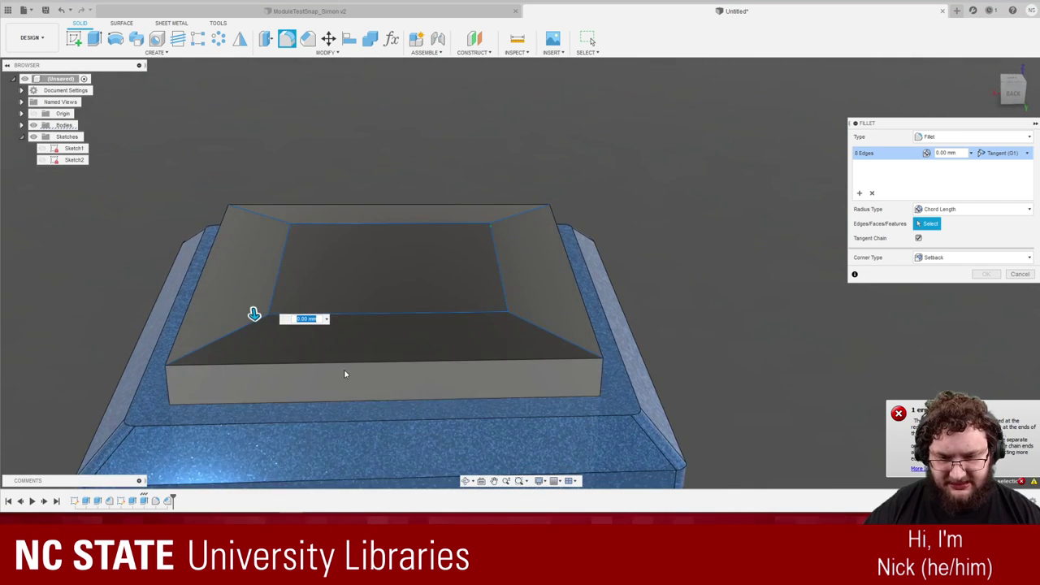
left_click(201, 282)
left_click(328, 206)
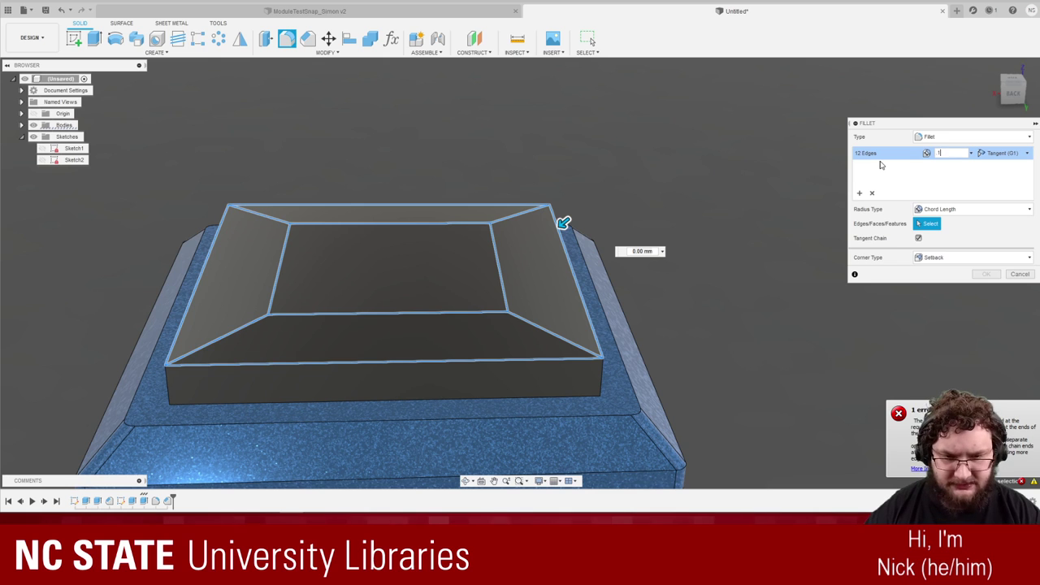
key("Return")
scroll(567, 302, "up", 5)
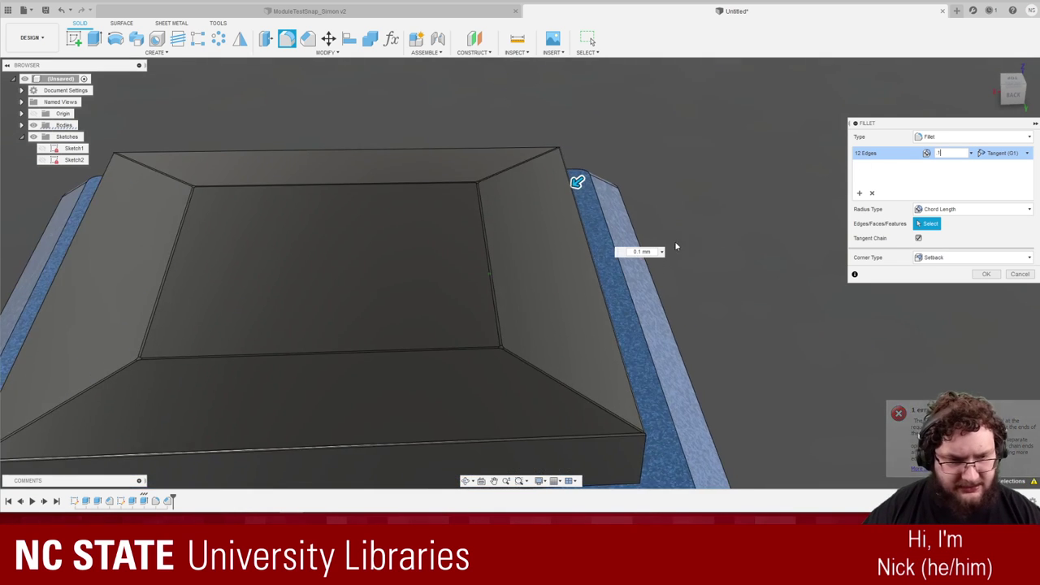
scroll(674, 249, "down", 5)
scroll(674, 248, "up", 1)
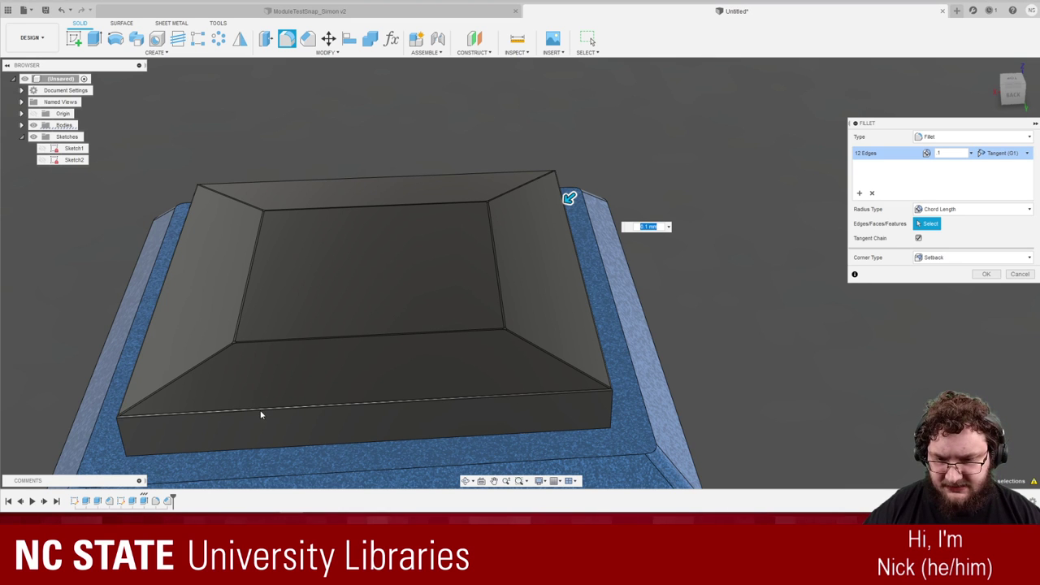
middle_click_drag(261, 413, 720, 218, "shift")
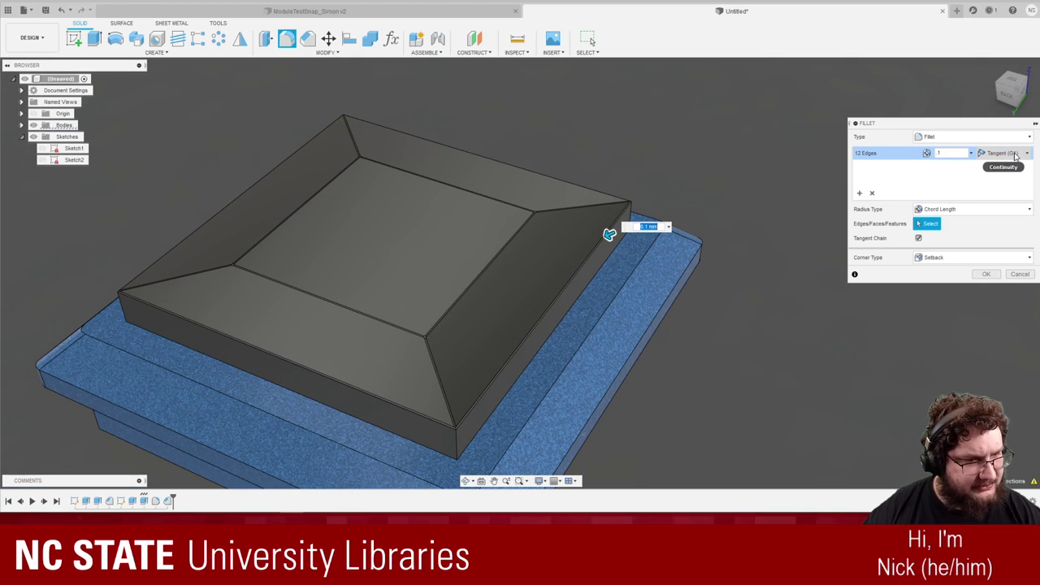
left_click(1012, 154)
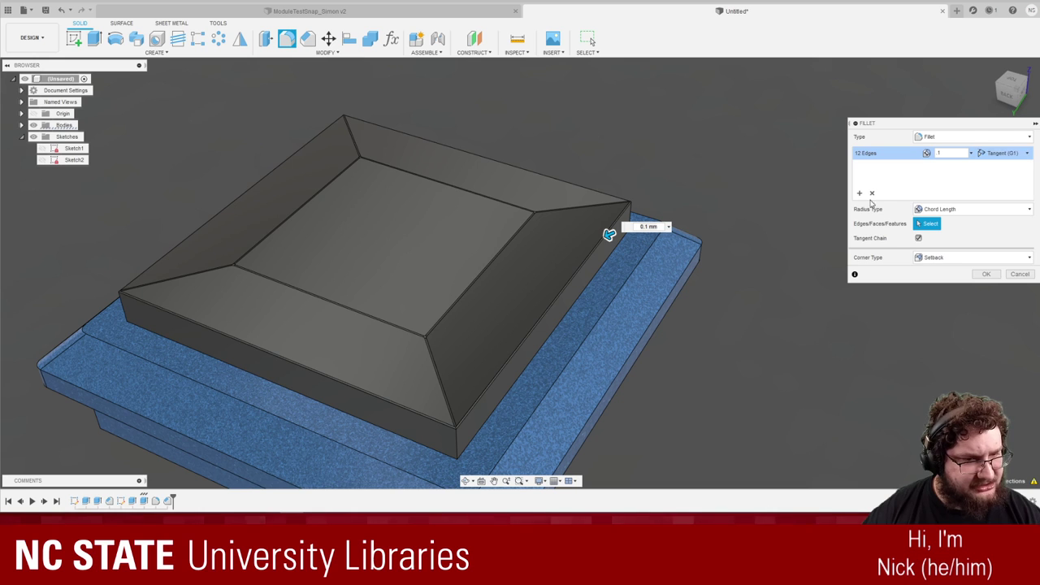
left_click(872, 192)
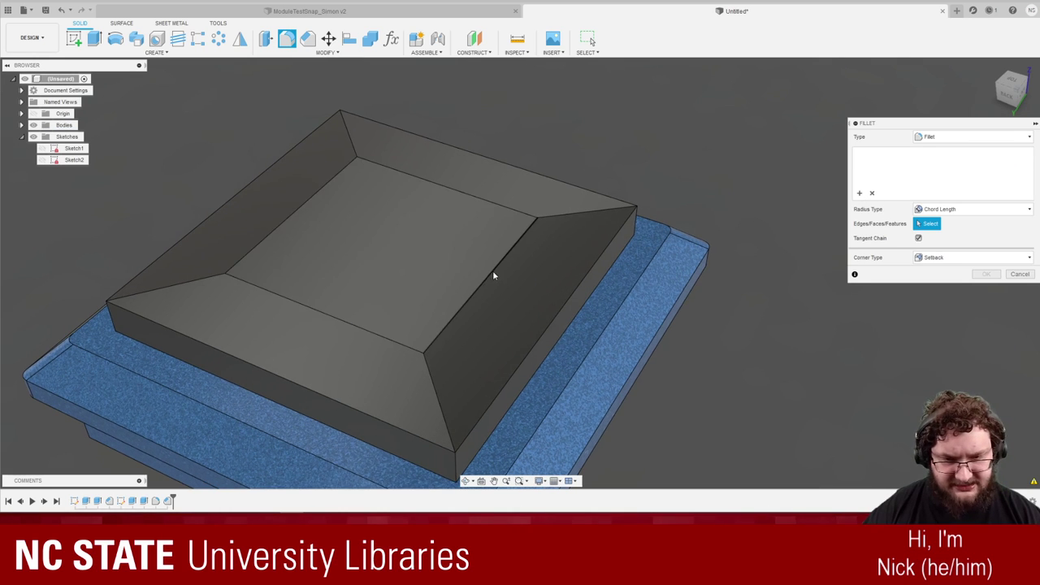
Fillet the grey block's four top-face edges and four sloped corner edges with a 4 mm chord length and Setback corners.
left_click(496, 264)
left_click(564, 215)
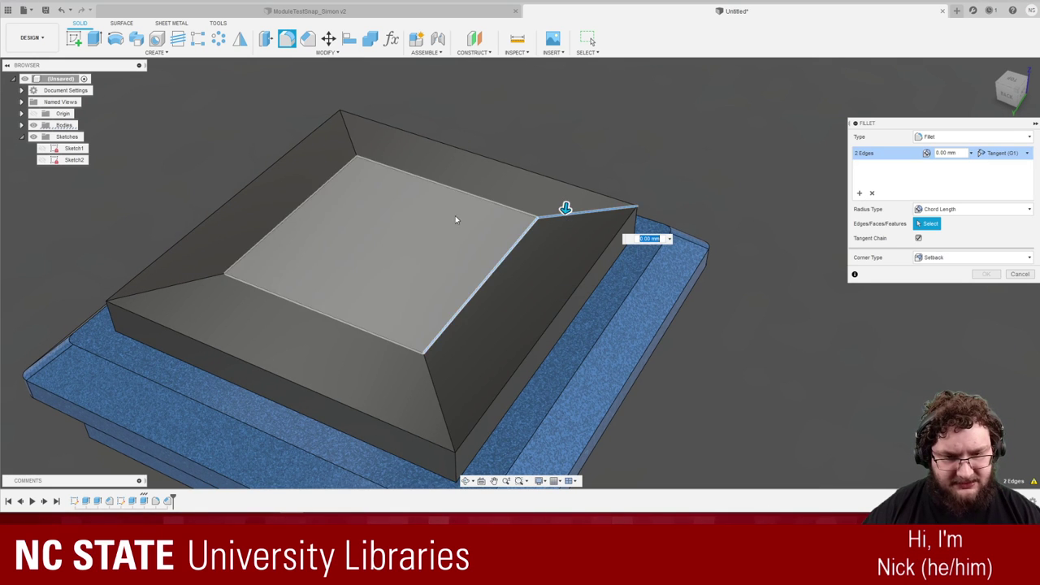
left_click(458, 192)
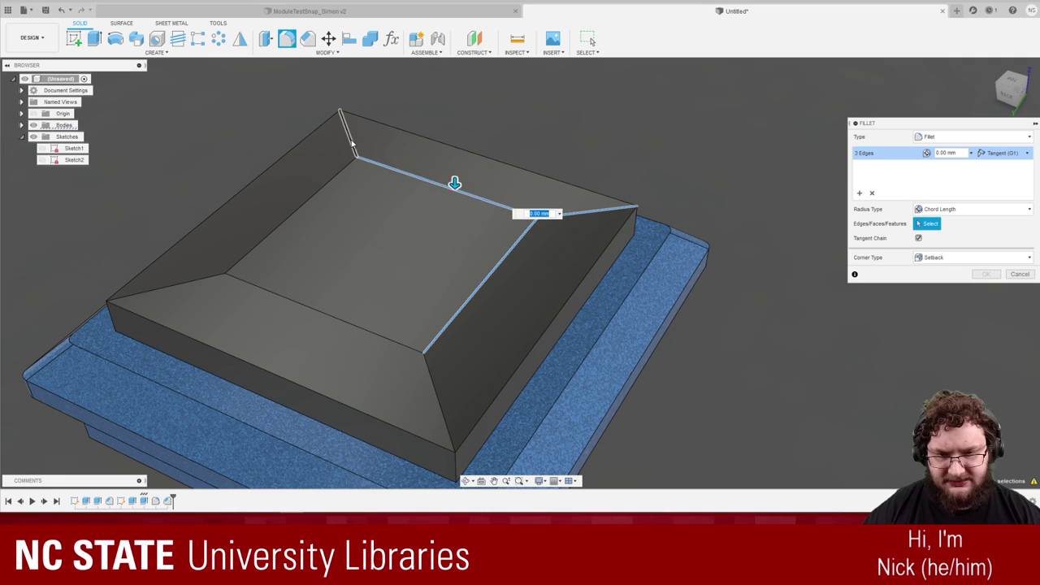
left_click(345, 126)
left_click(196, 279)
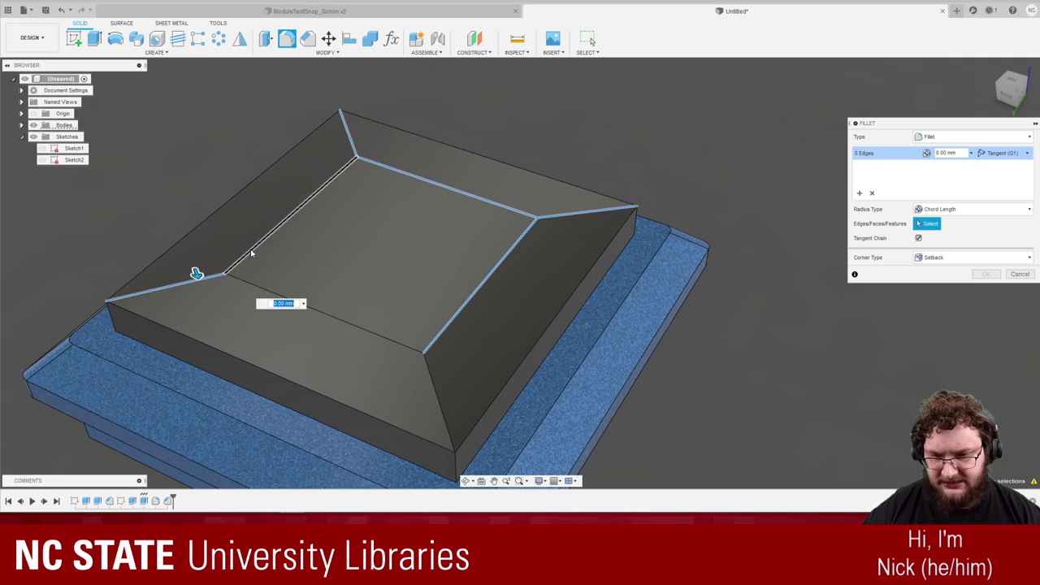
left_click(250, 251)
left_click(260, 290)
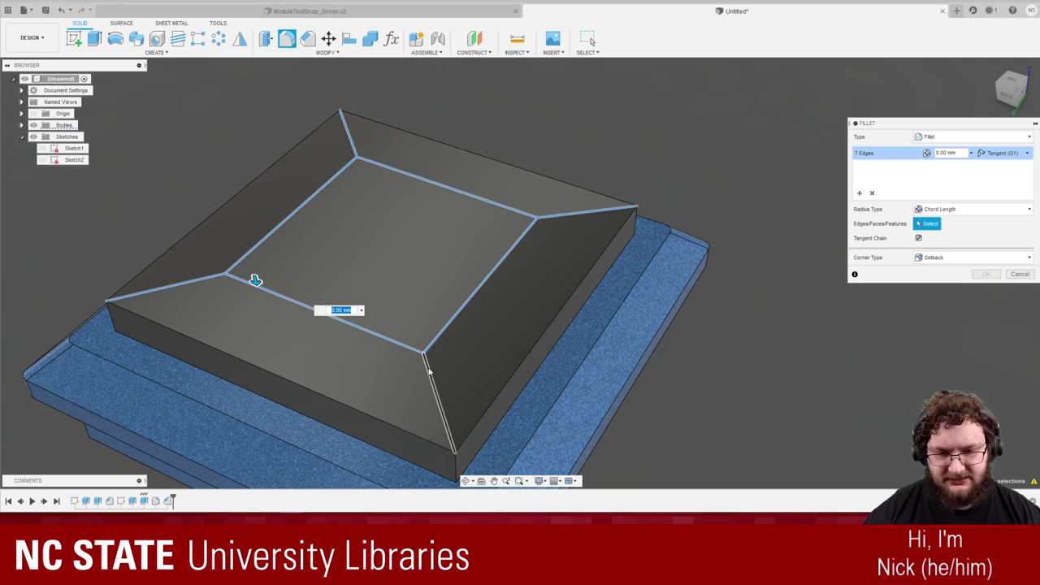
left_click(433, 360)
scroll(827, 256, "down", 1)
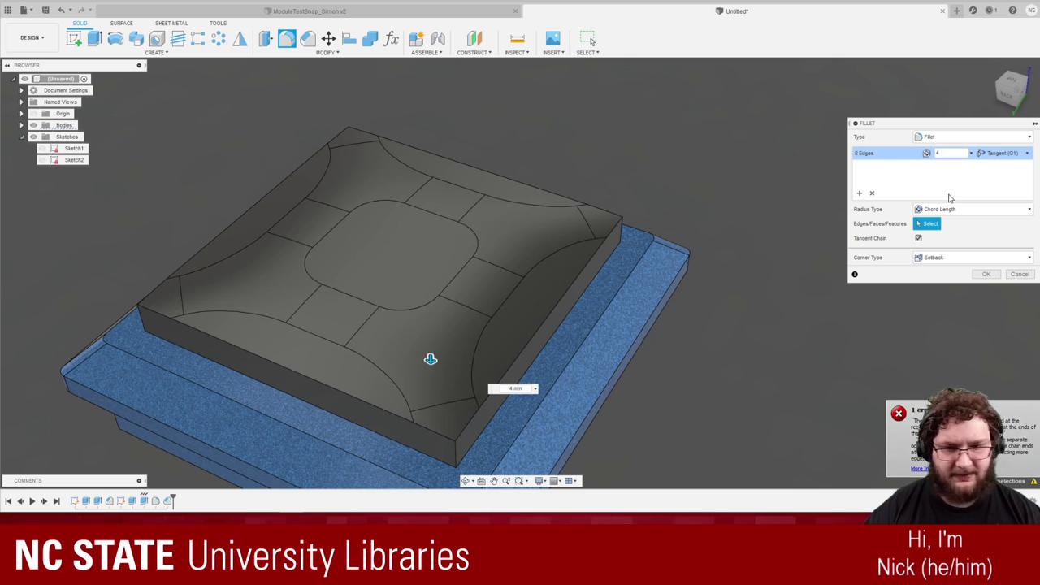
middle_click_drag(827, 216, 692, 262, "shift")
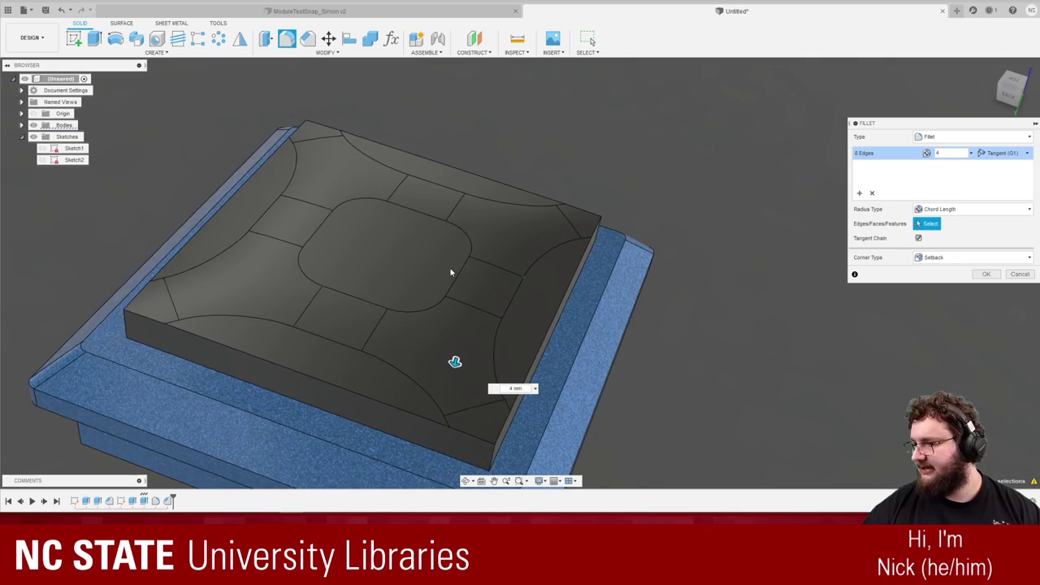
middle_click_drag(450, 272, 771, 248, "shift")
left_click(983, 274)
Examine the surface continuity of the grey block with a vertical Zebra Analysis, and close it without saving.
middle_click_drag(948, 291, 488, 56, "shift")
left_click(516, 52)
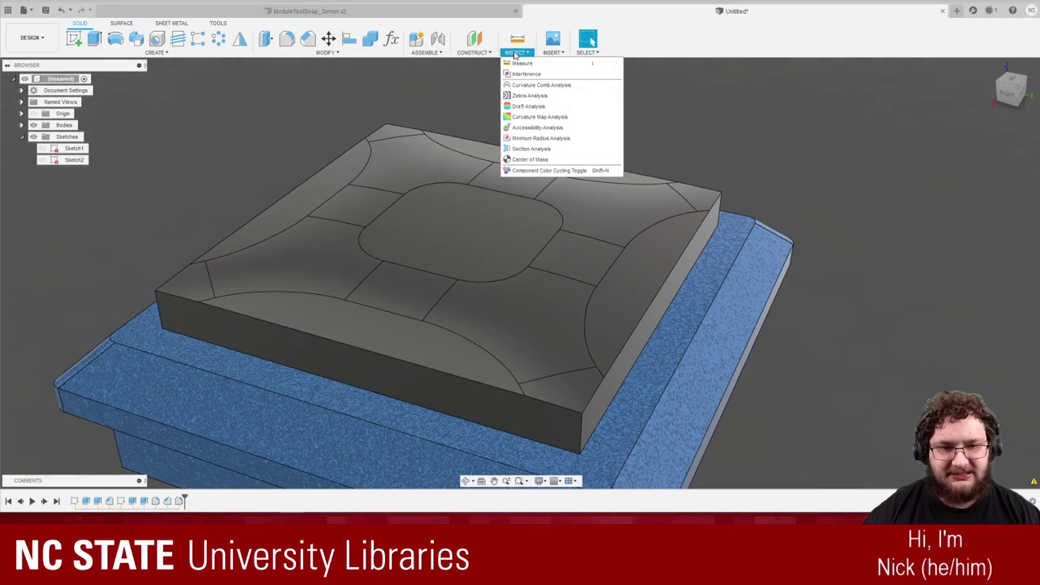
left_click(528, 99)
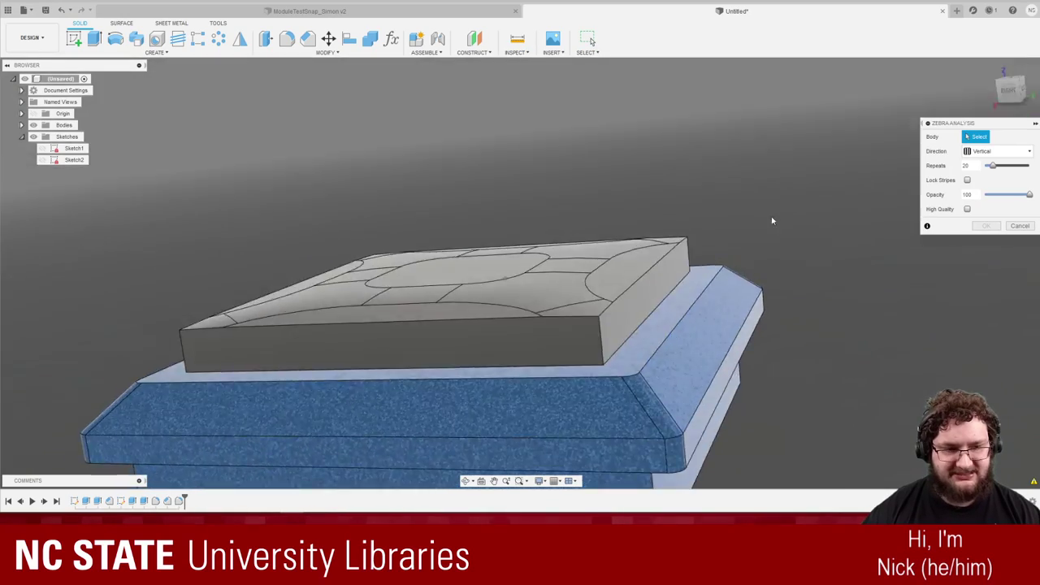
middle_click_drag(771, 216, 591, 212, "shift")
left_click(591, 212)
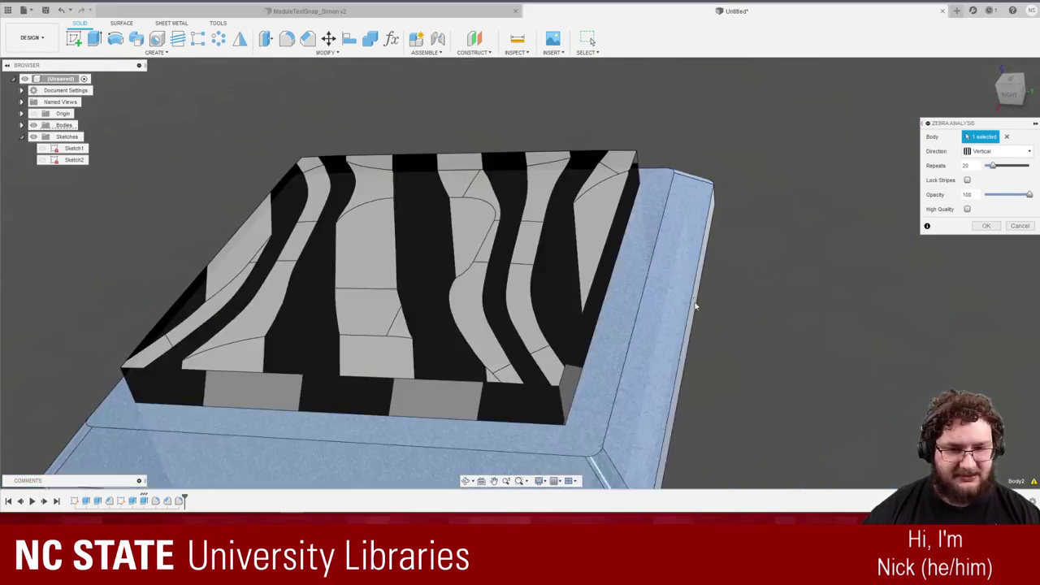
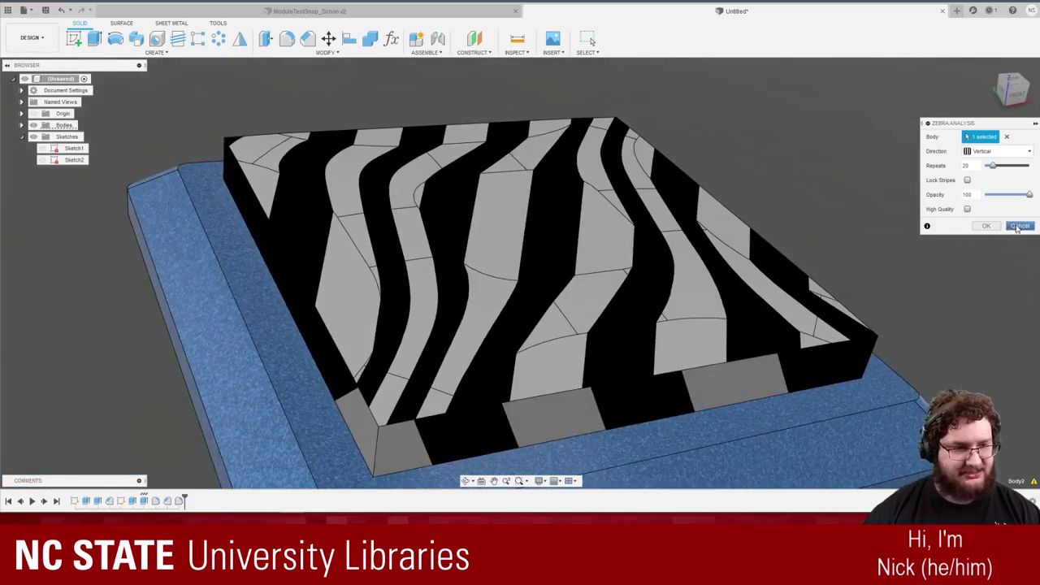
left_click(1019, 227)
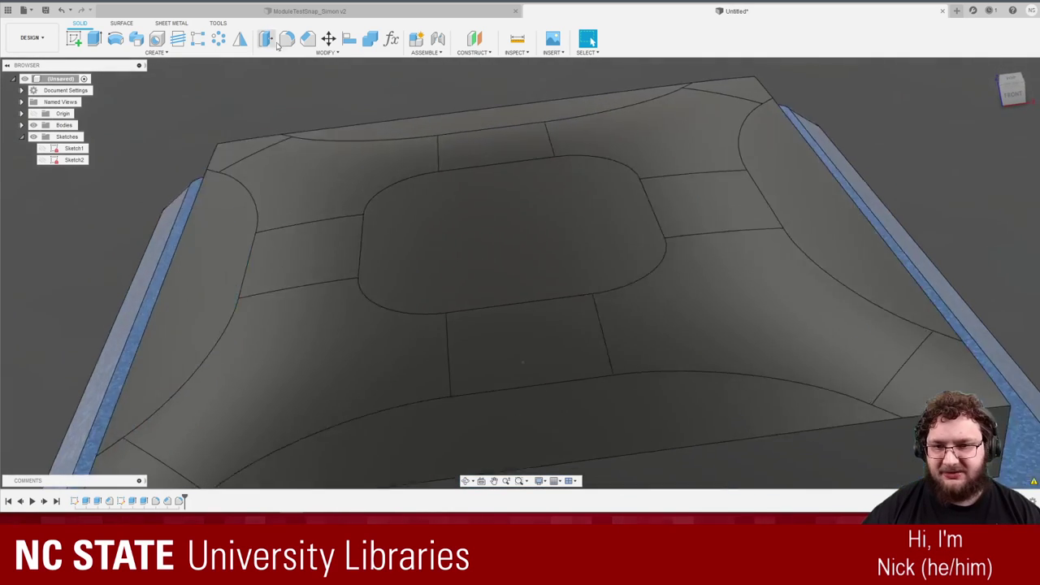
Set up a 1 mm chord-length fillet on the grey block's outer upper edges and four vertical corner edges.
left_click(287, 39)
scroll(534, 290, "down", 10)
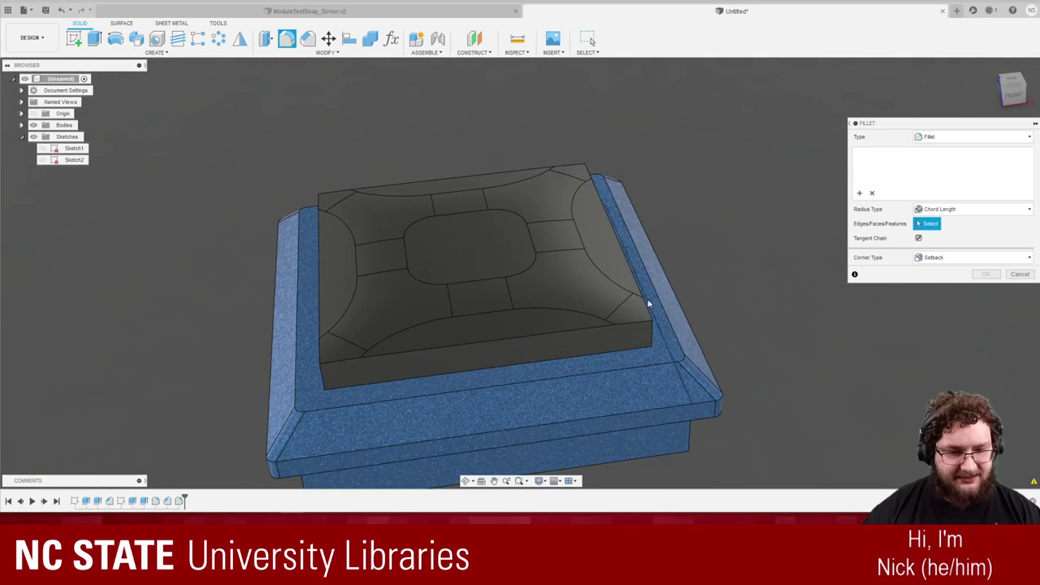
left_click(633, 327)
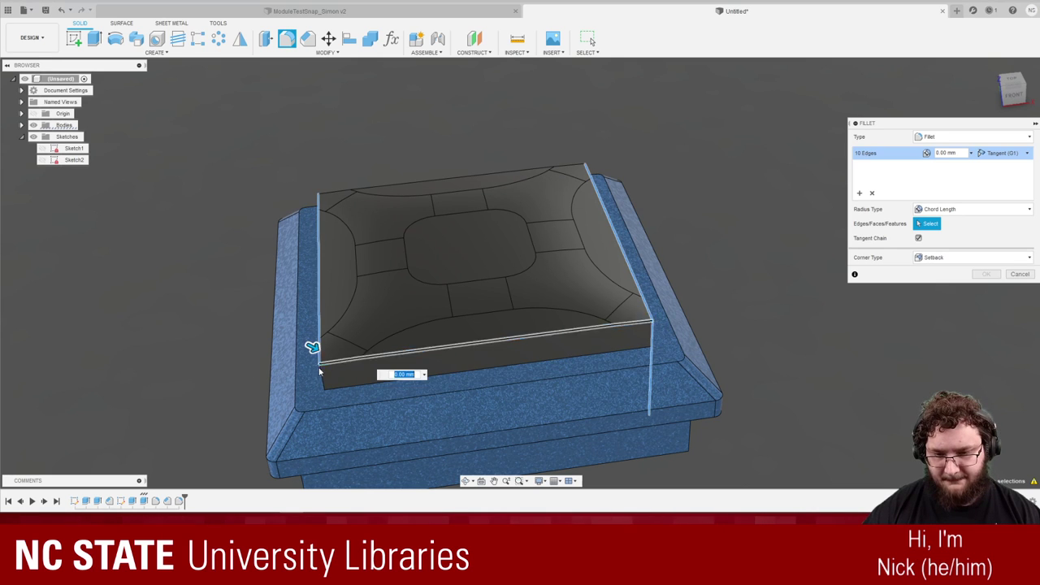
middle_click_drag(314, 375, 724, 302, "shift")
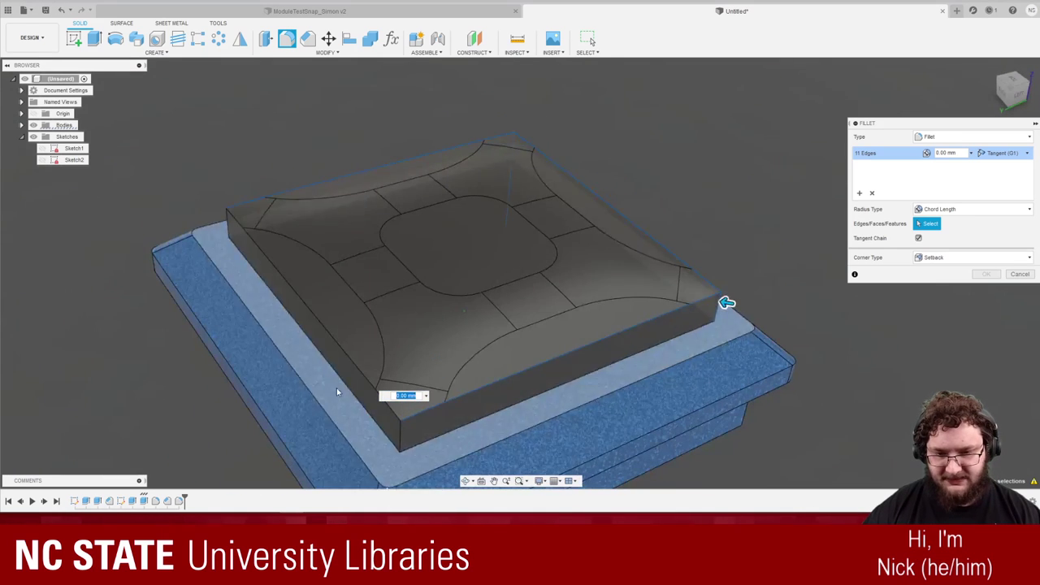
left_click(402, 438)
left_click(354, 366)
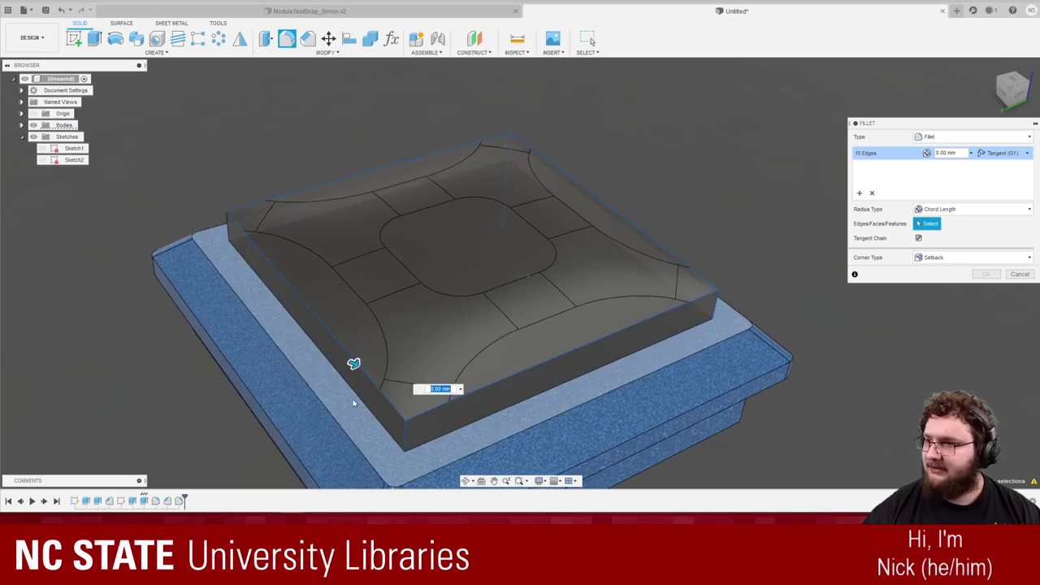
middle_click_drag(352, 402, 886, 315, "shift")
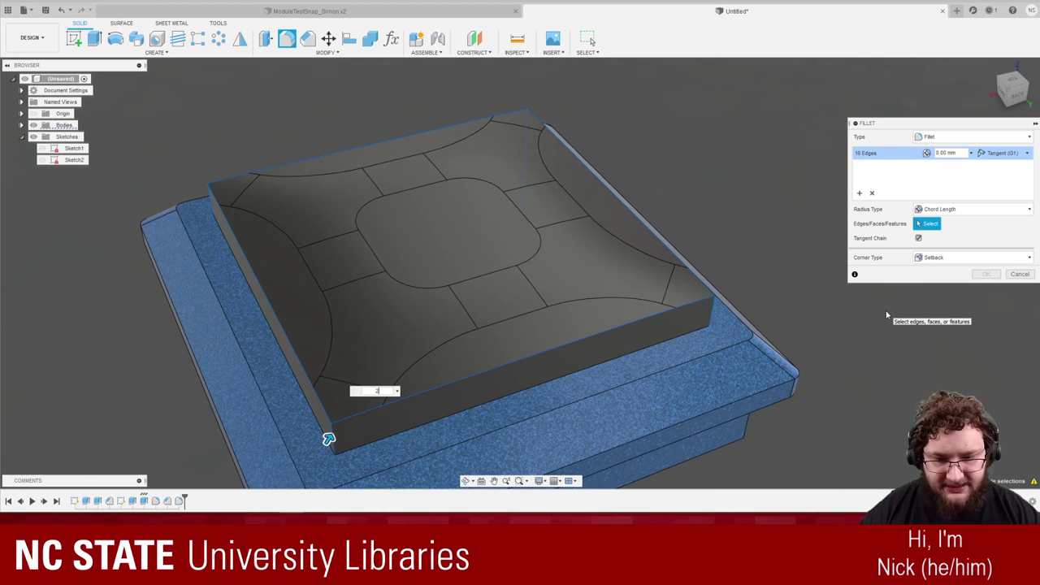
type("1")
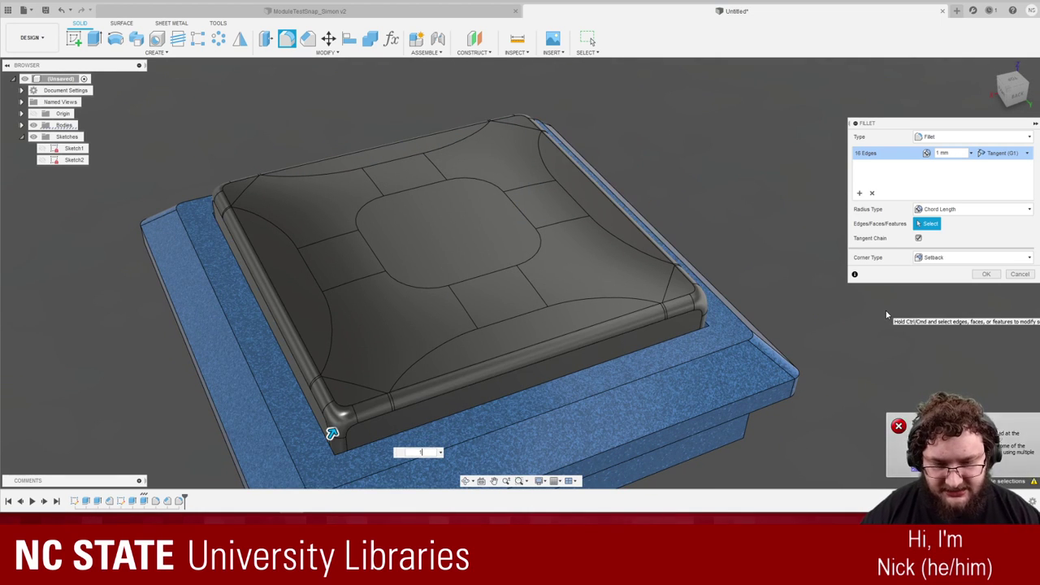
Set the outer edge fillet's corner type to Rolling Ball and its chord length to 0.5 mm.
left_click(939, 260)
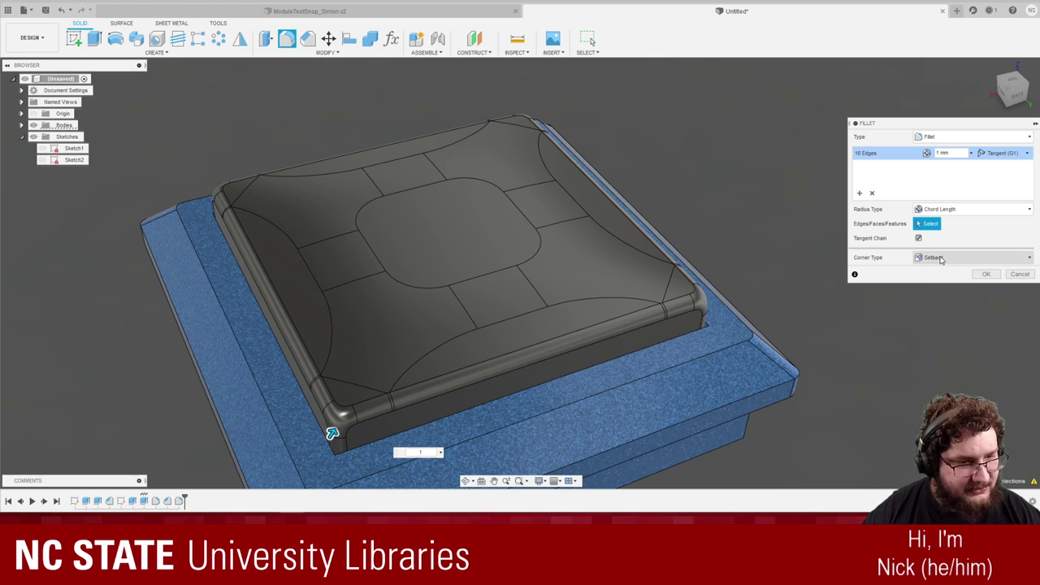
left_click(939, 272)
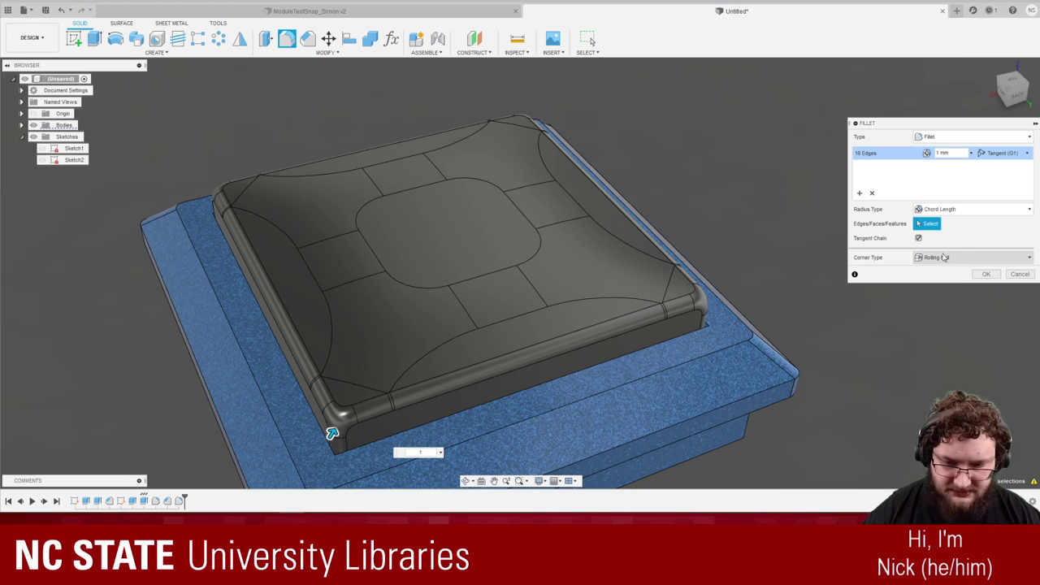
left_click(960, 213)
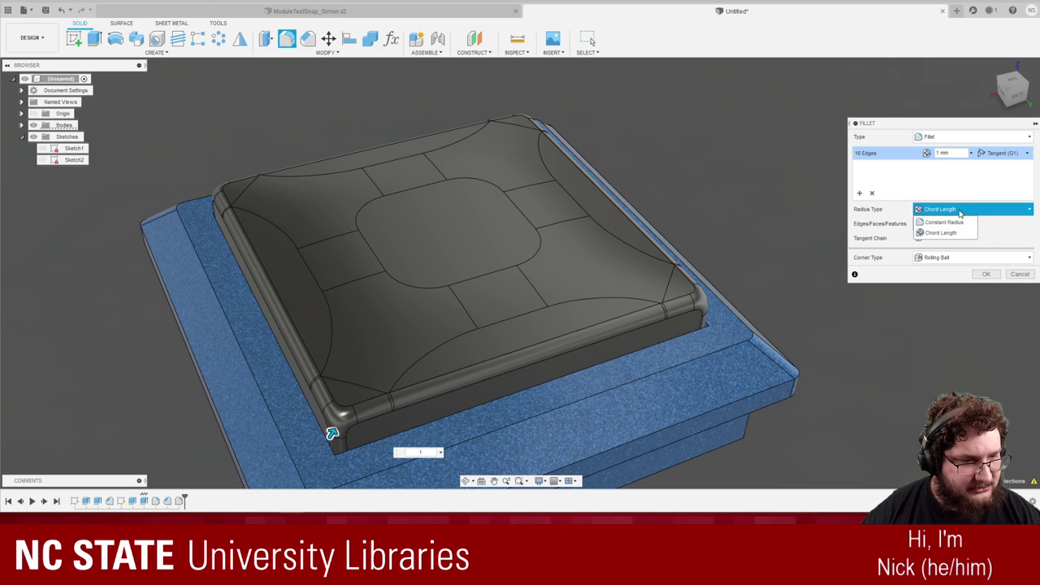
left_click(960, 215)
left_click_drag(956, 153, 936, 151)
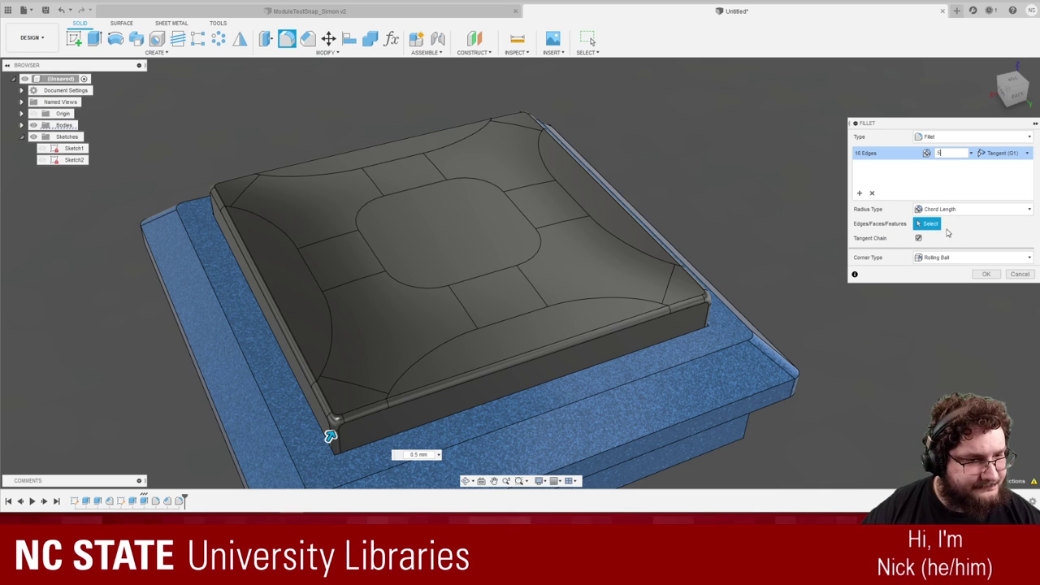
Apply the 0.5 mm Rolling Ball fillet to the grey block's outer edges and inspect the rounded corners.
left_click(978, 276)
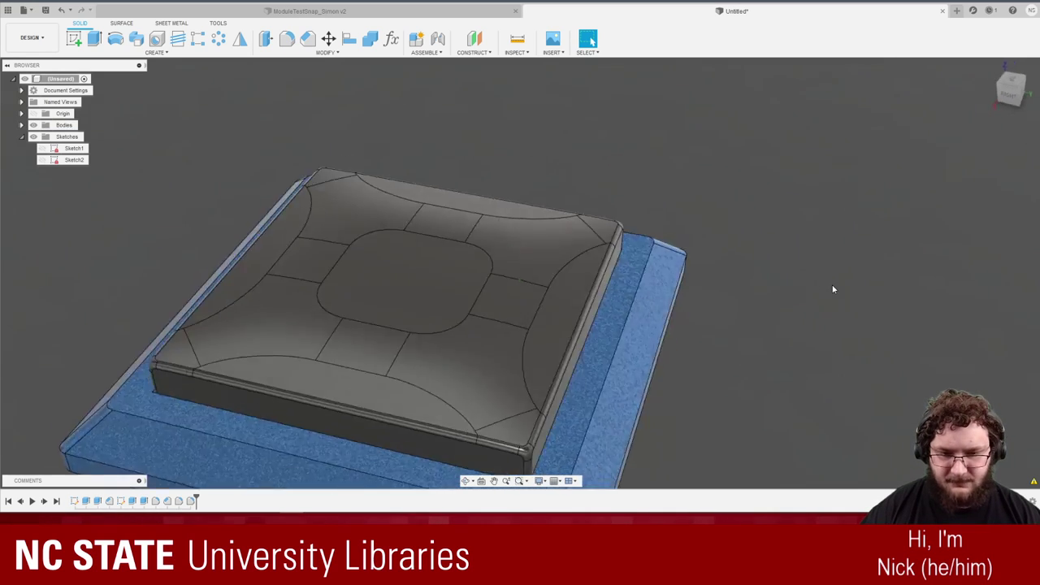
middle_click_drag(833, 290, 528, 332, "shift")
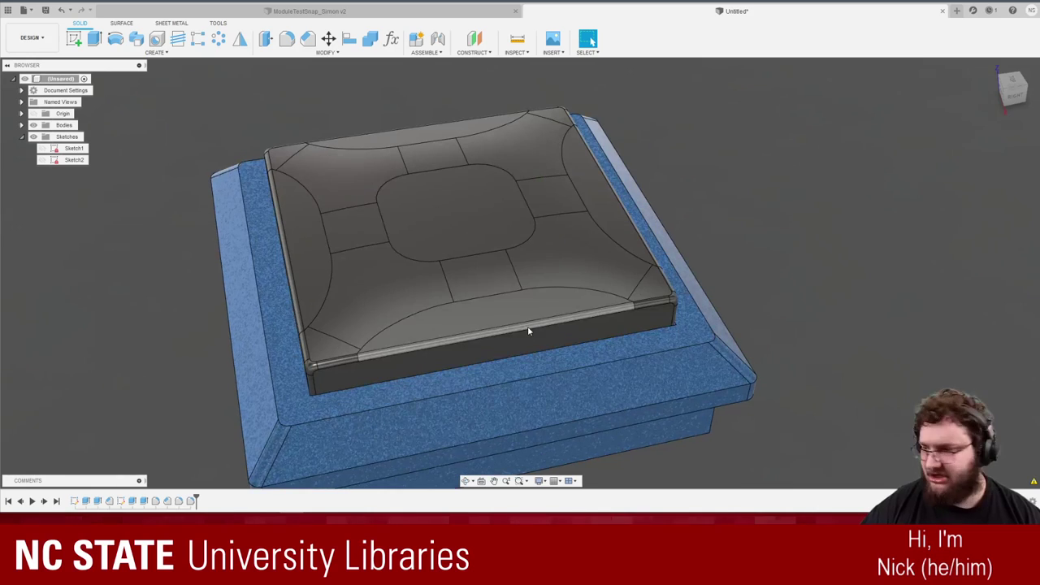
middle_click_drag(376, 268, 143, 188, "shift")
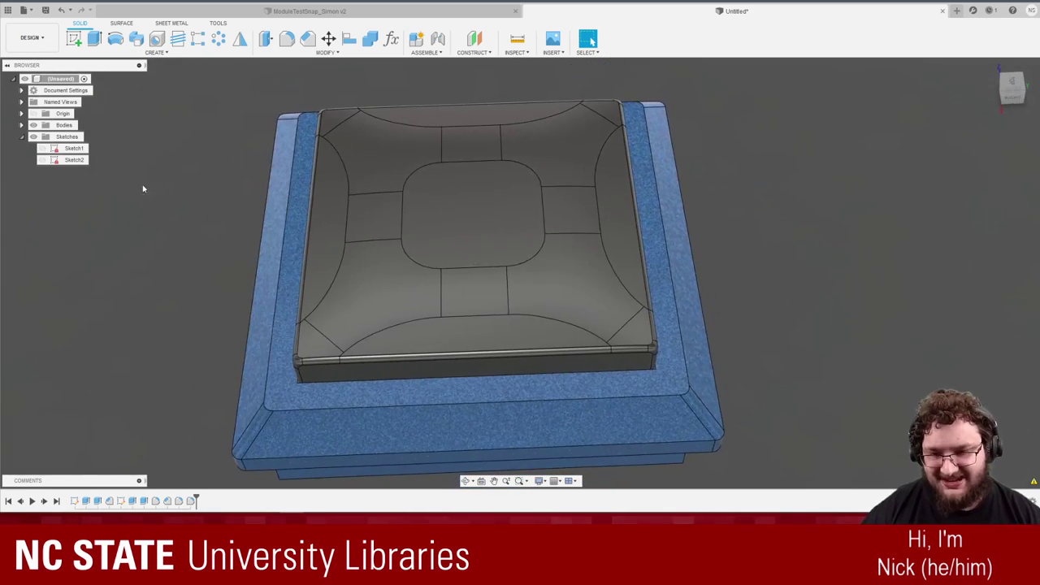
Hide the grey top block, Body2, to expose the pocket in the blue base.
left_click(22, 125)
left_click(44, 149)
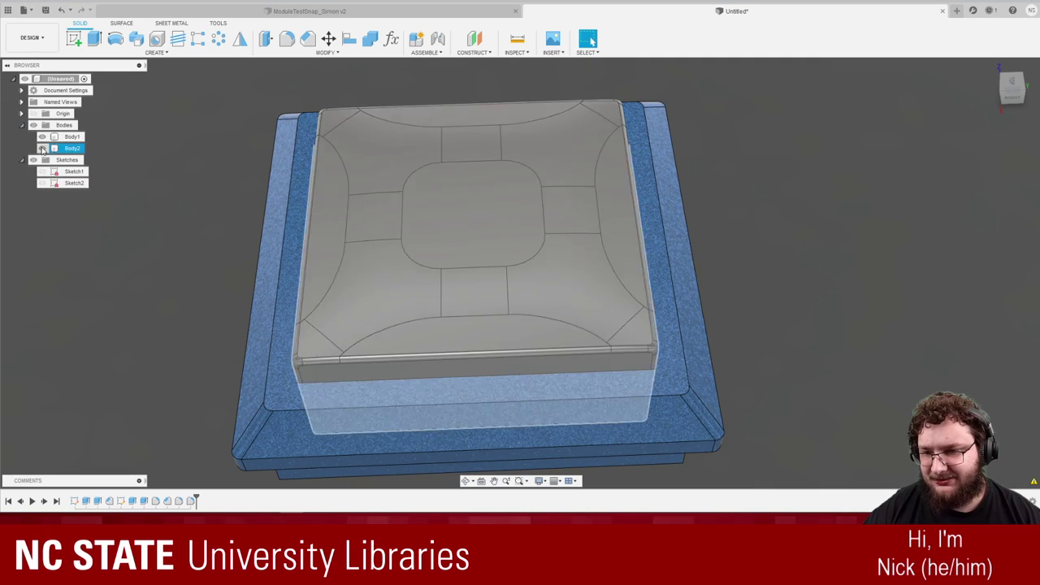
left_click(42, 149)
middle_click_drag(98, 179, 218, 88, "shift")
left_click(307, 39)
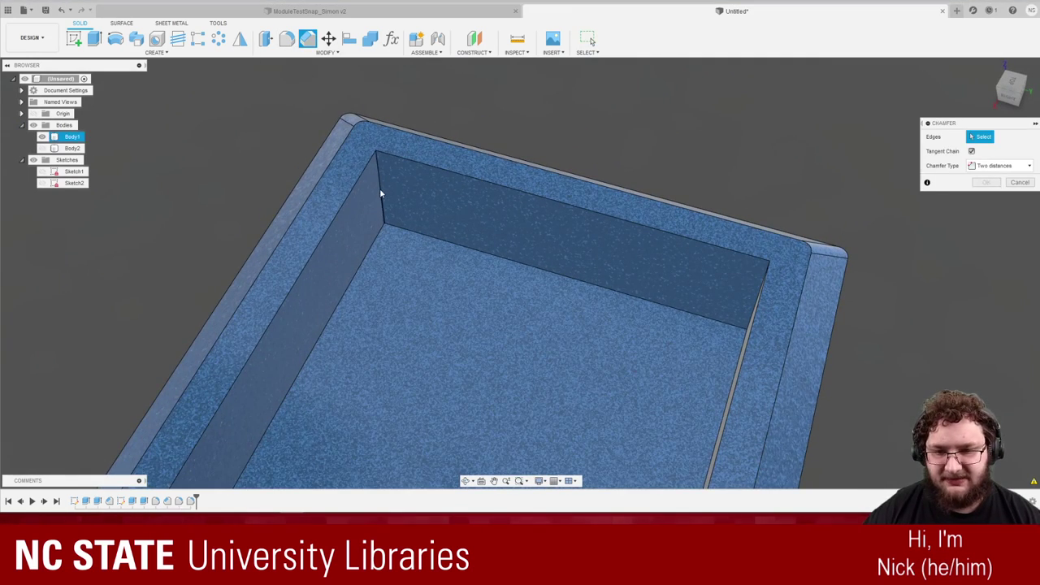
left_click(381, 193)
middle_click_drag(381, 193, 646, 252, "shift")
left_click(657, 167)
middle_click_drag(657, 167, 843, 297, "shift")
left_click(1018, 211)
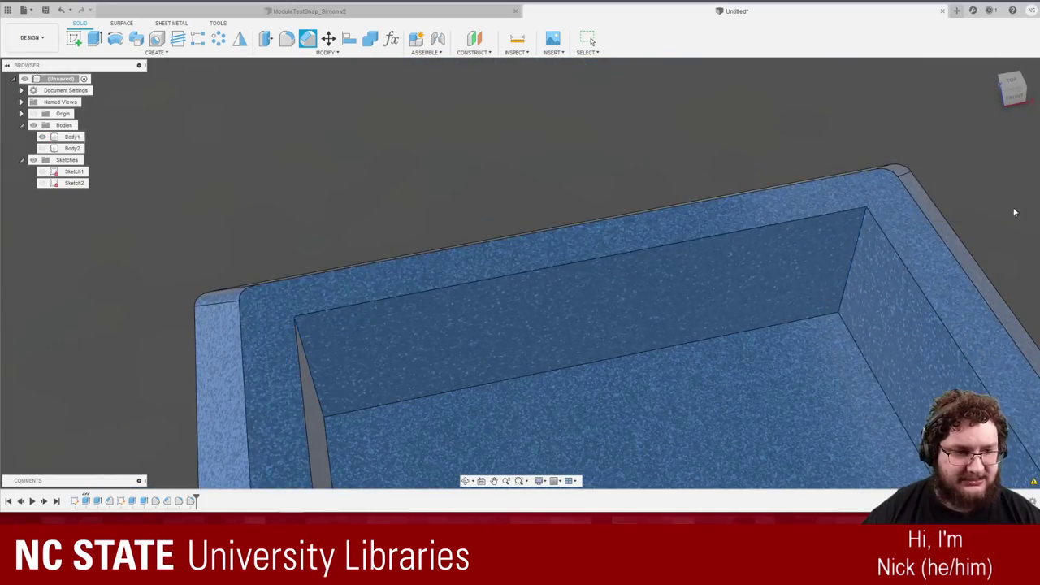
Set up a chord-length fillet on the four vertical inner corner edges of the base's pocket.
left_click(287, 39)
middle_click_drag(309, 103, 658, 147, "shift")
left_click(371, 320)
left_click(750, 220)
scroll(658, 146, "up", 2)
scroll(658, 146, "down", 2)
left_click(454, 126)
middle_click_drag(455, 127, 771, 195, "shift")
left_click(765, 184)
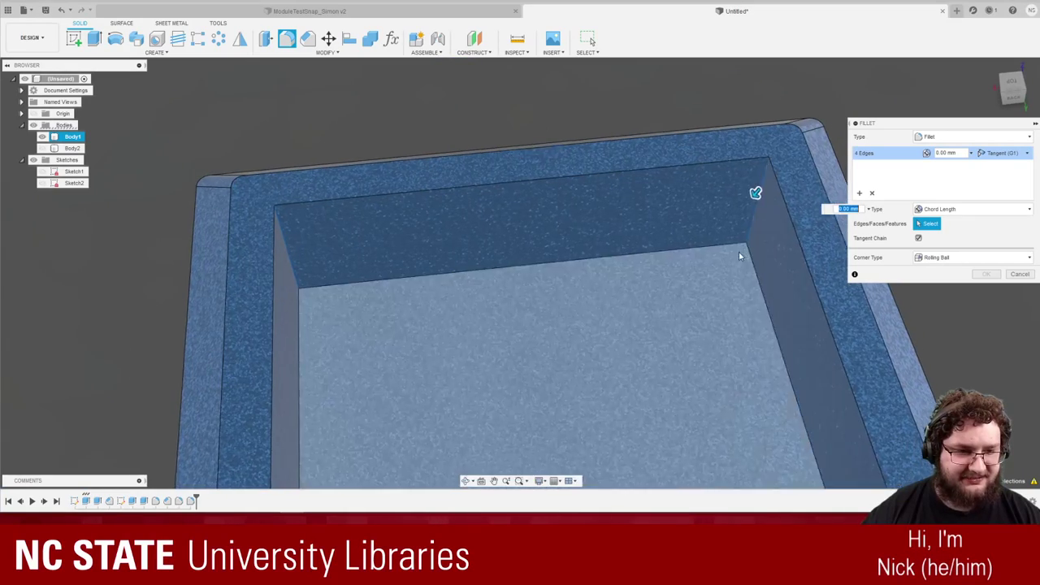
Set the pocket corner fillet's chord length to 0.5 mm and apply it.
middle_click_drag(739, 256, 708, 249, "shift")
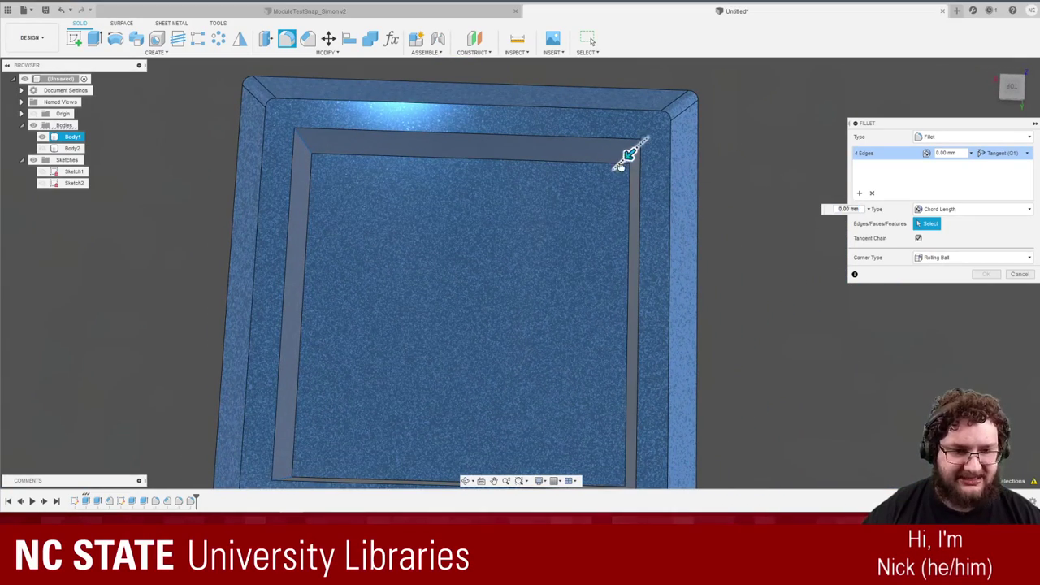
left_click_drag(626, 160, 620, 165)
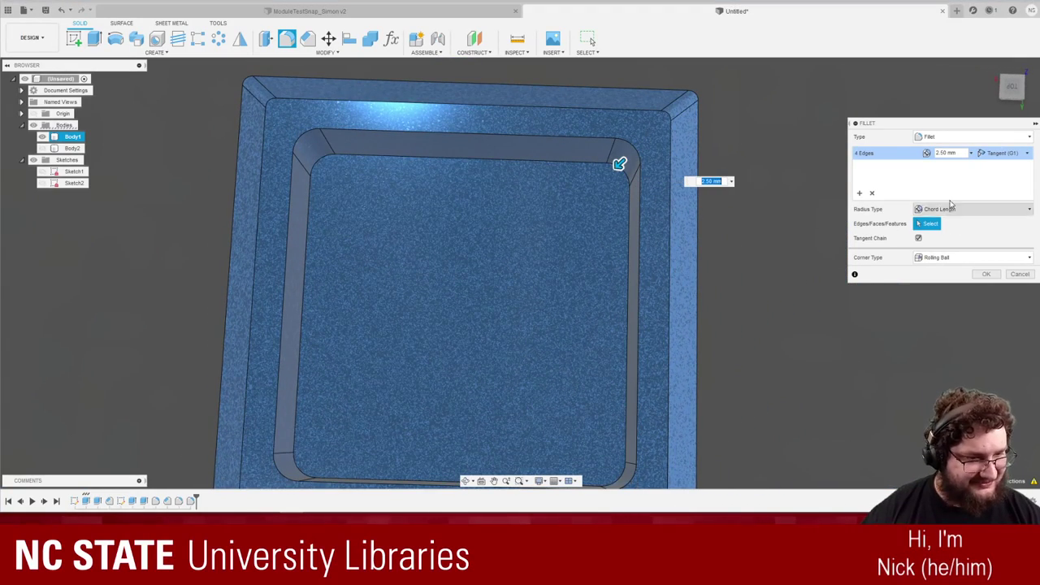
left_click_drag(958, 152, 891, 153)
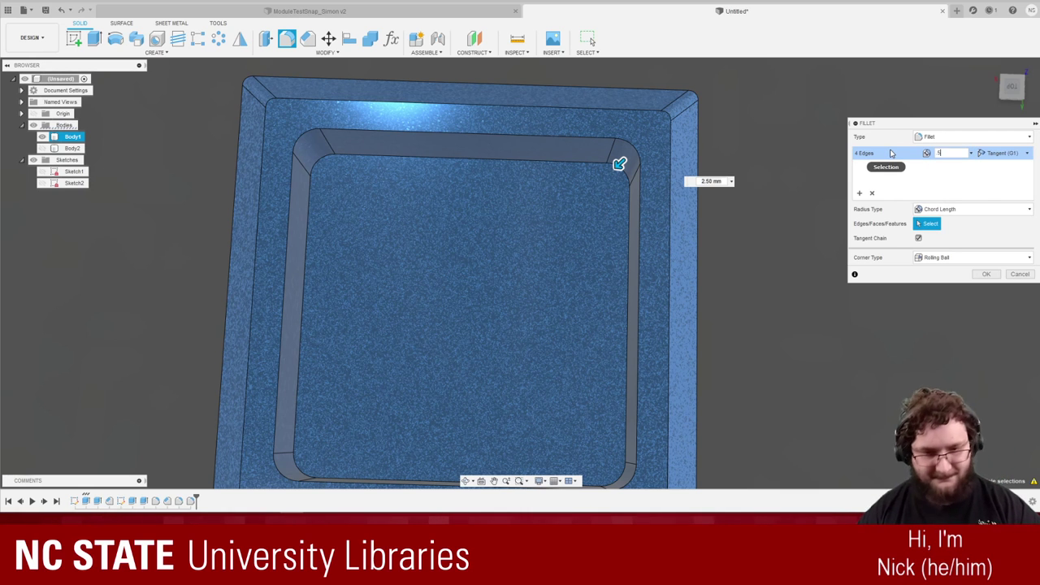
key("Return")
scroll(488, 317, "down", 5)
middle_click_drag(488, 334, 608, 248, "shift")
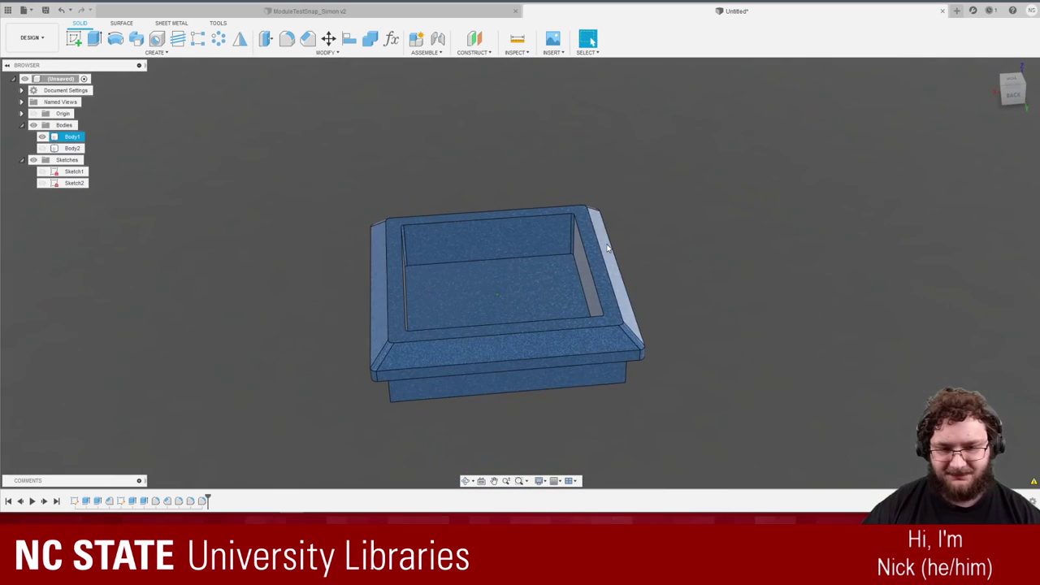
scroll(624, 309, "up", 2)
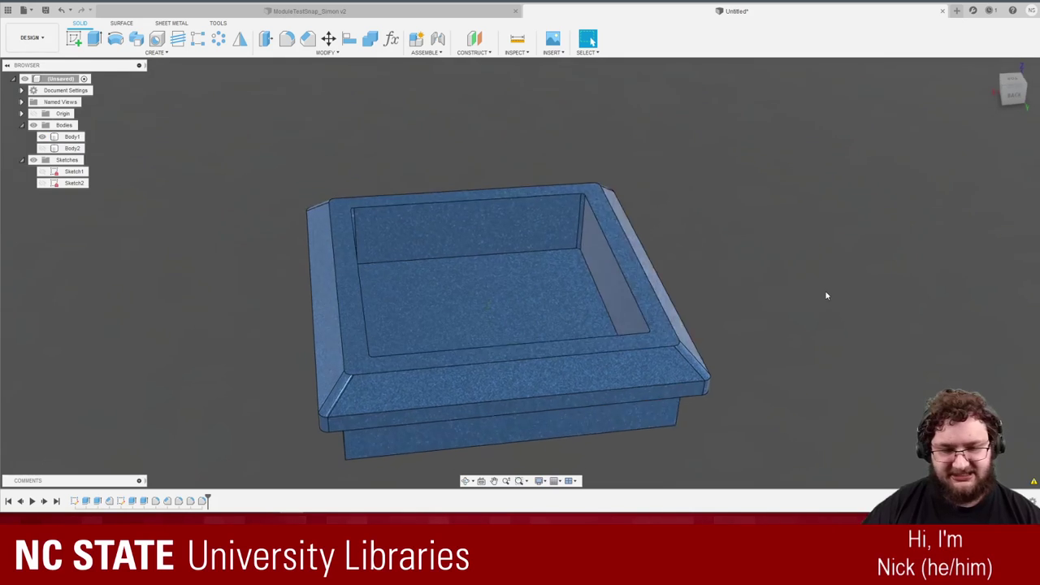
middle_click_drag(827, 295, 827, 296, "shift")
Search the appearance library for "black" and apply a black appearance to the base body.
key("a")
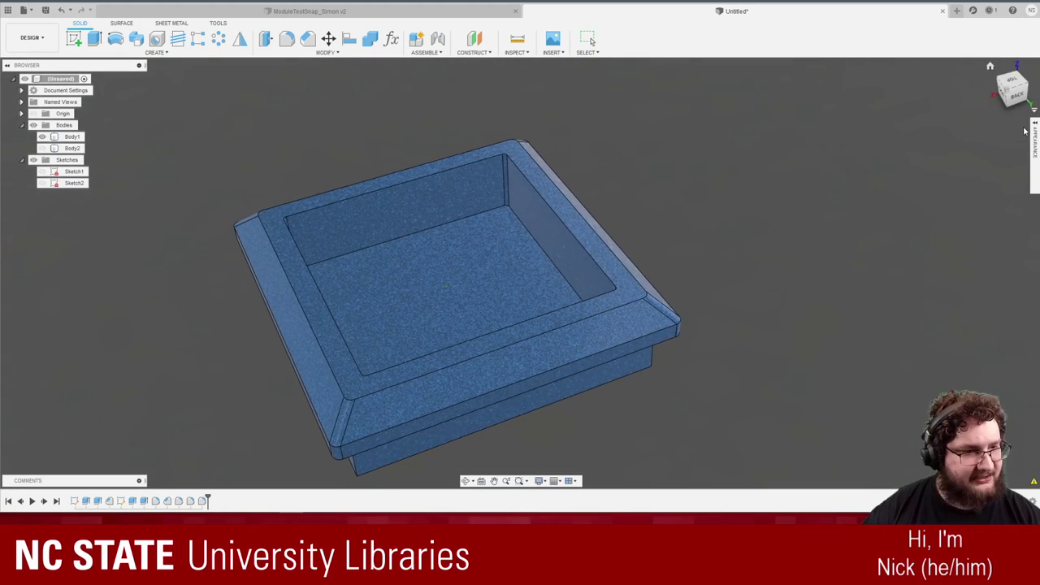
left_click(1035, 130)
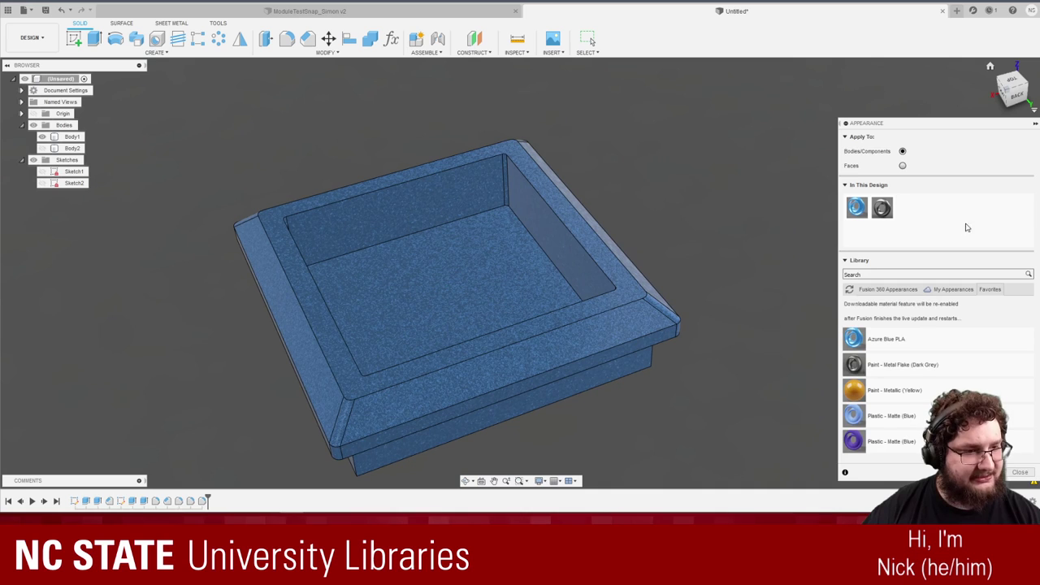
left_click(912, 274)
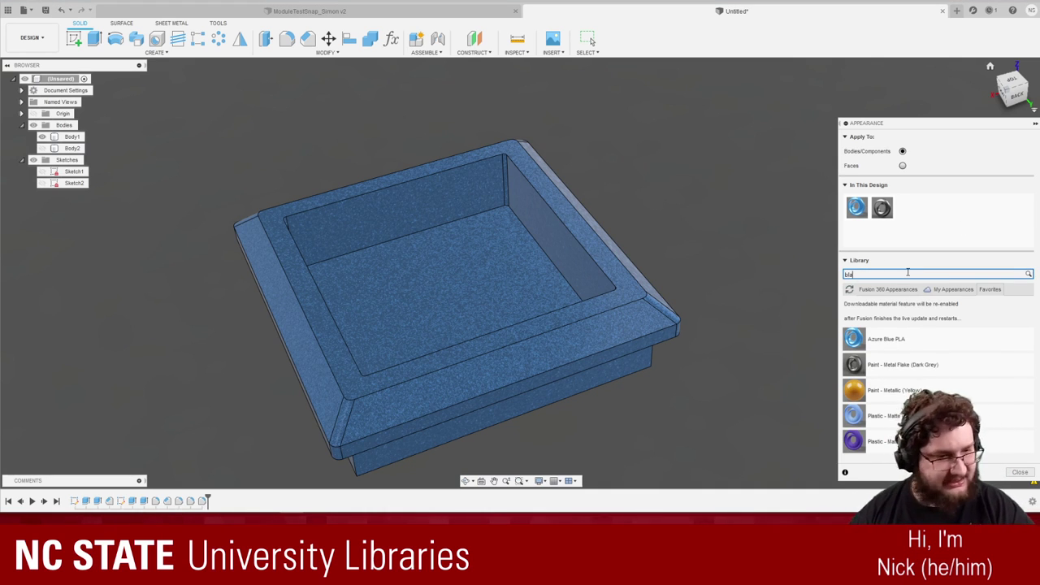
type("black")
key("Return")
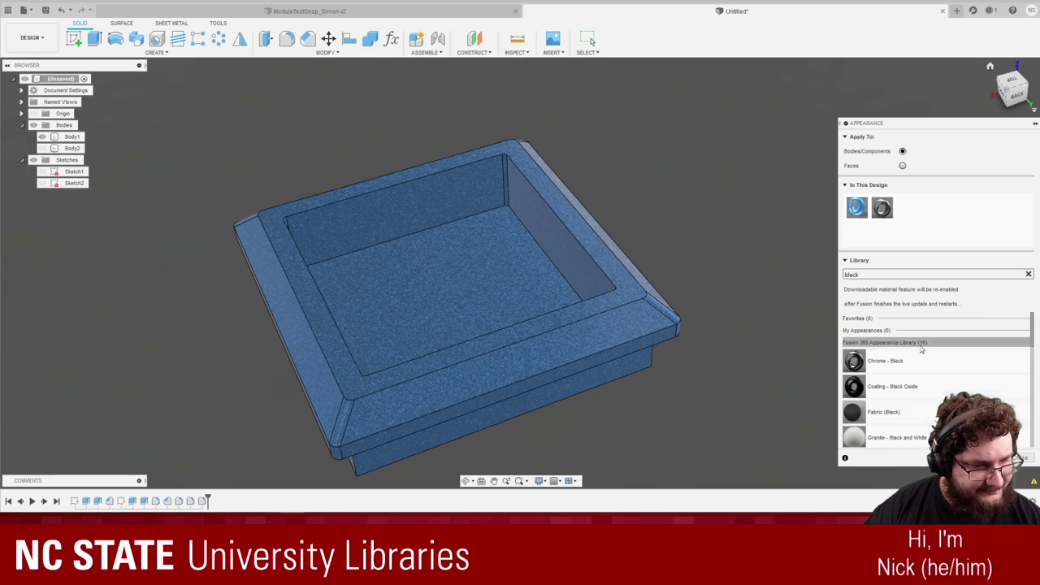
scroll(932, 388, "down", 4)
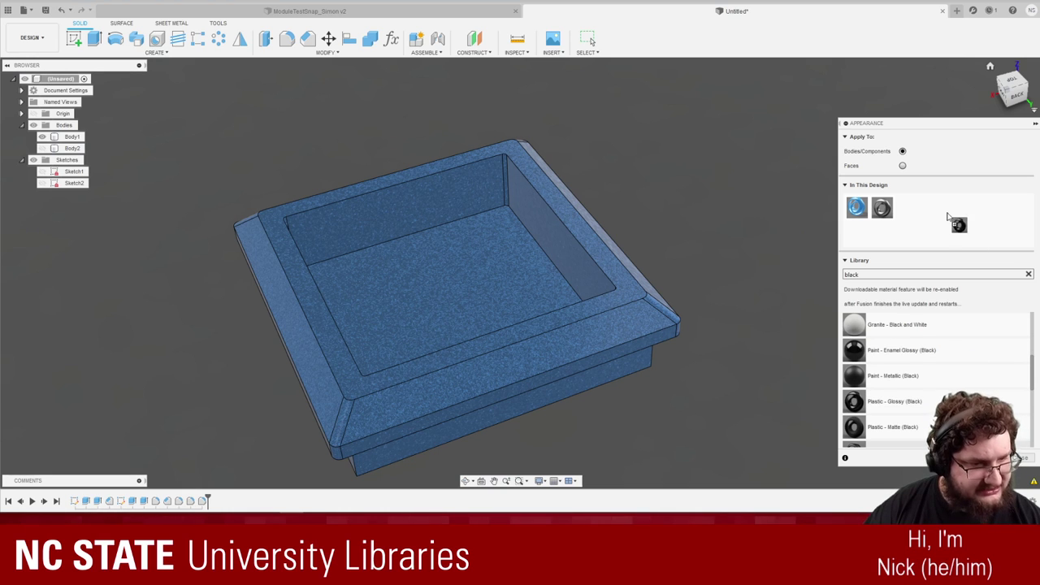
left_click_drag(948, 216, 569, 293)
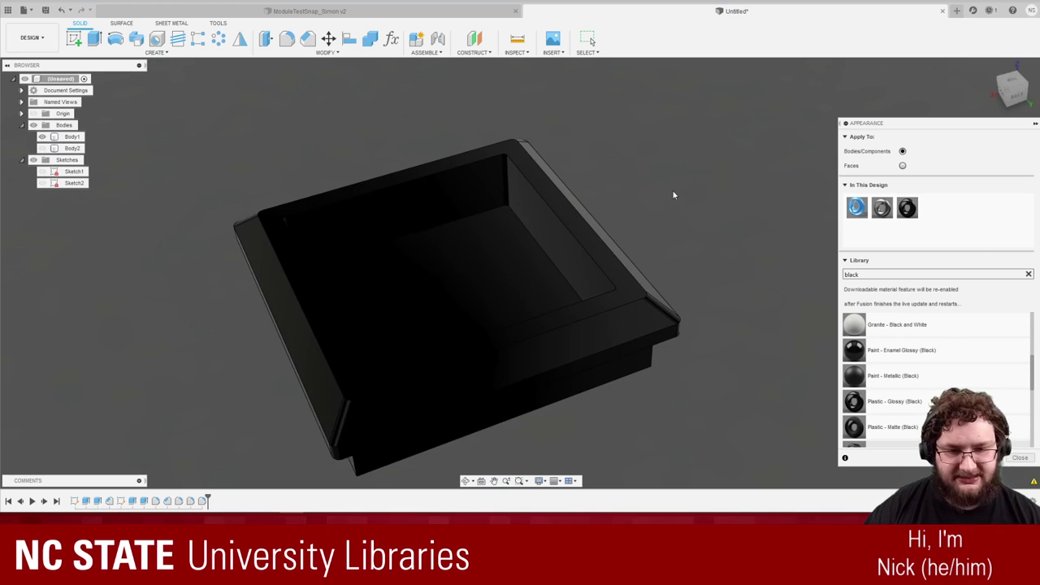
middle_click_drag(755, 302, 755, 301, "shift")
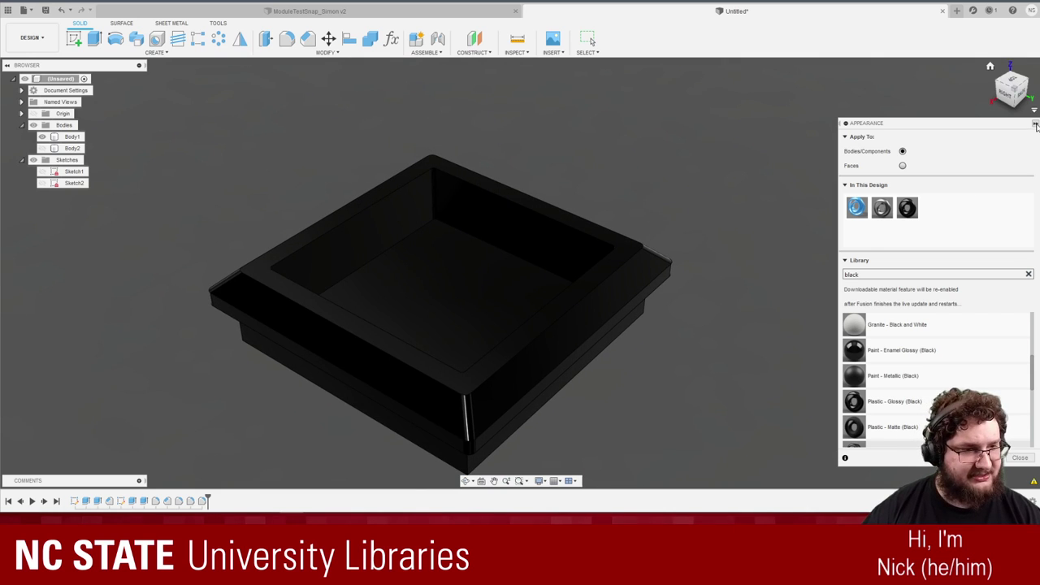
left_click(1037, 124)
middle_click_drag(664, 263, 115, 186, "shift")
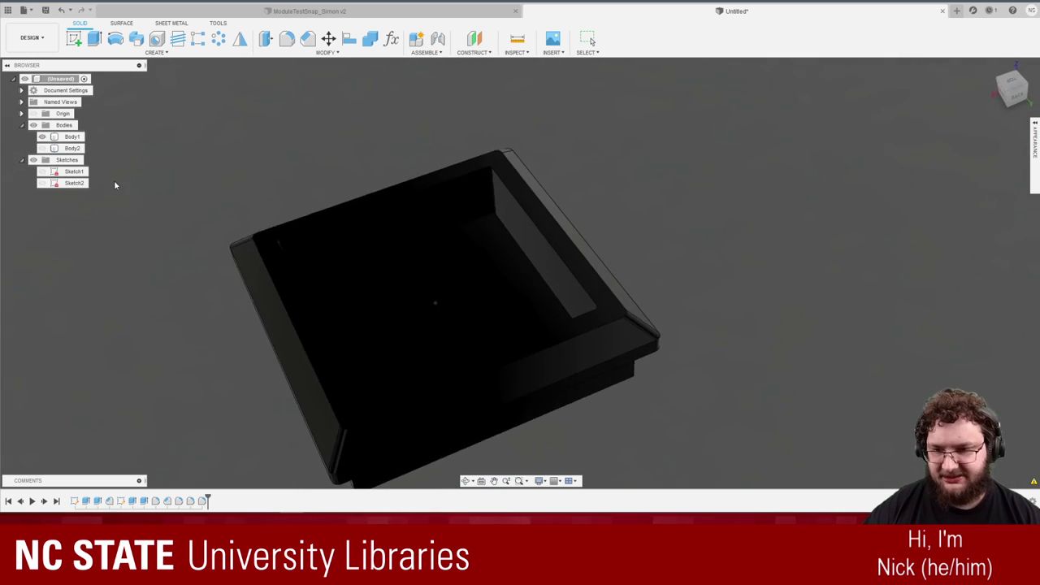
Apply the Azure Blue PLA appearance to the base body and show the grey top block, Body2.
left_click(1036, 150)
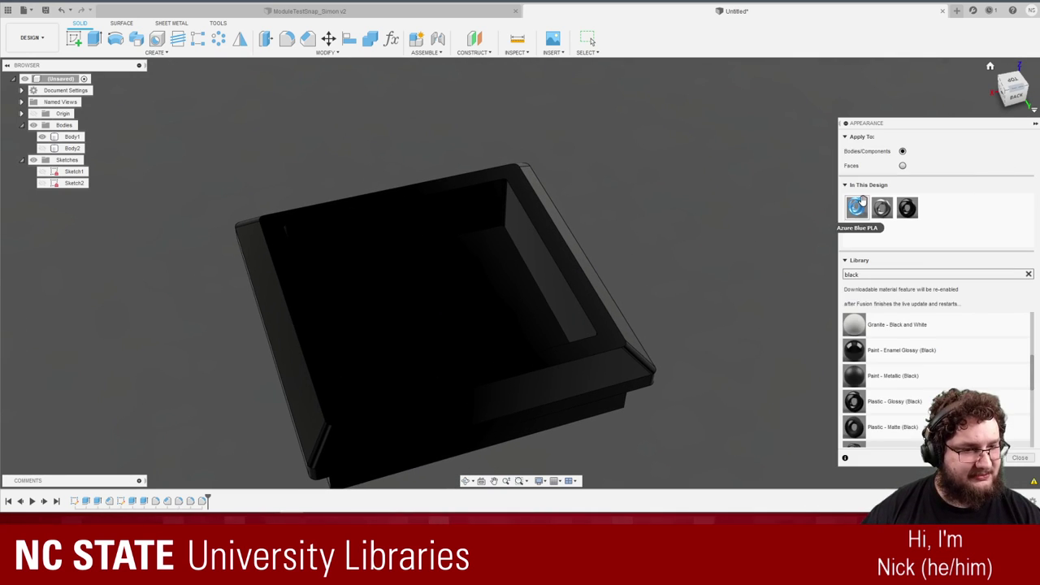
left_click_drag(861, 201, 392, 212)
left_click(42, 148)
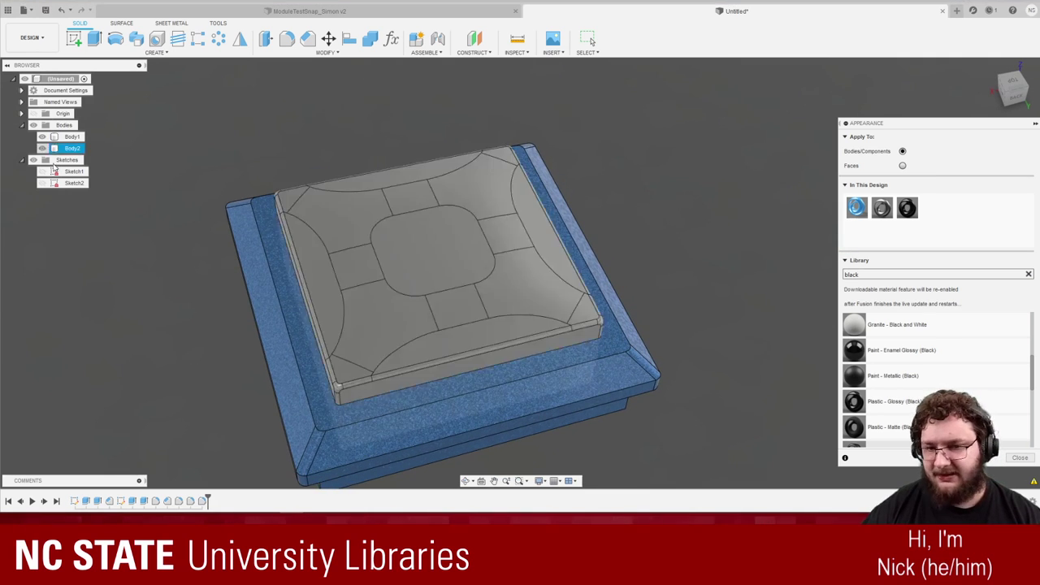
left_click(1036, 123)
scroll(525, 265, "down", 2)
middle_click_drag(513, 278, 525, 265, "shift")
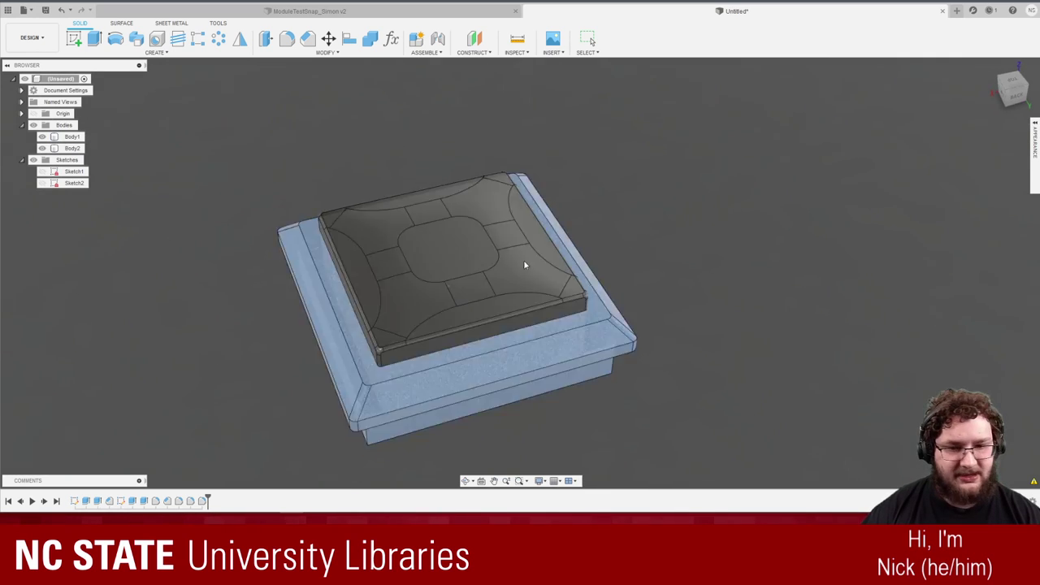
scroll(525, 265, "up", 3)
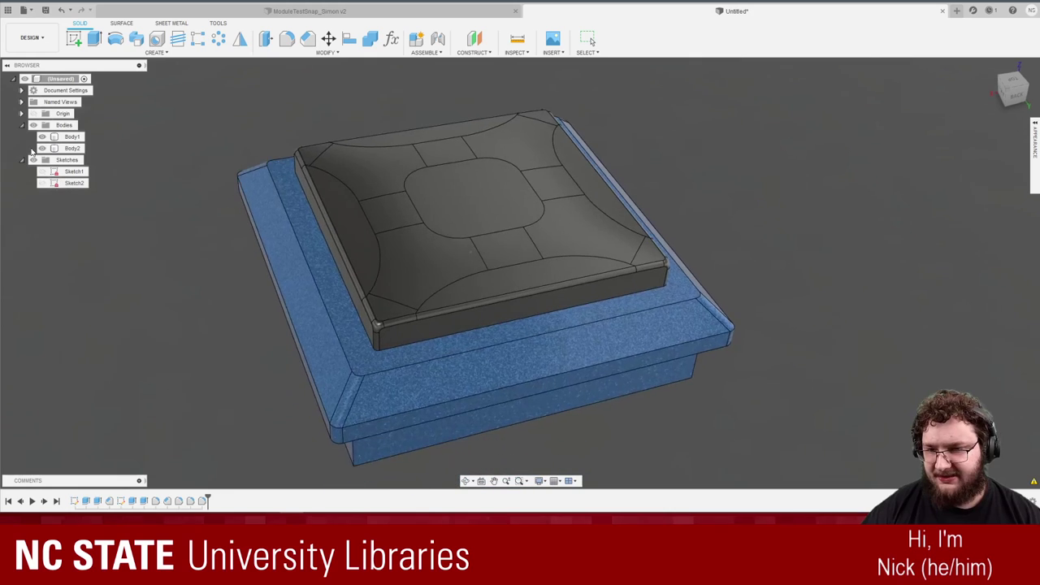
Hide the base body, Body1, leaving only the grey block shown, and clear the selection.
left_click(45, 149)
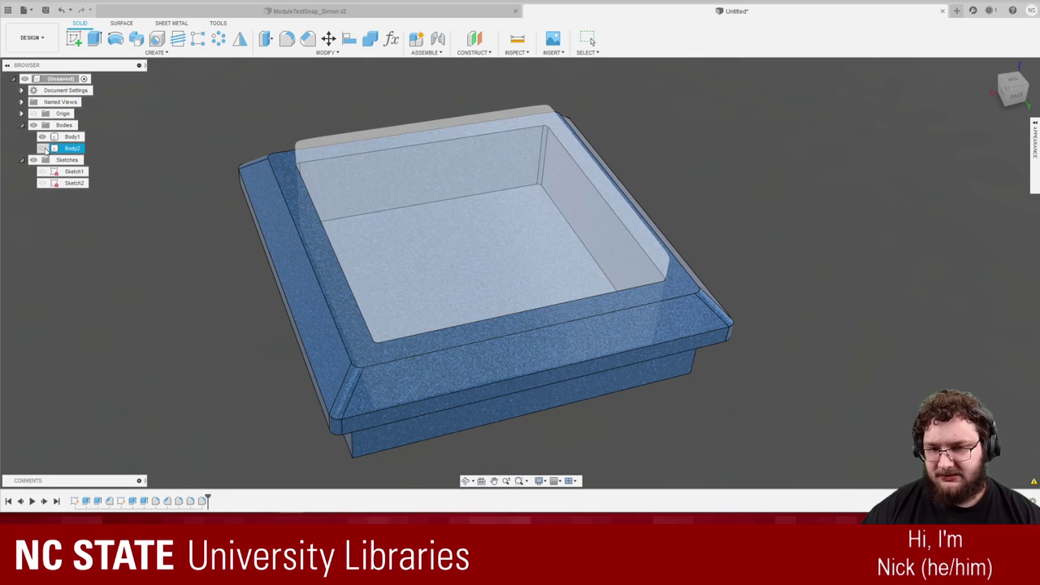
left_click(44, 150)
left_click(44, 150)
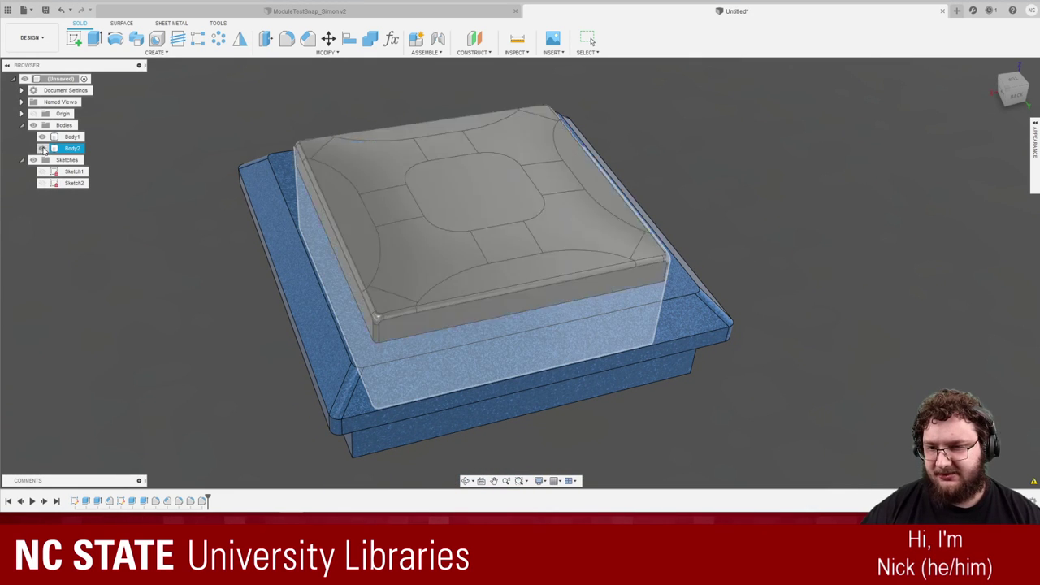
left_click(43, 138)
left_click(317, 203)
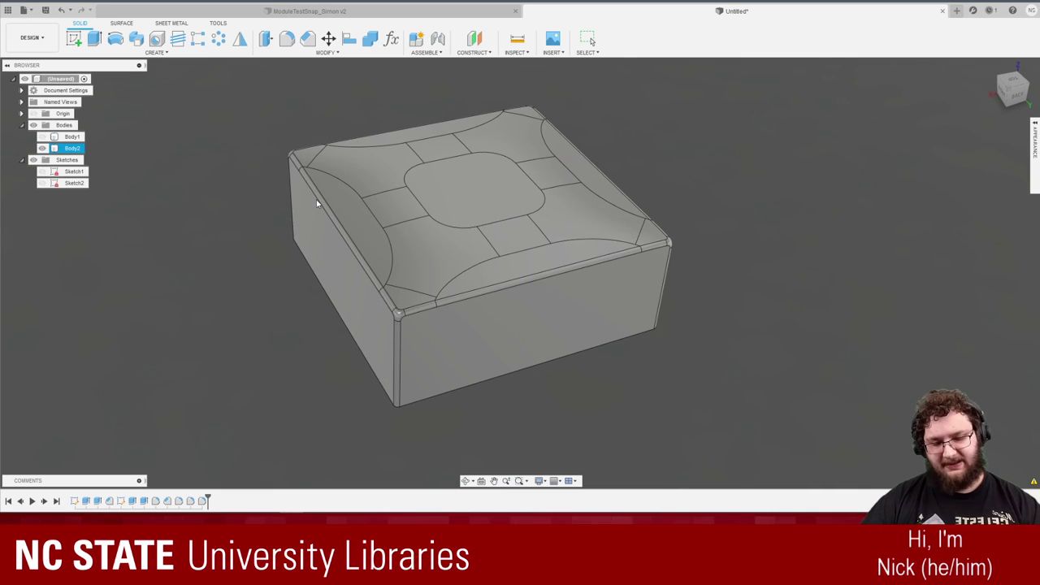
key("Escape")
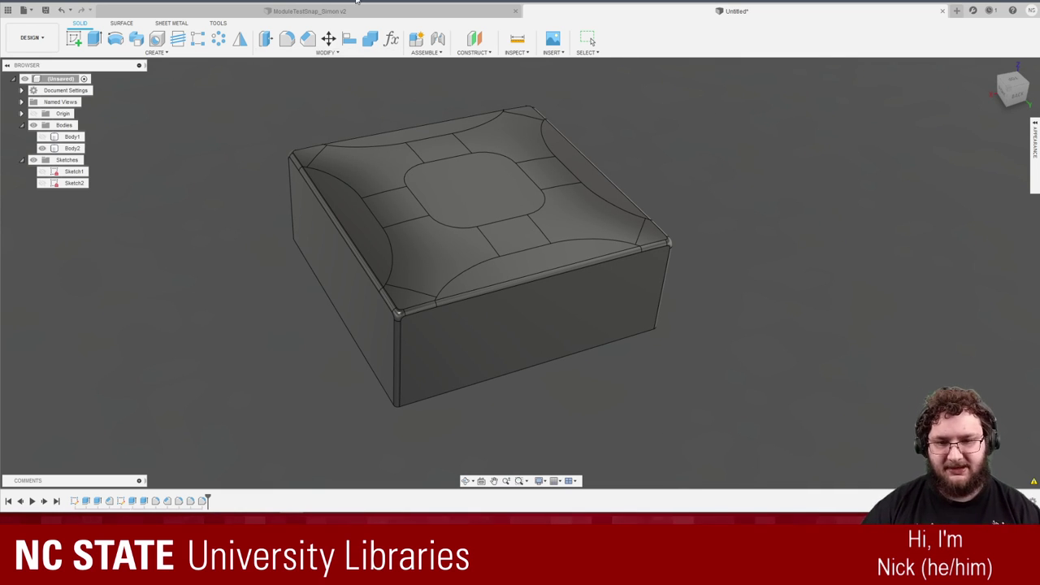
Try to shell the grey block from its top face with a 1 mm inside thickness and Tangent Chain enabled.
scroll(590, 274, "up", 5)
scroll(626, 175, "down", 4)
scroll(586, 187, "down", 1)
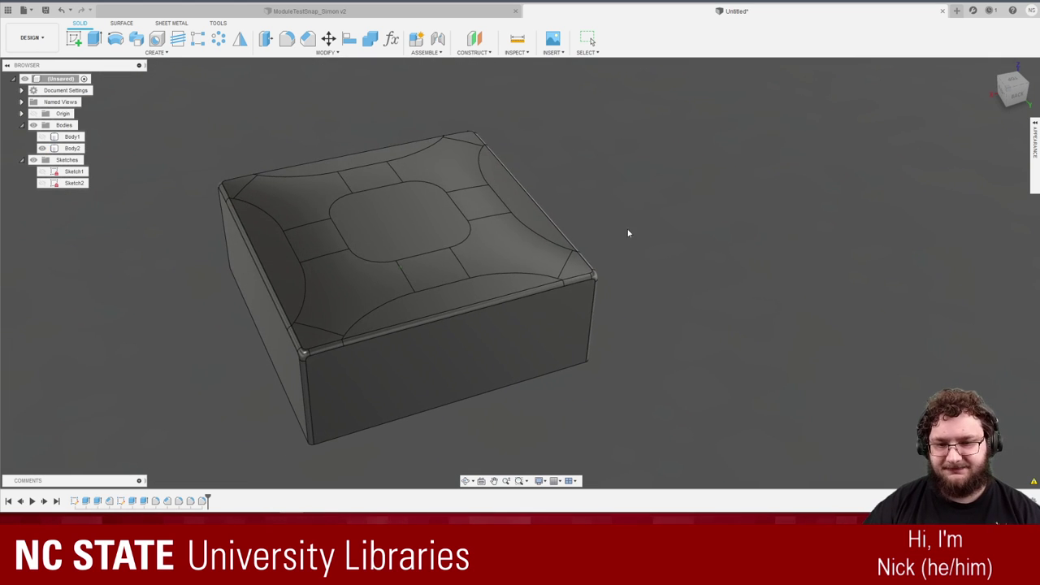
scroll(310, 136, "up", 4)
left_click(294, 54)
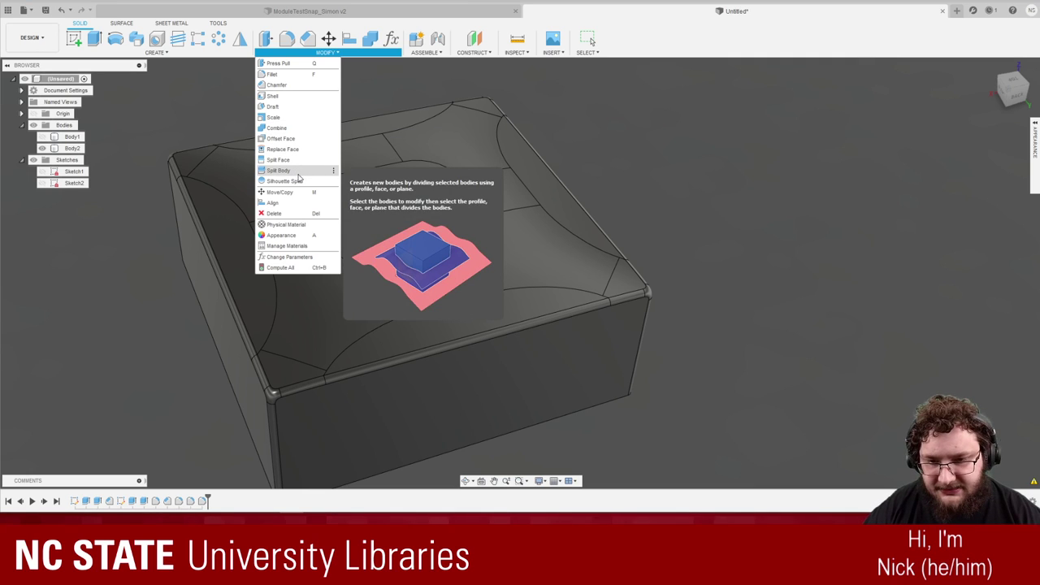
left_click(295, 100)
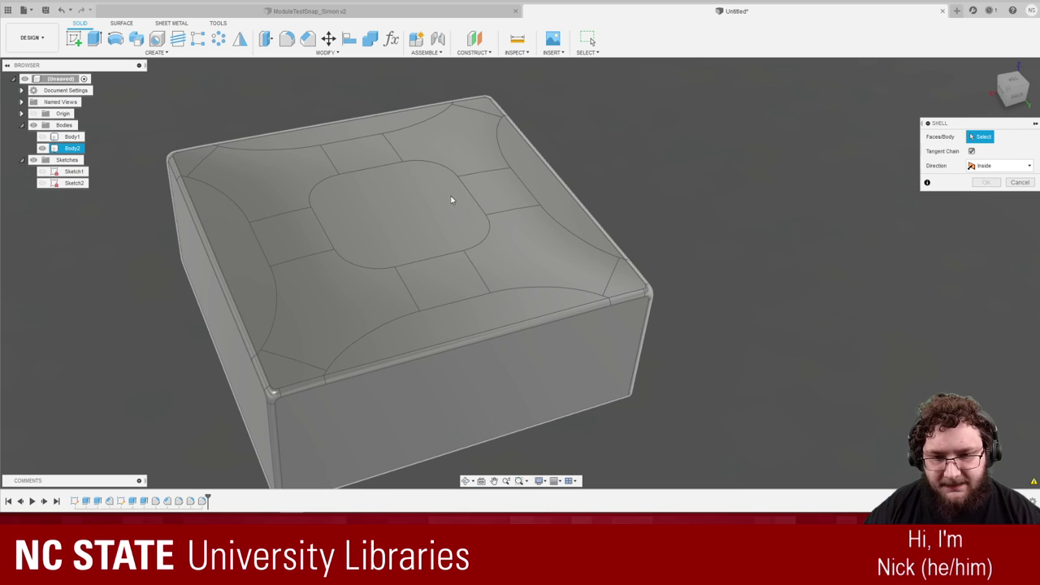
left_click(453, 198)
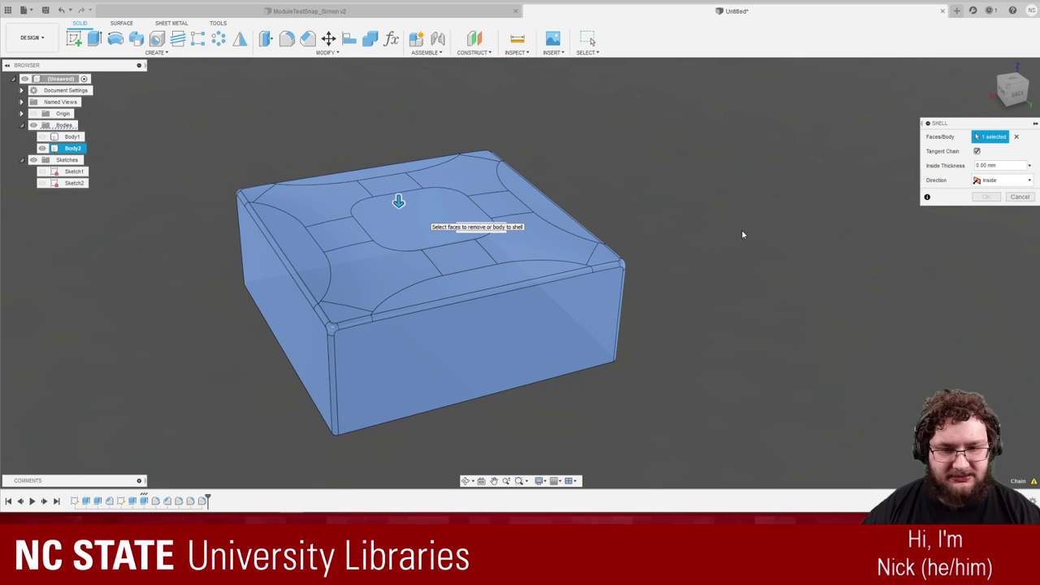
type("1")
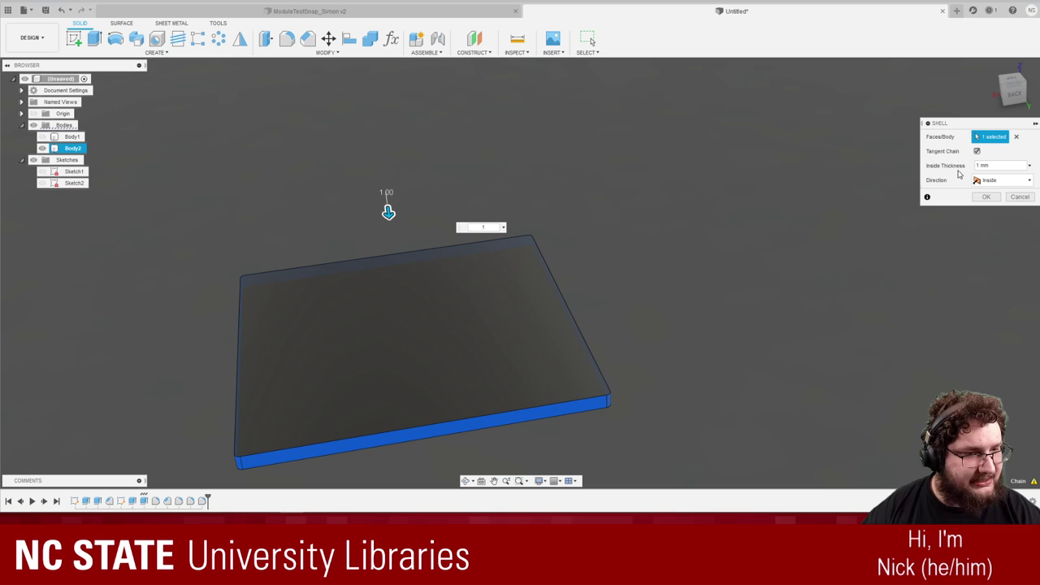
left_click(1021, 199)
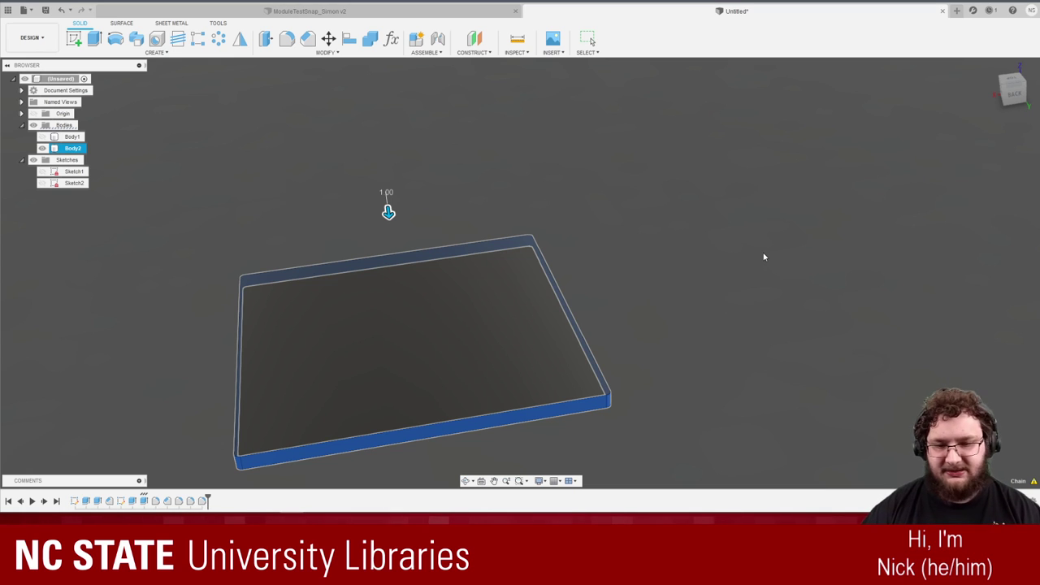
key("ctrl+z")
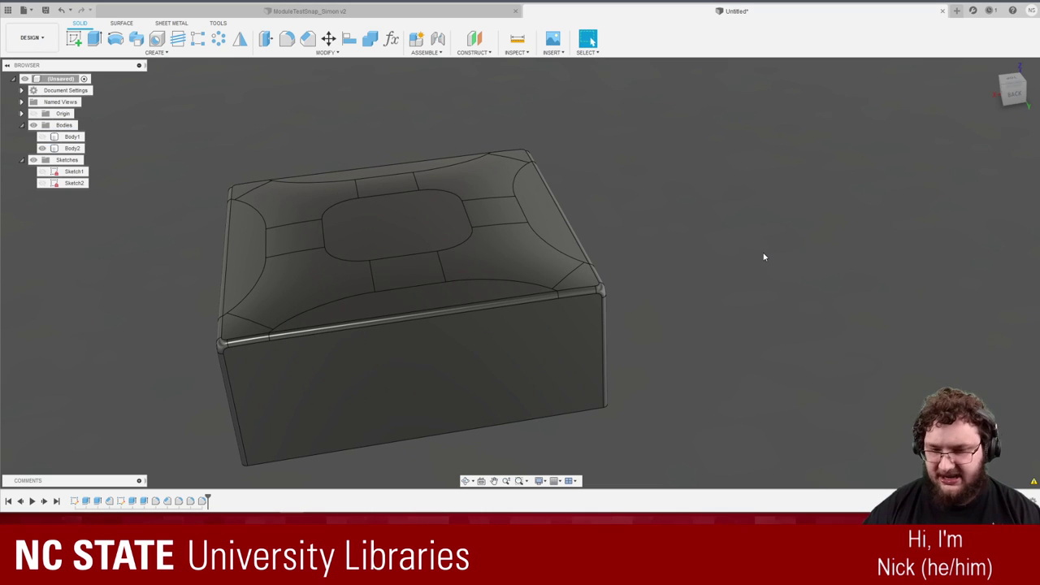
Save the design as ButtonPrimitive in the KTaNE location.
key("ctrl+s")
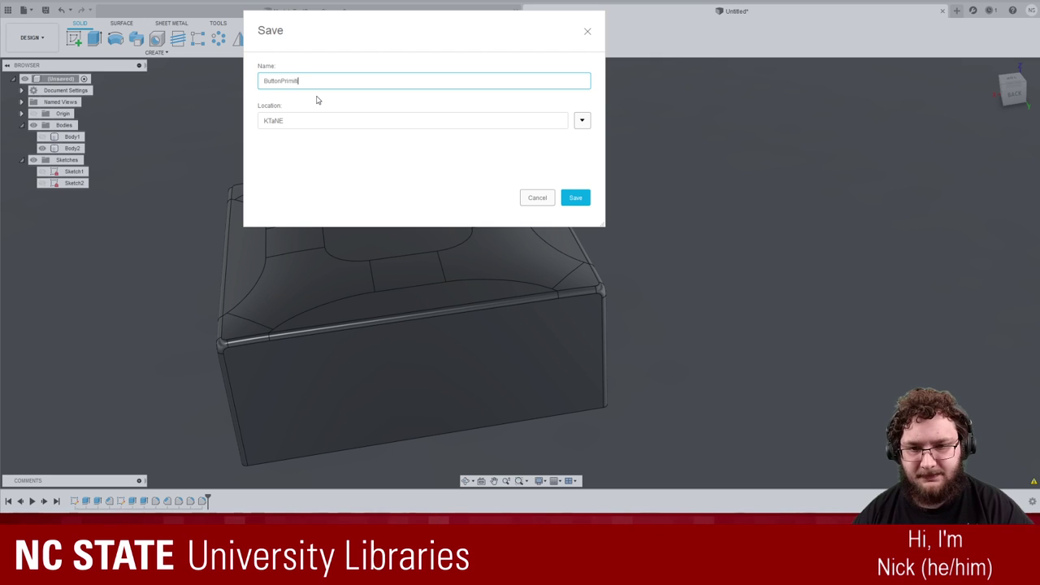
left_click(576, 197)
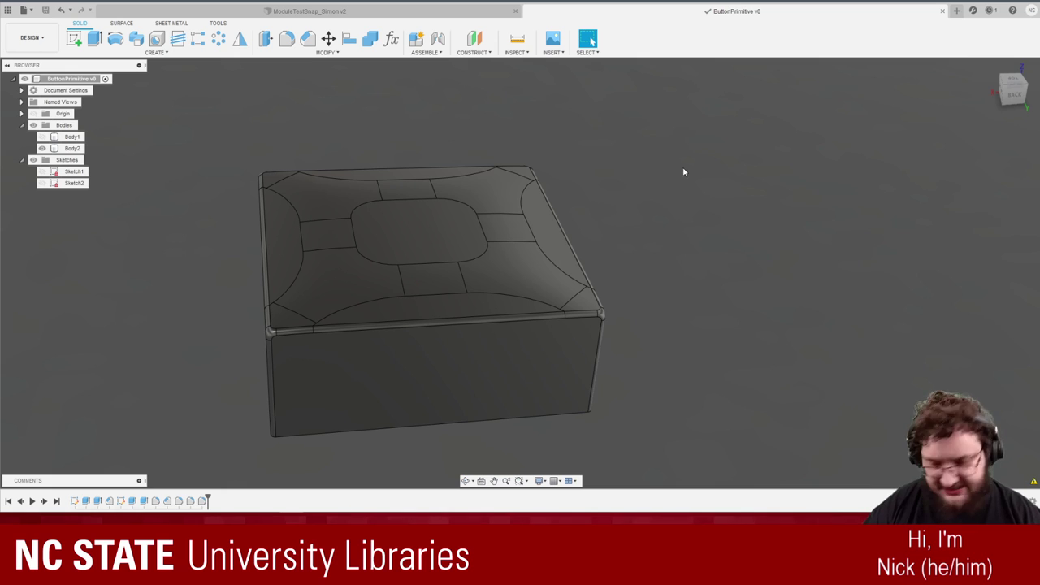
Apply the Paint - Metallic (Yellow) appearance to the grey top block.
key("a")
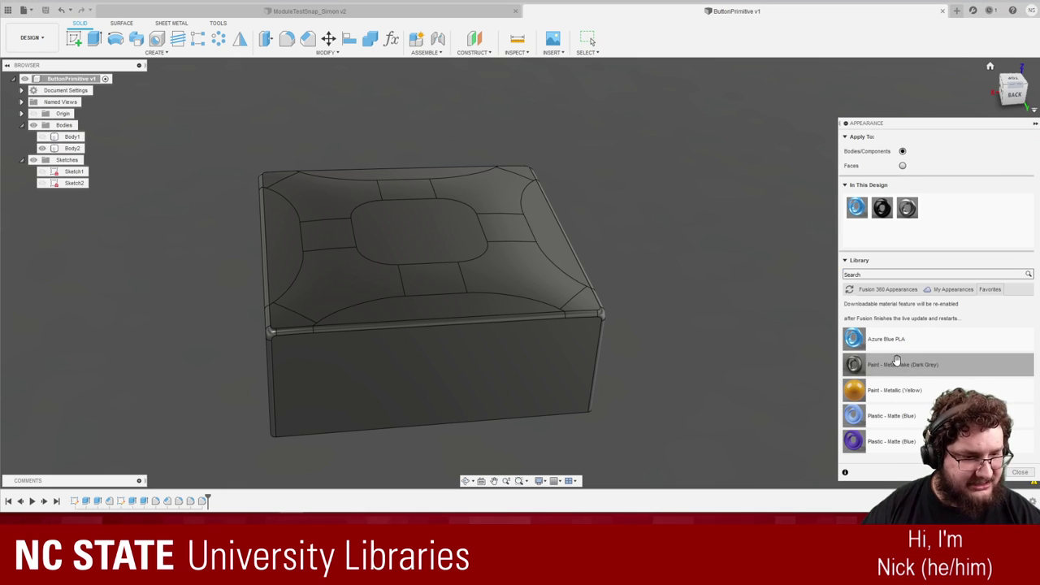
left_click_drag(857, 398, 553, 272)
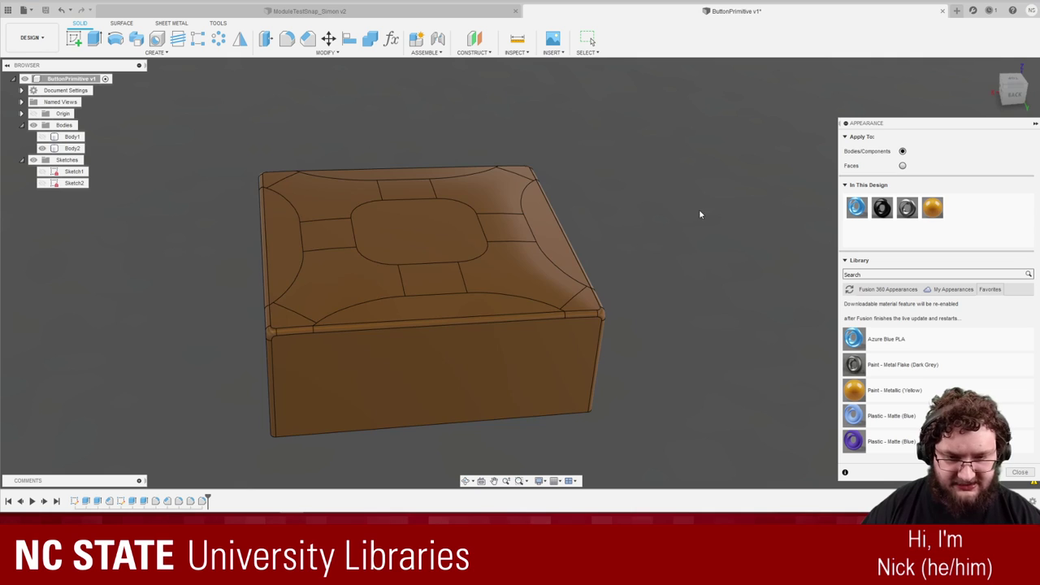
left_click(1036, 124)
Start a Shell on the block, try its bottom face as the opening, and clear that face selection.
middle_click_drag(558, 258, 311, 55, "shift")
left_click(311, 54)
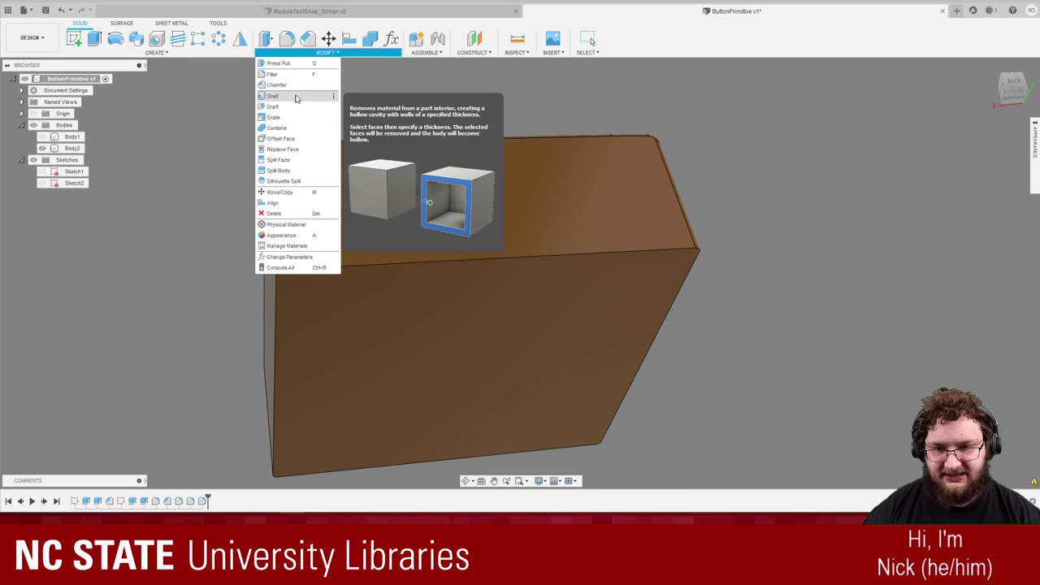
left_click(280, 96)
left_click(442, 333)
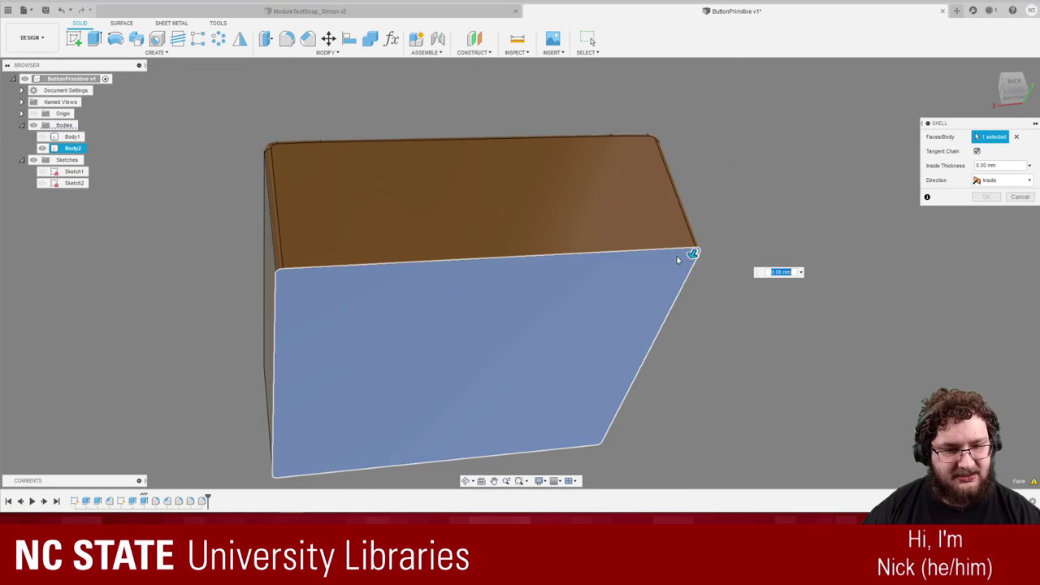
middle_click_drag(732, 307, 959, 165, "shift")
key("F5")
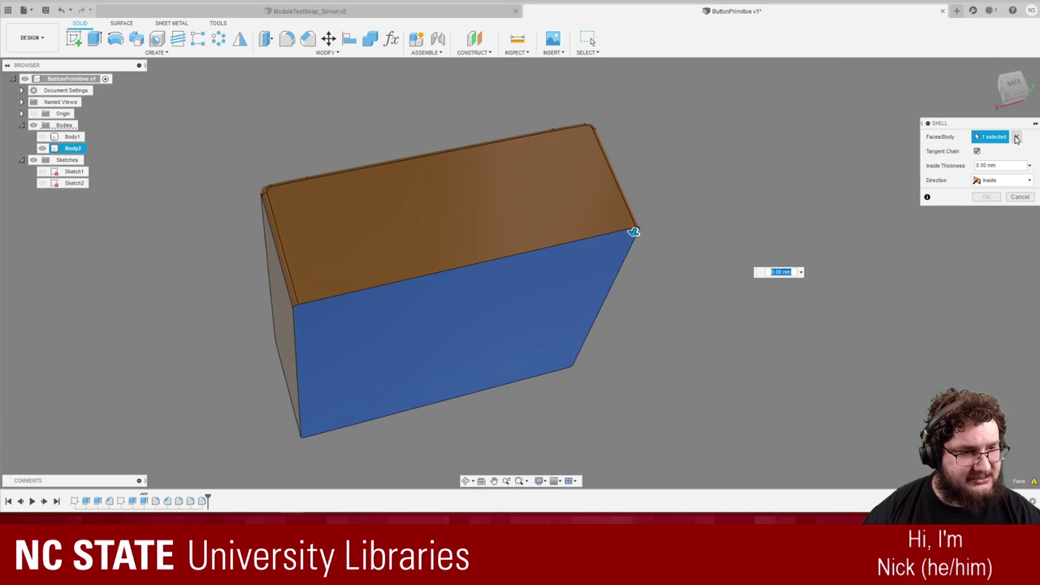
key("Home")
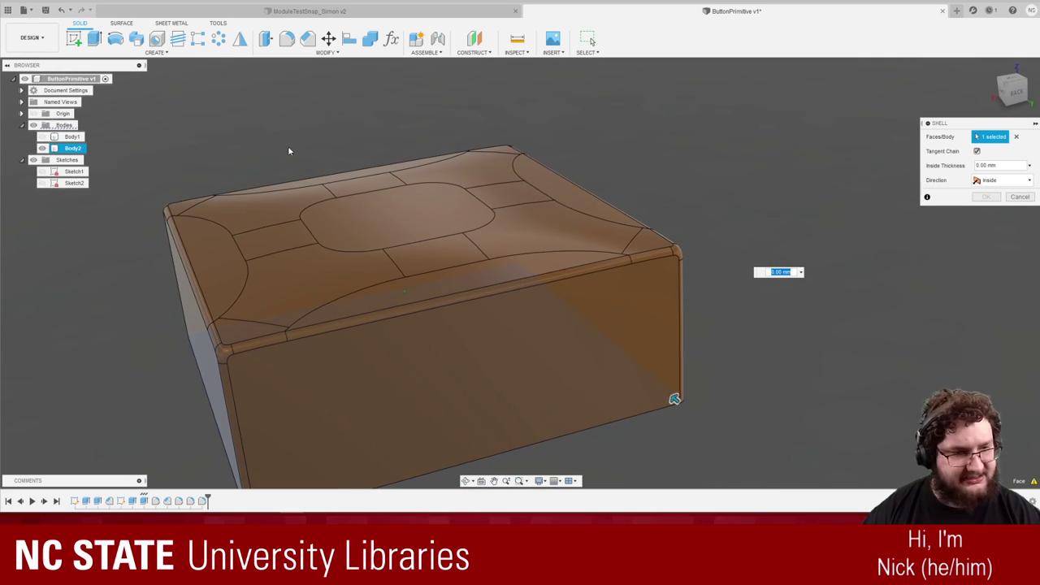
double_click(73, 148)
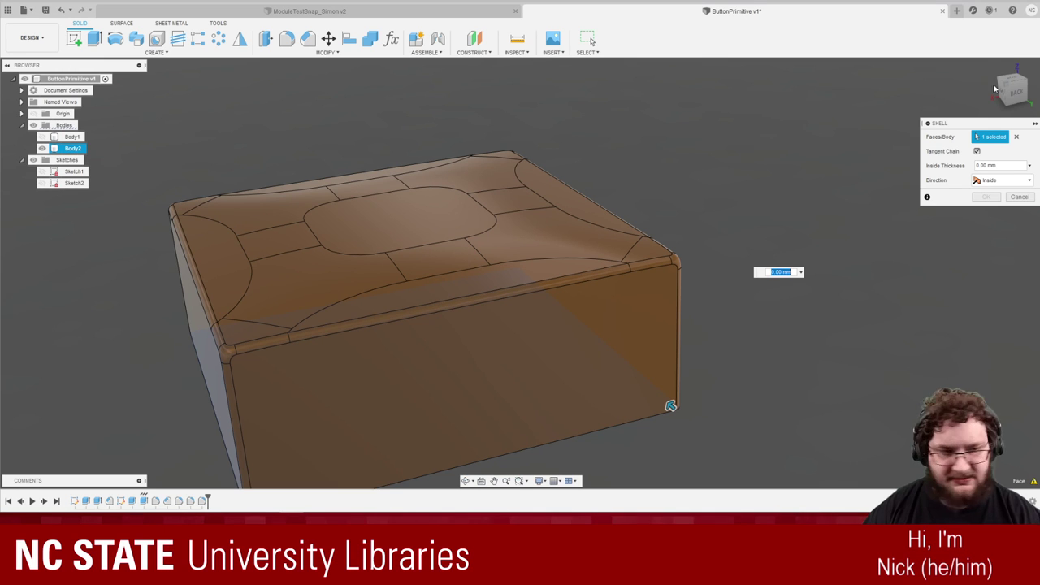
left_click(1016, 137)
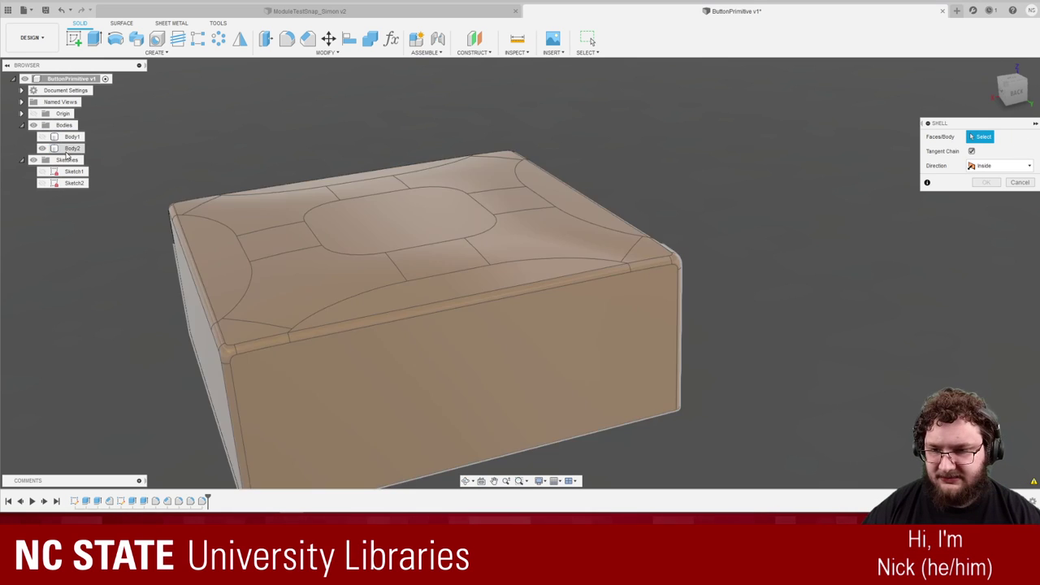
Shell the whole Body2 with a 1 mm inside thickness, leaving no face open and Tangent Chain enabled.
left_click(68, 152)
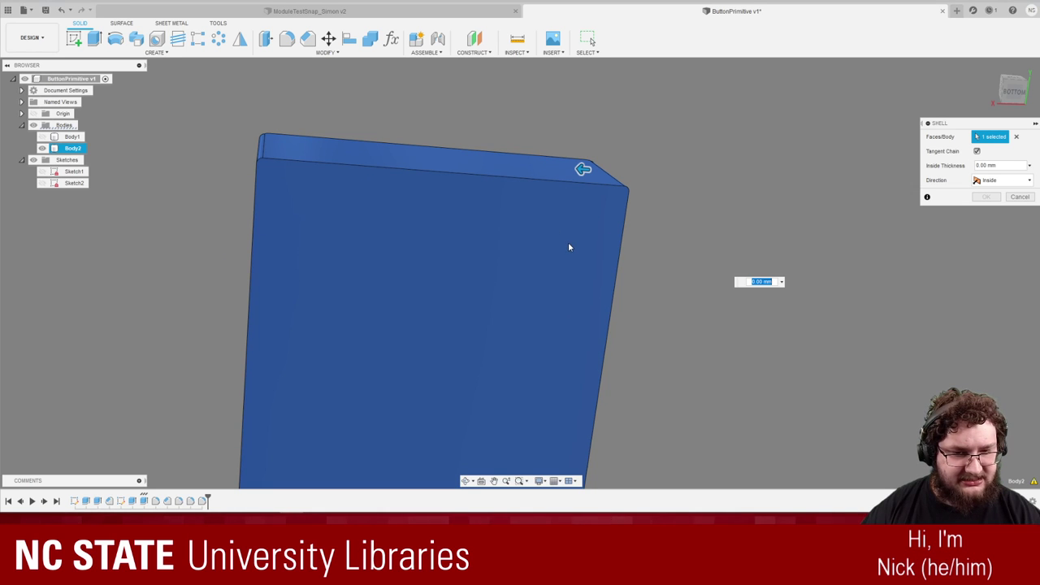
middle_click_drag(659, 221, 696, 235, "shift")
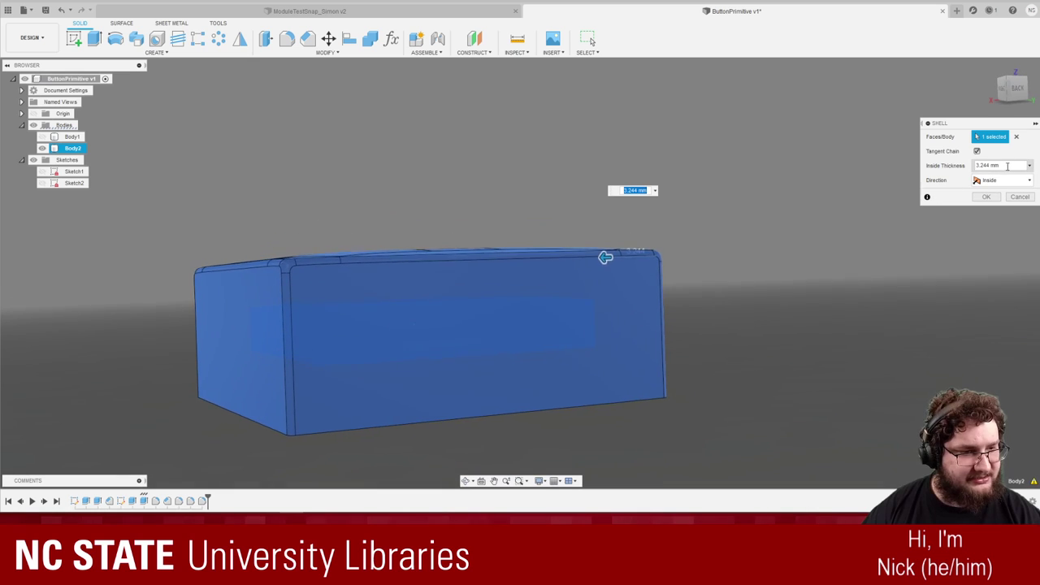
left_click_drag(1008, 165, 929, 173)
left_click_drag(1019, 167, 936, 165)
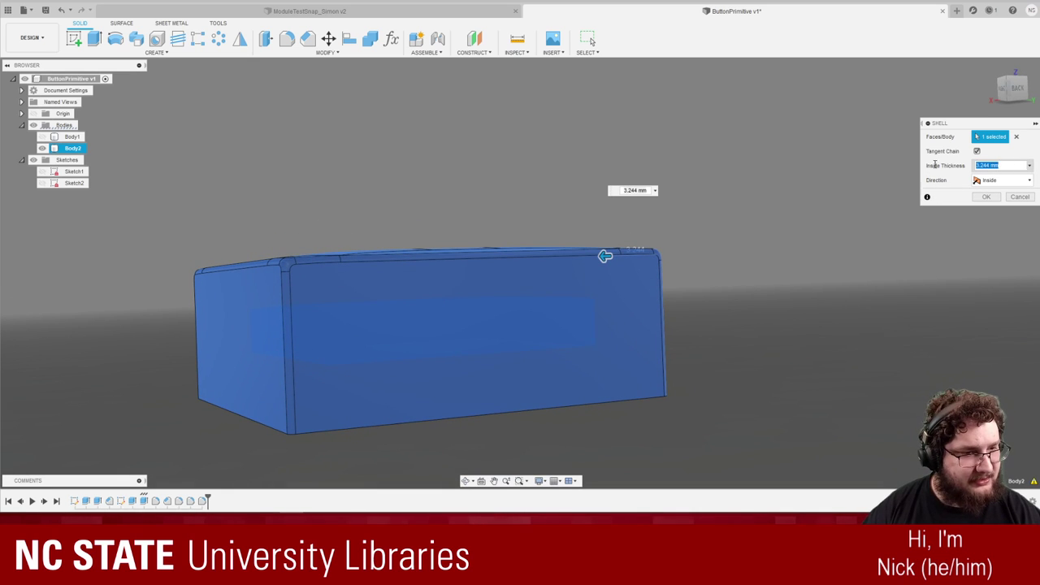
type("1")
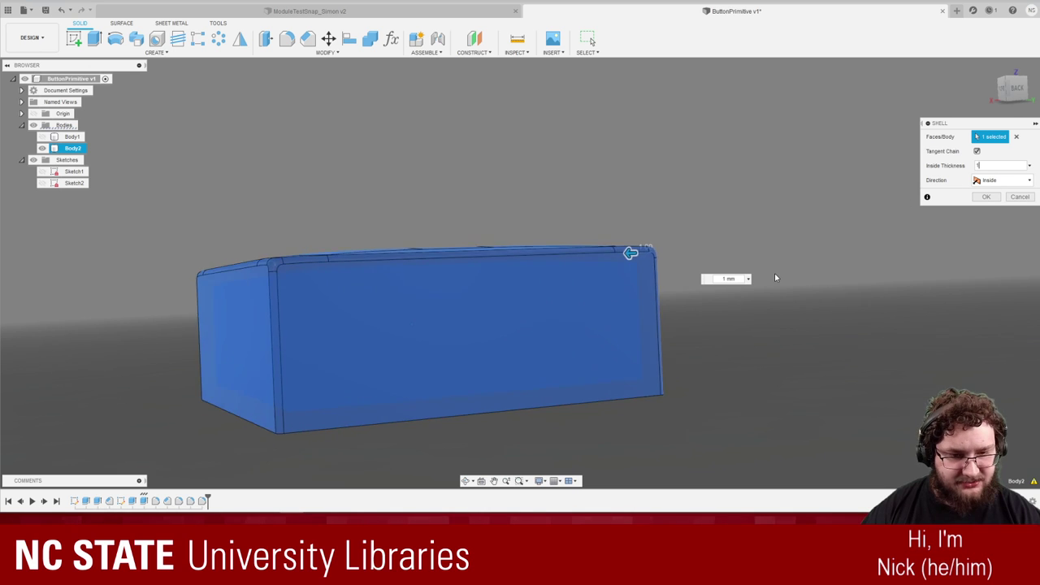
middle_click_drag(775, 275, 711, 292, "shift")
middle_click_drag(586, 297, 650, 235, "shift")
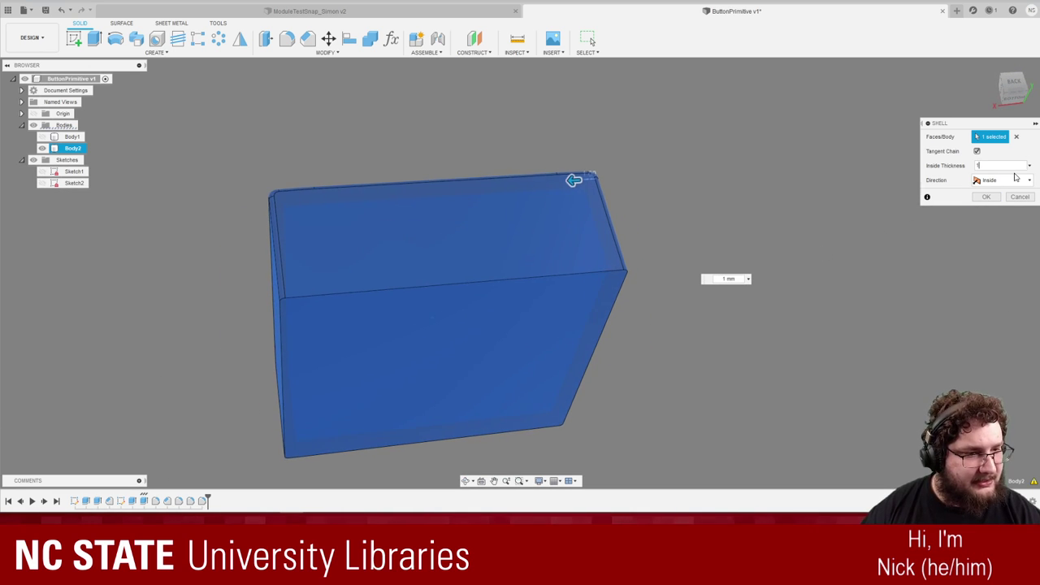
left_click(985, 197)
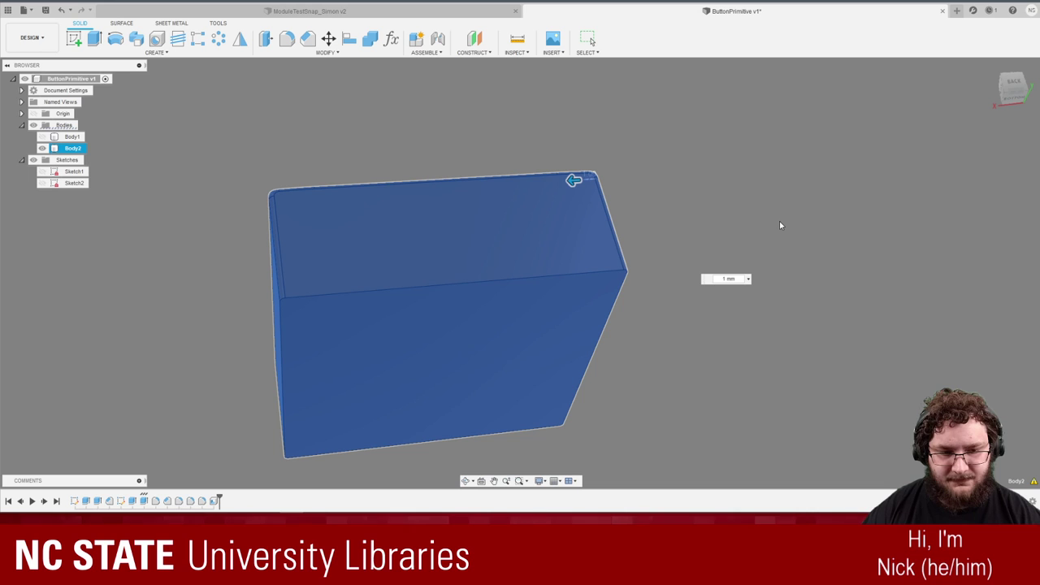
middle_click_drag(781, 222, 780, 220, "shift")
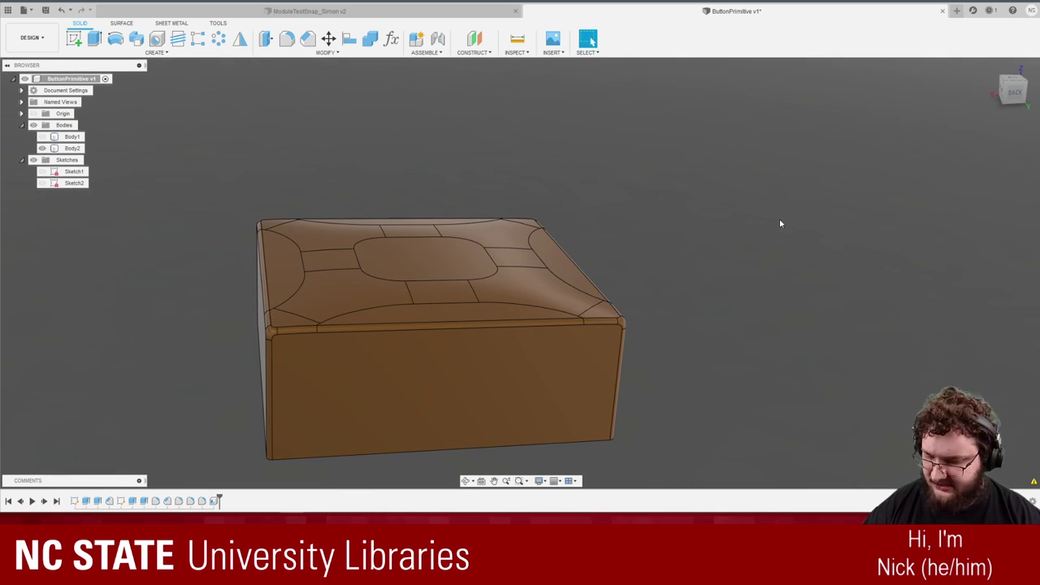
Search the appearance library for "acry" and apply Acrylic (Clear) to the shelled block.
key("a")
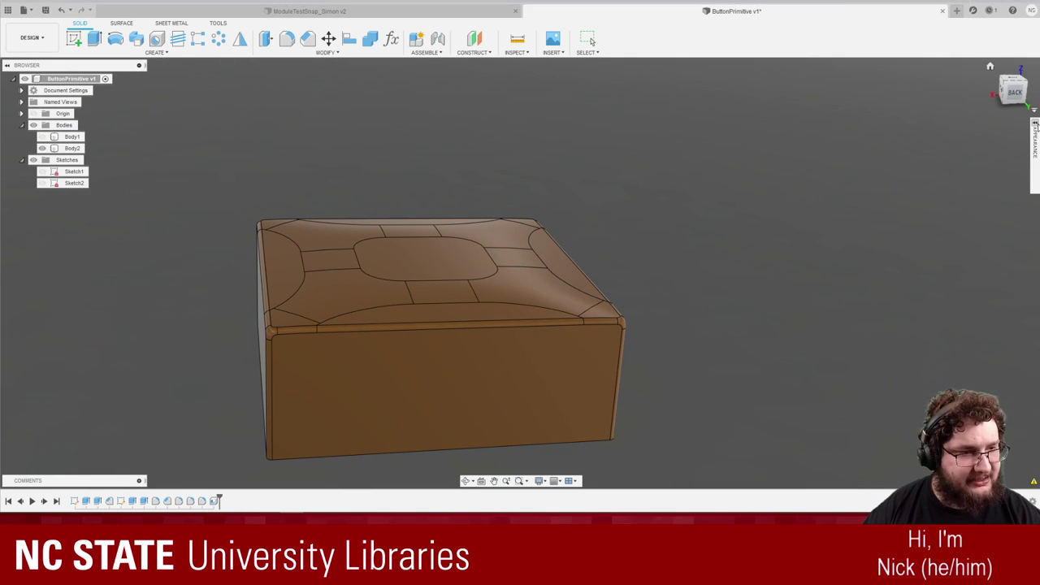
left_click(900, 276)
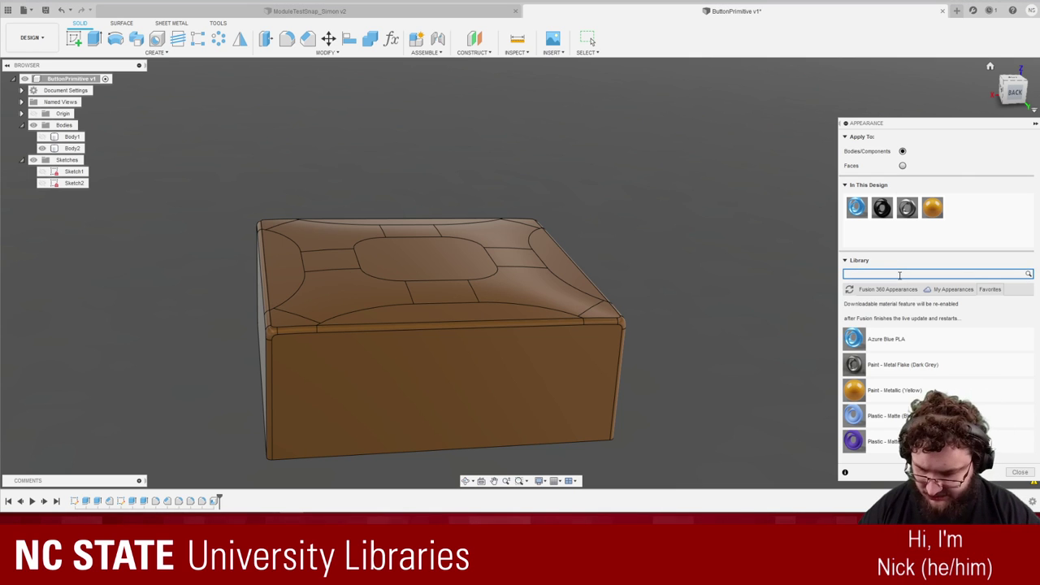
type("acry")
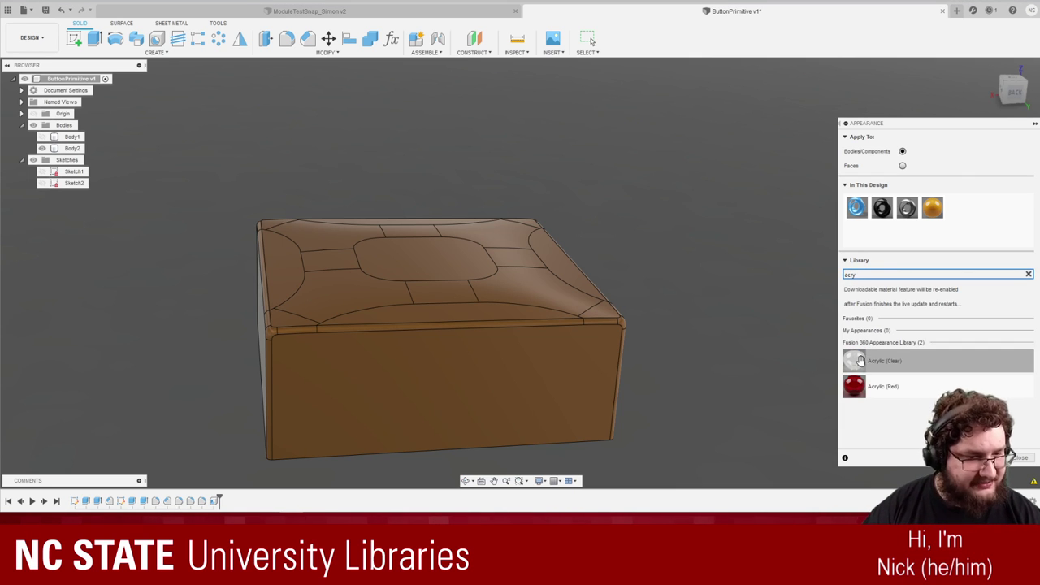
left_click_drag(879, 366, 577, 358)
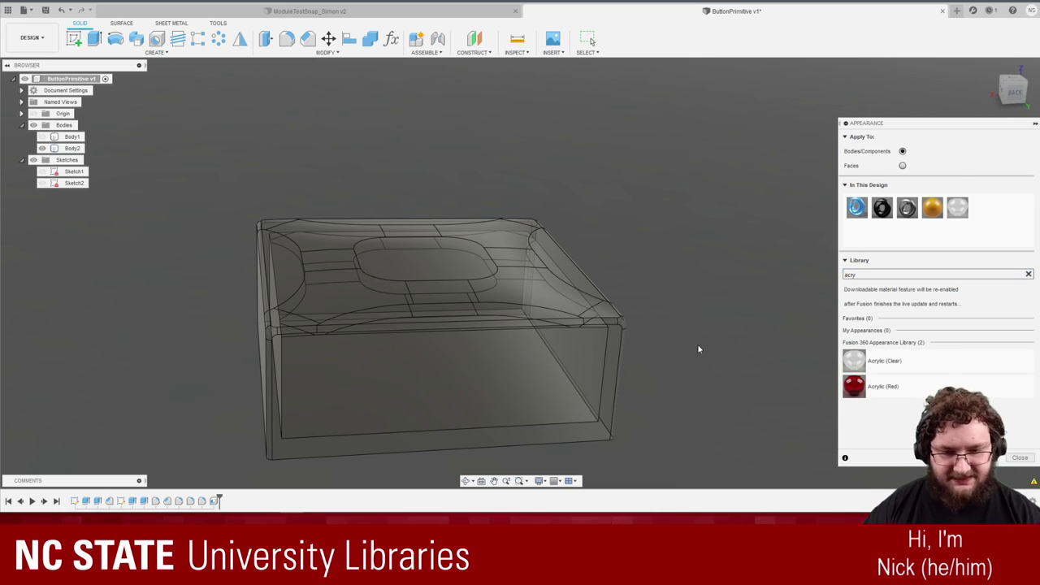
Examine the clear block's walls, curved top and hollow interior from several angles.
mouse_move(672, 308)
middle_mouse_down("shift")
mouse_move(430, 311)
mouse_move(573, 319)
mouse_move(769, 246)
mouse_move(637, 313)
mouse_move(677, 311)
middle_mouse_up("shift")
scroll(429, 311, "up", 2)
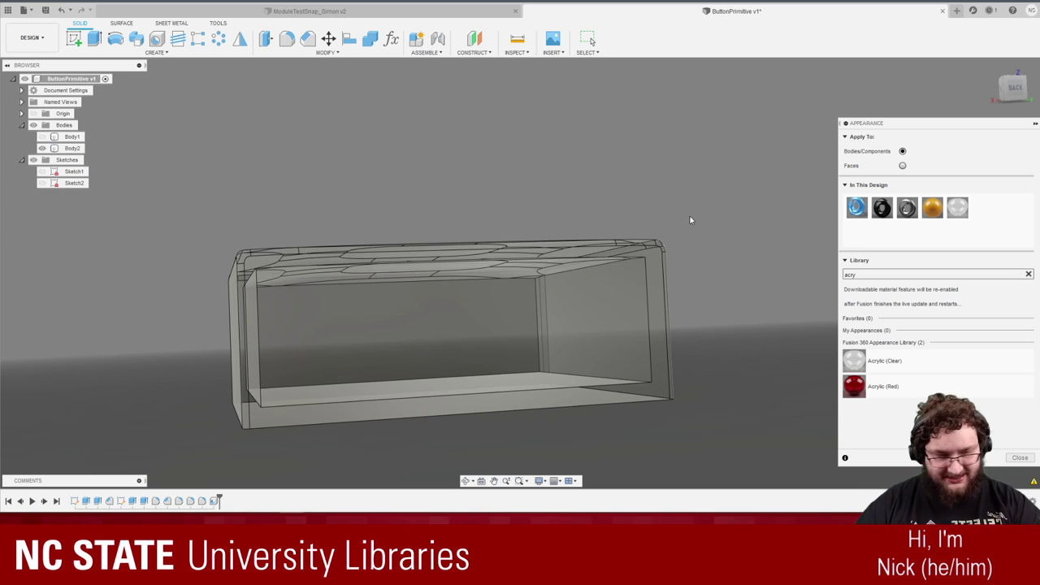
middle_click_drag(544, 160, 353, 169, "shift")
left_click(354, 232)
middle_click_drag(355, 231, 398, 278, "shift")
left_click(381, 318)
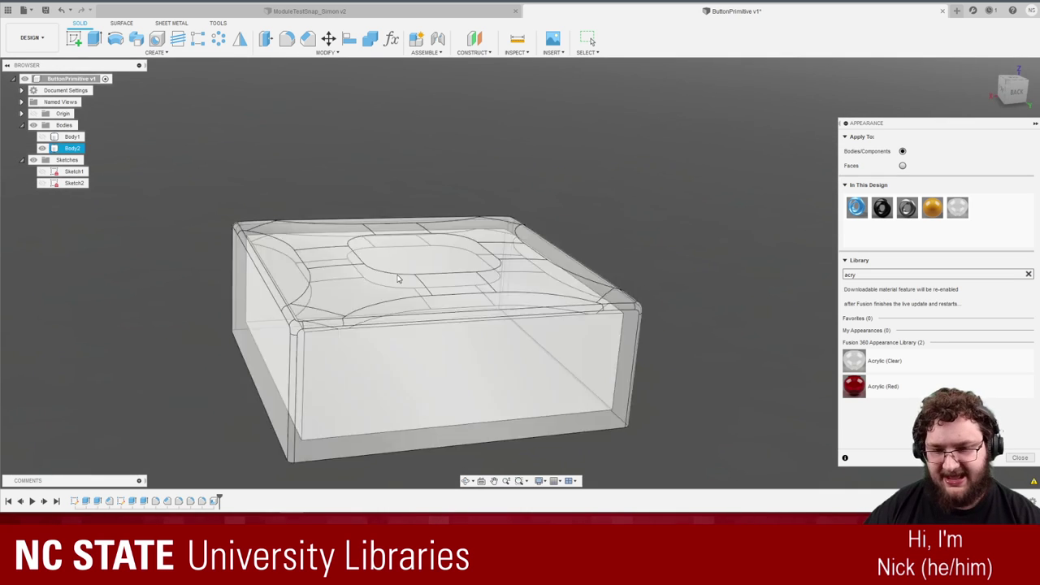
middle_click_drag(253, 355, 309, 360, "shift")
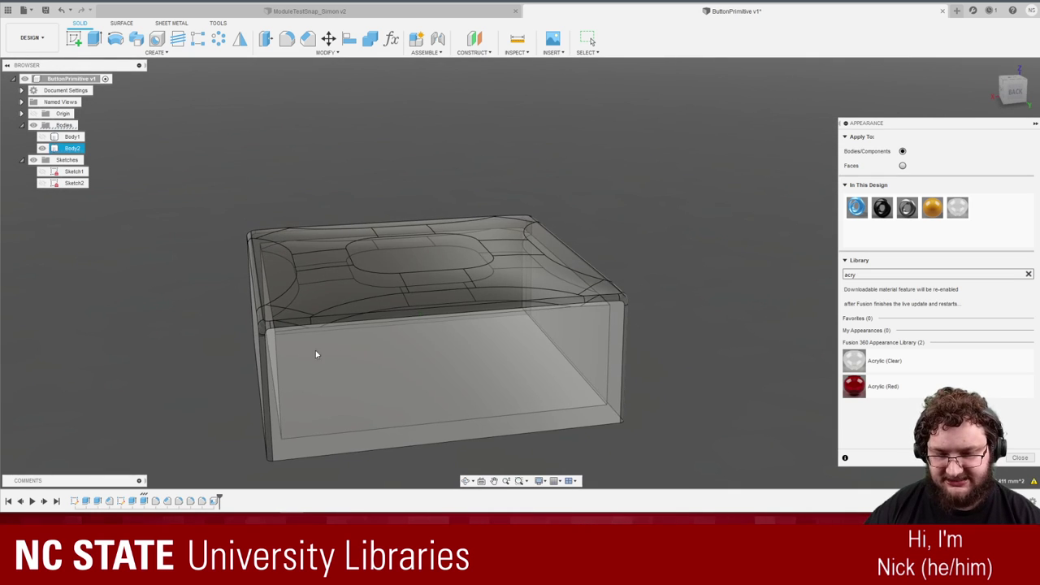
middle_click_drag(161, 285, 175, 286, "shift")
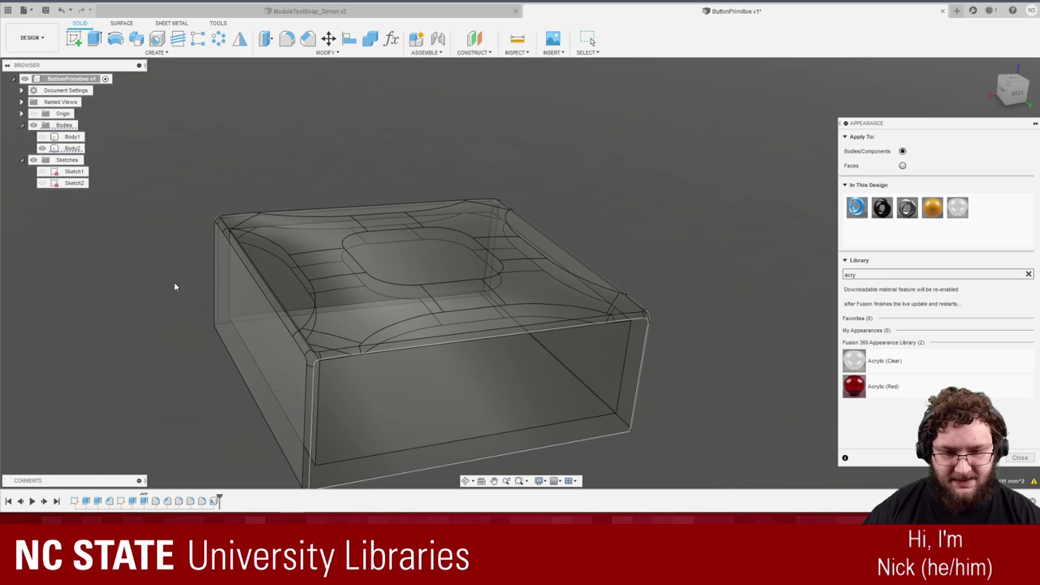
middle_click_drag(414, 315, 570, 286, "shift")
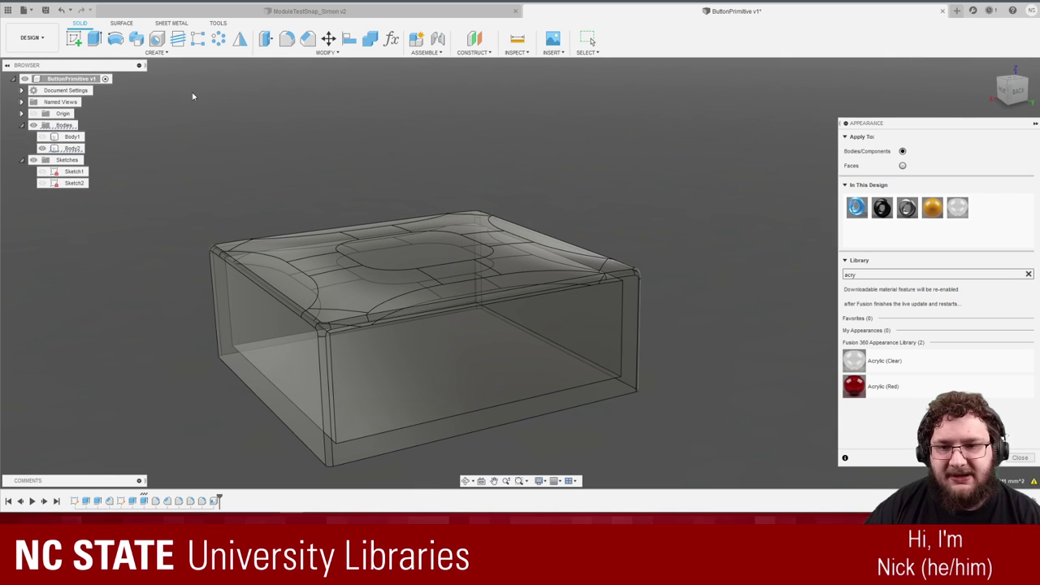
Create a section analysis through the block on the vertical XZ origin plane, with a 0 mm Y distance and hatching shown.
left_click(217, 24)
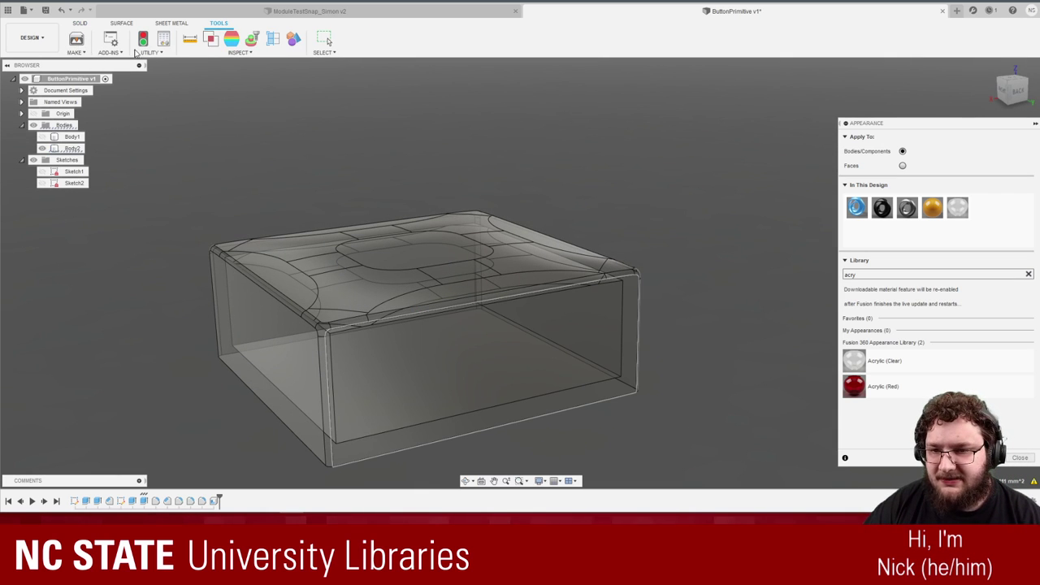
left_click(275, 39)
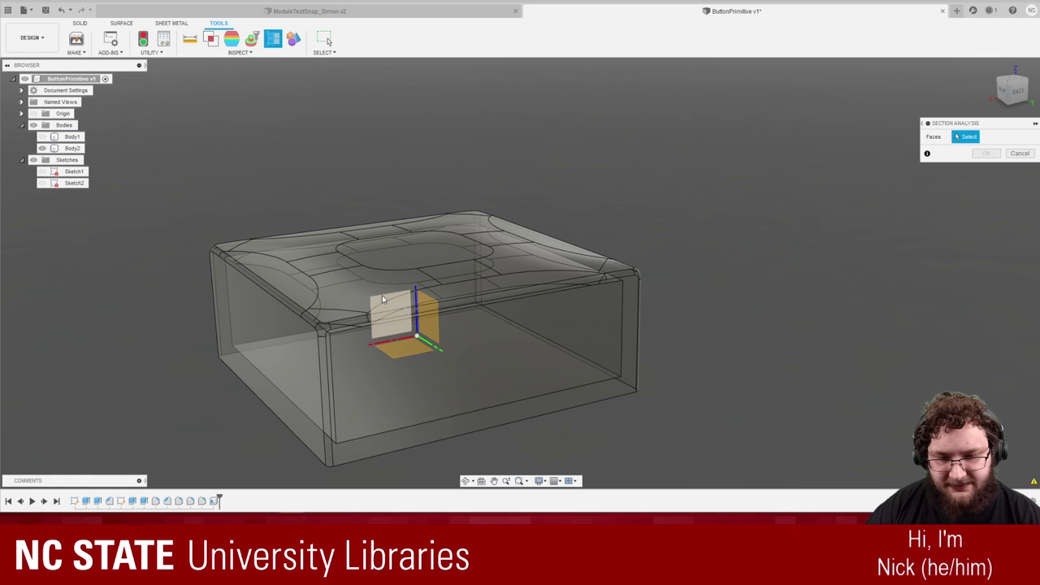
left_click(390, 305)
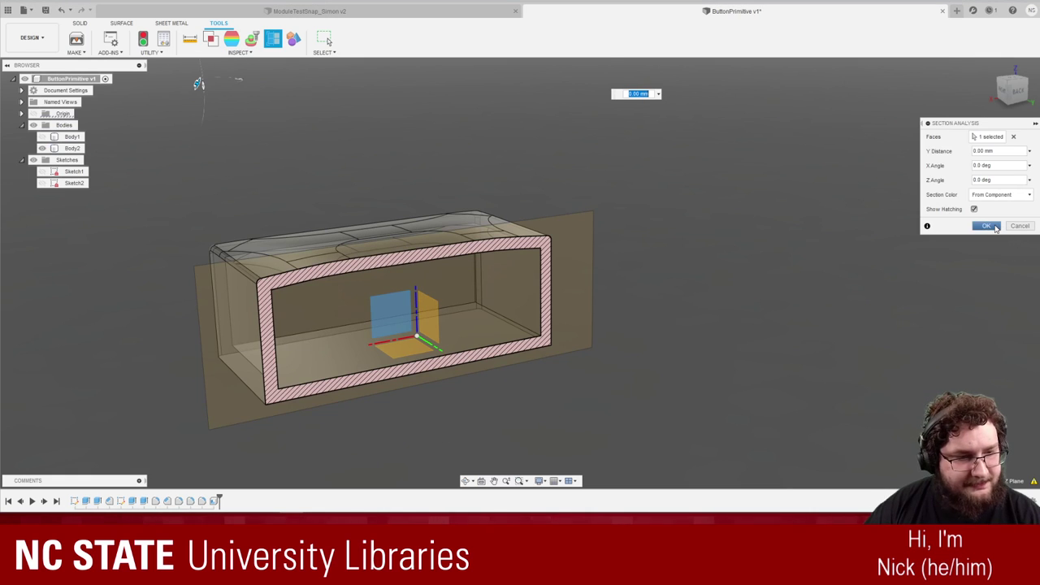
left_click(996, 229)
mouse_move(686, 255)
middle_mouse_down("shift")
mouse_move(486, 307)
mouse_move(625, 283)
middle_mouse_up("shift")
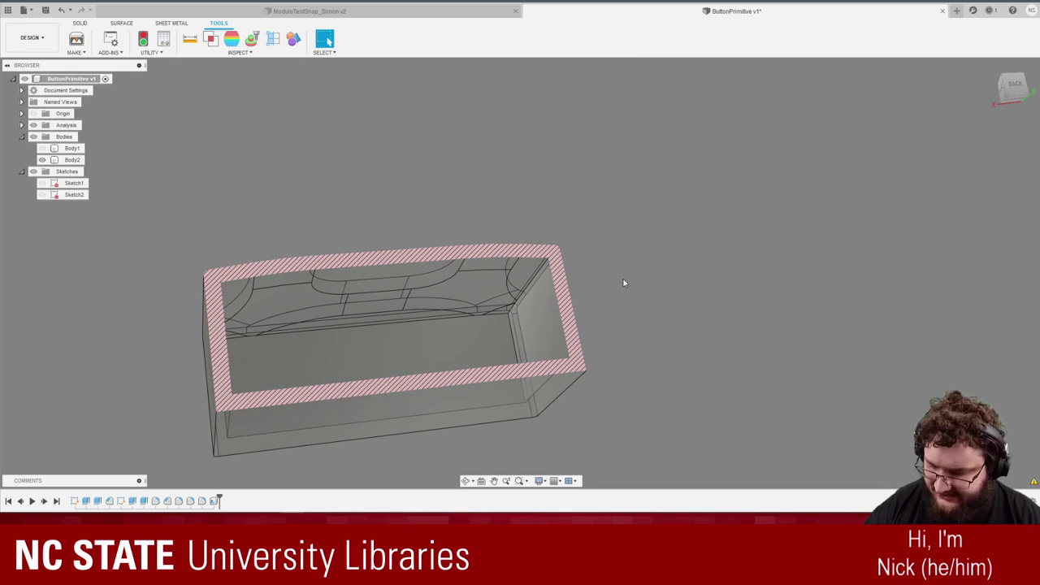
key("a")
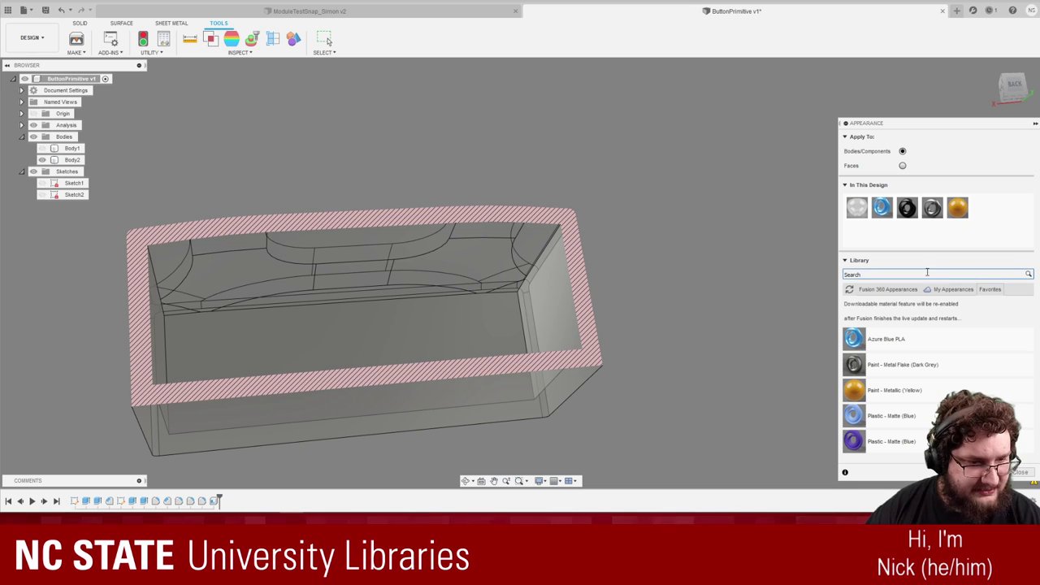
left_click(1035, 123)
middle_click_drag(732, 234, 135, 47, "shift")
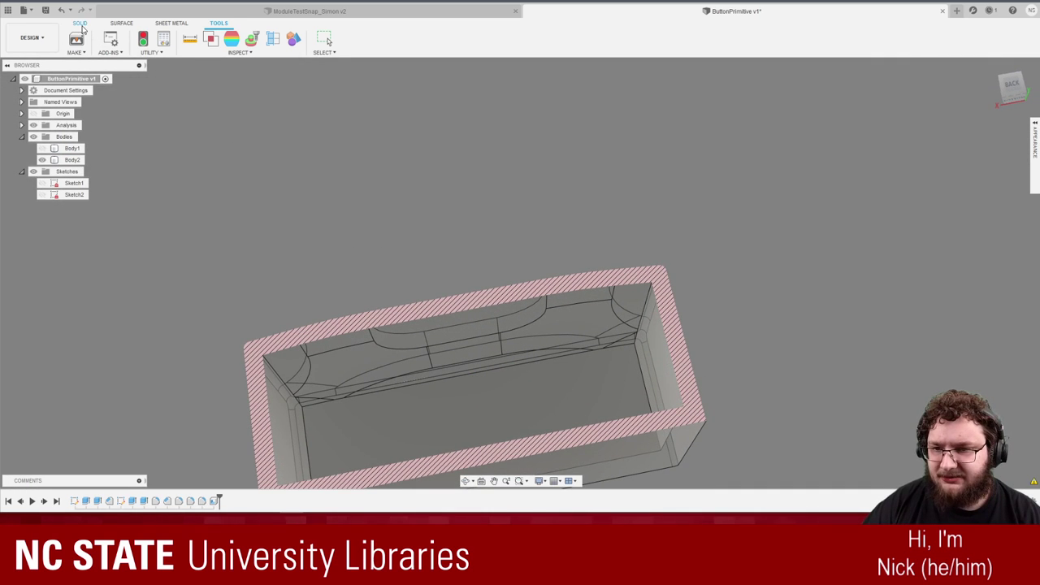
left_click(80, 23)
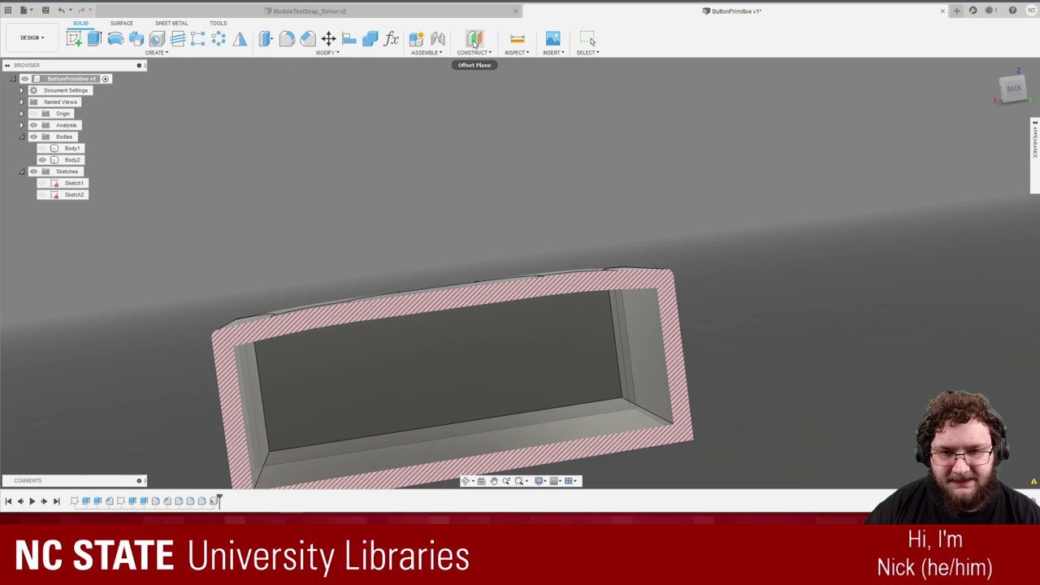
left_click(266, 39)
left_click(453, 406)
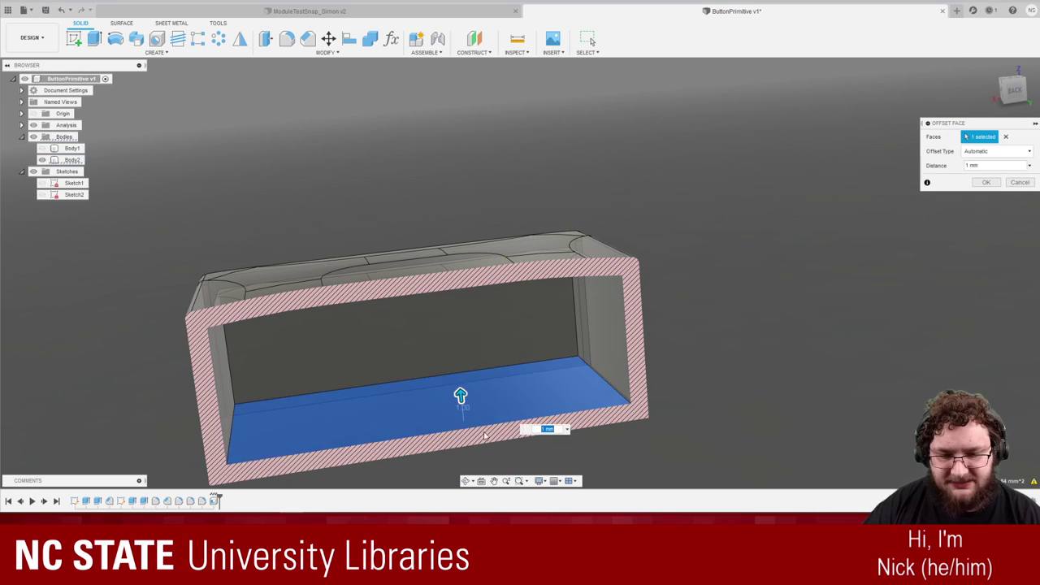
scroll(486, 437, "down", 3)
middle_click_drag(485, 437, 532, 431, "shift")
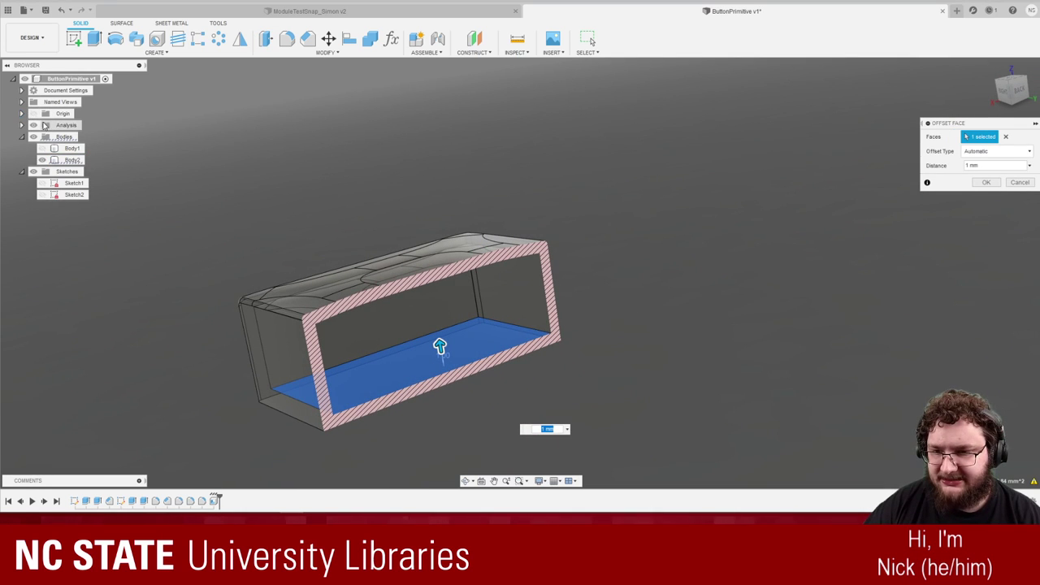
left_click(33, 125)
middle_click_drag(428, 352, 438, 355, "shift")
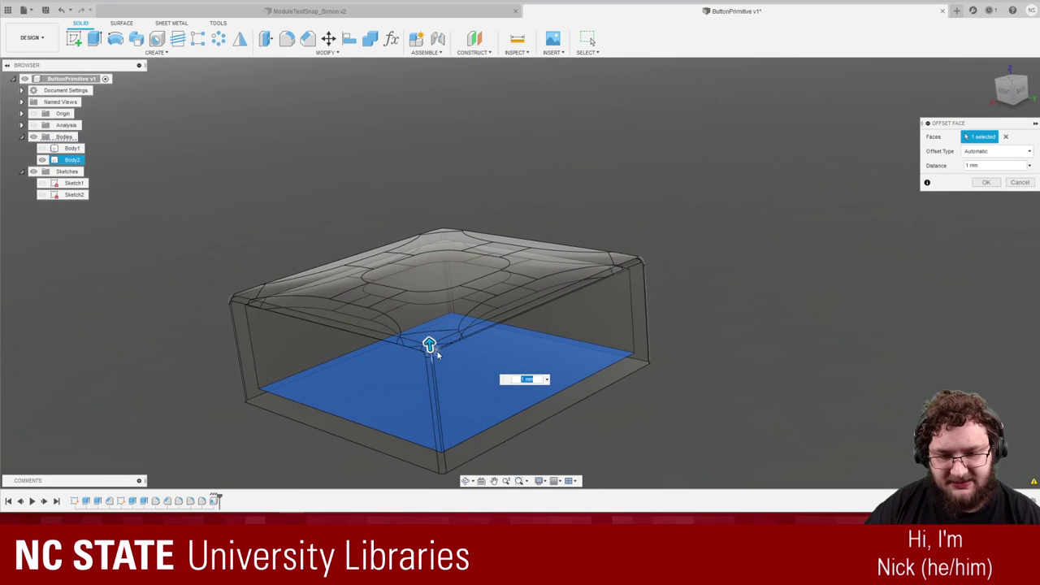
left_click_drag(436, 354, 420, 311)
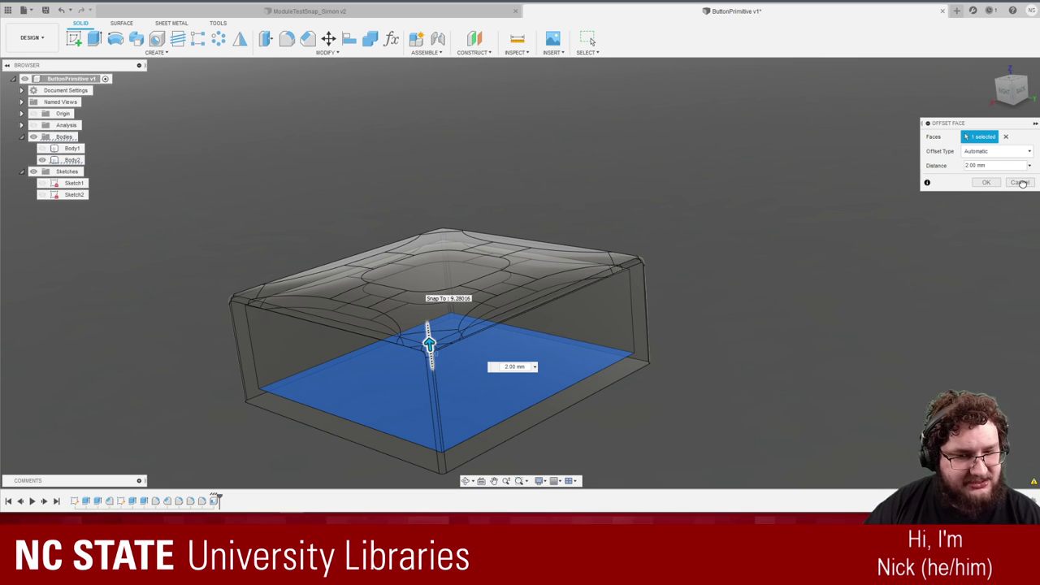
left_click(1021, 183)
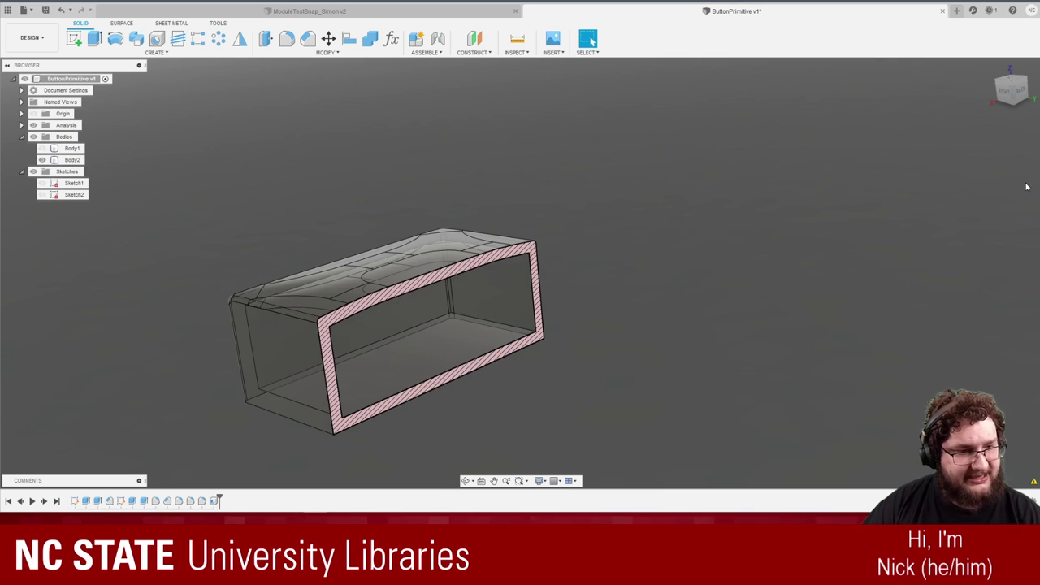
Extrude the inner floor face of the hollow block 6 mm upward as a New Body, with the section analysis hidden.
key("e")
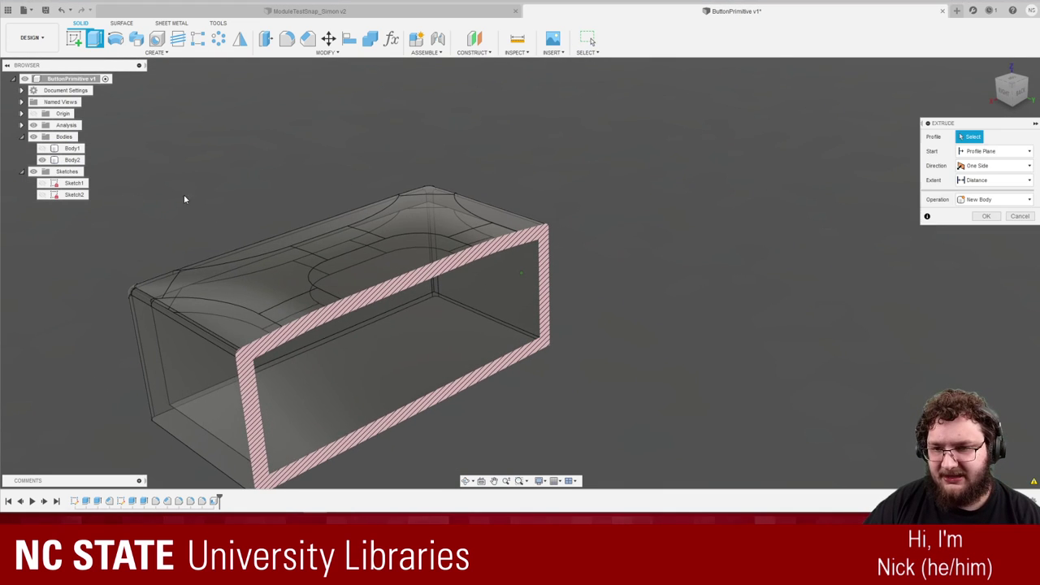
left_click(391, 384)
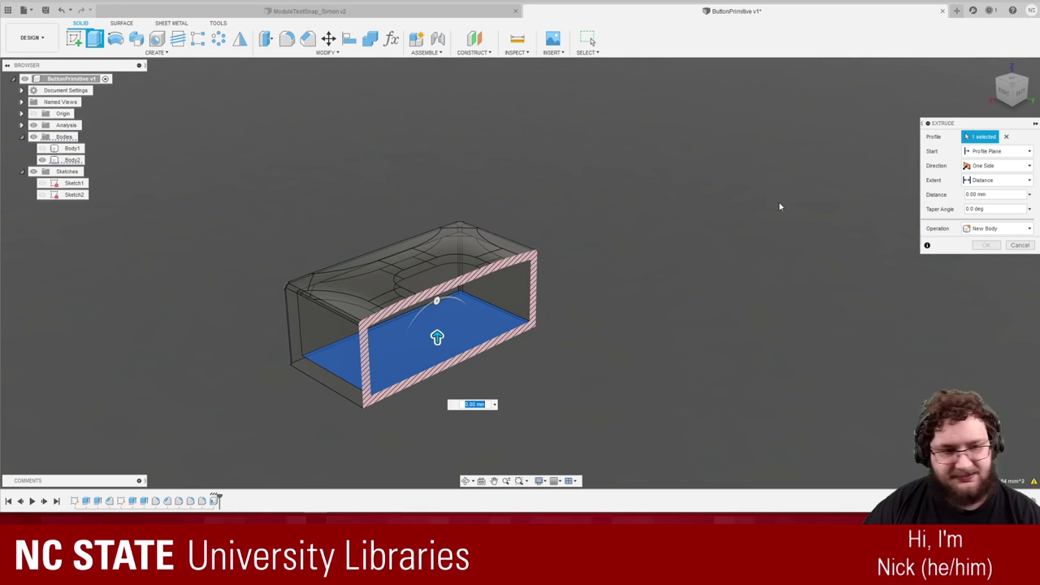
left_click(993, 231)
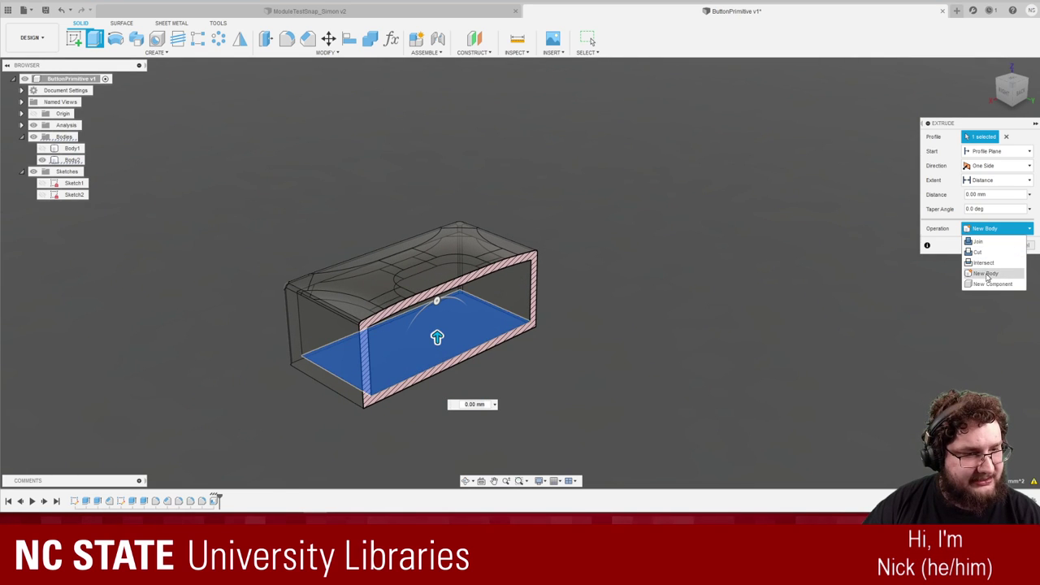
left_click(986, 229)
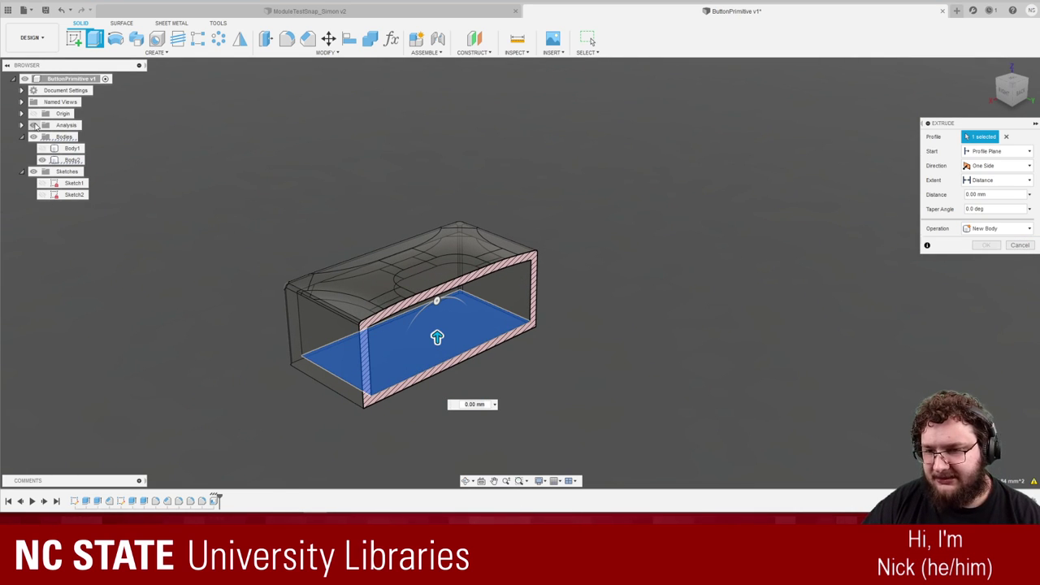
left_click(35, 125)
left_click_drag(430, 336, 432, 286)
left_click(991, 232)
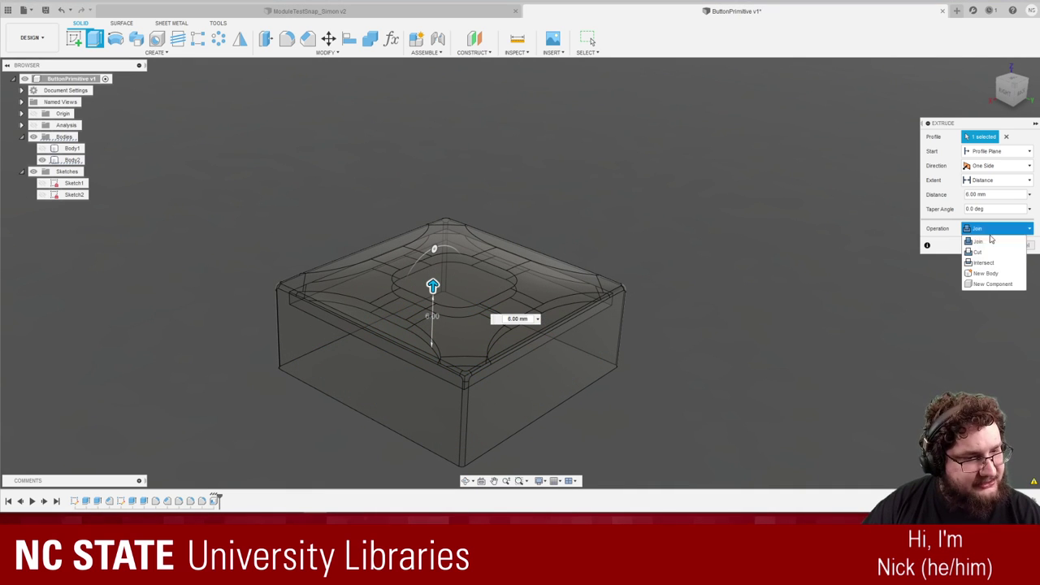
left_click(986, 273)
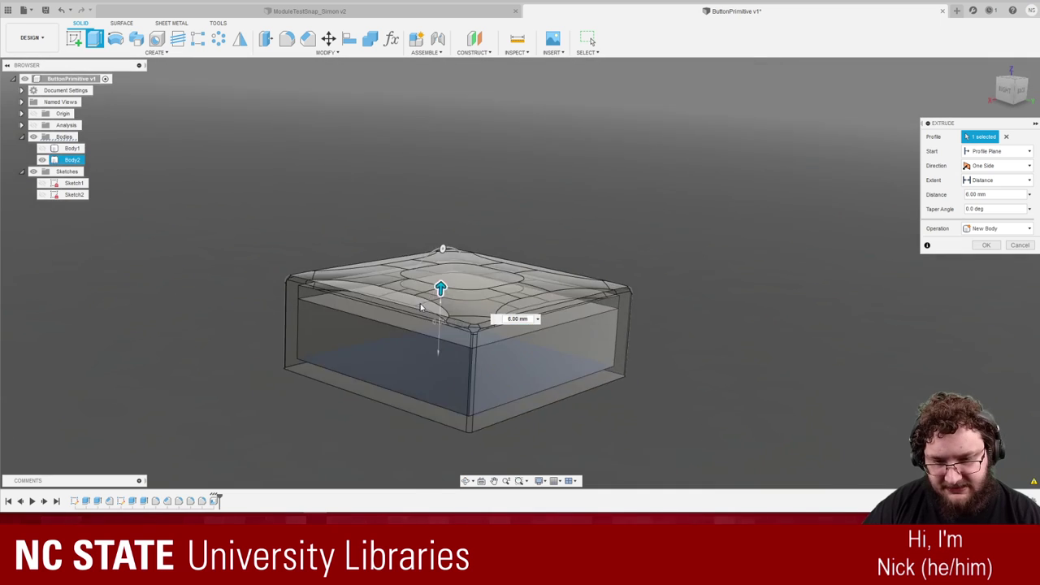
Set the inner block's extrusion distance to 7.3 mm and create the body.
scroll(421, 307, "up", 3)
mouse_move(462, 335)
left_mouse_down()
mouse_move(464, 301)
mouse_move(465, 317)
left_mouse_up()
middle_click_drag(522, 430, 521, 395, "shift")
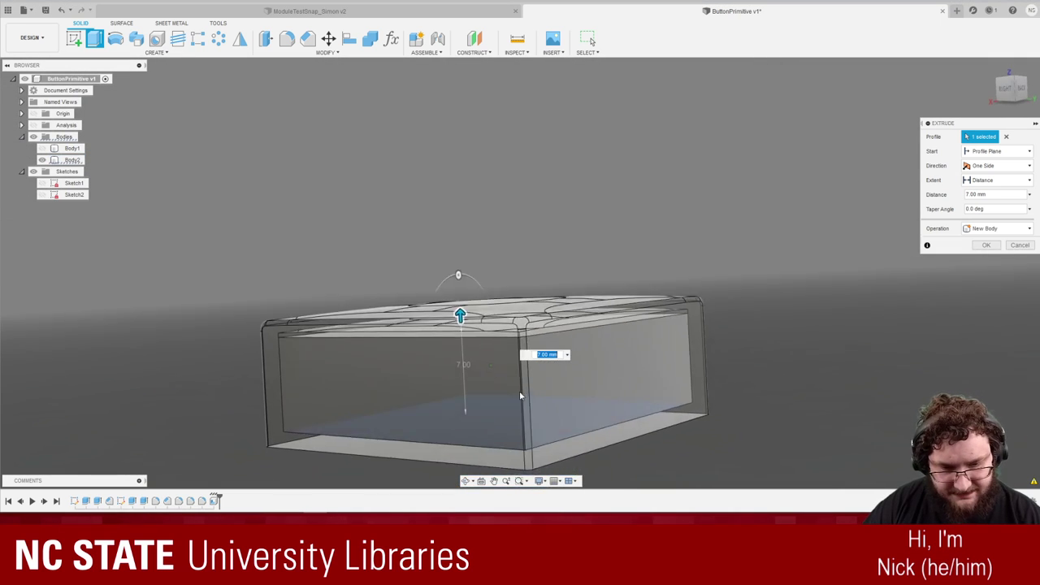
scroll(552, 373, "up", 3)
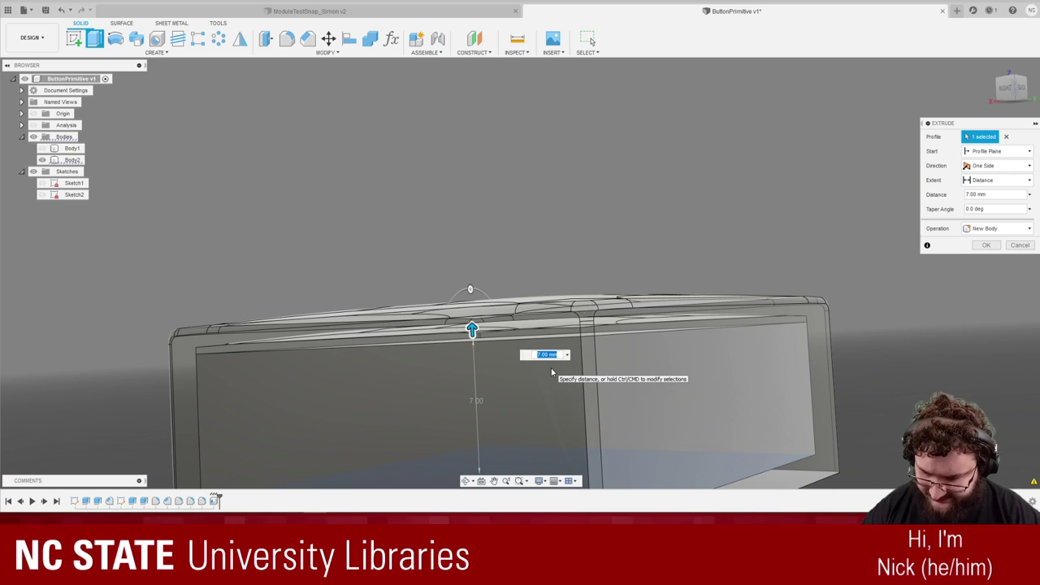
type(".5")
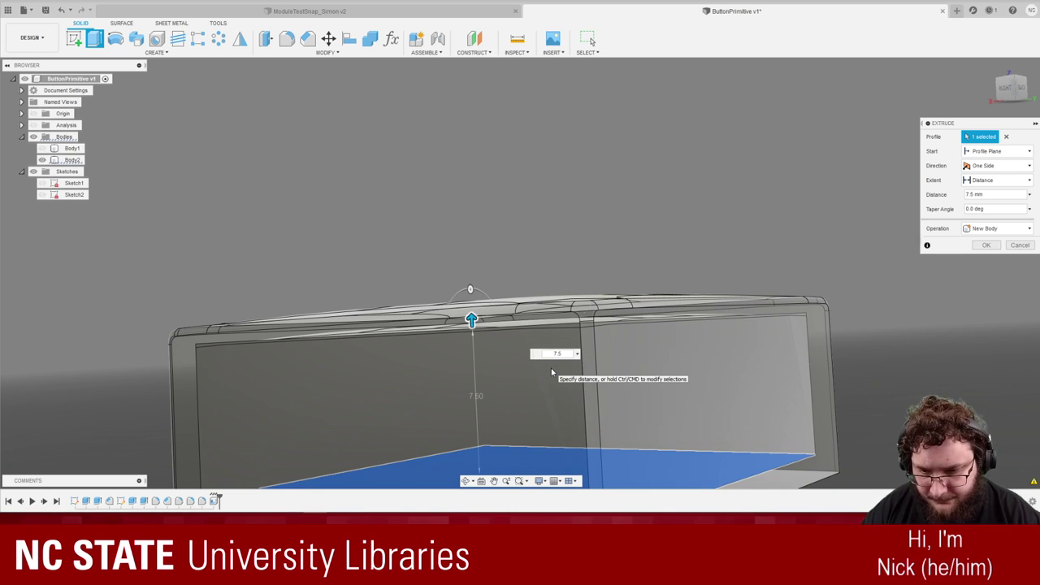
key("BackSpace")
type("3")
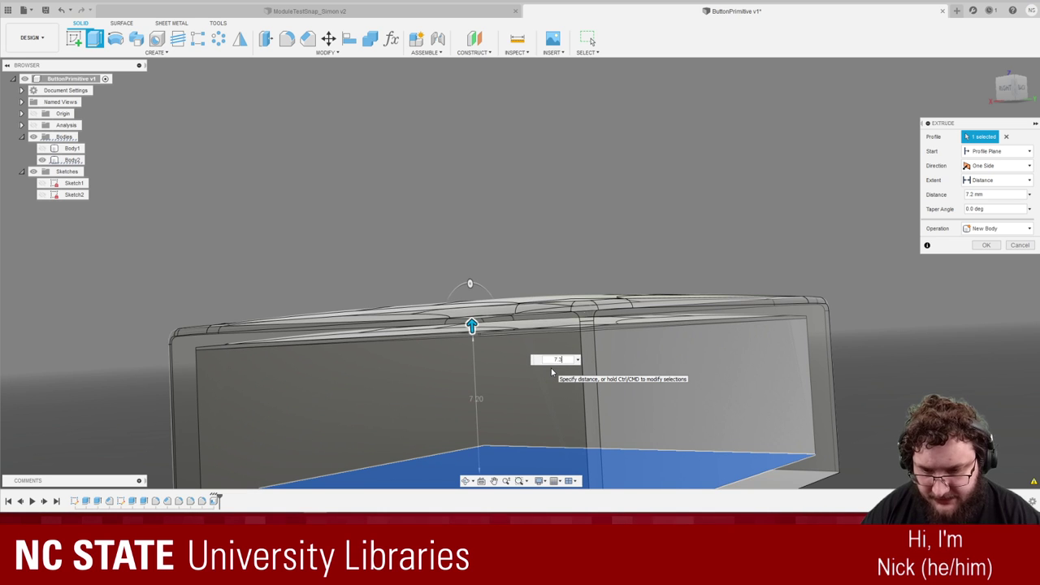
middle_click_drag(709, 325, 729, 412, "shift")
scroll(748, 326, "down", 3)
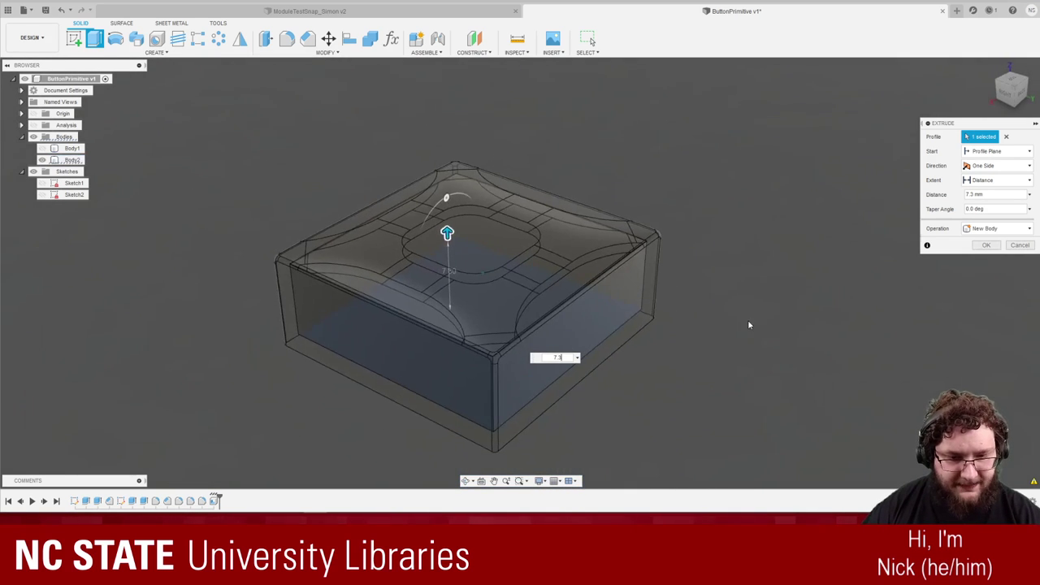
middle_click_drag(750, 325, 910, 301, "shift")
left_click(993, 248)
Show the base, Body1, together with the clear block and its inner body.
scroll(678, 306, "down", 4)
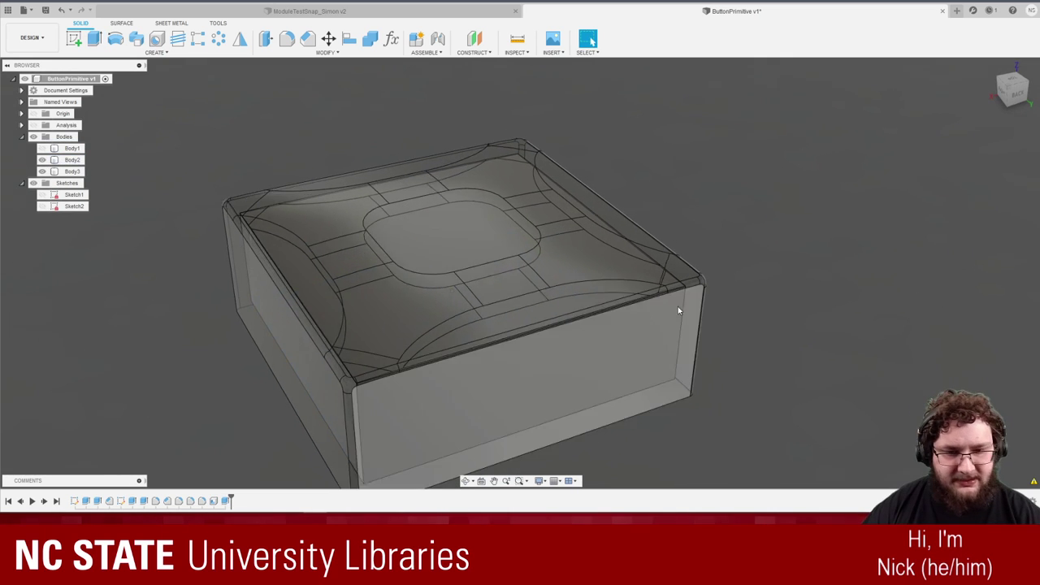
mouse_move(709, 332)
middle_mouse_down("shift")
mouse_move(694, 298)
mouse_move(690, 335)
middle_mouse_up("shift")
scroll(170, 266, "up", 2)
middle_click_drag(112, 205, 45, 159, "shift")
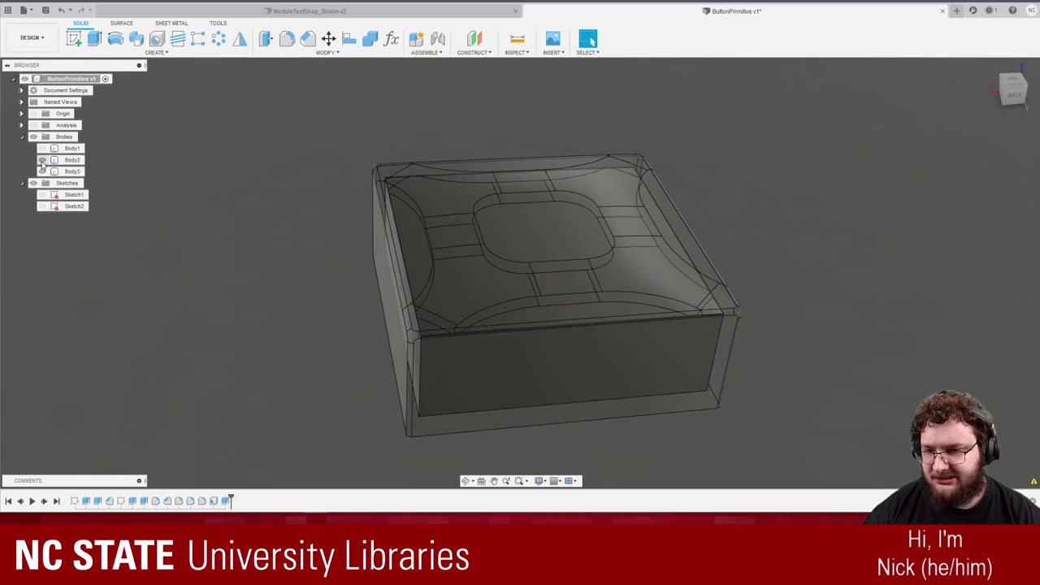
left_click(42, 148)
scroll(136, 221, "down", 3)
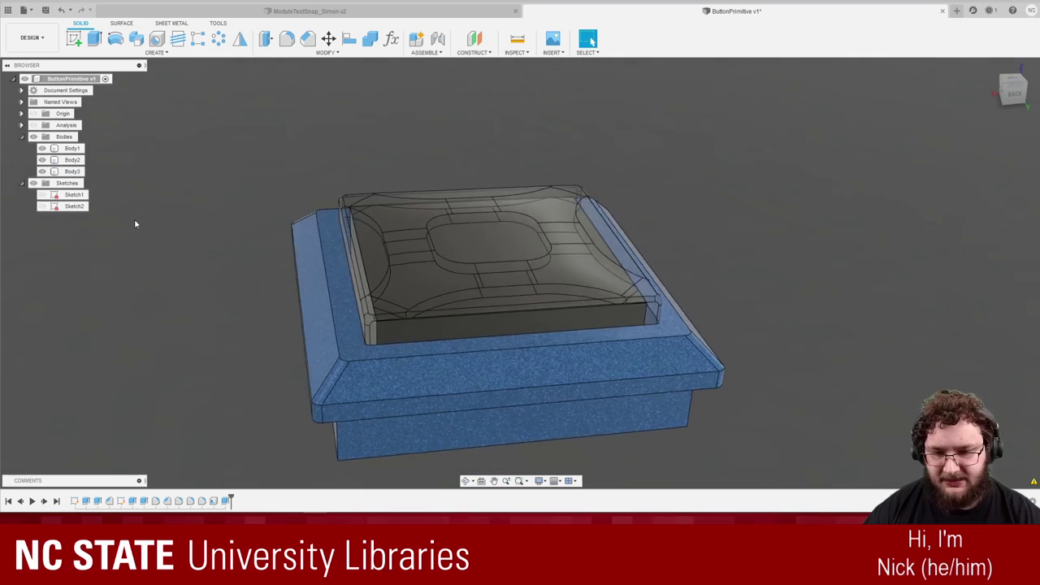
Search the appearance library for "led" and add LED (Green) to the design's appearances, keeping its default settings.
left_click(864, 317)
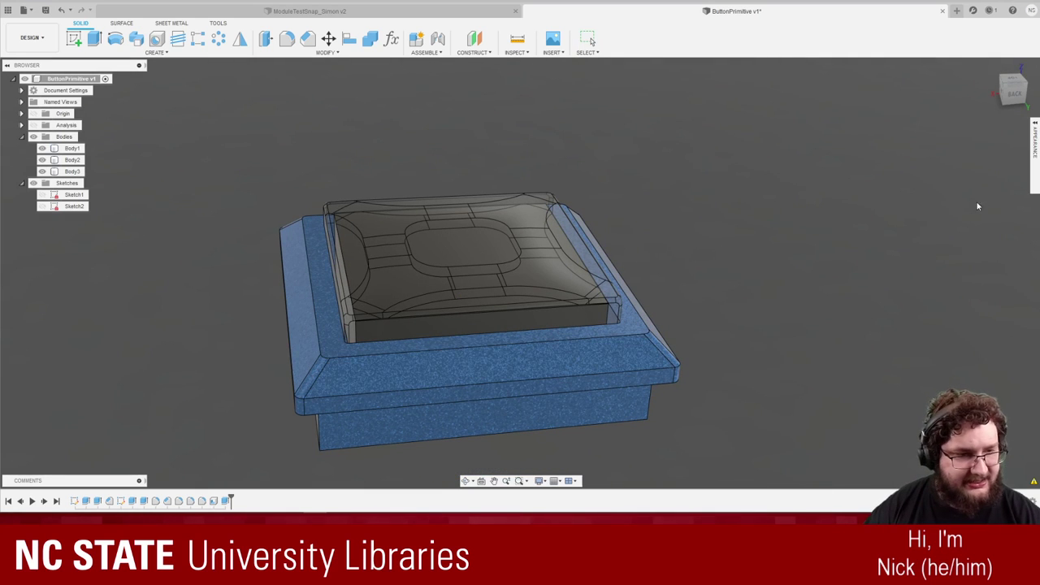
left_click(1035, 130)
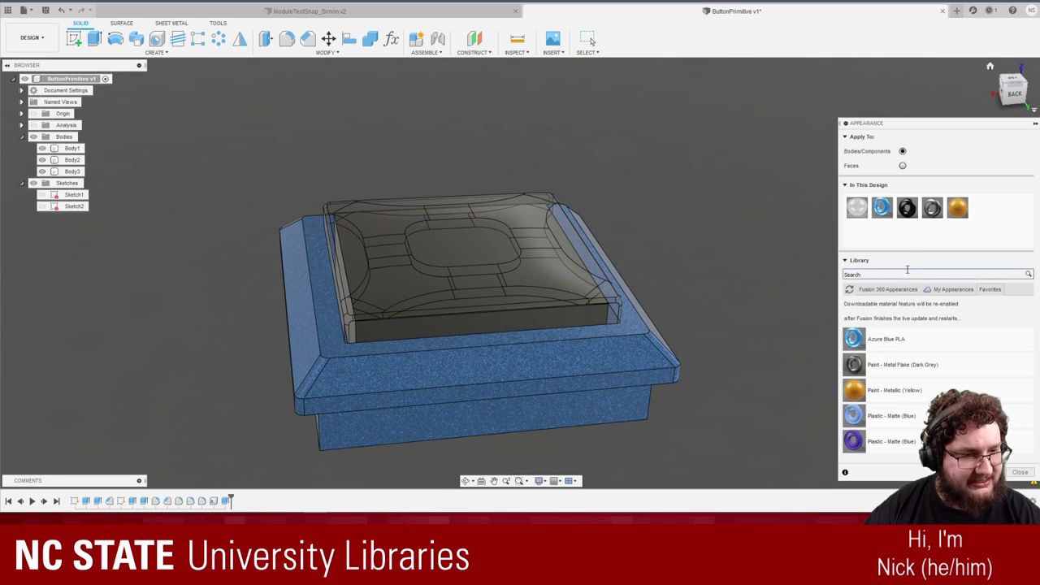
left_click(906, 274)
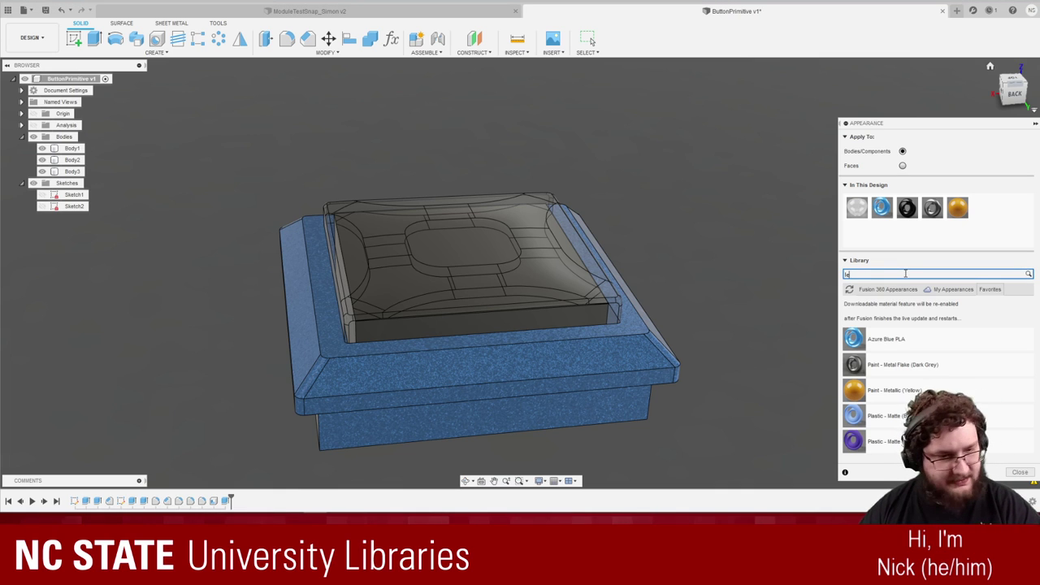
key("Return")
scroll(891, 389, "down", 2)
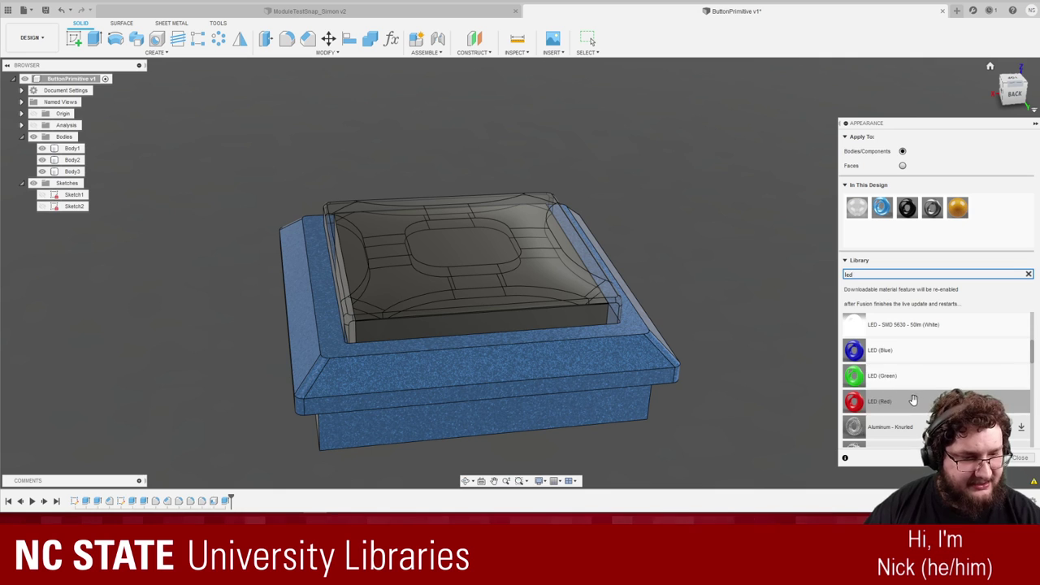
scroll(915, 398, "down", 3)
scroll(914, 397, "up", 3)
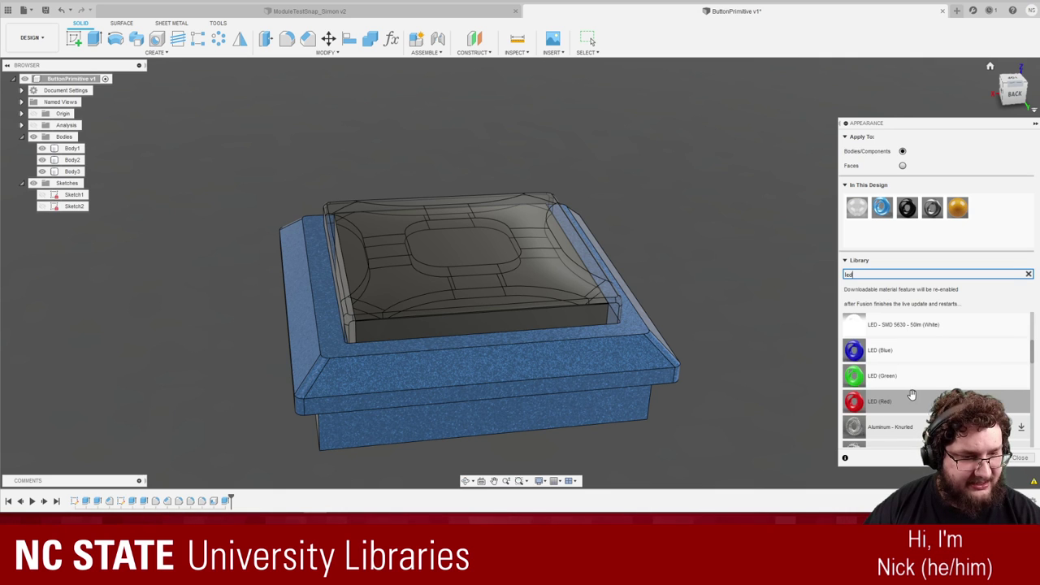
left_click_drag(988, 213, 988, 212)
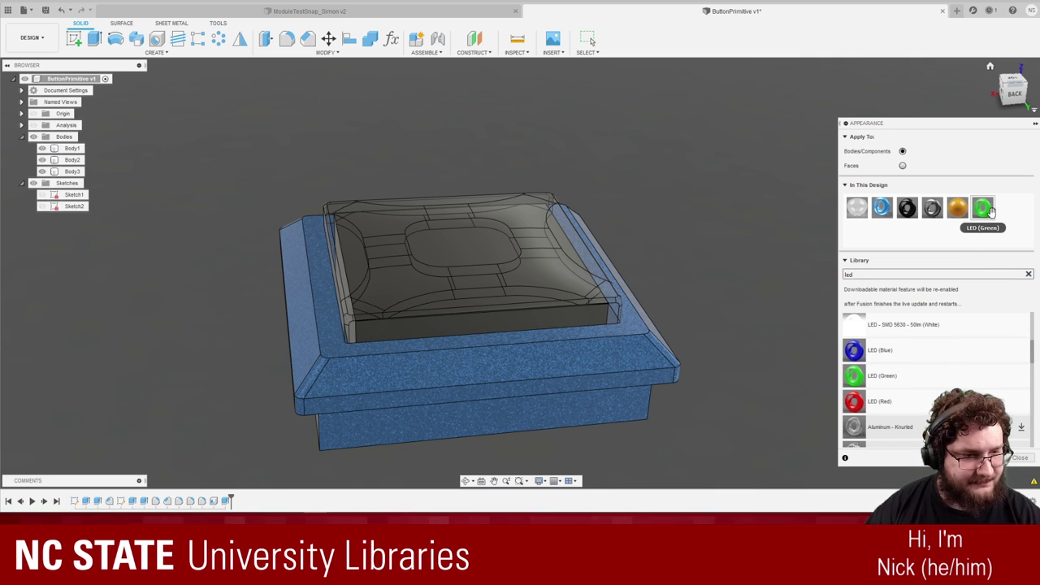
double_click(988, 212)
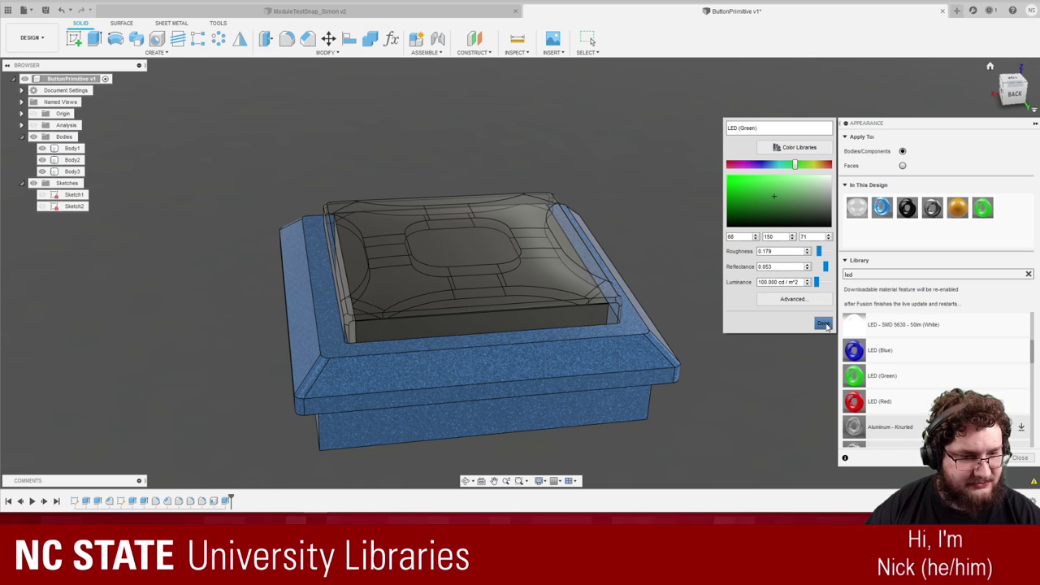
left_click(824, 324)
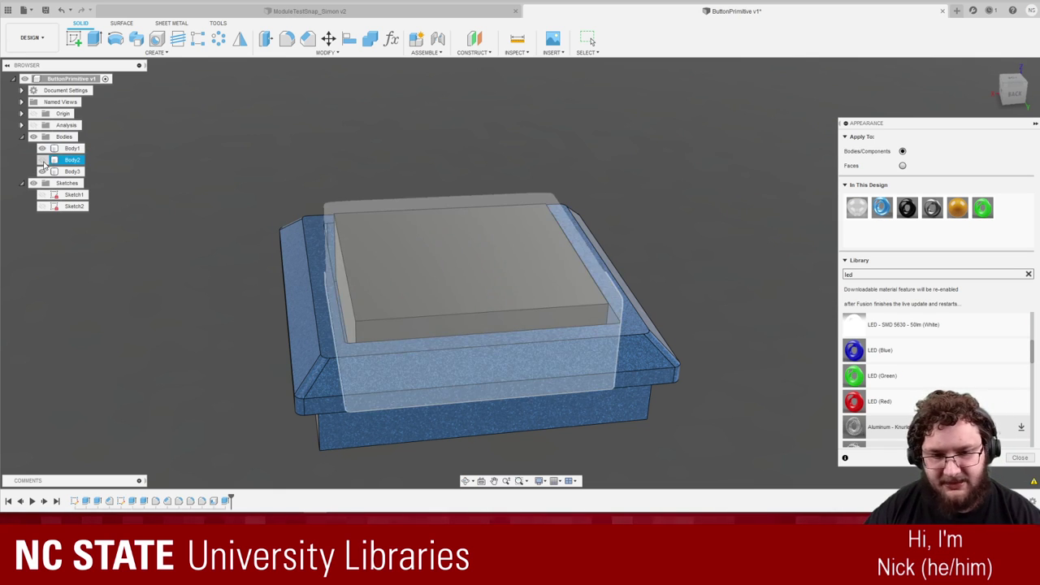
Apply LED (Green) to the inner block, Body3, hiding the clear Body2 only while assigning the appearance.
left_click(43, 160)
left_click_drag(981, 206, 464, 262)
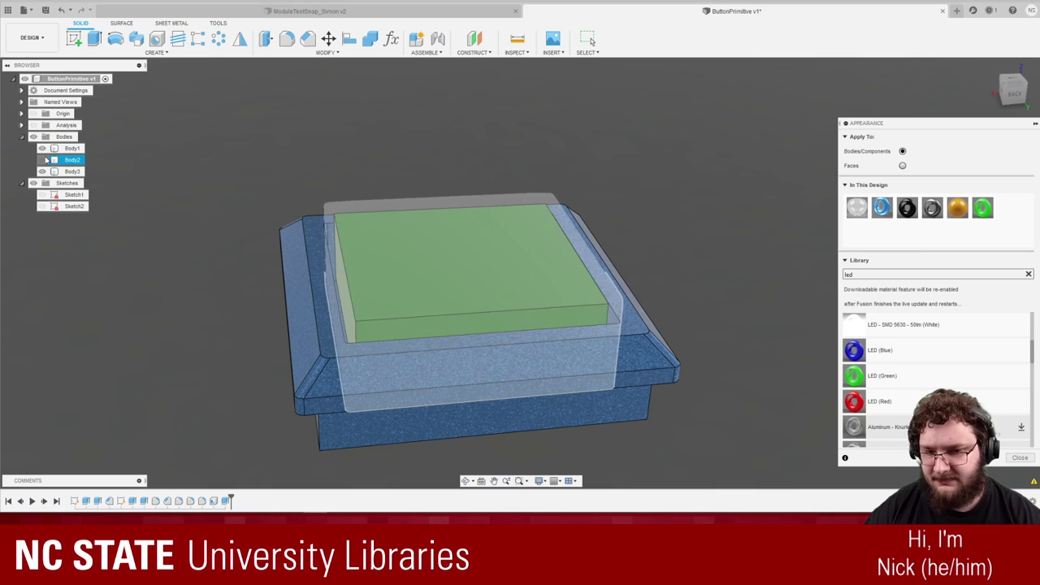
left_click(42, 160)
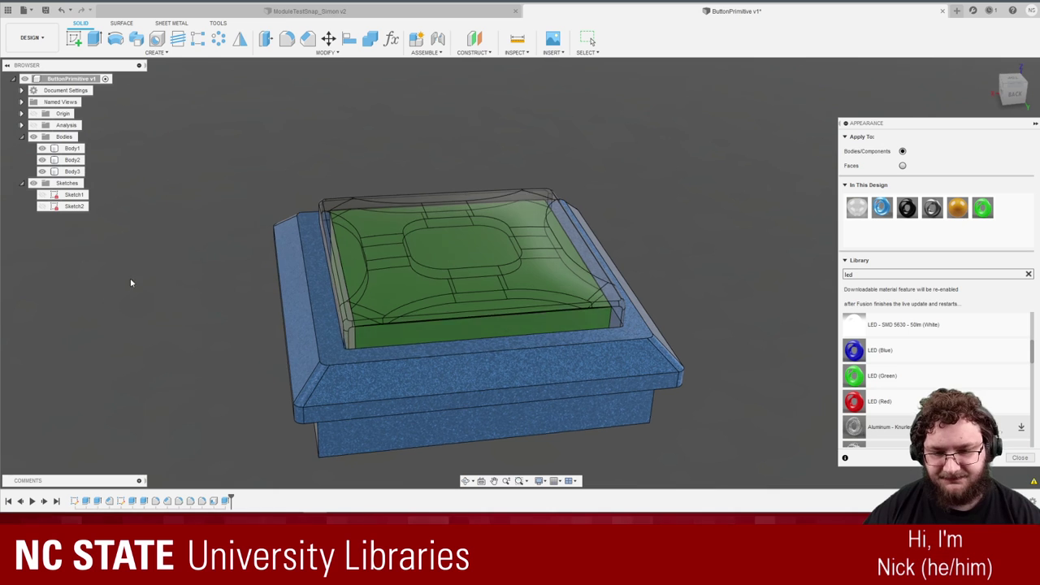
Apply the design's black appearance to the base, Body1, and save a new version with the description "User Saved".
left_click_drag(907, 208, 574, 391)
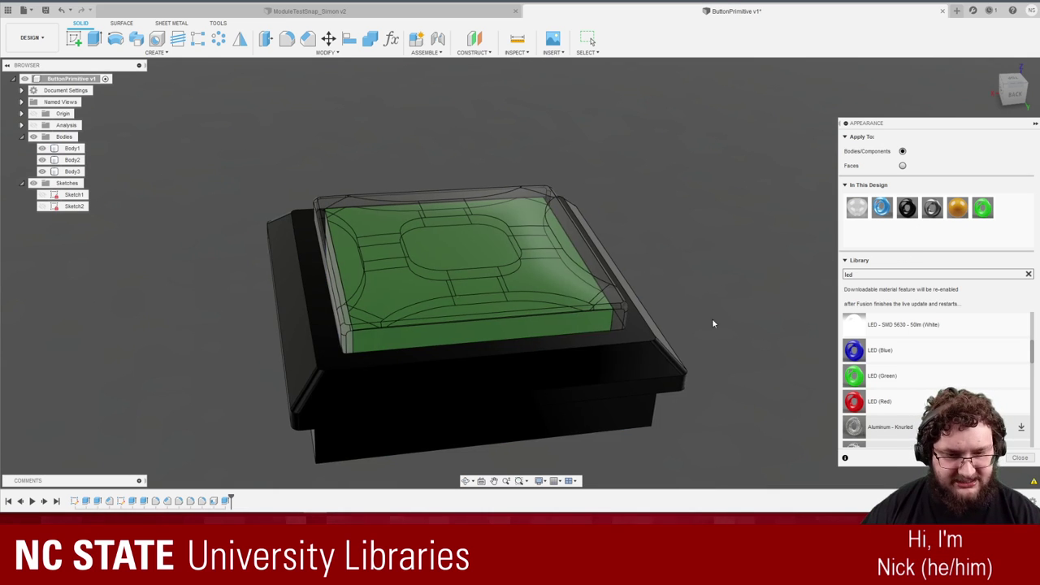
scroll(700, 327, "down", 3)
key("ctrl+s")
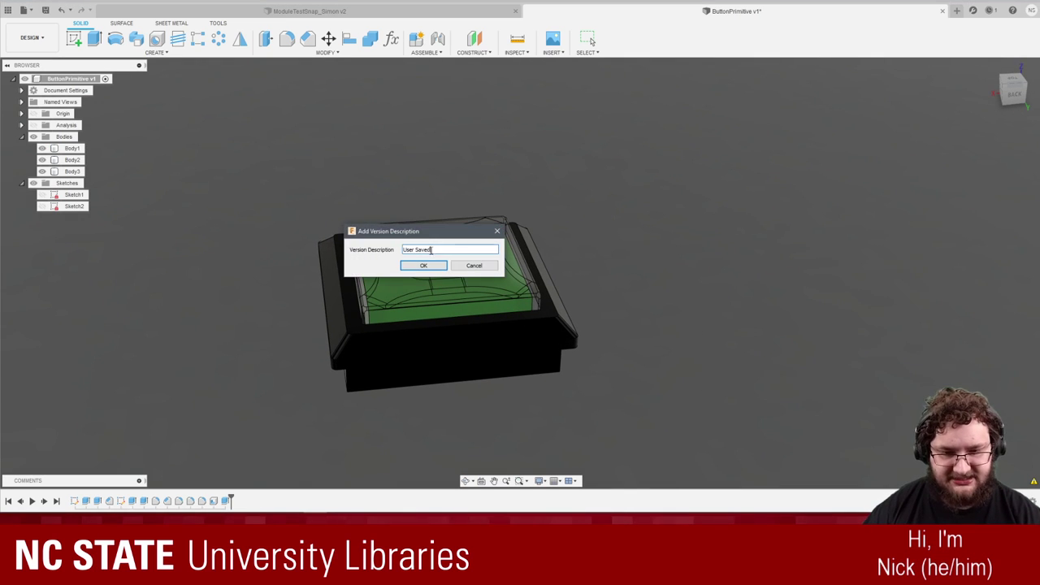
key("Return")
Switch to the Render workspace and view the finished button module at an angle from above.
middle_click_drag(726, 242, 118, 65, "shift")
left_click(30, 37)
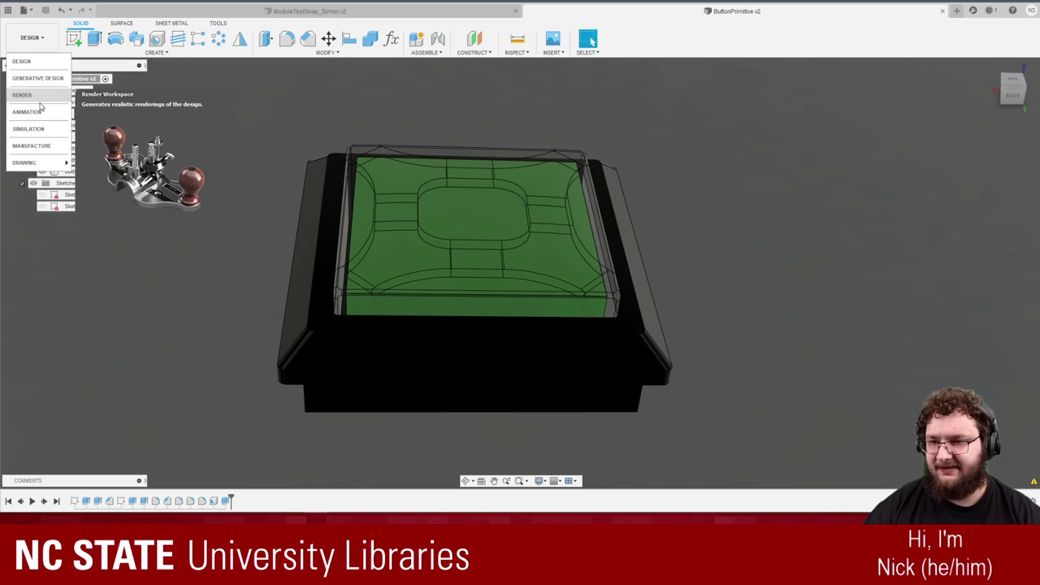
left_click(36, 109)
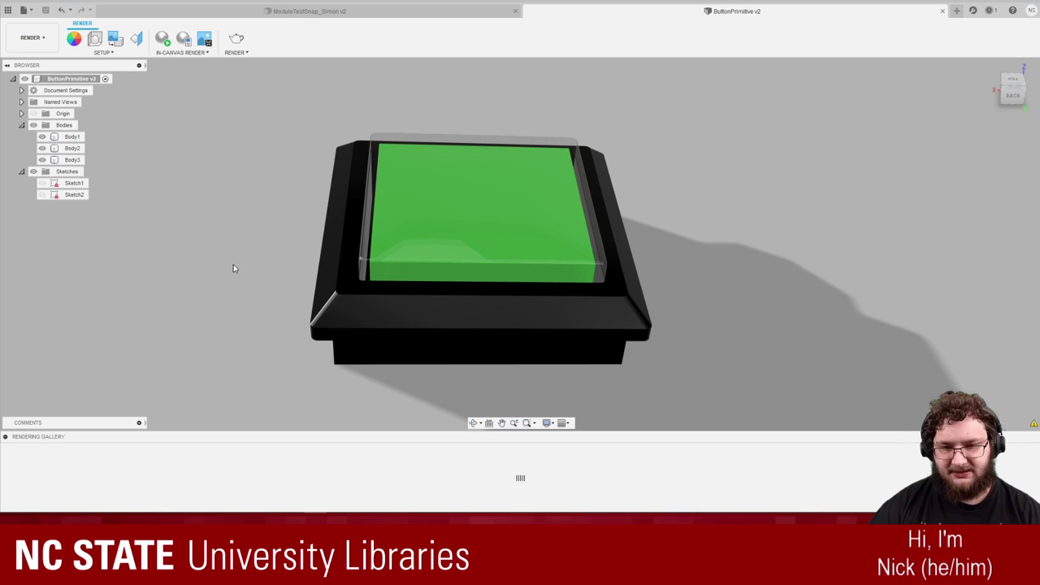
middle_click_drag(240, 276, 256, 278, "shift")
scroll(256, 278, "up", 3)
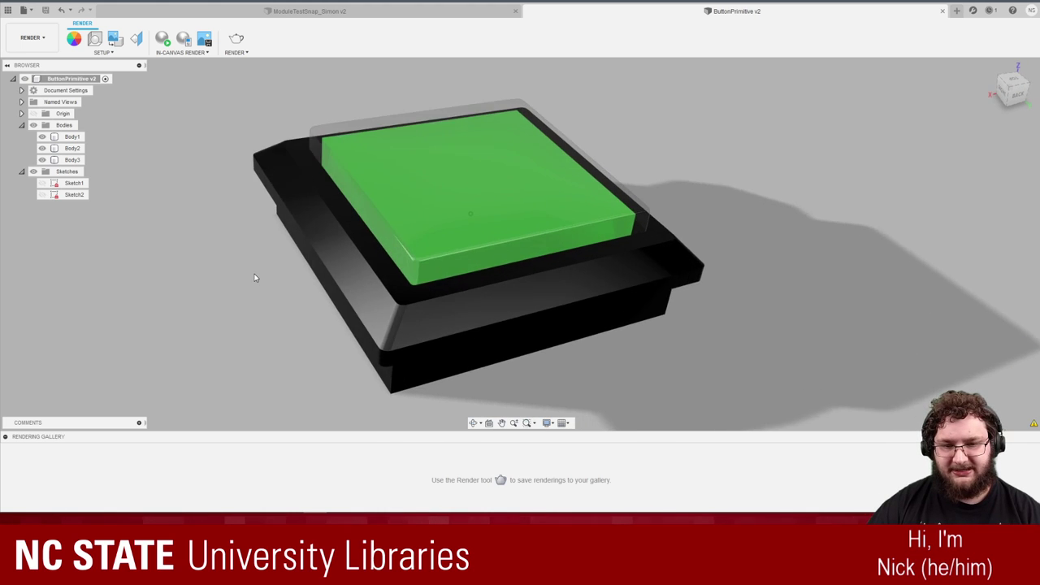
Start an in-canvas render of the button module and inspect the clear top around the green insert.
scroll(255, 278, "down", 3)
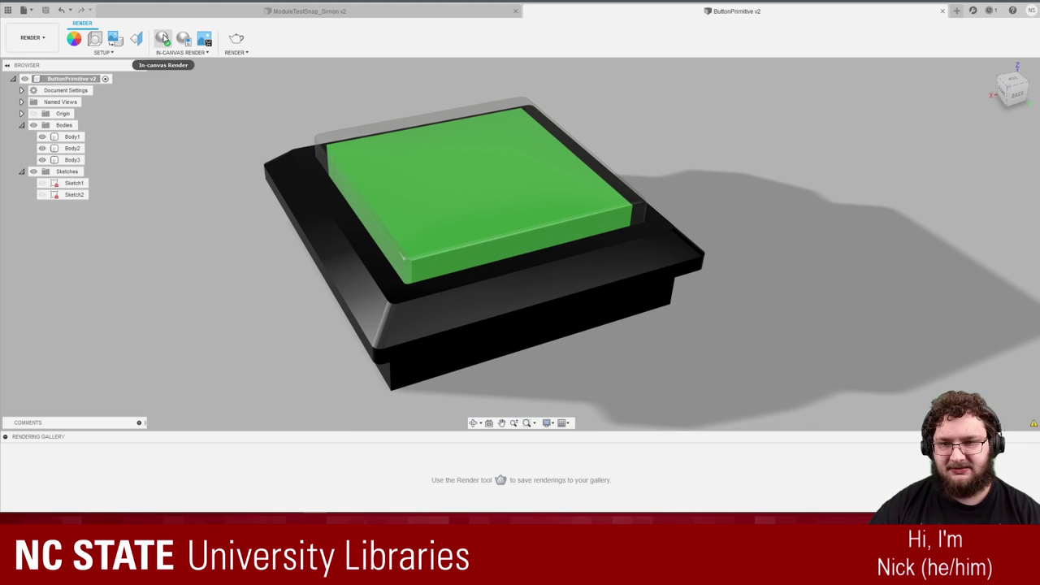
left_click(236, 39)
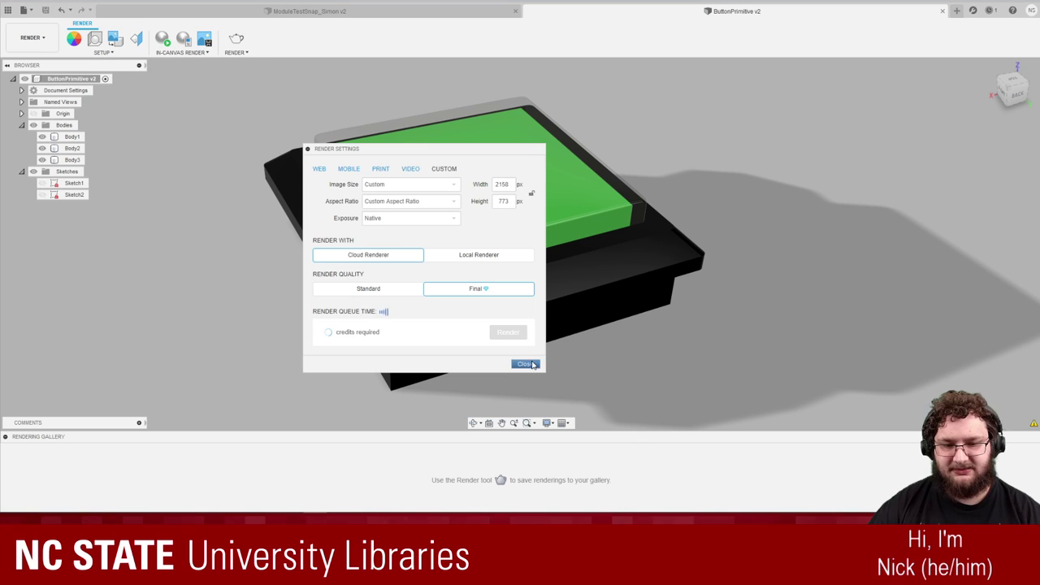
left_click(525, 364)
left_click(162, 39)
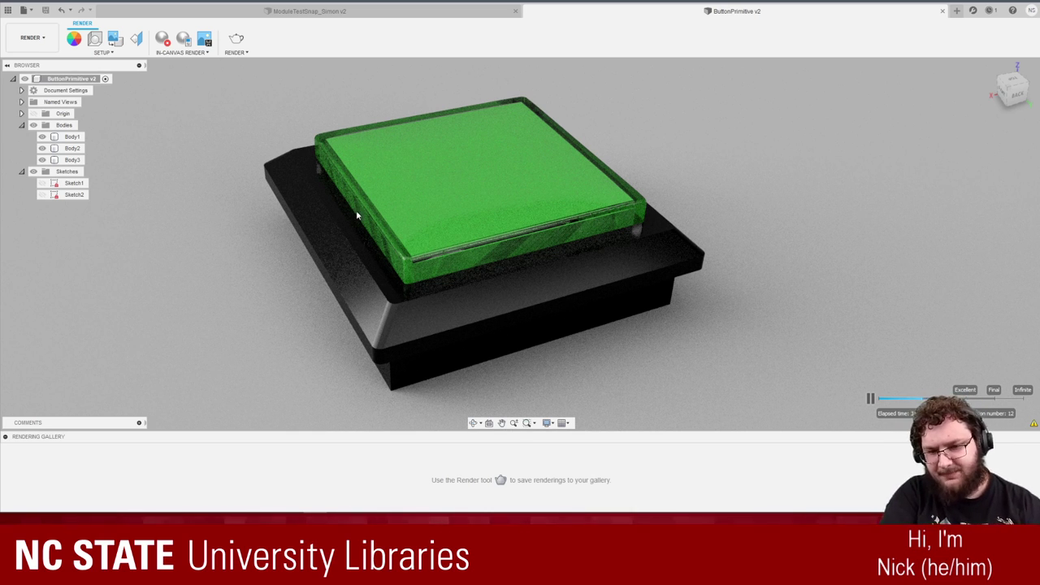
left_click(510, 257)
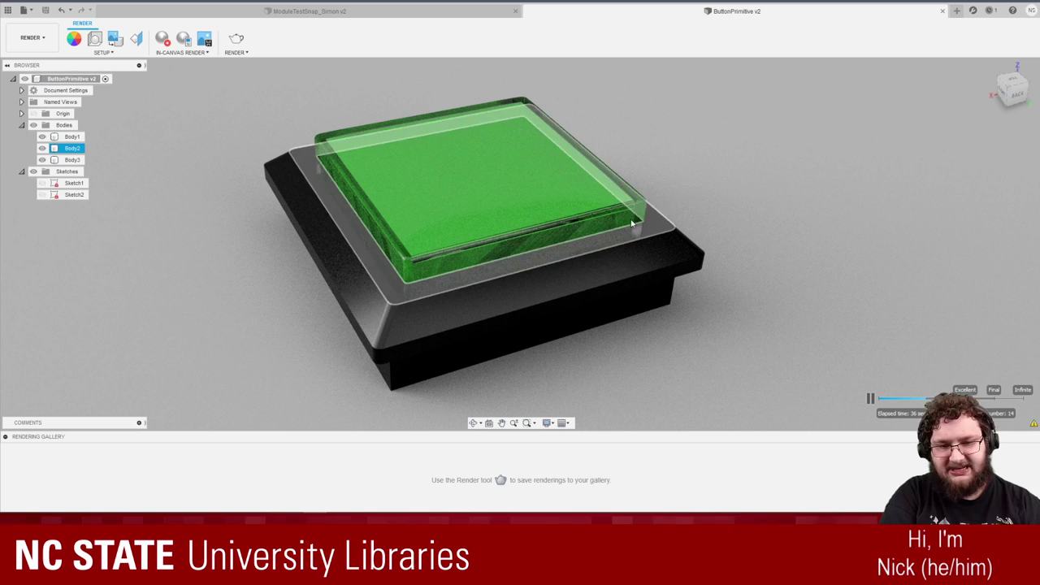
left_click(255, 314)
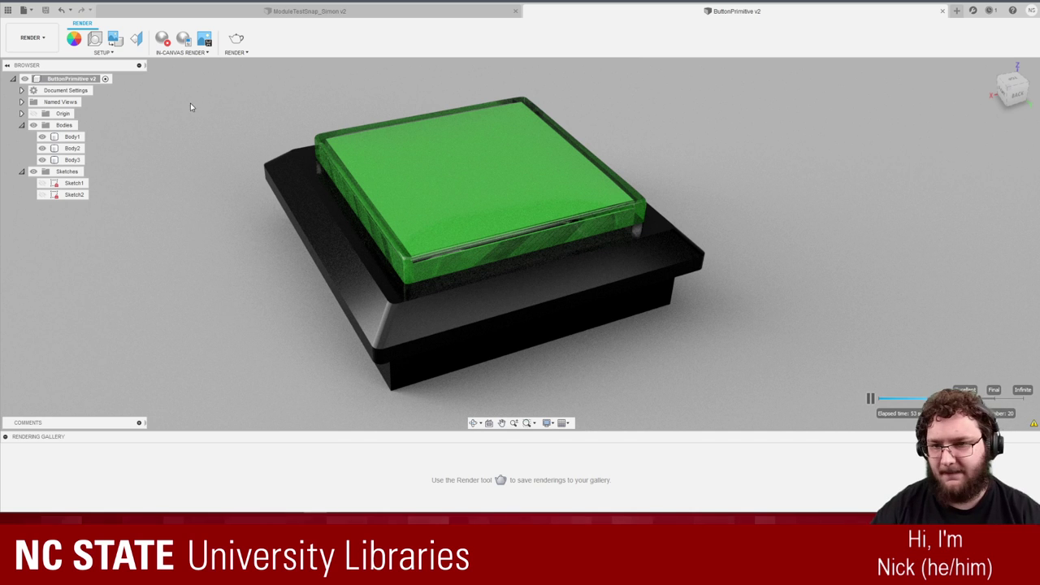
Stop the in-canvas render and return to the Design workspace.
left_click(162, 38)
left_click(31, 37)
left_click(28, 68)
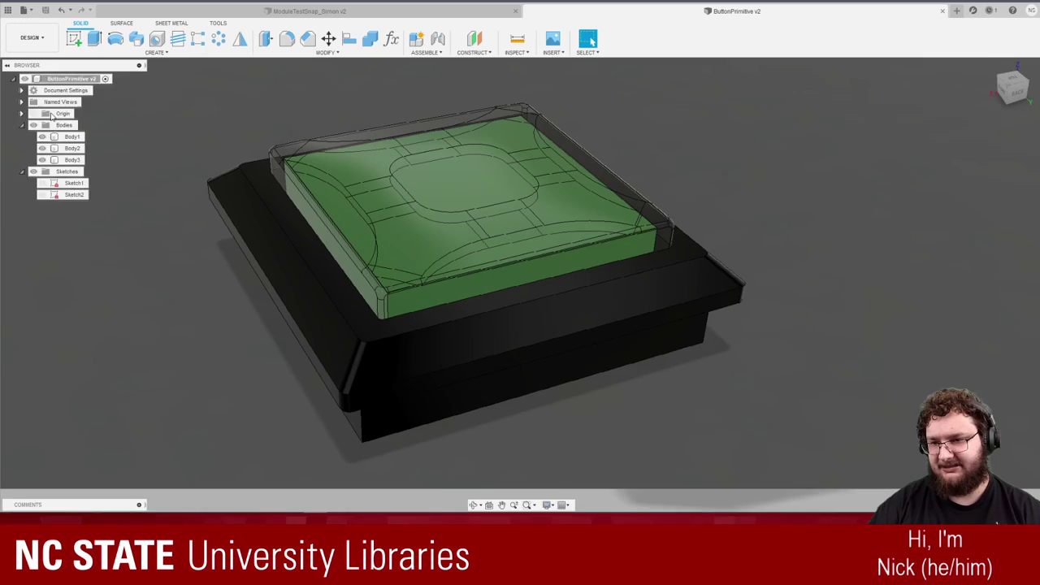
Apply the design's blue speckled appearance to the base, Body1.
scroll(173, 287, "up", 4)
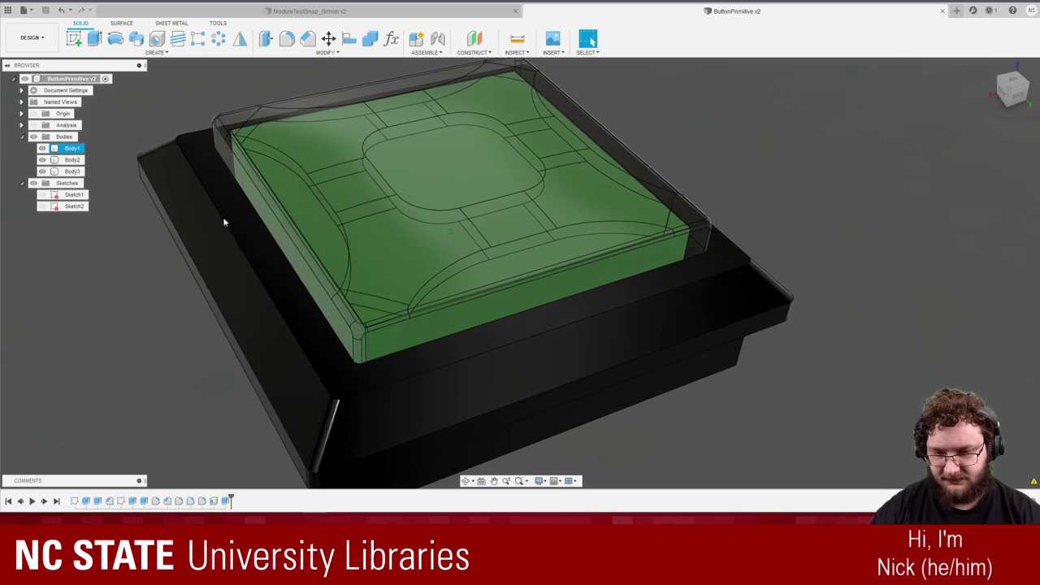
scroll(282, 235, "down", 2)
middle_click_drag(283, 231, 409, 242, "shift")
key("a")
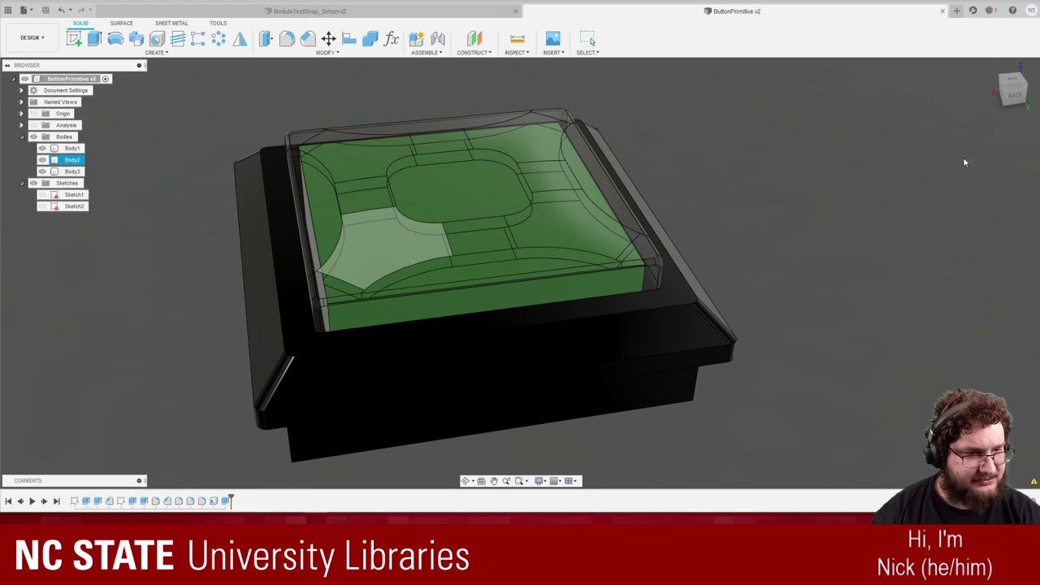
left_click_drag(742, 327, 713, 333)
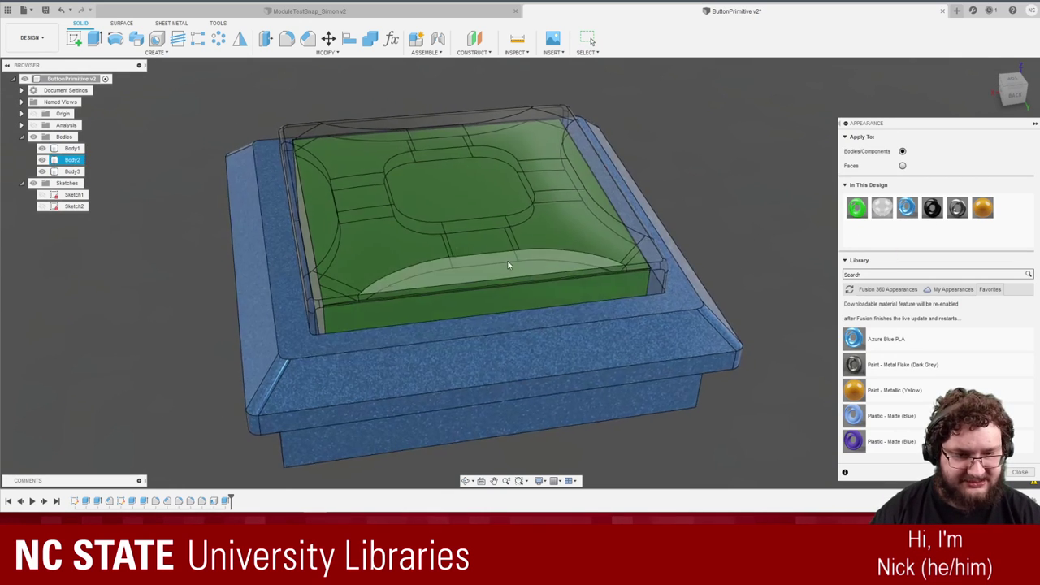
middle_click_drag(276, 213, 474, 232, "shift")
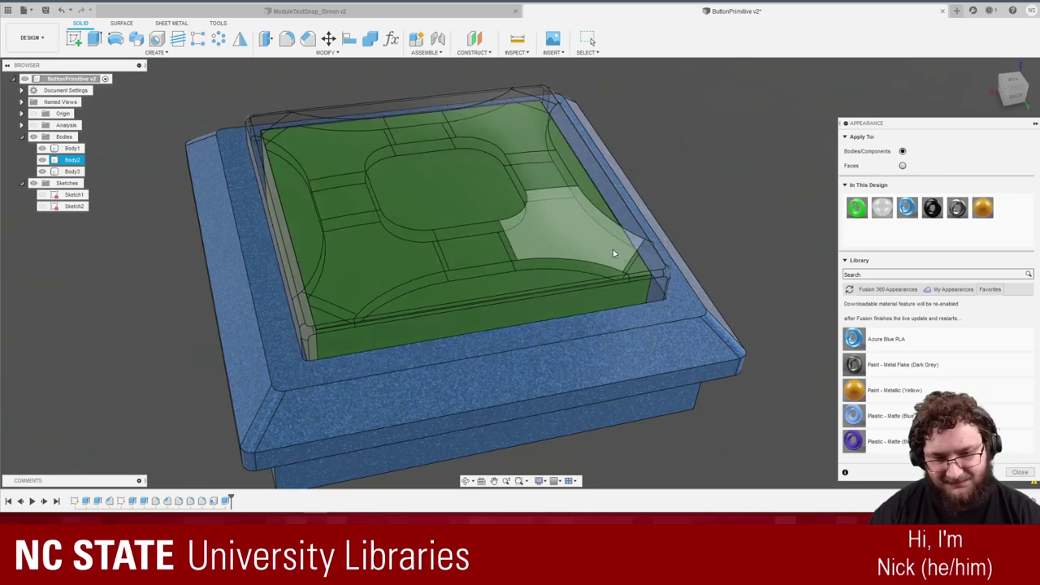
middle_click_drag(613, 251, 104, 155, "shift")
Hide the clear top, Body2, to expose the green insert.
left_click(41, 161)
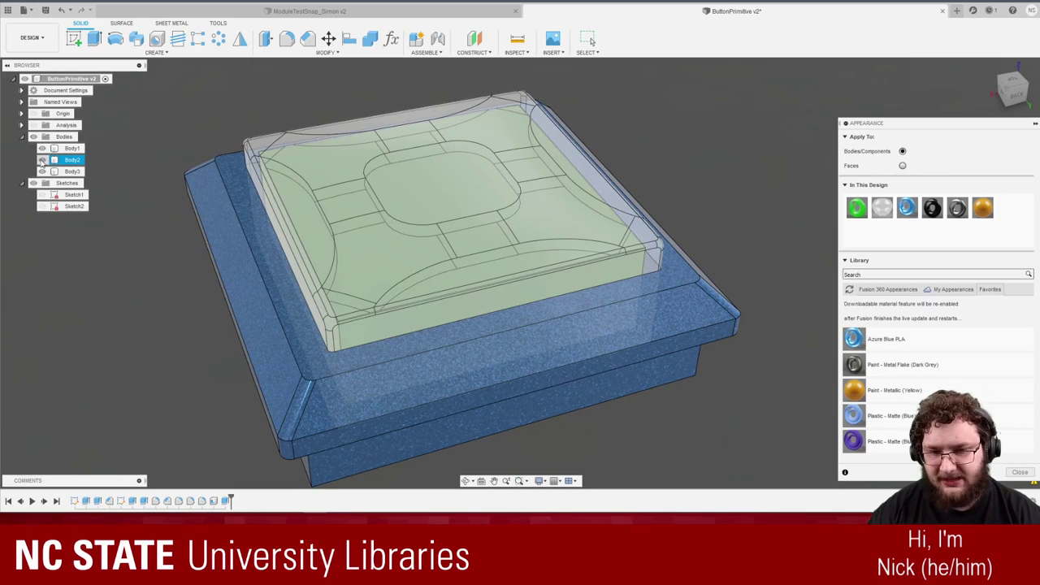
left_click(42, 161)
middle_click_drag(128, 298, 320, 302, "shift")
scroll(320, 302, "up", 2)
scroll(309, 252, "down", 1)
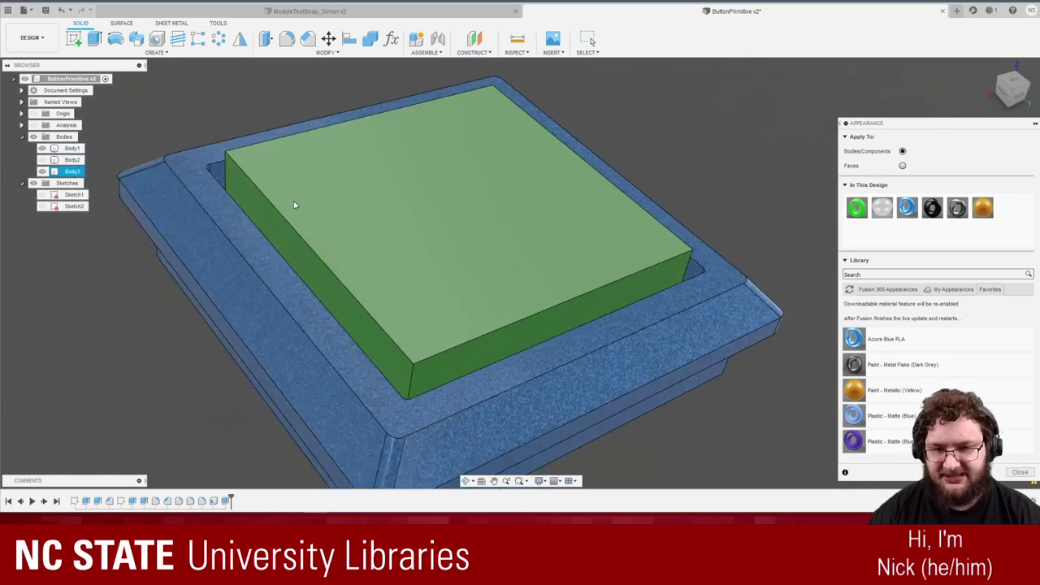
Offset the four side faces of the green insert, Body3, by -0.01 mm with Press Pull.
left_click(299, 59)
scroll(299, 58, "down", 3)
left_click(266, 39)
left_click(430, 349)
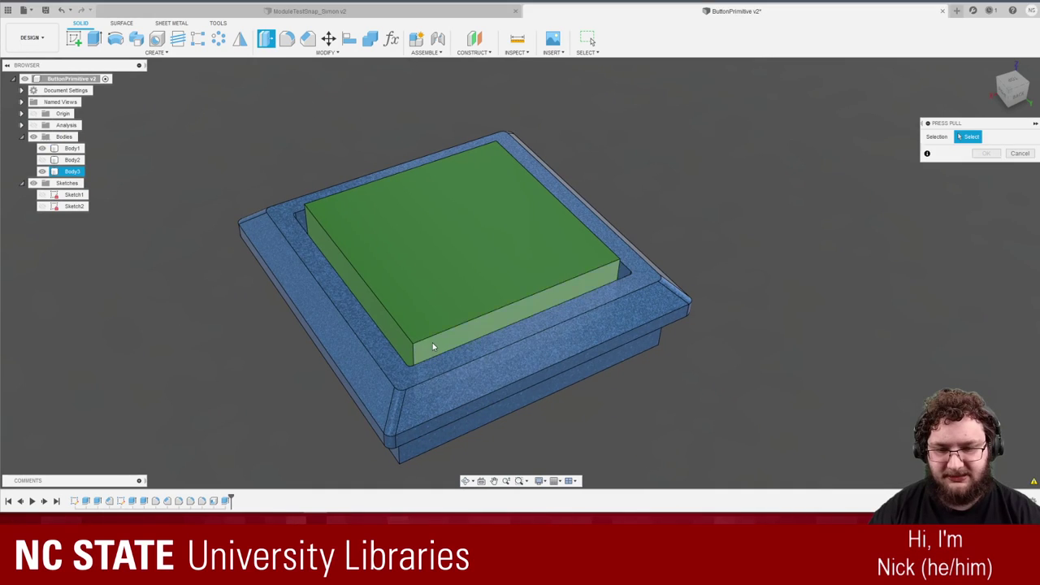
left_click(390, 349)
middle_click_drag(390, 349, 581, 328, "shift")
left_click(535, 296)
left_click(544, 298)
scroll(581, 328, "up", 2)
left_click_drag(554, 303, 528, 291)
key("BackSpace")
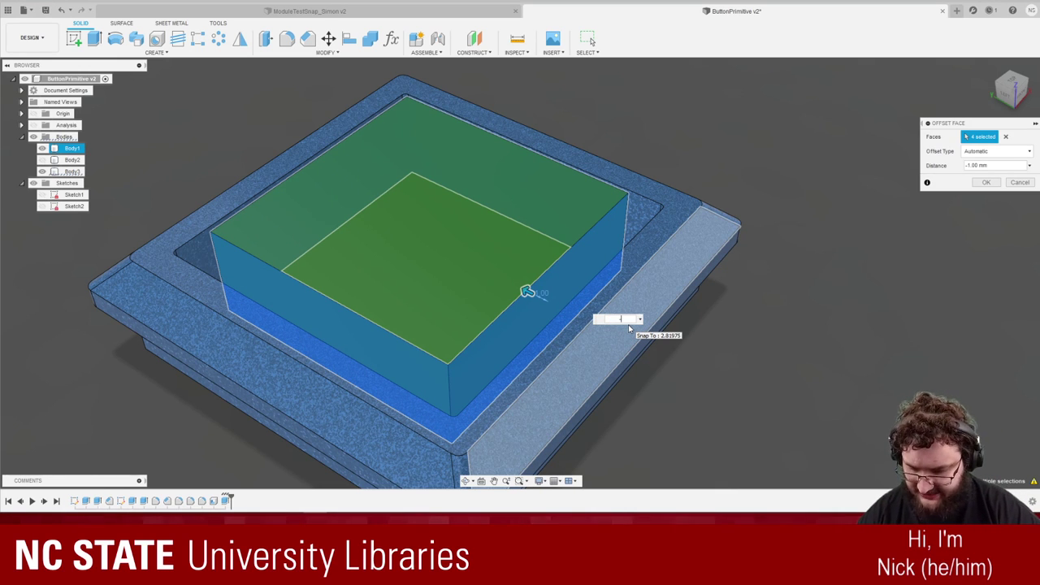
type("-.01")
key("Return")
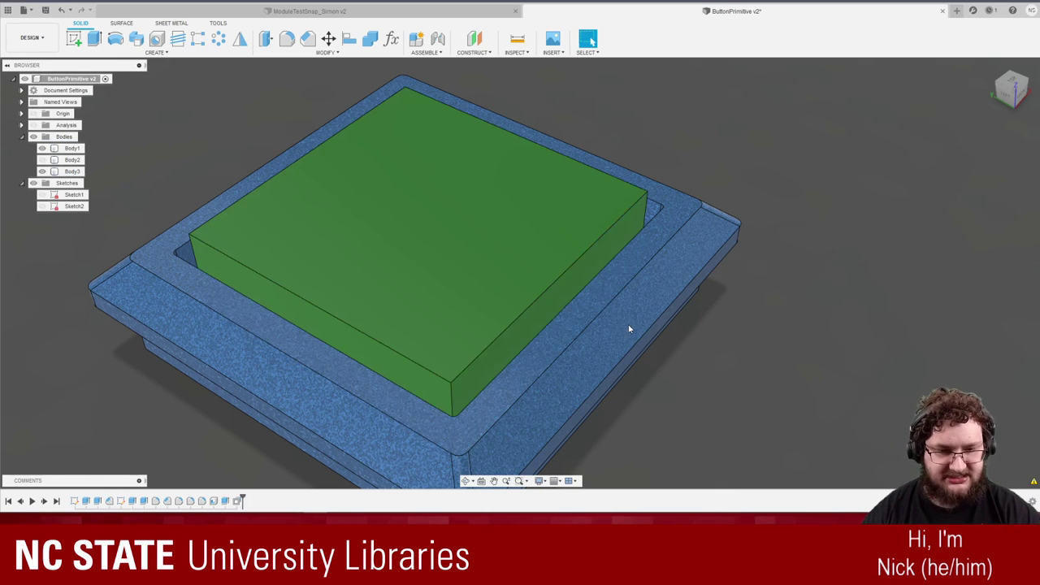
Fillet the four top edges and four vertical corner edges of the green insert, Body3, with a 0.3 mm chord length.
middle_click_drag(741, 317, 321, 43, "shift")
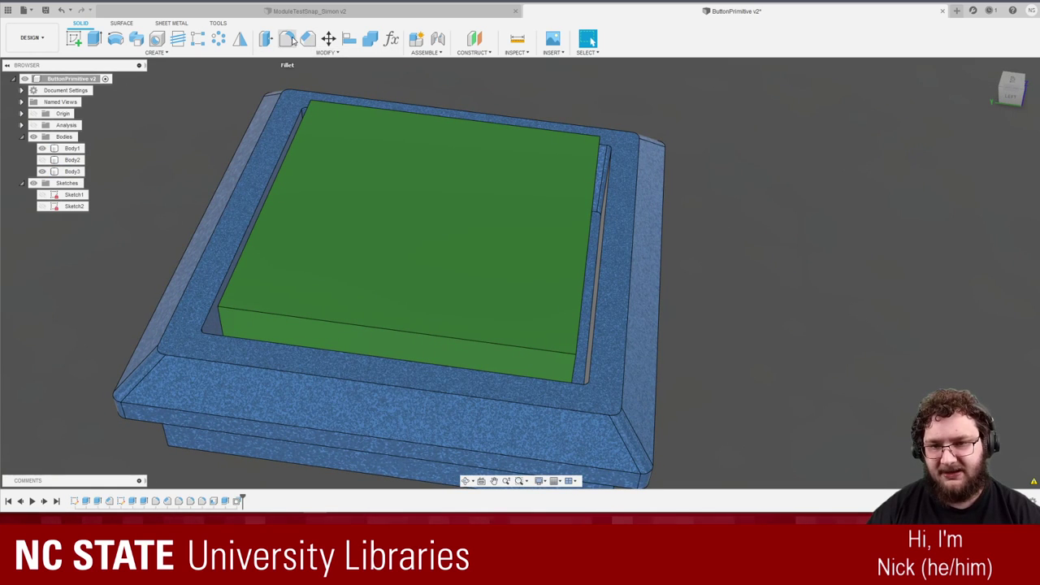
left_click(287, 38)
middle_click_drag(342, 341, 265, 366, "shift")
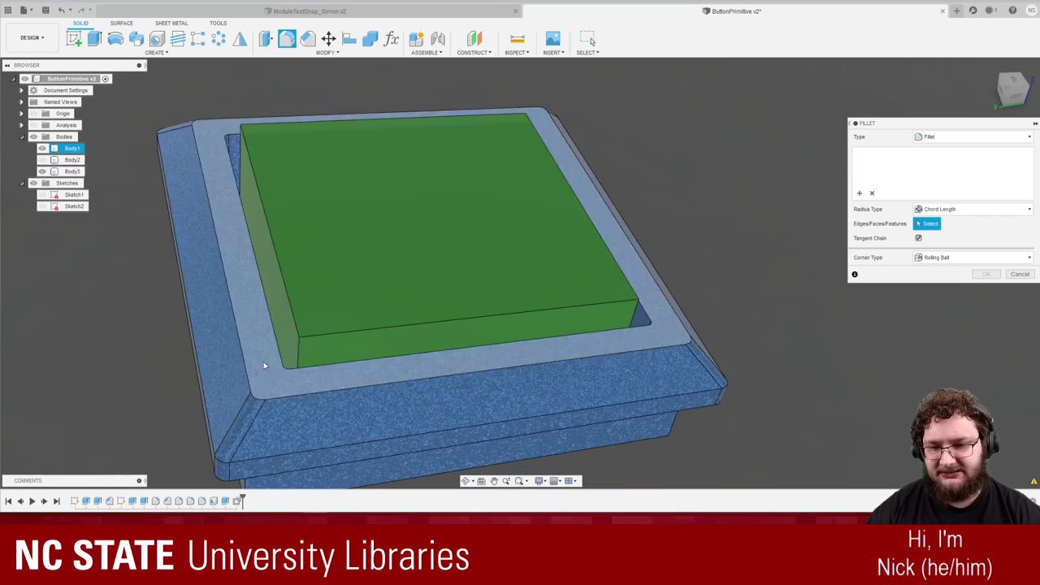
left_click(305, 347)
left_click(301, 316)
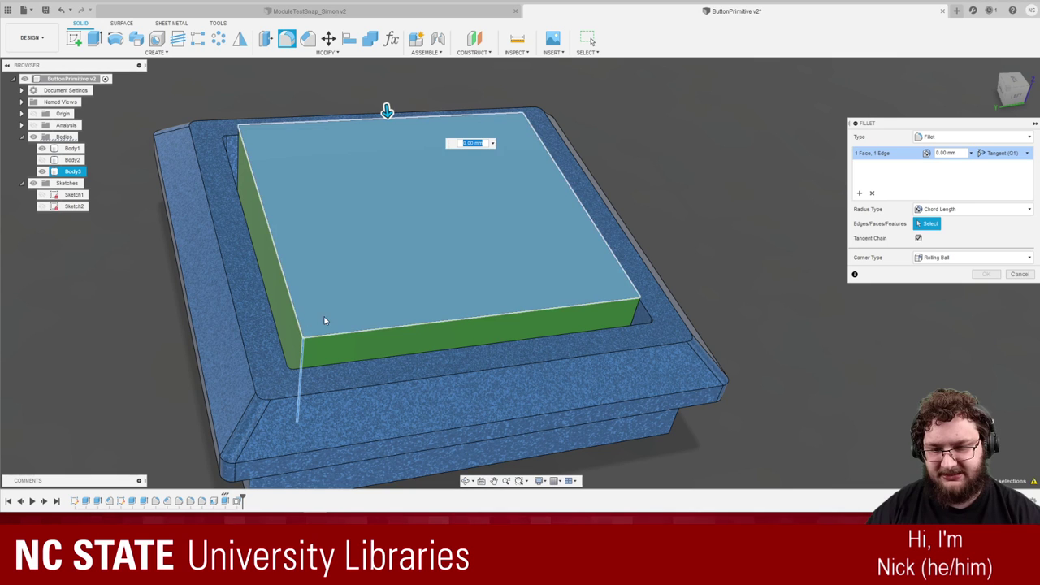
left_click(321, 321)
left_click(298, 321)
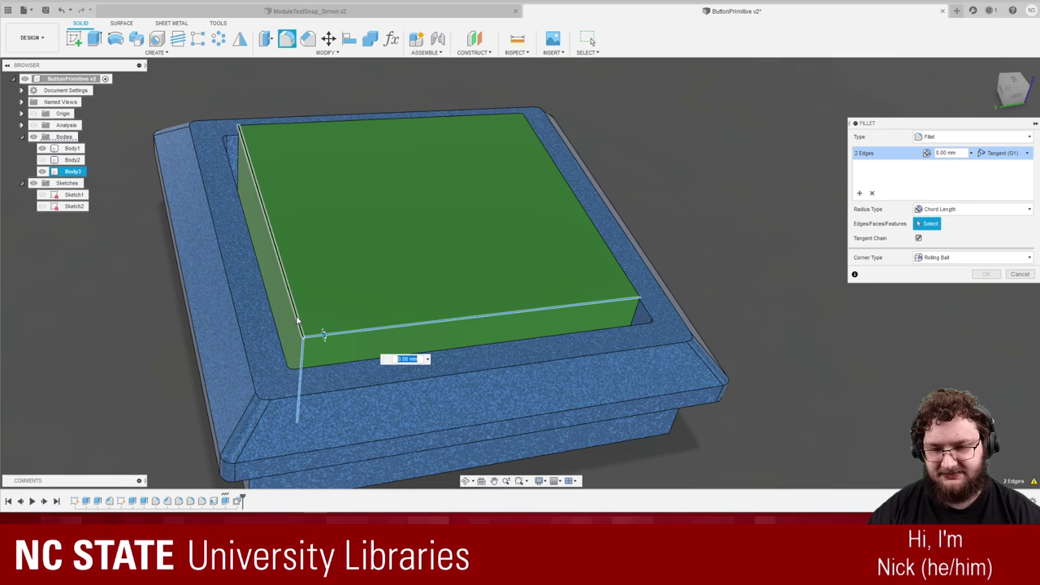
left_click(298, 321)
middle_click_drag(496, 333, 419, 335, "shift")
left_click(559, 336)
middle_click_drag(597, 334, 721, 361, "shift")
left_click(590, 288)
left_click(735, 333)
left_click(738, 333)
left_click(759, 344)
scroll(721, 360, "down", 4)
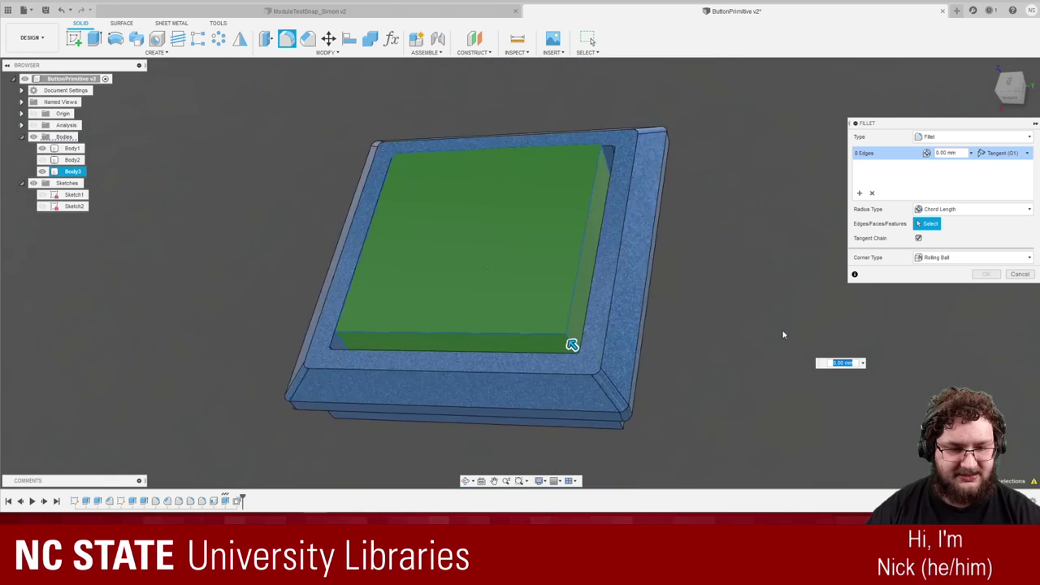
middle_click_drag(781, 330, 796, 338, "shift")
type(".1")
key("BackSpace")
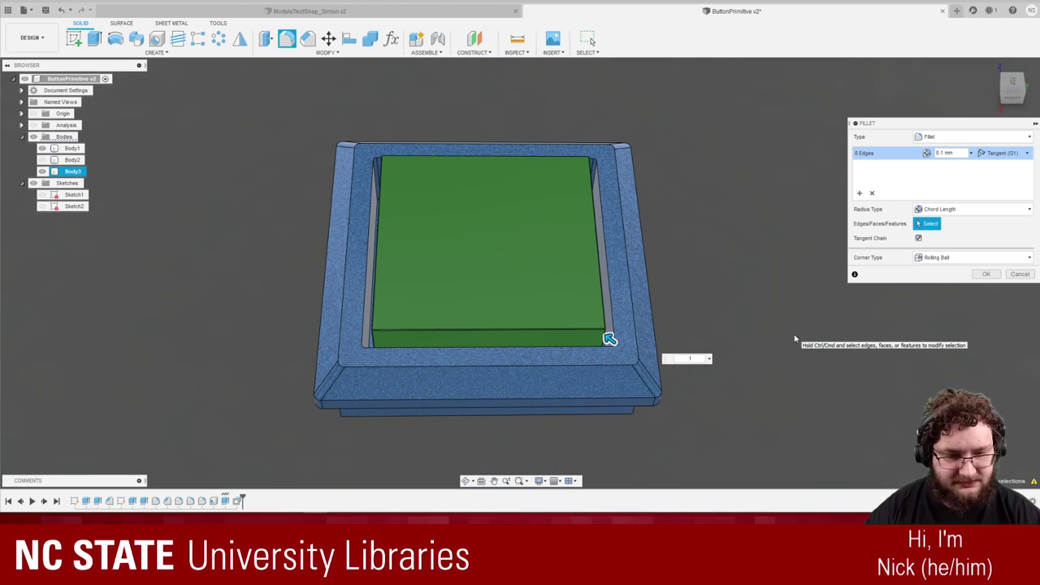
type("2")
key("BackSpace")
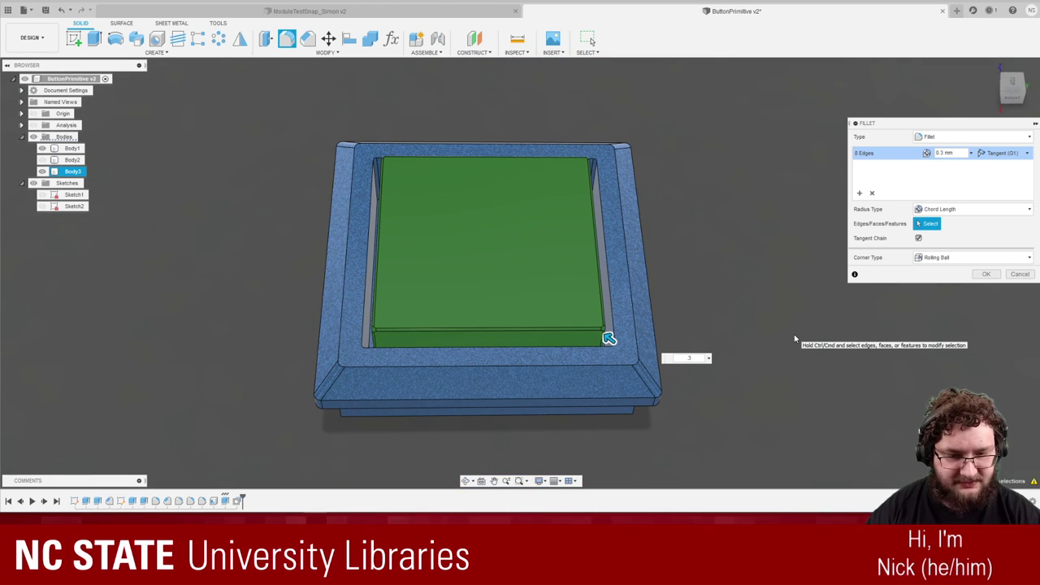
left_click(986, 274)
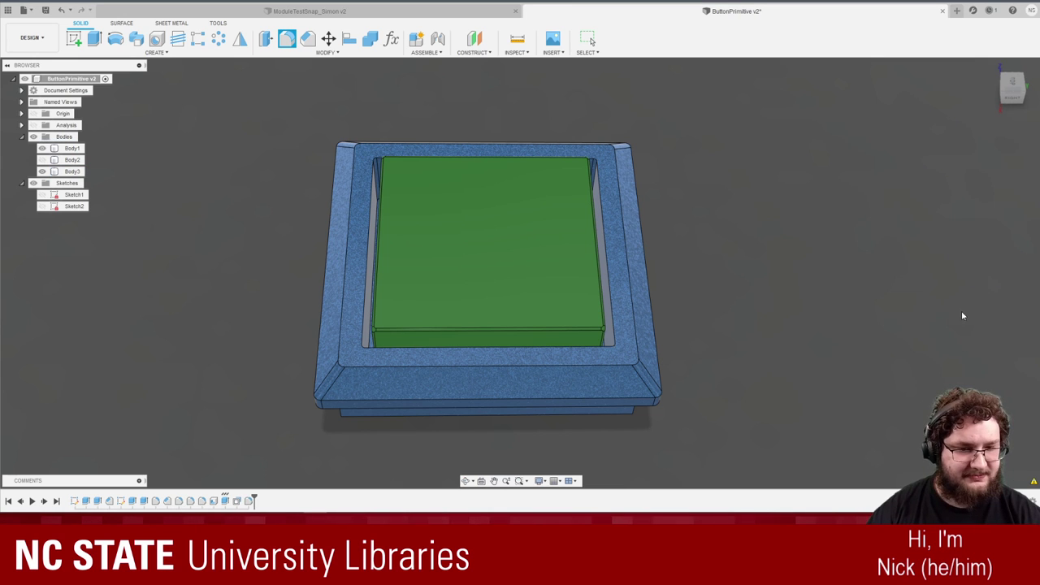
Show Body2 again and fillet the upper and lower edge loops of the base's sloped rim with a 0.4 mm chord length.
left_click(43, 160)
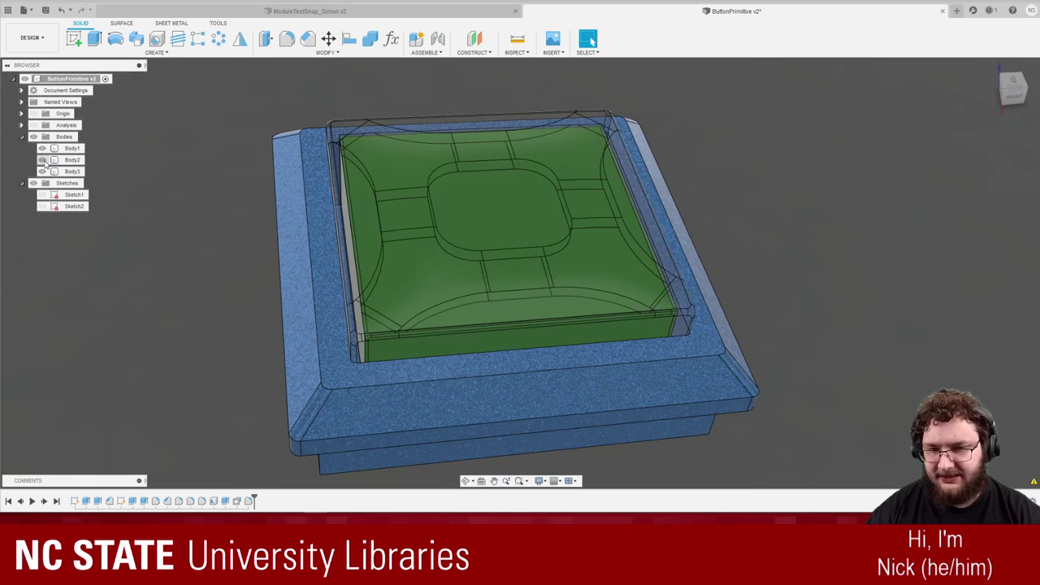
middle_click_drag(206, 193, 325, 203, "shift")
left_click(287, 39)
left_click(465, 345)
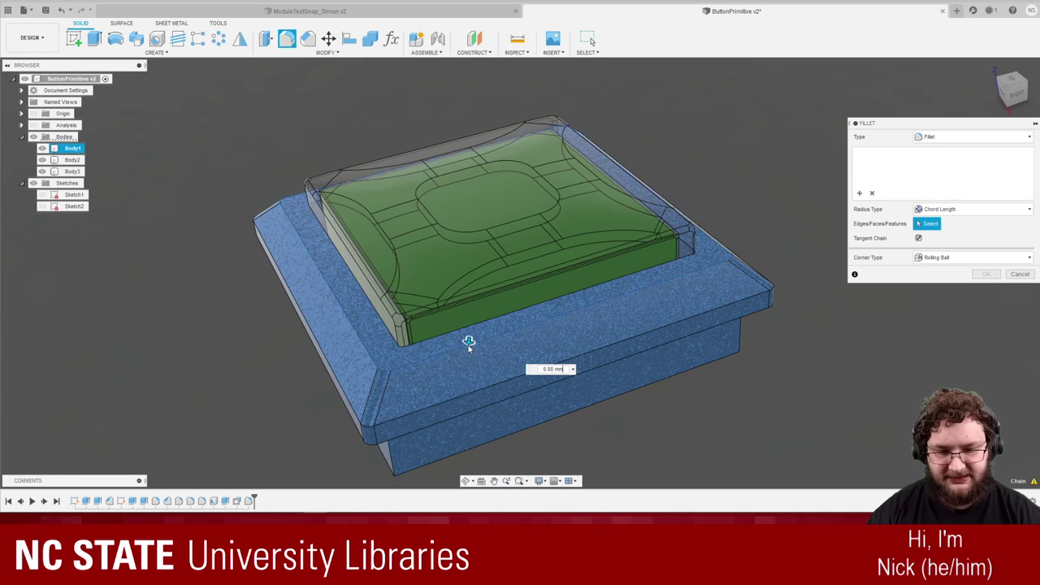
middle_click_drag(519, 391, 492, 395, "shift")
left_click(495, 393)
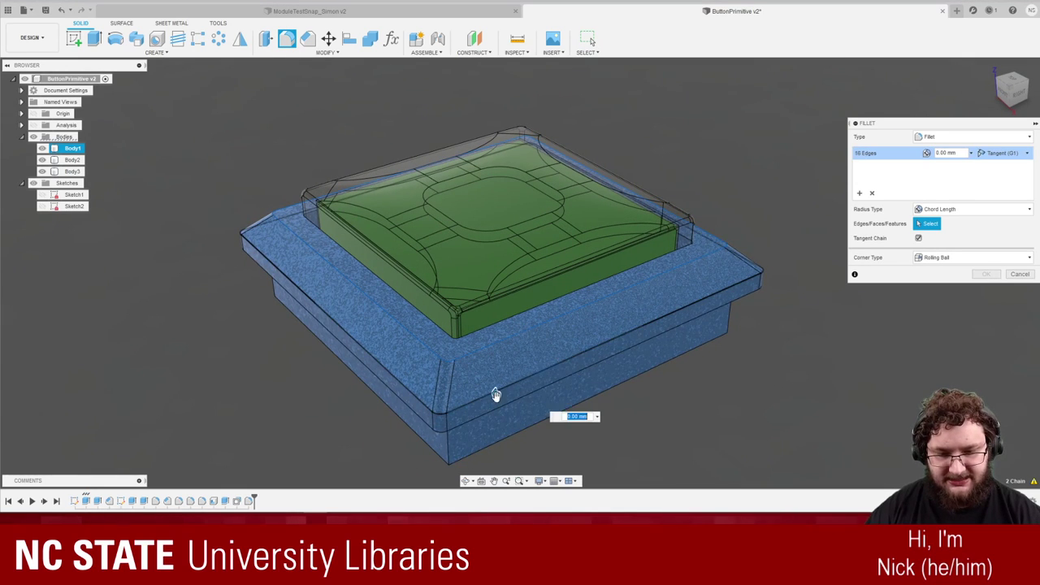
type("2")
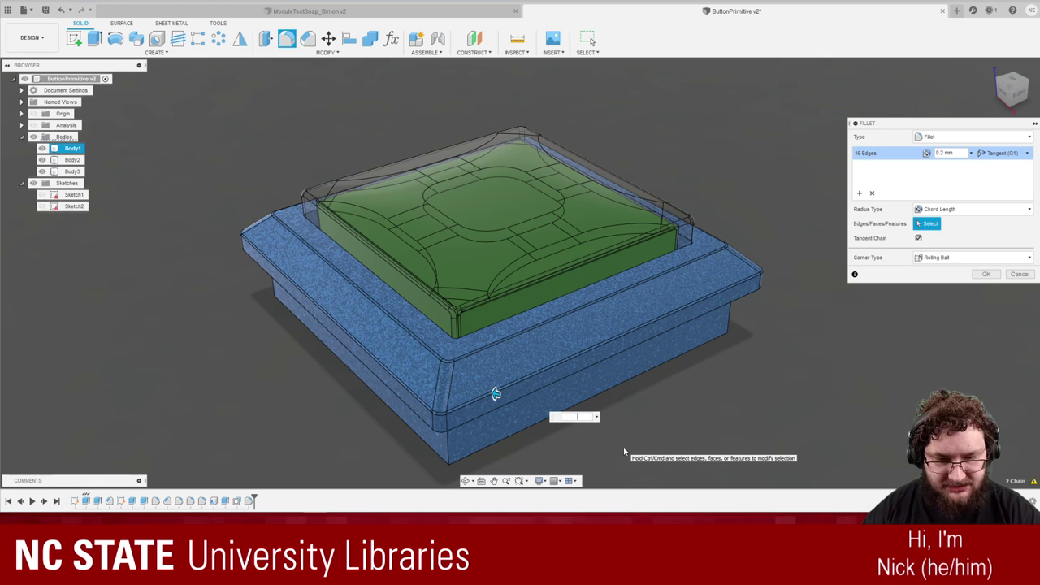
key("BackSpace")
type("3")
key("BackSpace")
type("4")
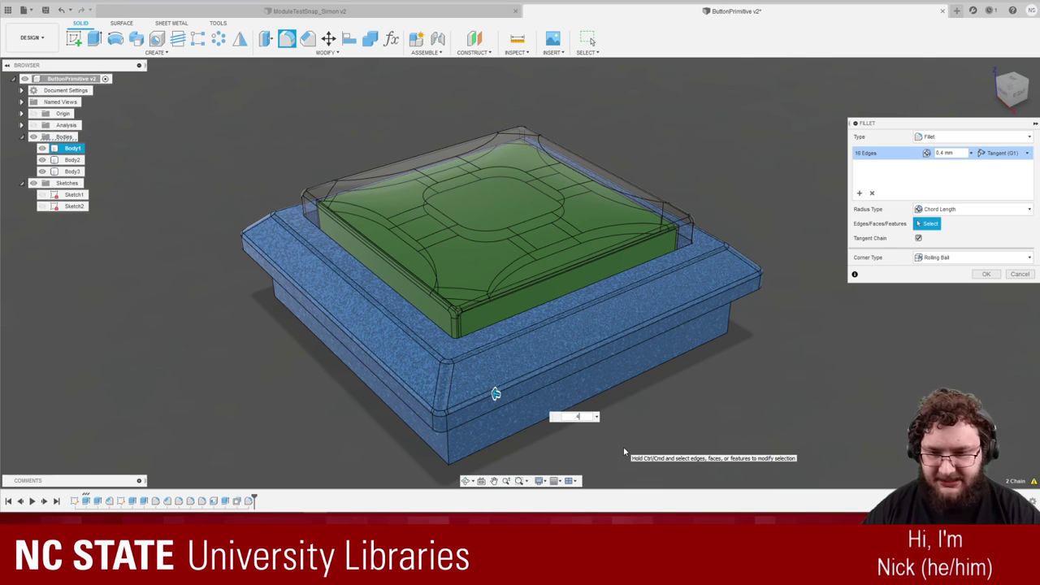
left_click(986, 274)
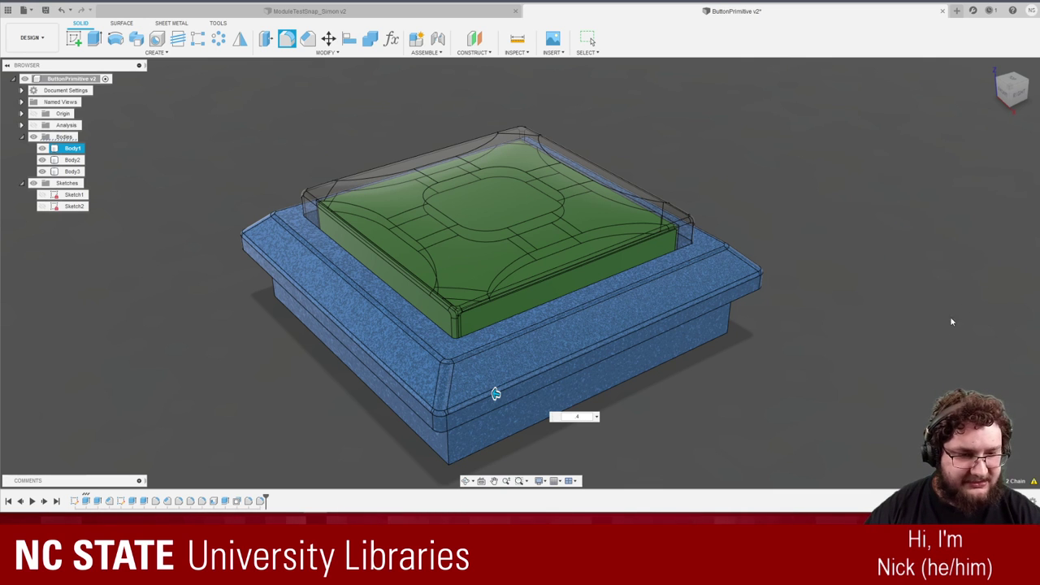
Save a new version of the design with the description "User Saved".
middle_click_drag(828, 319, 369, 315, "shift")
key("ctrl+s")
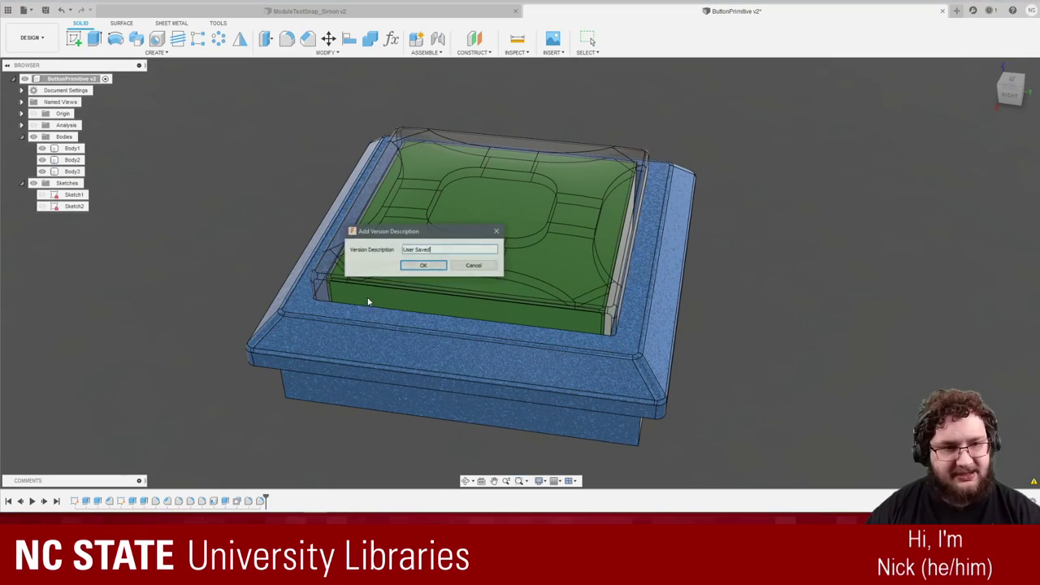
left_click(409, 269)
Apply the design's Plastic - Glossy (Black) appearance to the base, Body1.
middle_click_drag(387, 278, 123, 148, "shift")
middle_click_drag(609, 168, 535, 169)
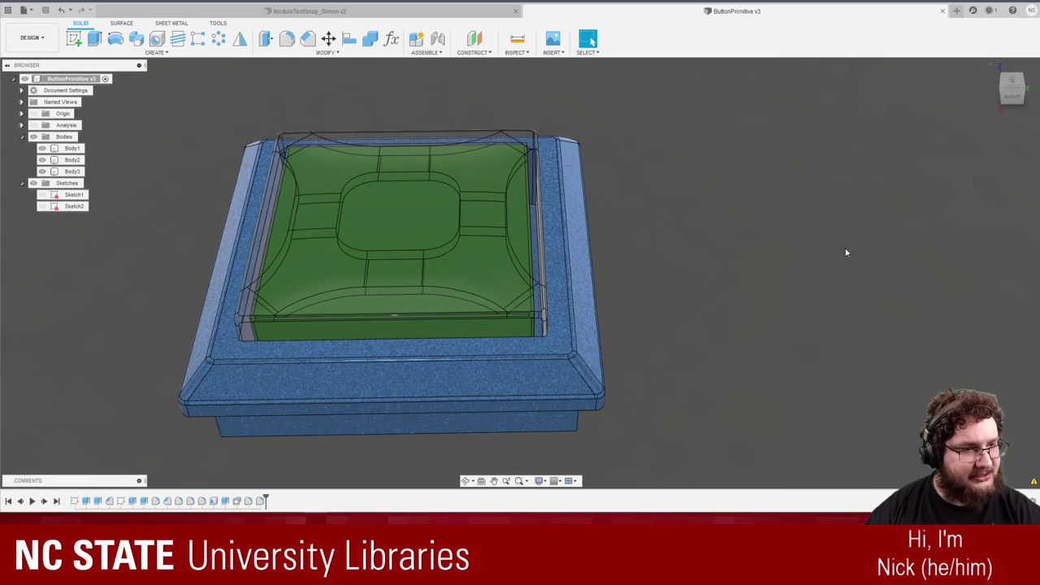
key("a")
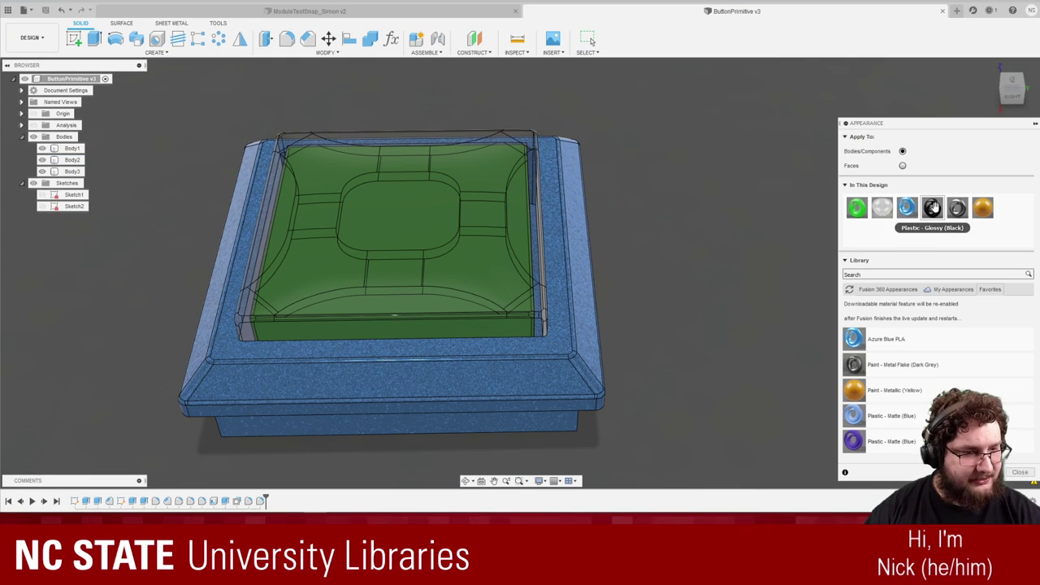
left_click_drag(650, 345, 589, 346)
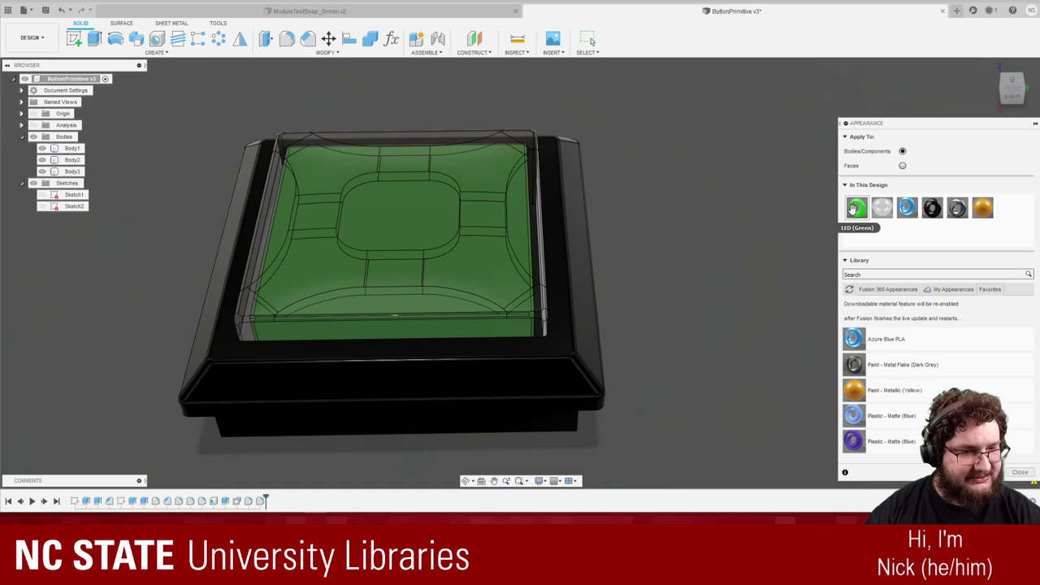
Set the luminance of the LED (Green) appearance to 300 cd/m^2.
double_click(855, 208)
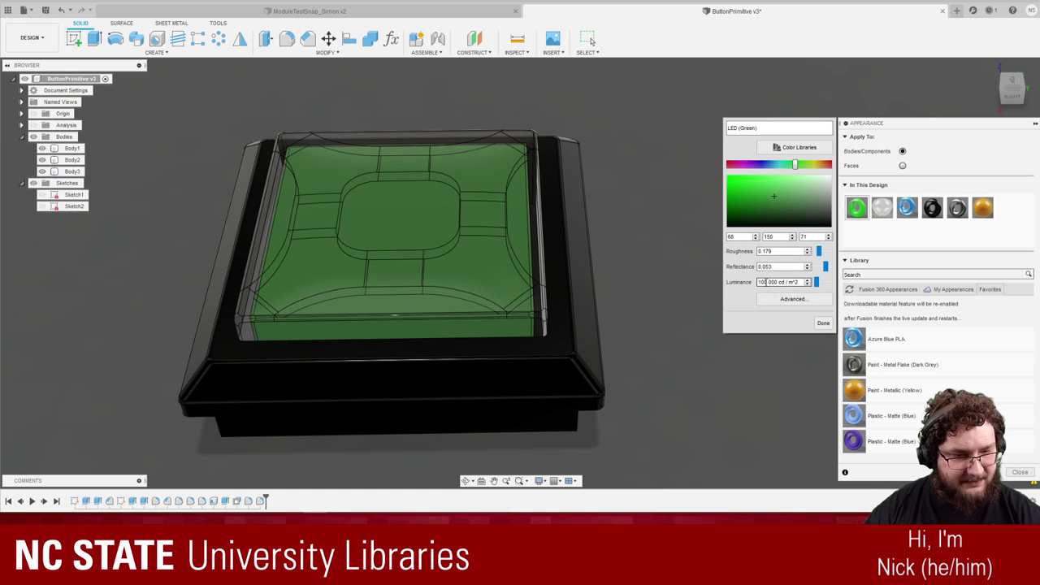
key("BackSpace")
type("3")
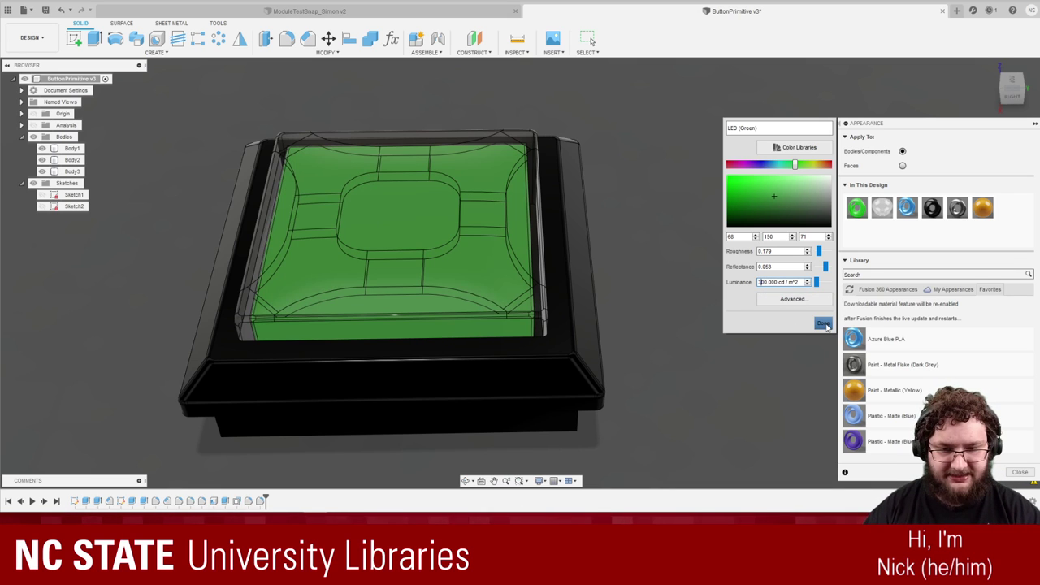
Re-enter the LED (Green) appearance's luminance as 300 cd/m^2 and finish editing that appearance.
key("BackSpace")
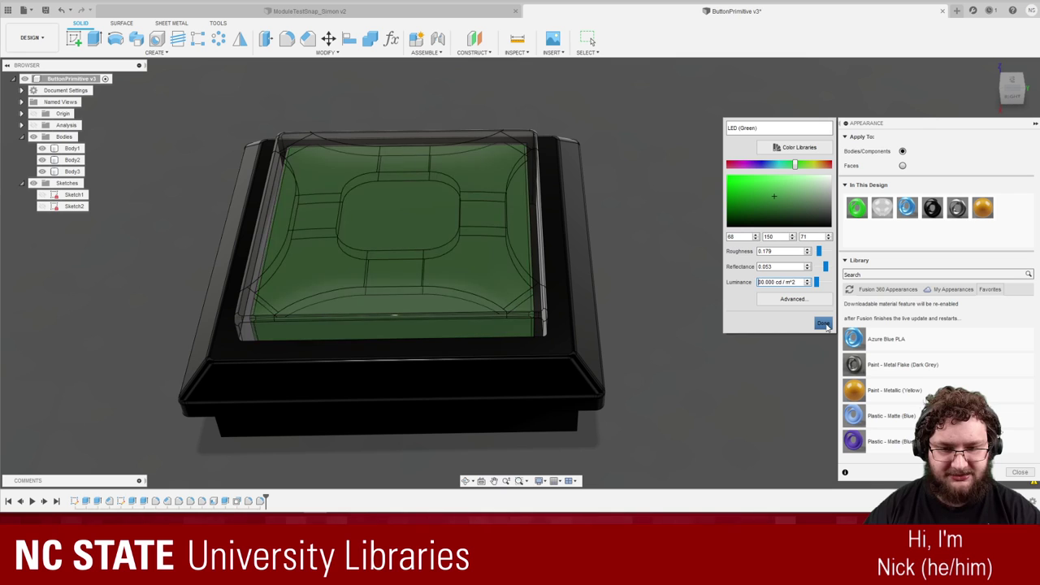
type("30")
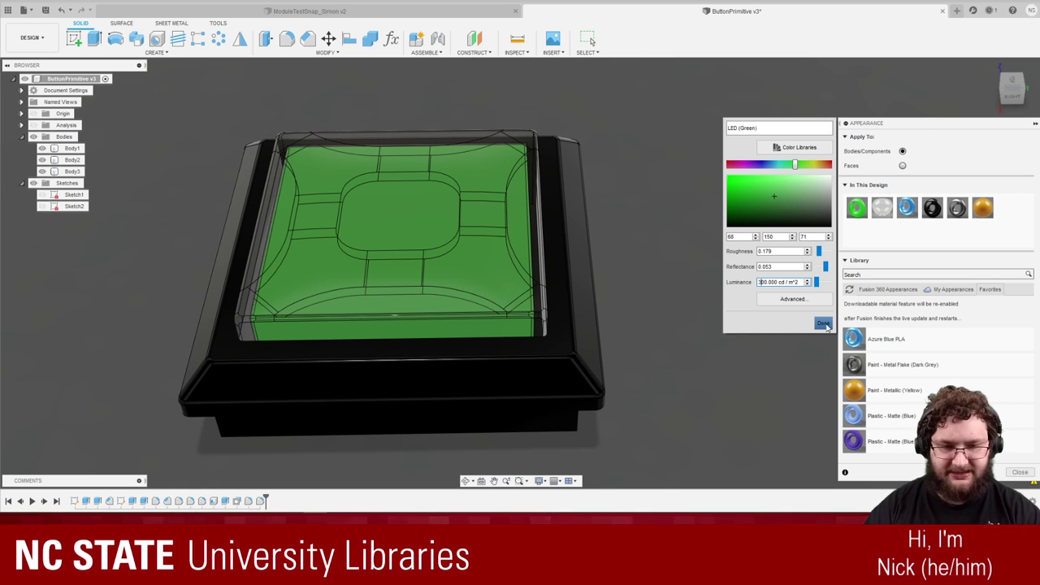
key("BackSpace")
type("8")
key("BackSpace")
type("3")
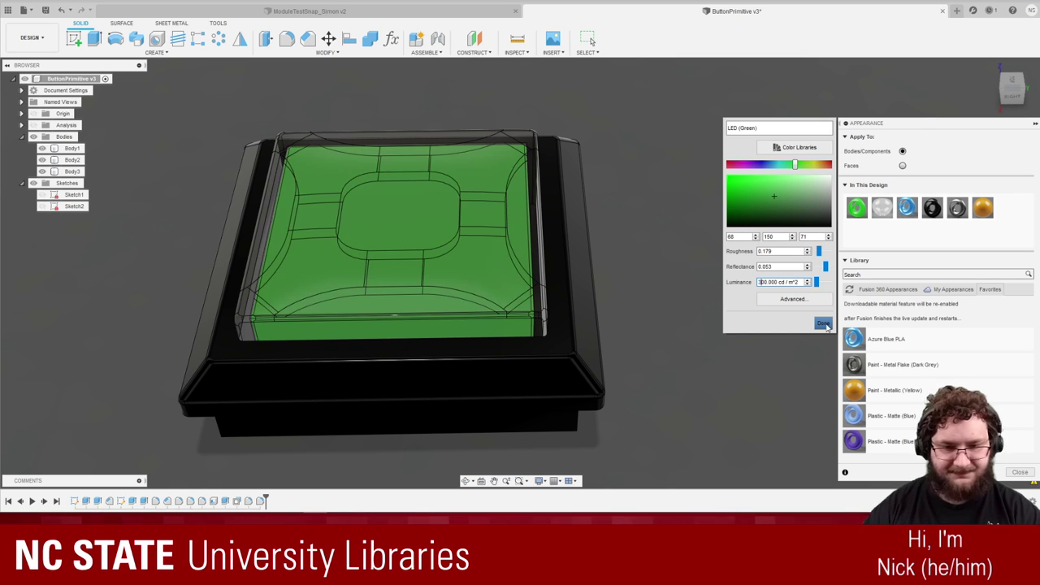
left_click(823, 324)
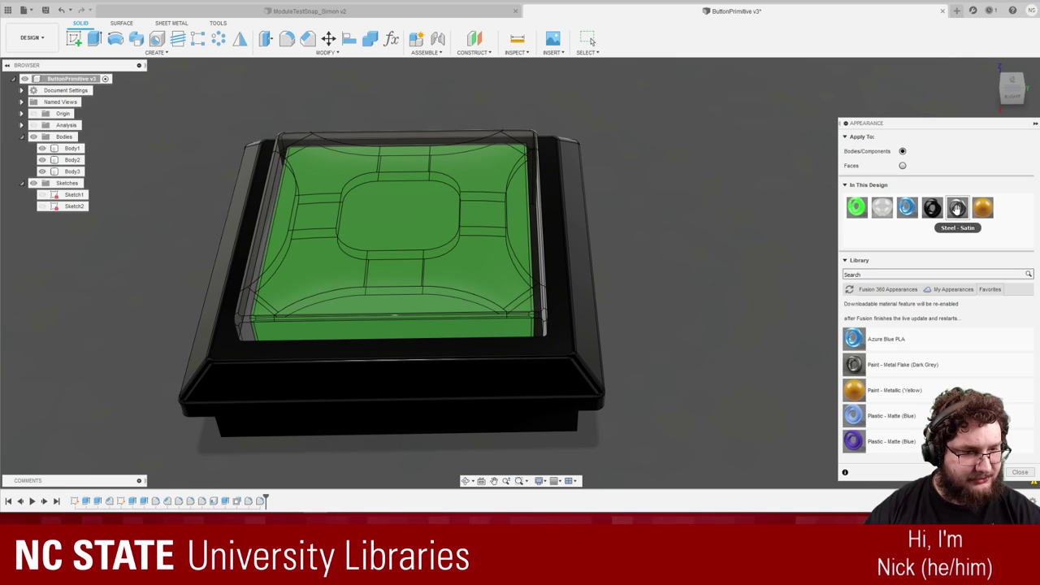
Delete the unused yellow metallic appearance from the design and save a new version of the button.
right_click(982, 211)
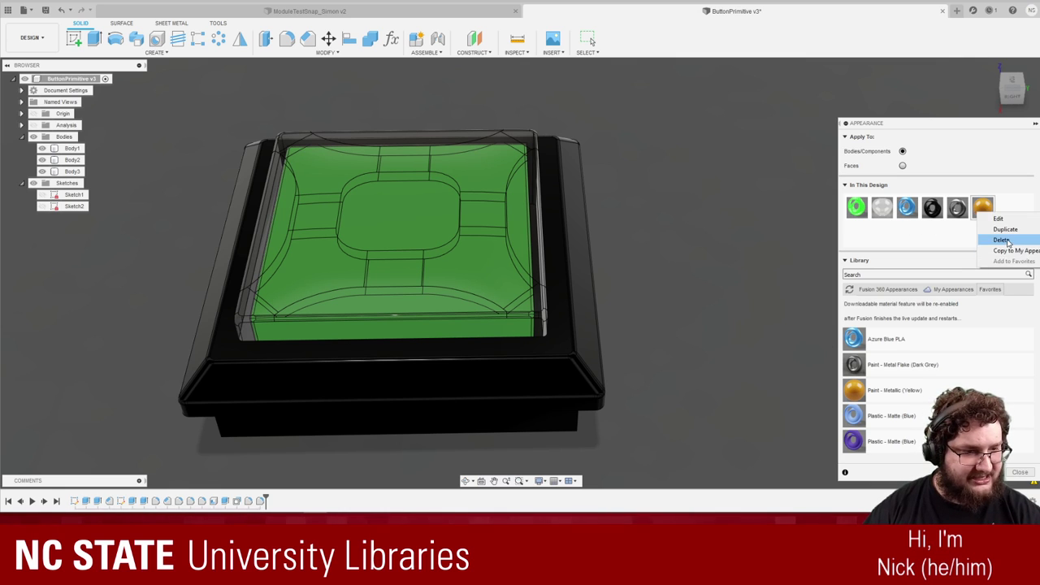
left_click(1002, 241)
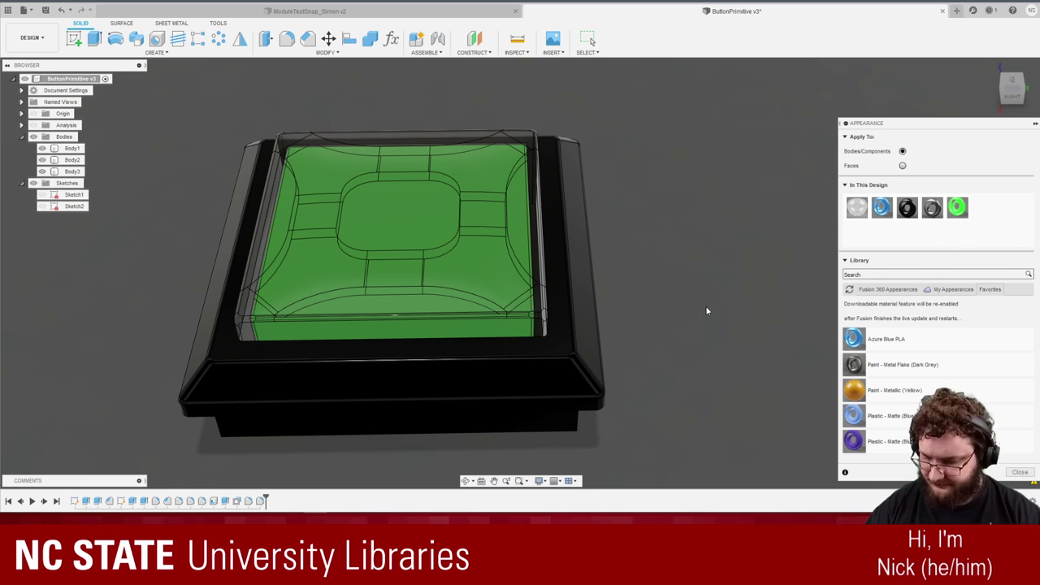
key("ctrl+s")
left_click(409, 269)
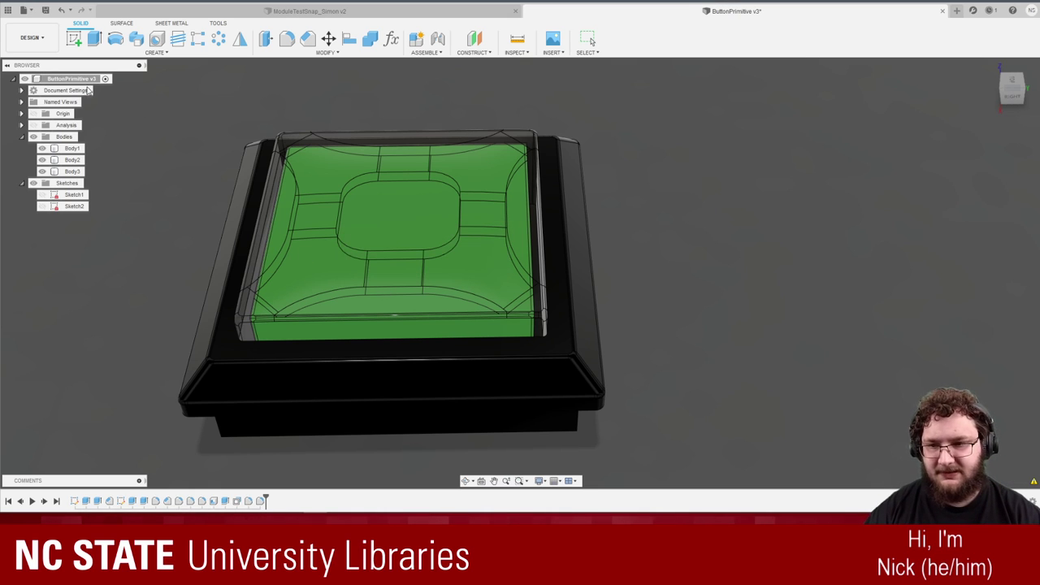
Run an in-canvas render of the button in the Render workspace, viewed from above its front side, and stop it.
left_click(31, 38)
left_click(32, 97)
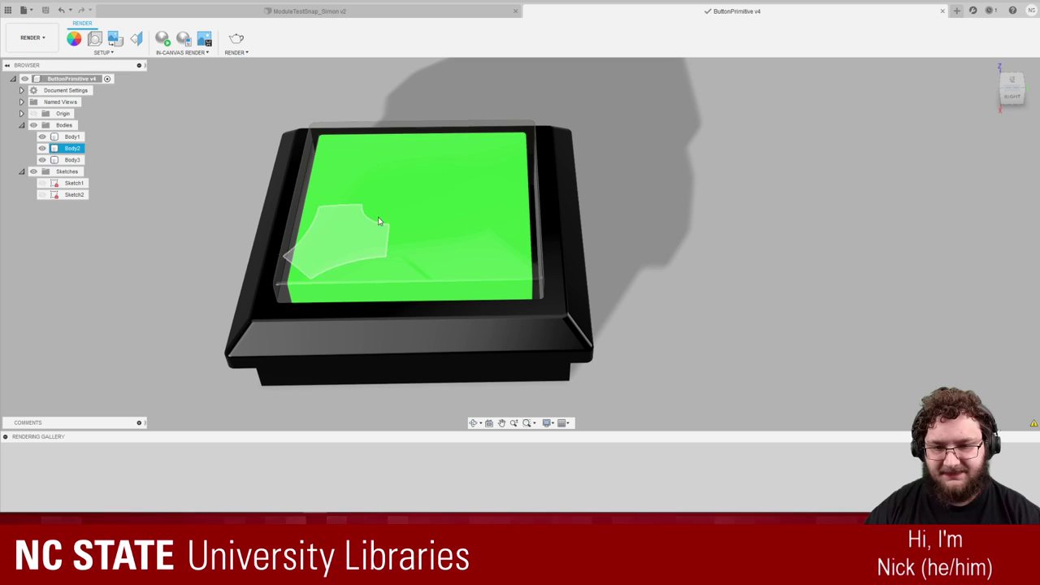
middle_click_drag(724, 249, 592, 248, "shift")
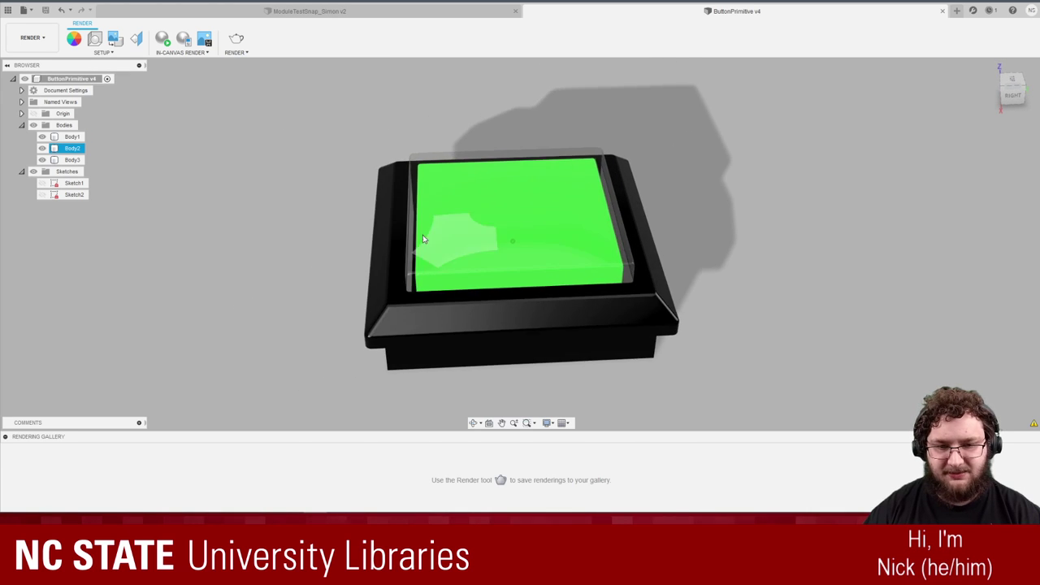
left_click(166, 45)
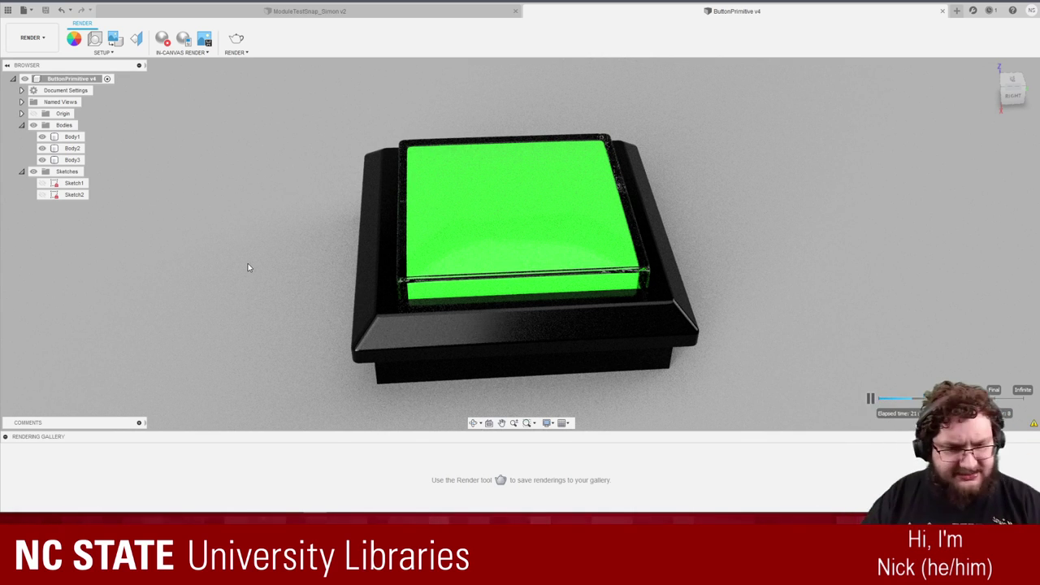
left_click(165, 41)
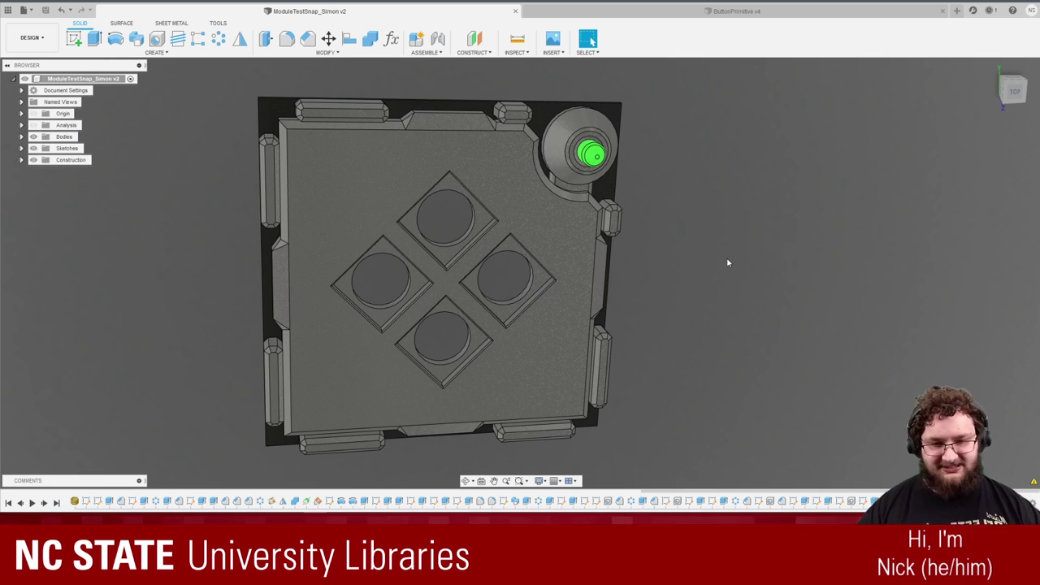
Return the ButtonPrimitive design to the Design workspace and close it, leaving the ModuleTestSnap_Simon design open.
middle_click_drag(697, 268, 631, 273, "shift")
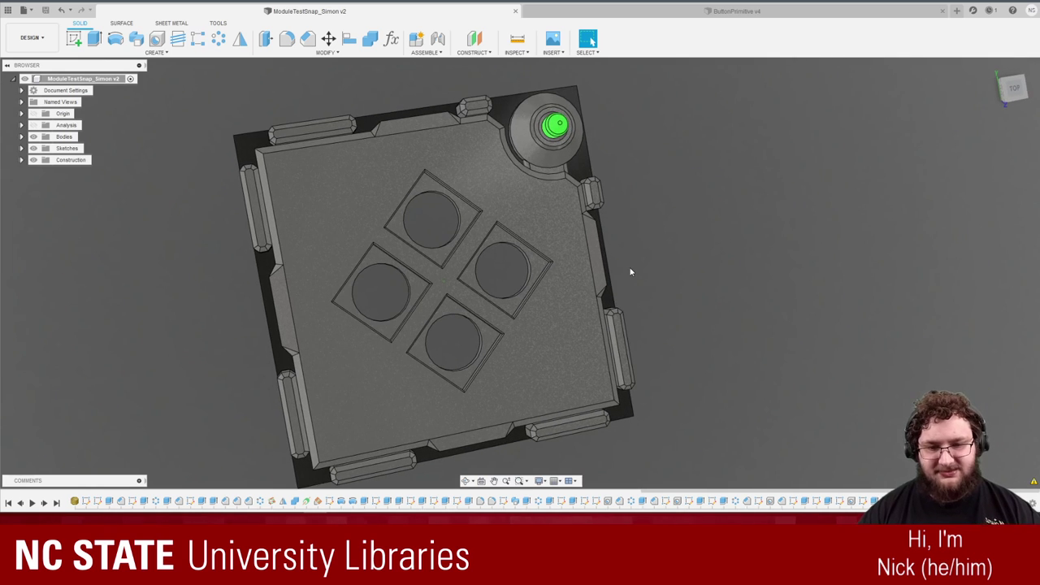
scroll(631, 272, "up", 4)
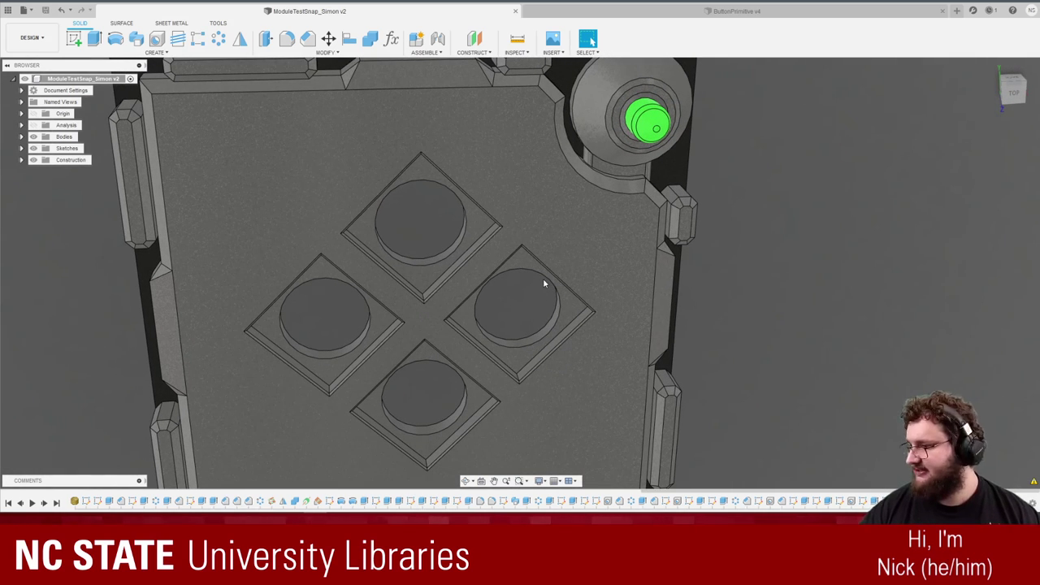
middle_click_drag(544, 284, 527, 90, "shift")
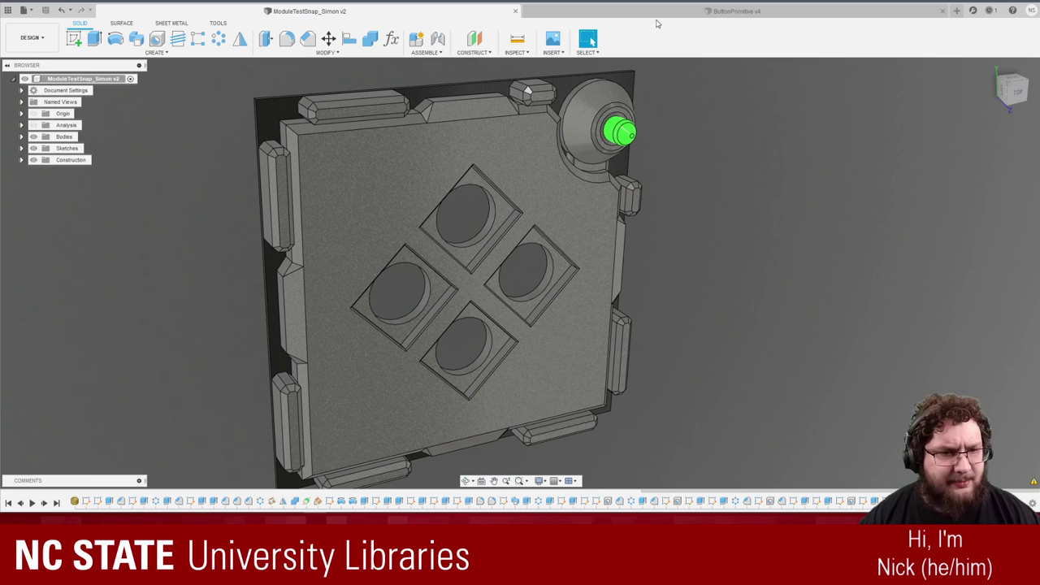
left_click(691, 12)
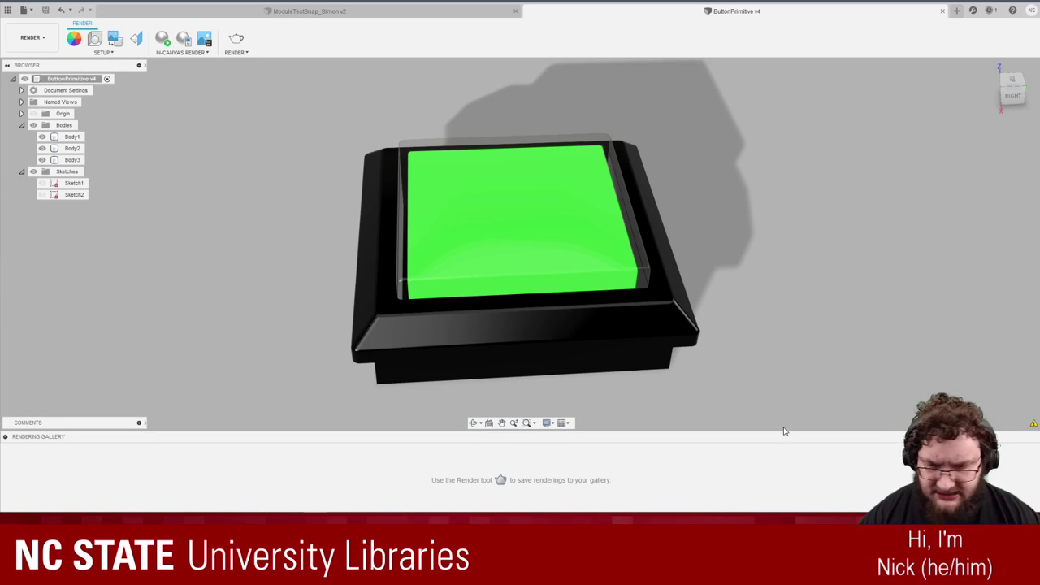
left_click(31, 37)
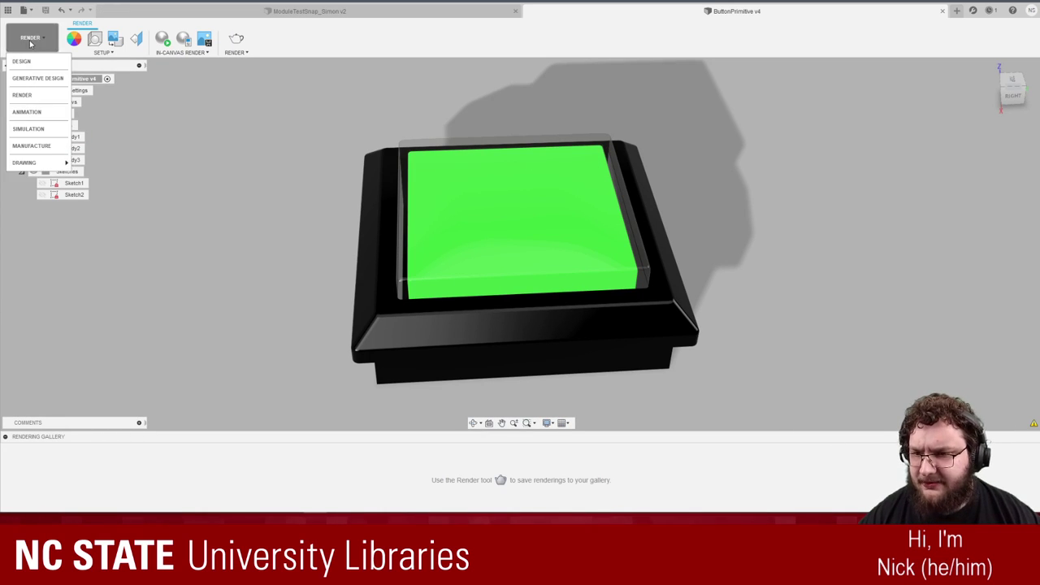
left_click(40, 73)
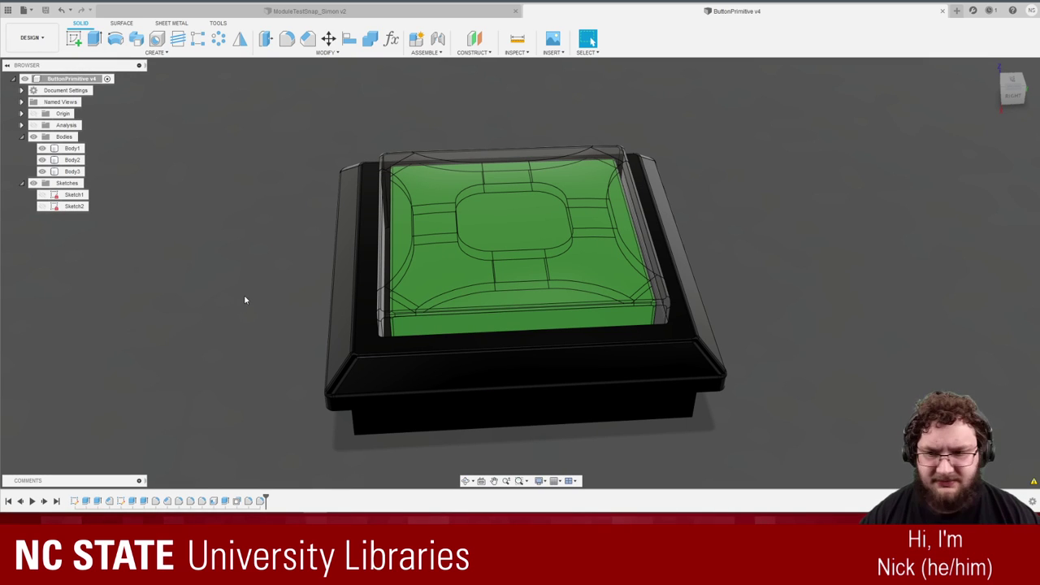
middle_click_drag(873, 128, 861, 148, "shift")
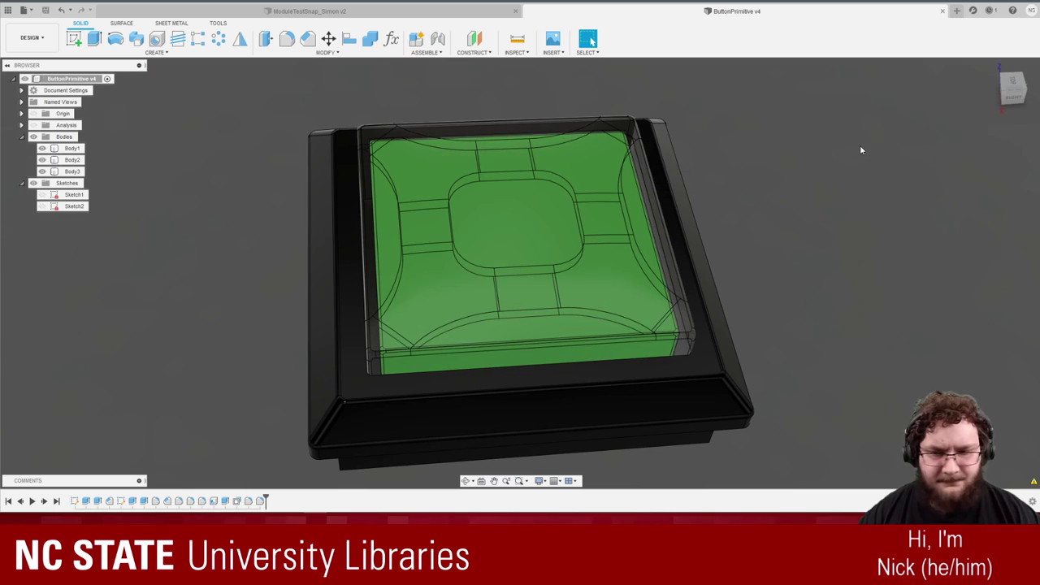
left_click(943, 11)
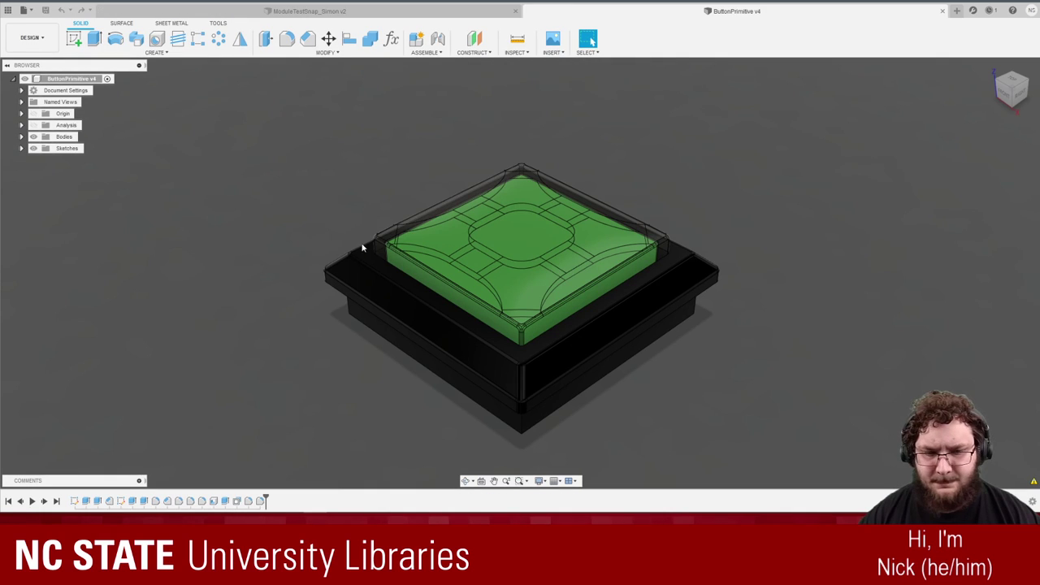
left_click(943, 11)
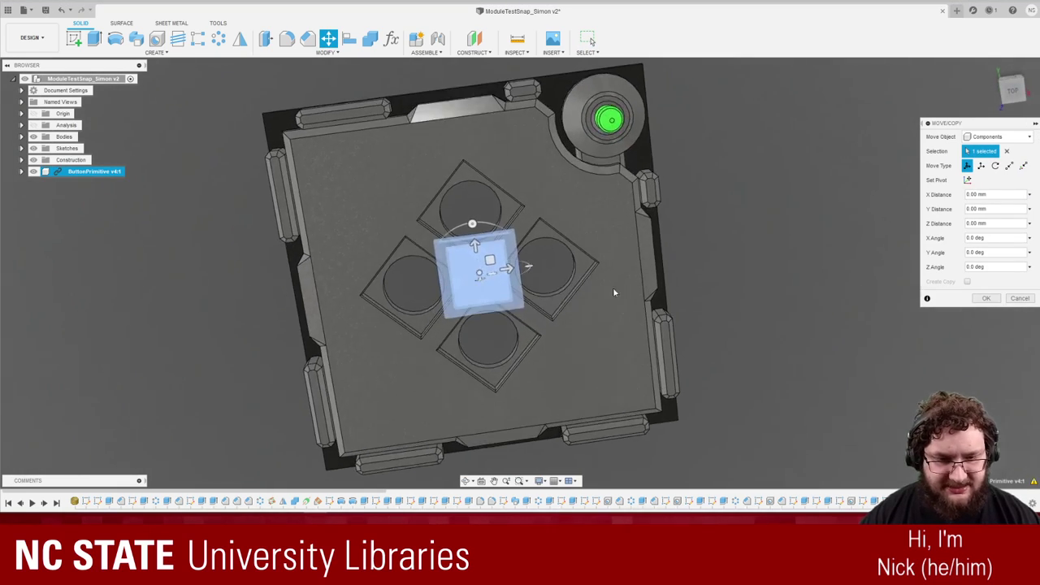
Move the inserted ButtonPrimitive component clear of the Simon panel's central recesses and confirm its placement.
middle_click_drag(615, 293, 492, 299, "shift")
left_click_drag(463, 283, 619, 289)
middle_click_drag(818, 330, 707, 325, "shift")
left_click(986, 298)
middle_click_drag(925, 352, 236, 41, "shift")
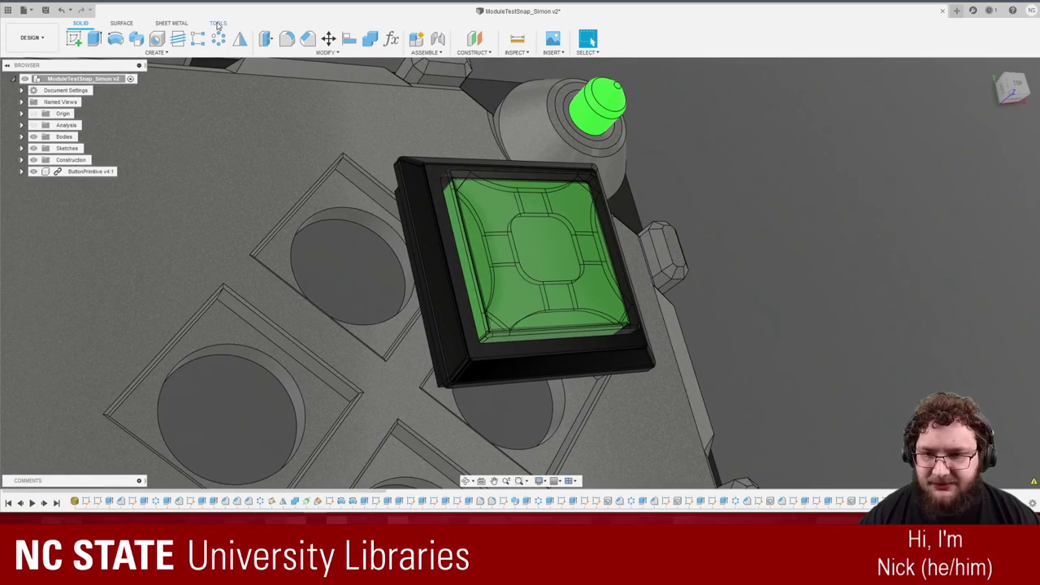
left_click(217, 23)
left_click(172, 24)
left_click(121, 23)
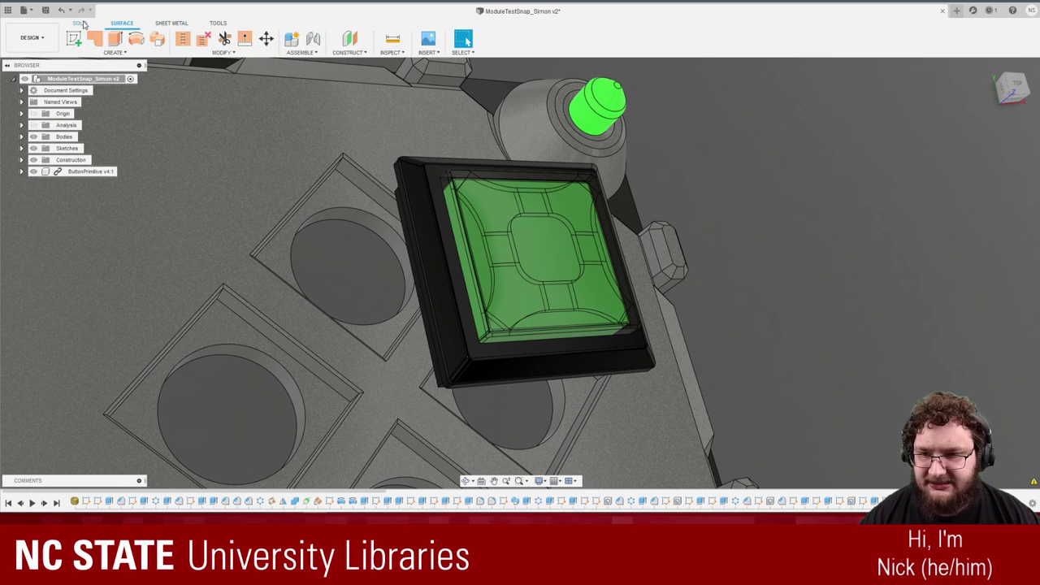
left_click(80, 23)
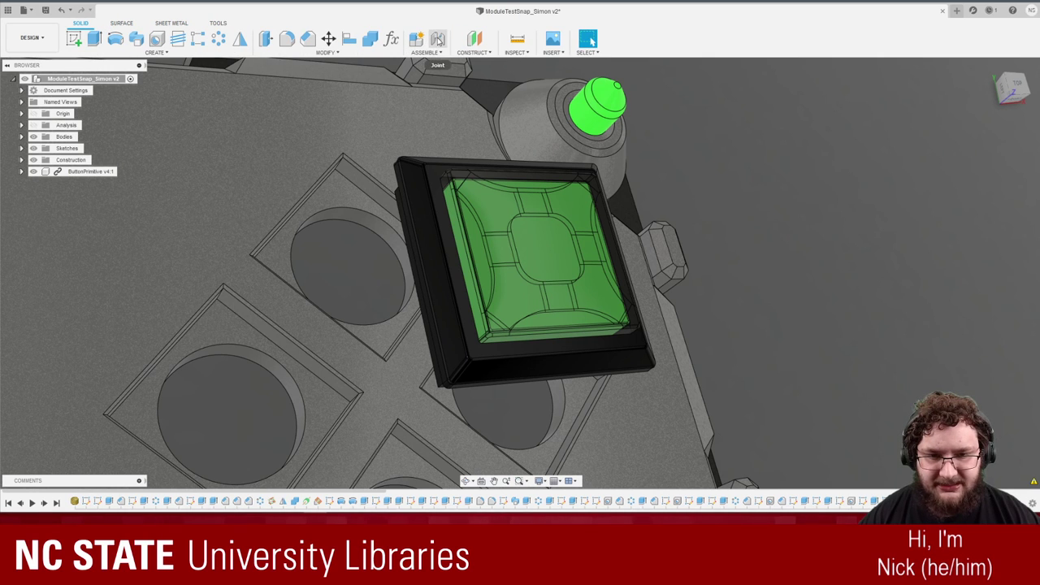
Joint the ButtonPrimitive base into the uppermost diamond-shaped recess of the Simon panel, with a 0 deg angle and 0 mm offsets.
left_click(438, 39)
middle_click_drag(674, 211, 535, 223, "shift")
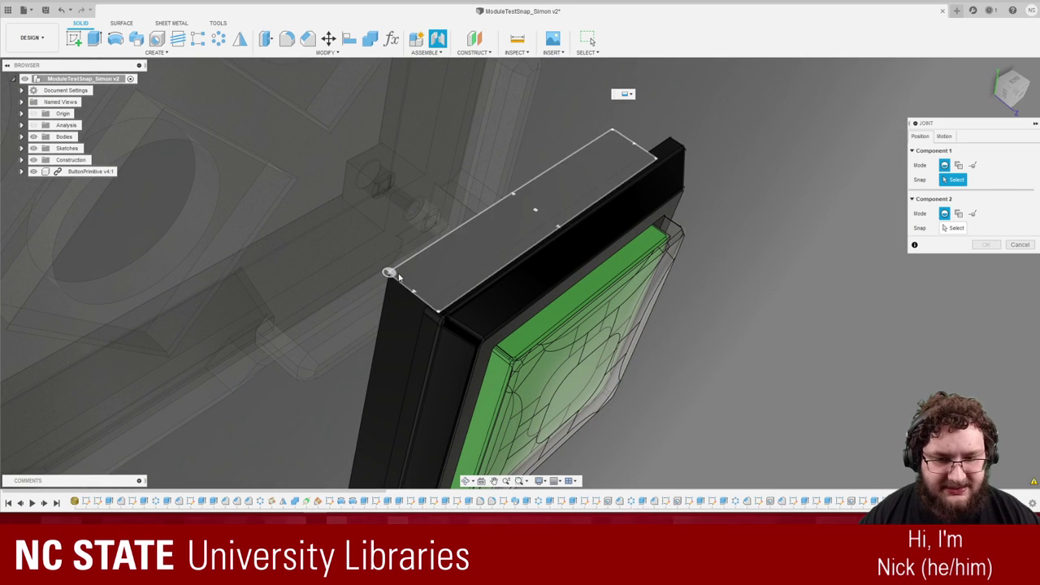
left_click(521, 200)
middle_click_drag(521, 201, 368, 391, "shift")
left_click(368, 391)
scroll(409, 451, "down", 5)
middle_click_drag(409, 451, 552, 410, "shift")
middle_click_drag(906, 360, 945, 350, "shift")
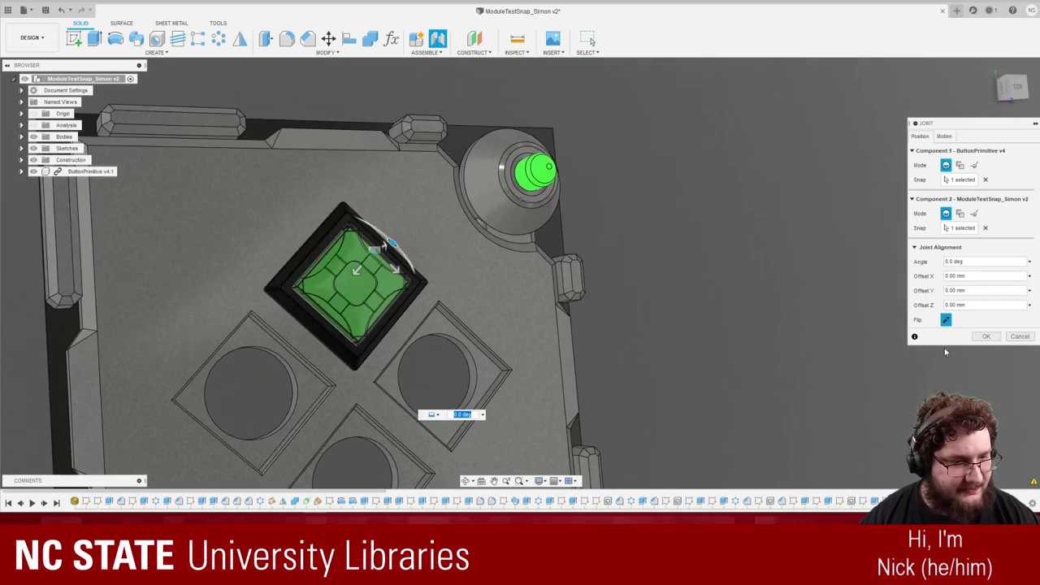
left_click(984, 337)
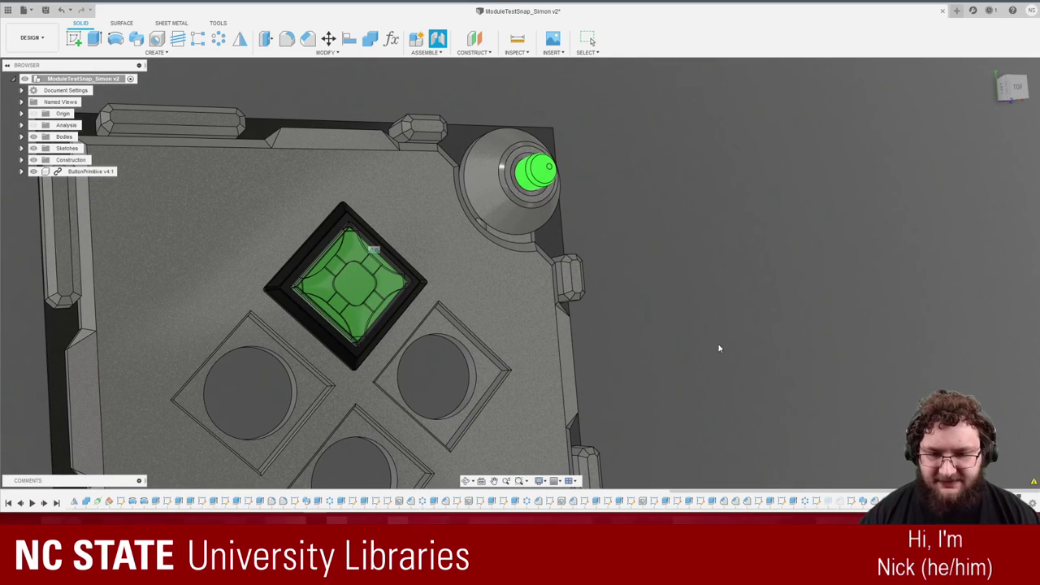
Save a new version of the ModuleTestSnap_Simon design and check the graphics diagnostic information.
middle_click_drag(681, 335, 679, 337, "shift")
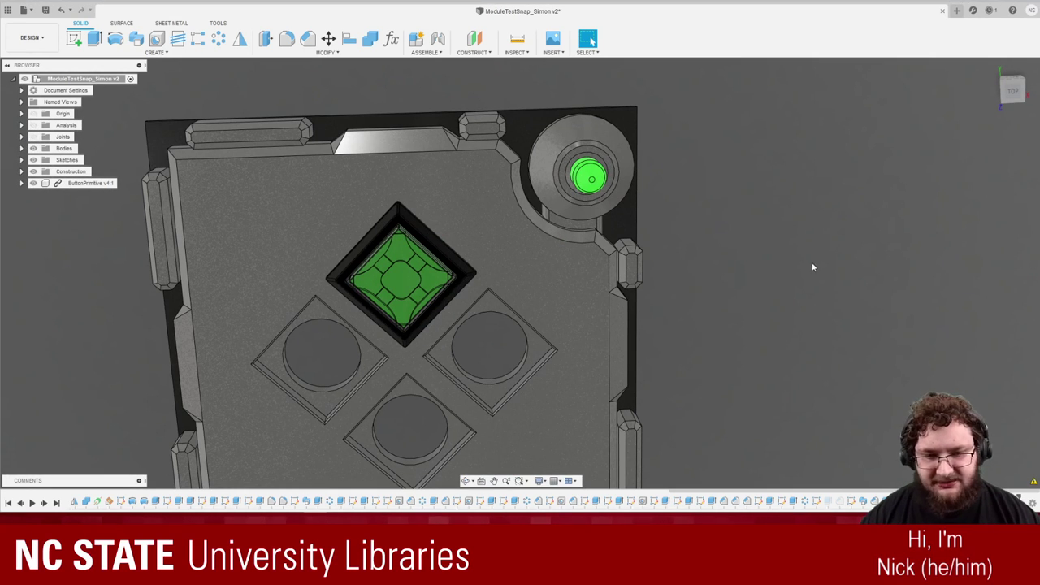
key("ctrl+s")
left_click(418, 266)
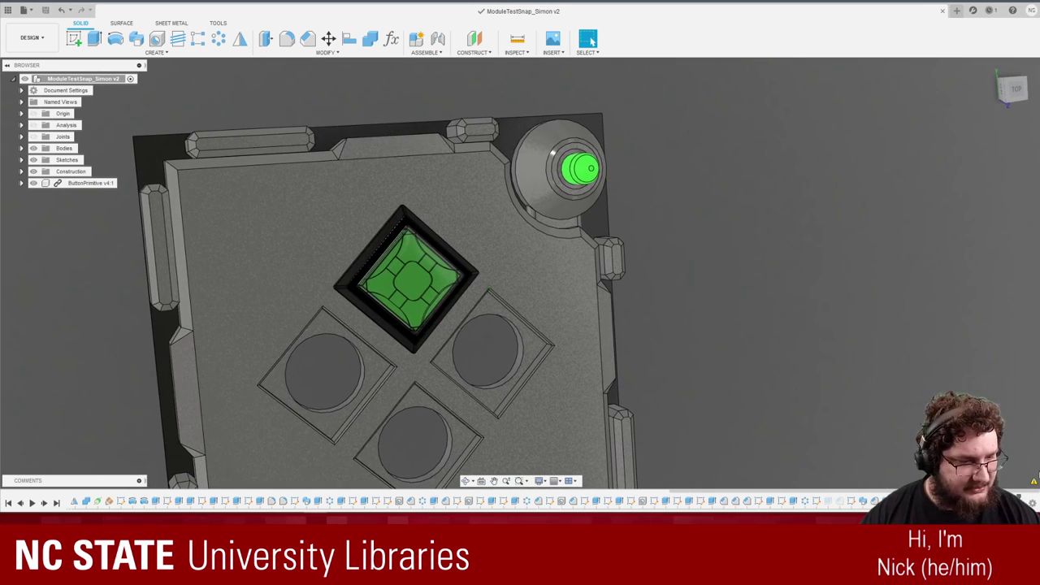
left_click(1035, 482)
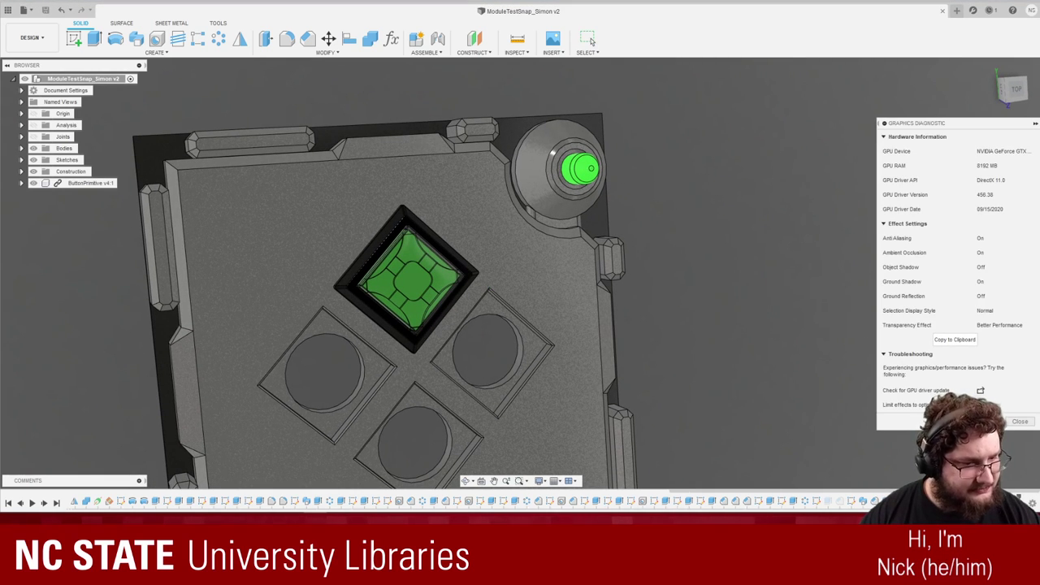
left_click(1020, 422)
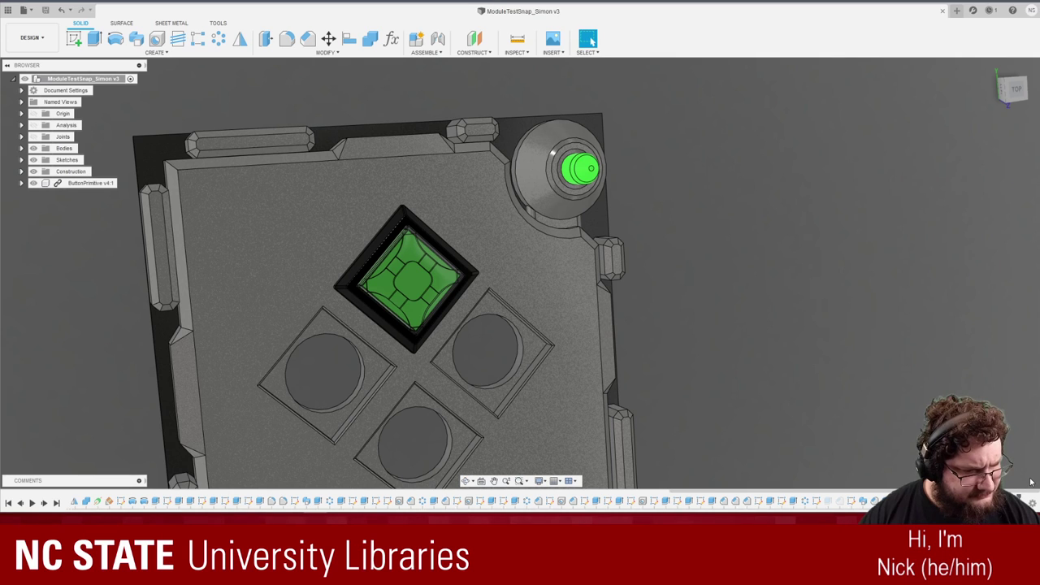
Examine how the green button sits in the Simon panel's uppermost recess and look through the ButtonPrimitive component's bodies.
middle_click_drag(797, 312, 668, 316, "shift")
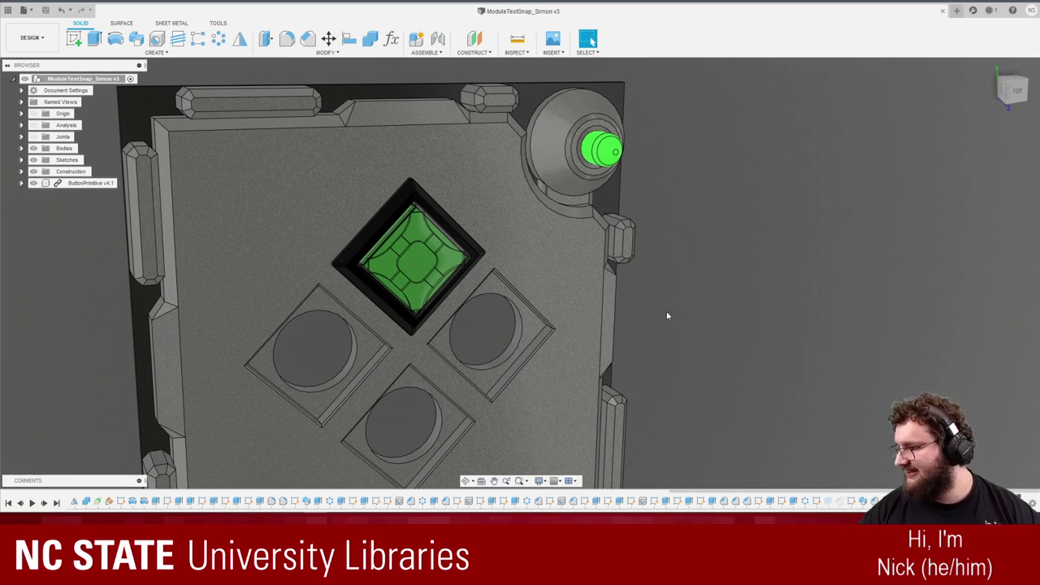
middle_click_drag(725, 306, 598, 286, "shift")
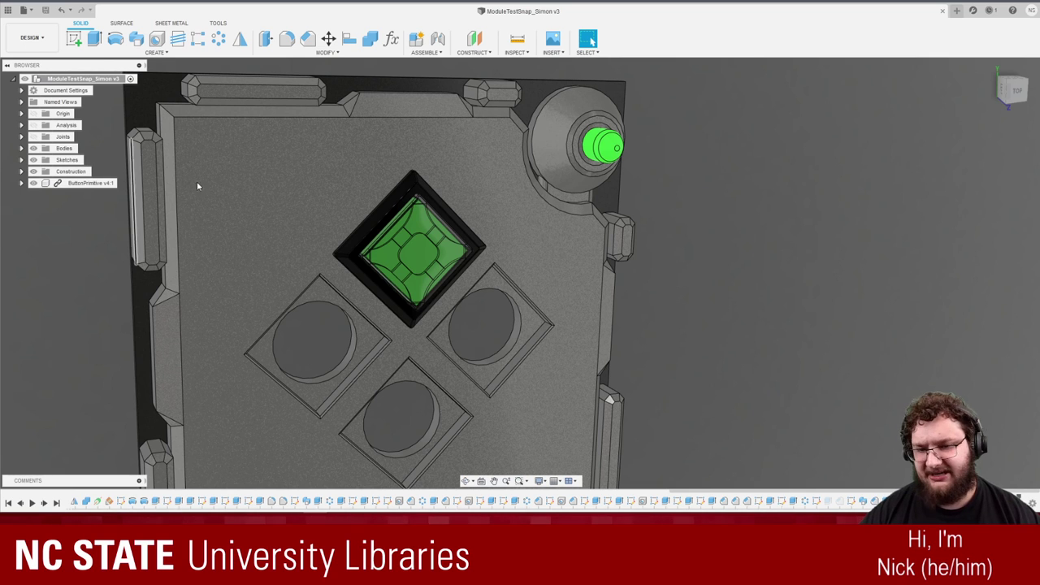
middle_click_drag(748, 208, 707, 214, "shift")
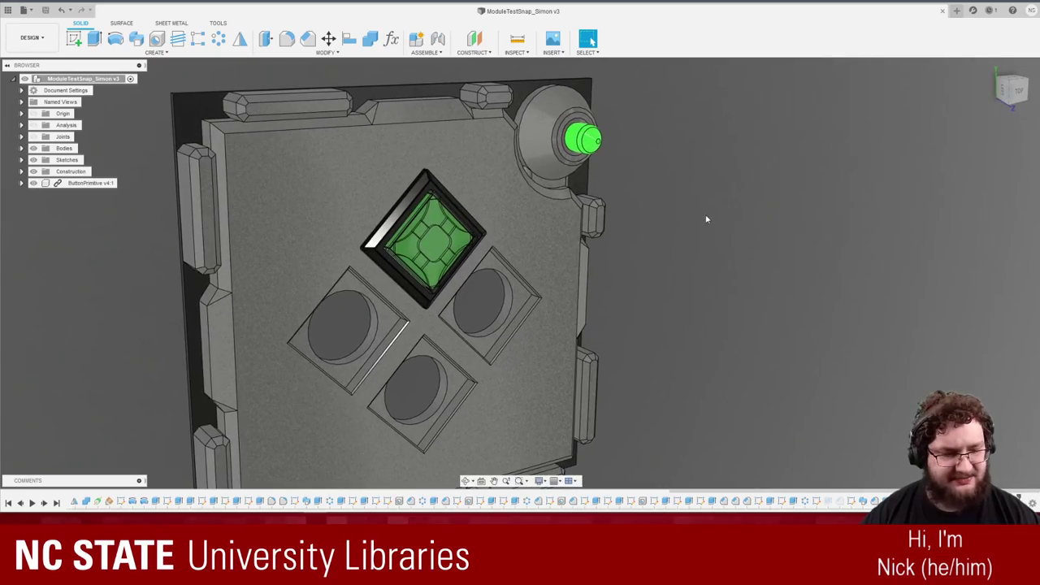
scroll(688, 229, "up", 6)
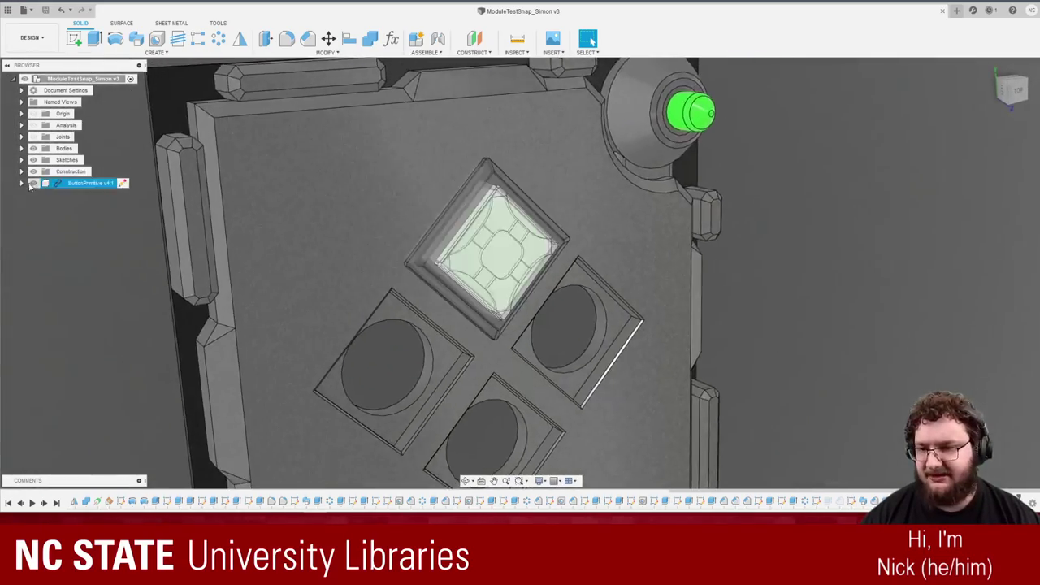
left_click(21, 184)
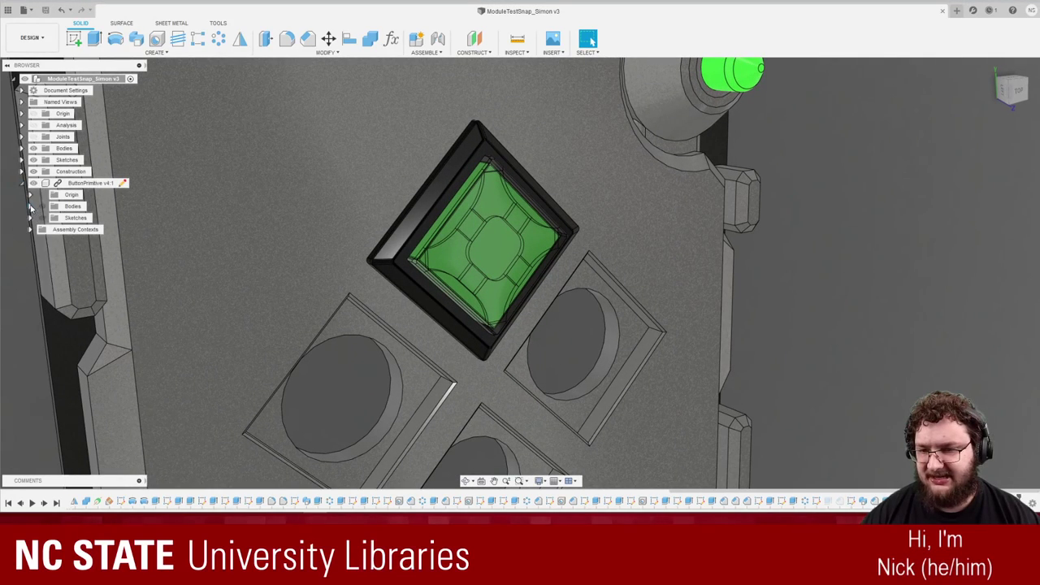
left_click(30, 206)
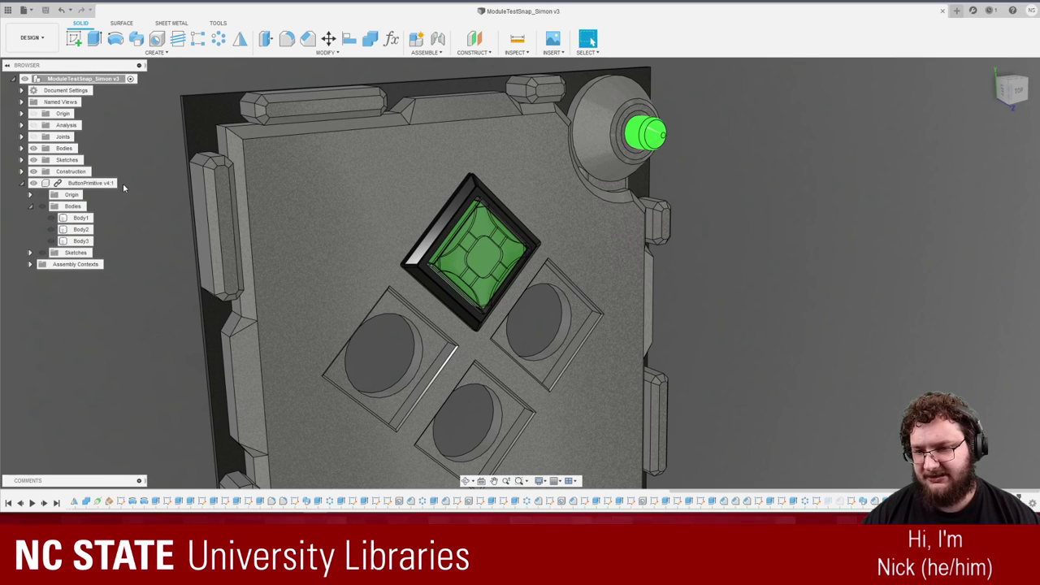
left_click(31, 208)
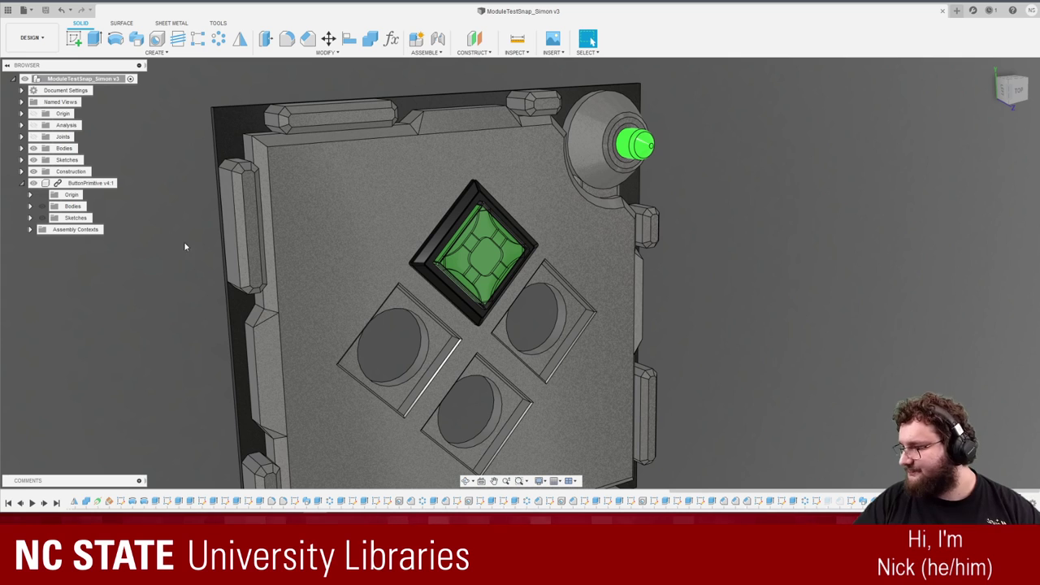
left_click(234, 295)
left_click(153, 269)
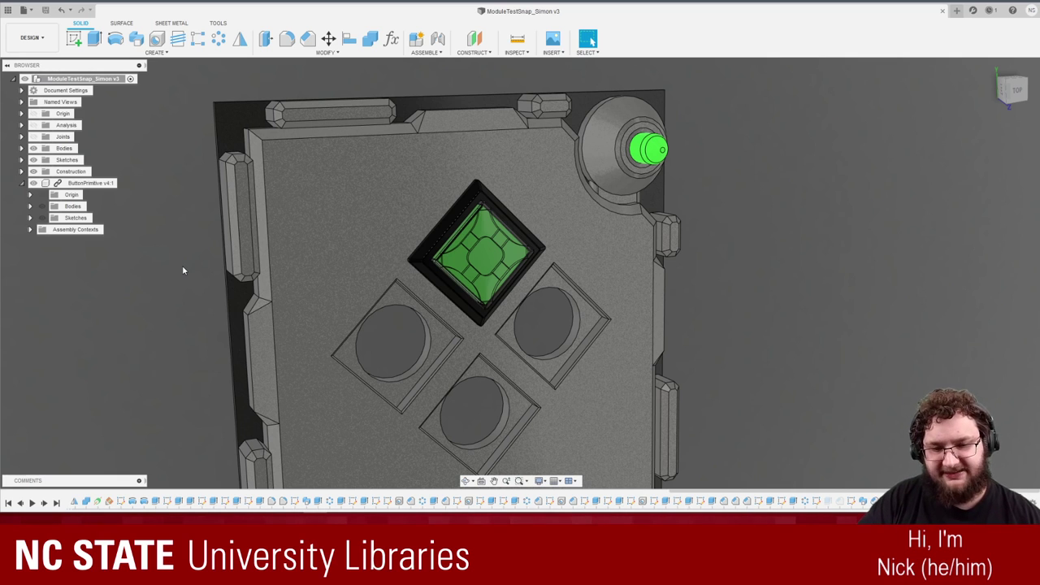
middle_click_drag(746, 398, 647, 307, "shift")
scroll(490, 260, "up", 2)
mouse_move(490, 261)
middle_mouse_down("shift")
mouse_move(515, 239)
mouse_move(487, 269)
middle_mouse_up("shift")
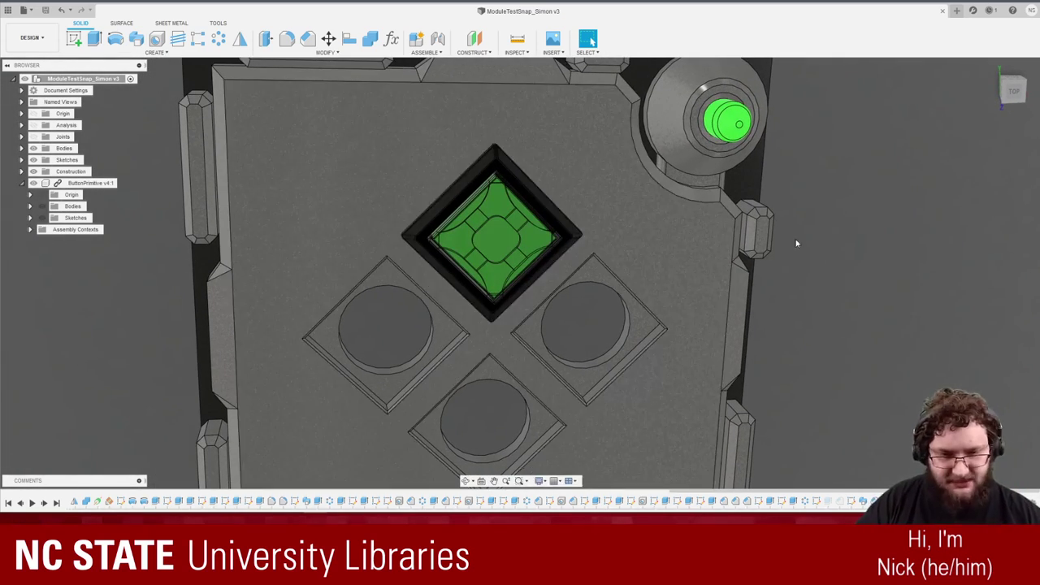
scroll(880, 243, "down", 1)
middle_click_drag(878, 244, 837, 221)
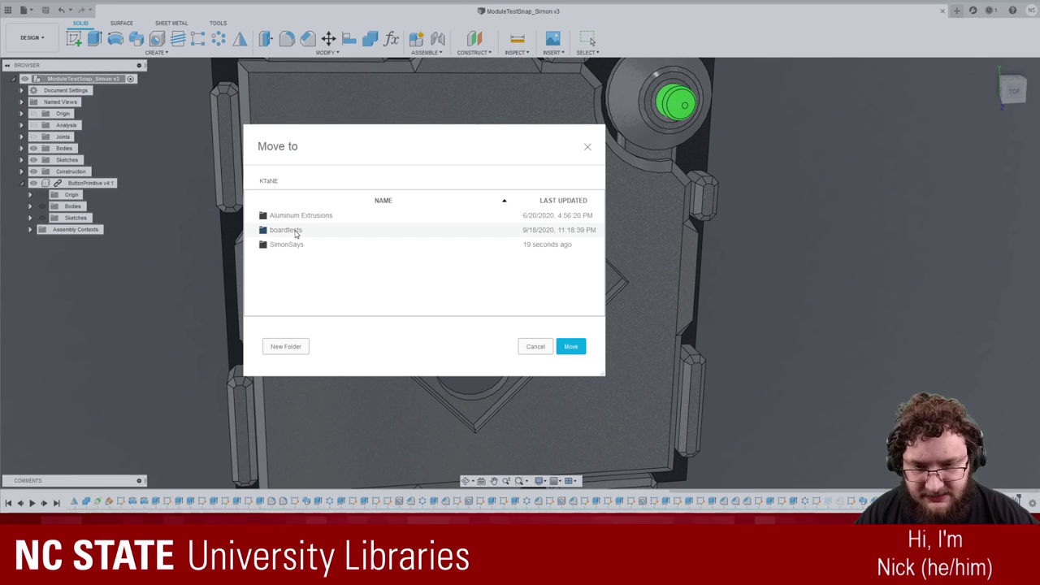
Move the selected file into the SimonSays folder of the KTaNE project and cancel the file upload.
double_click(294, 244)
left_click(573, 348)
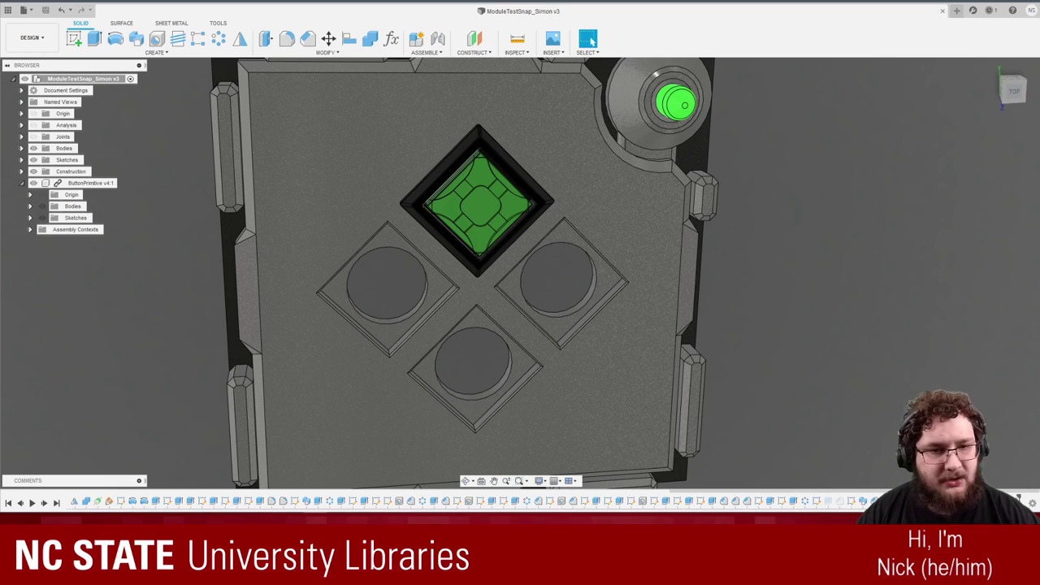
left_click(589, 39)
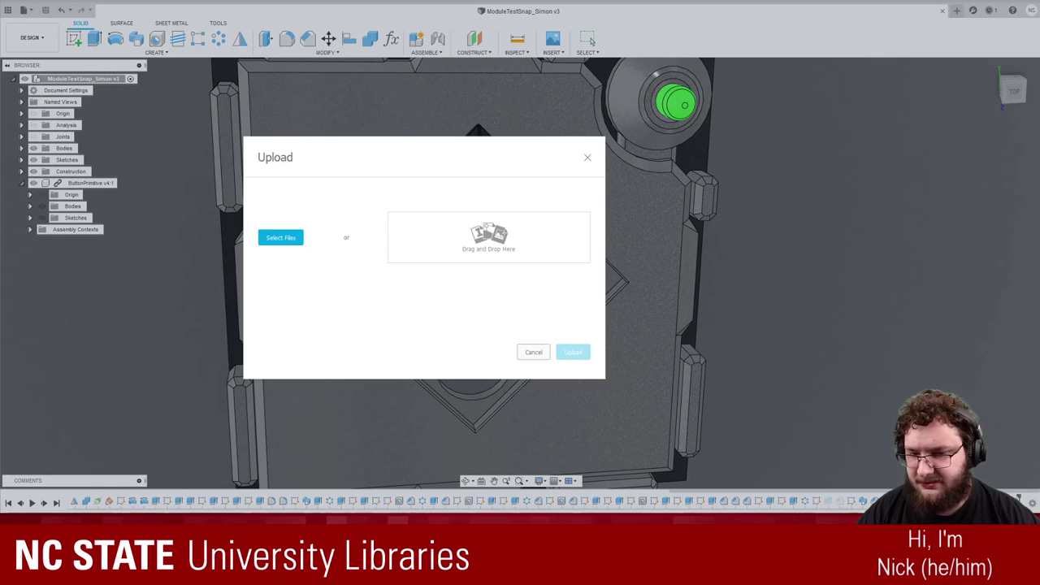
left_click(528, 353)
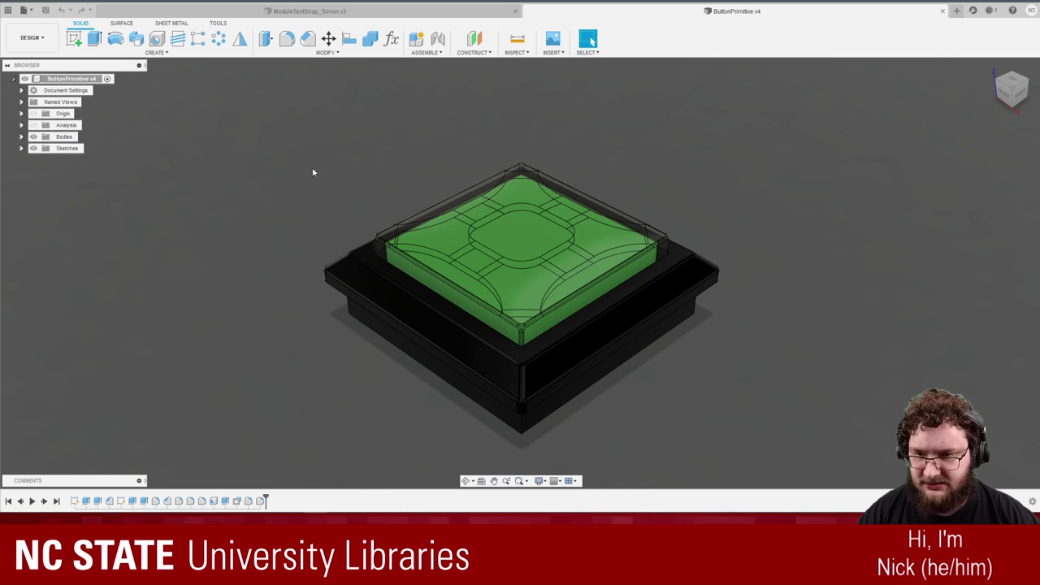
Duplicate the LED (Green) appearance in the ButtonPrimitive design and set the copy's base color to blue, RGB 68, 88, 151.
key("a")
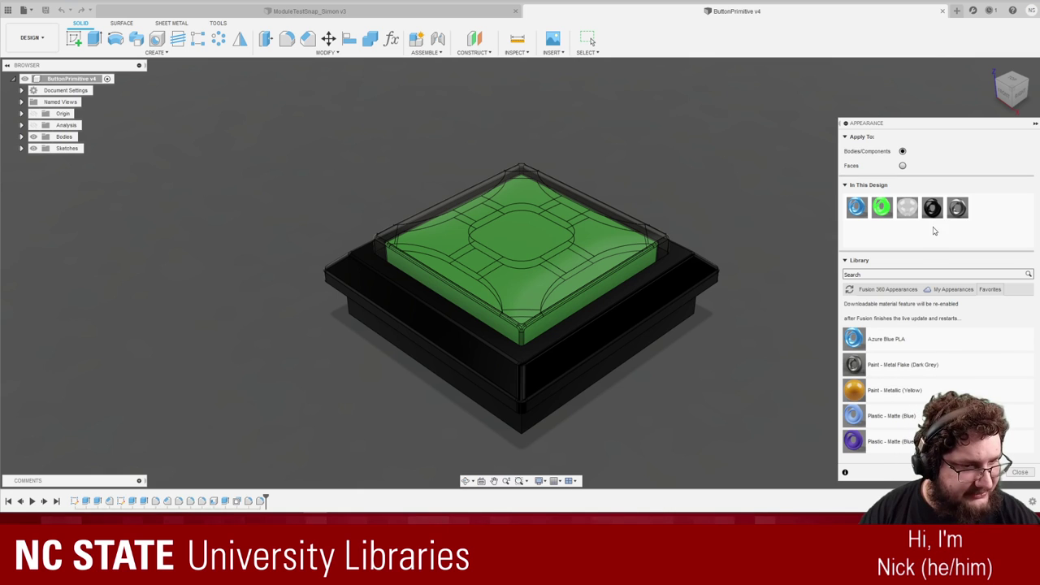
left_click(918, 274)
right_click(882, 208)
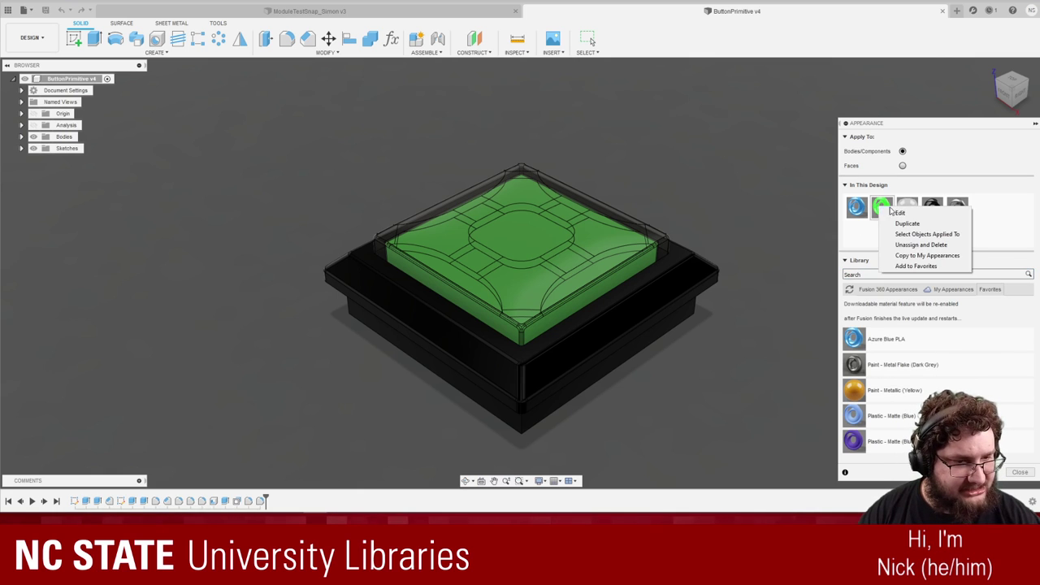
left_click(915, 225)
double_click(983, 208)
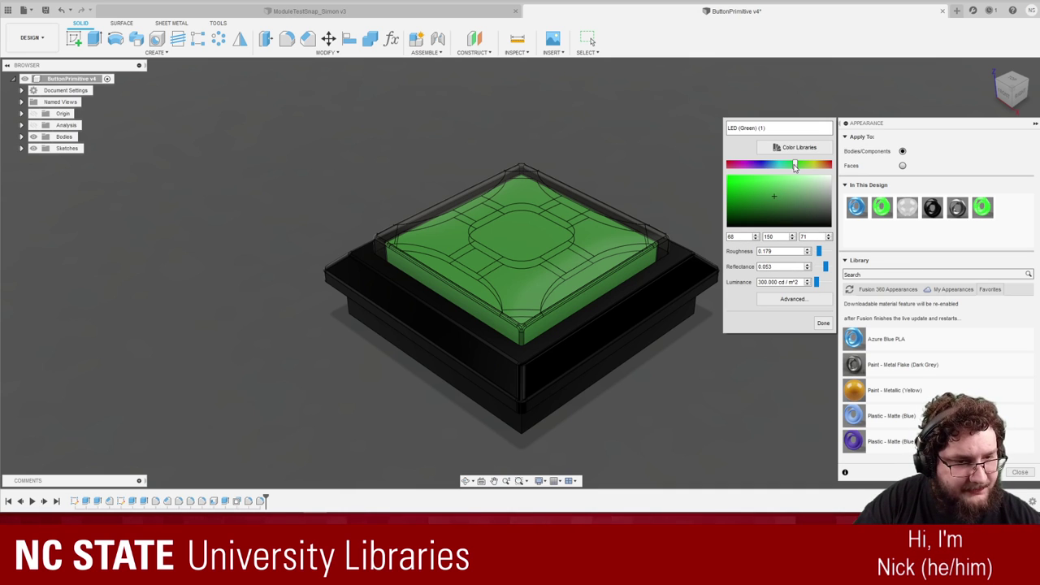
left_click_drag(799, 167, 766, 168)
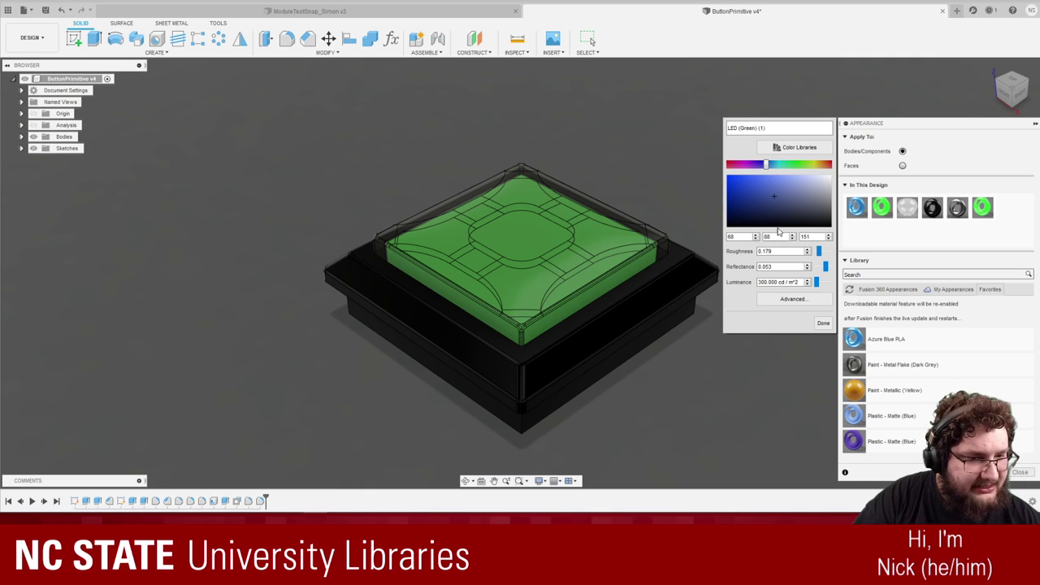
left_click(823, 322)
Set the emissivity filter color of the duplicated LED appearance to a saturated blue in its advanced material settings.
double_click(983, 207)
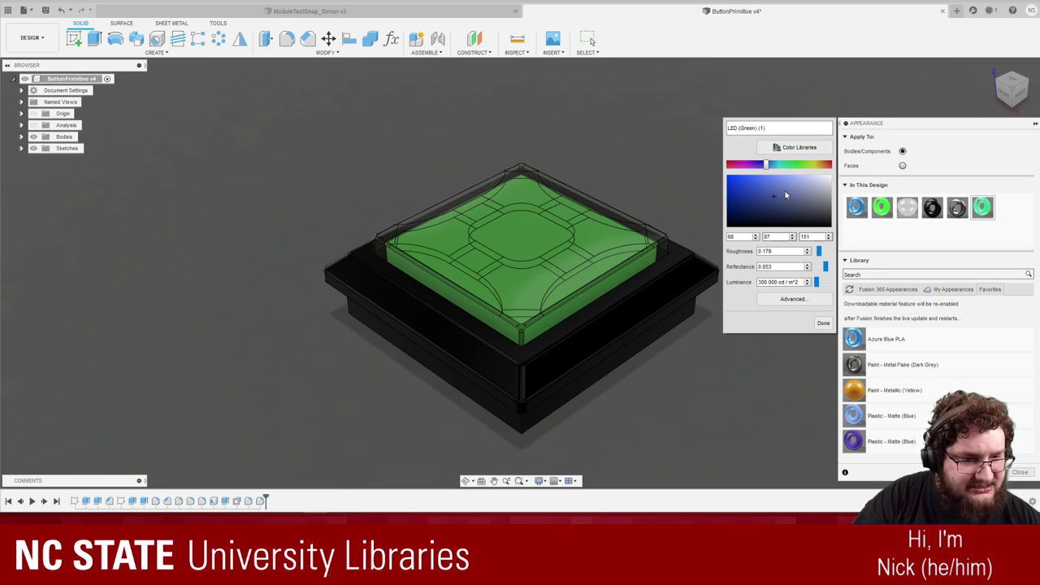
left_click(794, 300)
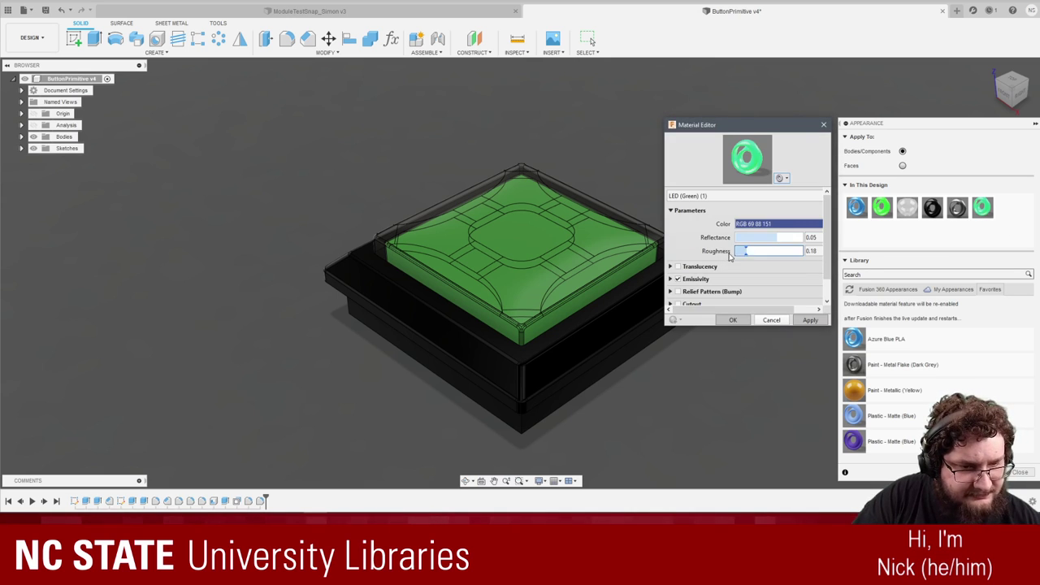
scroll(688, 253, "down", 1)
left_click(670, 255)
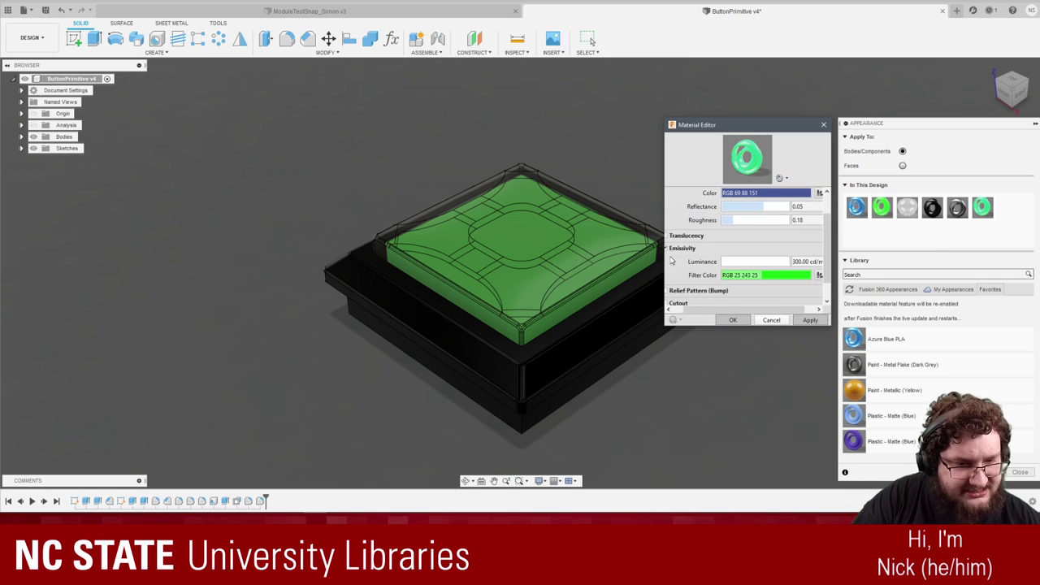
left_click(754, 275)
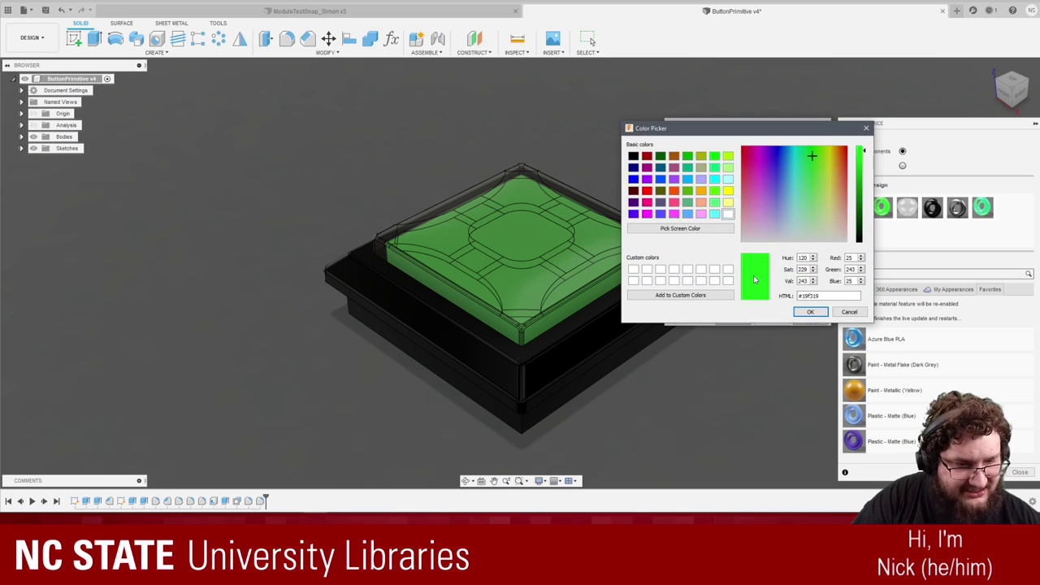
left_click(777, 157)
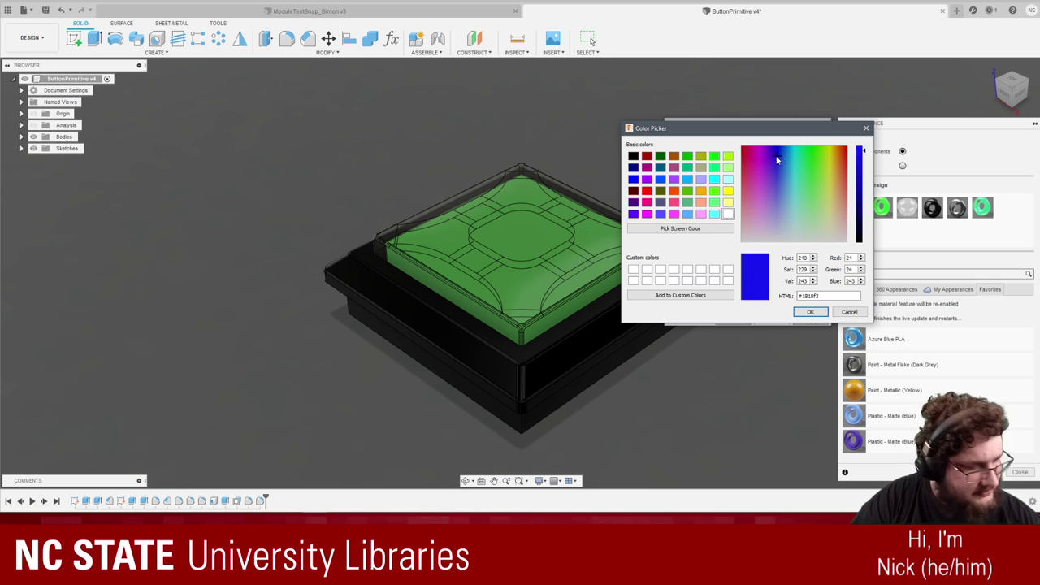
left_click(810, 313)
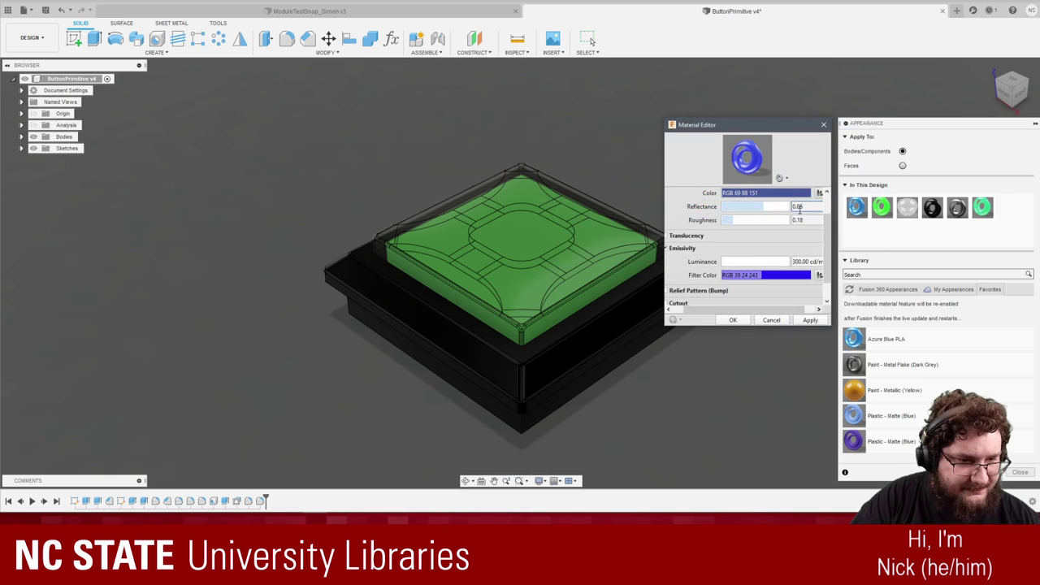
left_click(733, 320)
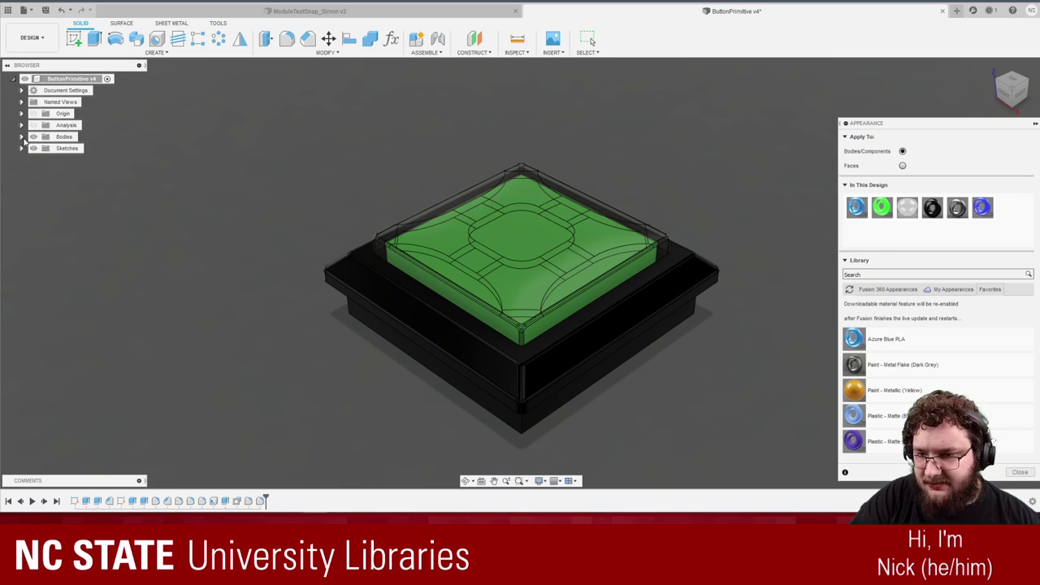
Apply the blue LED appearance to the body beneath the clear top, hiding Body2 temporarily to reach it.
left_click(21, 137)
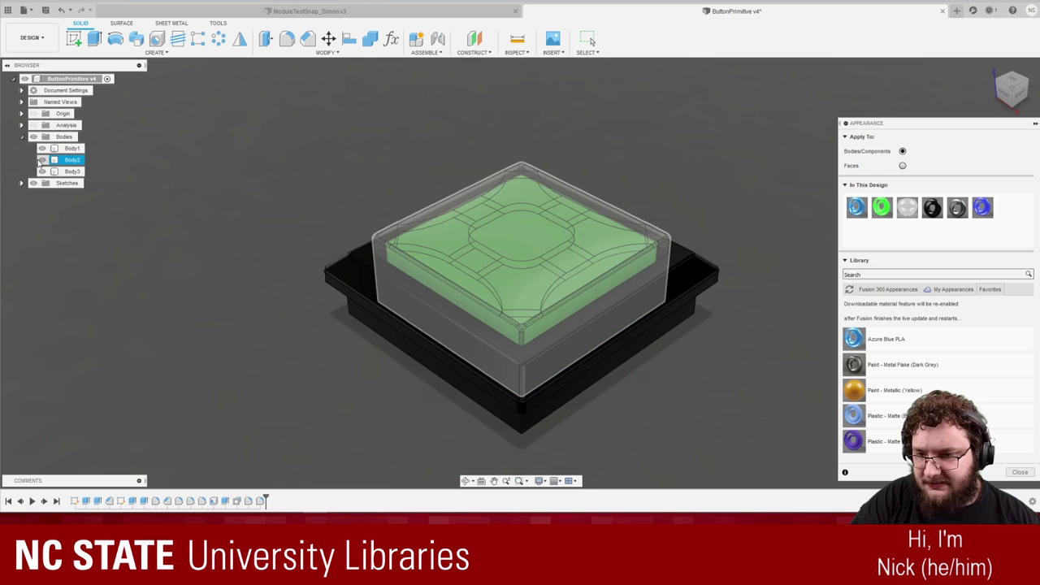
left_click(42, 159)
left_click_drag(983, 208, 497, 285)
left_click(42, 160)
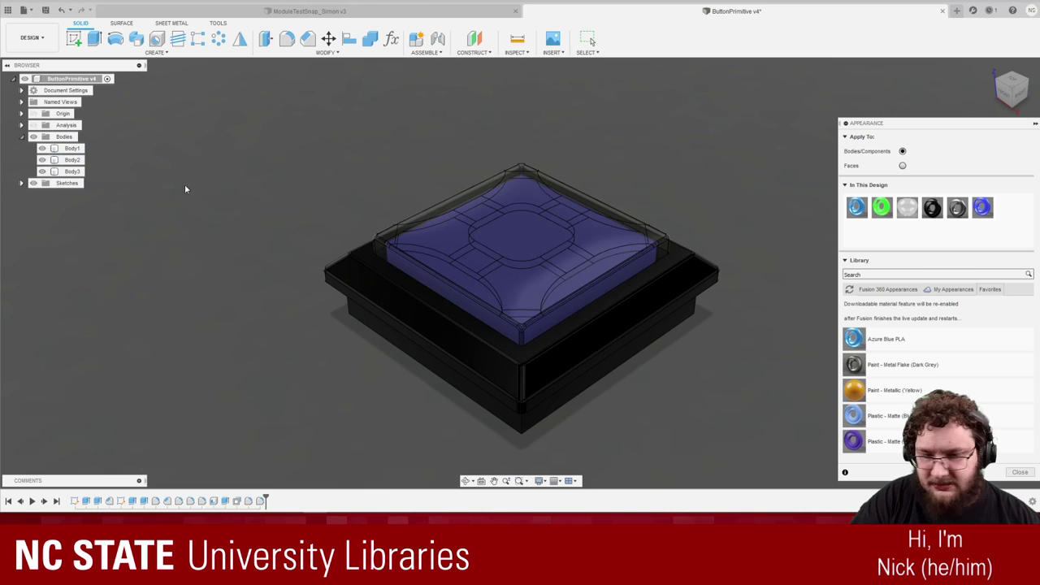
With Body2 hidden, lighten the blue LED appearance's base color to RGB 60, 143, 198, and show Body2 again.
left_click(43, 159)
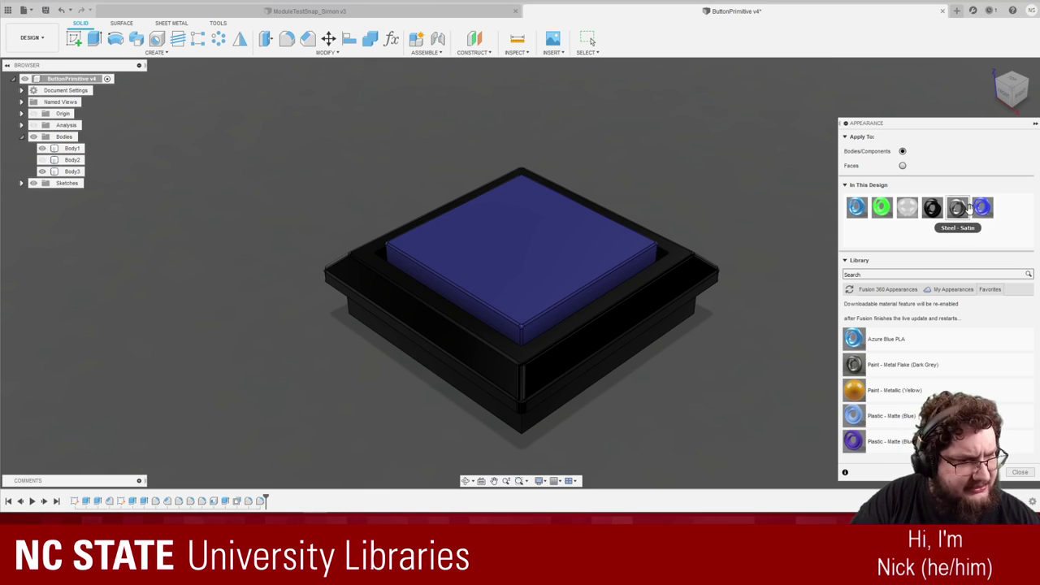
double_click(983, 208)
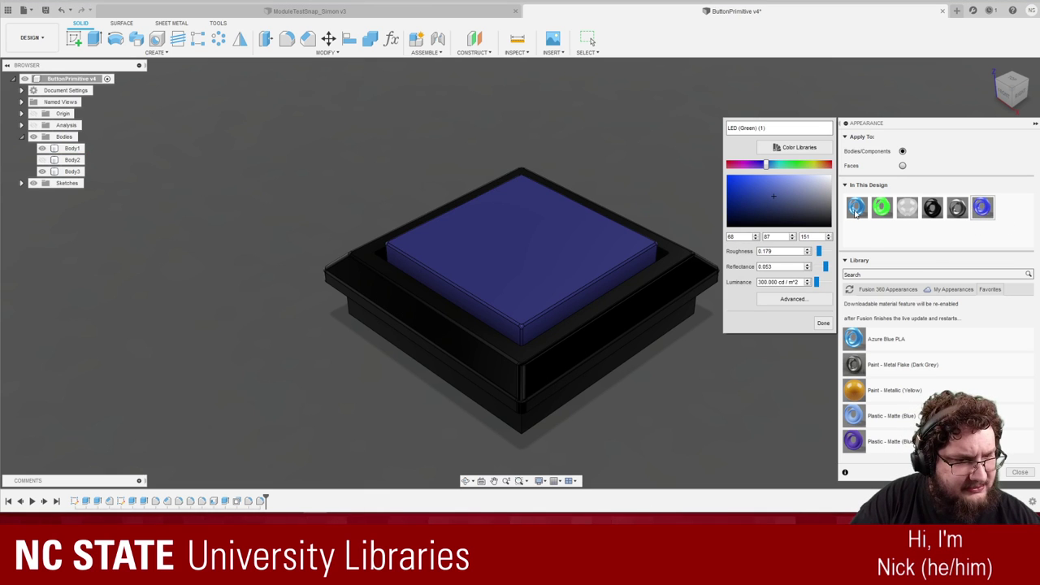
left_click(821, 323)
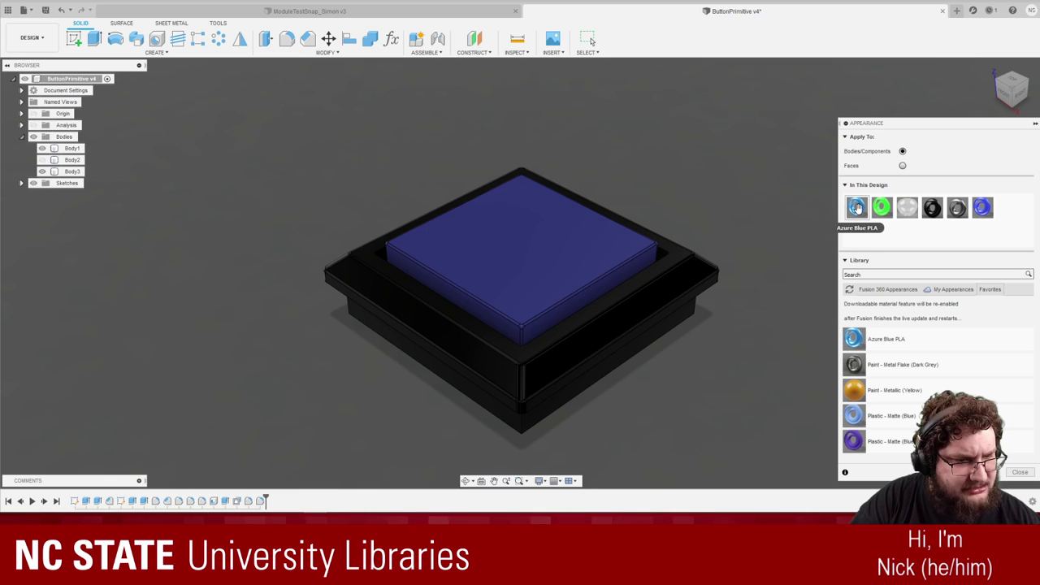
double_click(981, 209)
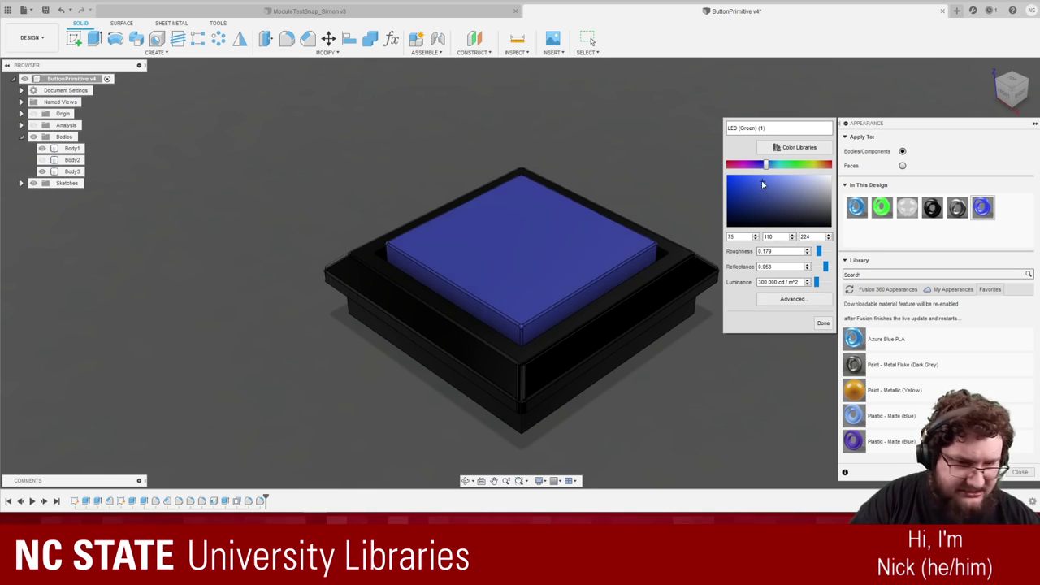
mouse_move(762, 181)
left_mouse_down()
mouse_move(778, 187)
mouse_move(773, 168)
mouse_move(759, 186)
mouse_move(773, 166)
left_mouse_up()
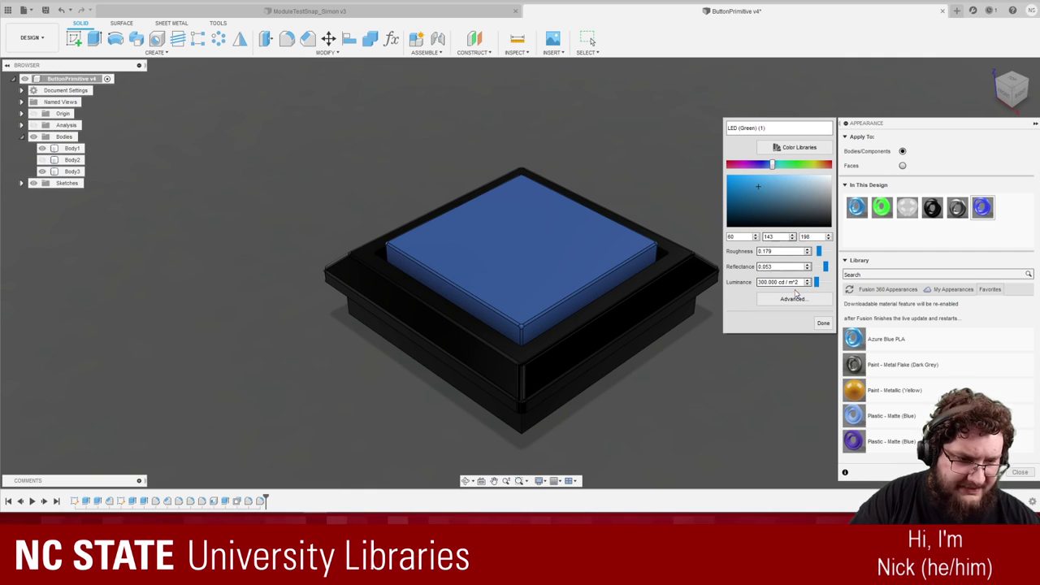
left_click(824, 323)
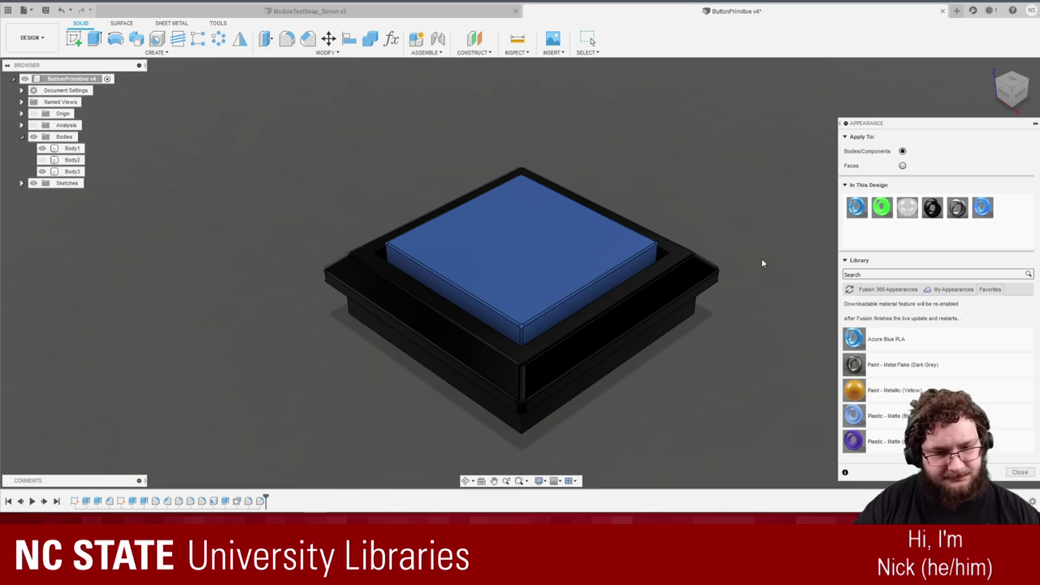
left_click(42, 160)
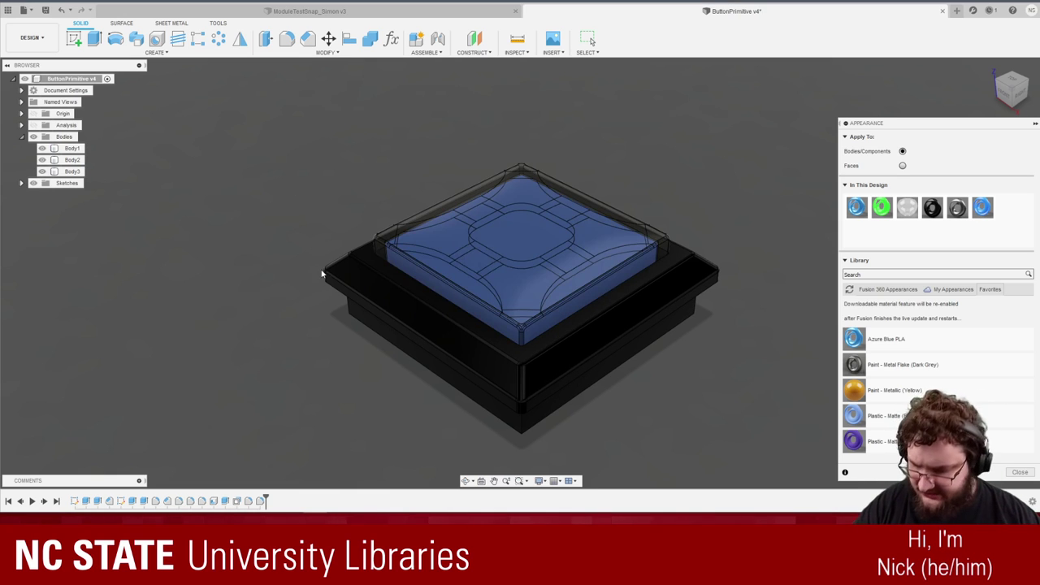
Save the blue ButtonPrimitive design, move it into the SimonSays folder of the KTaNE project, and close it.
key("ctrl+s")
left_click(393, 267)
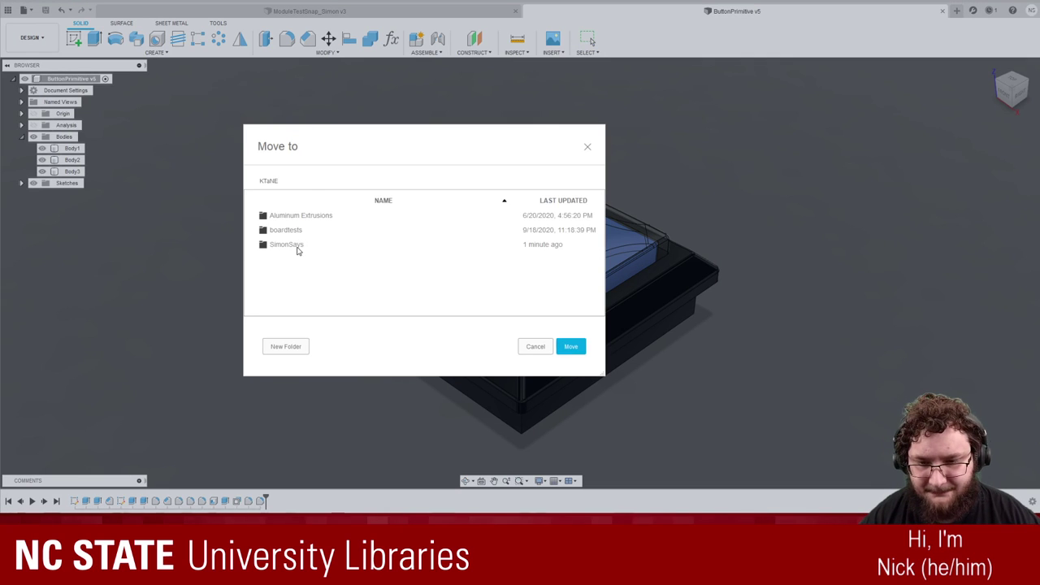
double_click(298, 246)
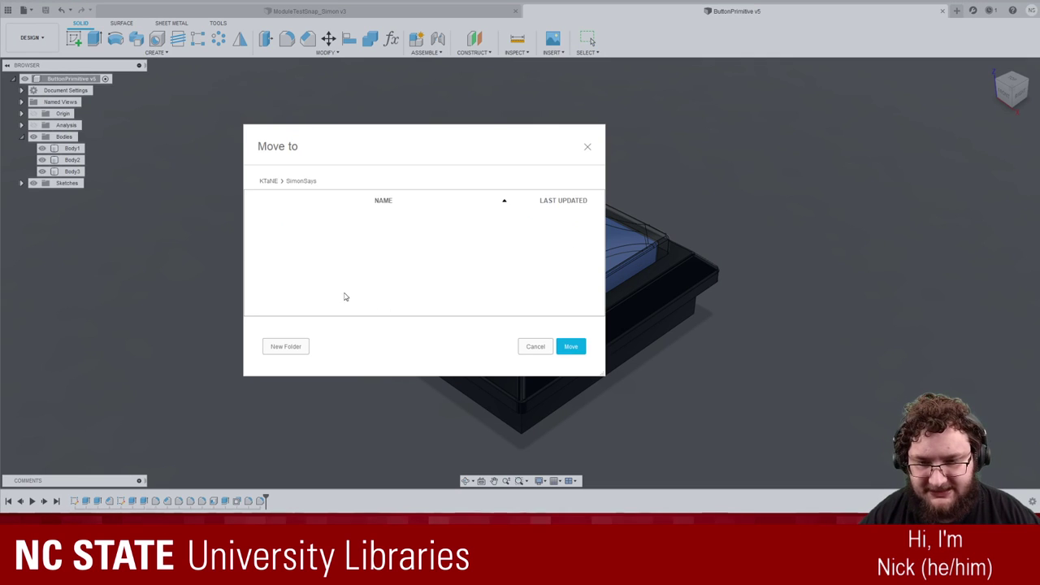
left_click(570, 347)
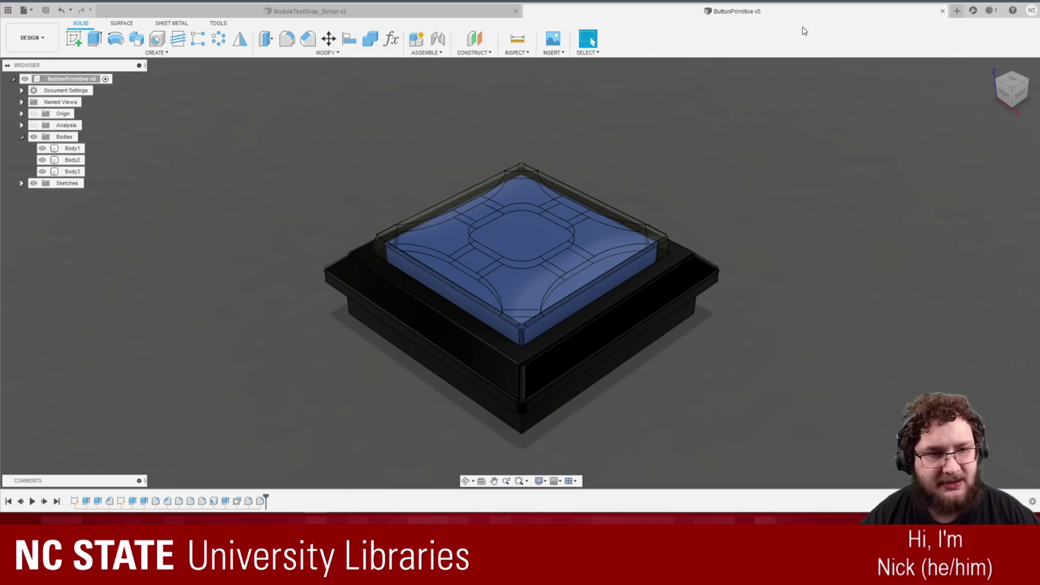
left_click(942, 10)
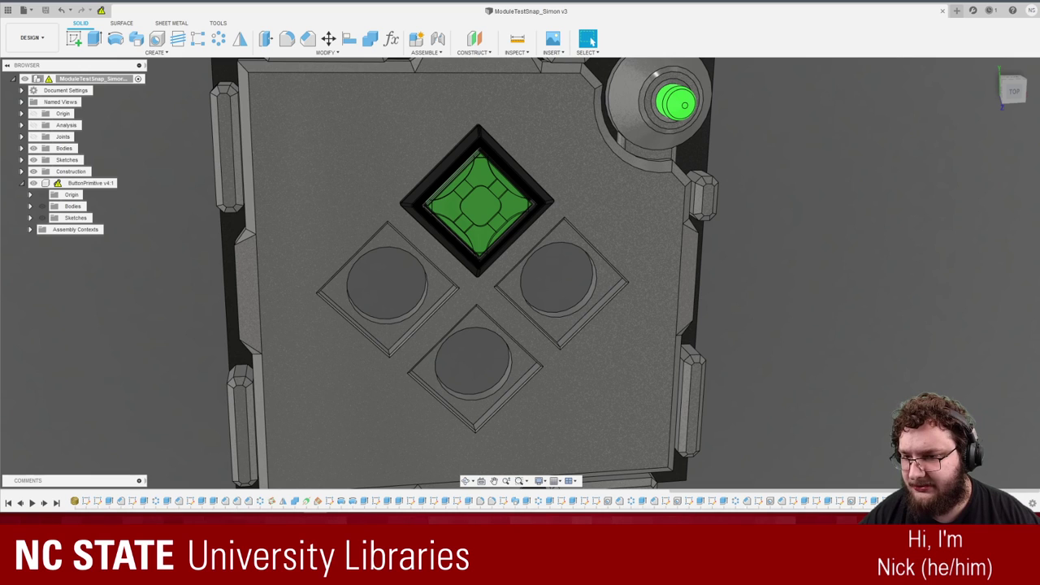
Copy the blue button design three times into KTaNE > SimonSays for the green, red and yellow variants.
left_click(330, 247)
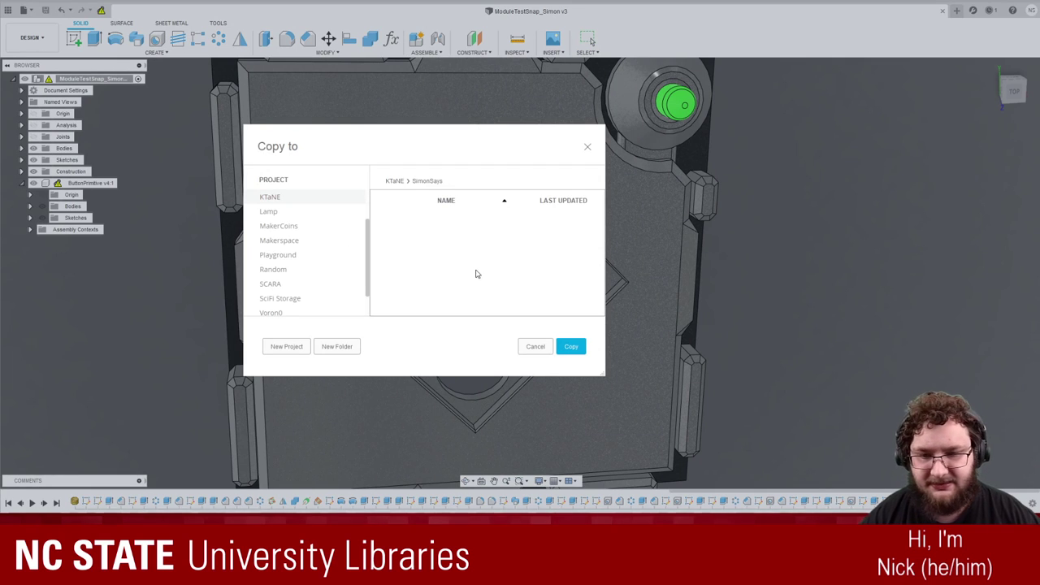
left_click(572, 347)
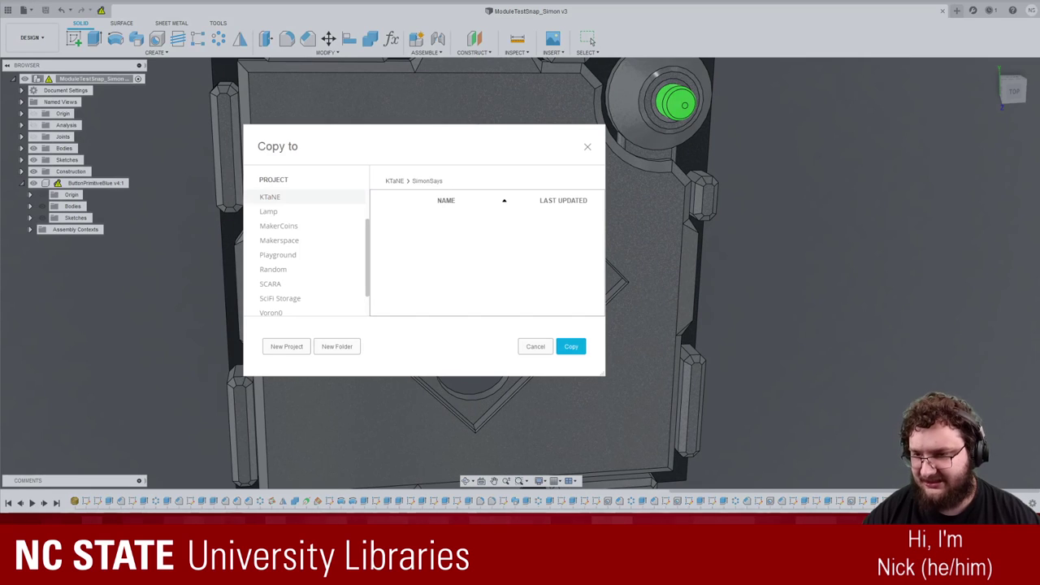
left_click(571, 347)
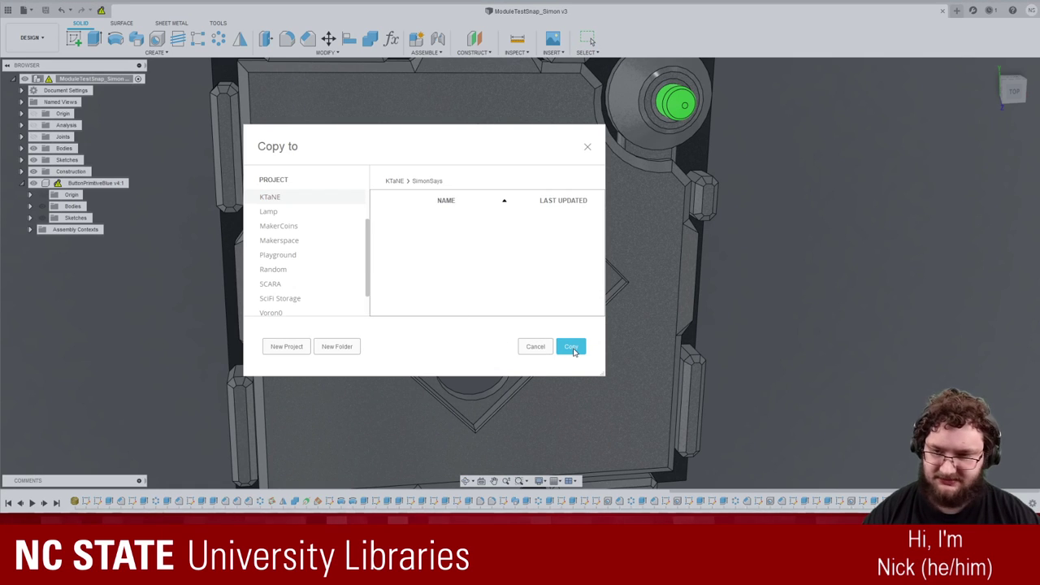
left_click(572, 347)
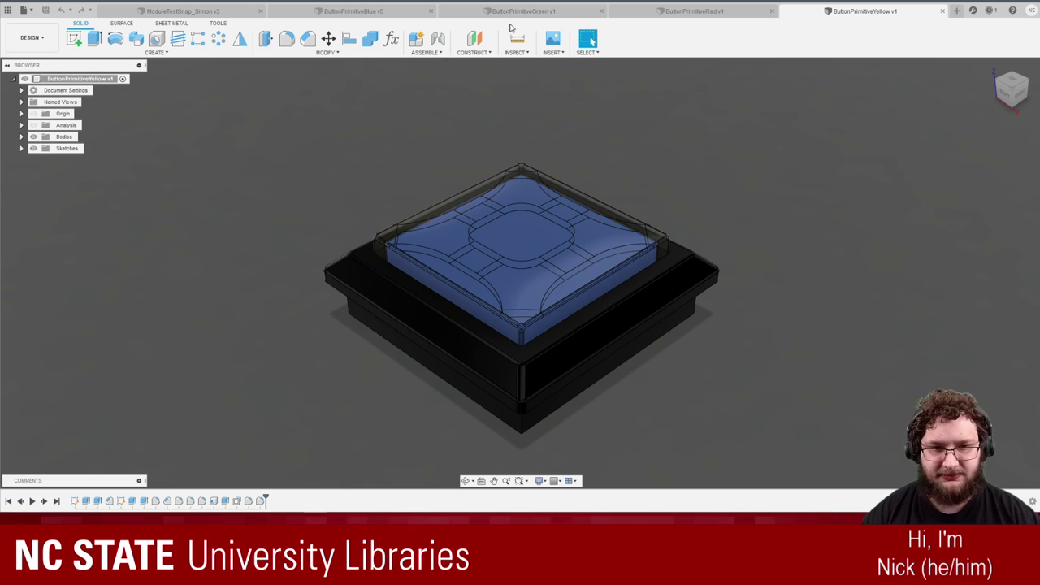
In the ButtonPrimitiveGreen design, hide Body2 and apply the LED (Green) appearance to Body3.
left_click(513, 11)
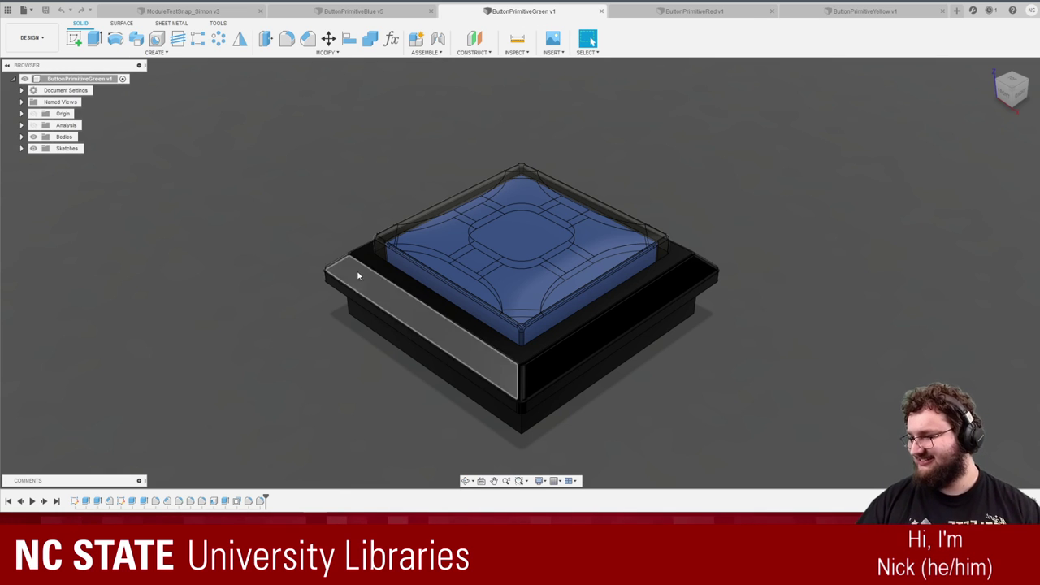
left_click(21, 137)
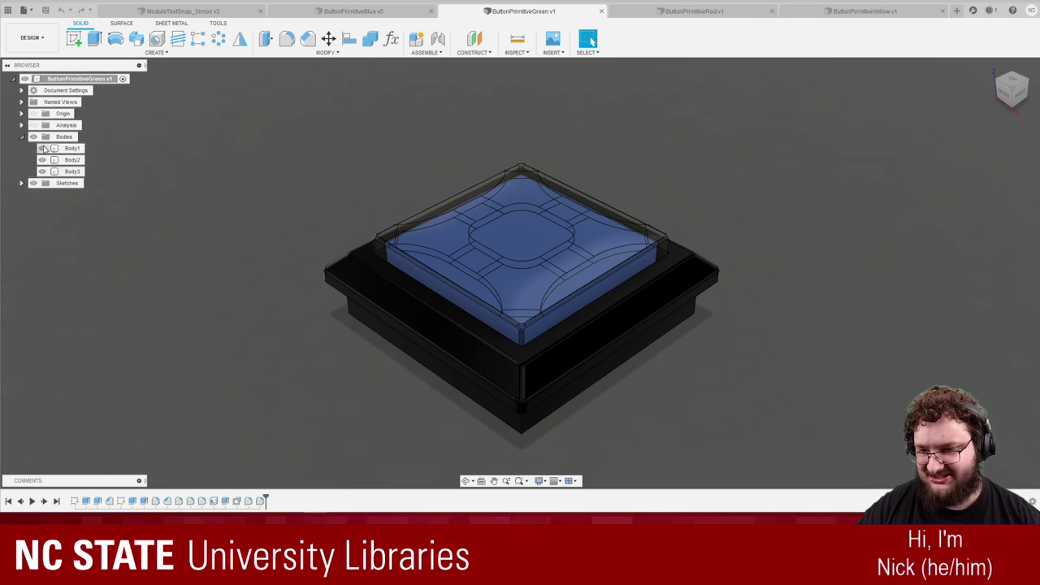
left_click(42, 149)
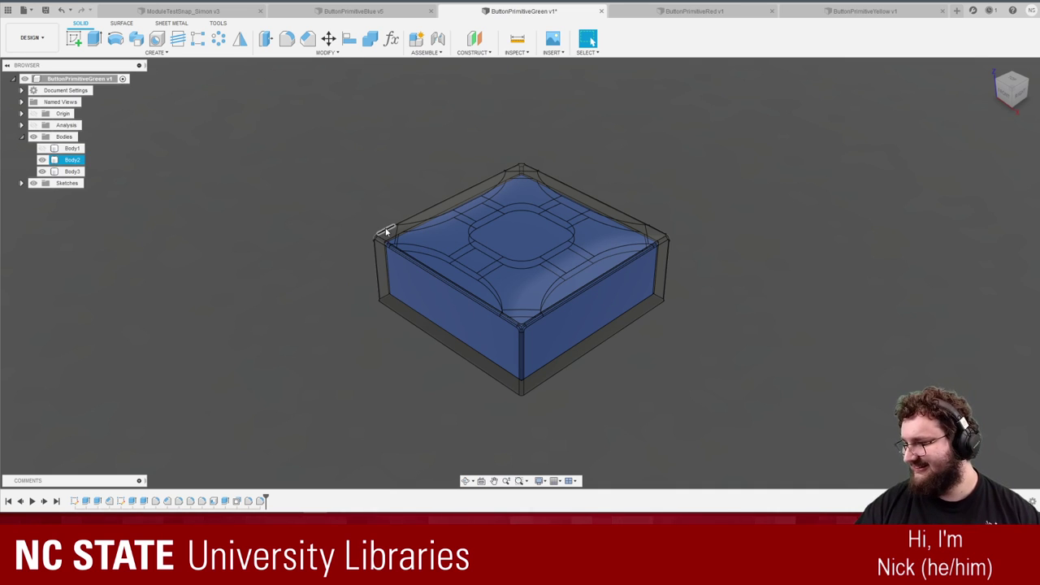
left_click(42, 148)
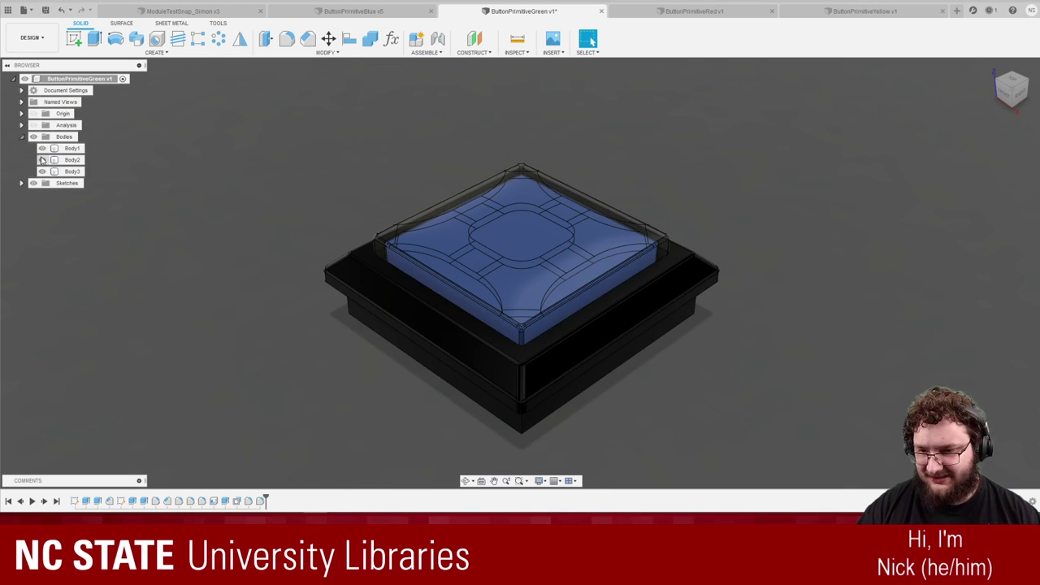
left_click(42, 160)
left_click(71, 172)
key("a")
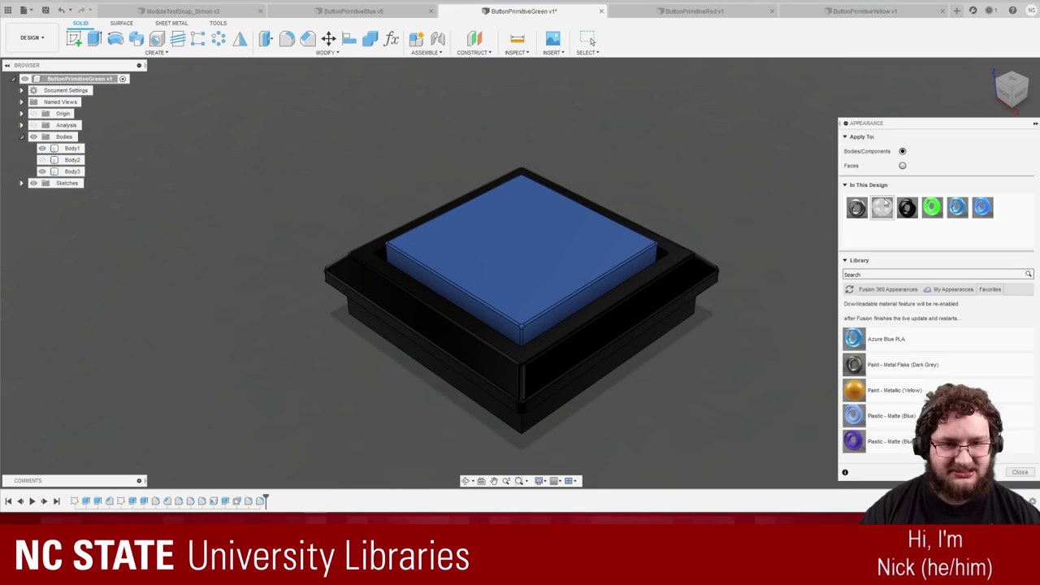
left_click_drag(932, 207, 577, 301)
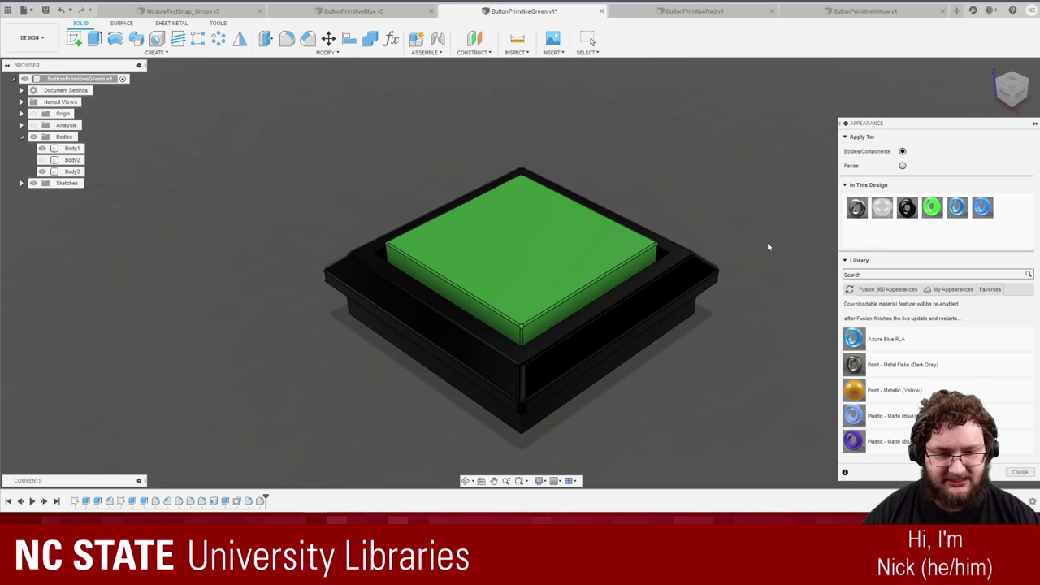
Show Body2 again in the green button design and save it with the version description User Saved.
key("ctrl+s")
left_click(424, 267)
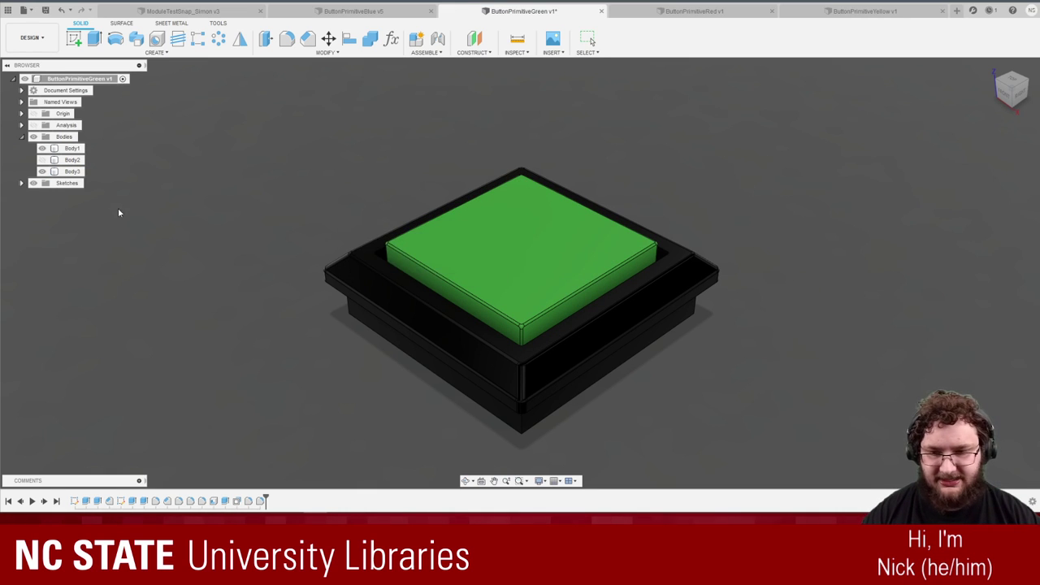
left_click(43, 161)
key("ctrl+s")
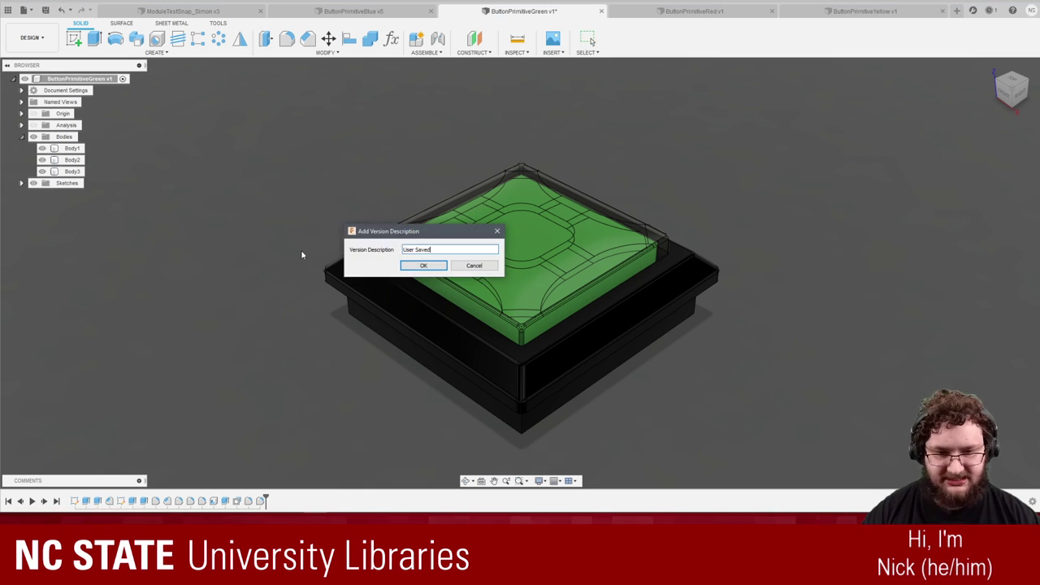
key("Return")
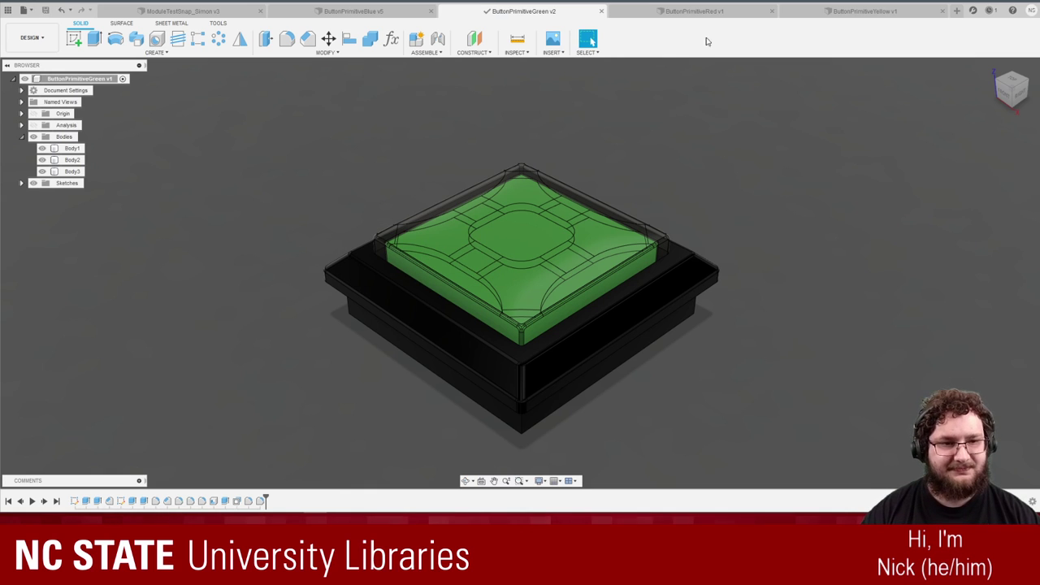
In the ButtonPrimitiveRed design, hide Body2 and duplicate the LED (Green) appearance.
left_click(695, 11)
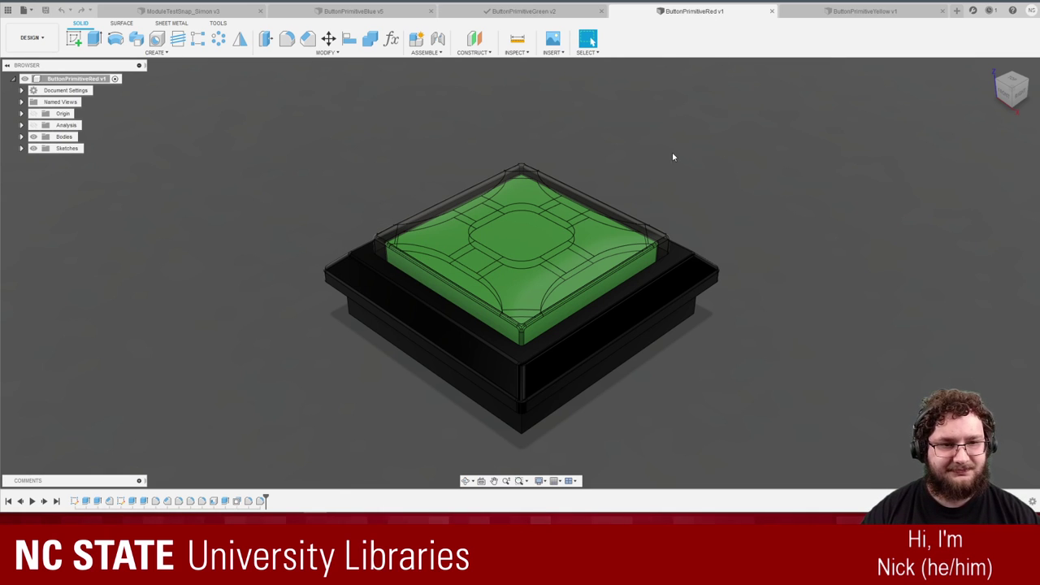
left_click(22, 136)
left_click(42, 160)
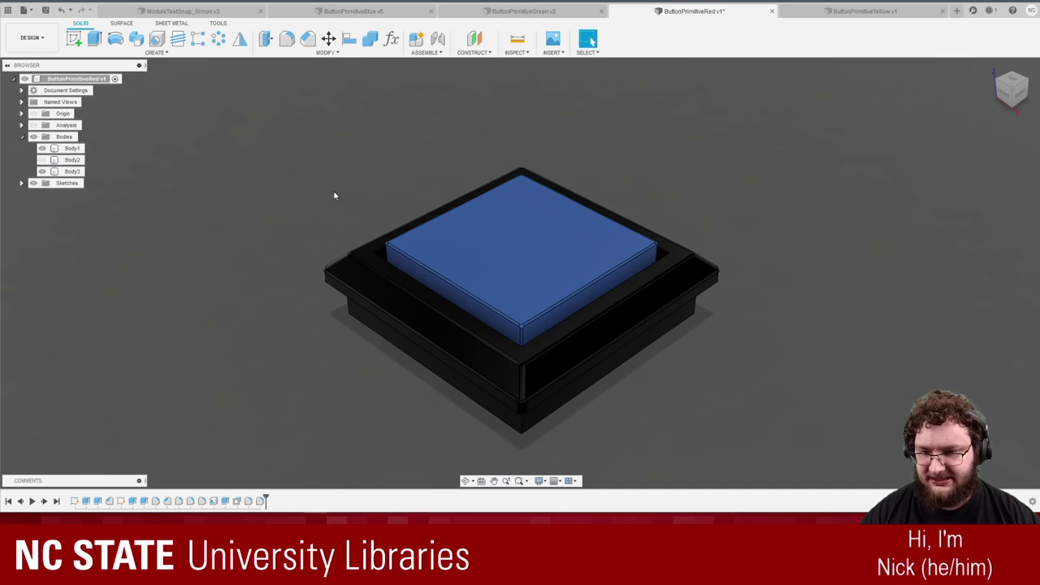
key("a")
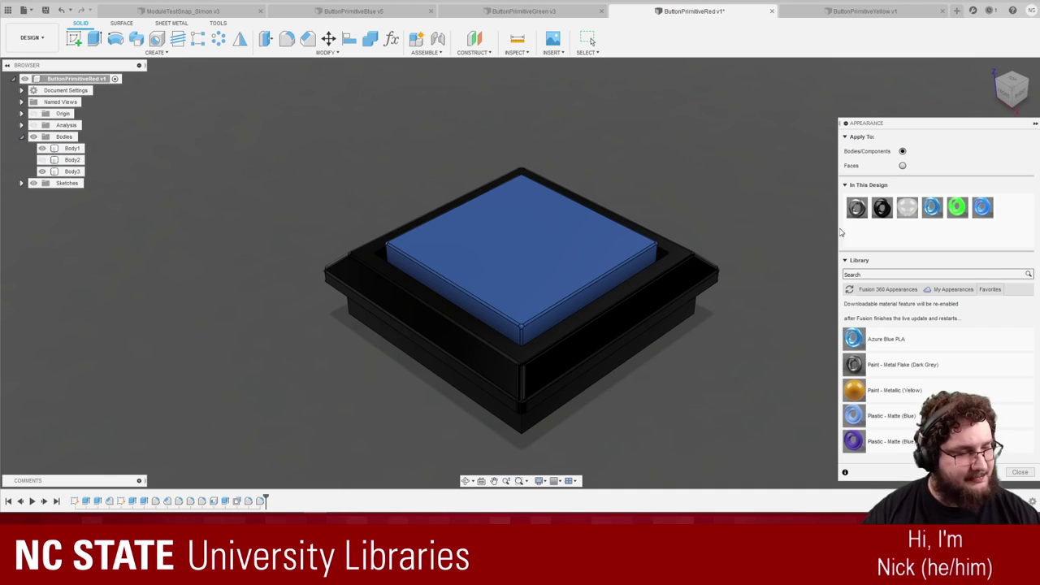
right_click(957, 209)
left_click(979, 236)
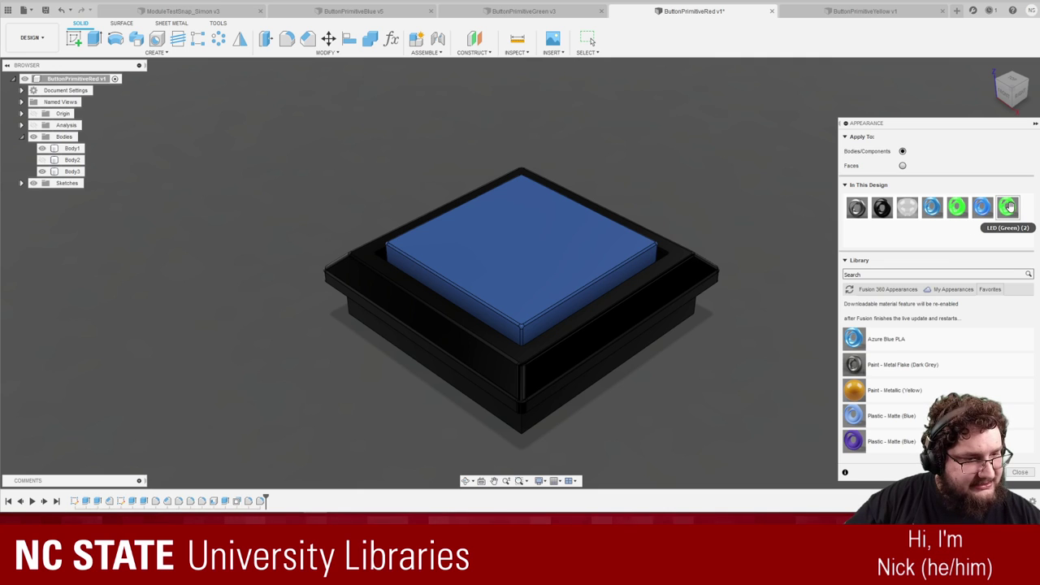
Set the duplicated LED appearance's base color to RGB 151, 69, 69 and its emissivity filter color to RGB 243, 24, 28.
double_click(1008, 209)
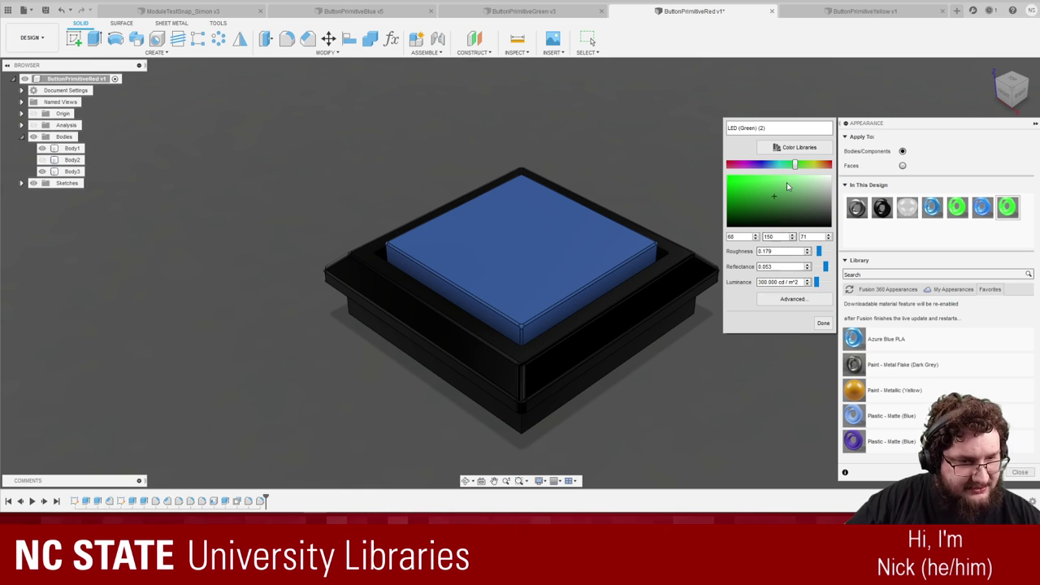
left_click_drag(795, 165, 829, 165)
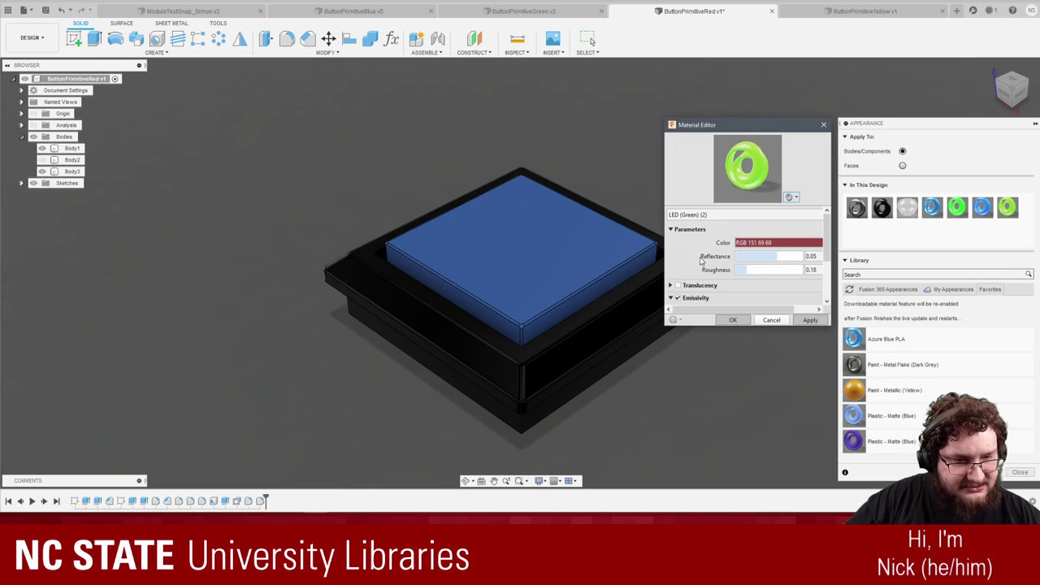
scroll(707, 256, "down", 4)
left_click(744, 252)
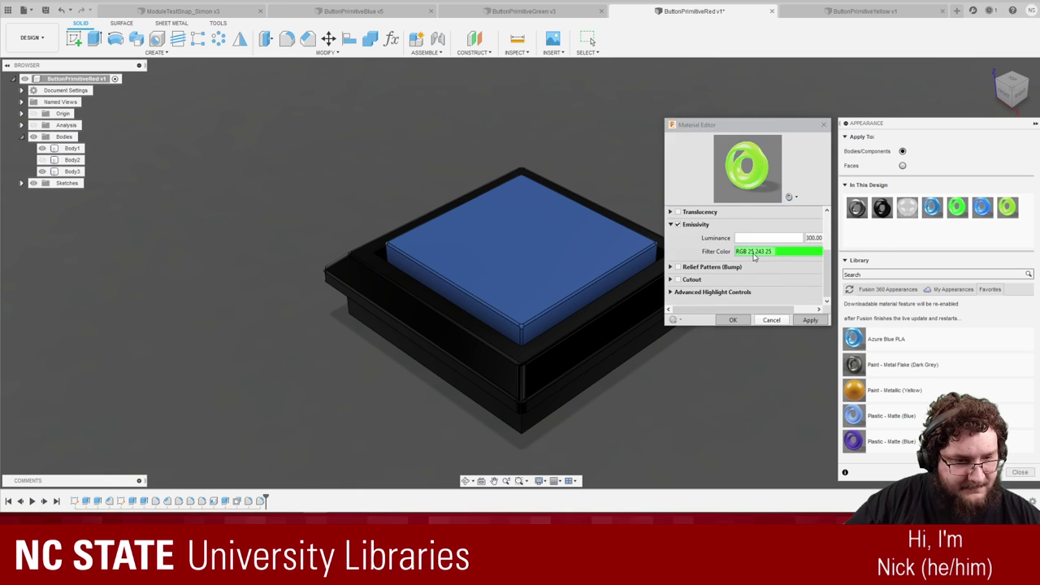
left_click_drag(752, 156, 730, 160)
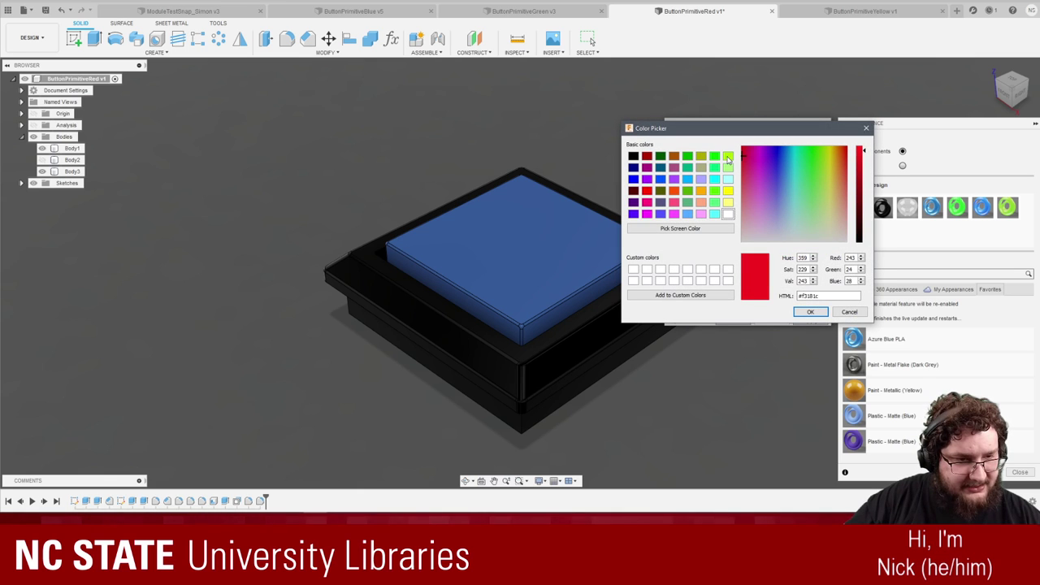
left_click(811, 312)
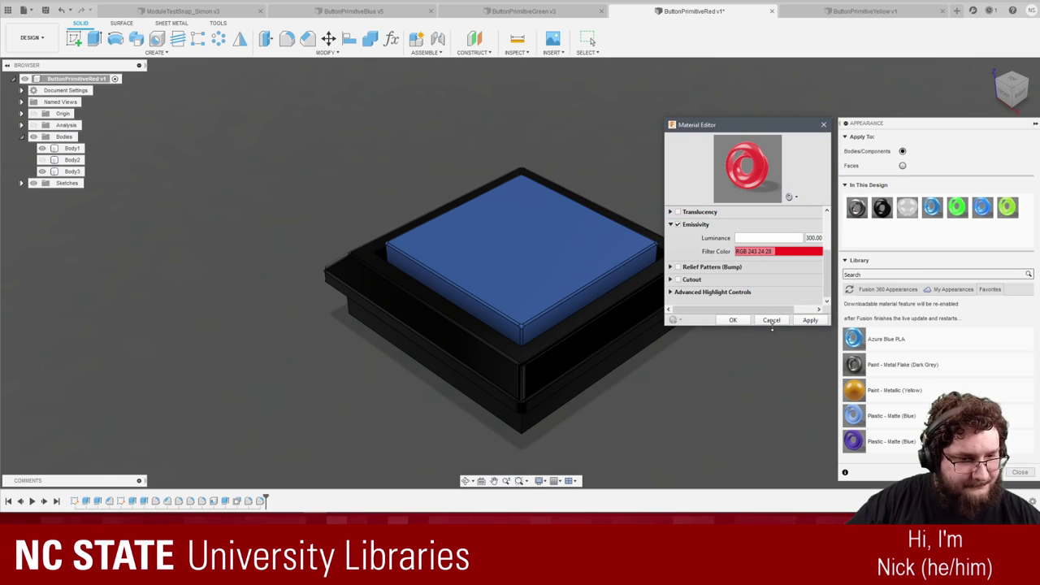
left_click(732, 319)
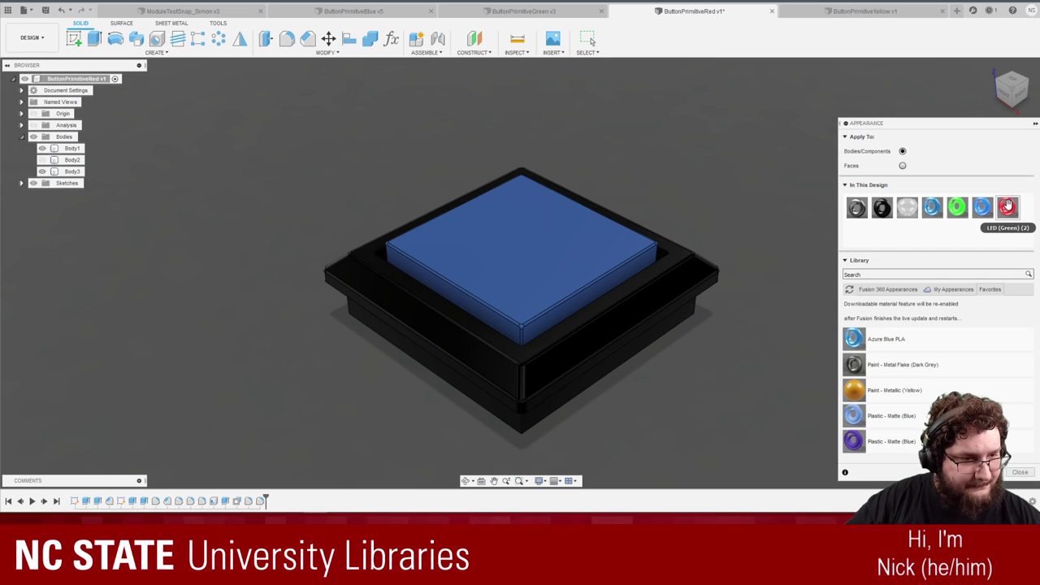
Apply the red LED appearance to Body3 and brighten its base color to RGB 233, 46, 46.
left_click_drag(1007, 208, 570, 248)
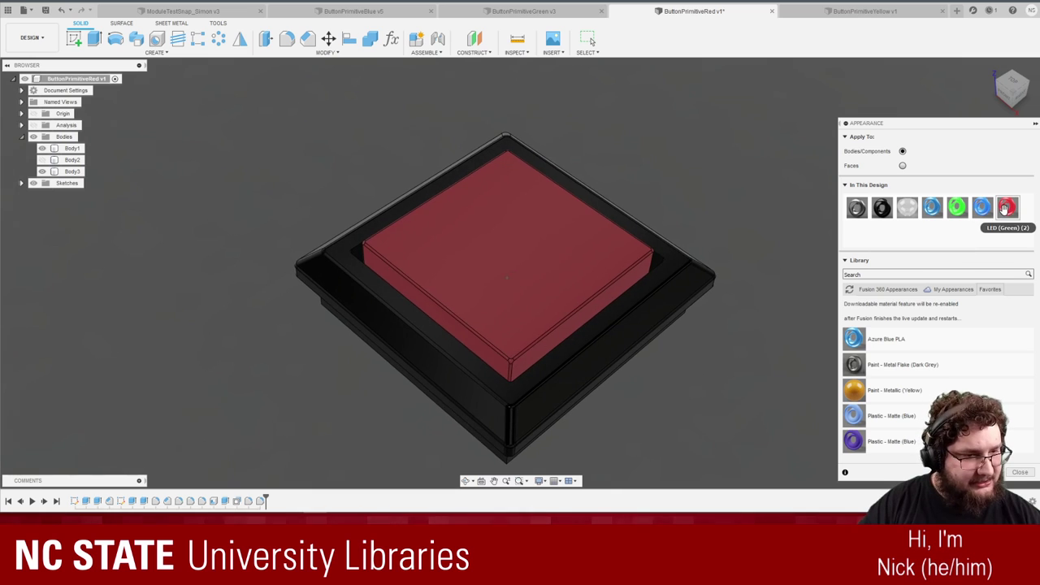
double_click(1007, 208)
left_click_drag(752, 203, 748, 182)
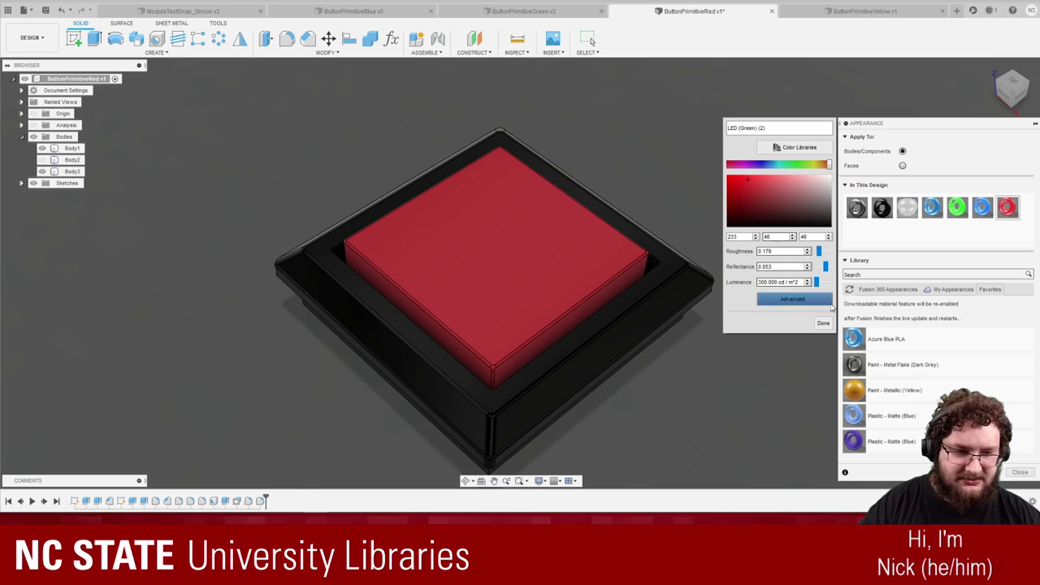
left_click(823, 323)
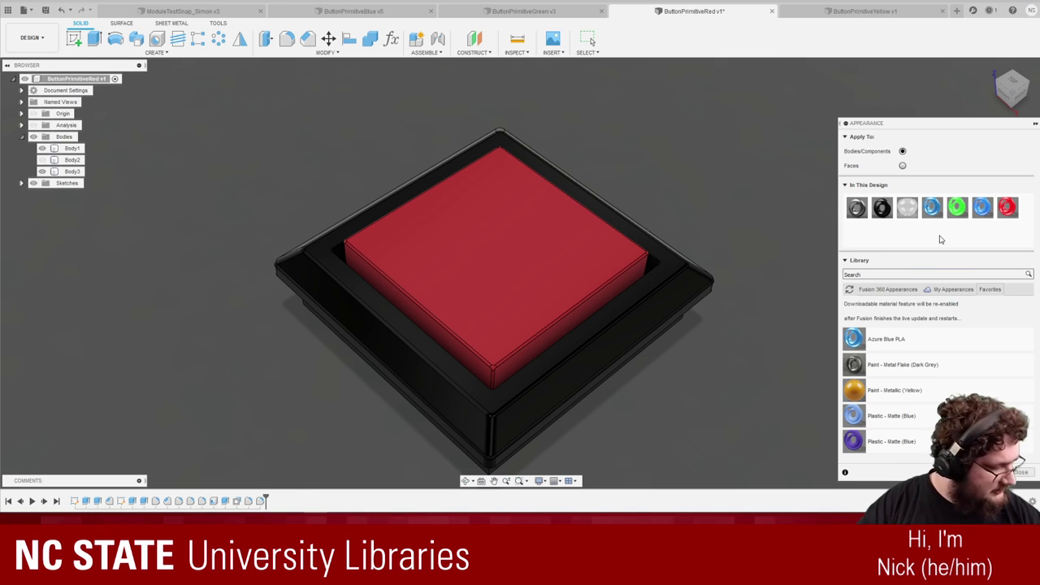
double_click(1007, 207)
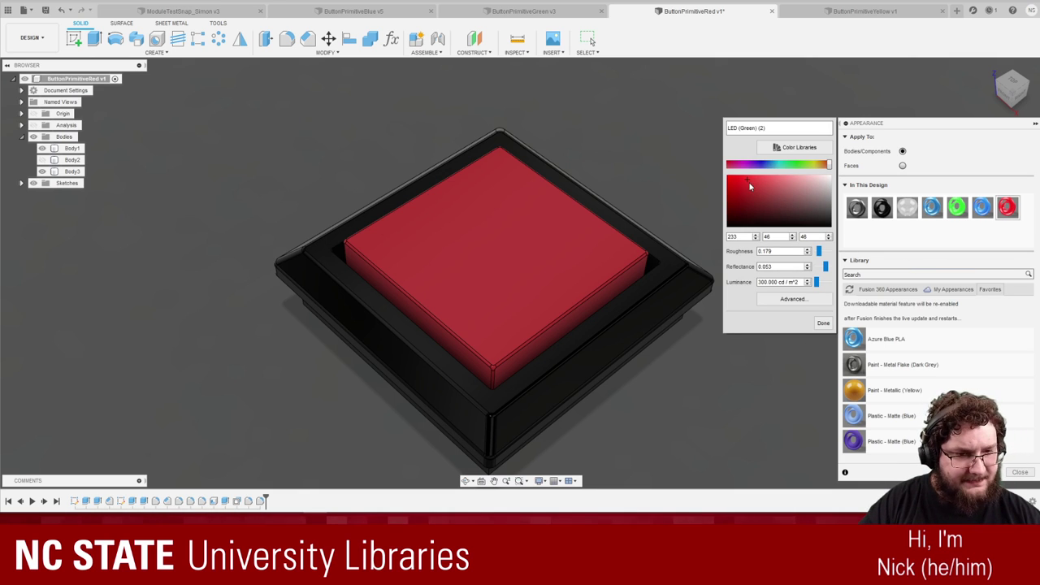
left_click(823, 323)
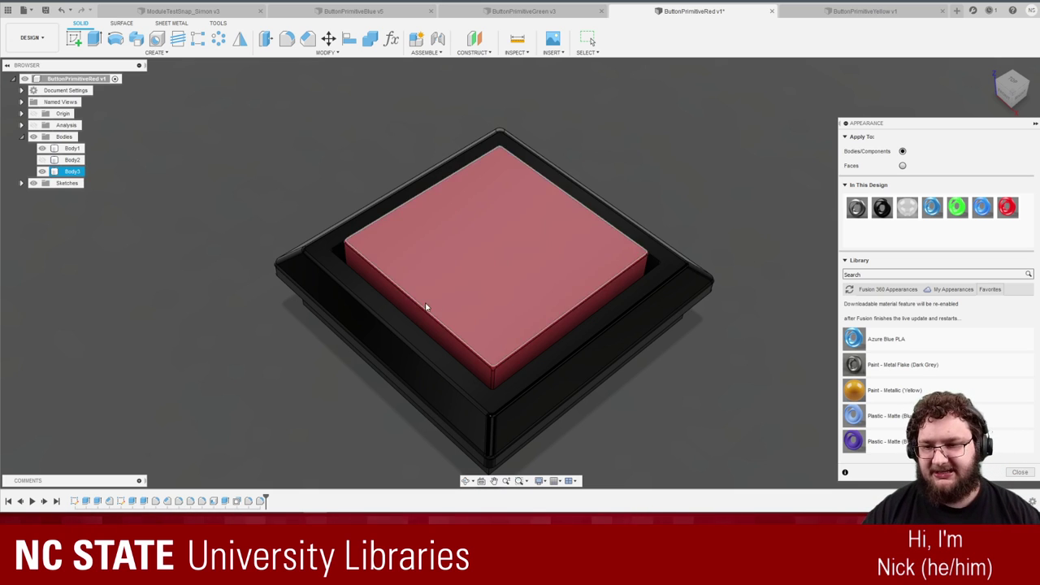
Show Body2 again in the red button design and save it with the version description User Saved.
left_click(45, 161)
left_click(44, 161)
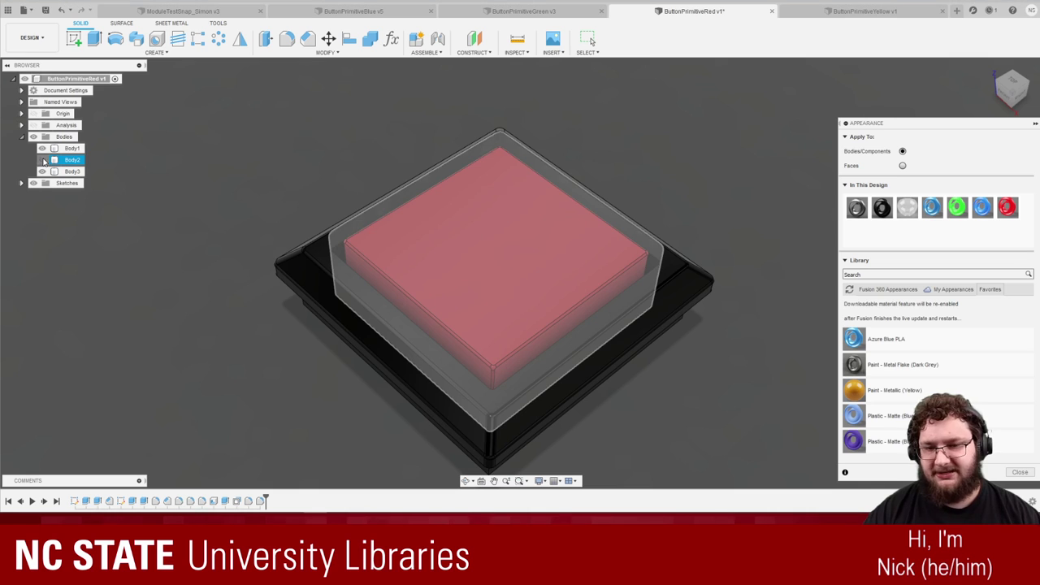
key("ctrl+s")
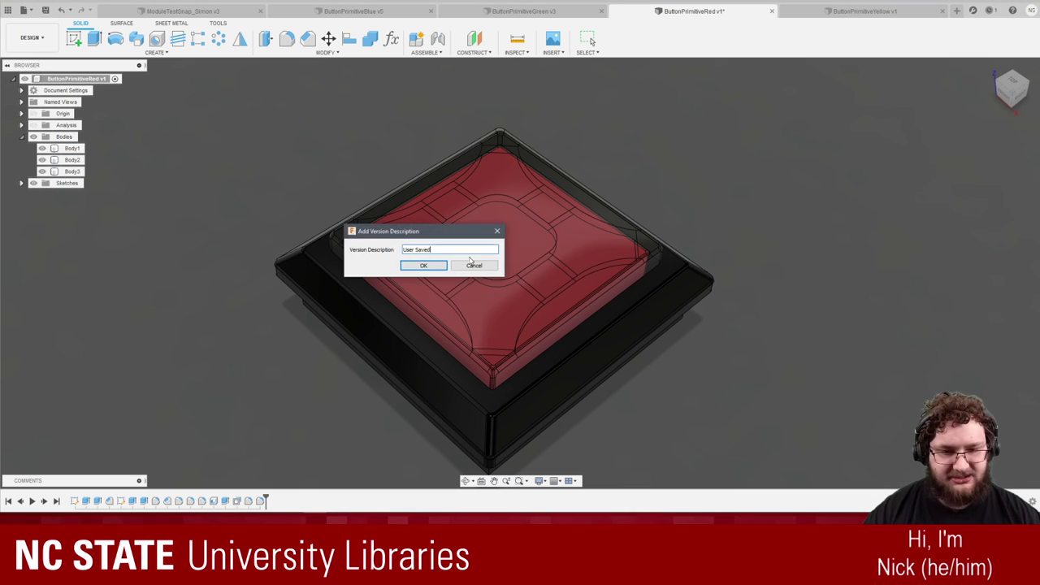
left_click(425, 268)
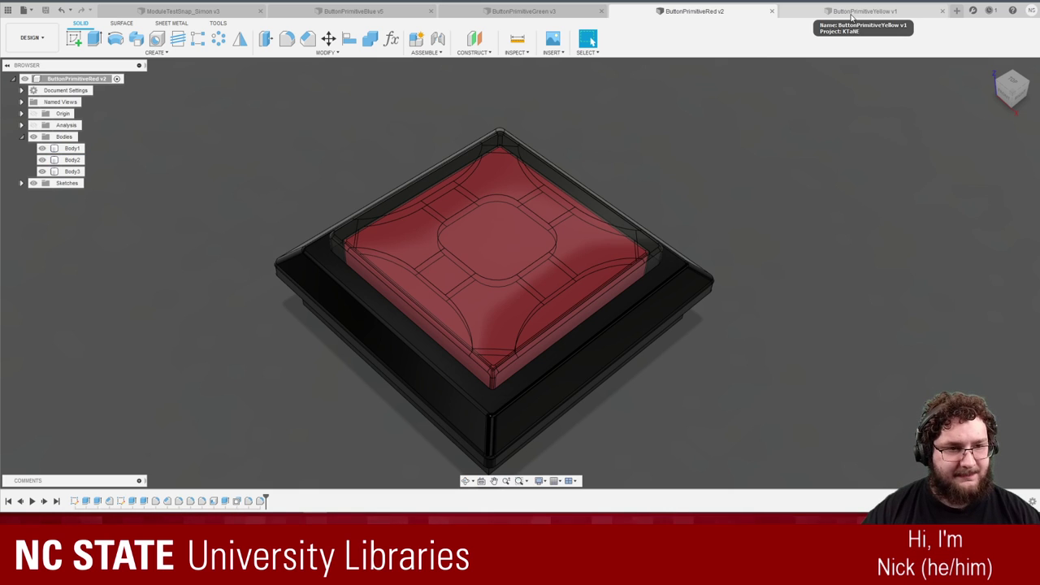
In the ButtonPrimitiveYellow design, hide Body2 and duplicate the LED (Green) appearance.
left_click(852, 11)
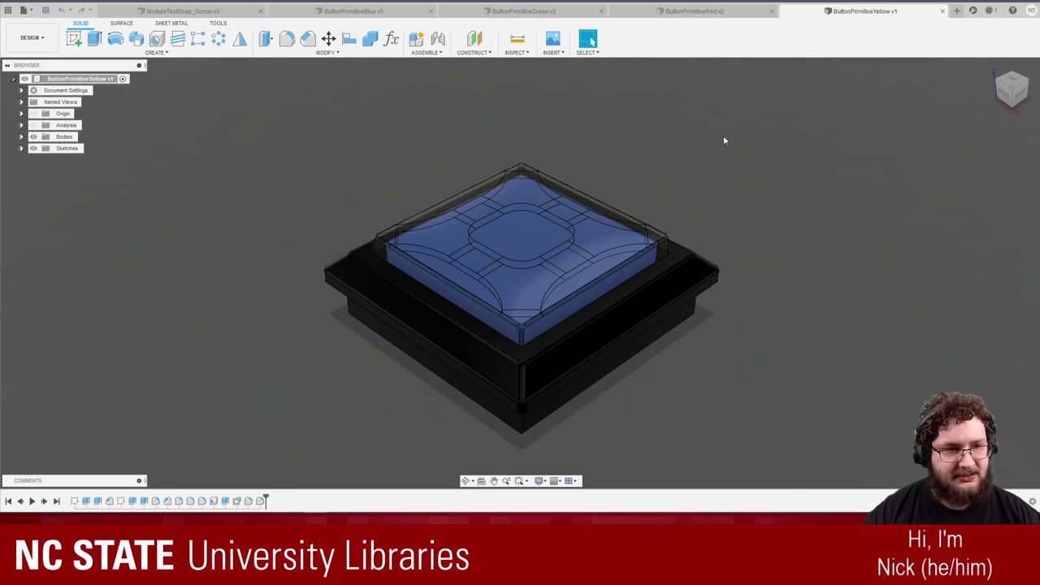
left_click(21, 137)
left_click(42, 159)
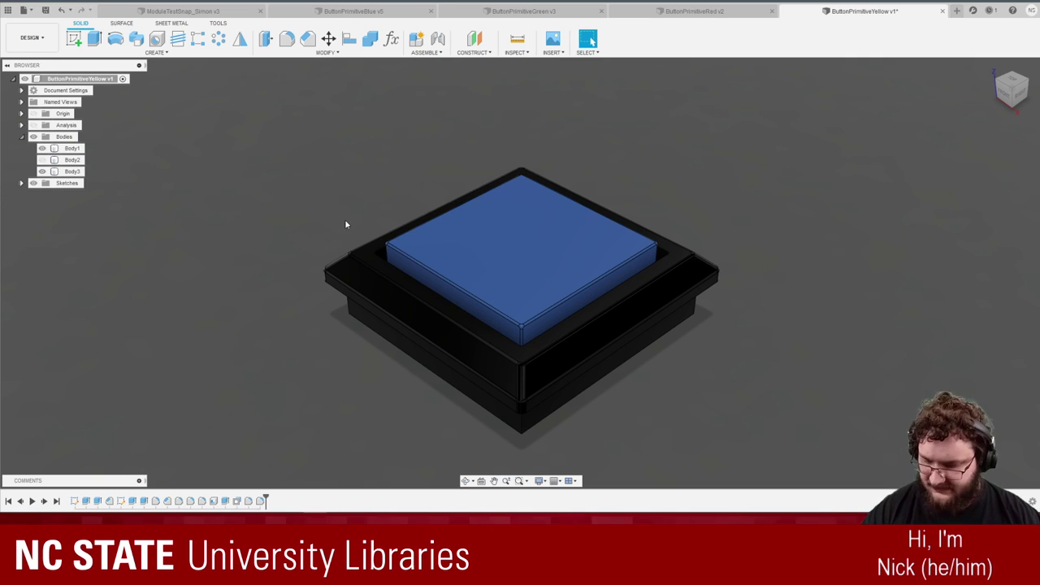
key("a")
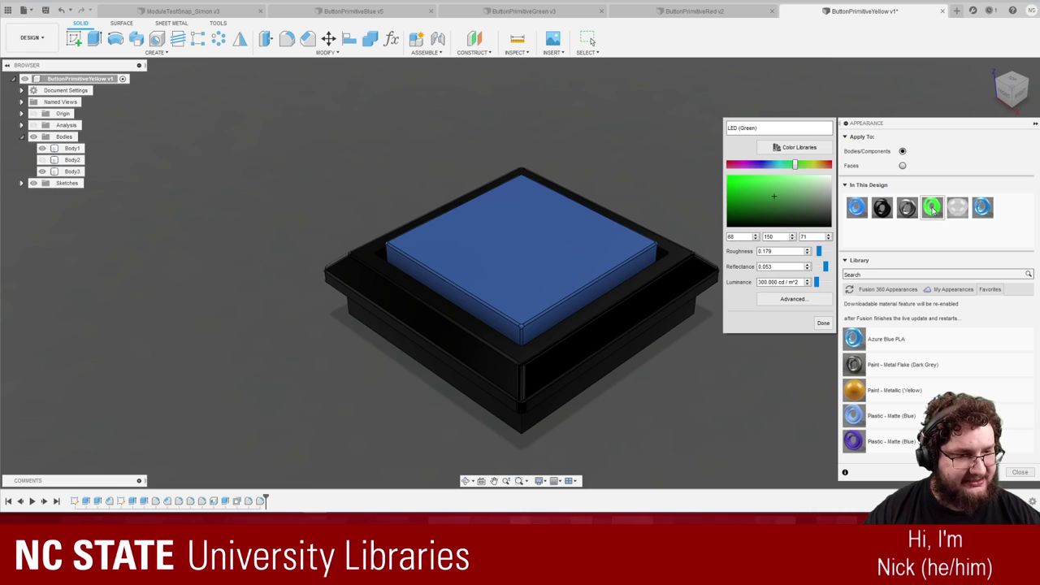
double_click(933, 207)
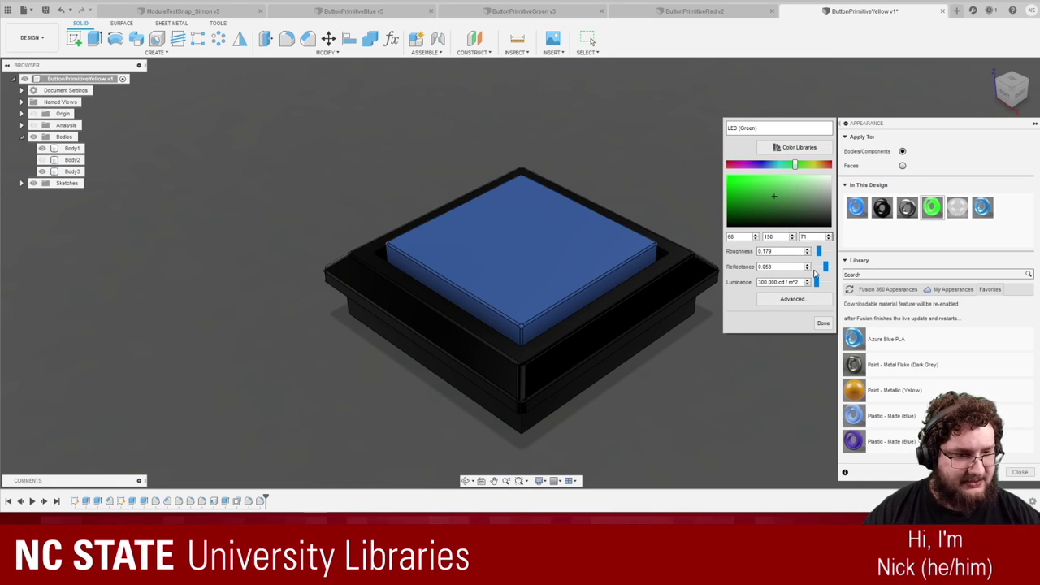
left_click(823, 326)
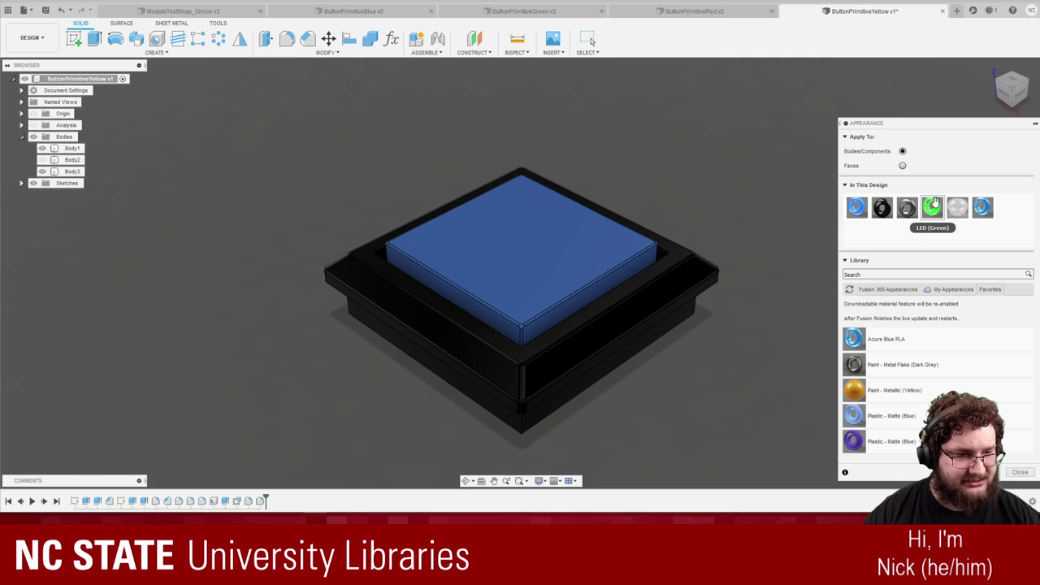
right_click(932, 208)
left_click(962, 220)
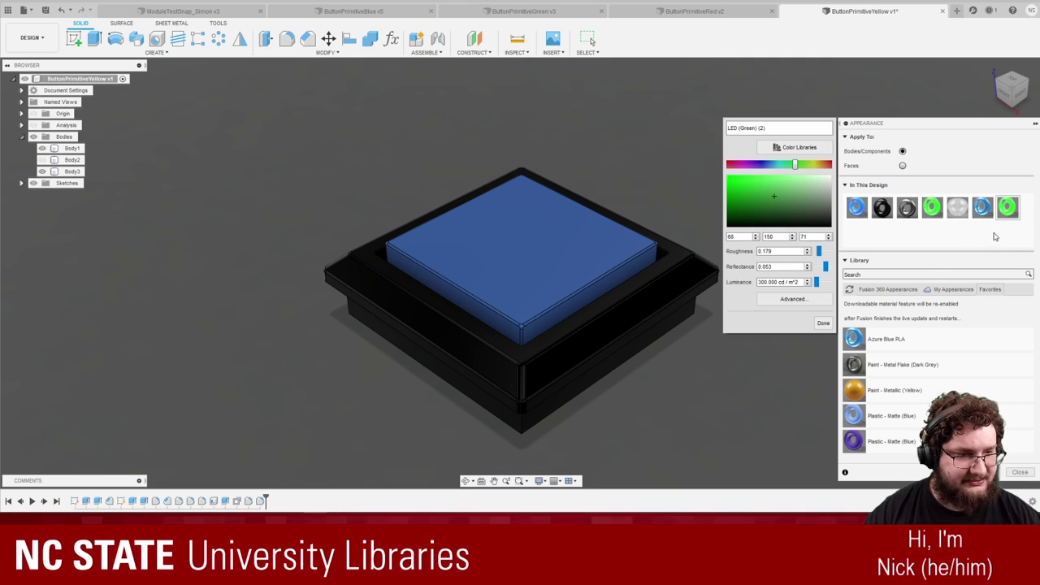
Set the duplicated LED appearance's base color to RGB 205, 197, 37 and its emissivity filter color to RGB 233, 236, 29.
left_click_drag(802, 164, 814, 168)
left_click(763, 189)
mouse_move(762, 189)
left_mouse_down()
mouse_move(731, 188)
mouse_move(745, 184)
left_mouse_up()
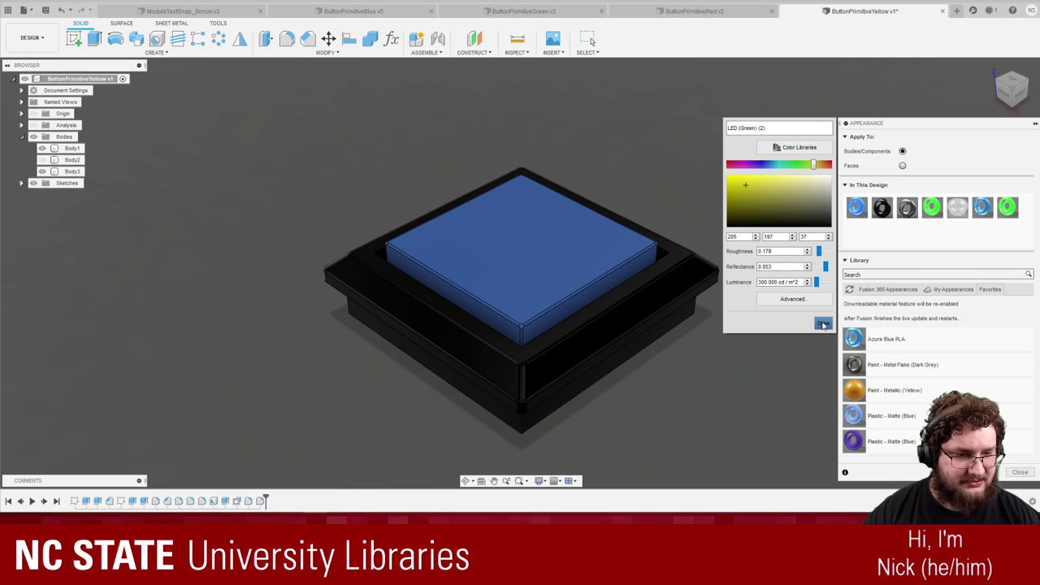
left_click(793, 299)
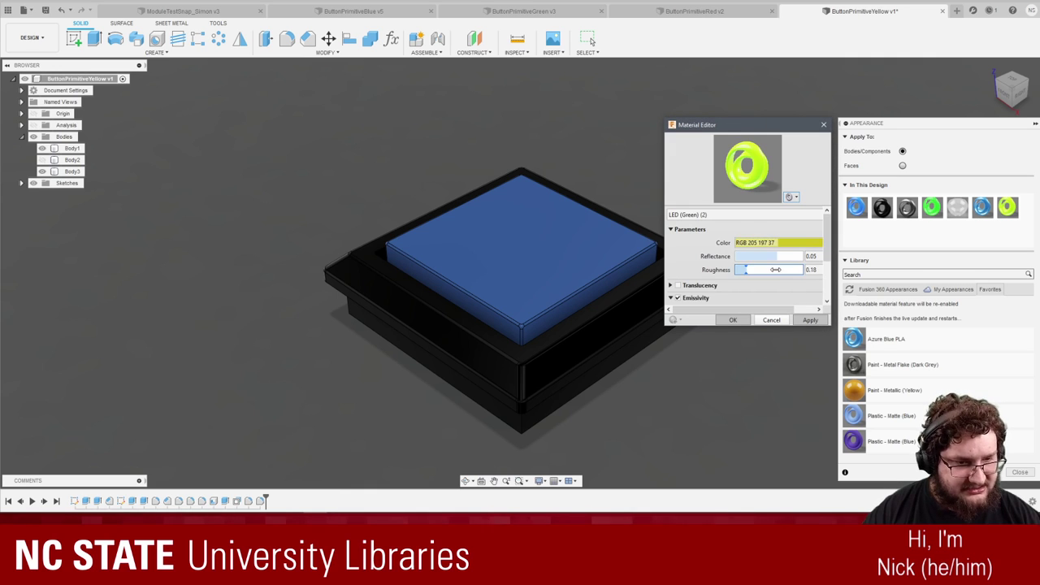
scroll(725, 255, "down", 3)
left_click(758, 267)
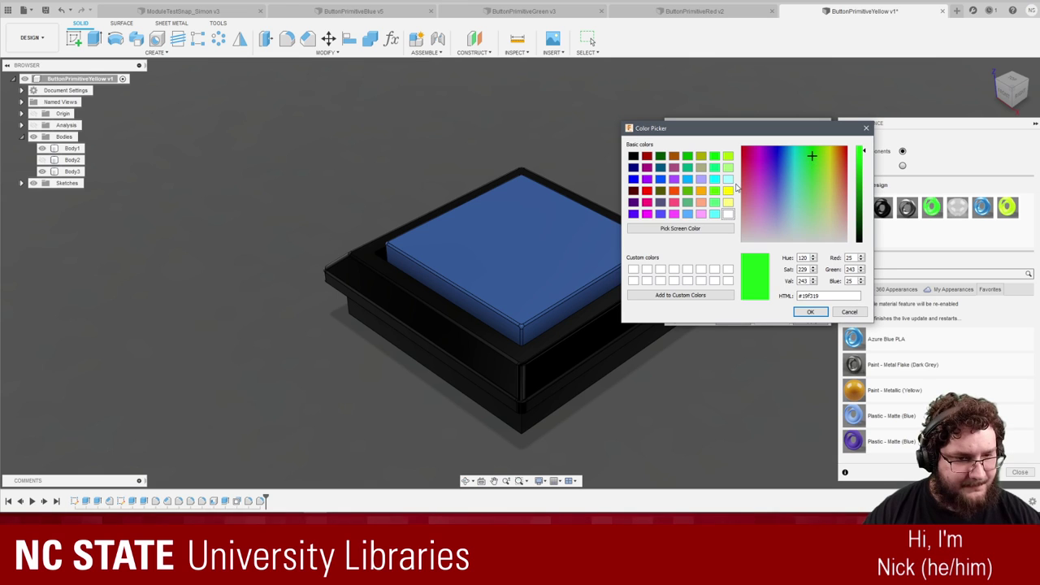
left_click(729, 194)
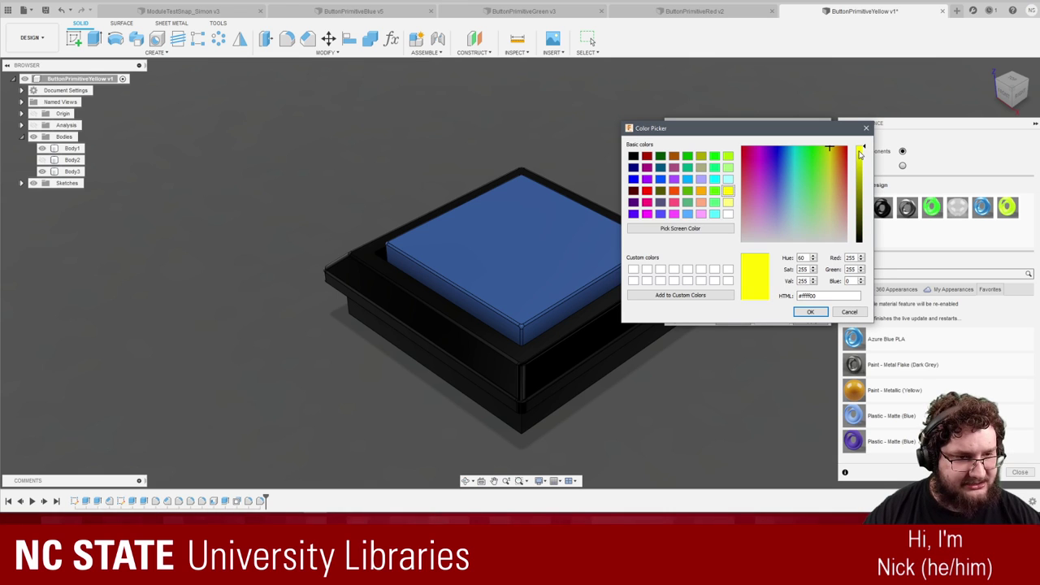
mouse_move(860, 152)
left_mouse_down()
mouse_move(862, 163)
mouse_move(862, 151)
left_mouse_up()
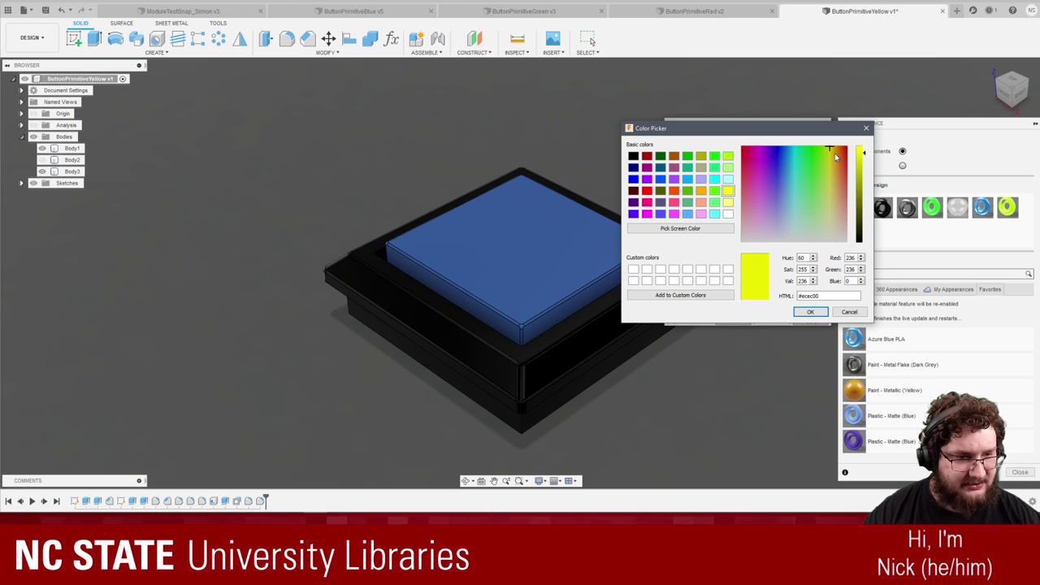
left_click(829, 158)
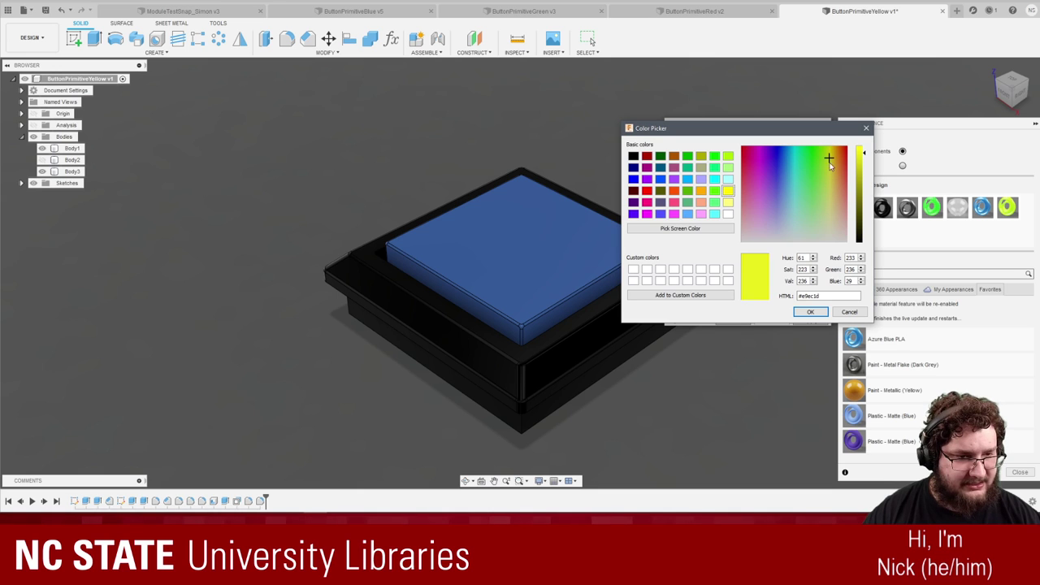
left_click(813, 313)
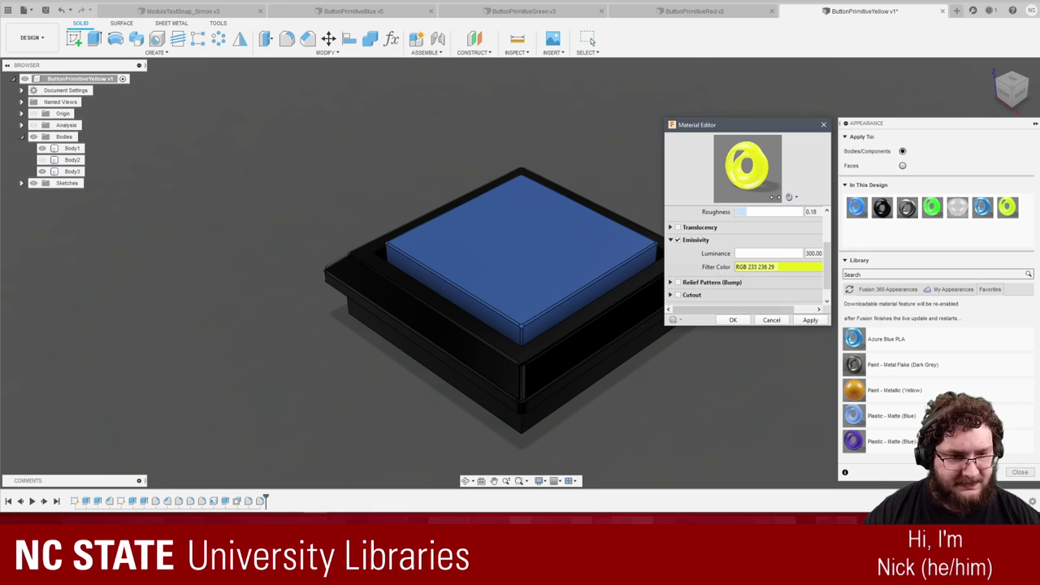
left_click(733, 321)
Apply the yellow LED appearance to Body3 and shift its base color to a warmer RGB 205, 174, 37.
left_click_drag(1007, 208, 572, 252)
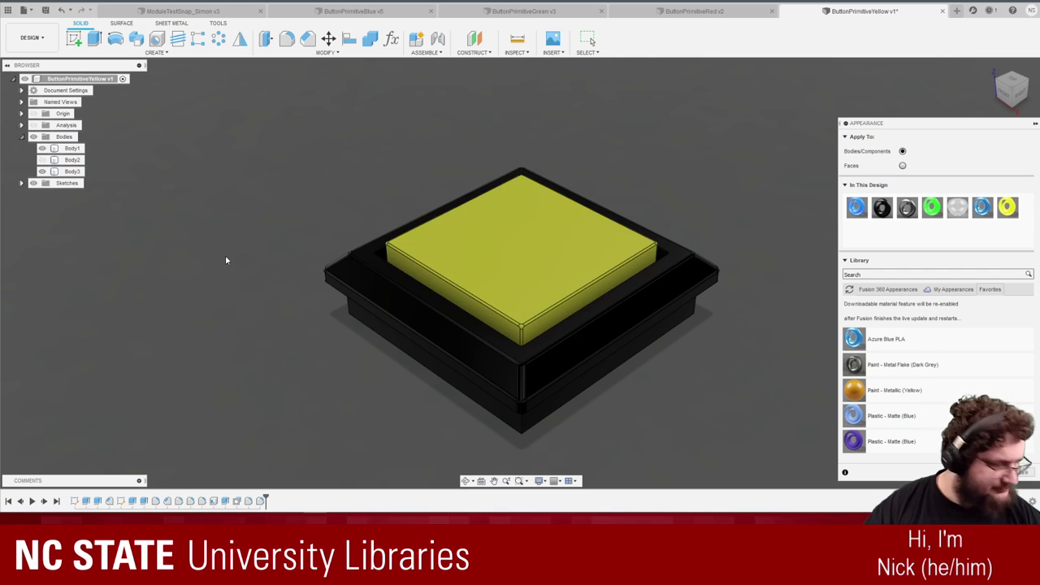
middle_click_drag(225, 276, 234, 323, "shift")
middle_click_drag(639, 224, 731, 213, "shift")
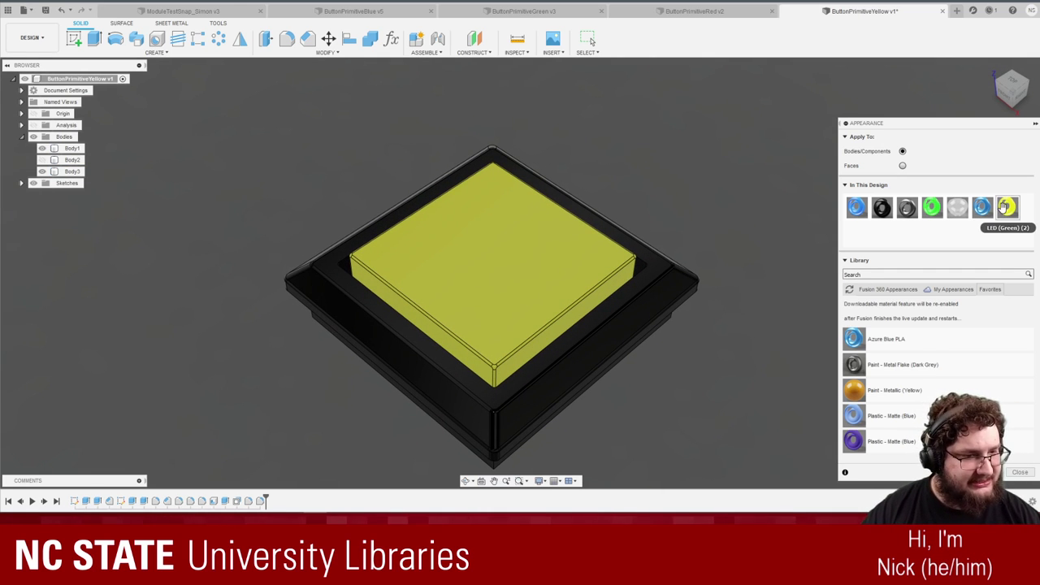
double_click(1007, 207)
left_click_drag(815, 165, 819, 166)
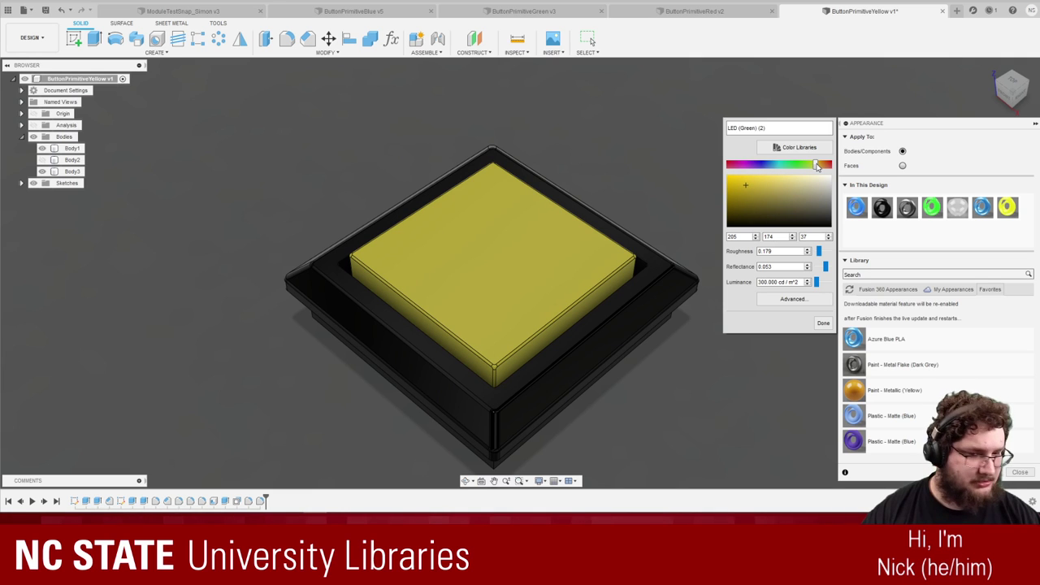
left_click(824, 322)
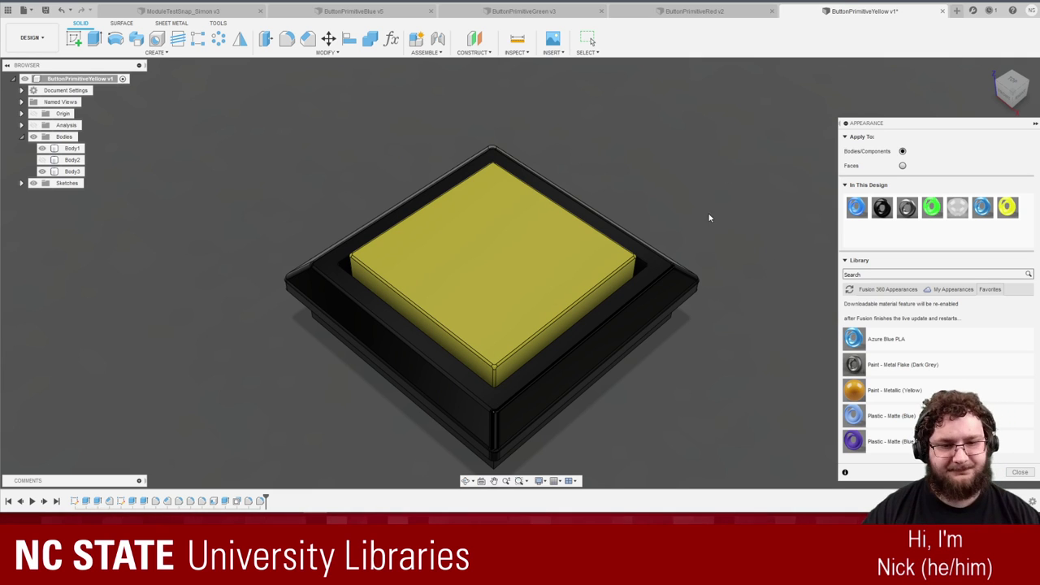
Show Body2 again in the yellow button design and save the design.
middle_click_drag(708, 216, 578, 202, "shift")
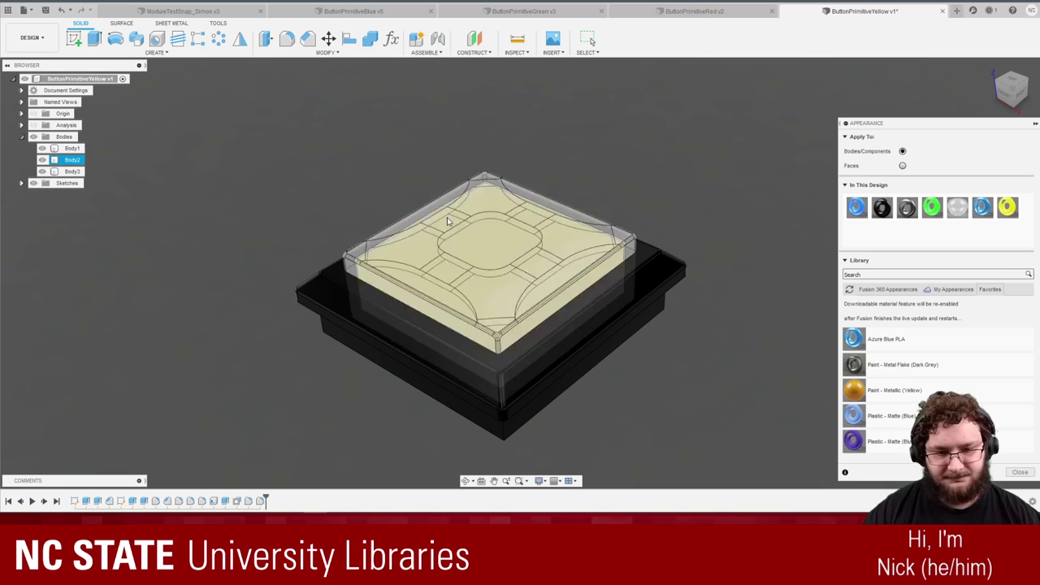
key("ctrl+s")
key("Return")
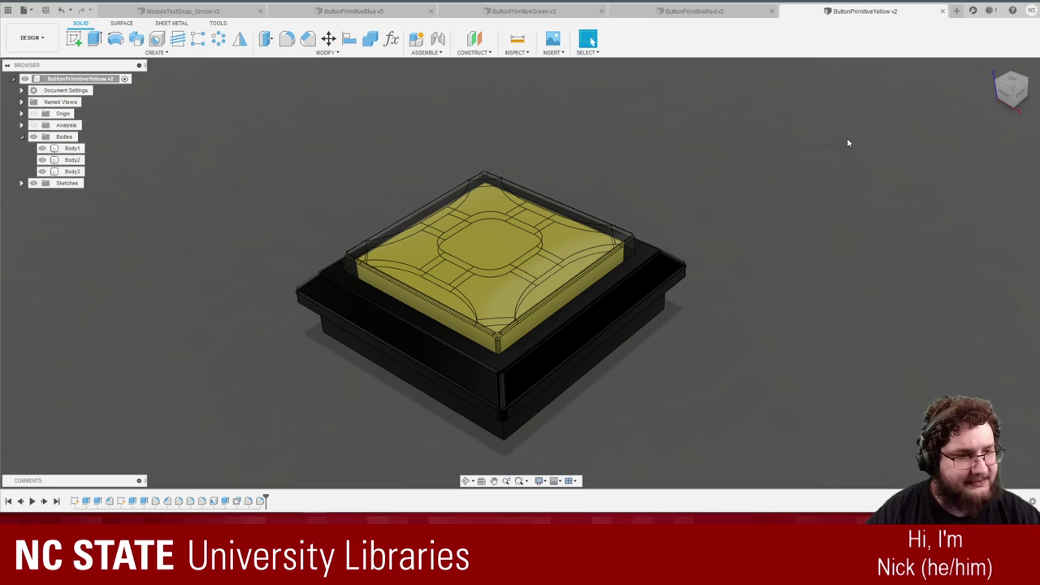
Review the yellow LED appearance's base color and emissivity filter color in its advanced material settings without changing them.
key("a")
double_click(859, 208)
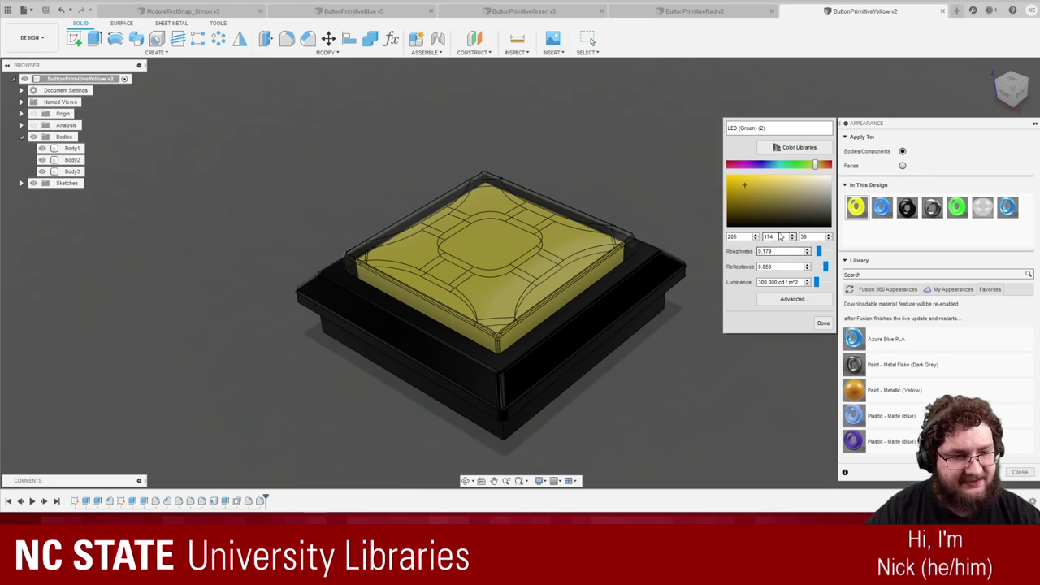
left_click(792, 300)
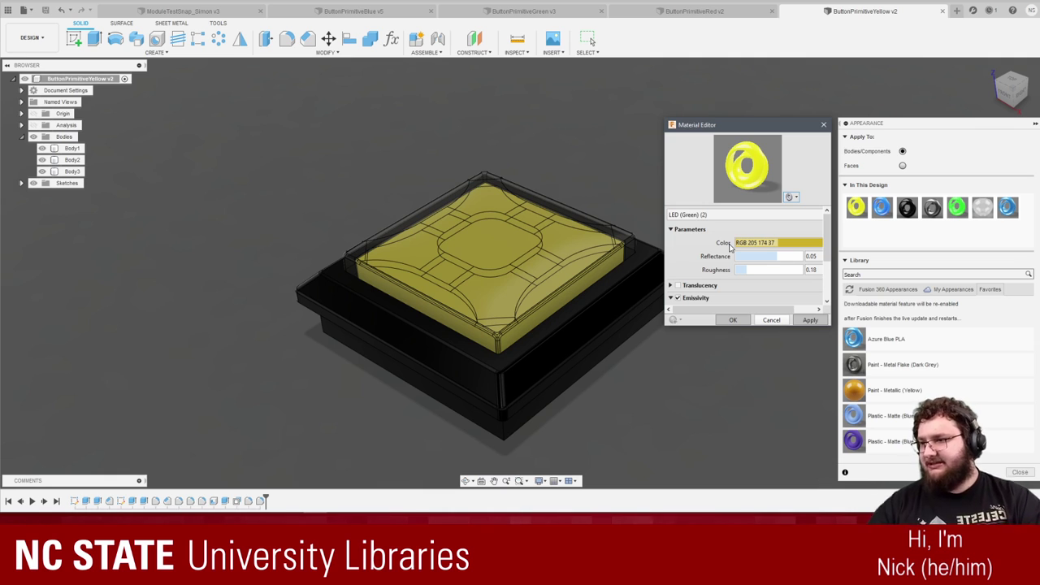
scroll(719, 260, "down", 3)
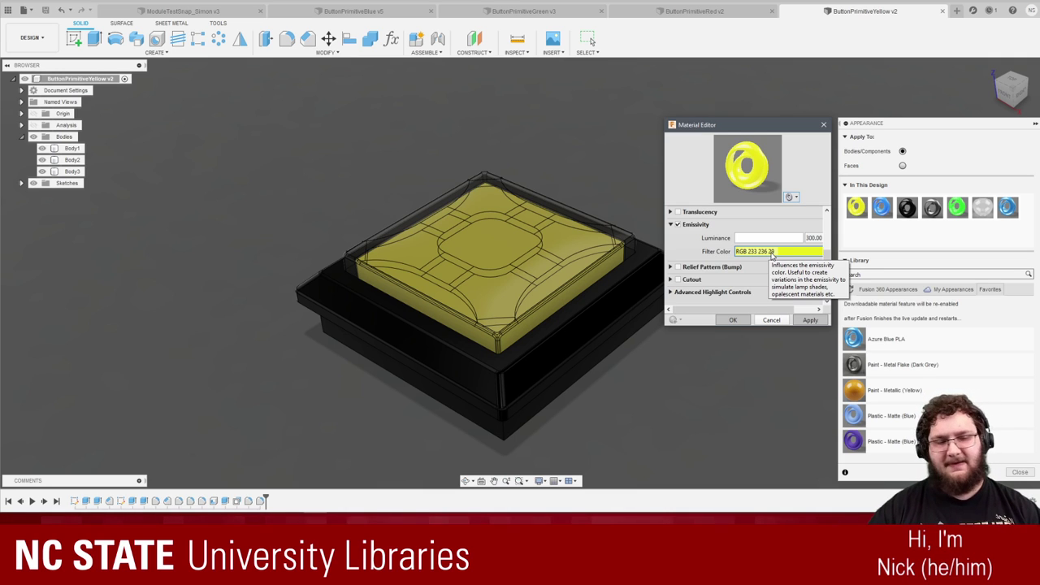
left_click(776, 321)
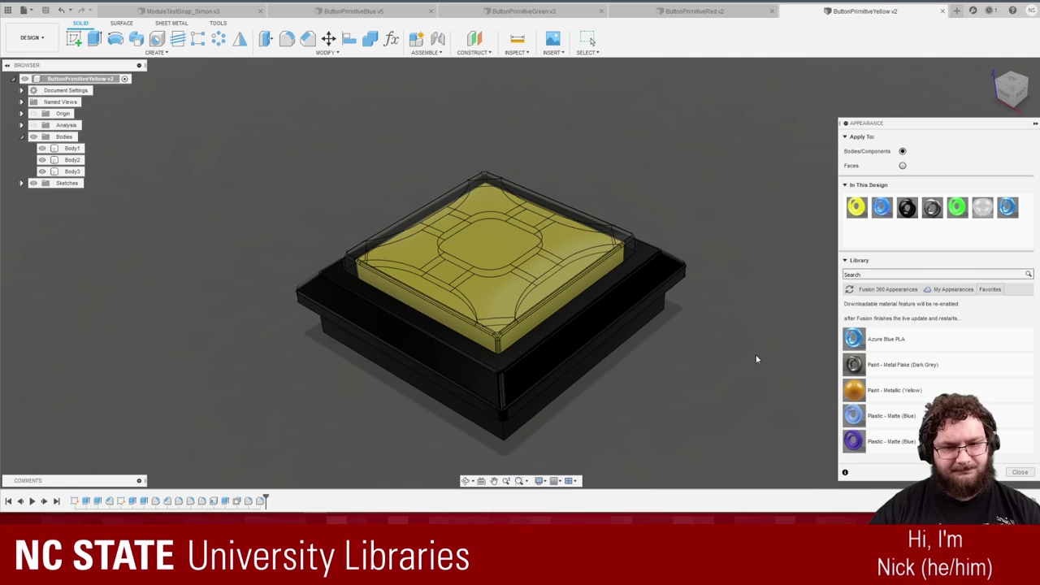
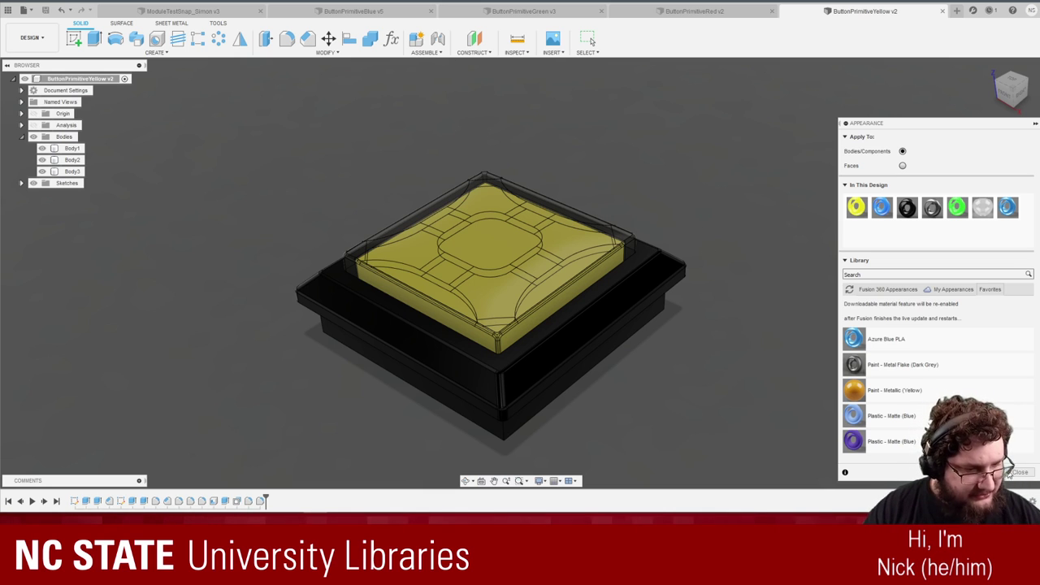
key("Escape")
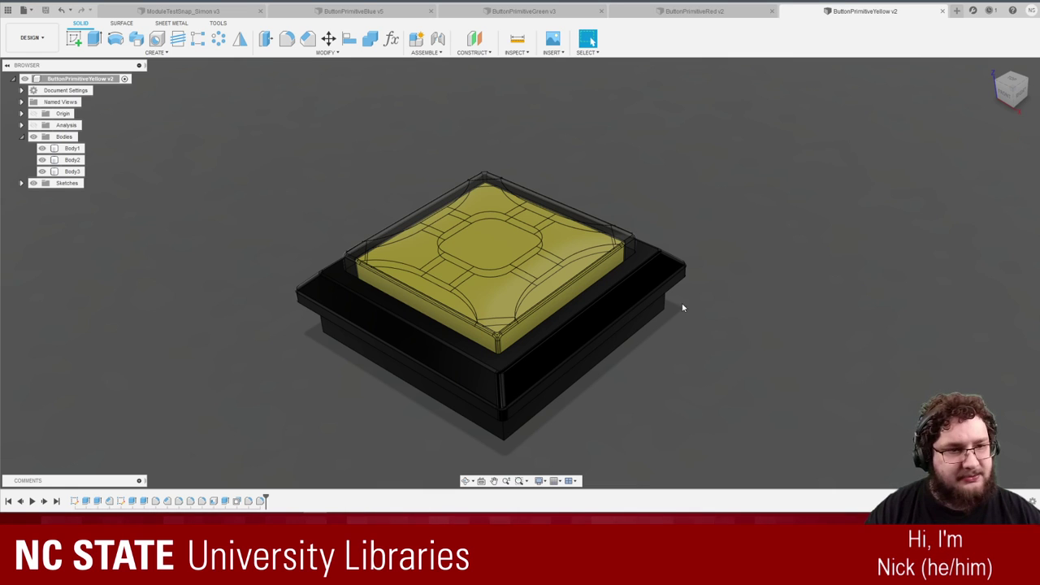
Switch to the ModuleTestSnap_Simon design and update its out-of-date ButtonPrimitiveBlue reference to the latest version.
left_click(187, 11)
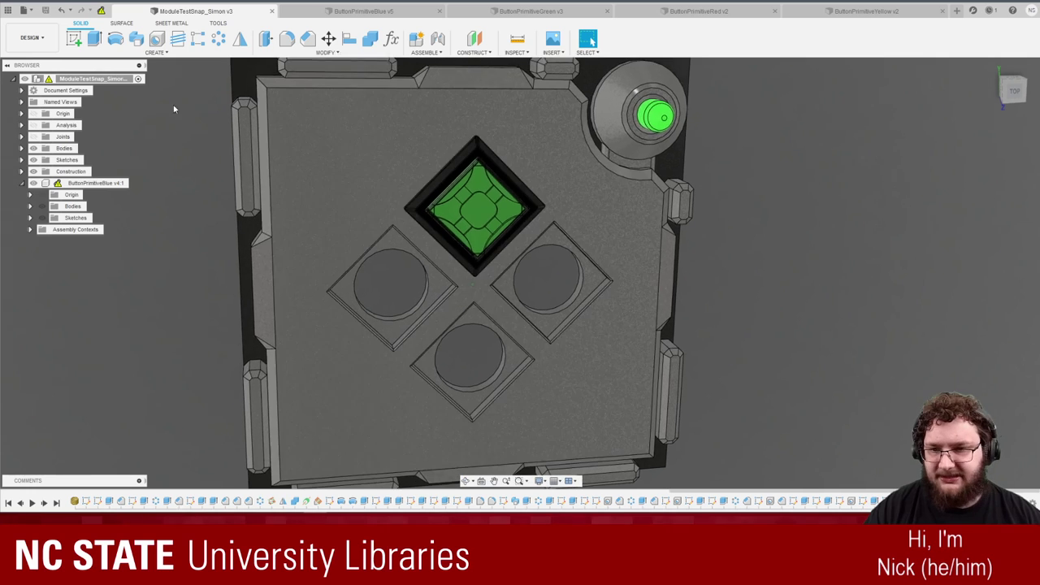
left_click(92, 79)
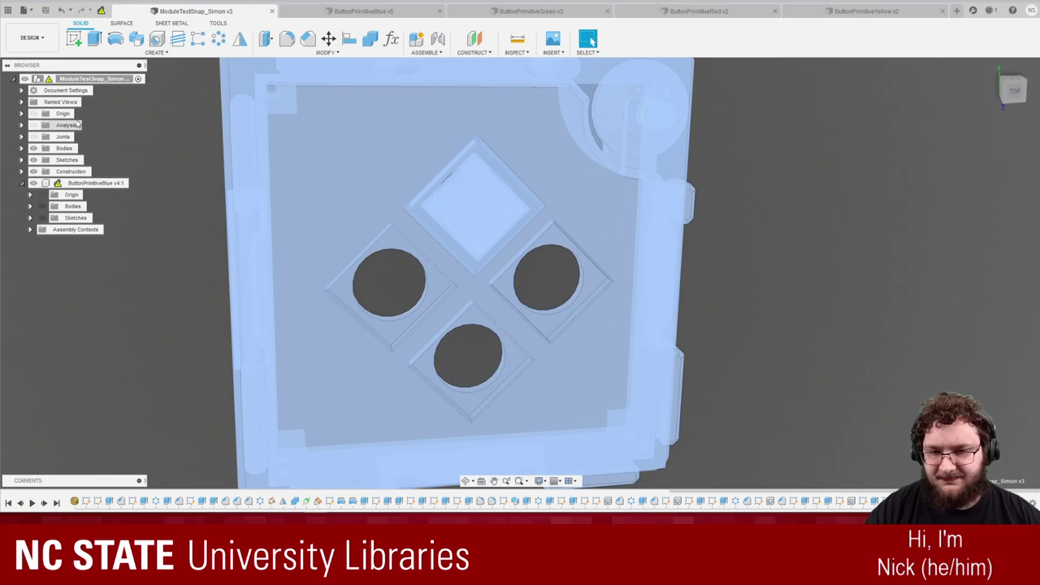
left_click(50, 80)
left_click(153, 118)
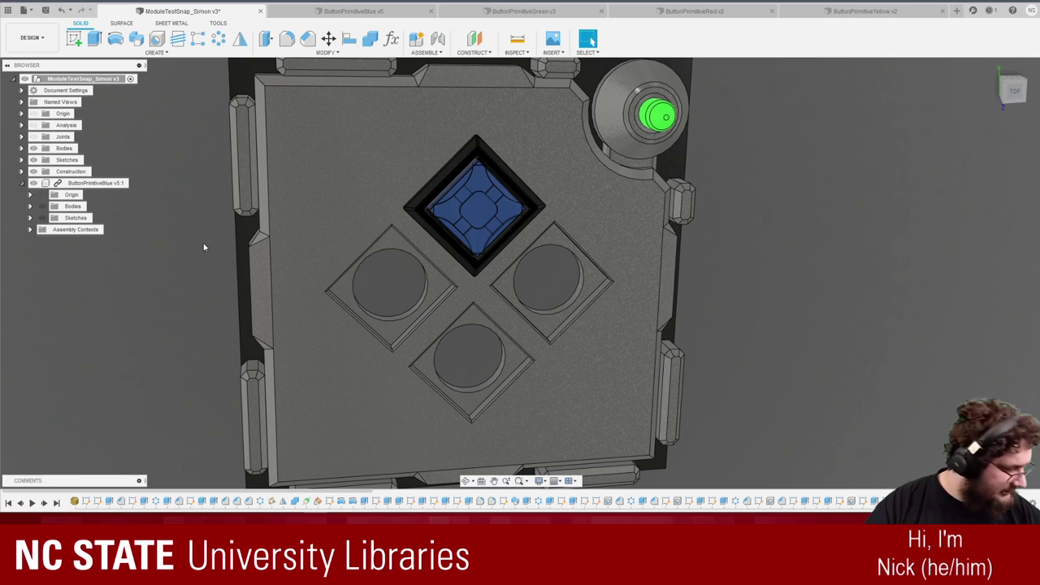
Insert the ButtonPrimitiveRed design into the Simon module and move it clear of the button sockets, near the panel's lower-right area.
scroll(220, 225, "down", 2)
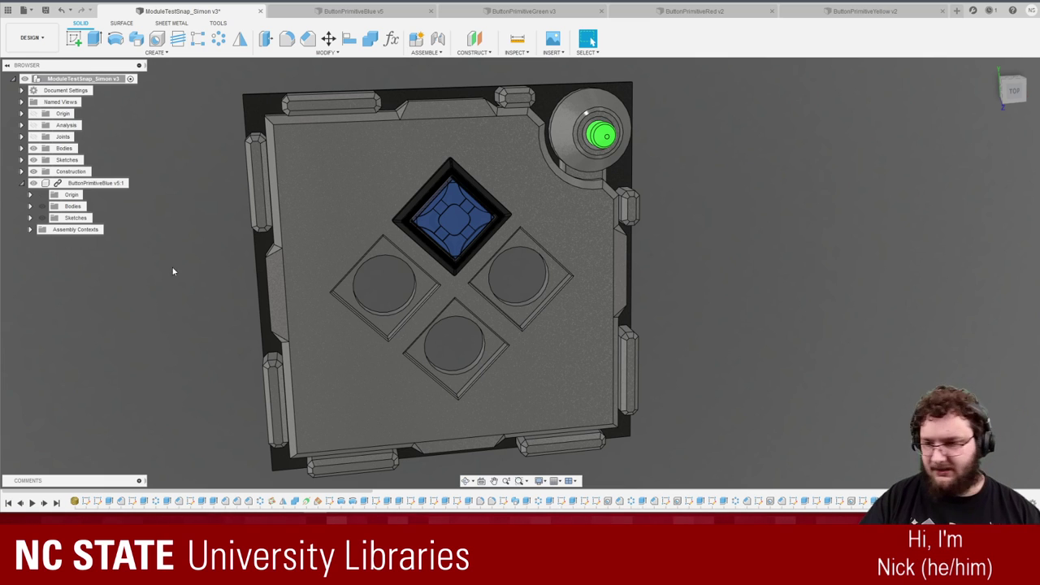
scroll(27, 274, "up", 3)
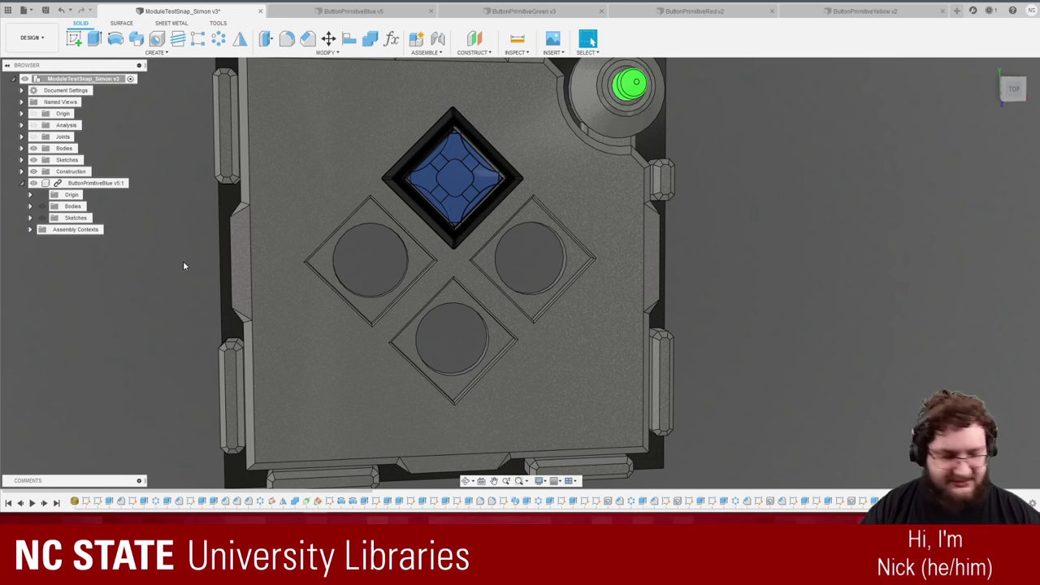
scroll(183, 266, "down", 3)
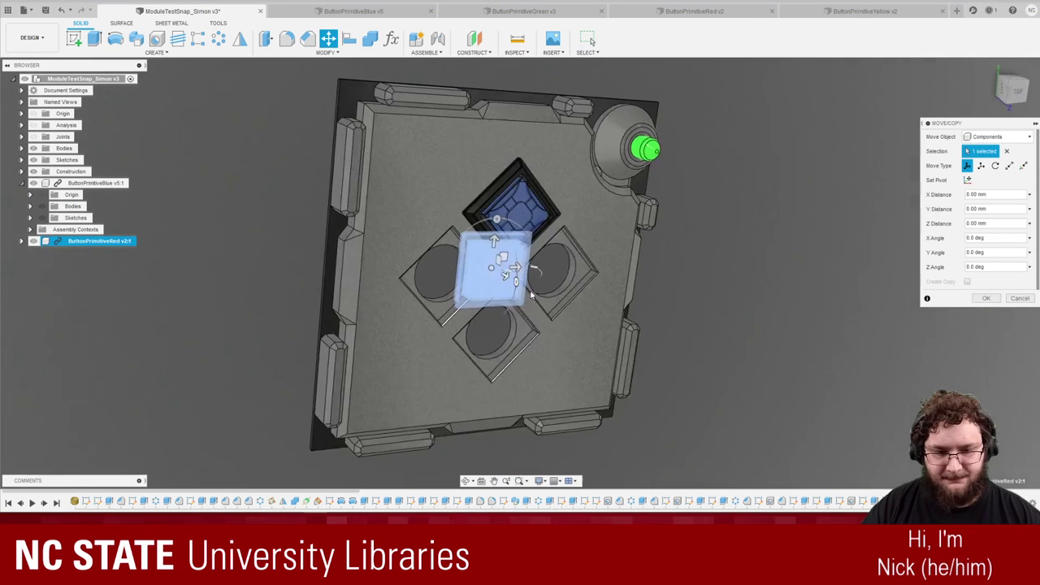
left_click_drag(499, 271, 616, 325)
key("Return")
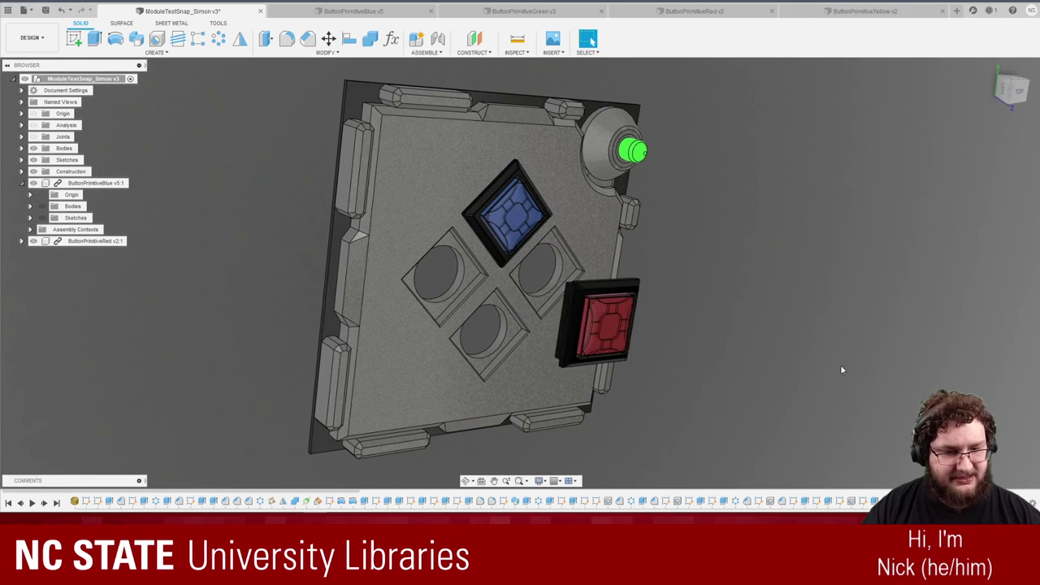
Insert the ButtonPrimitiveGreen design into the Simon module and move it outside the panel, beyond the red button.
left_click_drag(0, 234, 427, 355)
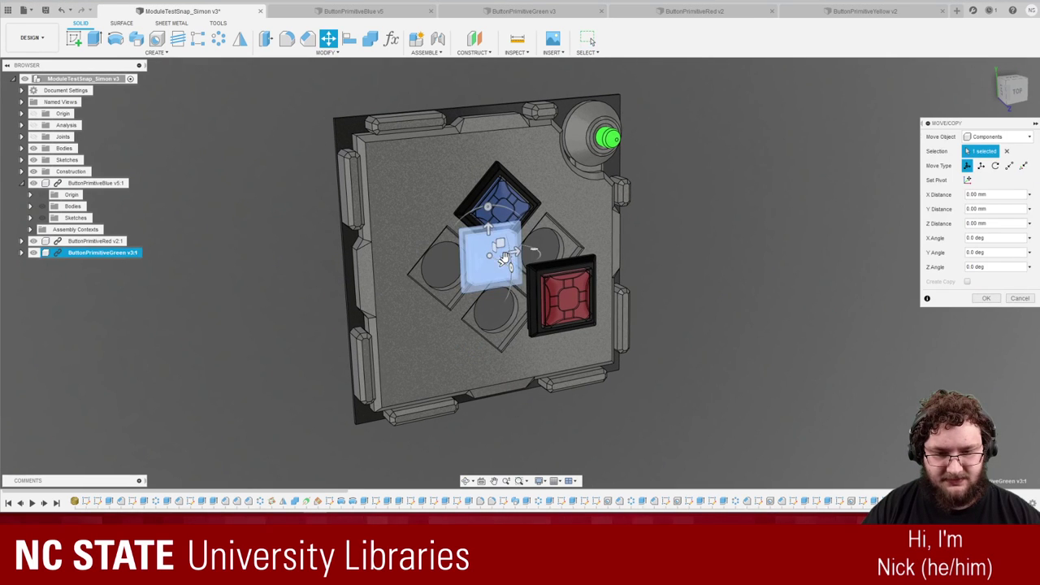
left_click_drag(504, 258, 687, 358)
left_click(992, 298)
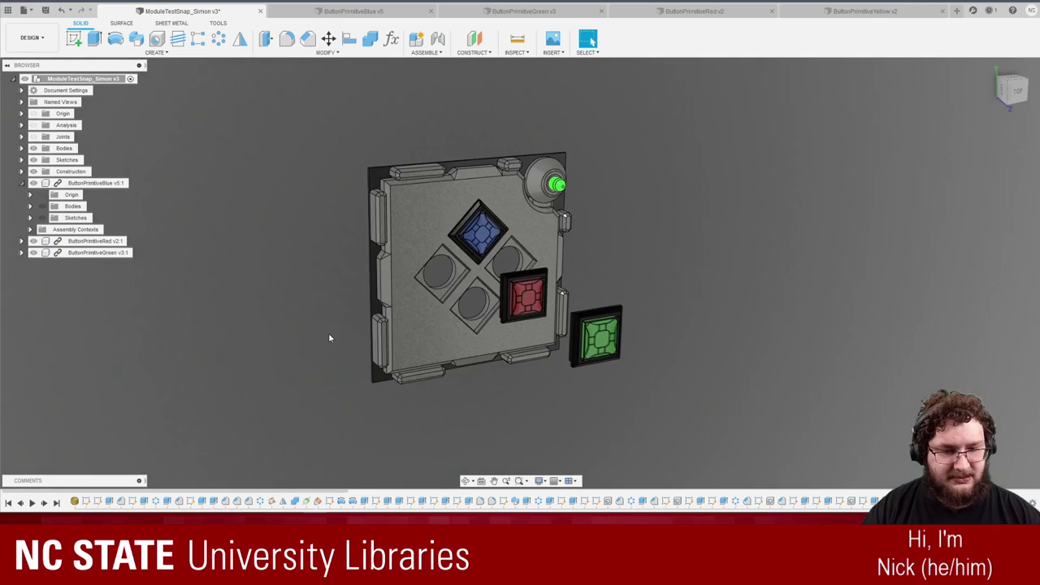
Insert the ButtonPrimitiveYellow design into the Simon module and move it outside the panel, beyond the green button.
left_click_drag(247, 322, 390, 322)
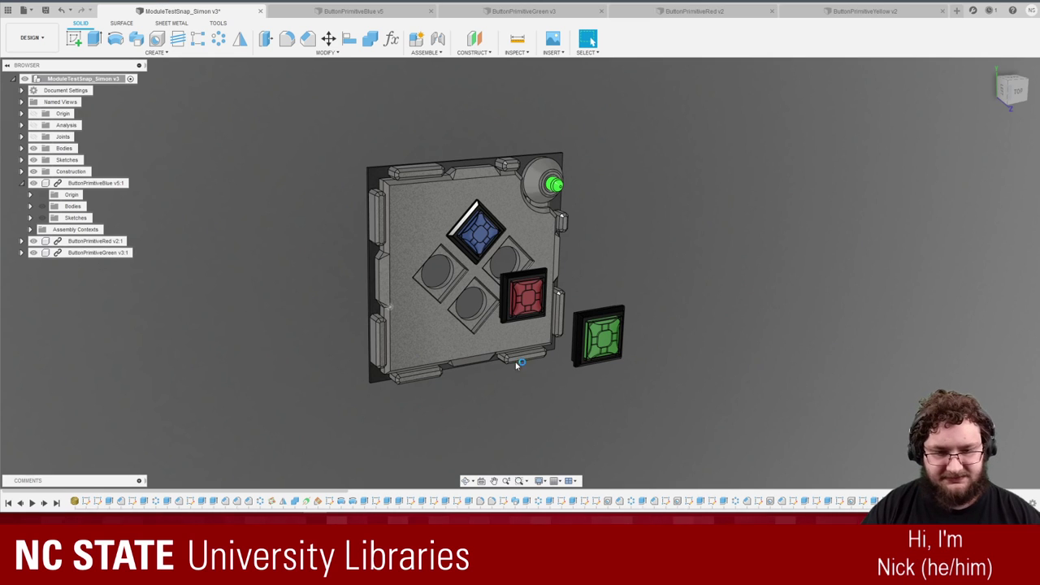
left_click(472, 310)
key("m")
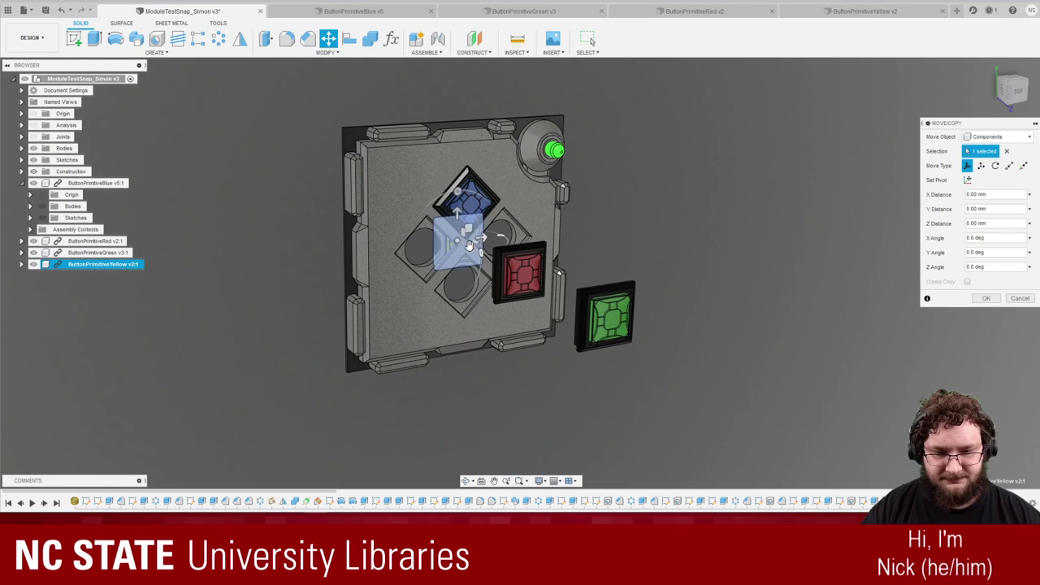
left_click_drag(480, 256, 711, 369)
left_click(996, 302)
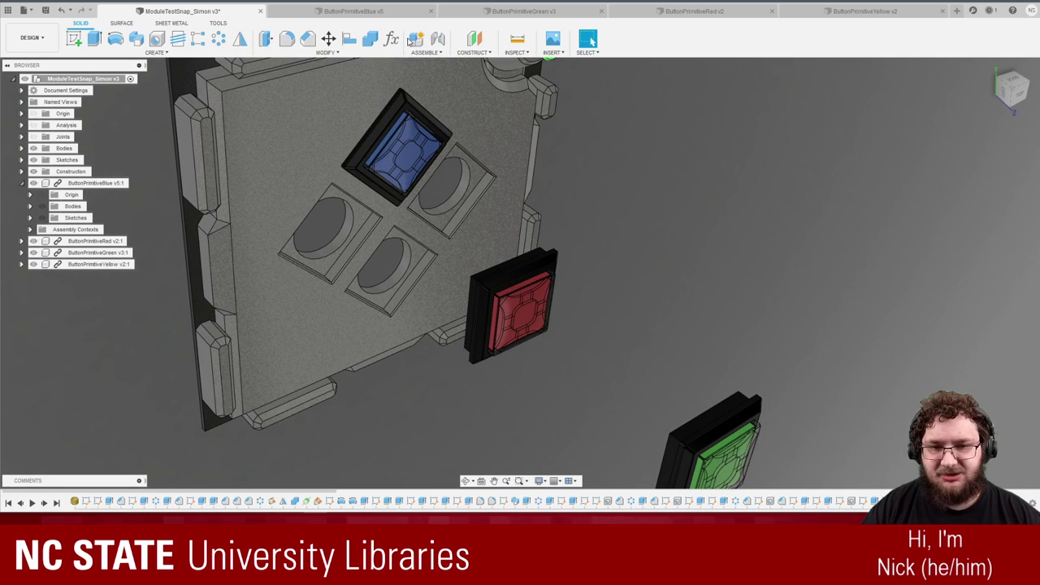
Join the red button to the panel's left socket, matching its base's side face to the socket's upper-left inner wall with zero offsets.
left_click(437, 39)
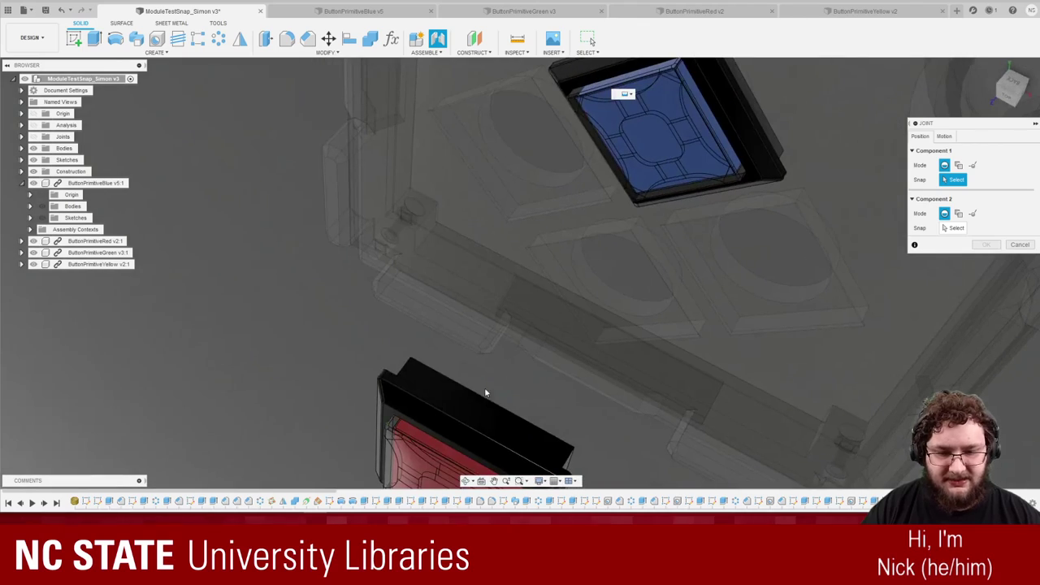
left_click(490, 409)
middle_click_drag(490, 409, 481, 145, "shift")
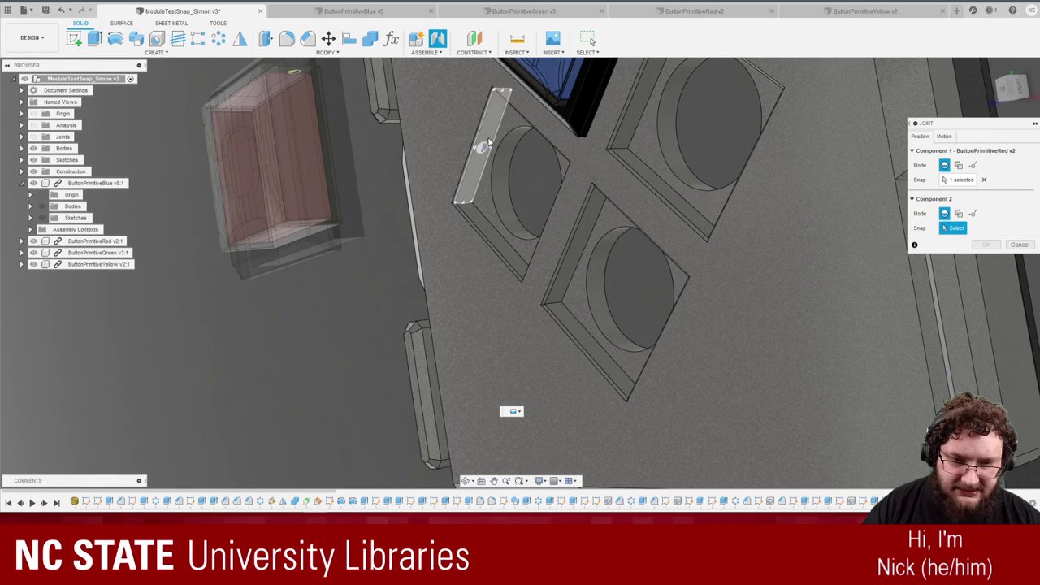
left_click(490, 143)
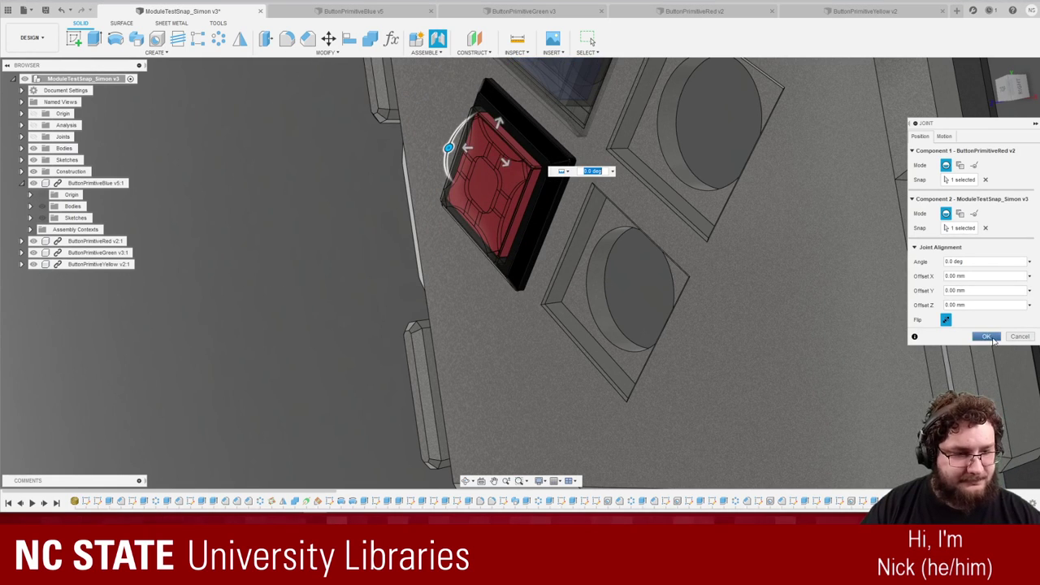
left_click(986, 336)
scroll(504, 242, "down", 5)
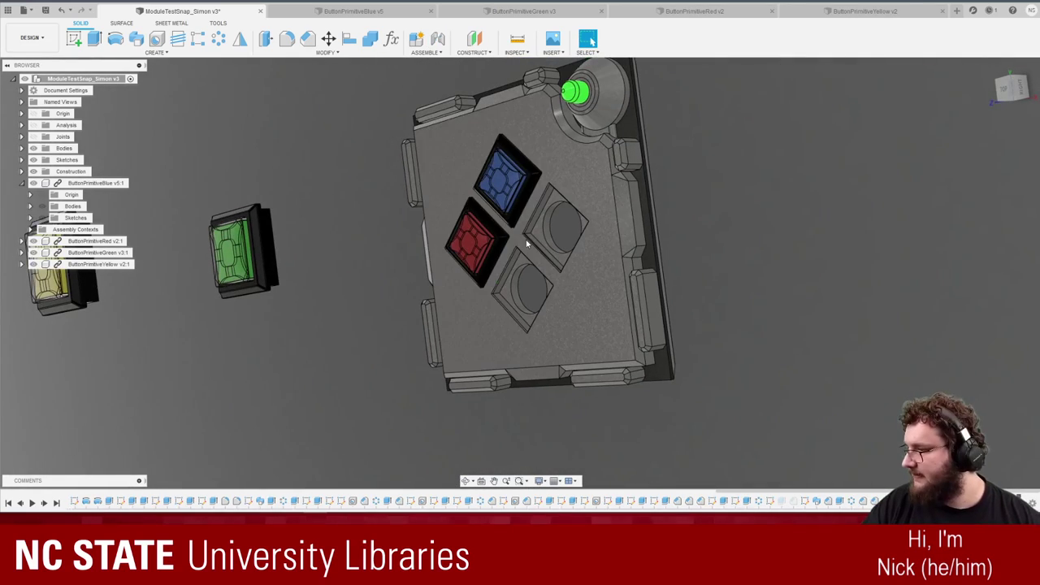
Join the green button to the panel's lower socket, matching its base's side face to the socket's lower-left inner wall with zero offsets.
scroll(471, 234, "up", 4)
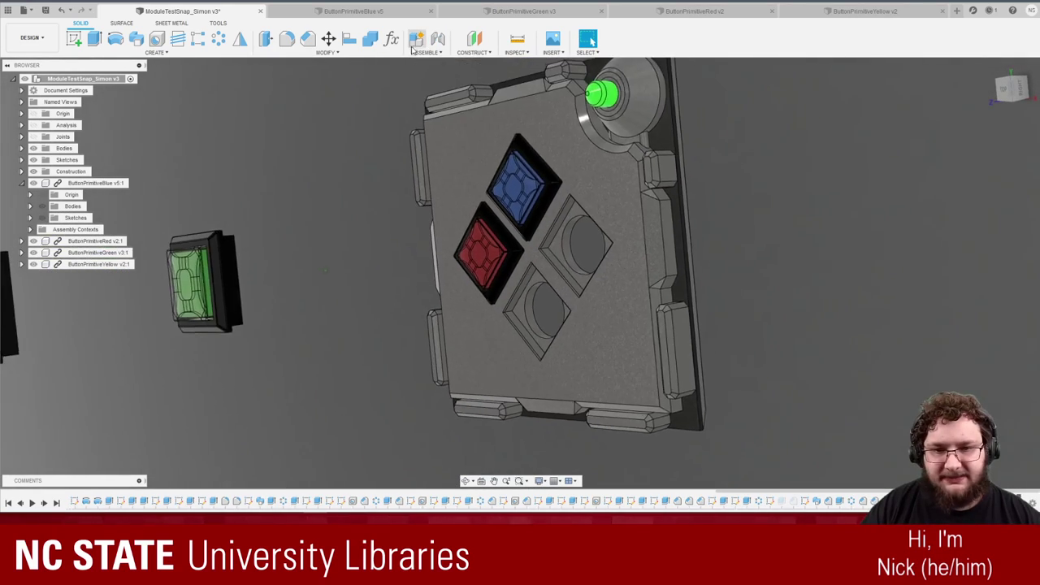
left_click(437, 38)
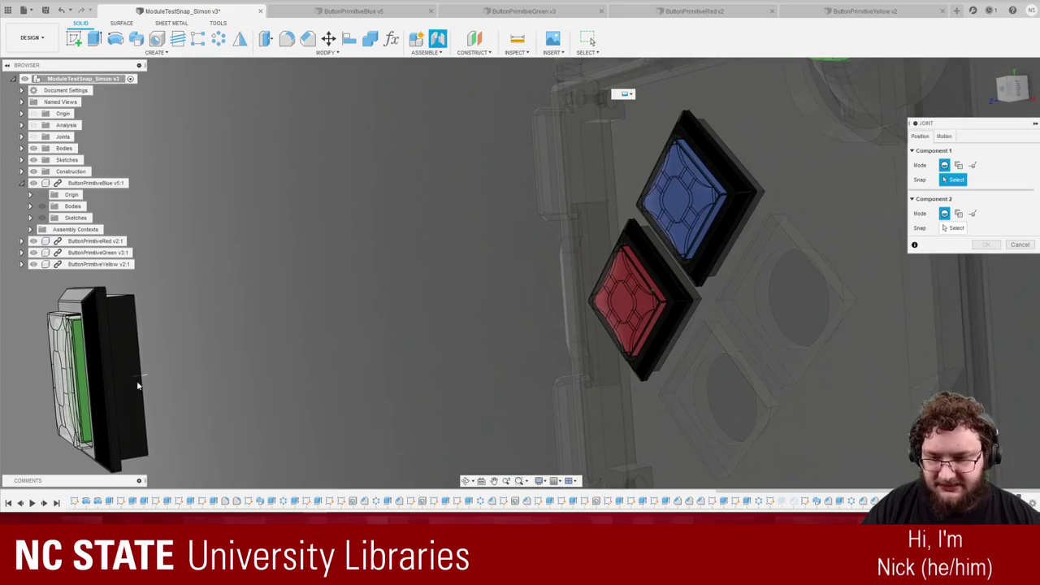
left_click(136, 382)
middle_click_drag(611, 402, 714, 444, "shift")
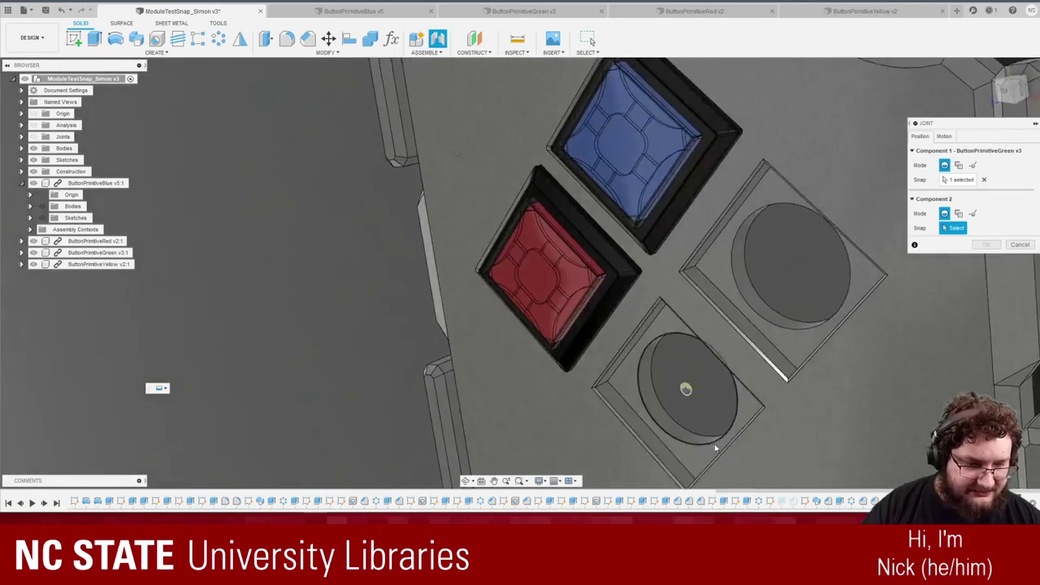
scroll(699, 434, "up", 2)
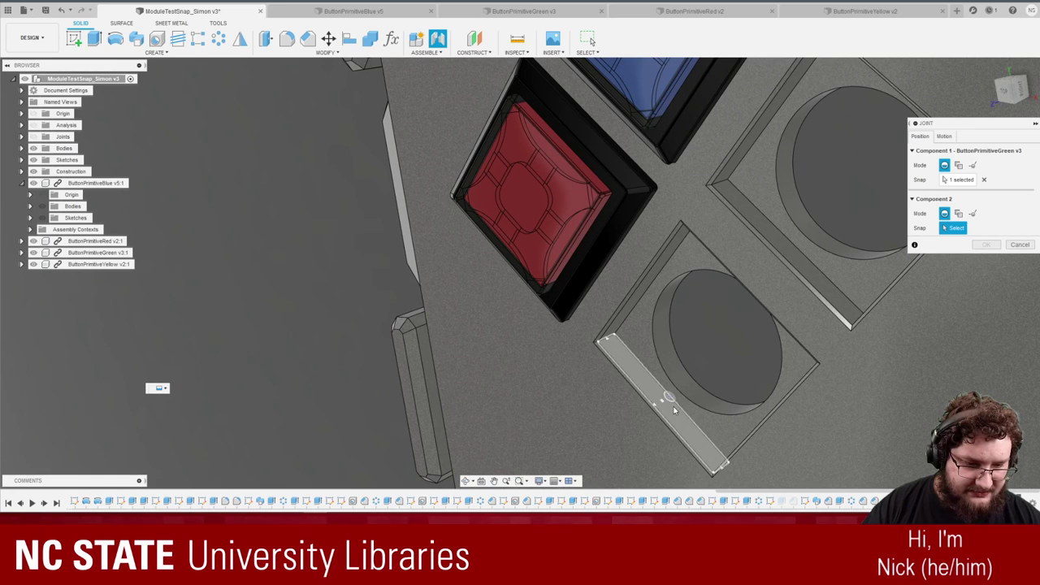
left_click(674, 411)
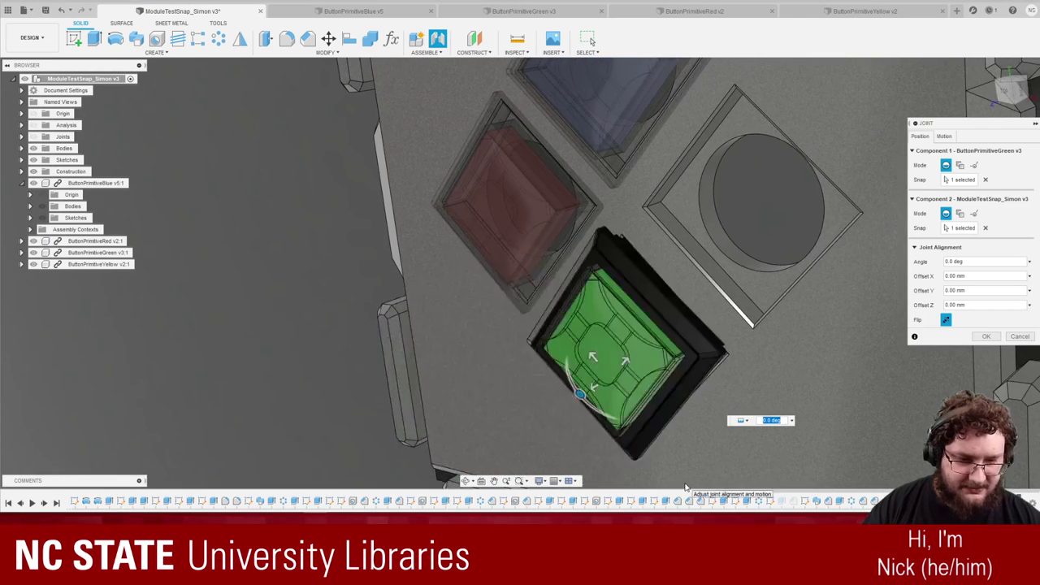
left_click(985, 336)
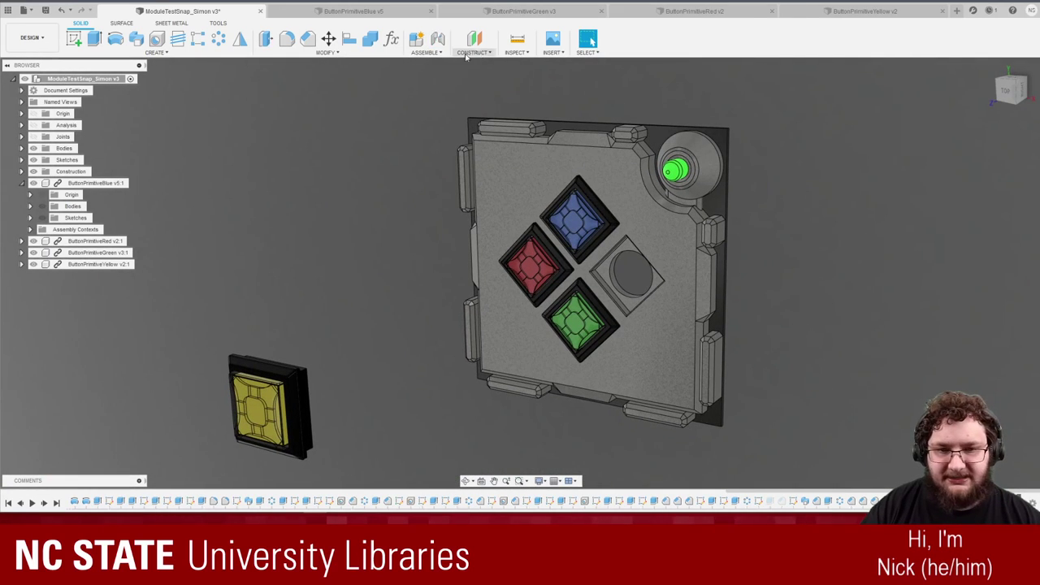
Join the yellow button to the panel's right socket, matching its base's side face to the socket's upper-right inner wall with zero offsets.
left_click(437, 39)
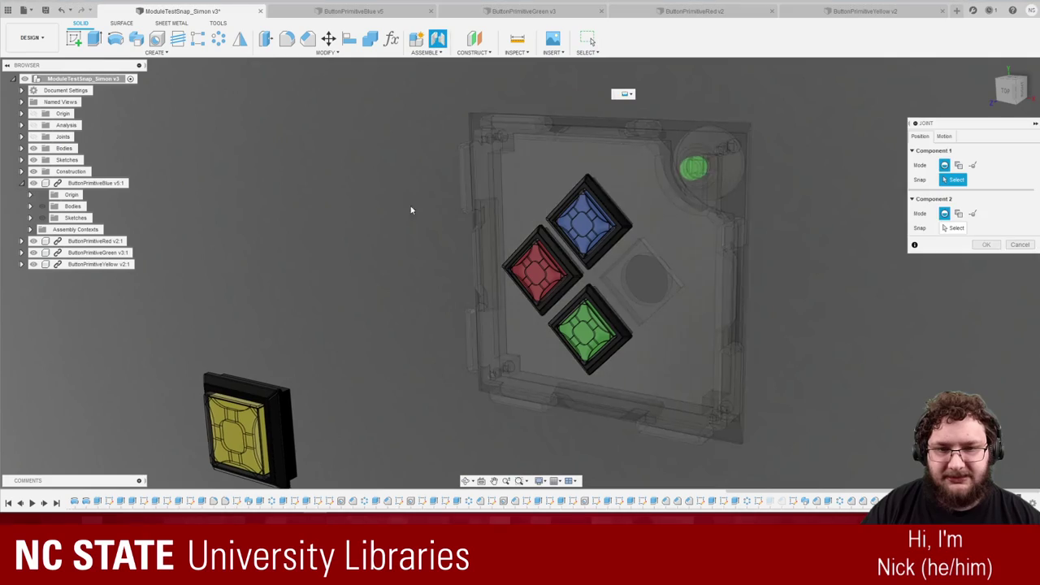
middle_click_drag(413, 209, 284, 422, "shift")
scroll(285, 423, "up", 3)
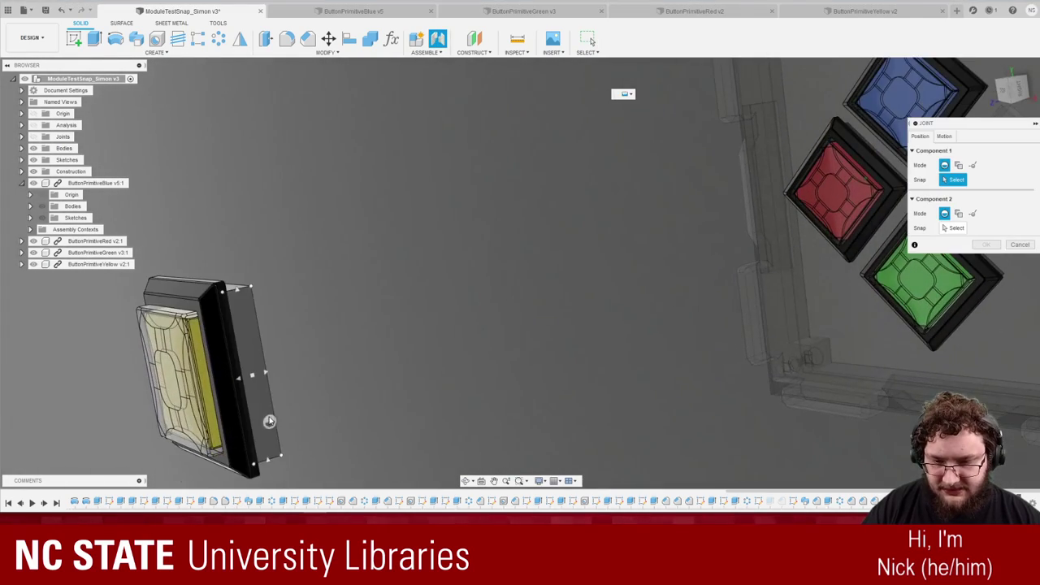
left_click(267, 373)
middle_click_drag(582, 375, 716, 303, "shift")
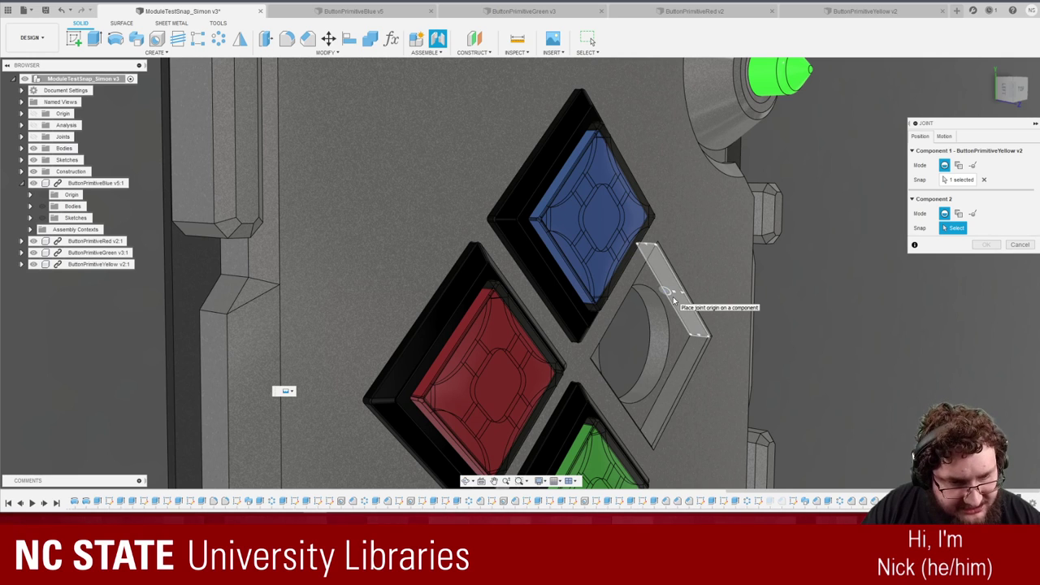
left_click(670, 292)
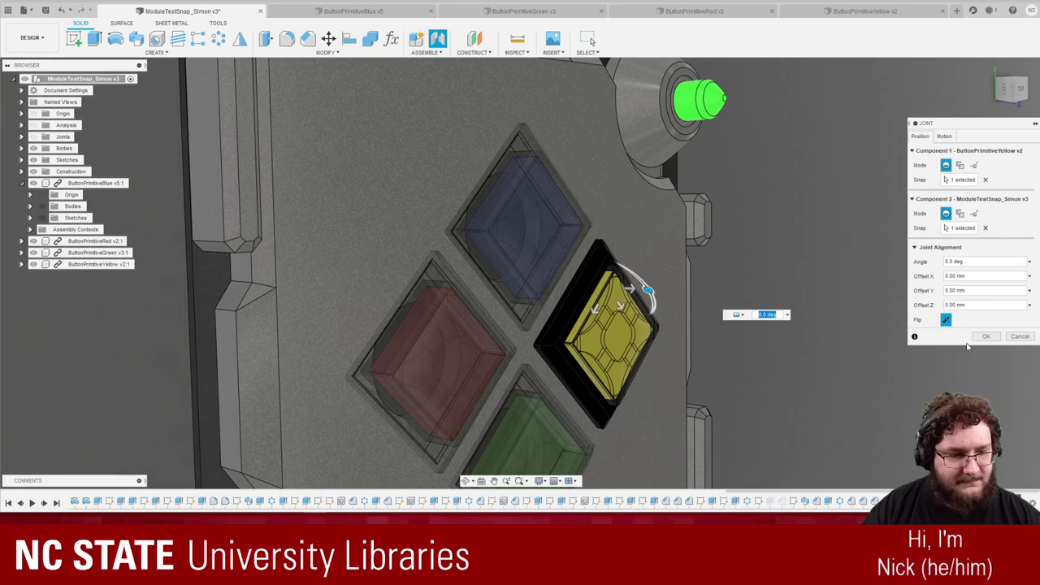
left_click(986, 336)
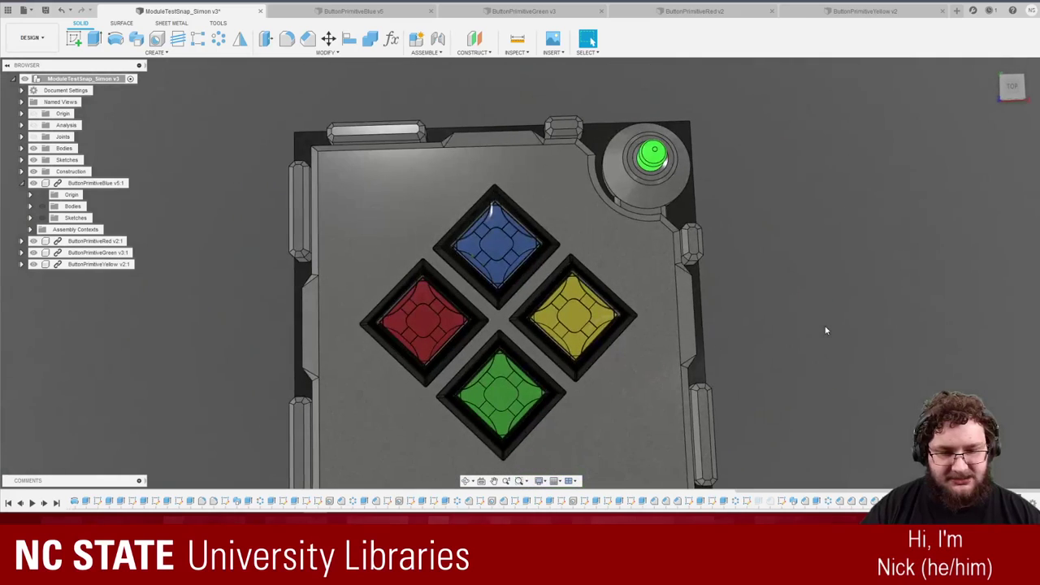
key("F6")
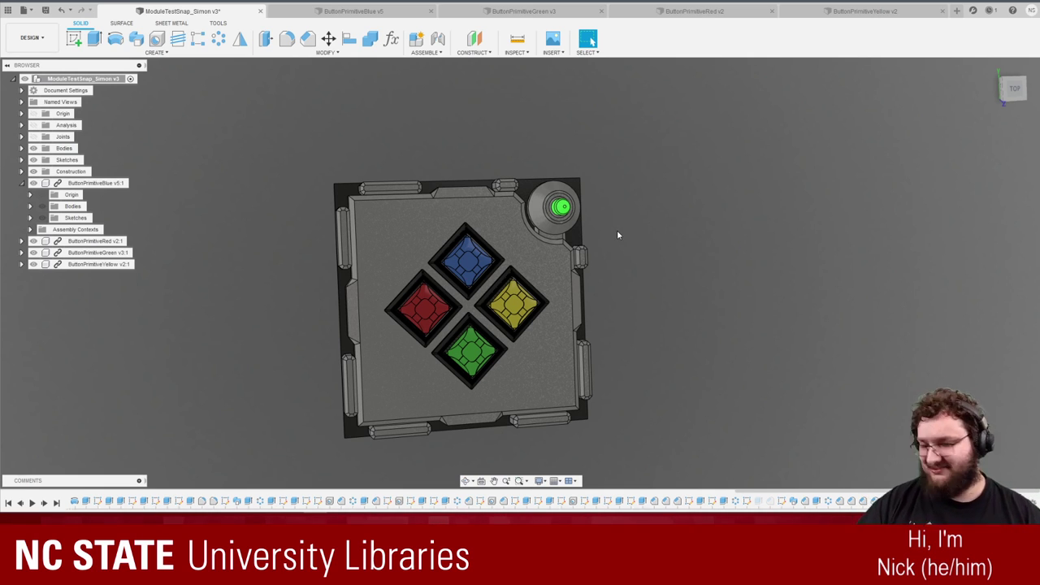
middle_click_drag(631, 237, 667, 281, "shift")
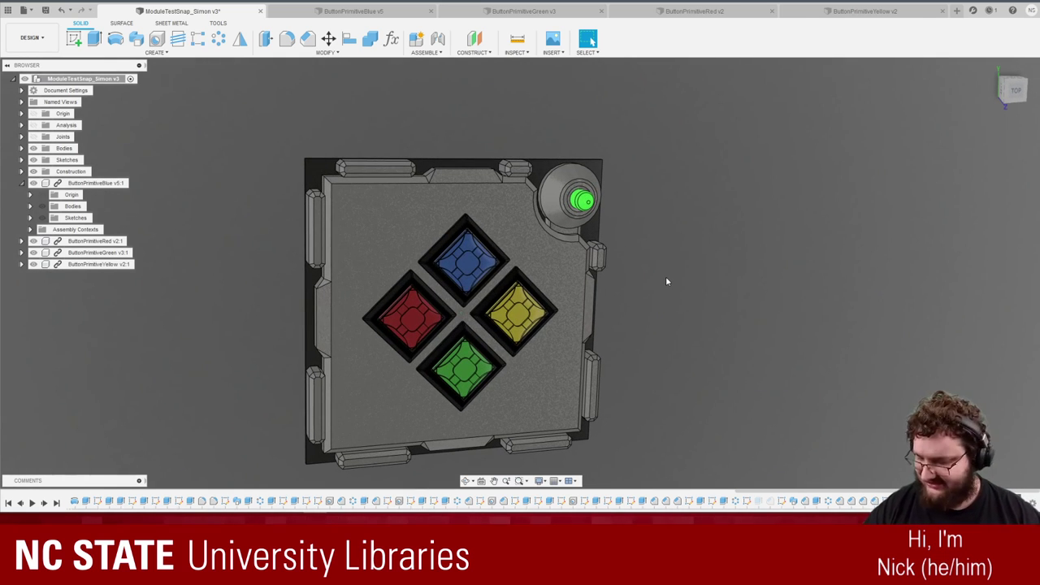
Save the module design and switch it to the Render workspace.
key("ctrl+s")
left_click(423, 271)
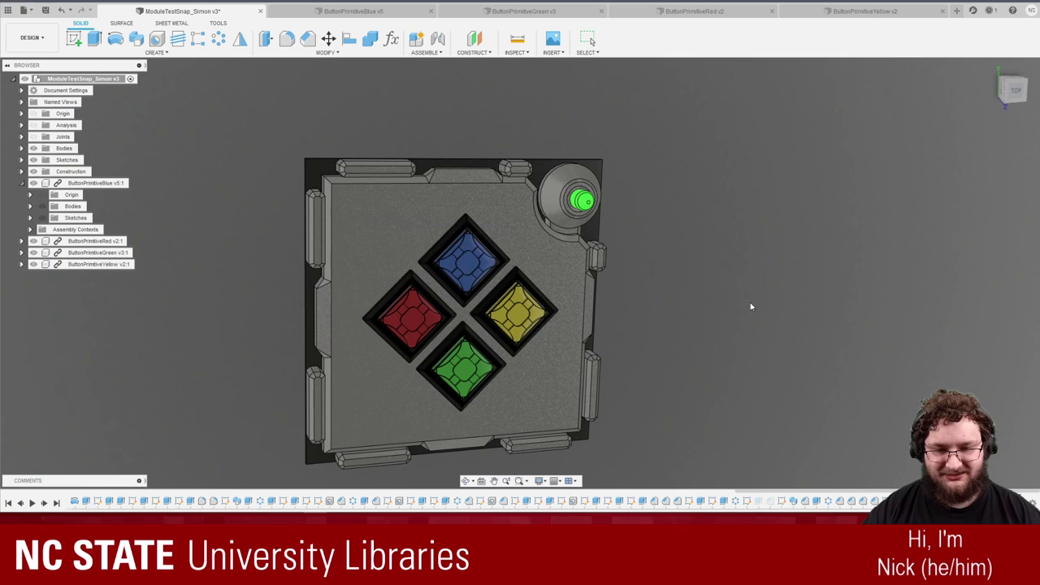
middle_click_drag(751, 306, 719, 291, "shift")
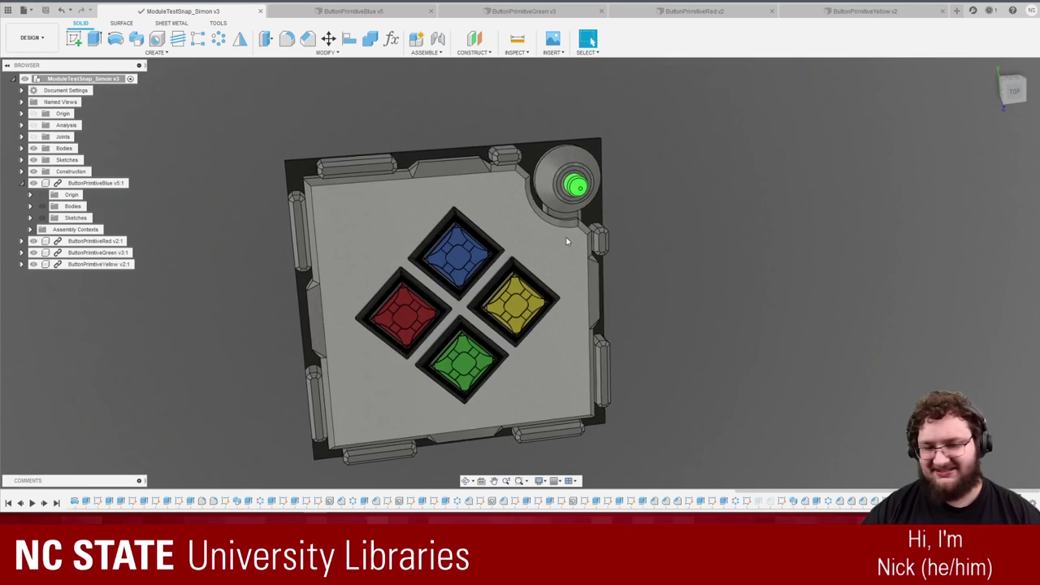
middle_click_drag(567, 241, 617, 203, "shift")
left_click(30, 38)
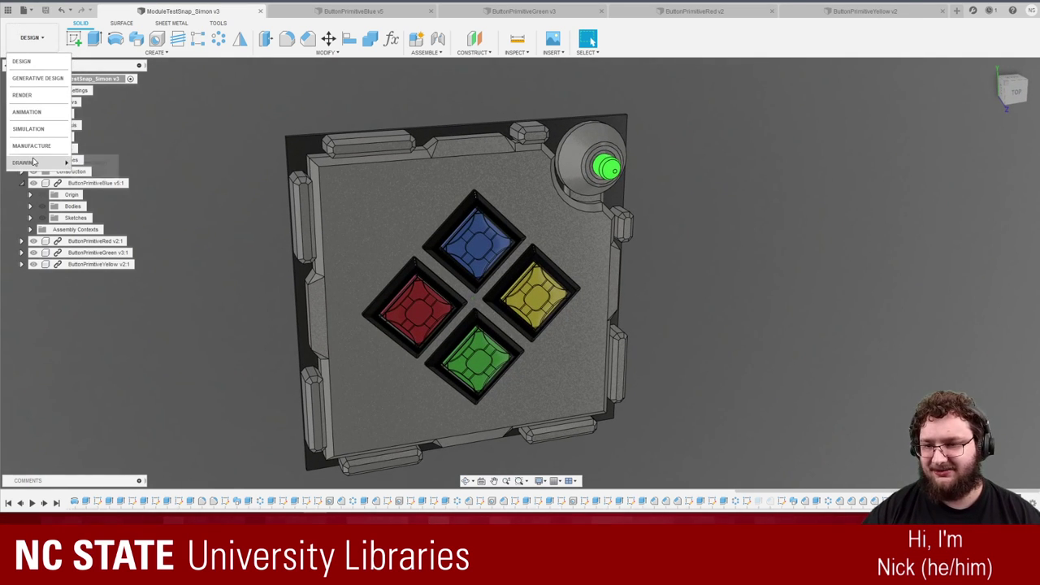
left_click(22, 95)
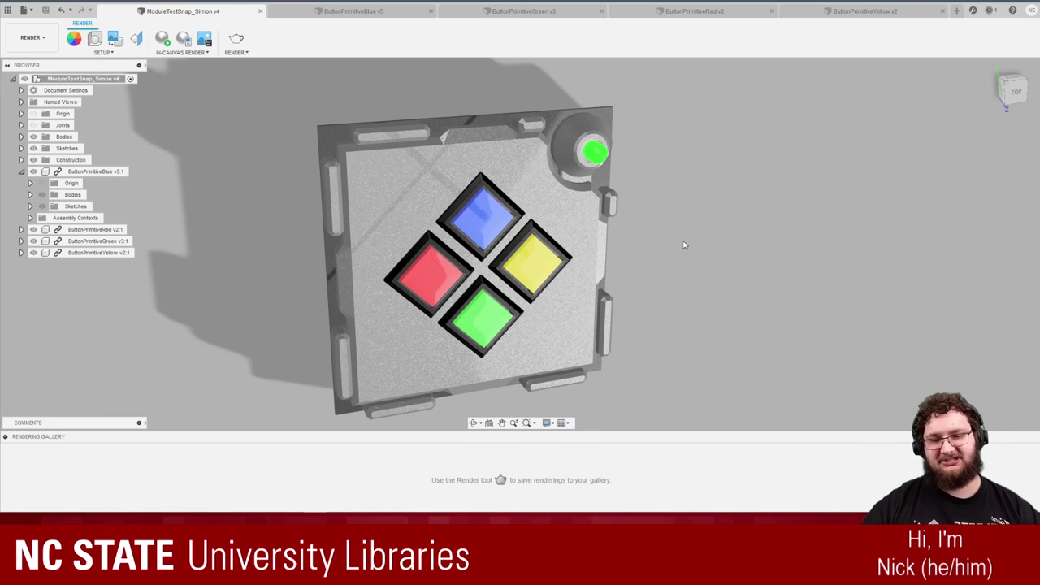
Run an in-canvas render of the whole module from an angled front view, then stop it.
middle_click_drag(644, 249, 662, 266, "shift")
scroll(667, 260, "up", 5)
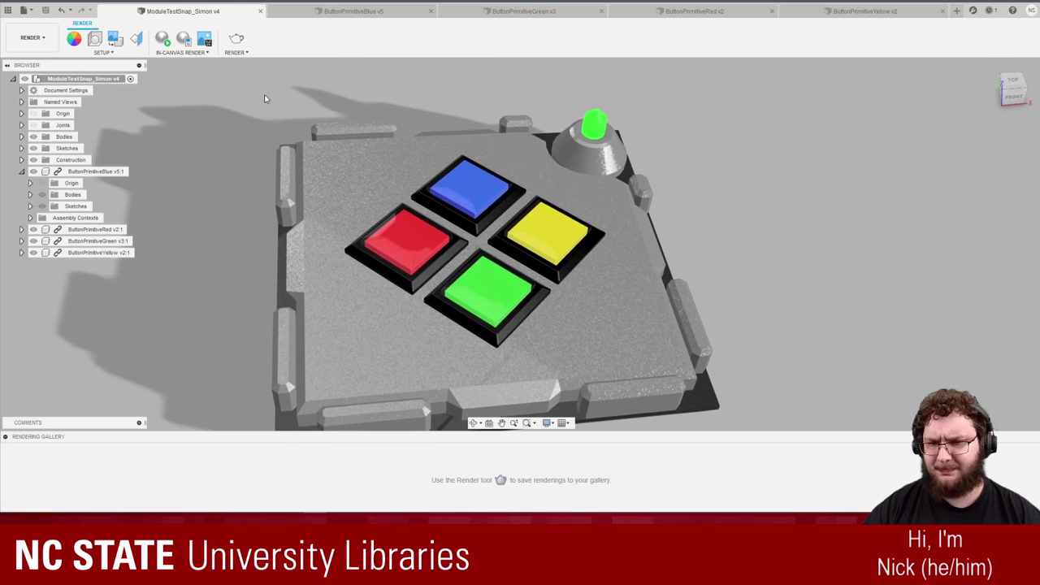
left_click(164, 41)
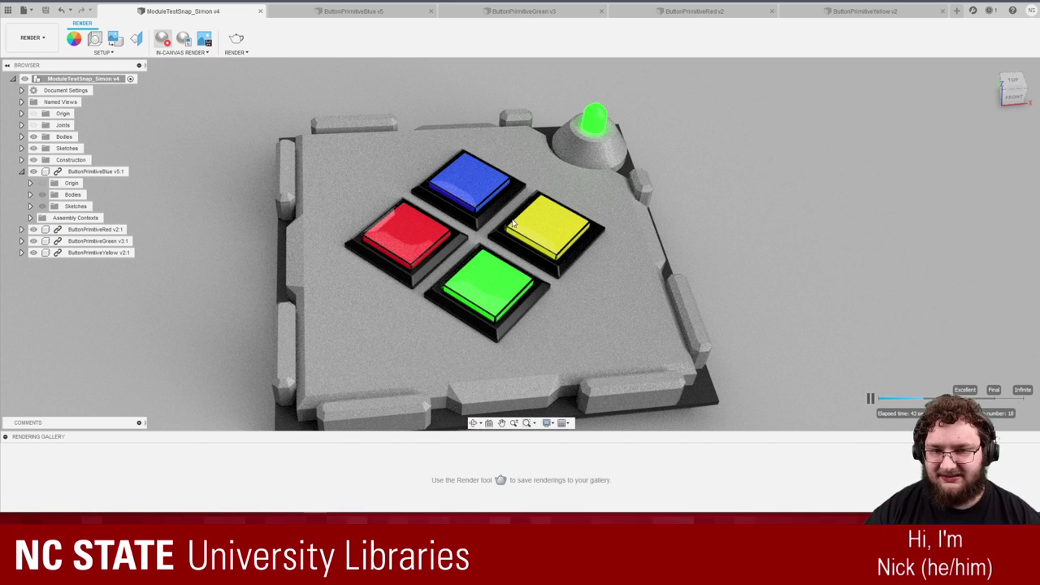
left_click(162, 38)
Render a low-angle close-up of the four coloured buttons in the canvas, then stop the render.
middle_click_drag(764, 216, 826, 170, "shift")
scroll(592, 209, "up", 6)
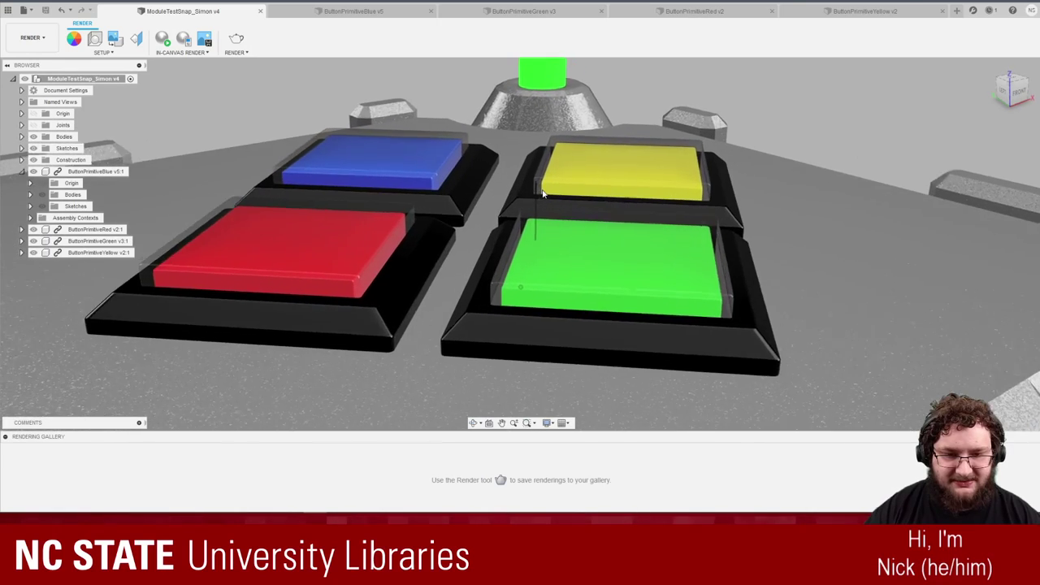
scroll(543, 182, "down", 6)
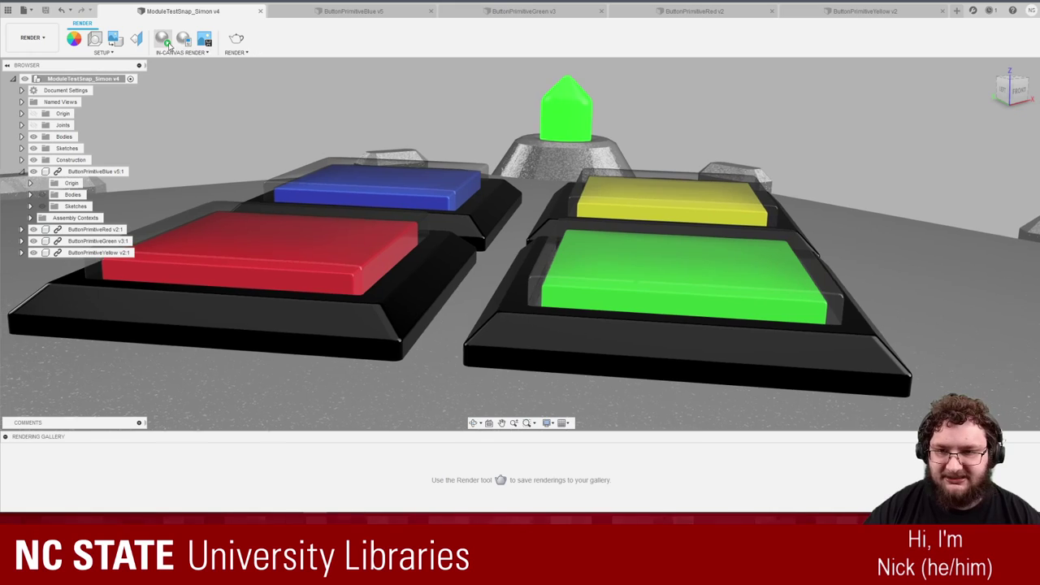
left_click(162, 38)
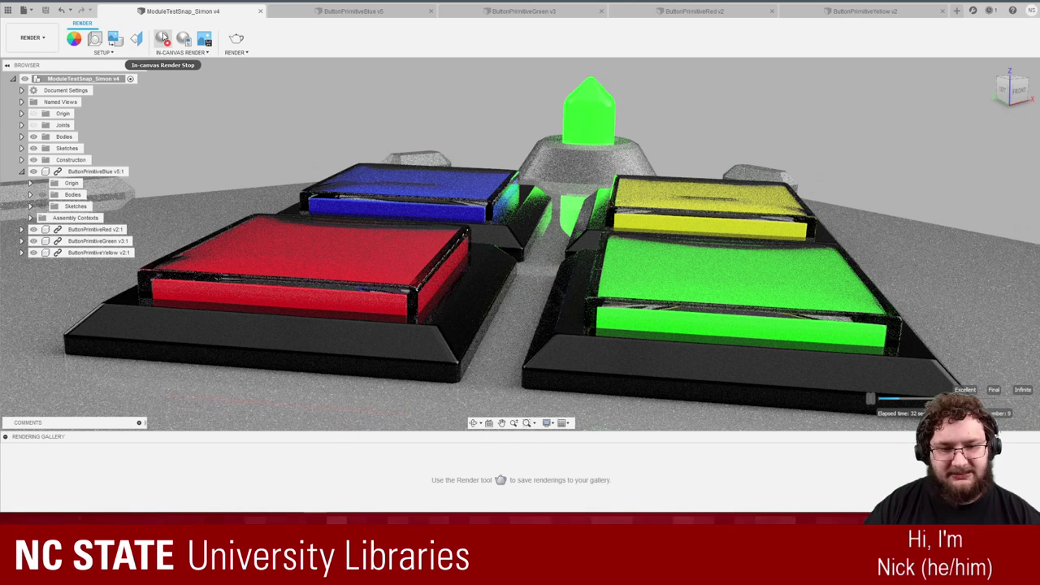
left_click(163, 38)
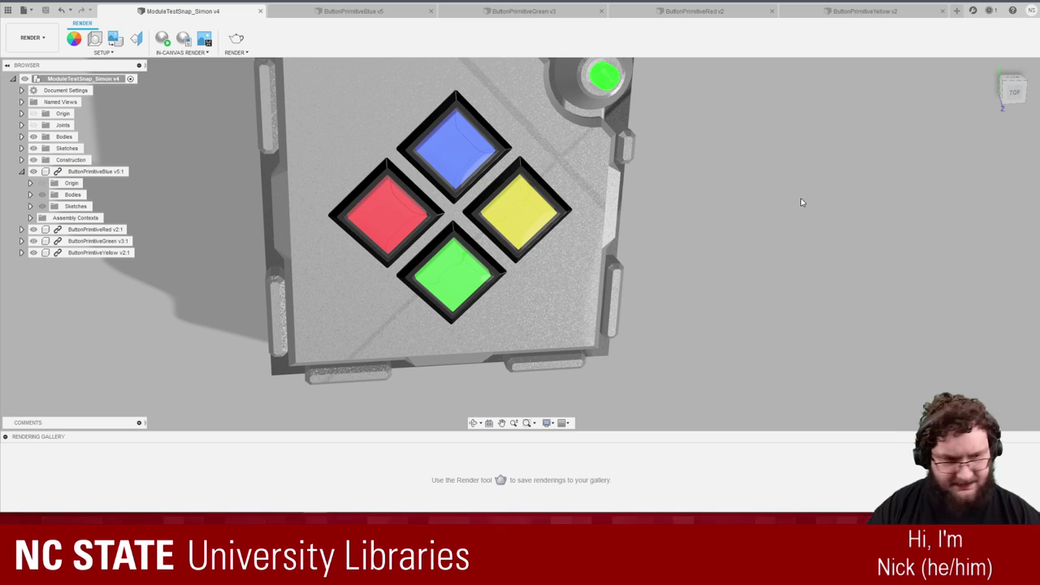
Edit the Silver PLA appearance, setting its roughness to 0.441 and its reflectance to 0.014.
key("a")
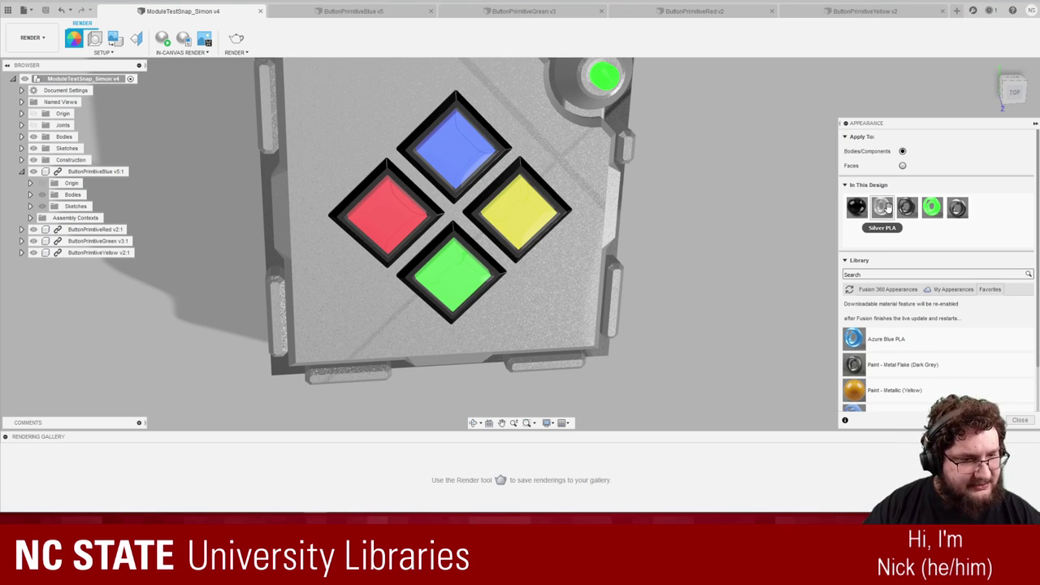
double_click(887, 208)
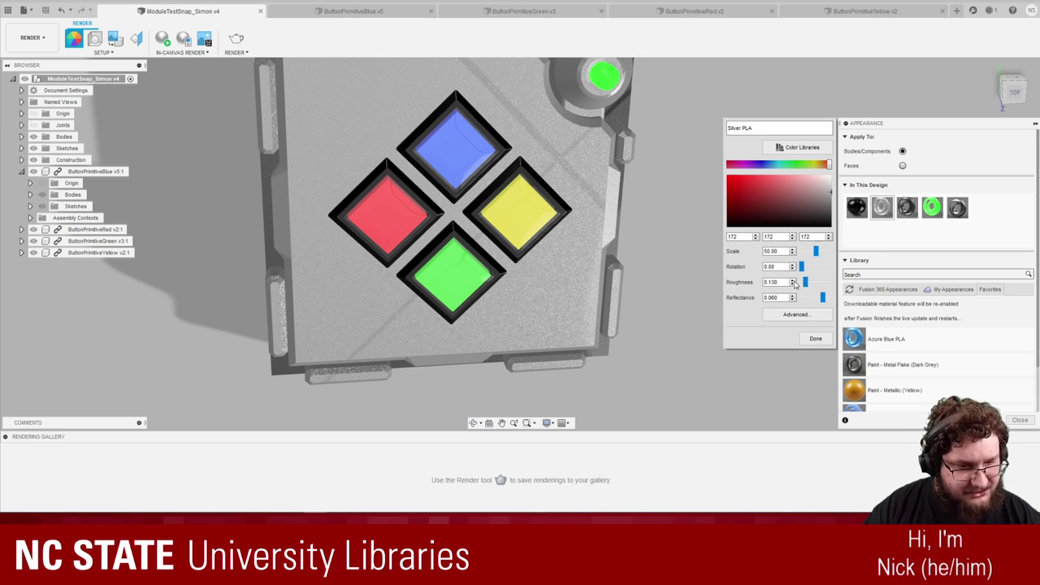
mouse_move(805, 282)
left_mouse_down()
mouse_move(824, 286)
mouse_move(804, 298)
left_mouse_up()
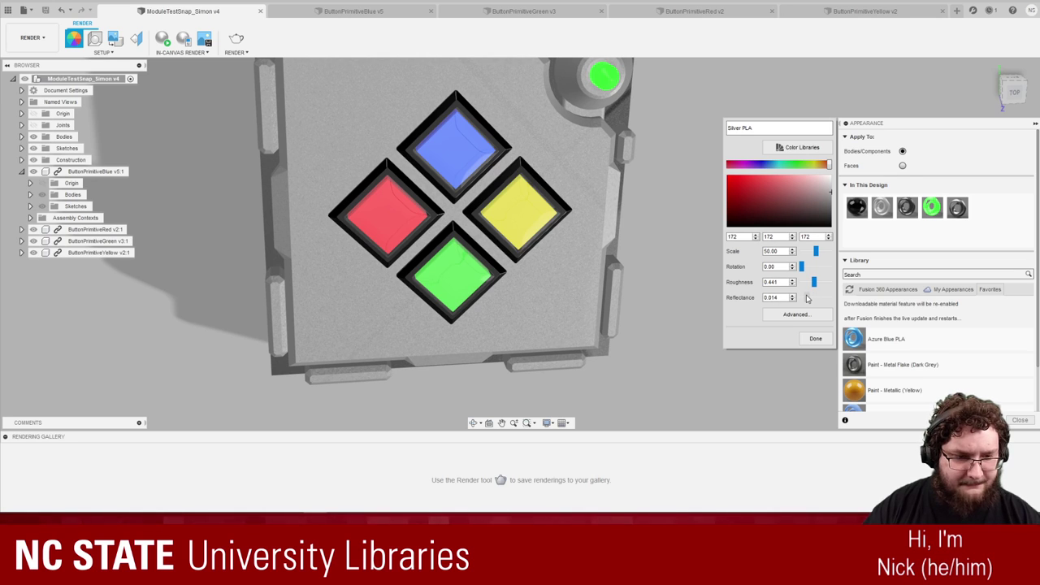
left_click(816, 338)
Render the module with the edited silver material in the canvas from an angled front view and collapse the appearance settings.
middle_click_drag(714, 304, 681, 163, "shift")
scroll(707, 315, "up", 4)
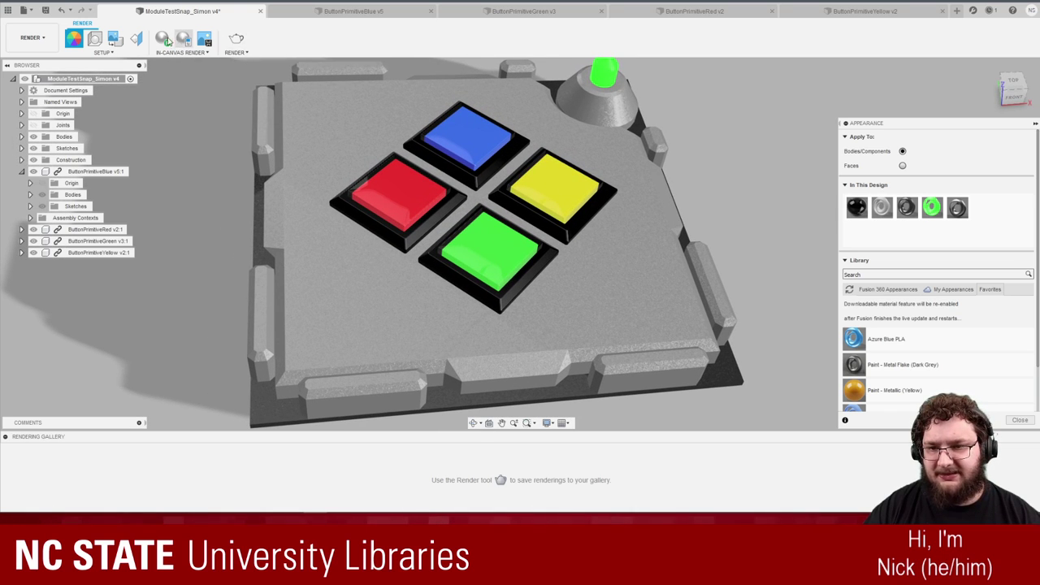
left_click(162, 38)
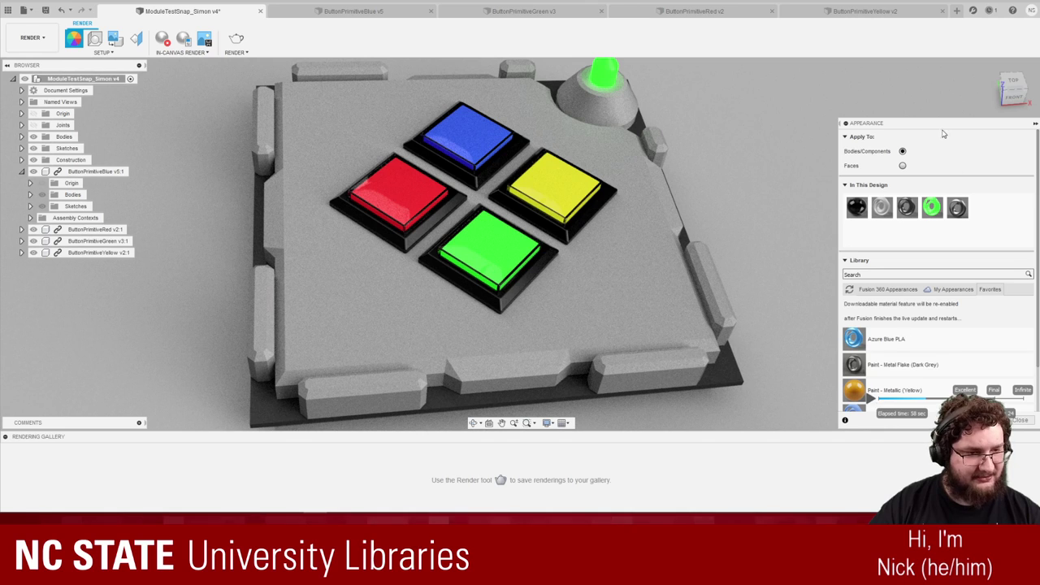
left_click(1035, 124)
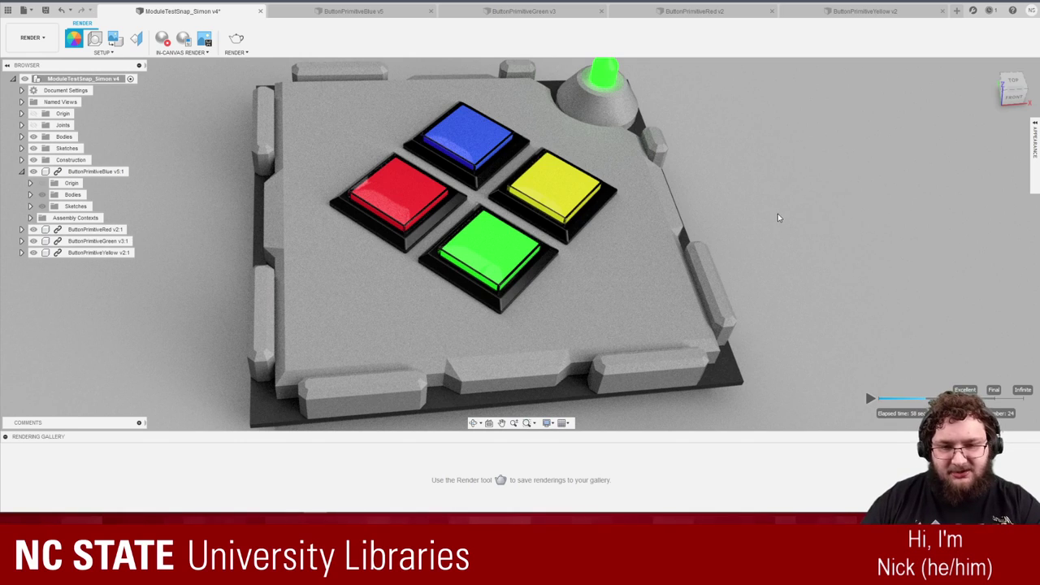
Check the running in-canvas render of the module from above at several zoom levels, then stop it.
left_click(777, 219)
left_click(804, 246)
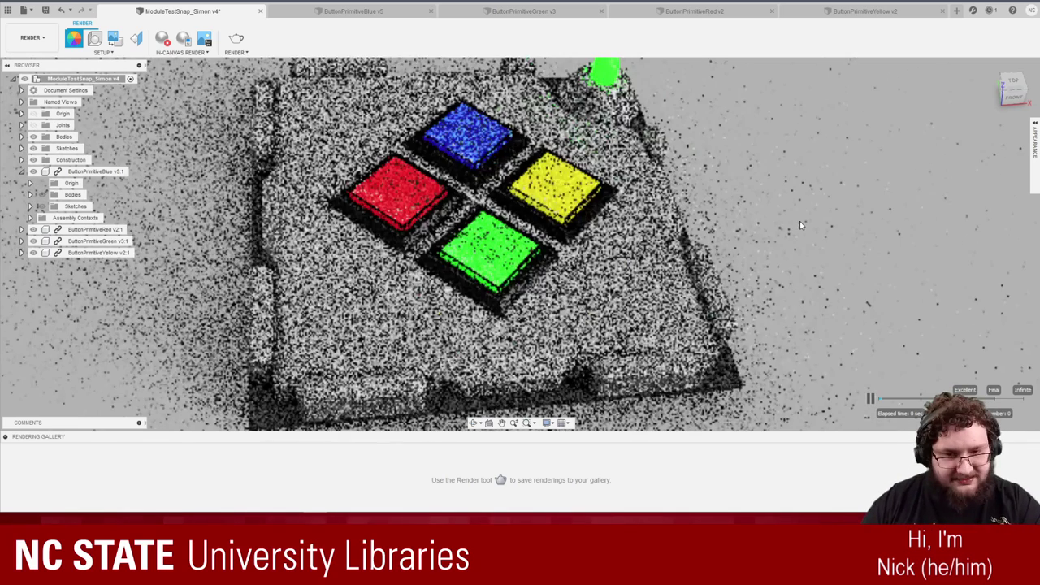
middle_click_drag(799, 221, 806, 243, "shift")
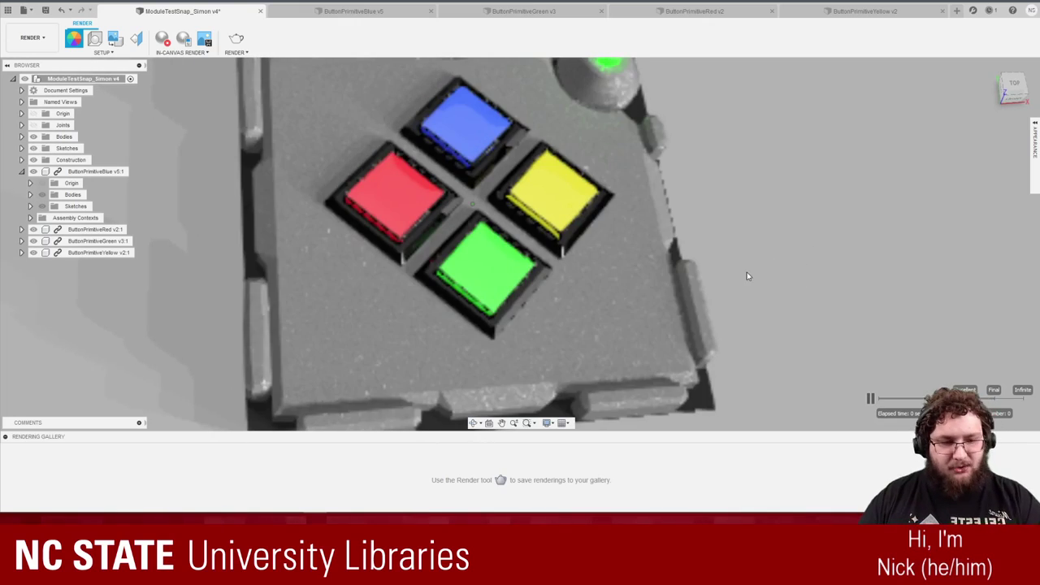
middle_click_drag(748, 275, 757, 228, "shift")
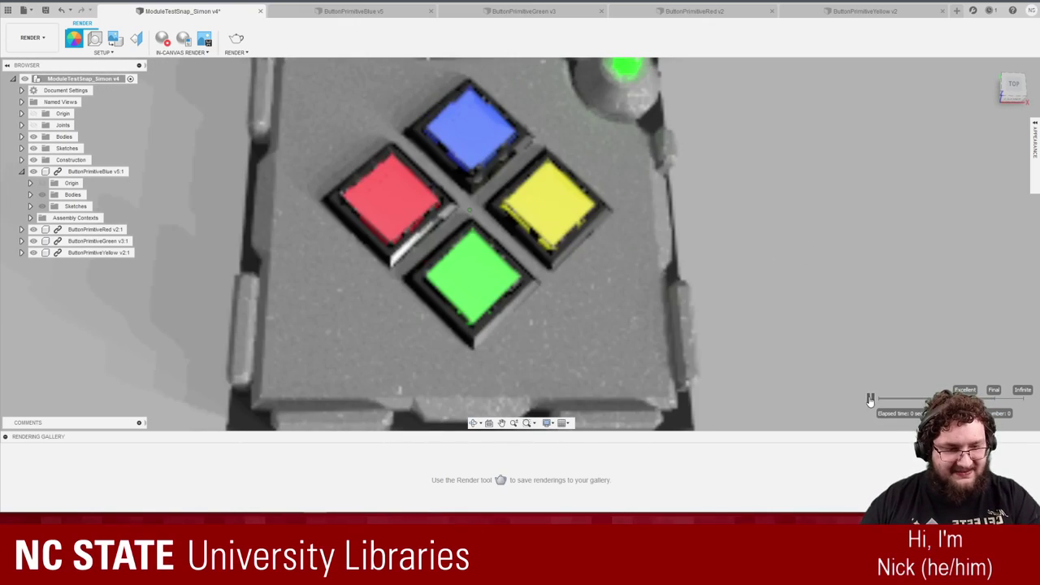
left_click(870, 401)
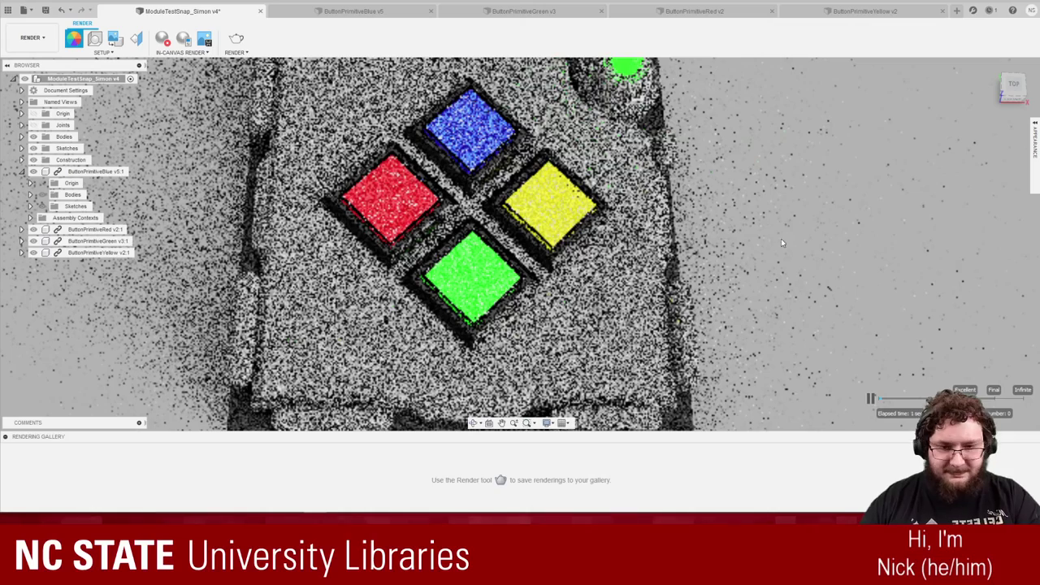
scroll(800, 214, "up", 4)
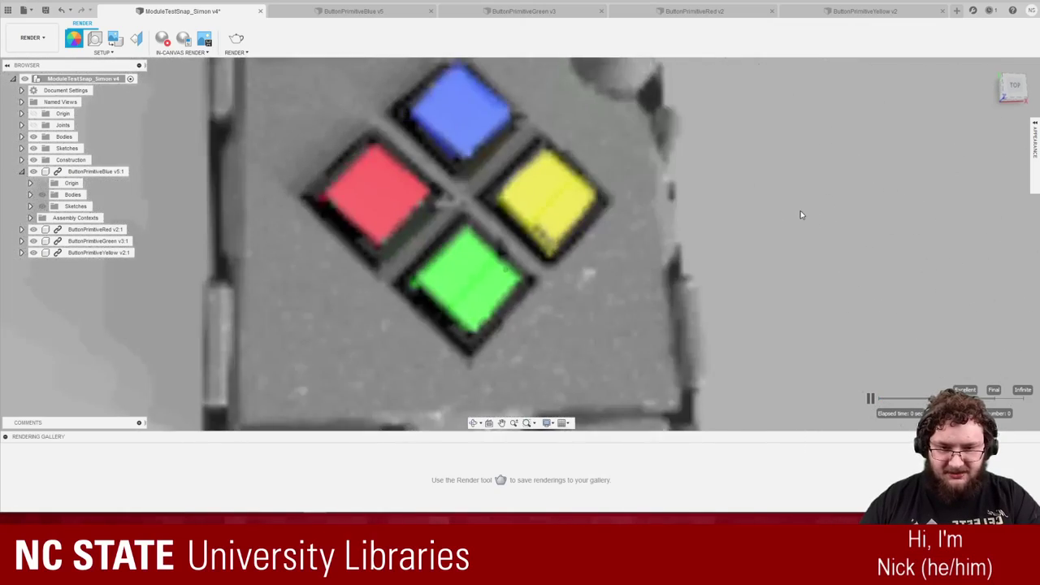
scroll(800, 214, "down", 4)
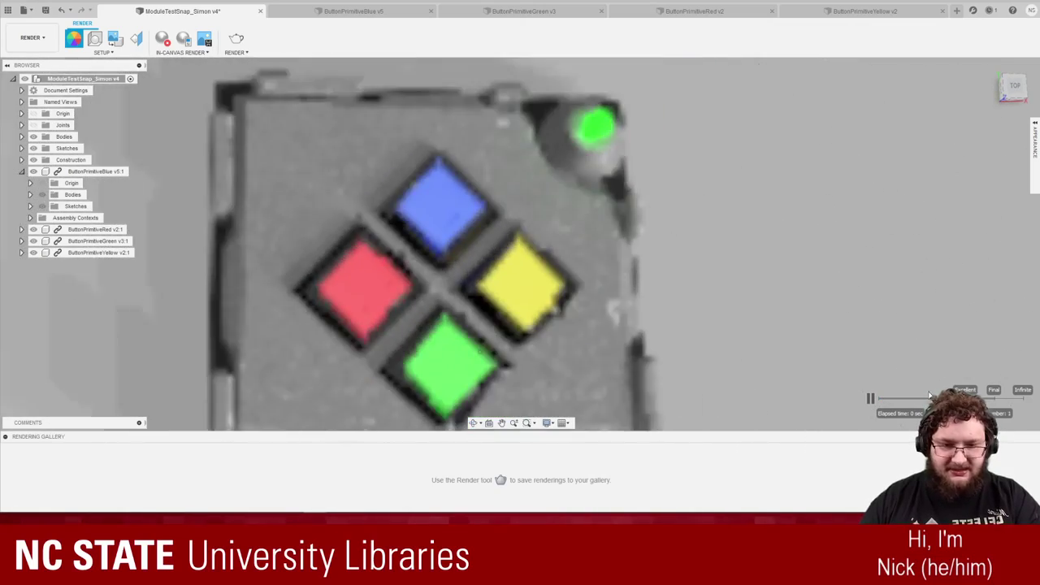
left_click(871, 398)
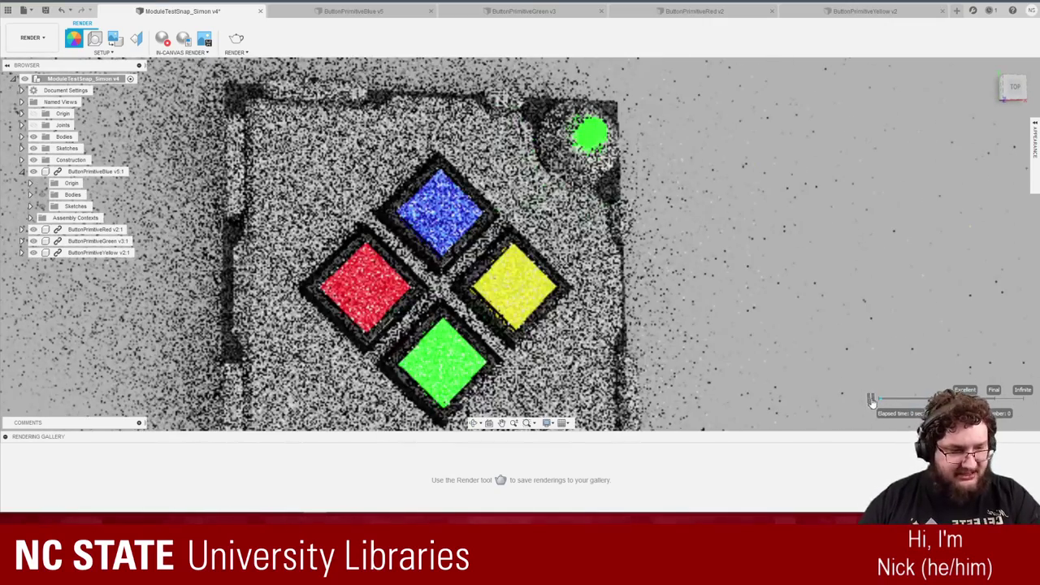
left_click(163, 40)
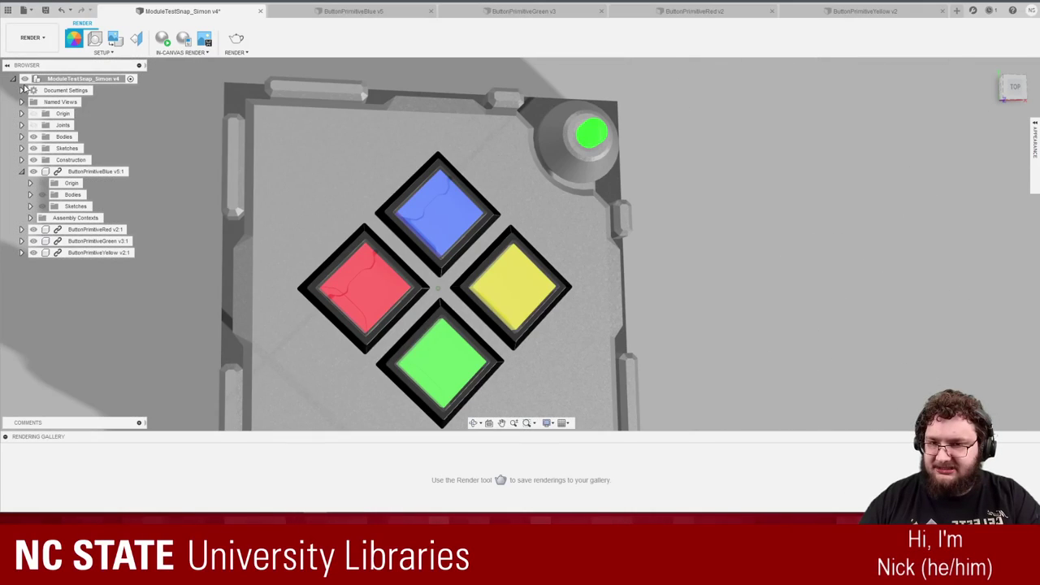
Return the module from rendering to the Design workspace.
left_click(31, 38)
left_click(733, 137)
middle_click_drag(715, 208, 705, 221, "shift")
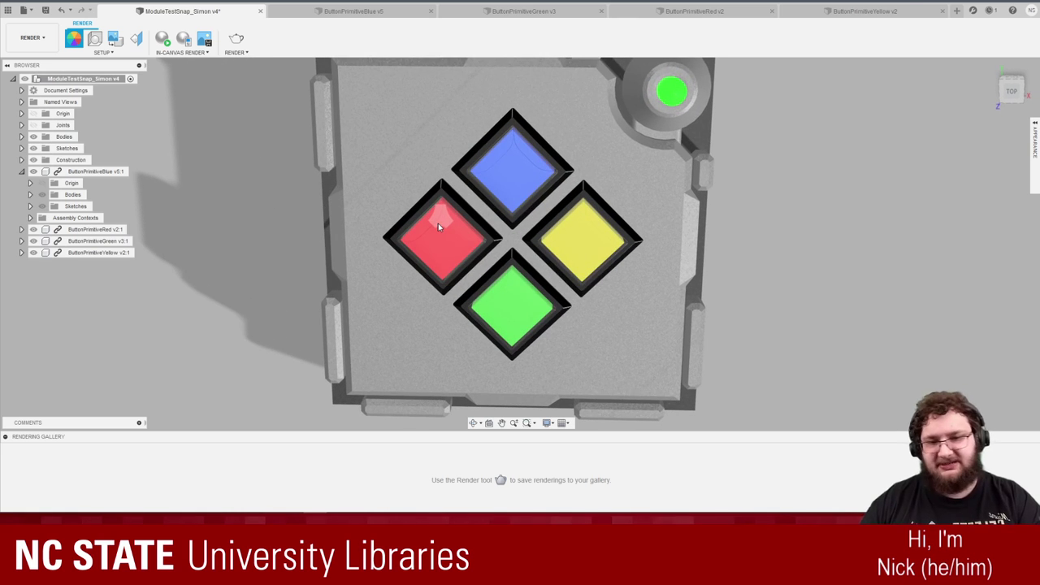
left_click(31, 37)
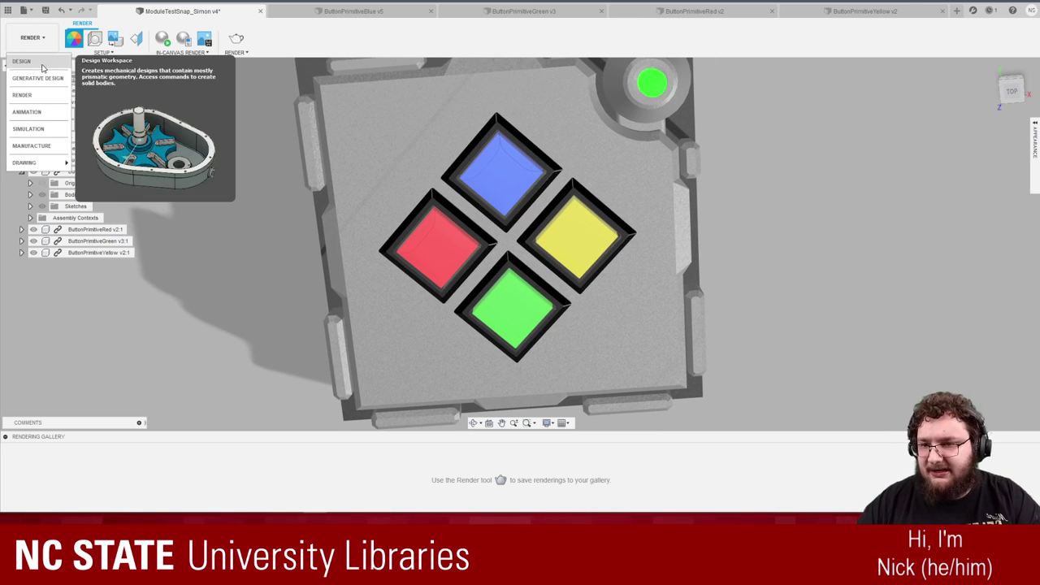
left_click(34, 78)
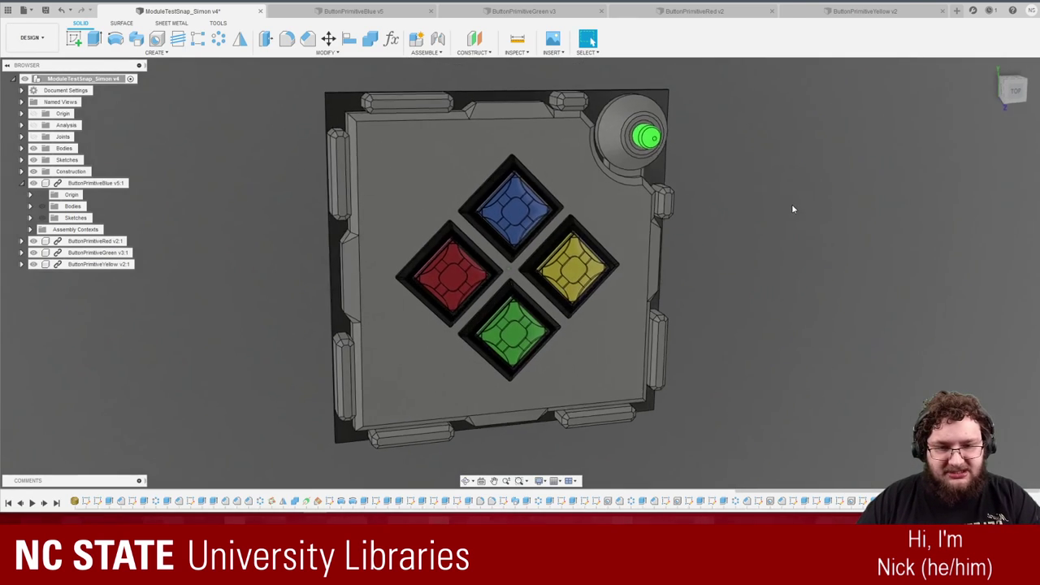
right_click(832, 226)
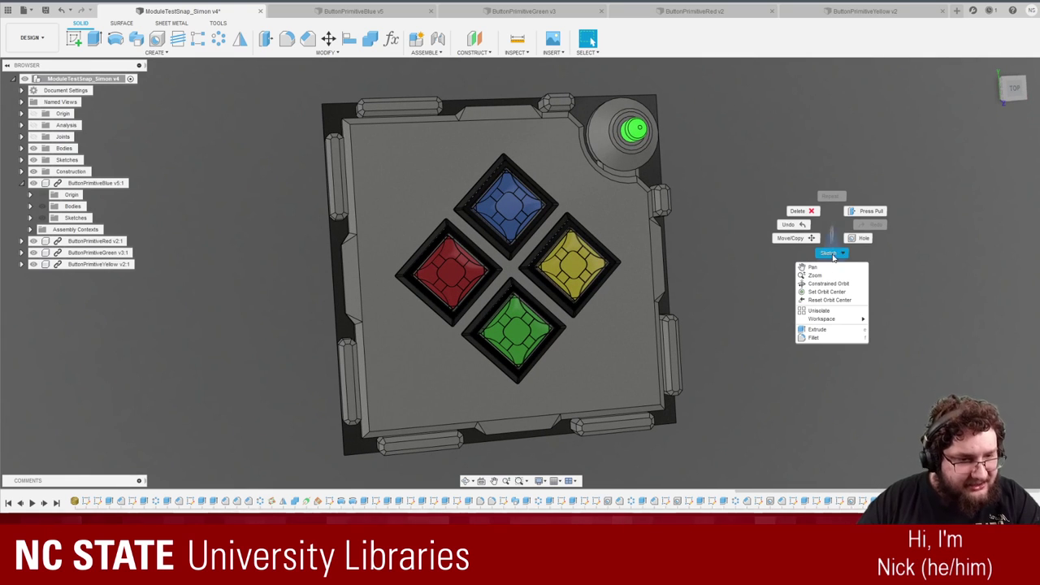
left_click(914, 284)
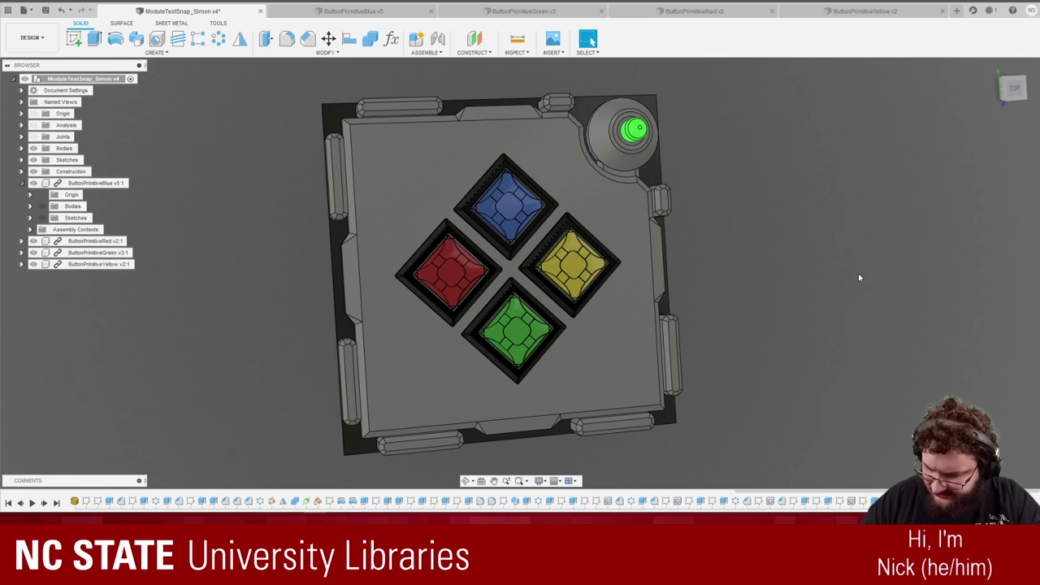
key("a")
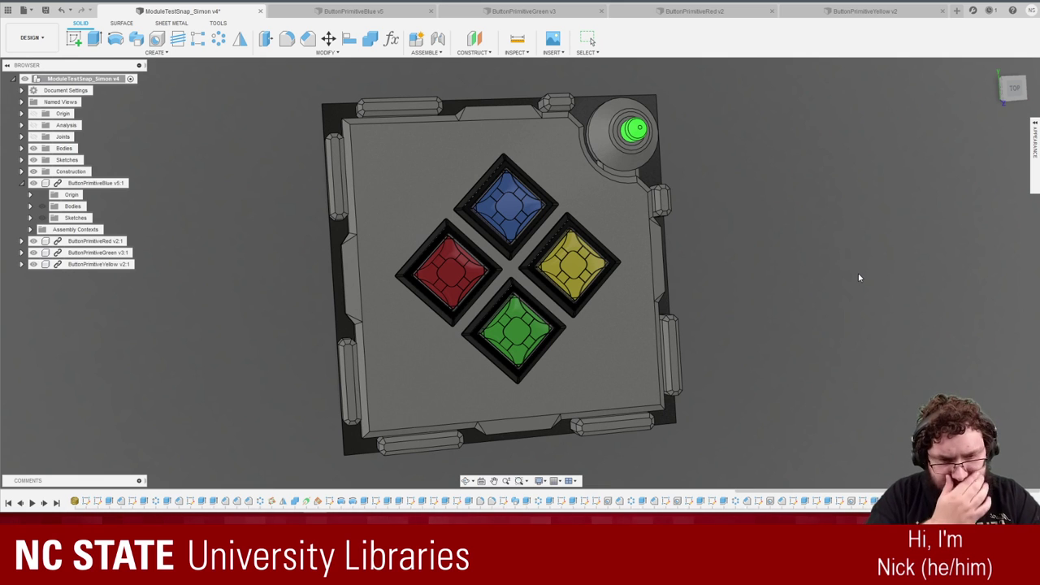
left_click(1035, 124)
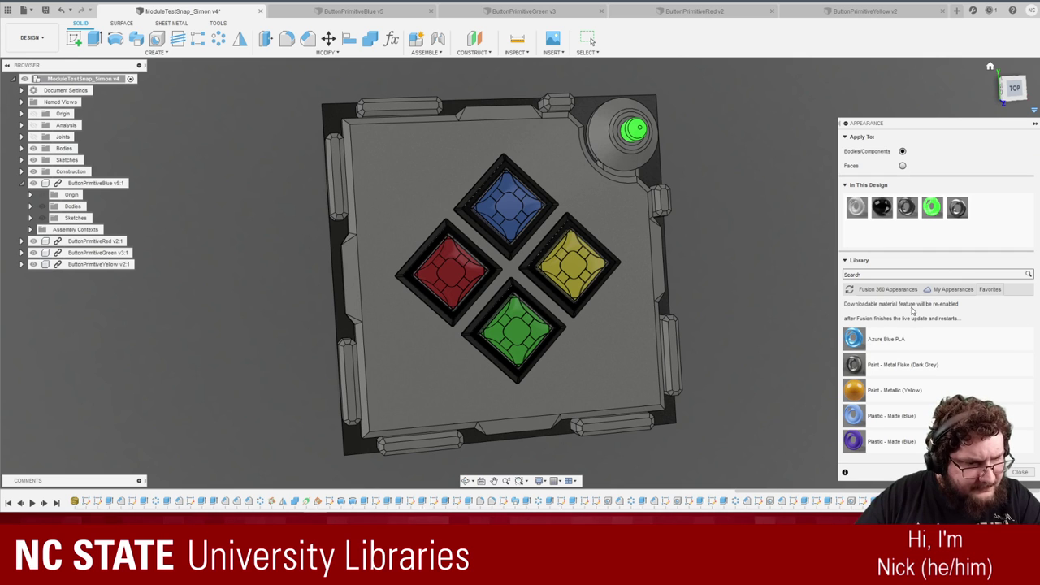
left_click(1035, 123)
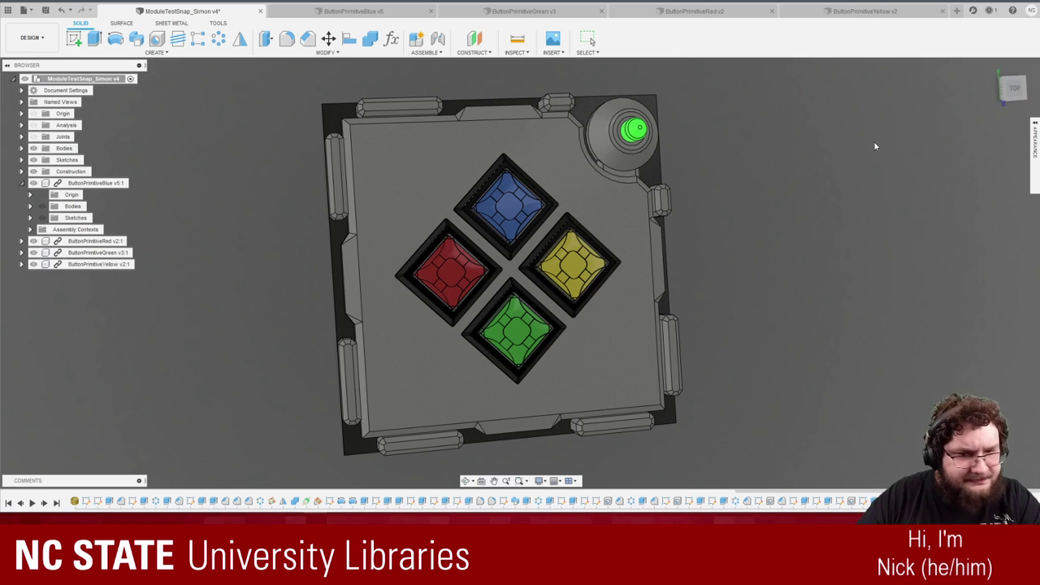
right_click(174, 149)
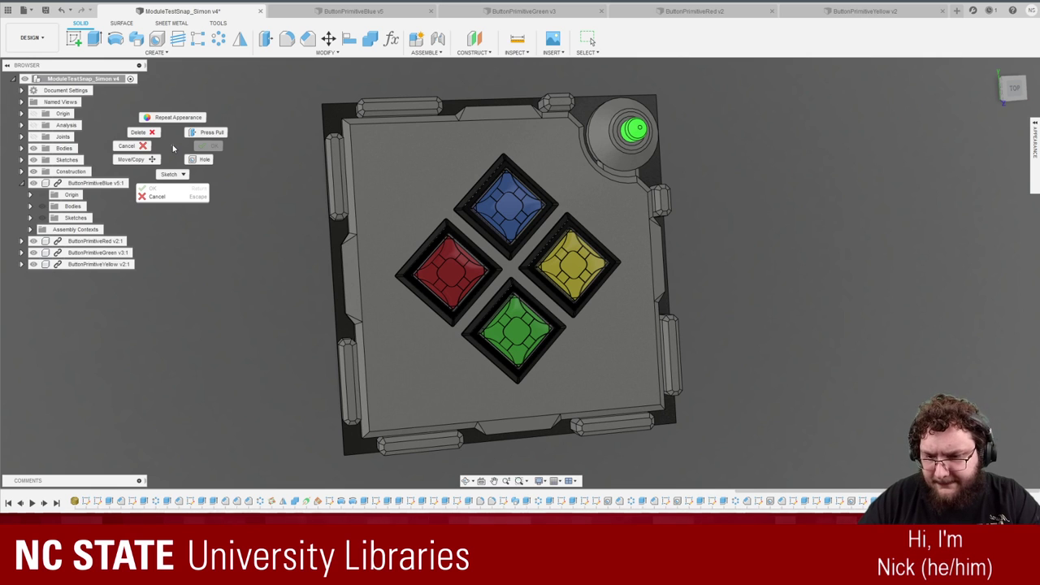
key("Escape")
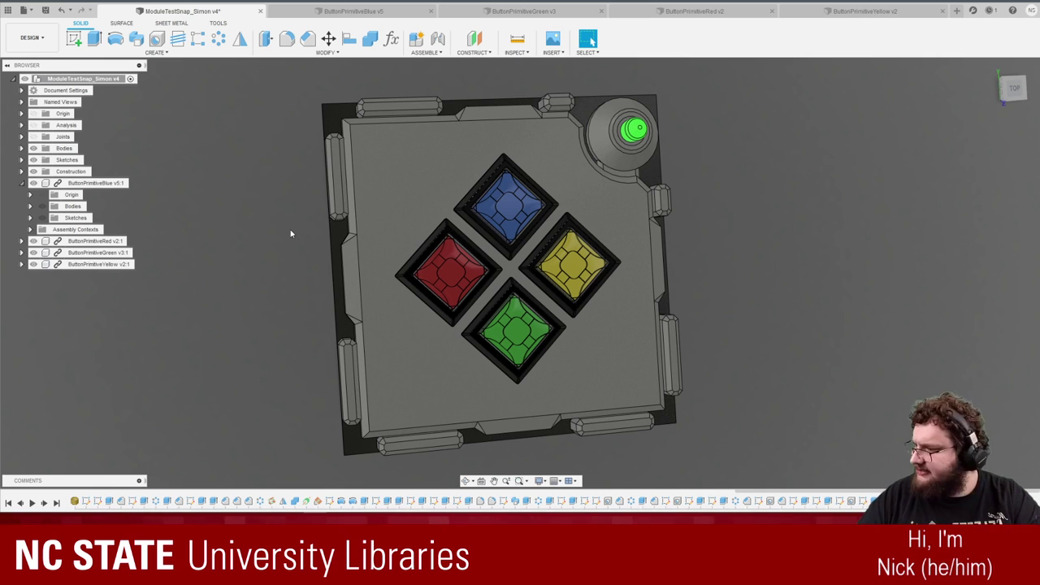
middle_click_drag(291, 235, 291, 234, "shift")
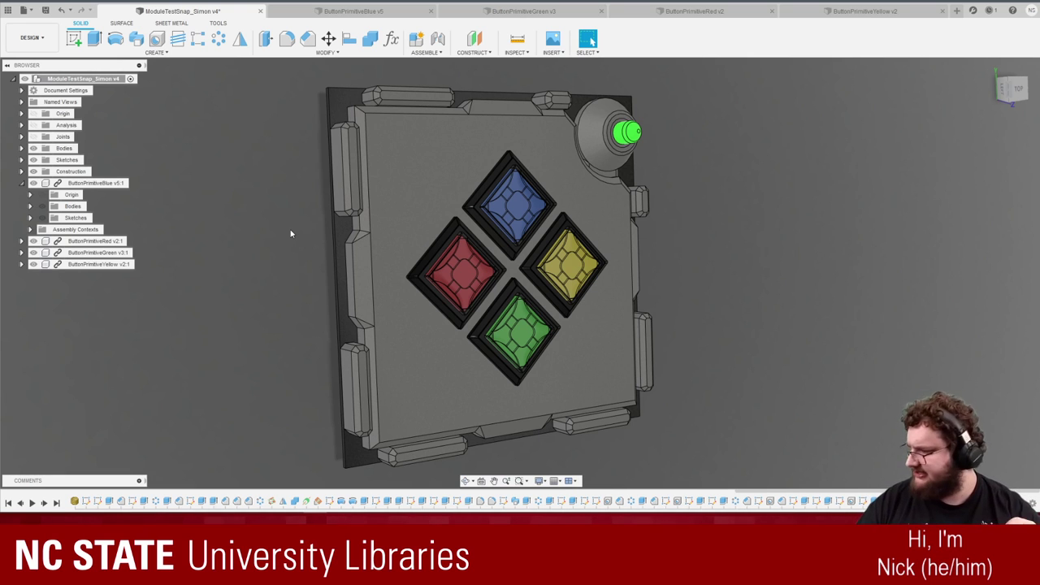
Examine the Simon module from the home view, from above and from several tilted angles.
middle_click_drag(291, 234, 751, 202, "shift")
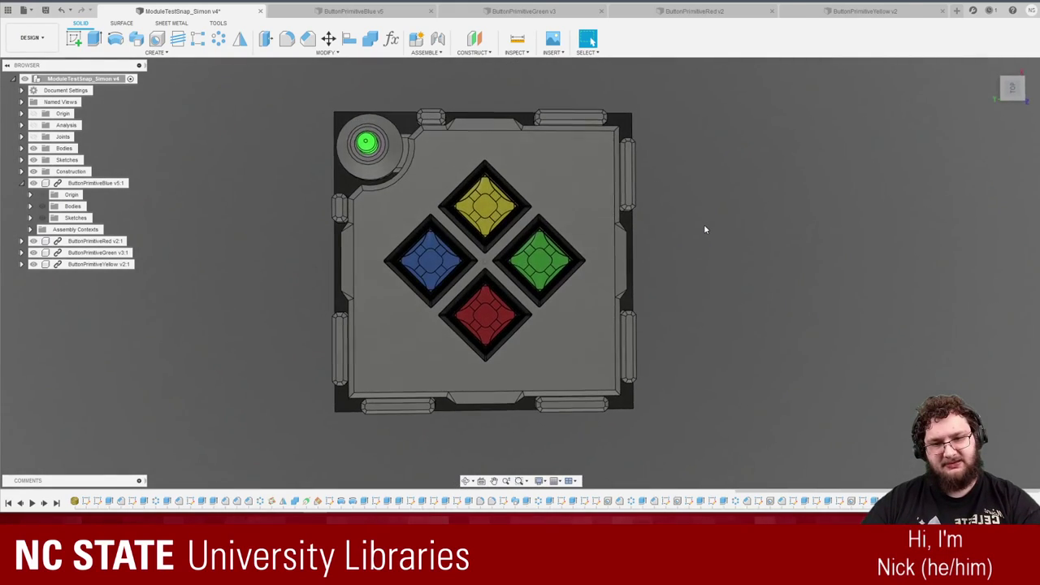
middle_click_drag(705, 230, 780, 195, "shift")
right_click(776, 194)
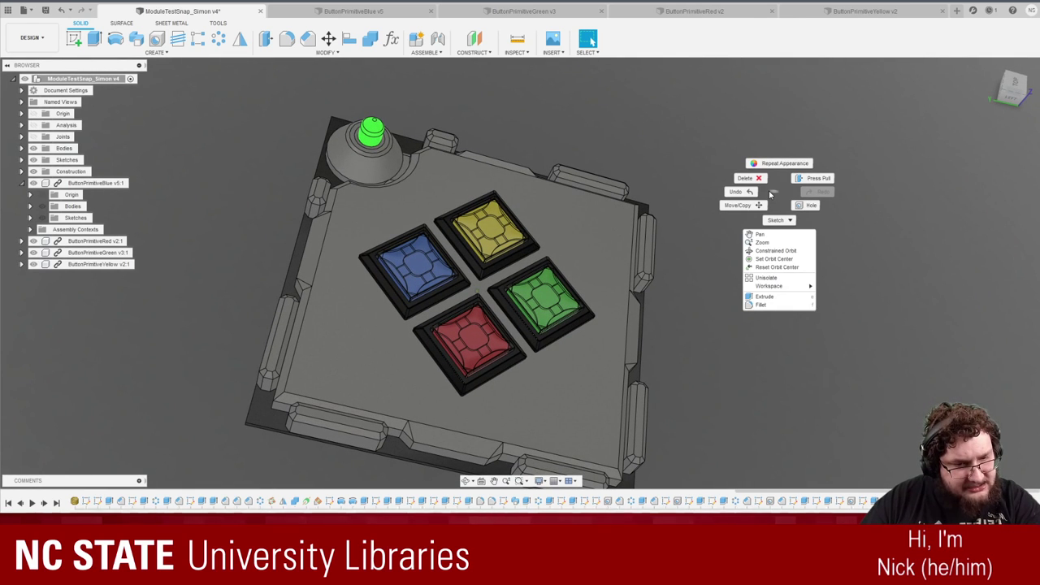
left_click(959, 113)
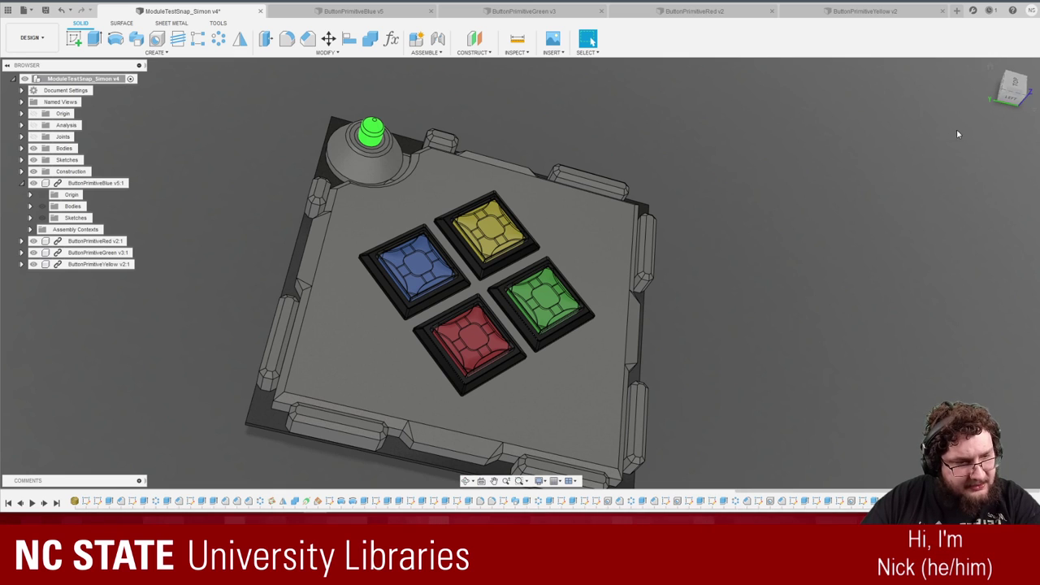
left_click(1035, 111)
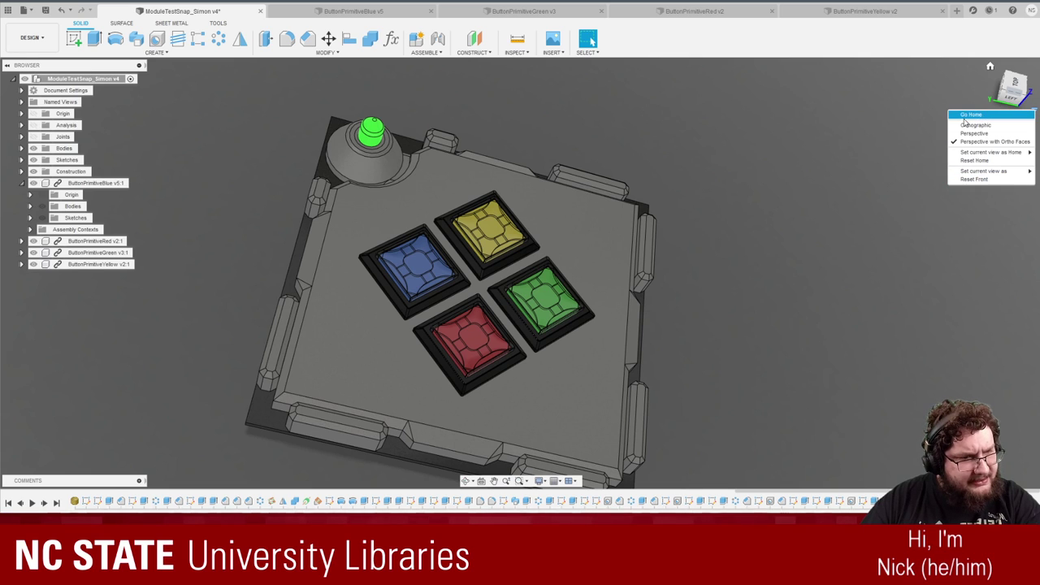
left_click(991, 69)
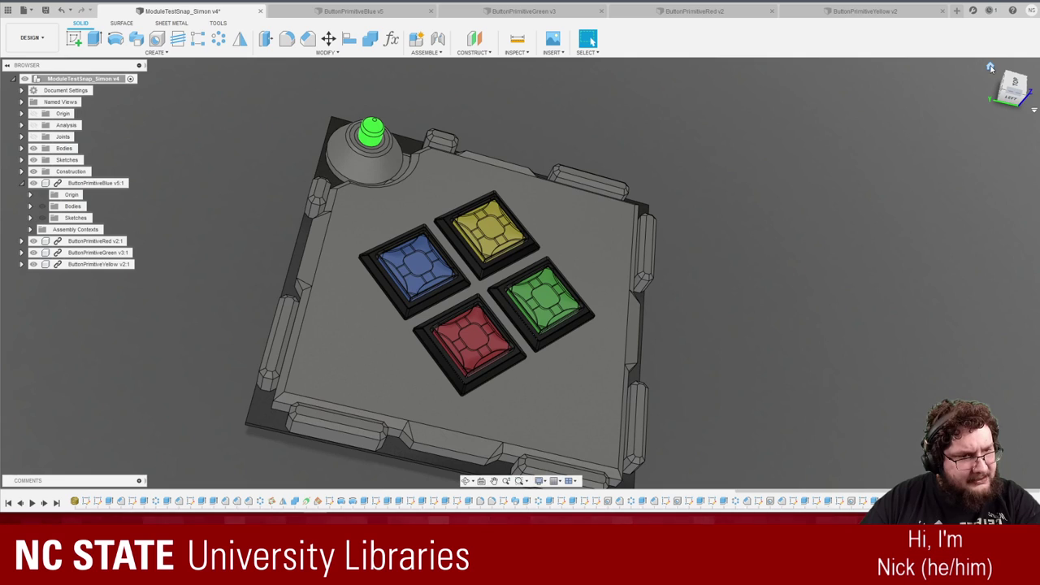
left_click(991, 68)
middle_click_drag(738, 189, 915, 443, "shift")
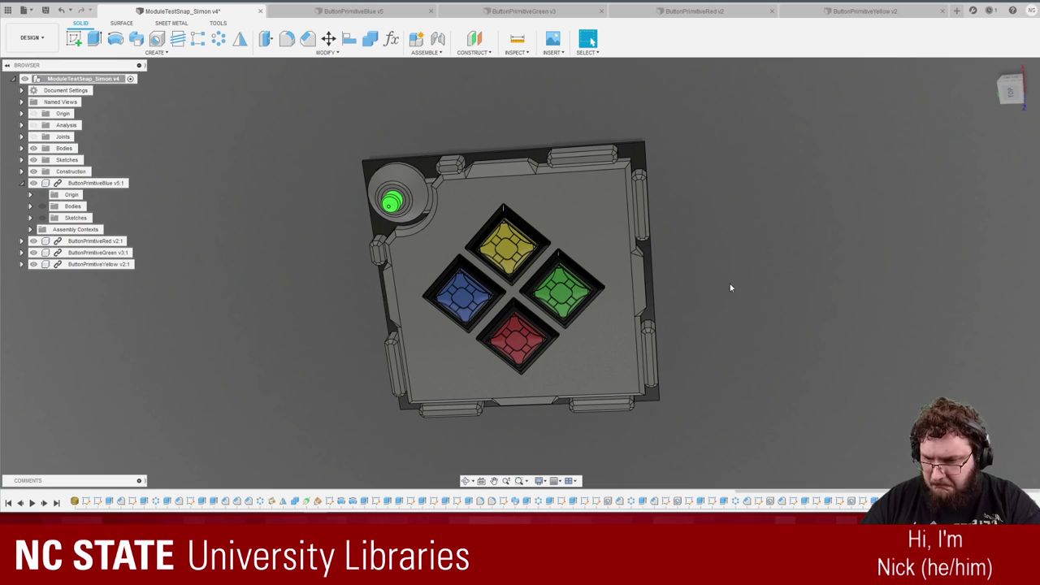
middle_click_drag(733, 287, 637, 136, "shift")
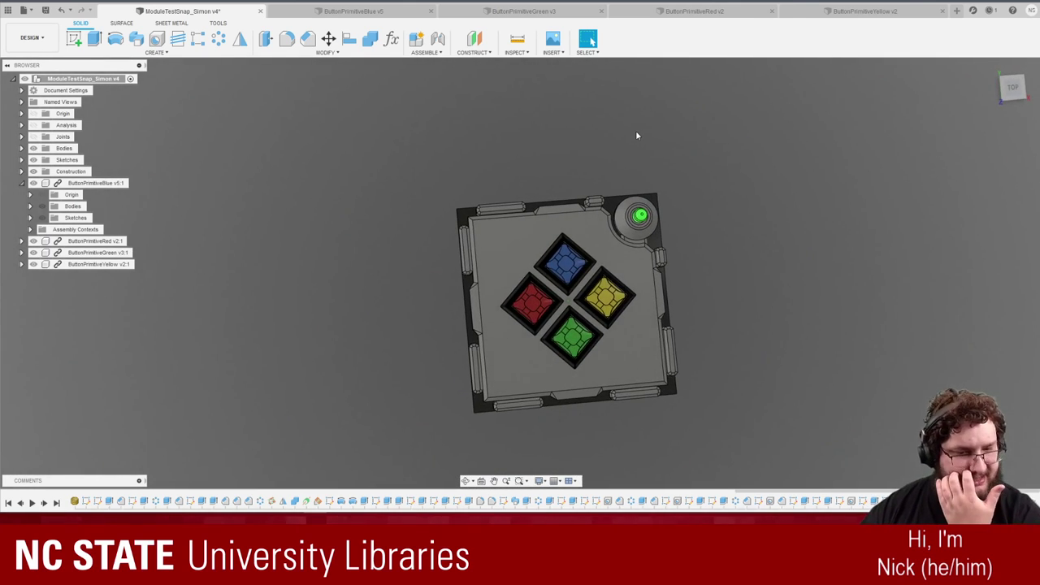
scroll(637, 136, "up", 3)
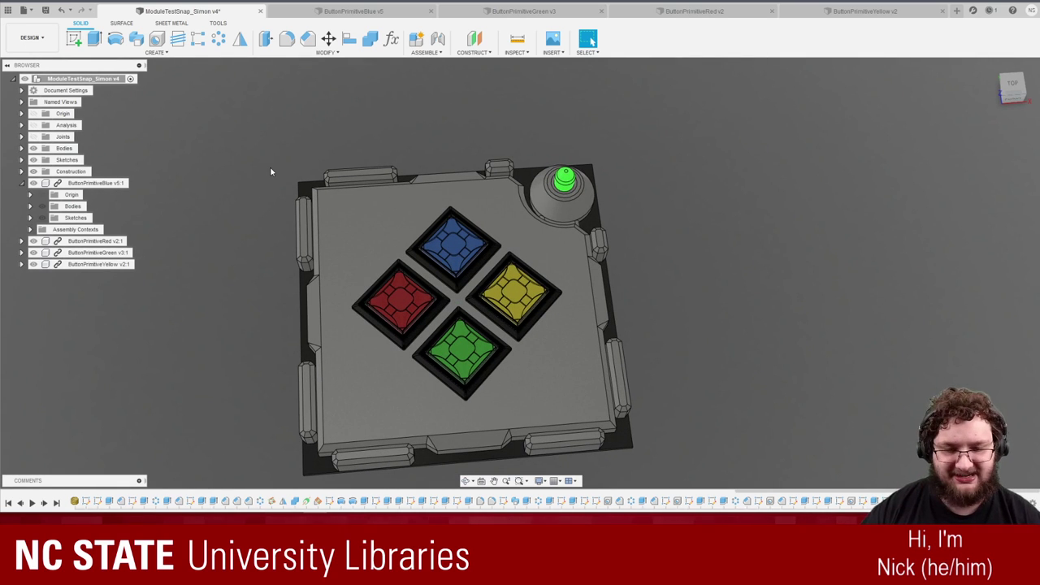
middle_click_drag(271, 170, 351, 227, "shift")
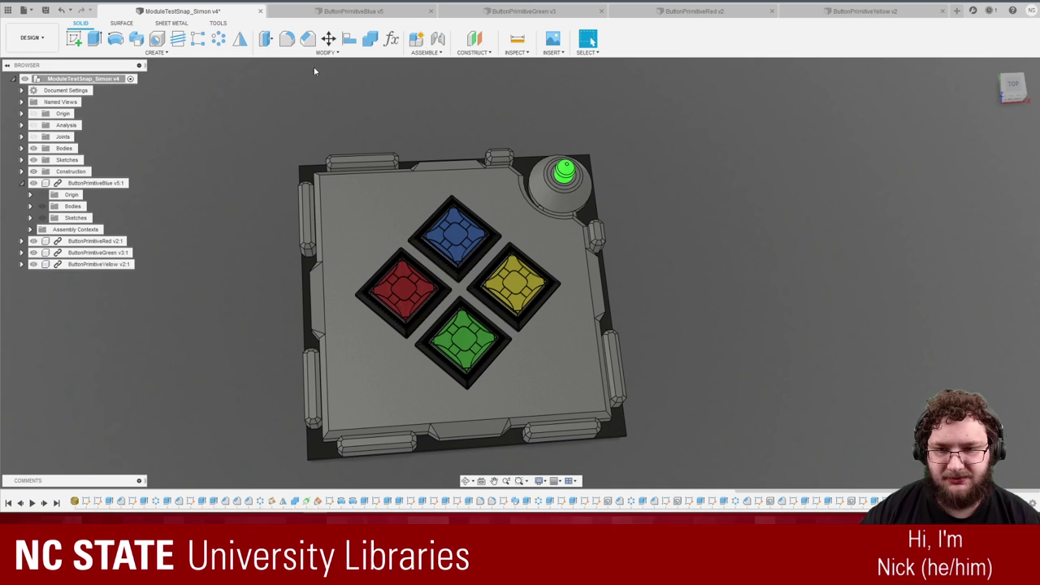
Send the silver module body to Meshmixer for 3D printing.
left_click(218, 23)
left_click(75, 39)
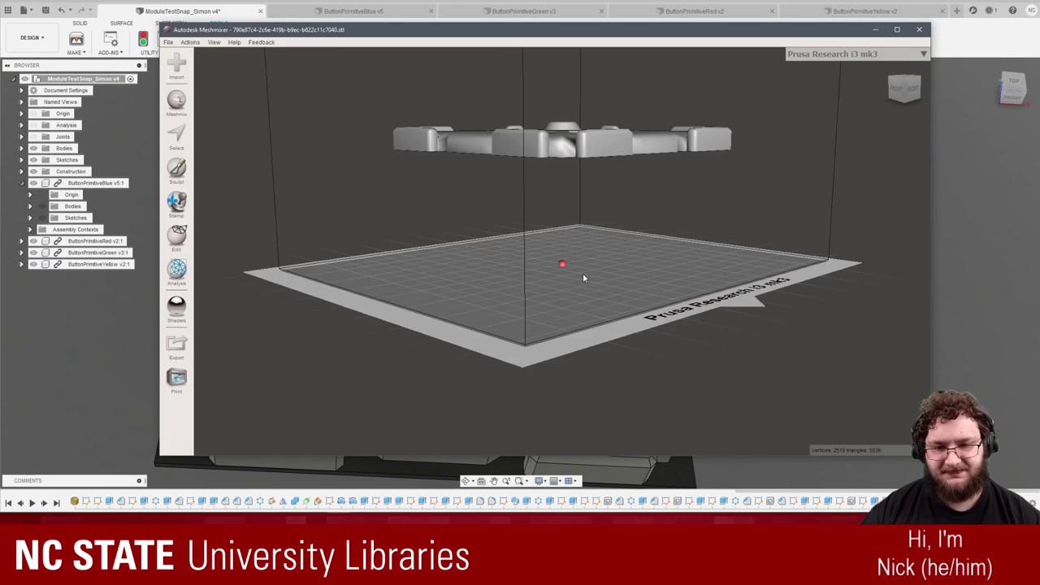
right_click_drag(675, 224, 344, 237)
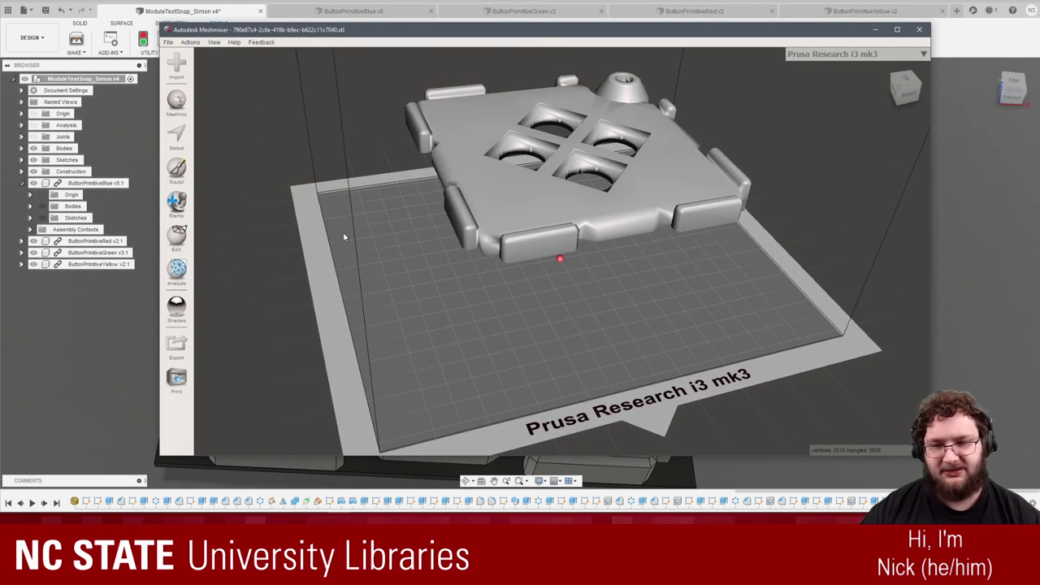
Align the module mesh so that it sits flat on the Prusa Research i3 mk3 print bed.
left_click(184, 248)
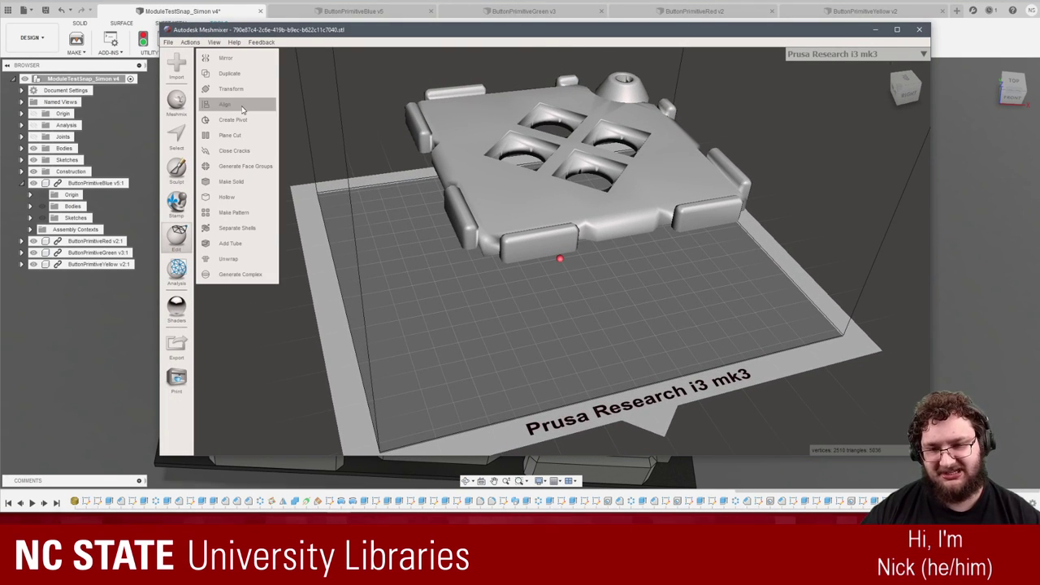
left_click(242, 105)
left_click(248, 168)
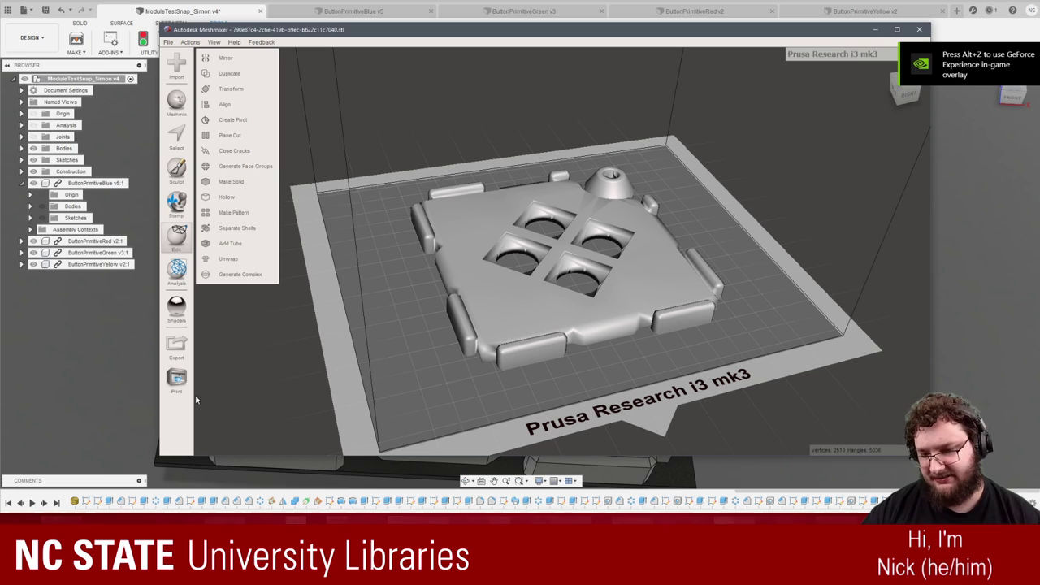
Export the aligned mesh to the Desktop as a binary STL named Simon, and close Meshmixer.
left_click(178, 347)
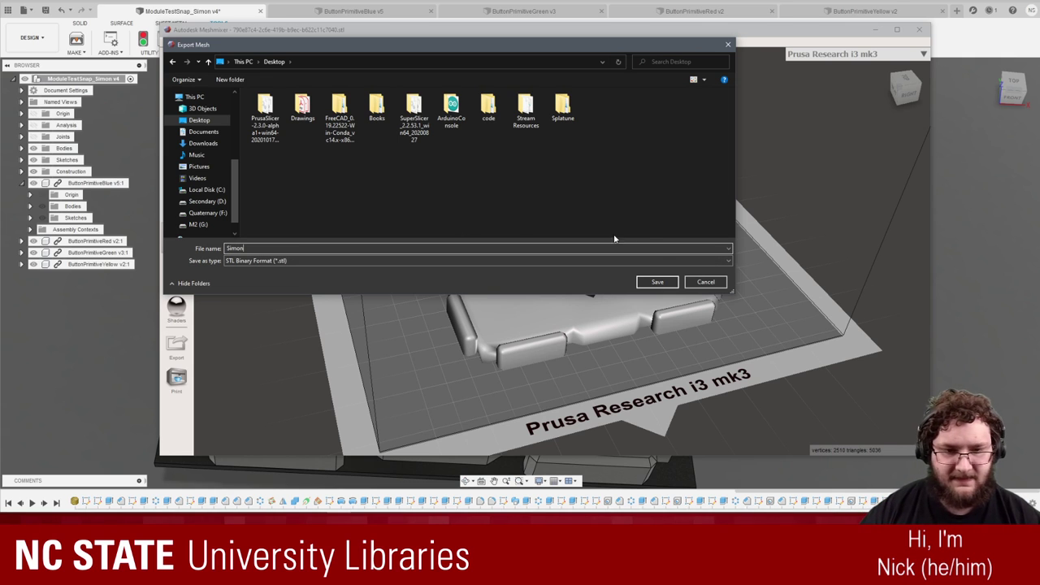
left_click(659, 282)
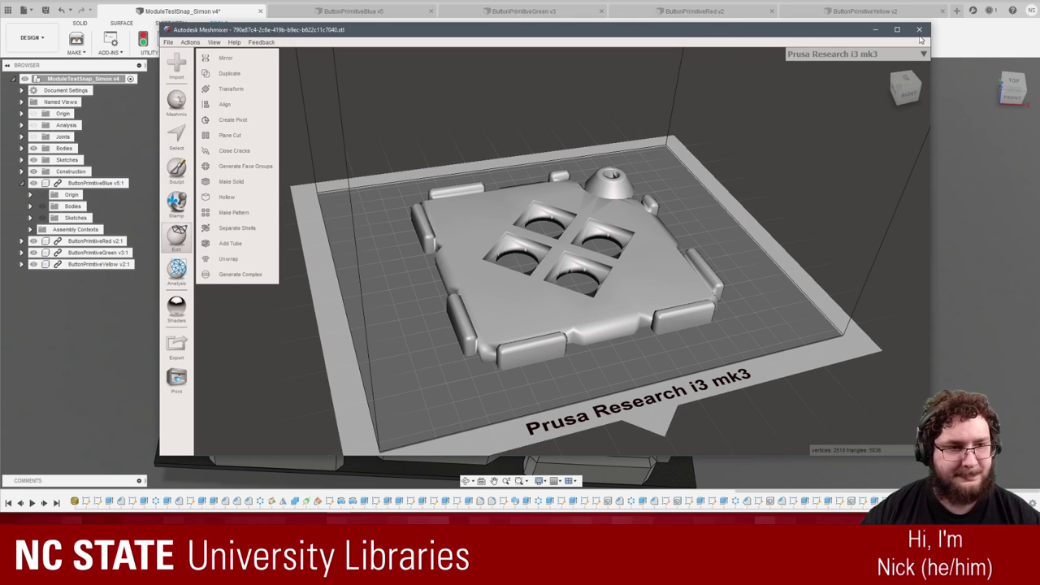
left_click(919, 31)
left_click(596, 273)
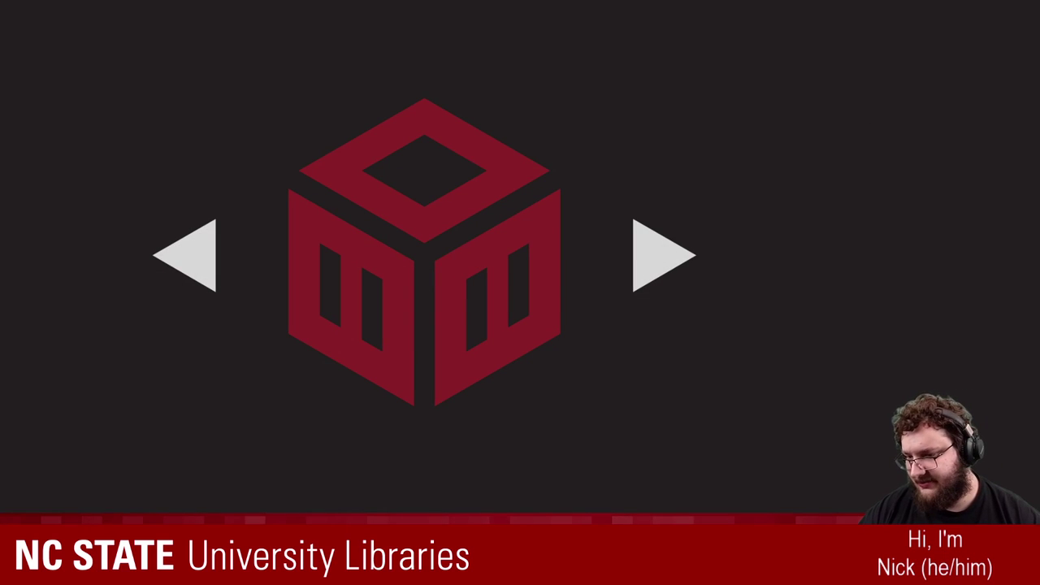
mouse_move(17, 517)
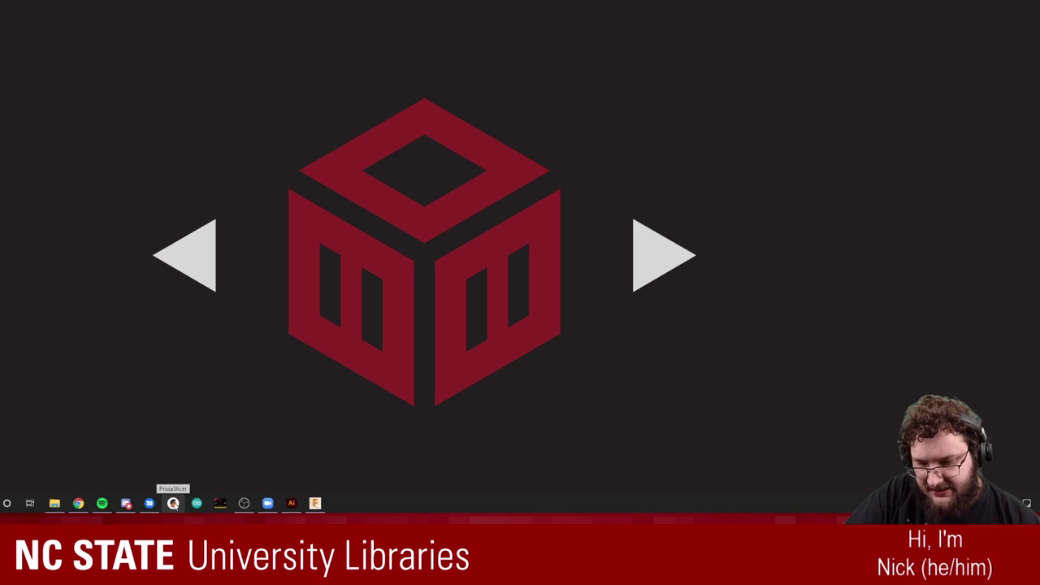
mouse_move(175, 513)
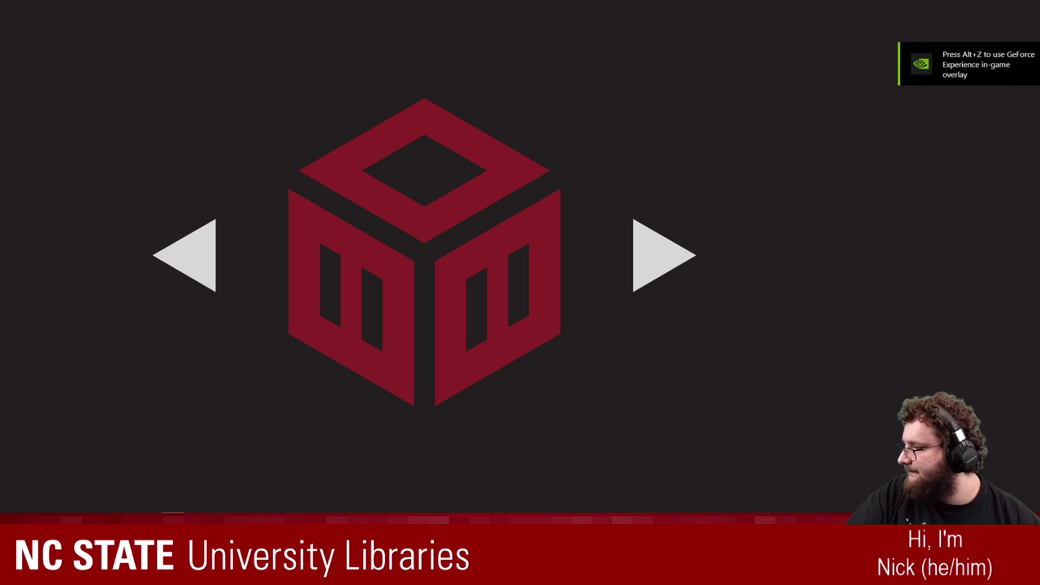
left_click_drag(0, 113, 680, 1)
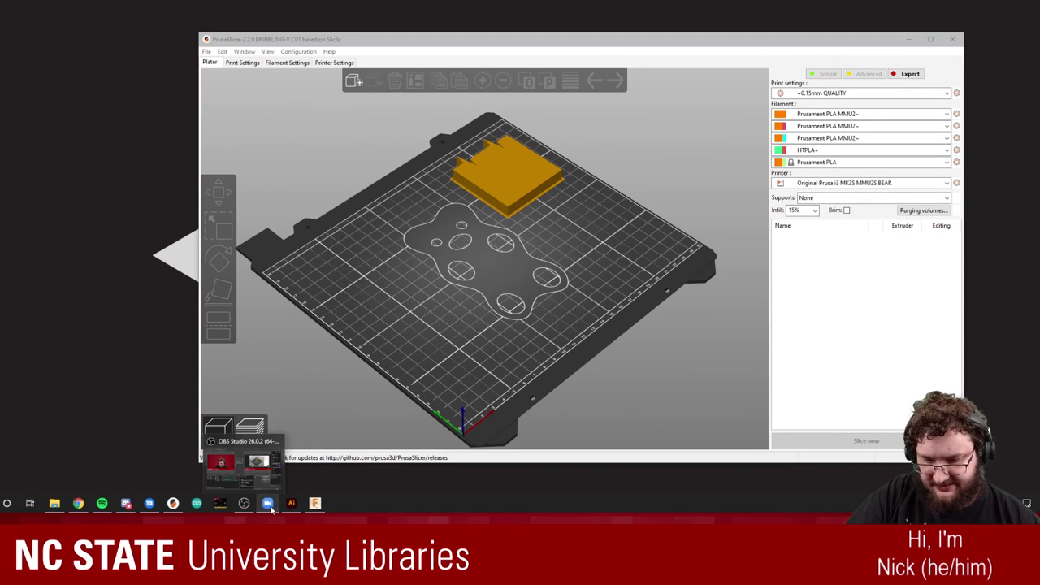
mouse_move(278, 510)
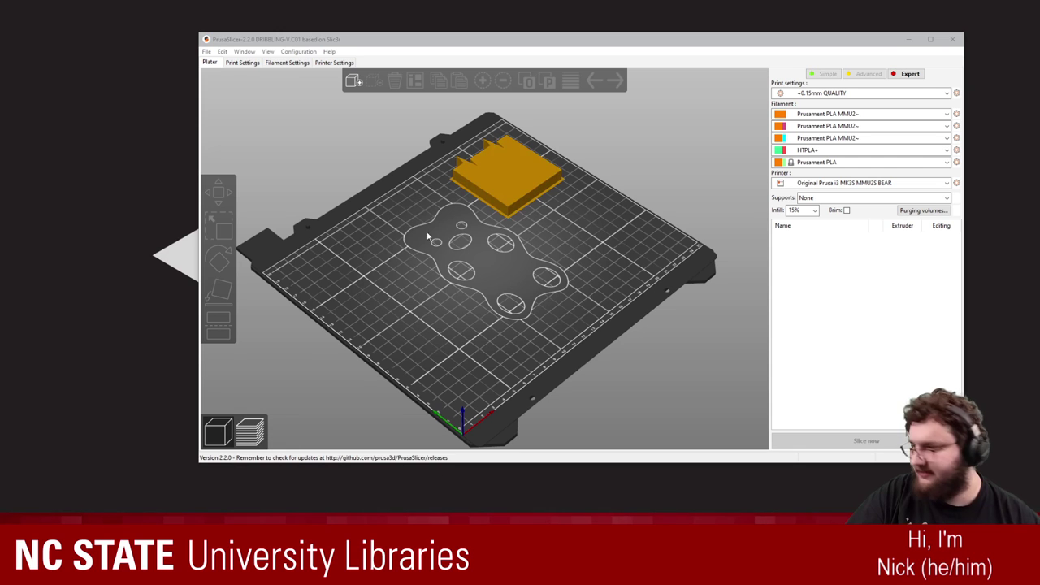
left_click(501, 203)
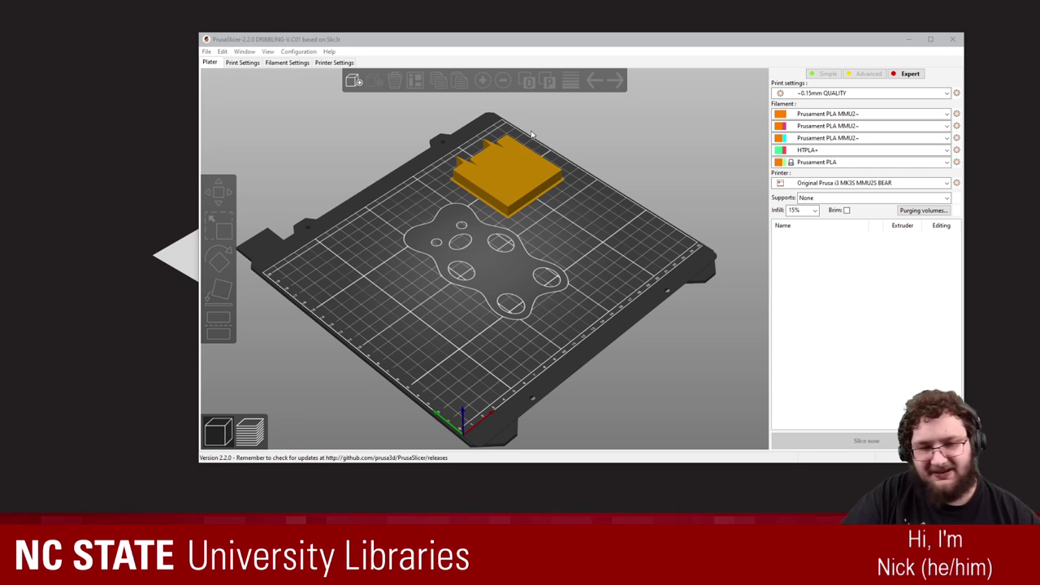
mouse_move(583, 272)
left_mouse_down()
mouse_move(594, 288)
mouse_move(597, 258)
mouse_move(588, 279)
left_mouse_up()
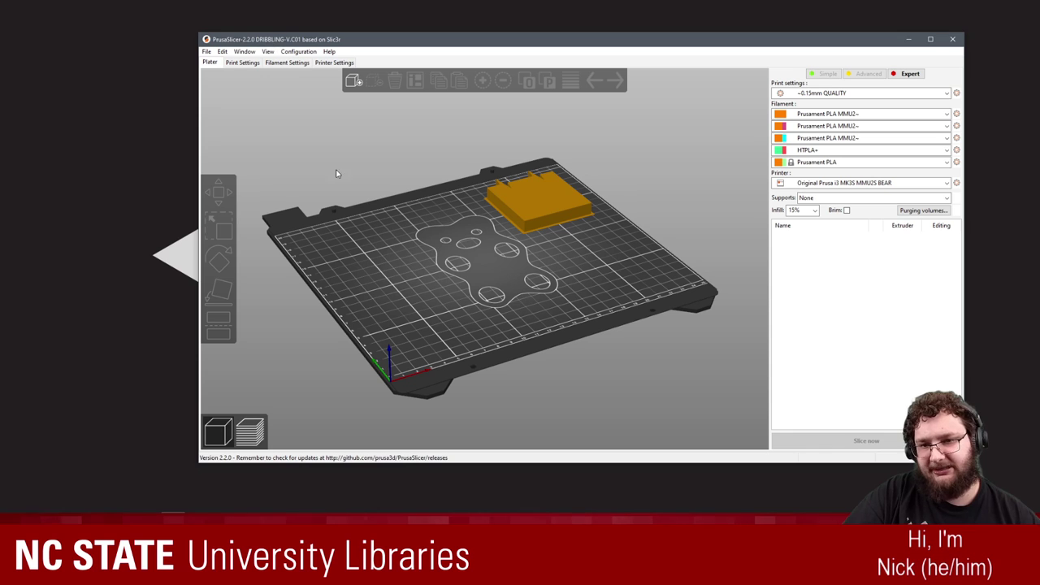
left_click_drag(683, 196, 670, 228)
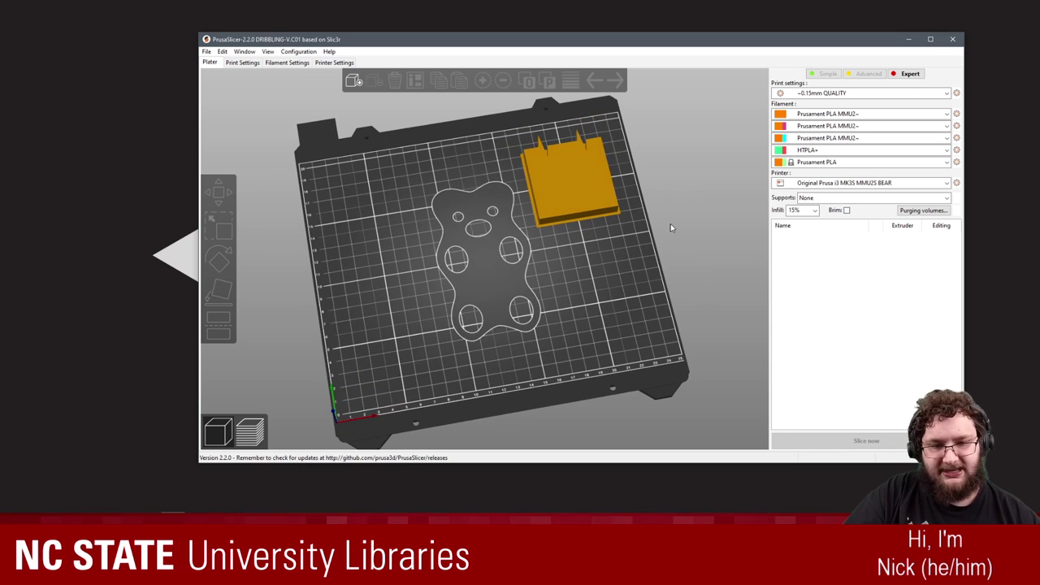
left_click(954, 40)
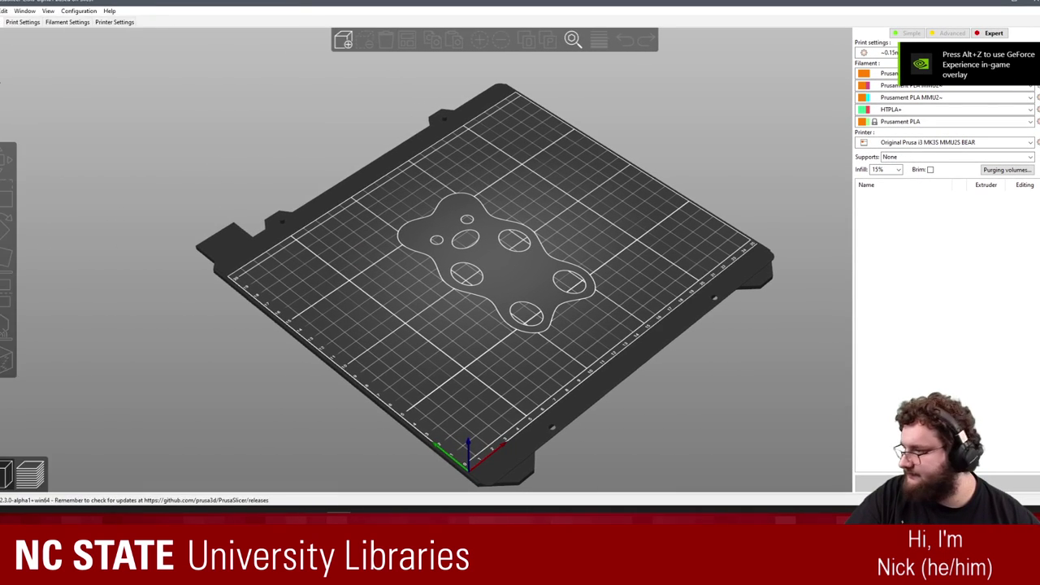
Reposition the PrusaSlicer 2.3.0-alpha1 window so that its plater and print settings are in view.
left_click_drag(26, 77, 19, 76)
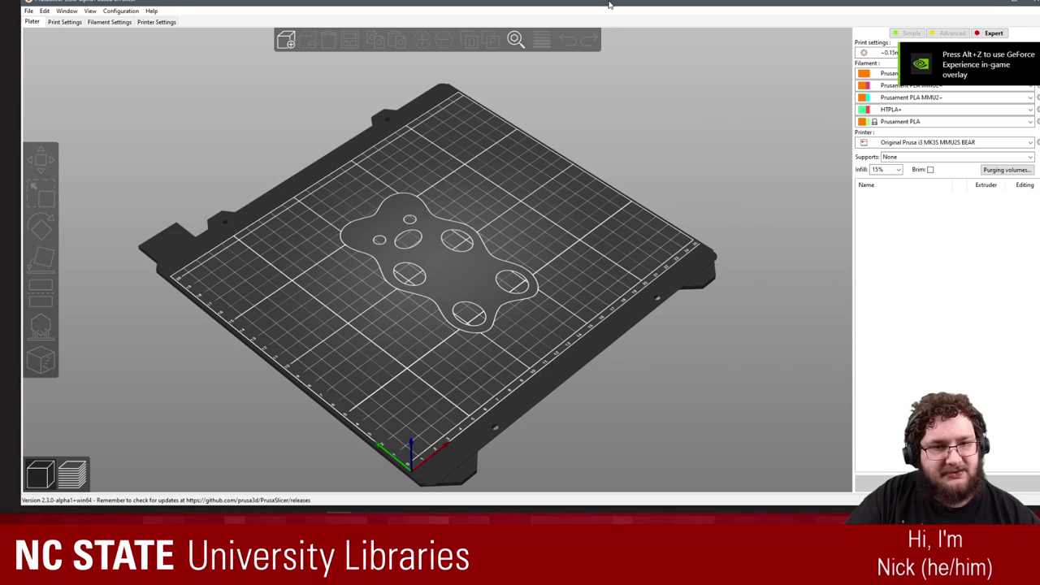
mouse_move(611, 5)
left_mouse_down()
mouse_move(589, 2)
mouse_move(605, 6)
left_mouse_up()
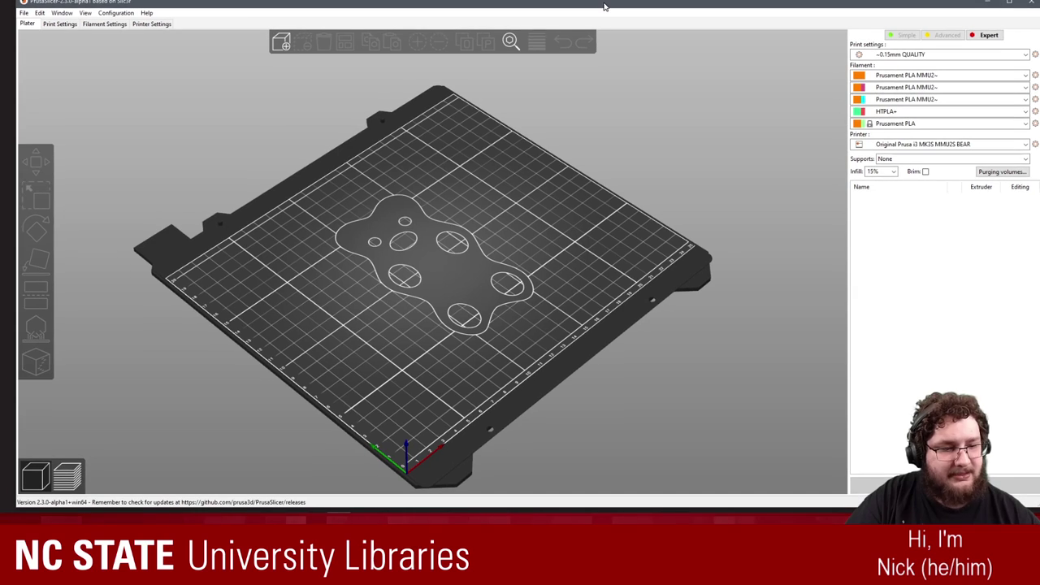
left_click_drag(13, 89, 5, 87)
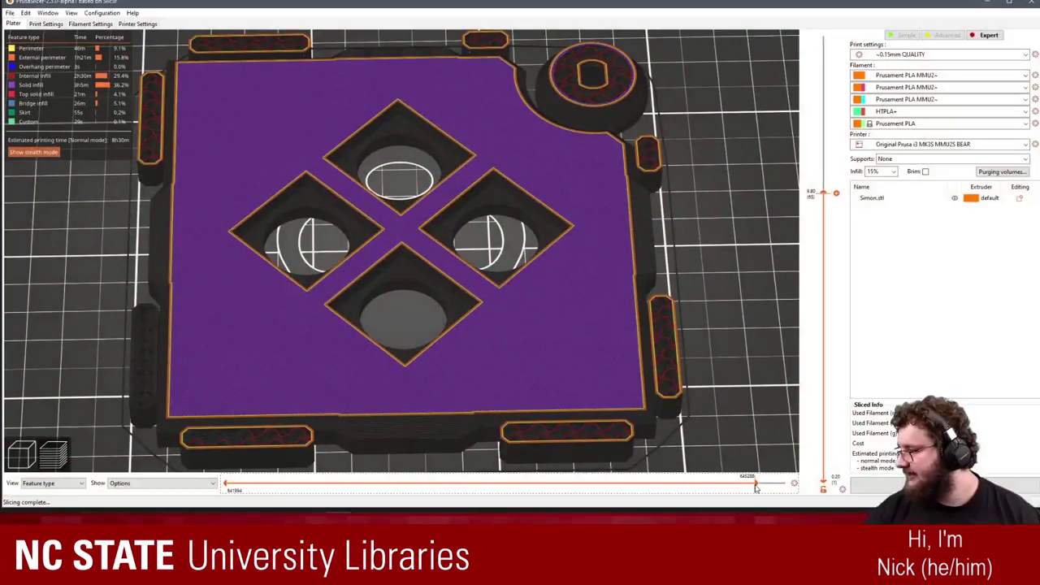
Trace the print order of layer 65 in the sliced preview, from the outer edge blocks to the solid infill.
mouse_move(756, 486)
left_mouse_down()
mouse_move(301, 486)
mouse_move(128, 474)
mouse_move(331, 468)
left_mouse_up()
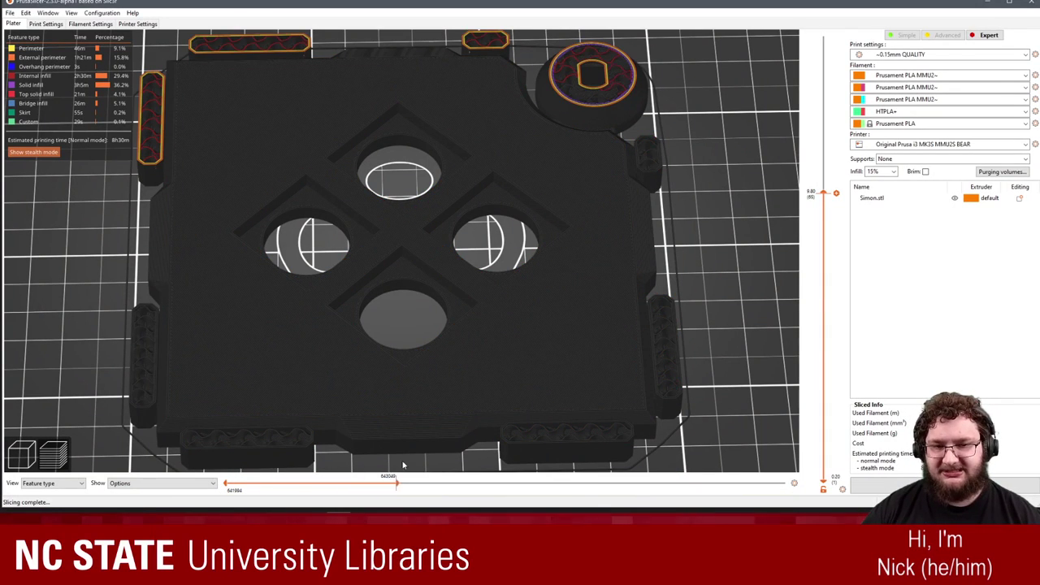
left_click_drag(460, 463, 420, 465)
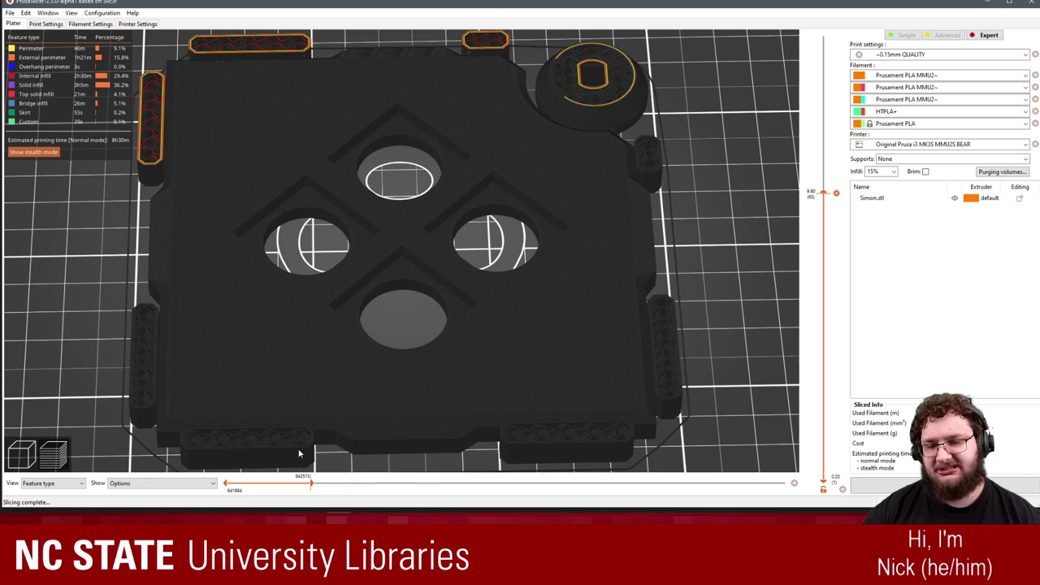
left_click_drag(229, 457, 318, 465)
left_click_drag(439, 457, 528, 460)
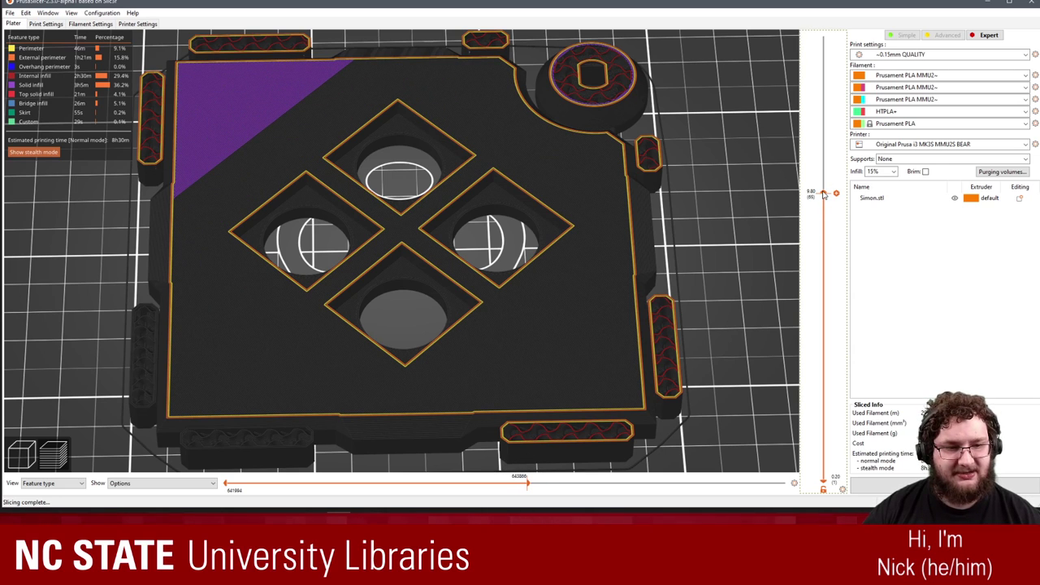
Raise the sliced preview to layer 66 and trace the order in which its top solid infill is printed.
left_click_drag(823, 193, 827, 196)
scroll(827, 194, "up", 1)
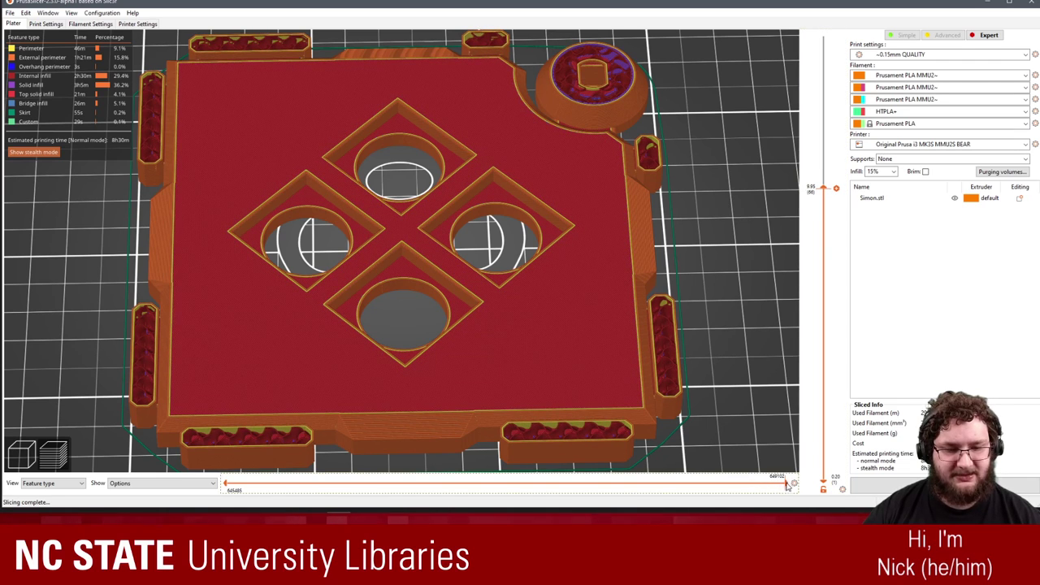
left_click_drag(787, 485, 487, 485)
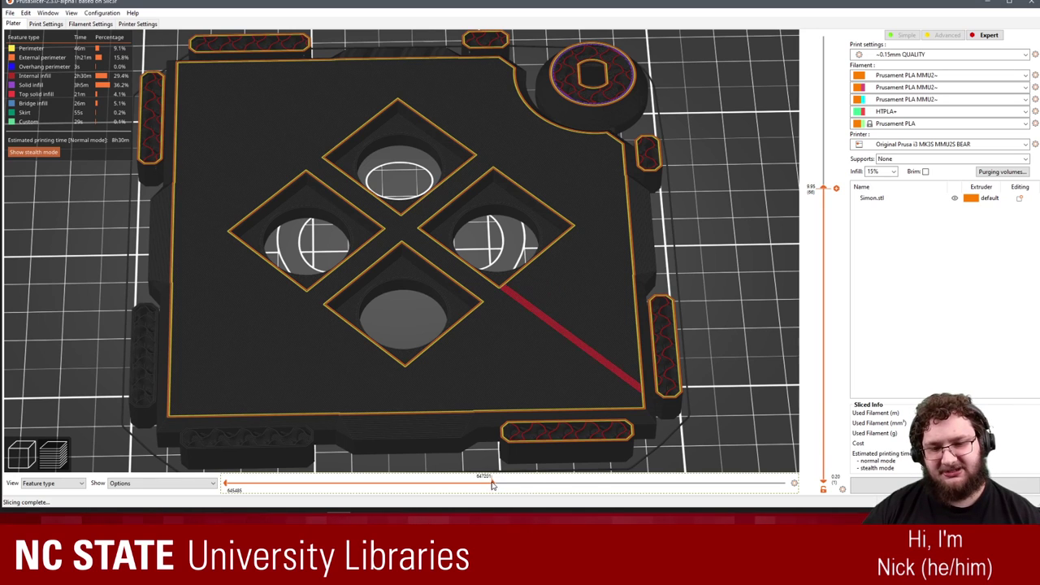
left_click_drag(521, 482, 531, 482)
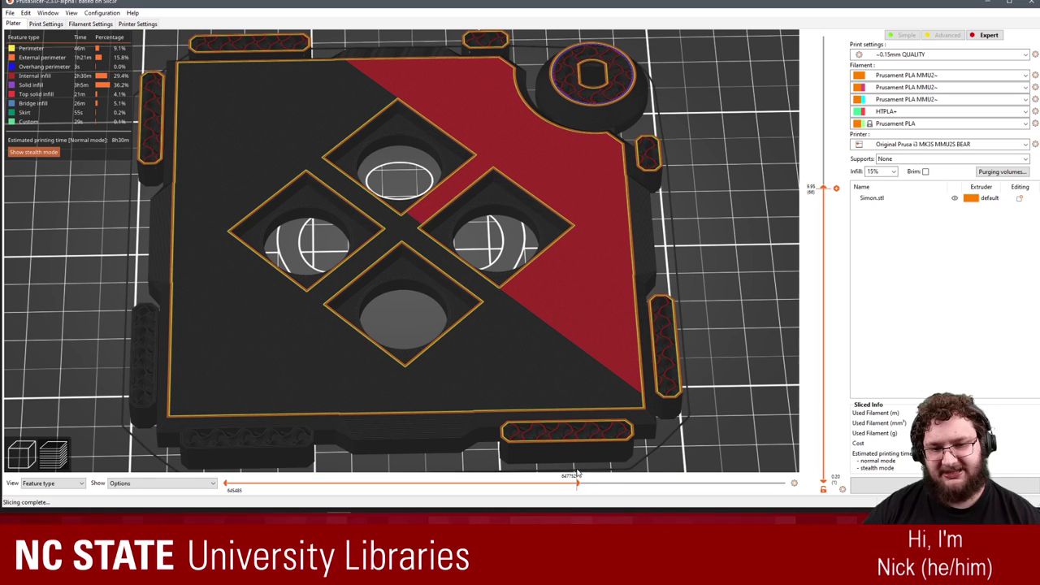
left_click_drag(613, 470, 803, 451)
left_click_drag(754, 394, 696, 365)
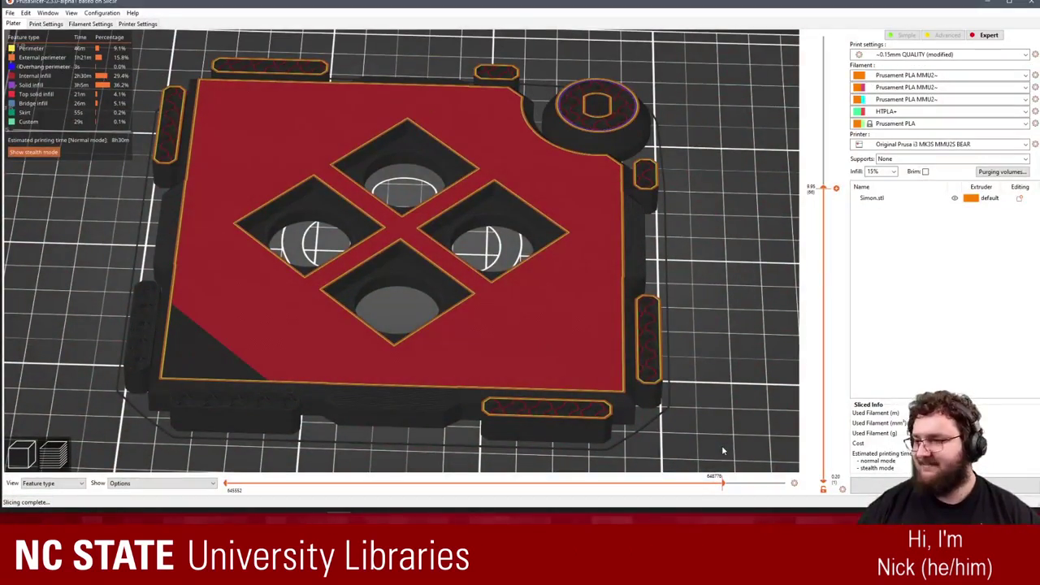
left_click_drag(724, 451, 280, 459)
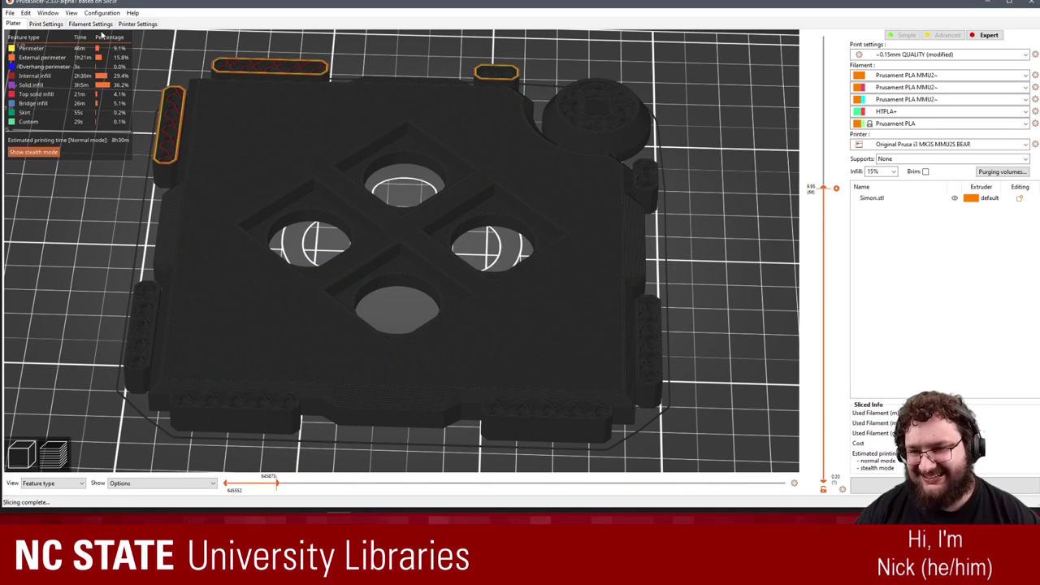
Set the top fill pattern to Rectilinear, re-slice, and trace how the top surface of layer 66 is printed.
left_click(46, 24)
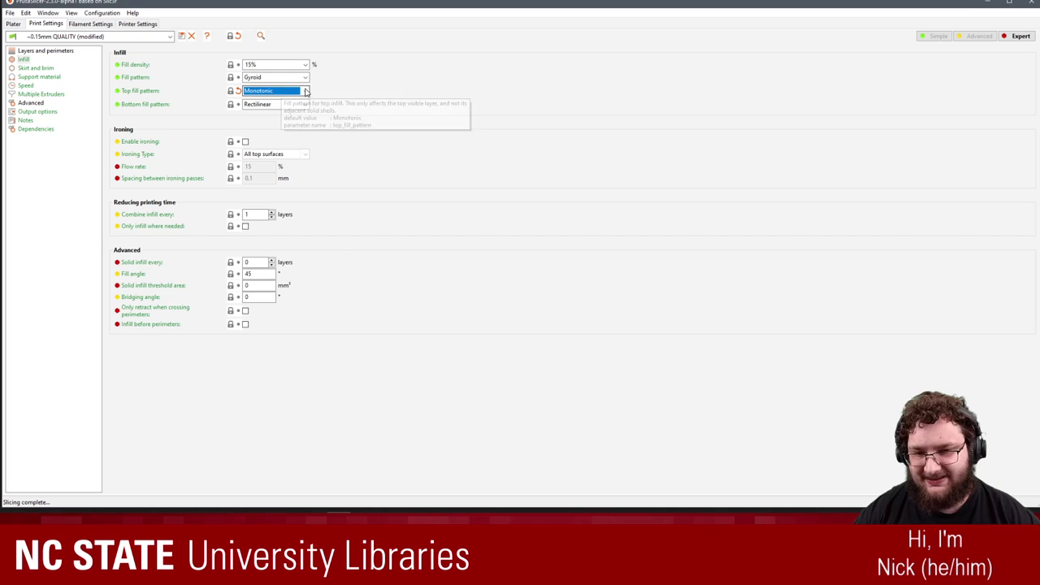
left_click(265, 92)
left_click(270, 103)
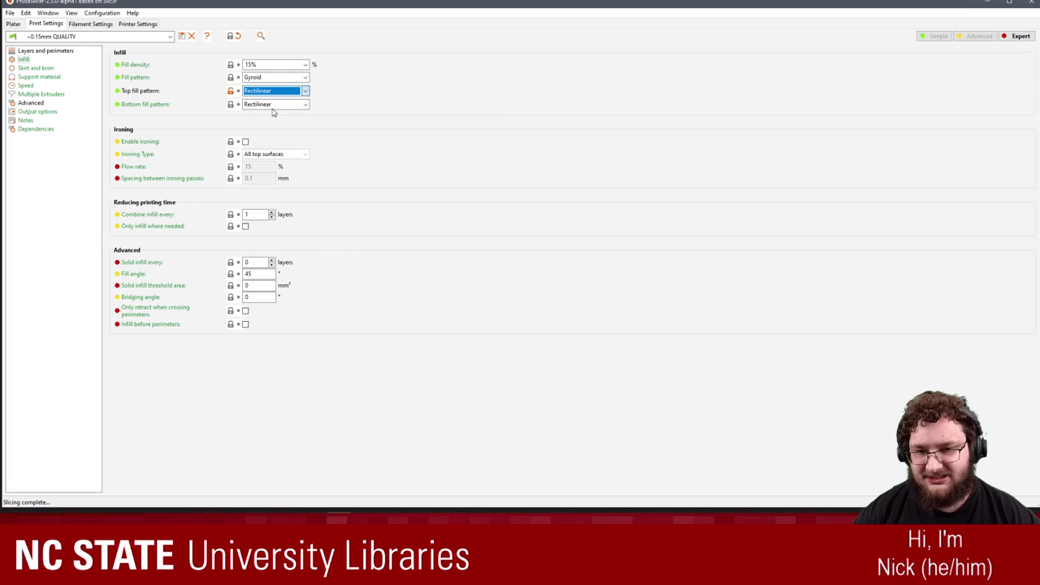
left_click(15, 23)
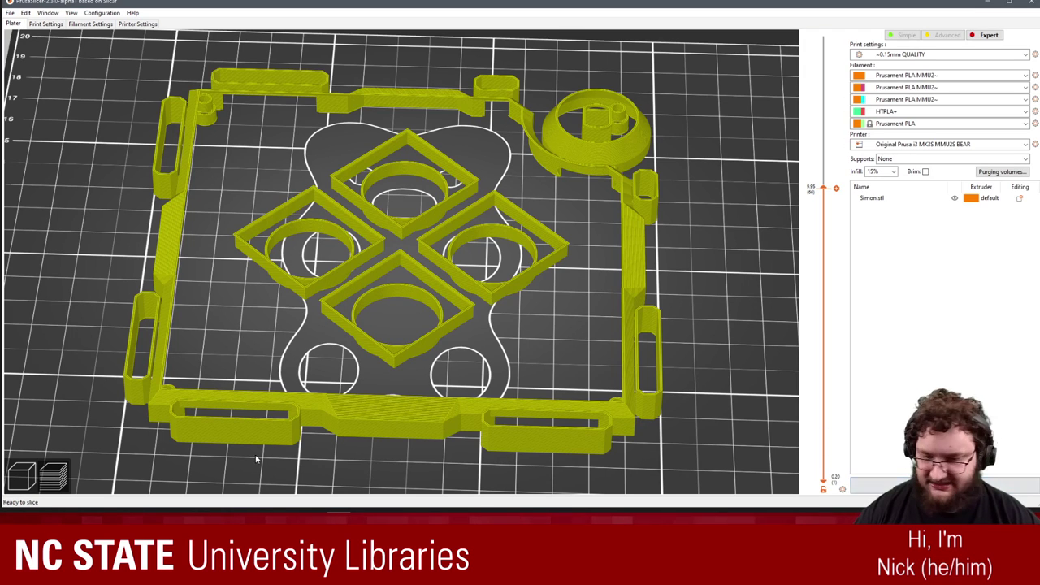
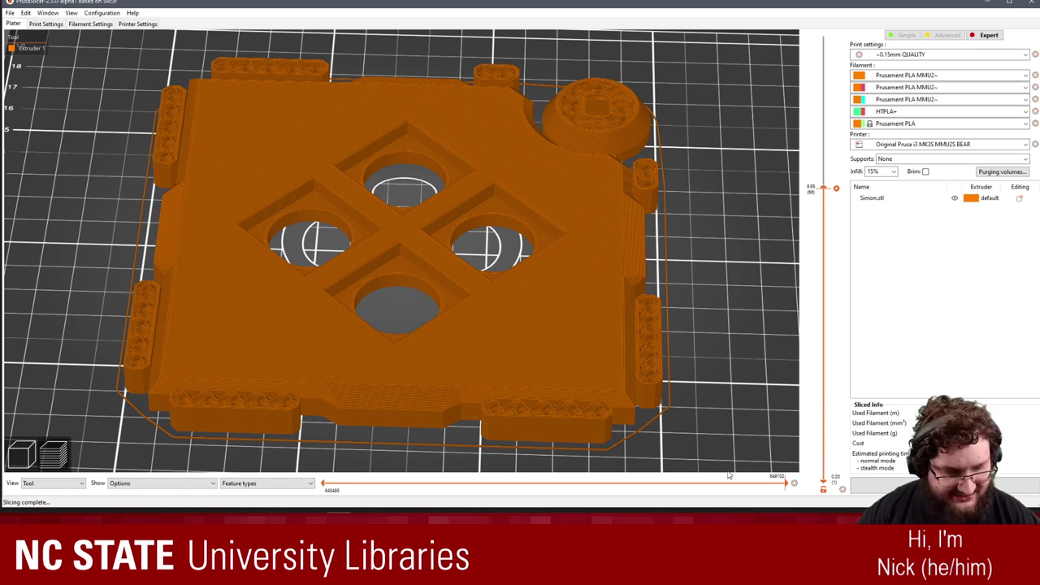
left_click_drag(785, 486, 754, 475)
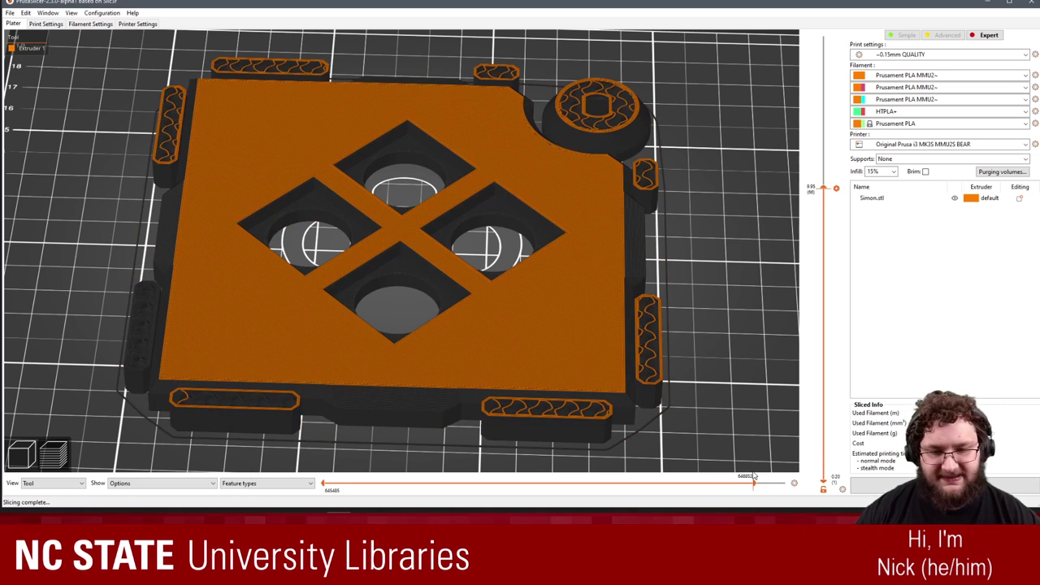
Set the top fill pattern to Monotonic, re-slice, and trace the print order of layer 66 for comparison.
left_click(48, 24)
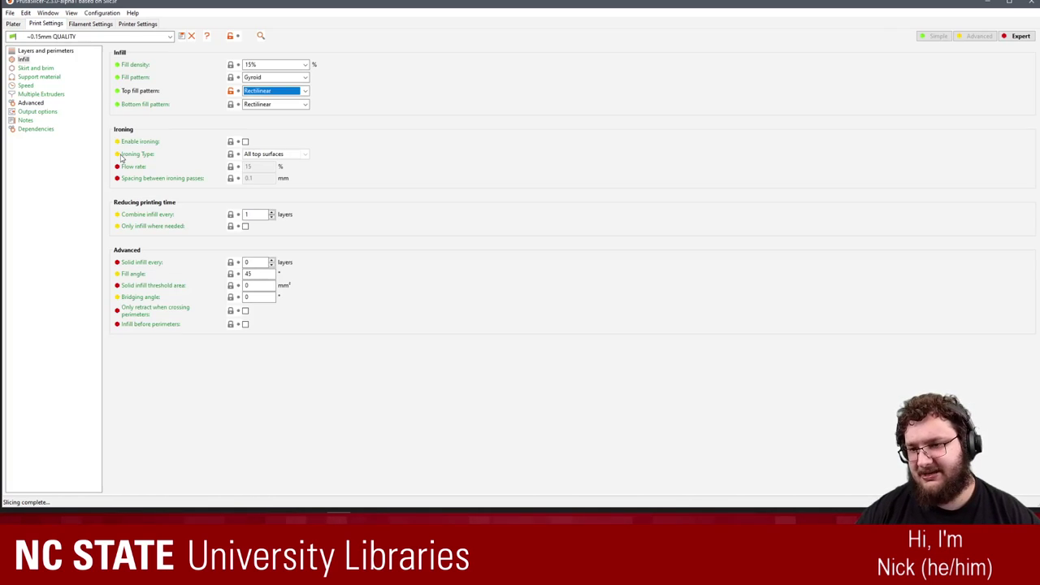
left_click(308, 94)
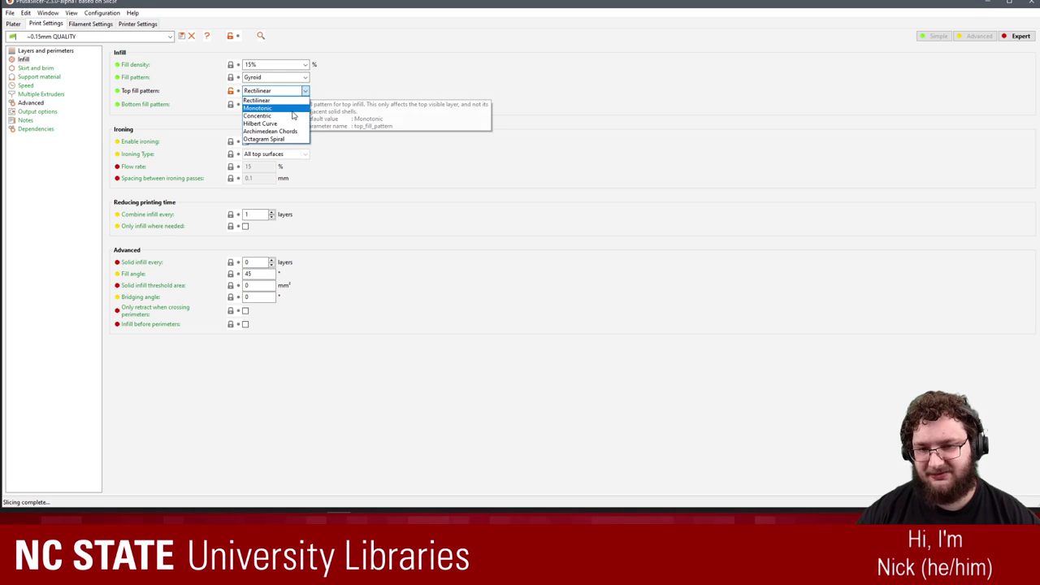
left_click(289, 111)
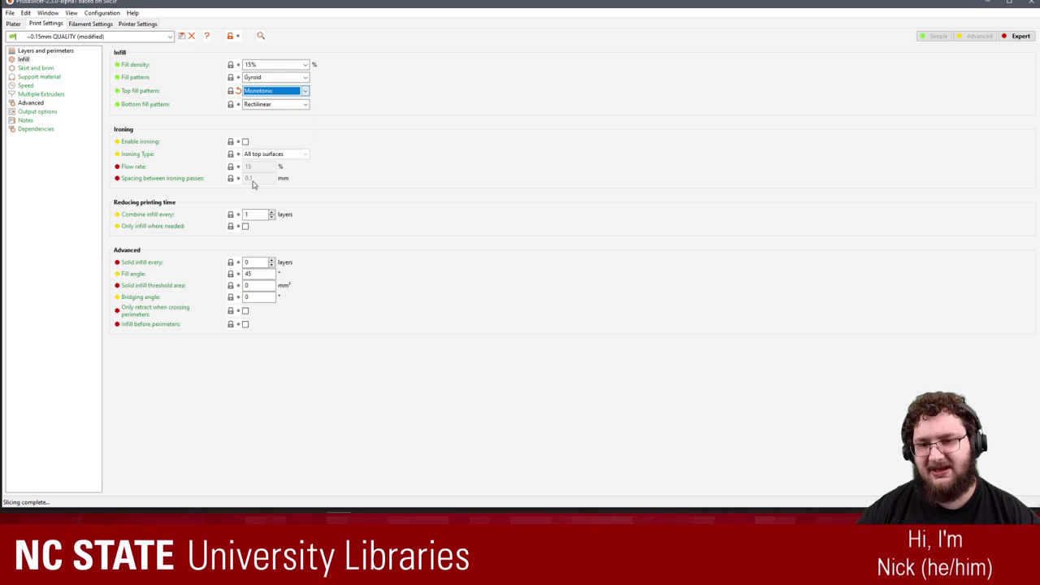
left_click(14, 24)
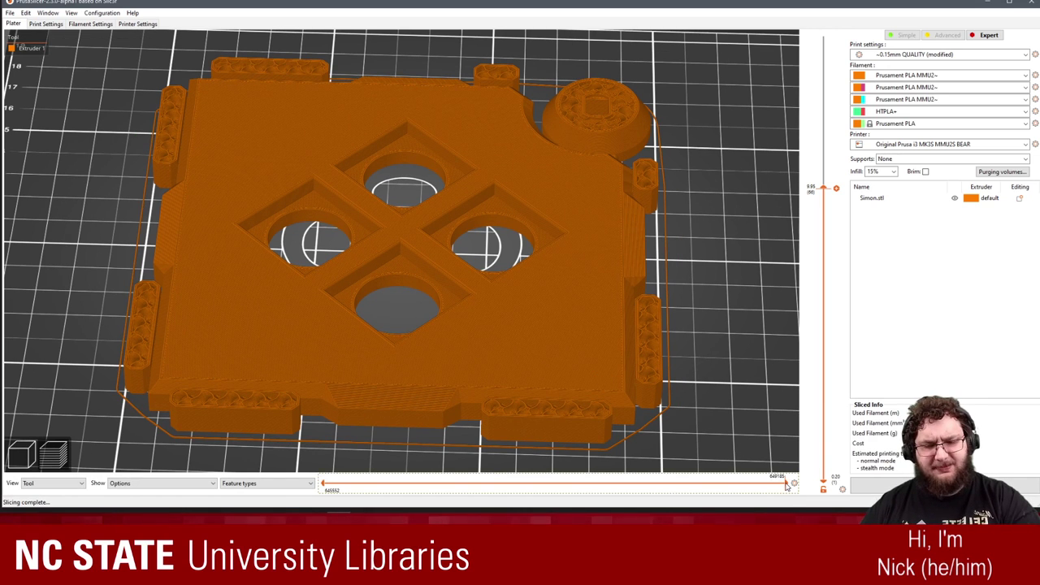
mouse_move(787, 485)
left_mouse_down()
mouse_move(325, 485)
mouse_move(533, 472)
mouse_move(800, 481)
mouse_move(530, 482)
mouse_move(837, 499)
left_mouse_up()
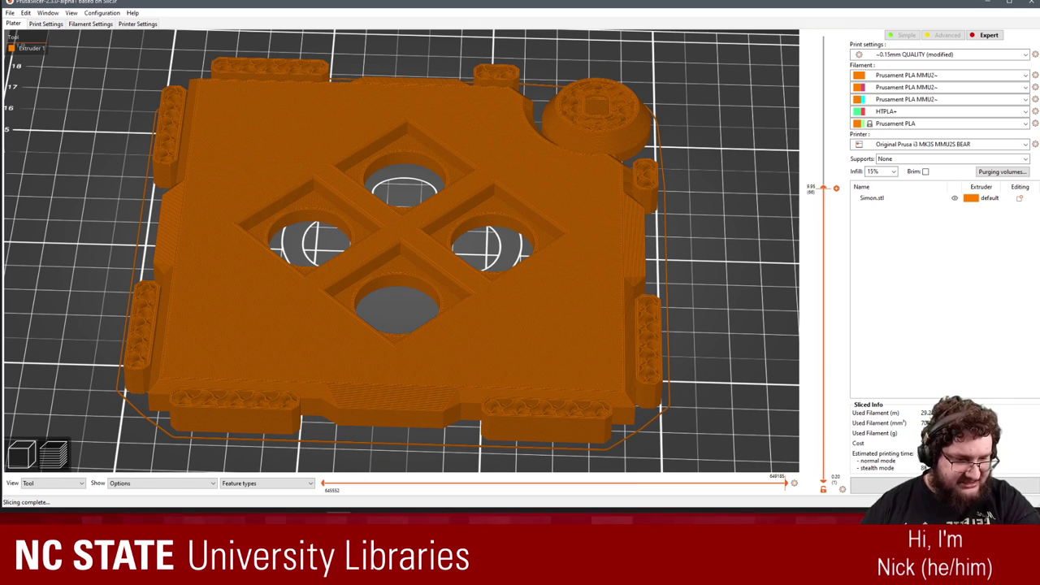
Return the top fill pattern to Rectilinear and re-slice the Simon model.
left_click(22, 455)
left_click(45, 24)
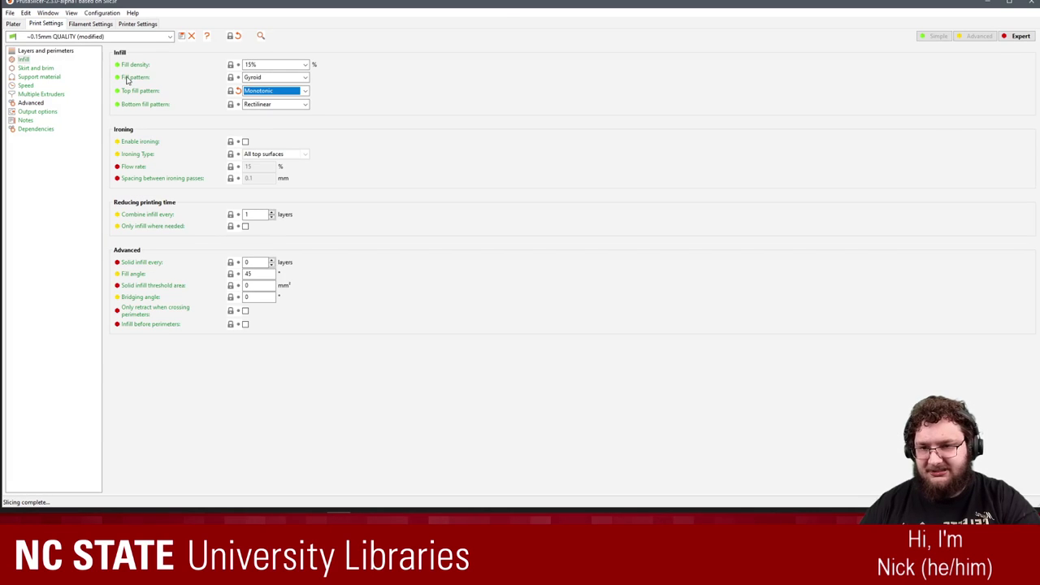
left_click(288, 88)
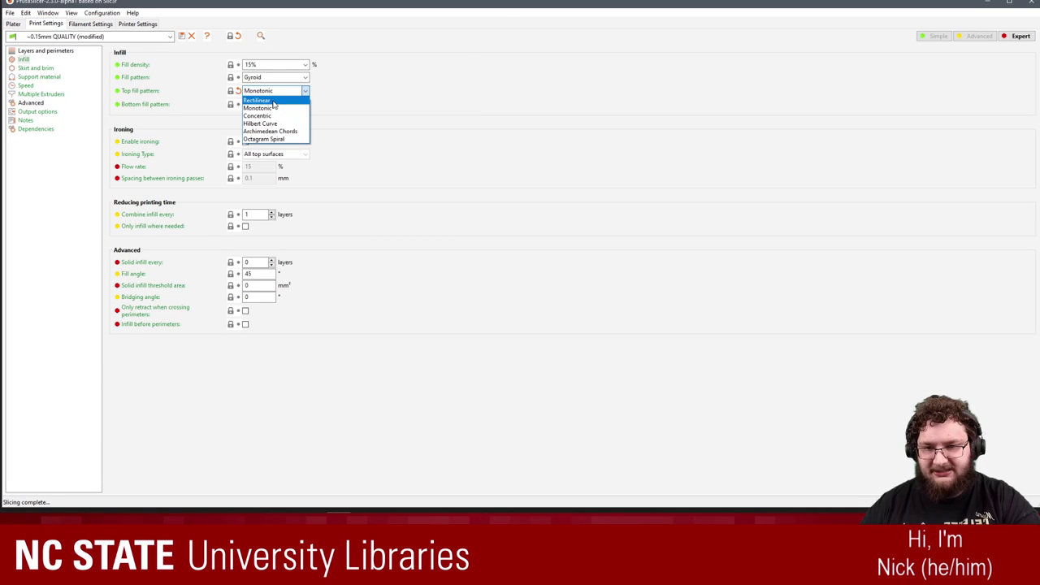
left_click(268, 97)
left_click(15, 25)
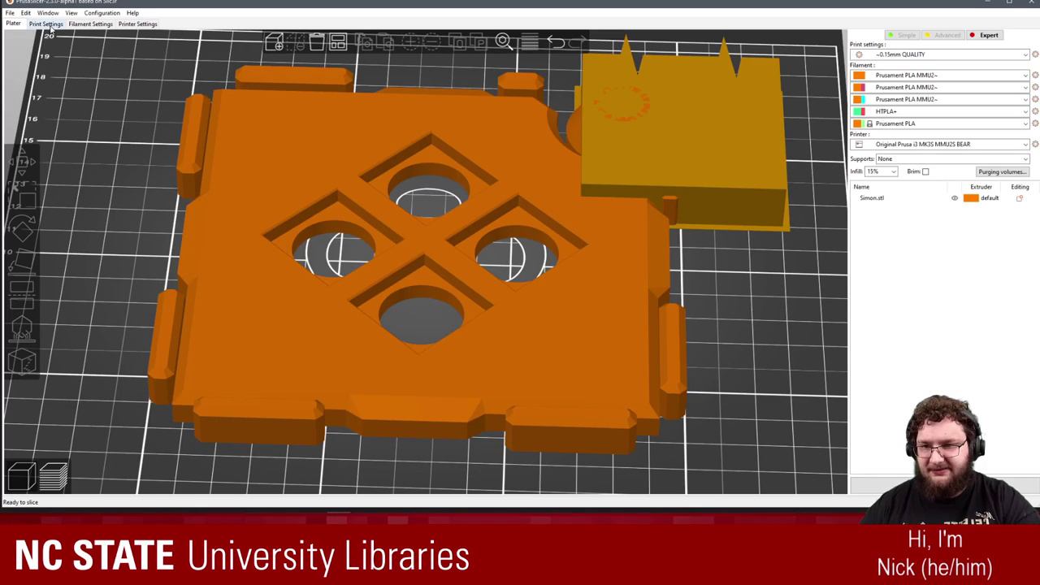
left_click(49, 25)
left_click(14, 24)
left_click(944, 485)
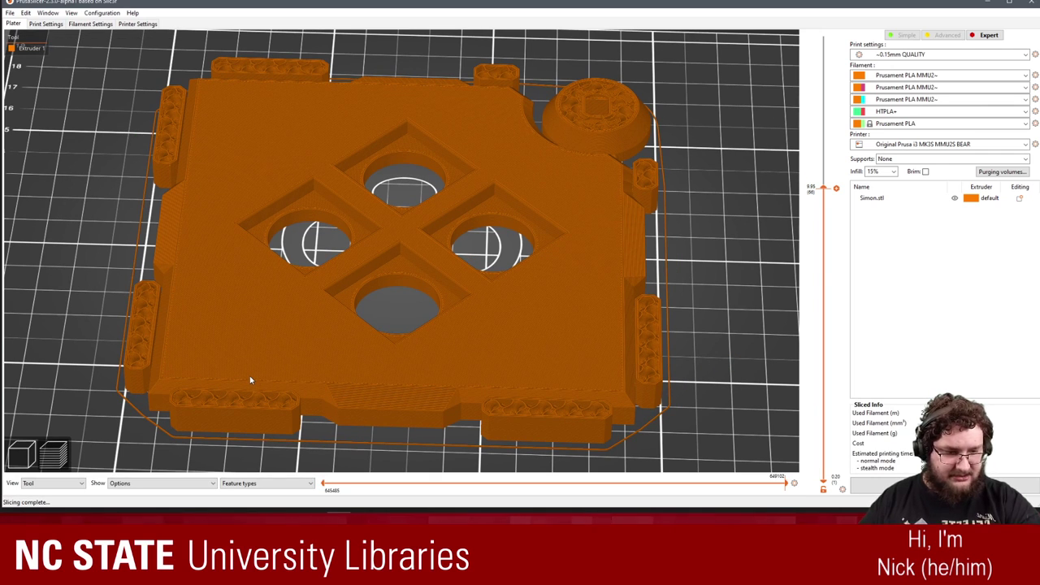
Color the layer 66 preview by feature type and trace the end of its print order with the rectilinear top fill.
left_click(52, 483)
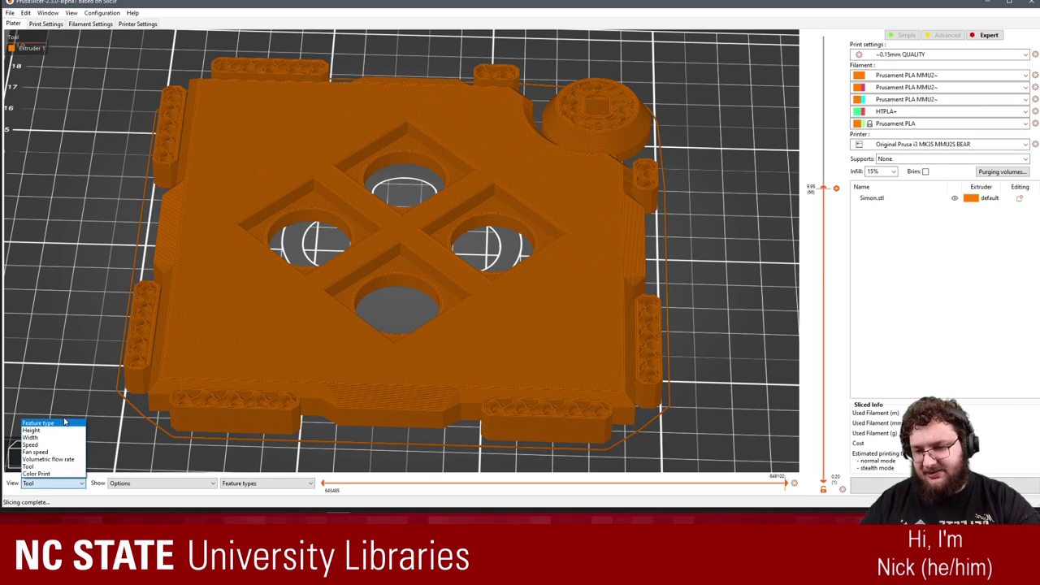
left_click(64, 421)
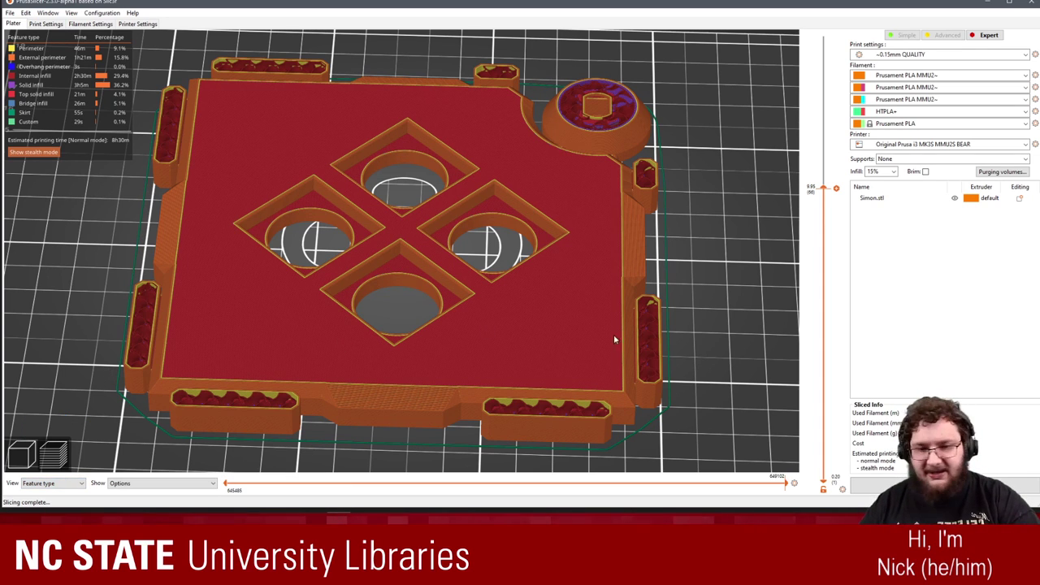
left_click_drag(776, 479, 751, 482)
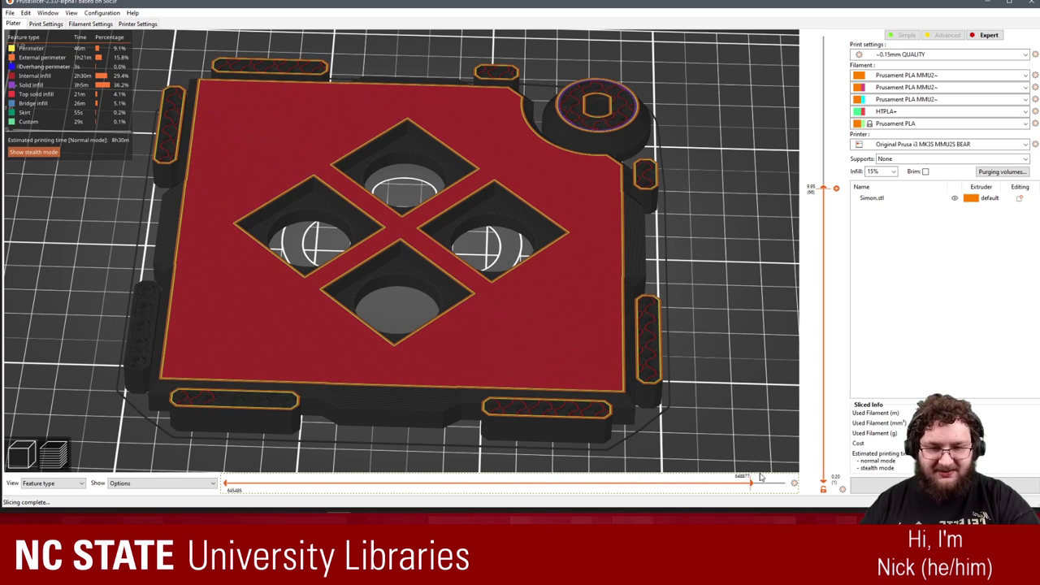
Set both the top and bottom fill patterns to Monotonic and re-slice the model.
left_click(47, 25)
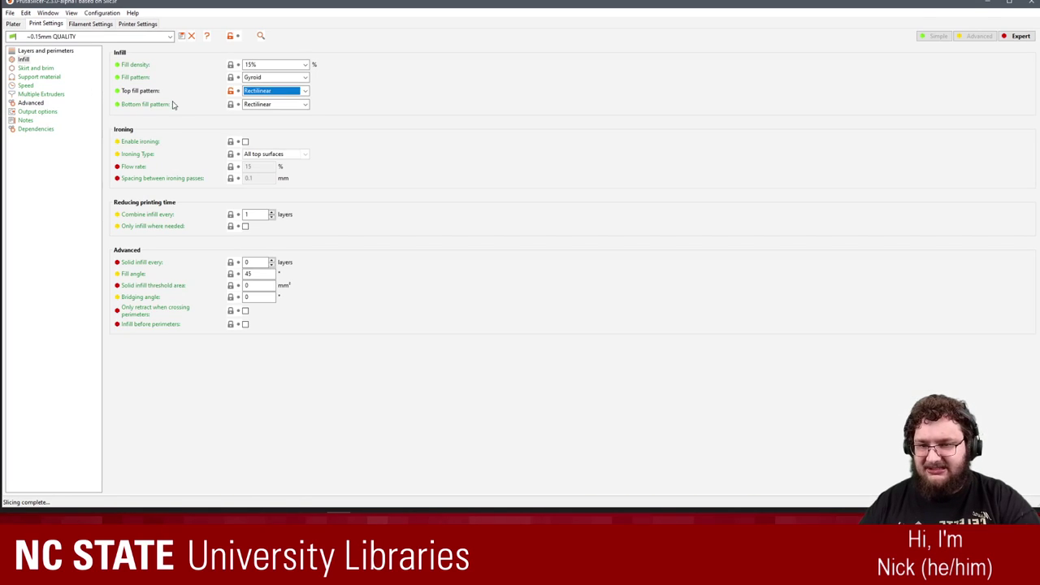
left_click(304, 91)
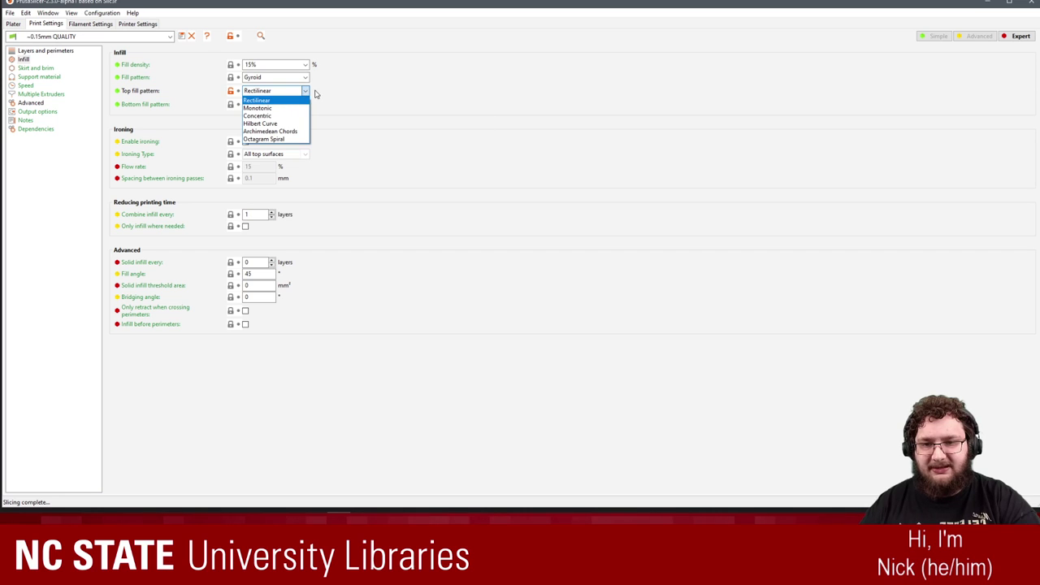
left_click(272, 109)
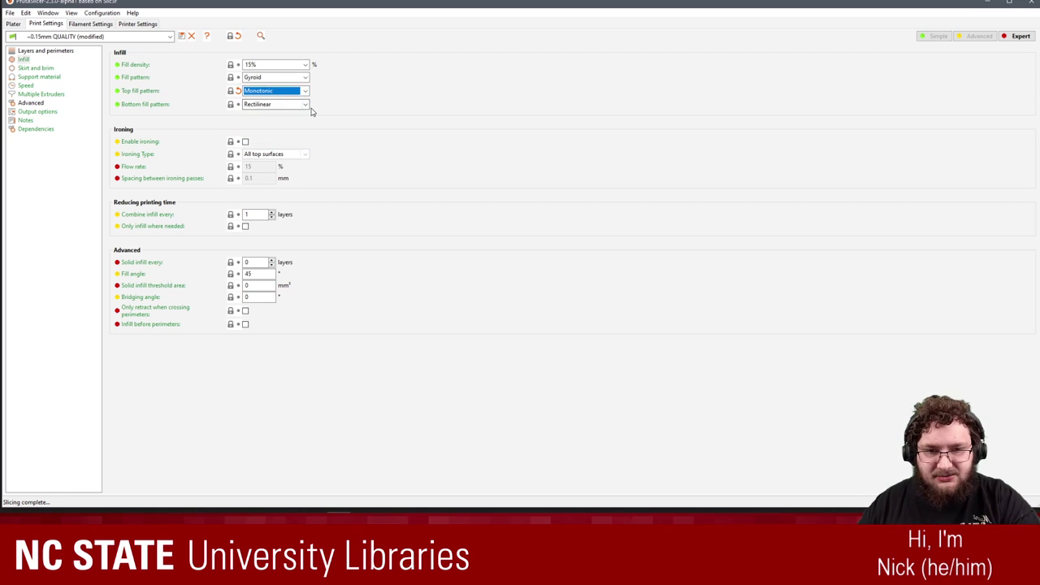
left_click(306, 105)
left_click(264, 117)
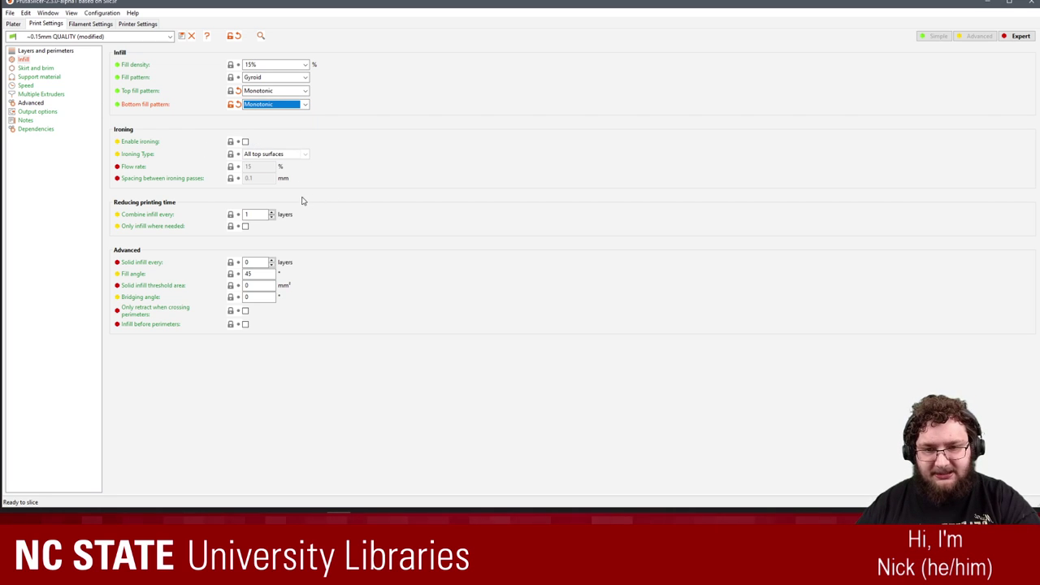
left_click(13, 24)
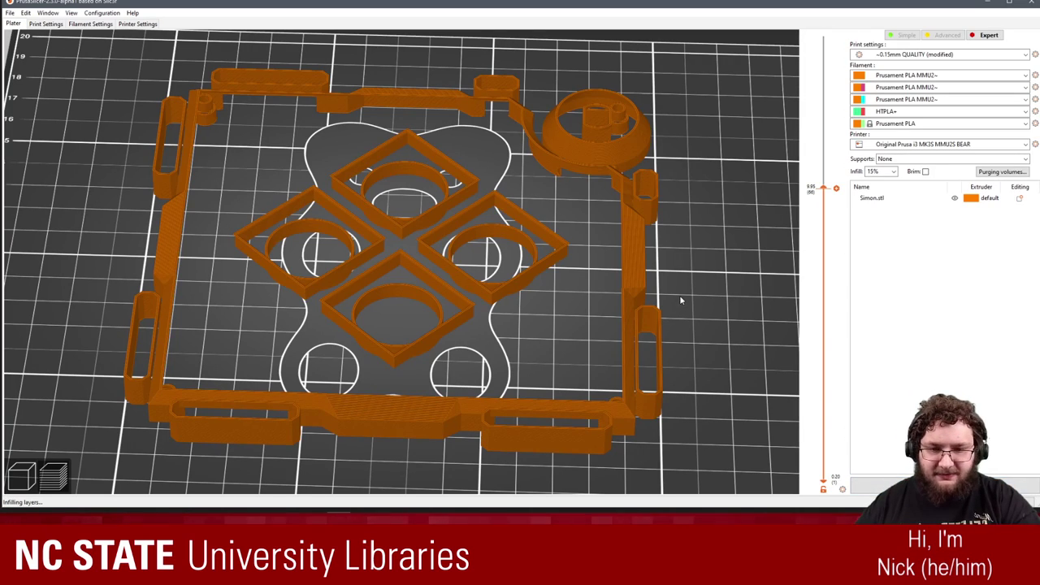
Examine the model's underside in both the sliced preview and the 3D editor view, ending with the preview seen from above.
left_click_drag(695, 302, 729, 222)
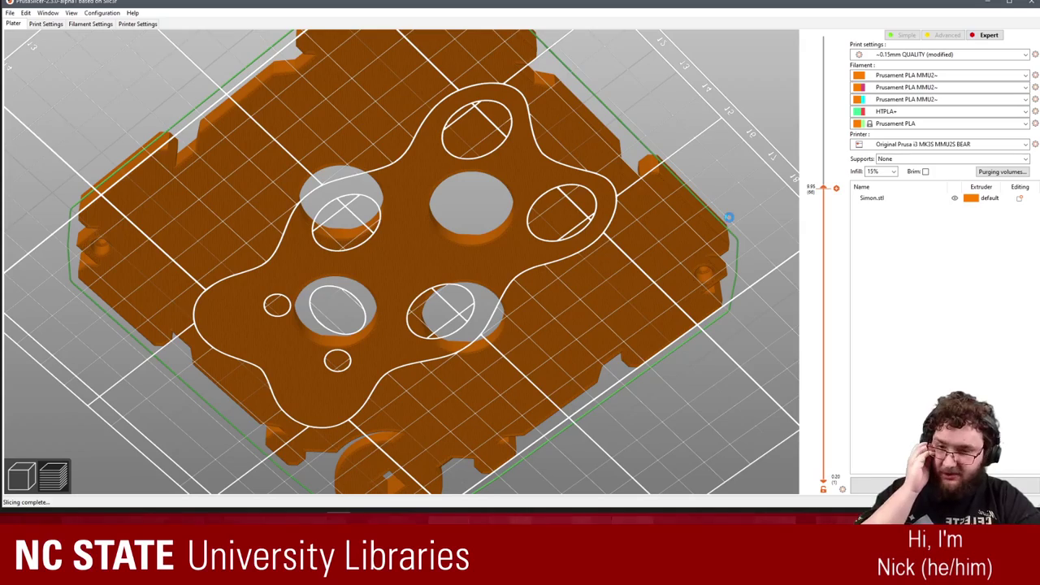
left_click_drag(729, 217, 747, 234)
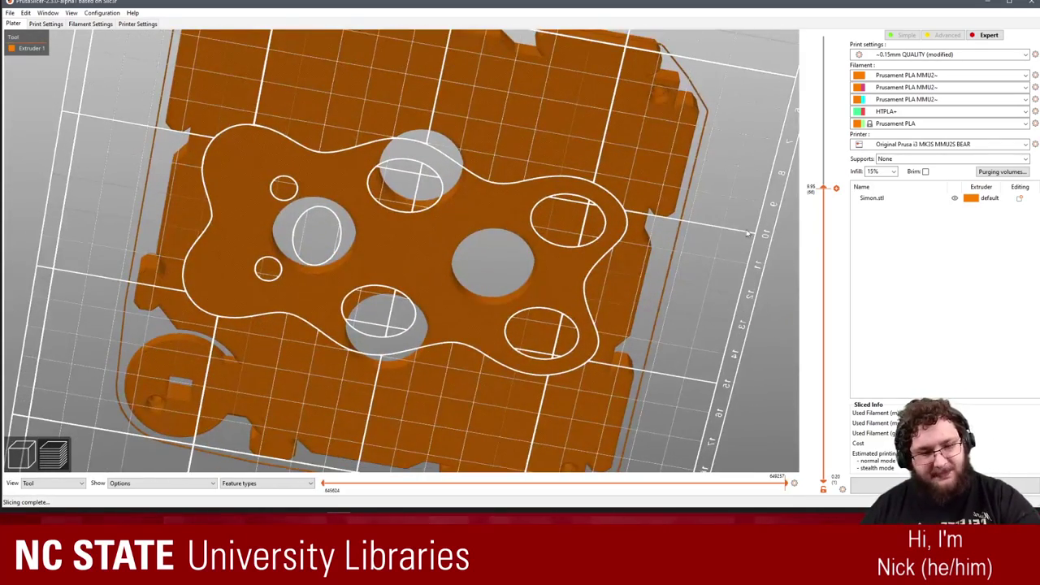
left_click(26, 461)
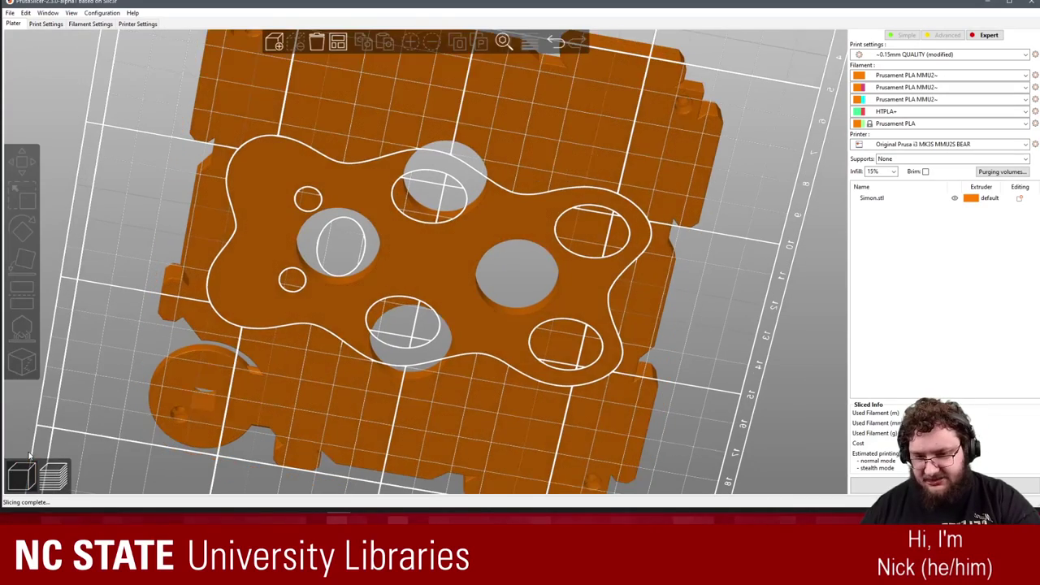
left_click_drag(748, 265, 732, 268)
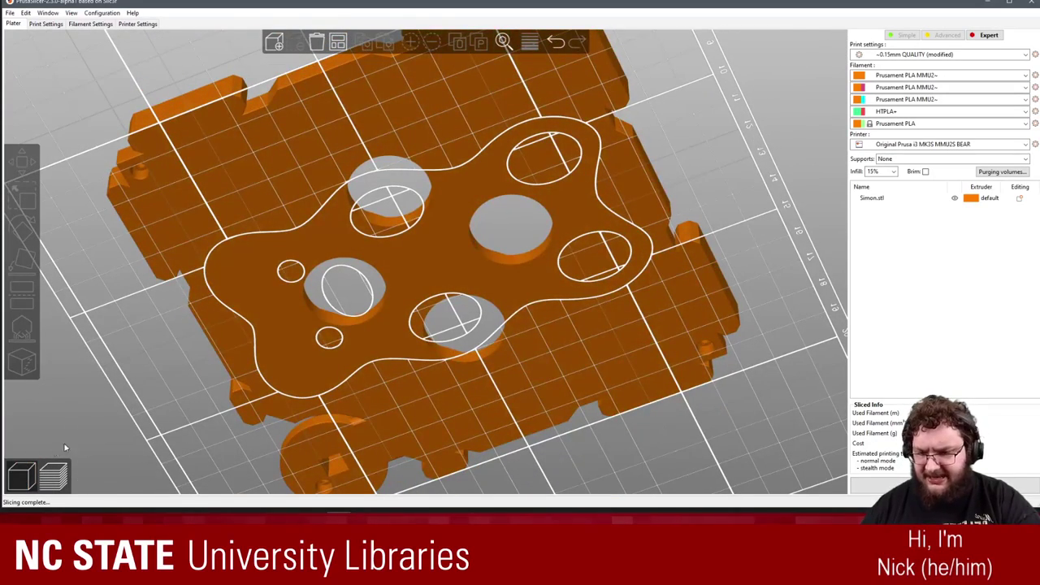
left_click(48, 474)
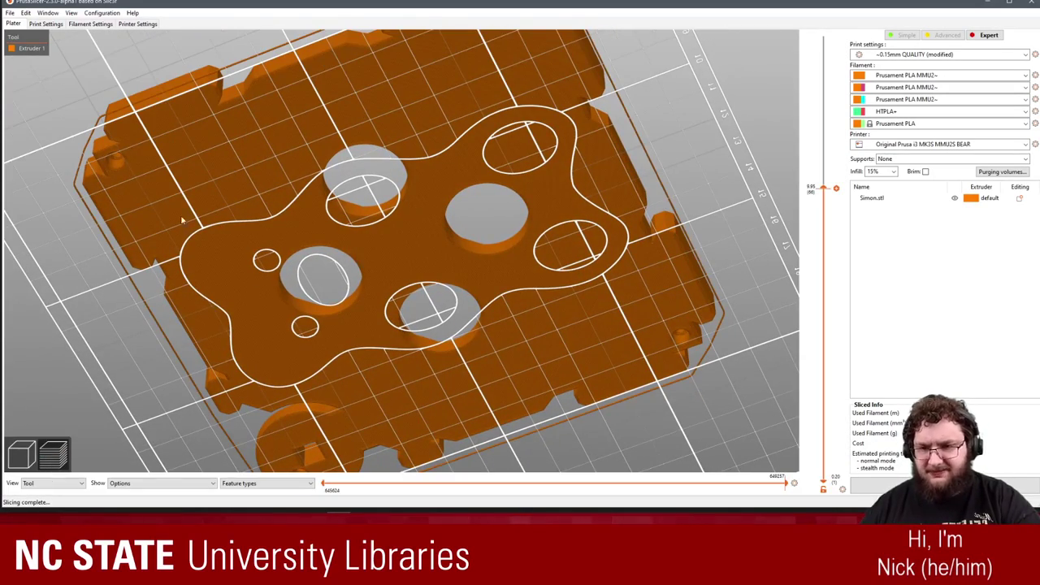
left_click_drag(645, 135, 618, 195)
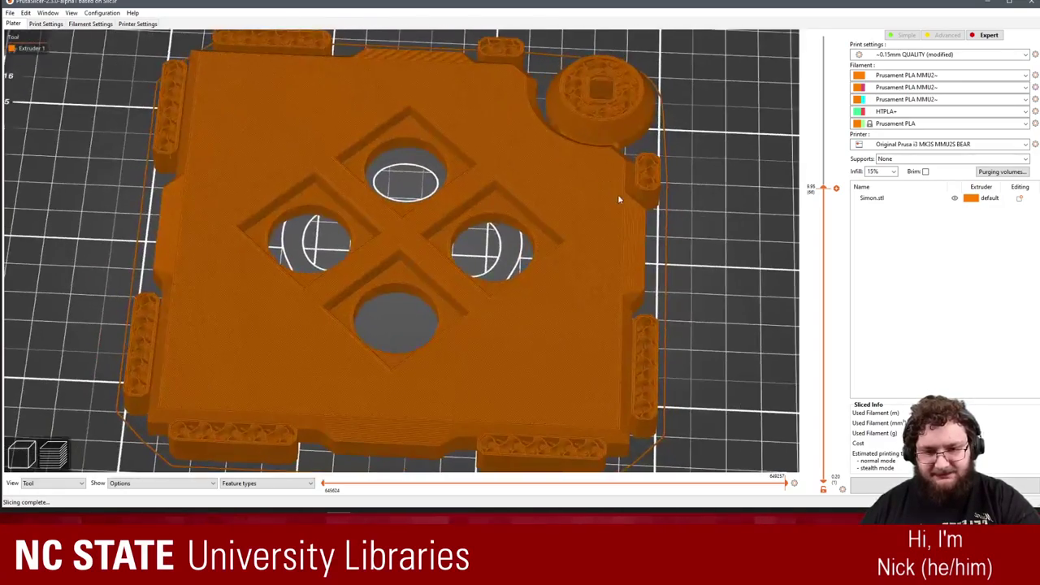
Color the sliced preview by feature type and examine the top surface of layer 66 from above.
left_click(53, 483)
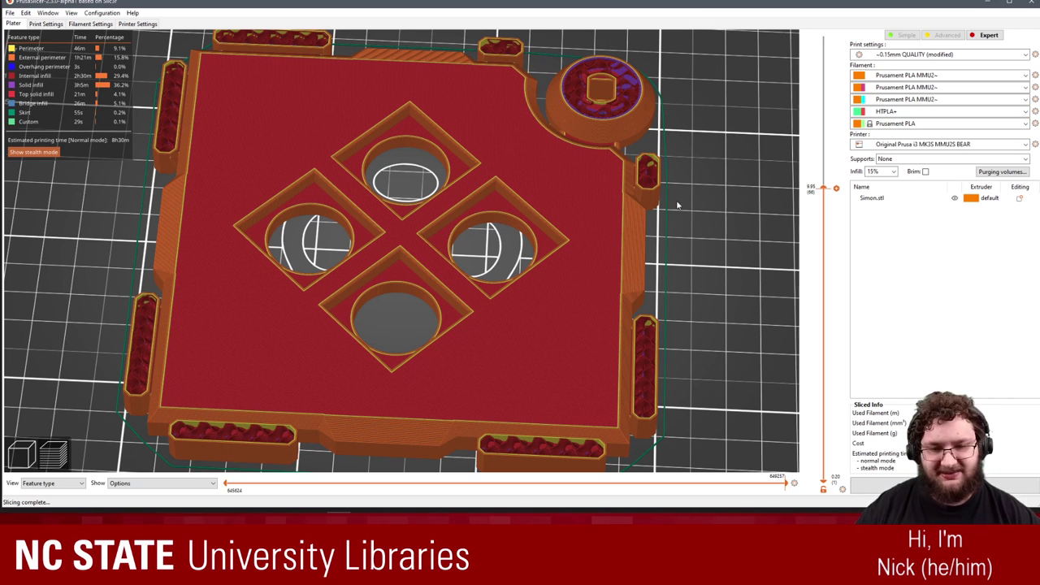
mouse_move(677, 205)
left_mouse_down()
mouse_move(686, 209)
mouse_move(688, 195)
mouse_move(678, 195)
left_mouse_up()
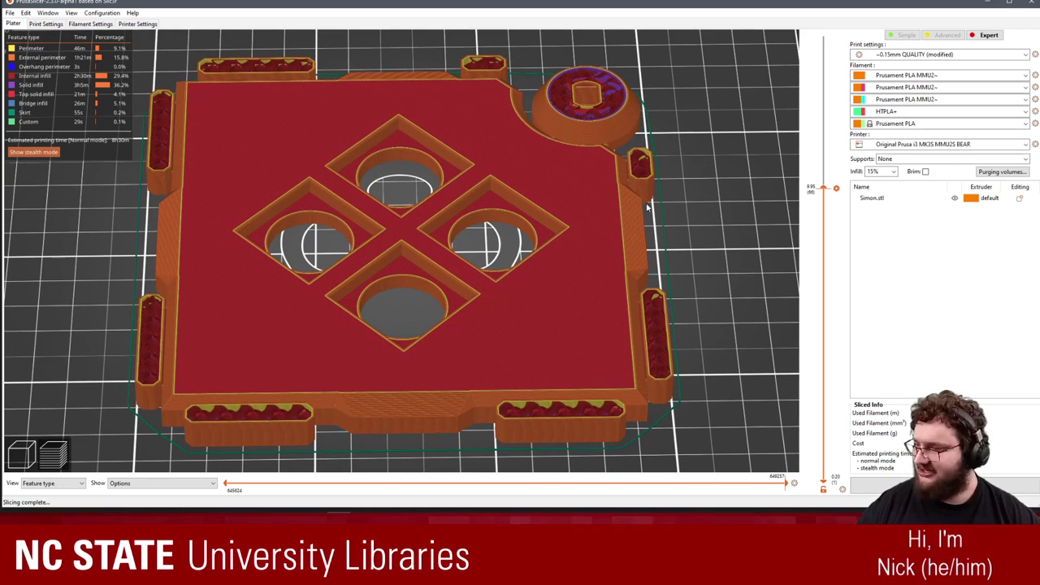
scroll(398, 134, "down", 3)
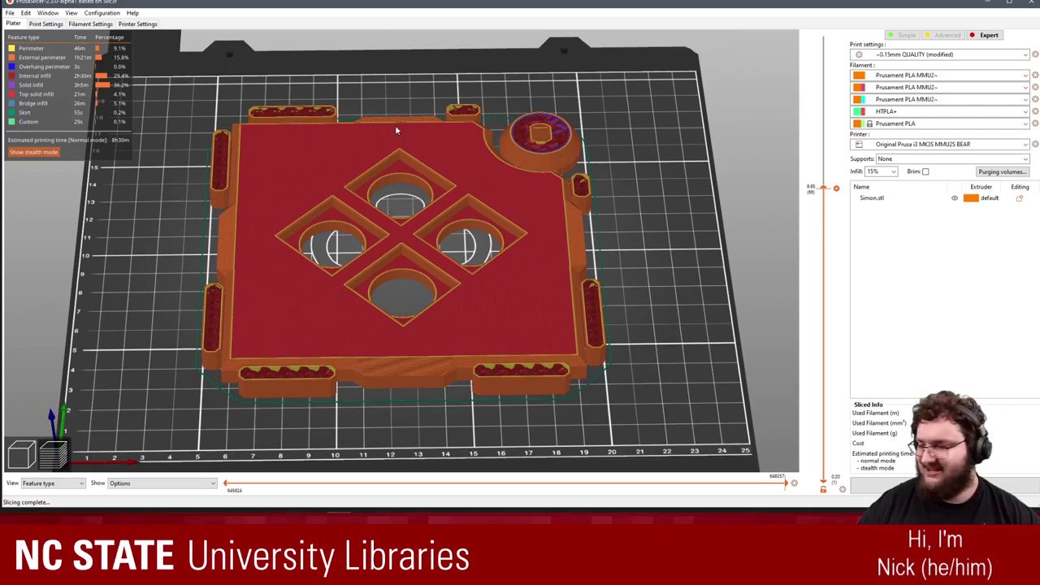
scroll(455, 176, "up", 2)
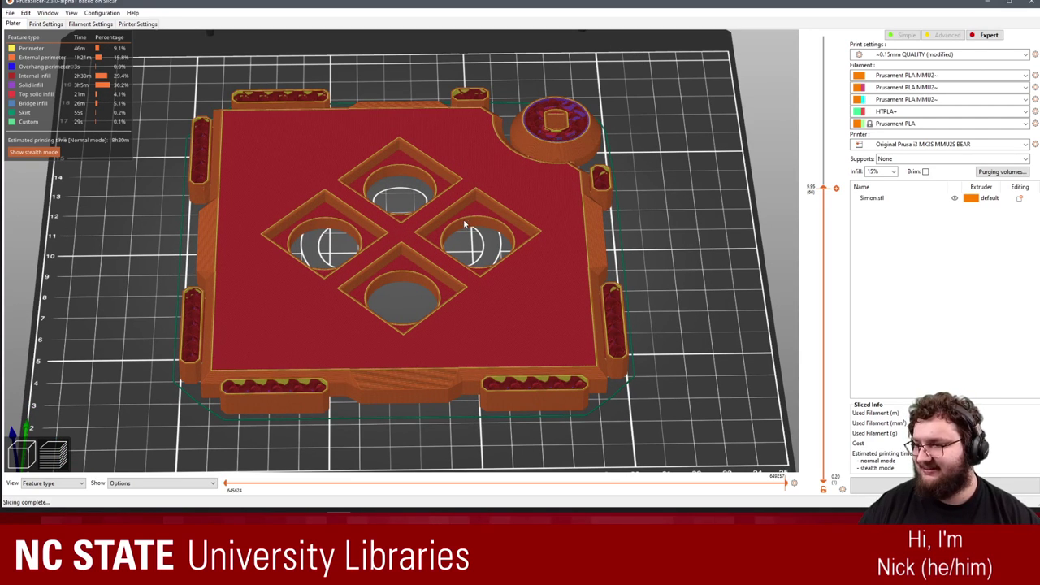
scroll(482, 191, "up", 2)
scroll(482, 191, "down", 1)
left_click_drag(749, 163, 749, 167)
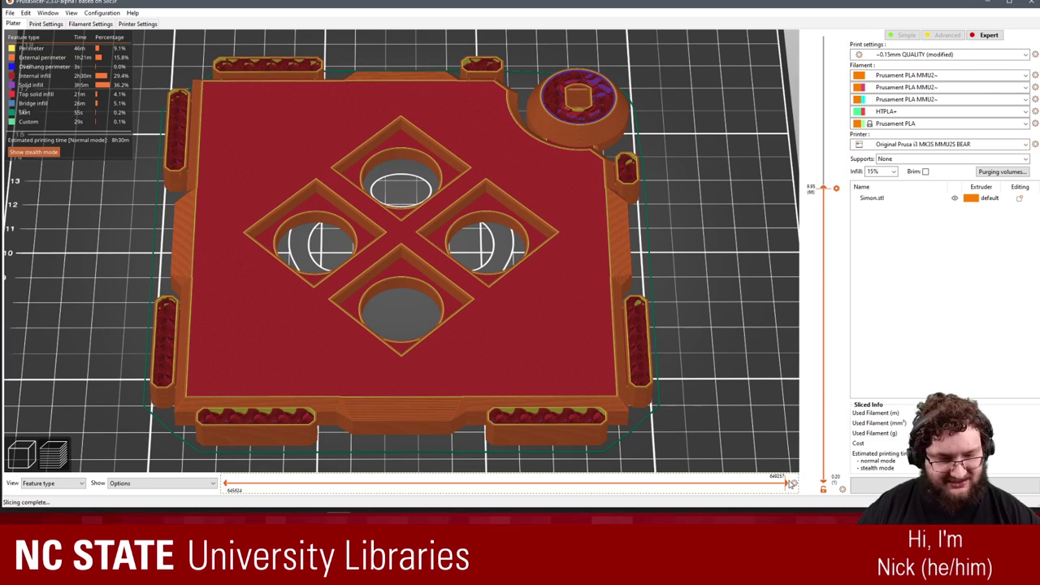
Trace the print order of layer 66 with the monotonic top fill and lower the preview to layer 34.
left_click_drag(789, 485, 804, 469)
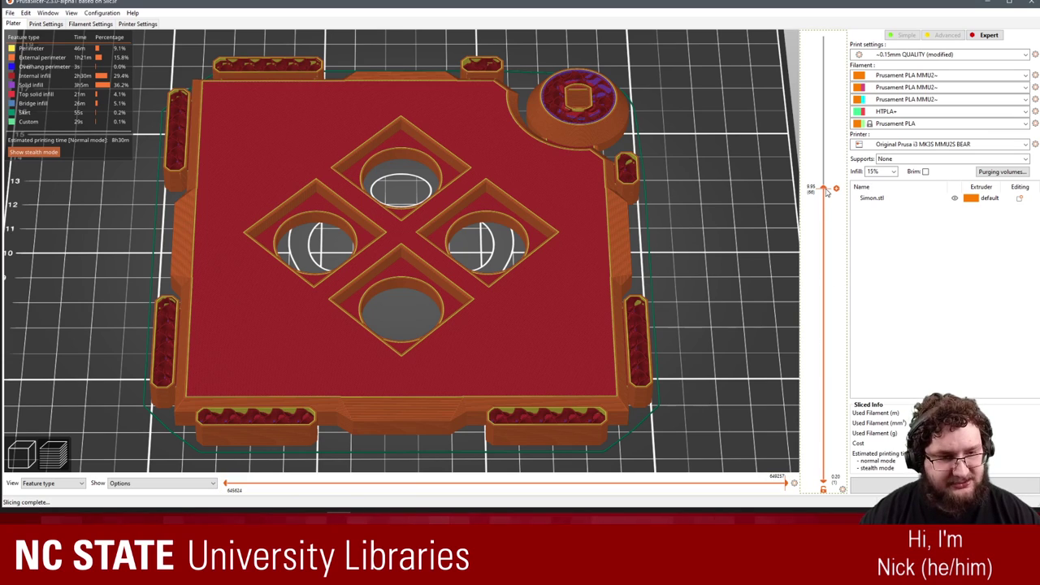
left_click_drag(823, 187, 815, 339)
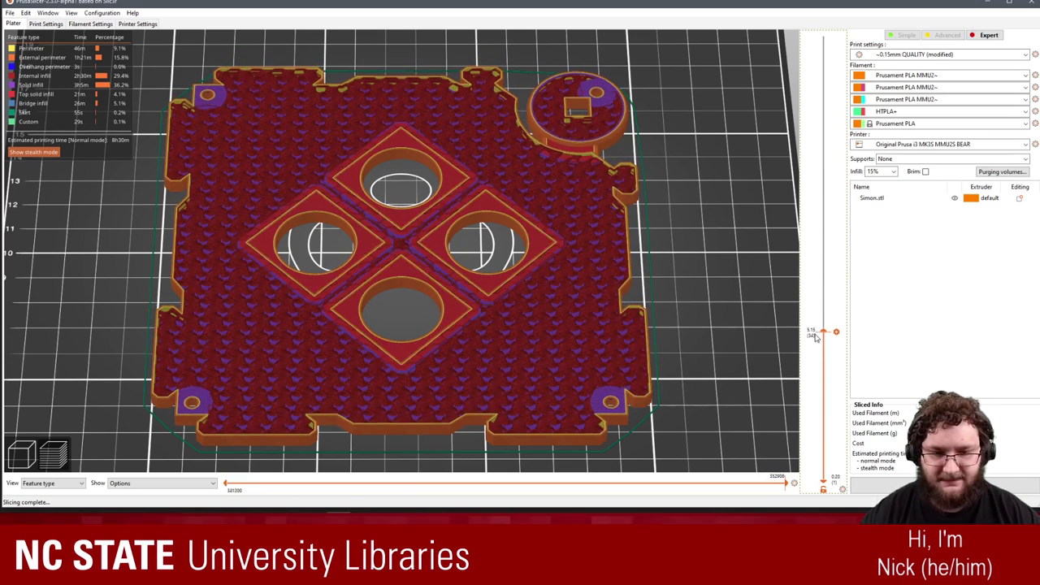
Restore the preview to its full layer range and examine the cone-shaped bulb housing and the module's top surface.
mouse_move(787, 485)
left_mouse_down()
mouse_move(464, 493)
mouse_move(790, 486)
left_mouse_up()
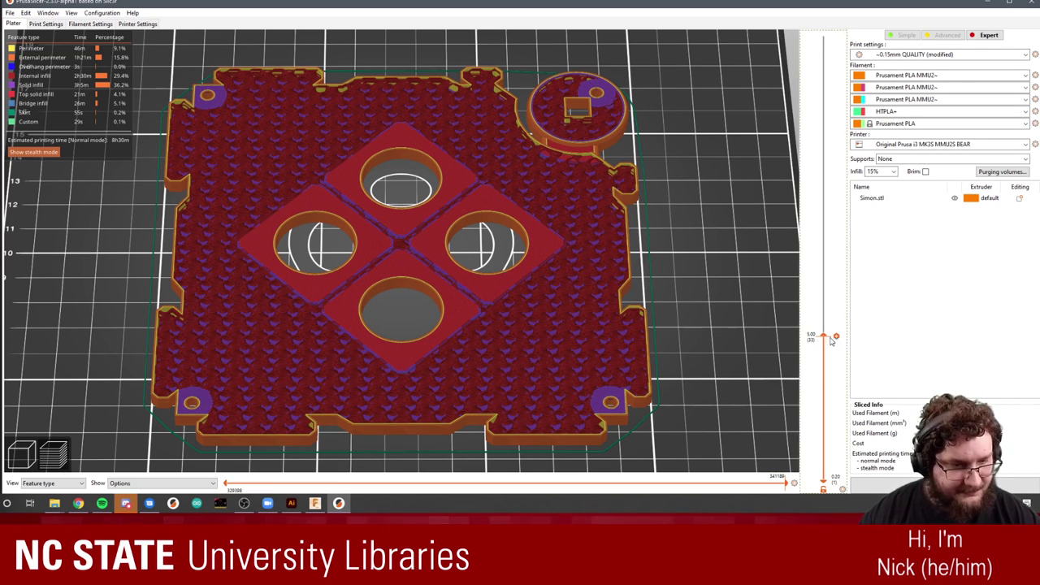
left_click_drag(827, 340, 824, 37)
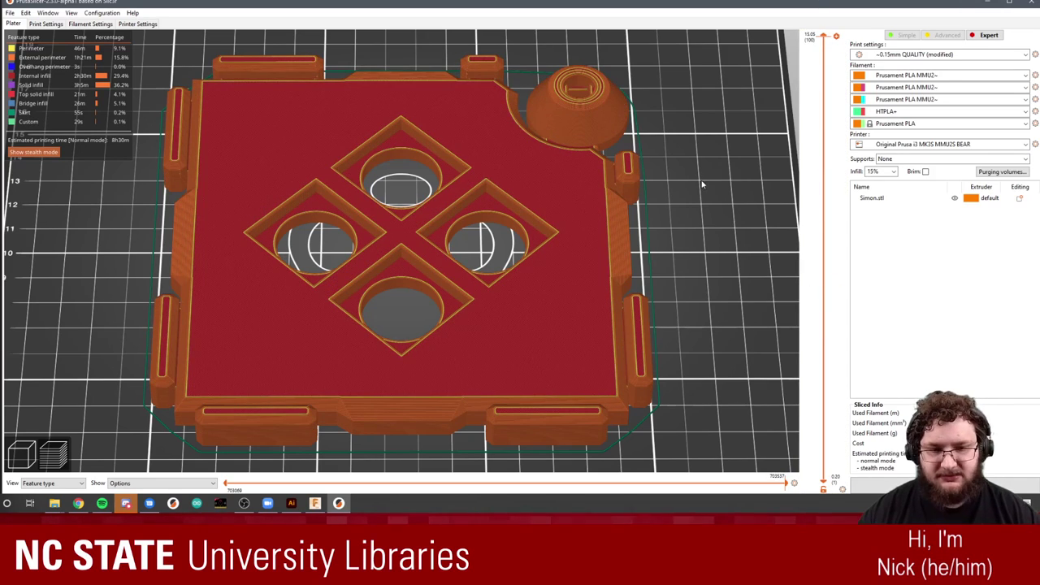
scroll(693, 213, "up", 5)
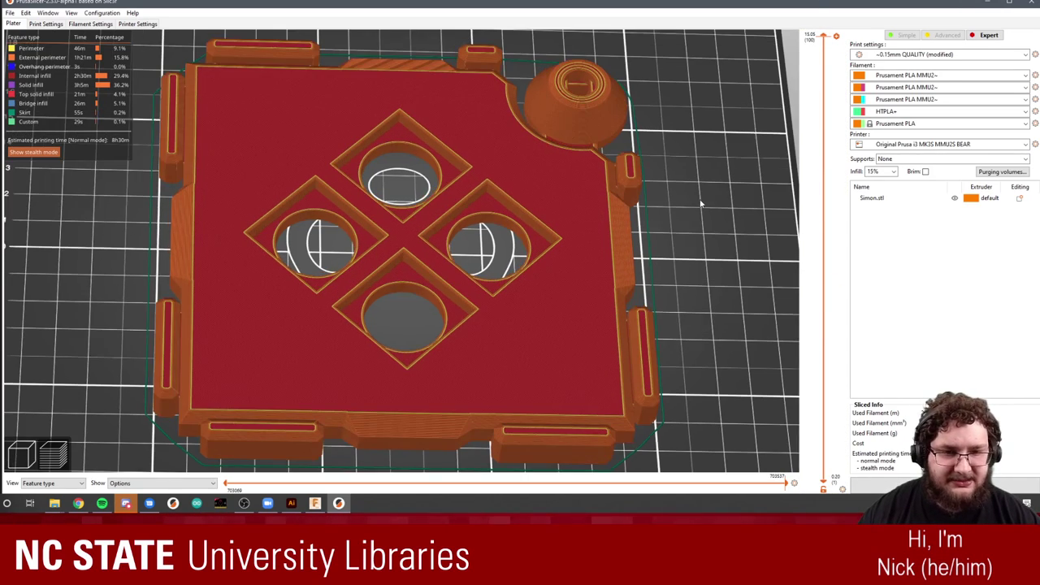
left_click_drag(696, 212, 671, 211)
scroll(704, 224, "down", 1)
middle_click_drag(699, 291, 596, 301)
scroll(520, 289, "up", 10)
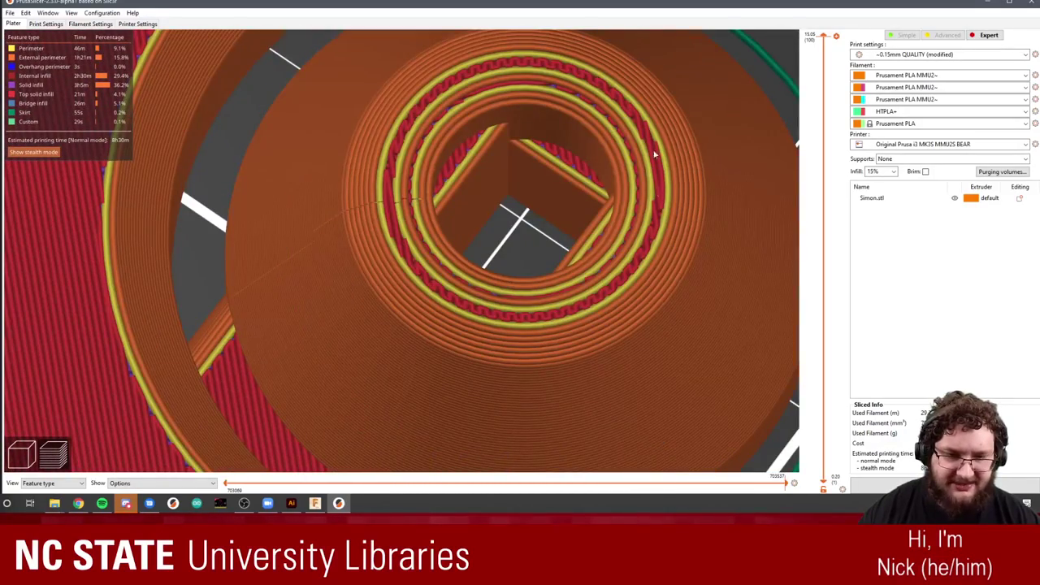
scroll(615, 266, "down", 10)
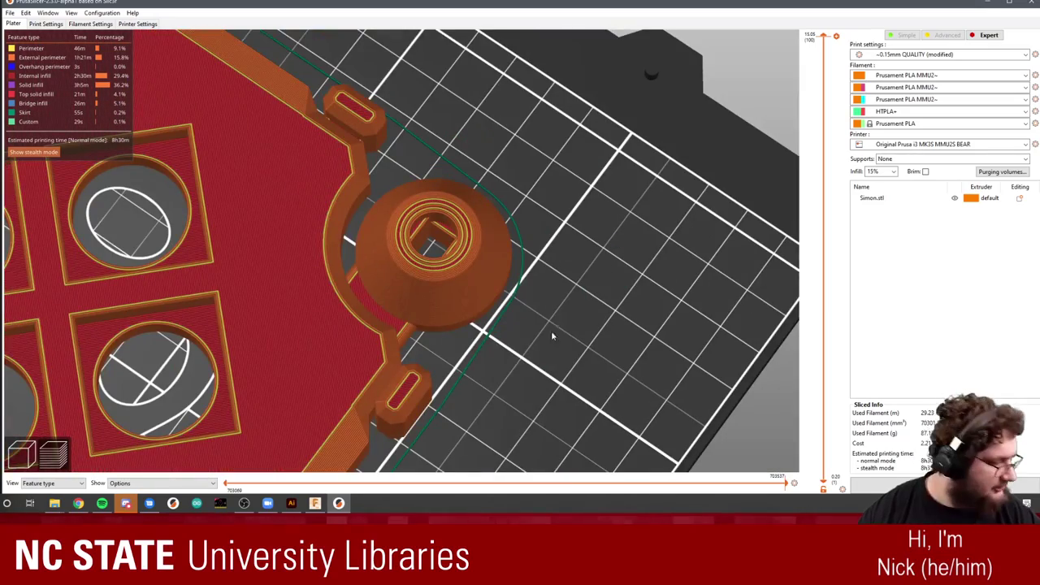
left_click_drag(543, 359, 572, 370)
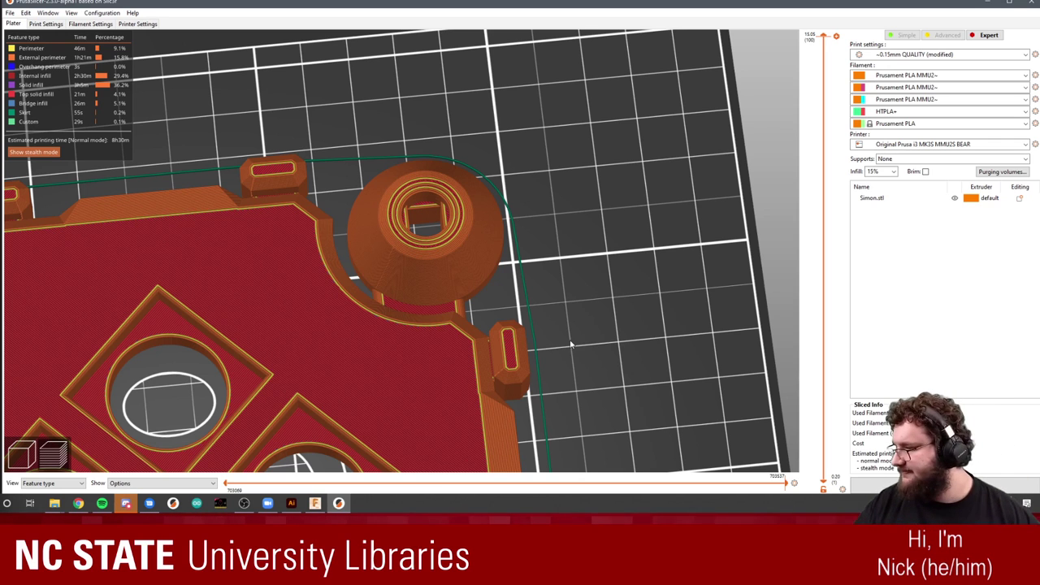
scroll(439, 241, "down", 5)
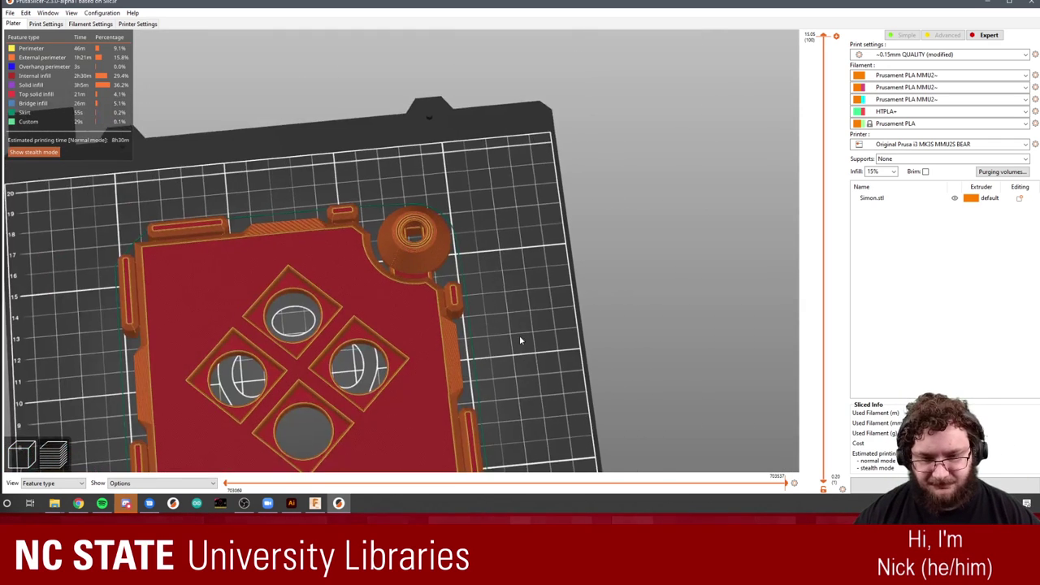
left_click_drag(567, 241, 512, 397)
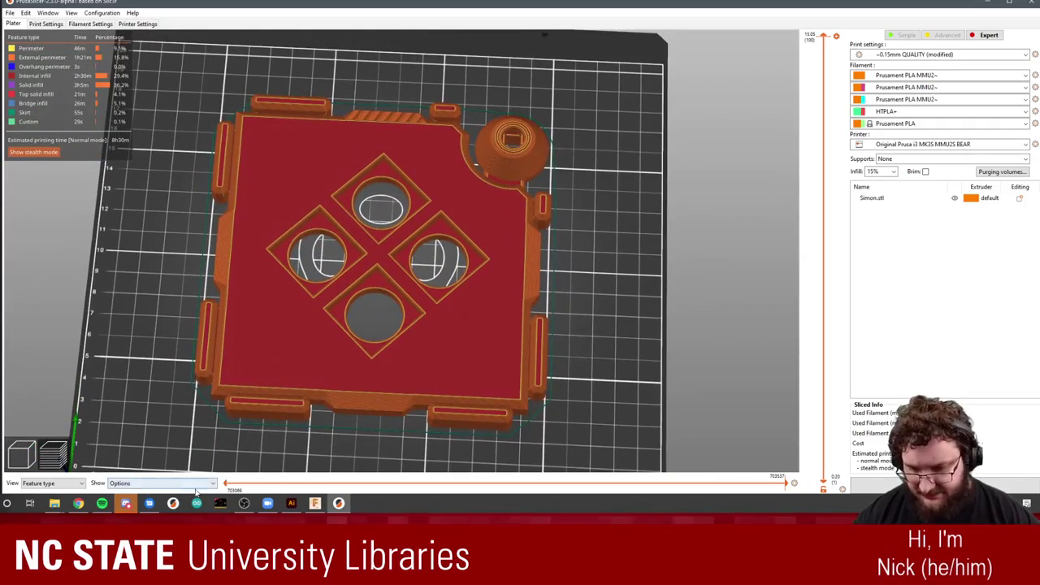
View the module's underside in Fusion 360 and compare it with the sliced underside and top in PrusaSlicer.
left_click(316, 503)
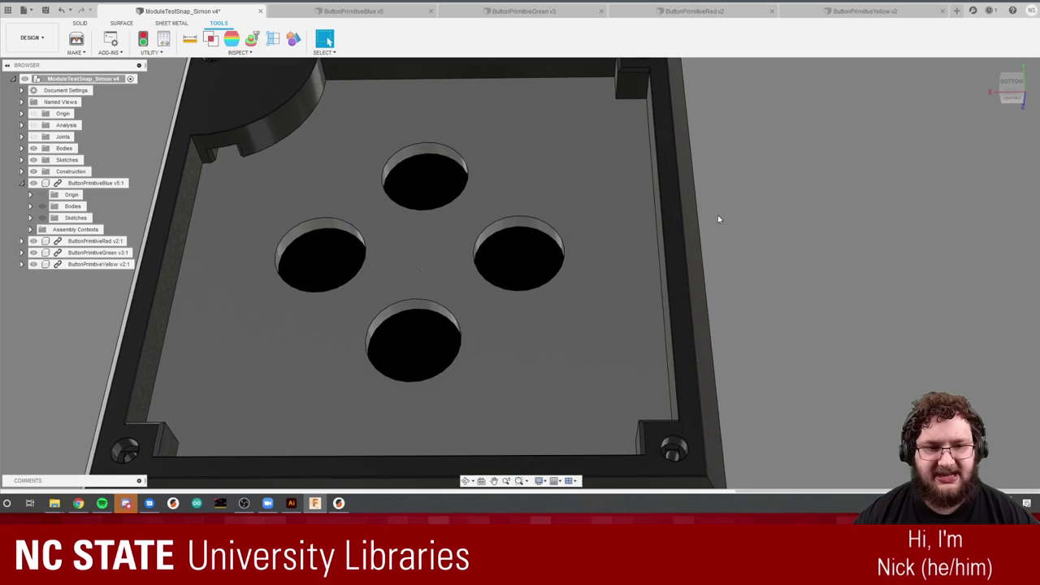
middle_click_drag(718, 219, 240, 198, "shift")
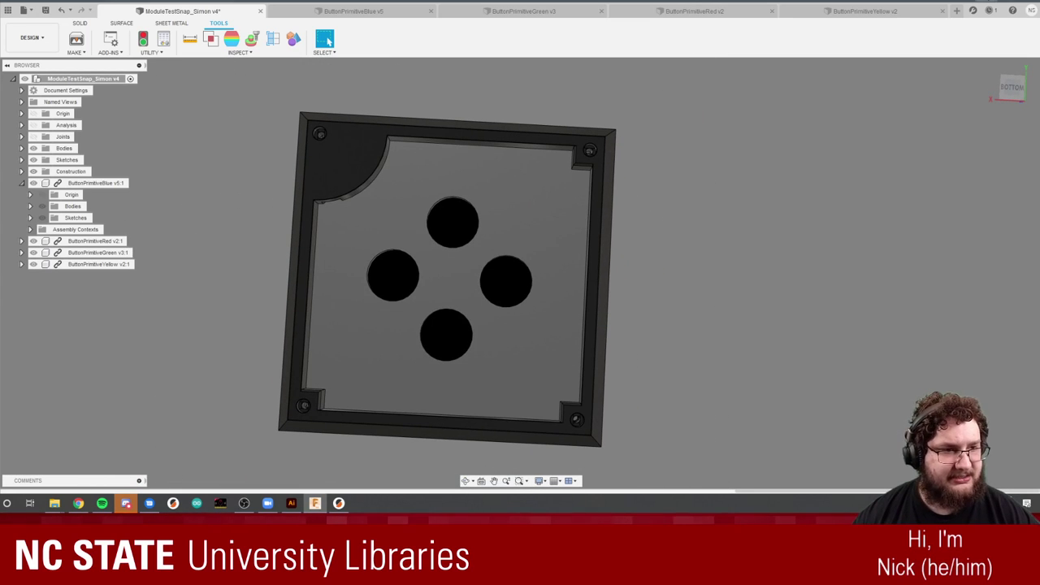
left_click(988, 2)
left_click_drag(605, 293, 619, 222)
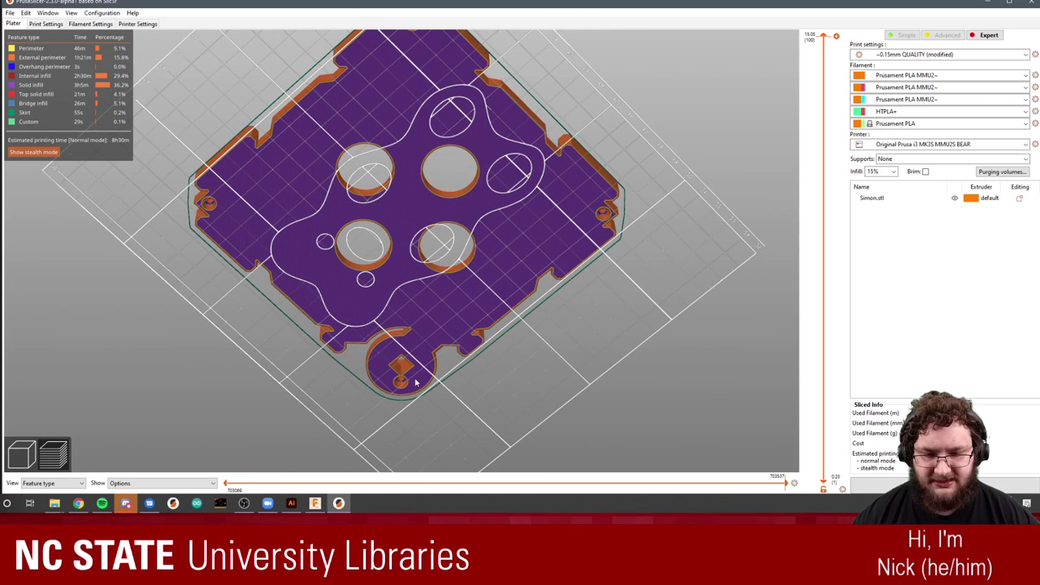
left_click_drag(602, 210, 617, 182)
left_click_drag(339, 81, 544, 139)
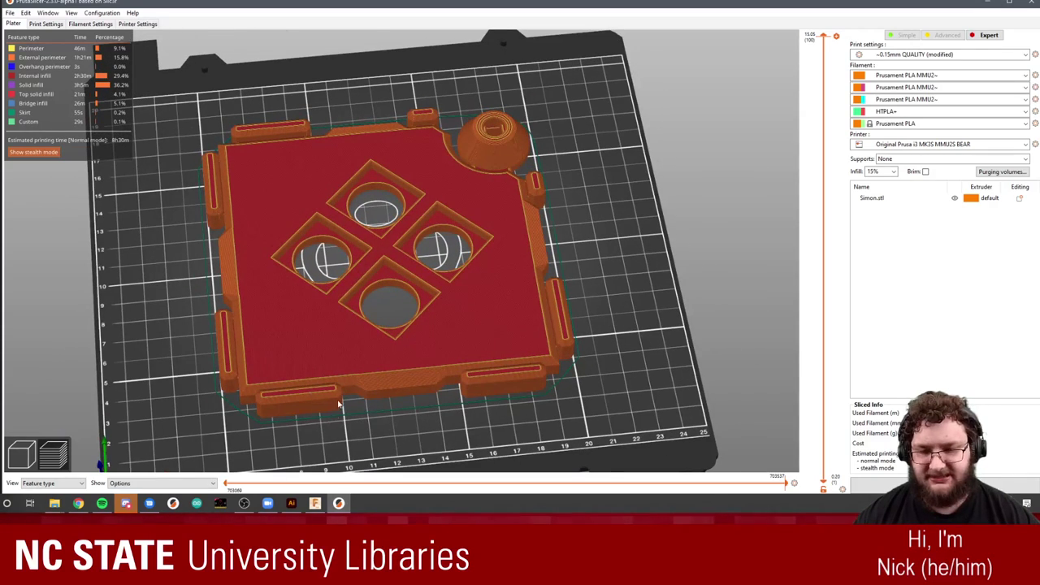
Switch to Fusion 360 and examine the module's side profile, recessed underside and corner screw mounts.
left_click(315, 503)
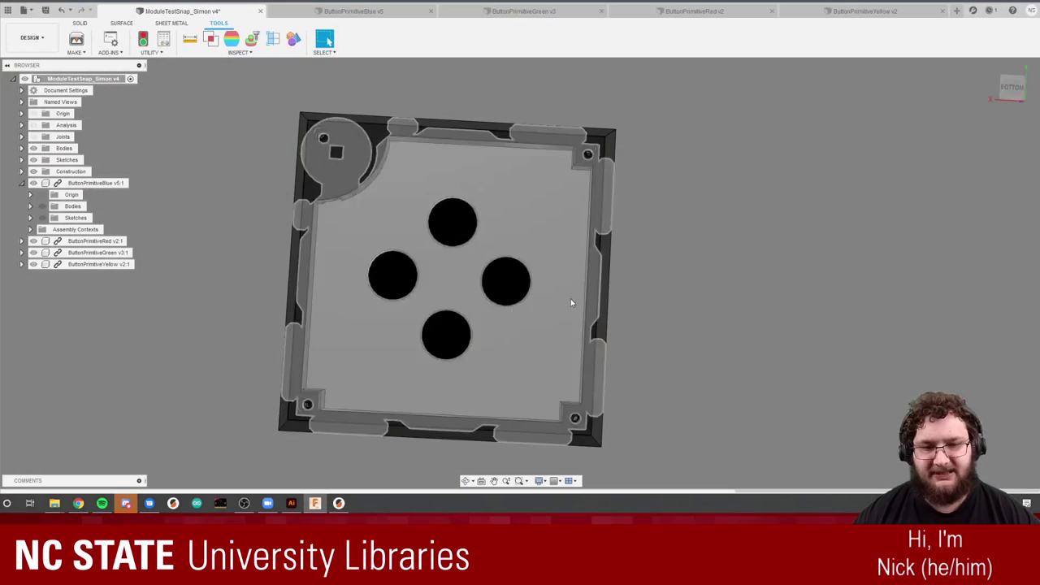
middle_click_drag(676, 197, 337, 141, "shift")
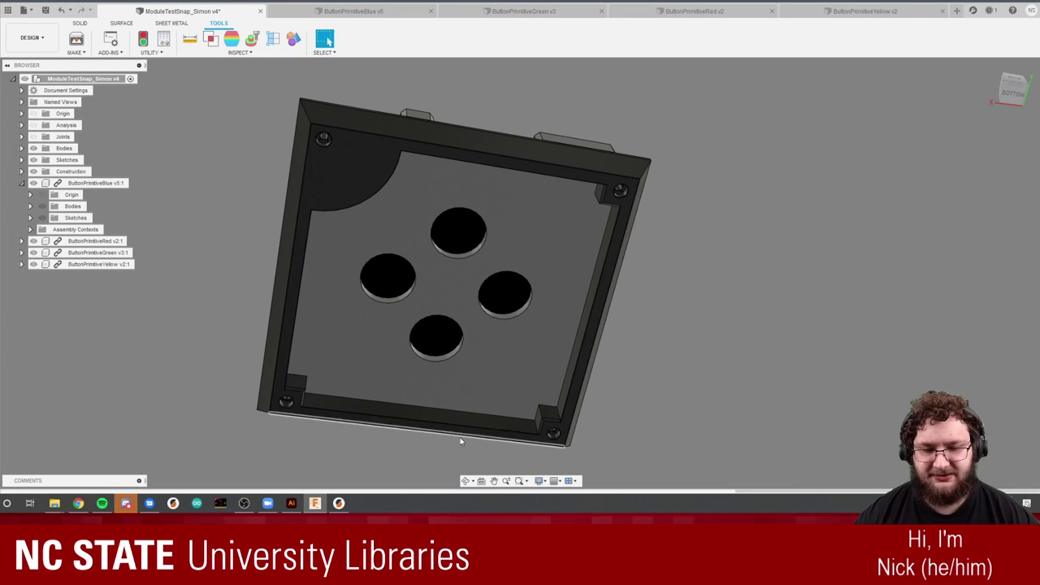
middle_click_drag(769, 228, 371, 360, "shift")
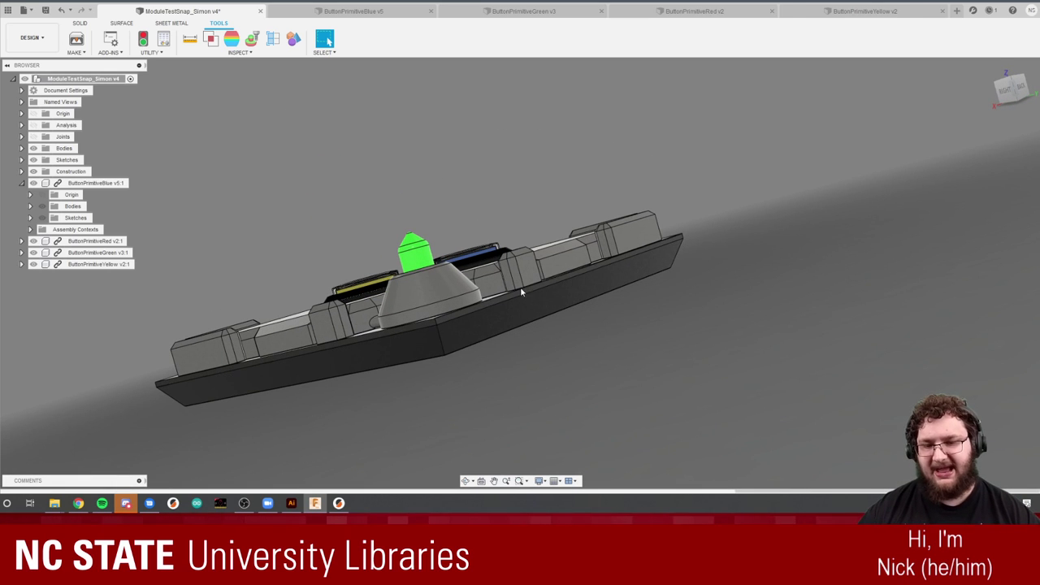
middle_click_drag(653, 343, 580, 351, "shift")
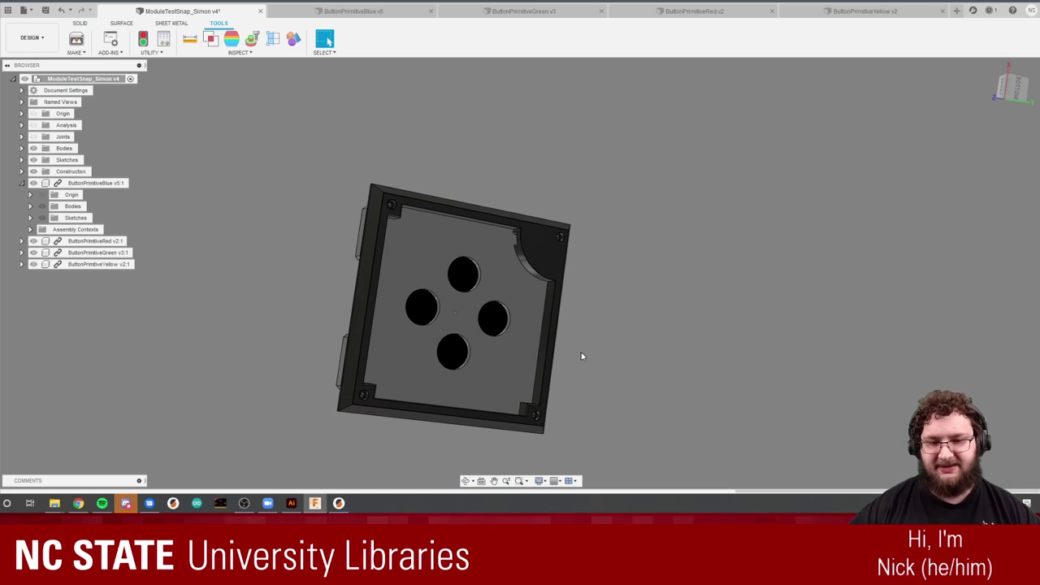
scroll(581, 356, "up", 3)
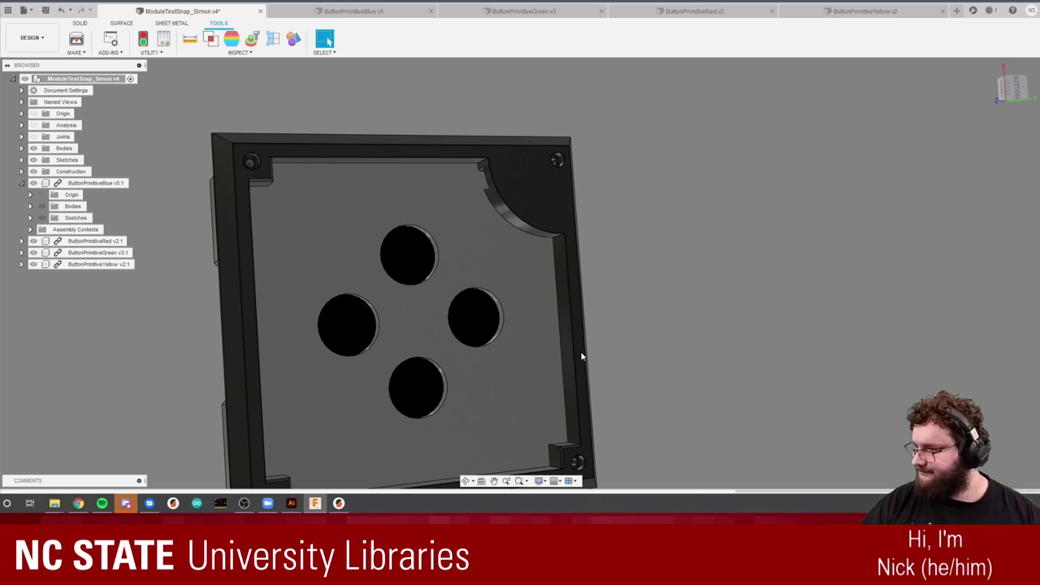
middle_click_drag(581, 357, 346, 404, "shift")
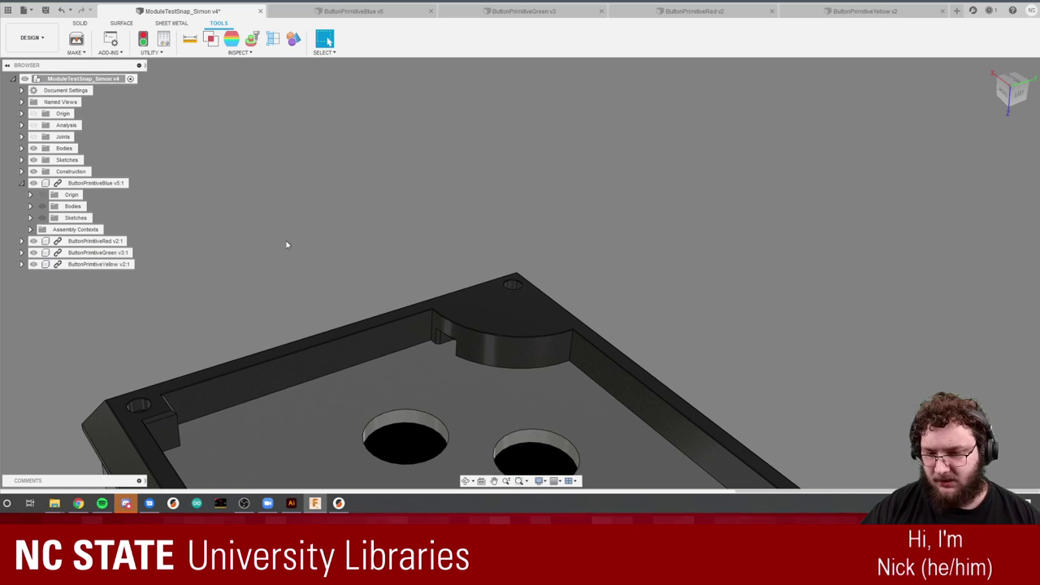
middle_click_drag(286, 245, 667, 476, "shift")
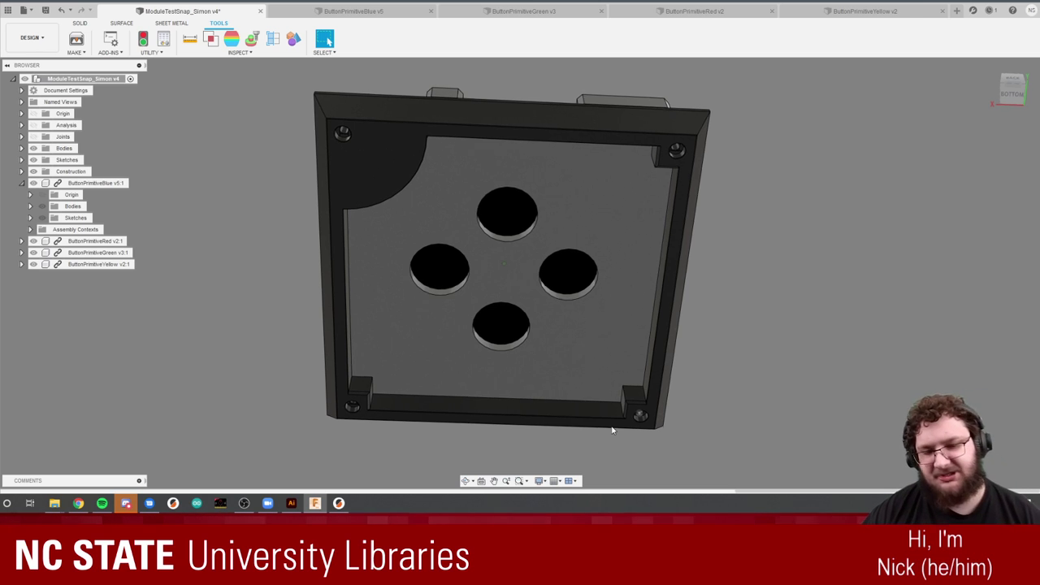
Highlight the inner silver body from the underside to see its outline within the black frame, leaving nothing selected.
left_click(584, 391)
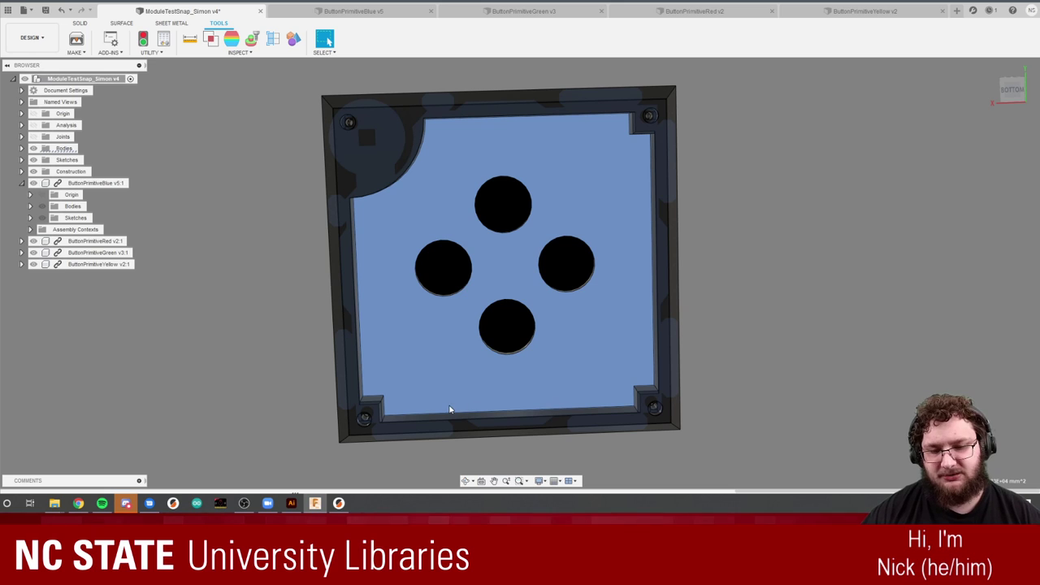
left_click(746, 314)
left_click(464, 403)
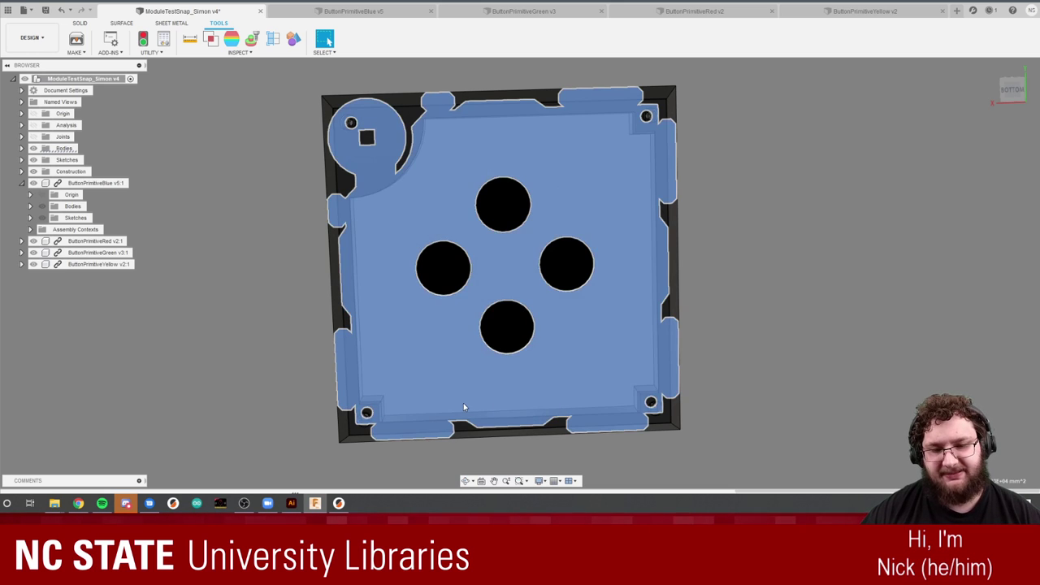
left_click(720, 332)
left_click(627, 205)
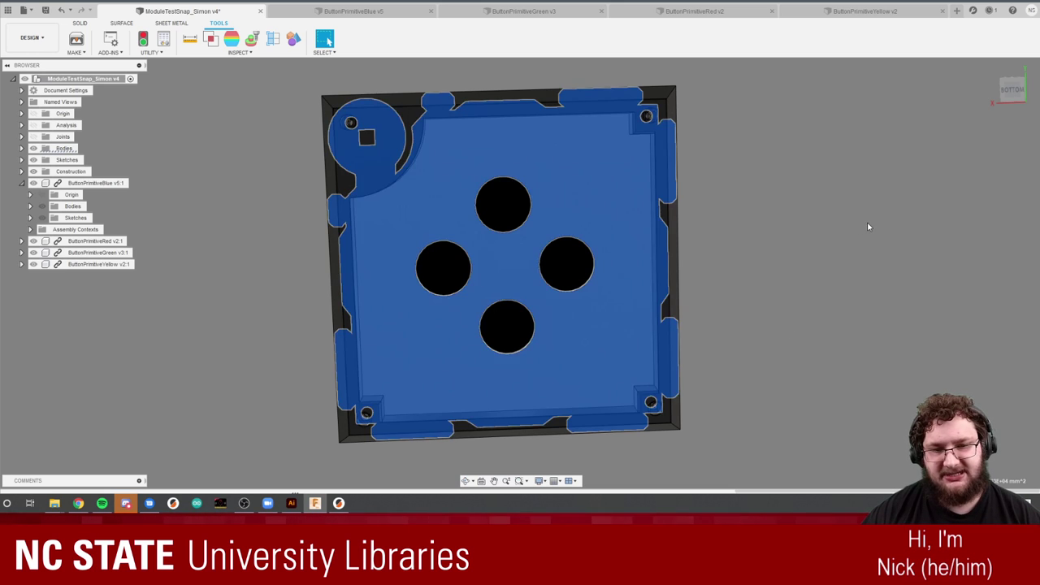
left_click(869, 228)
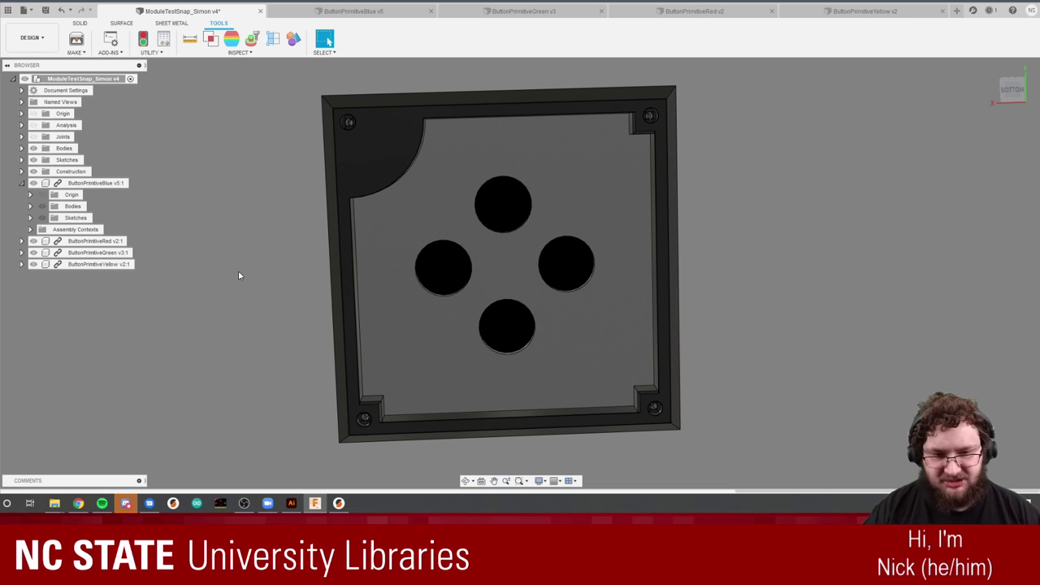
Hide the ButtonPrimitiveBlue component and show it again.
middle_click_drag(256, 289, 305, 297, "shift")
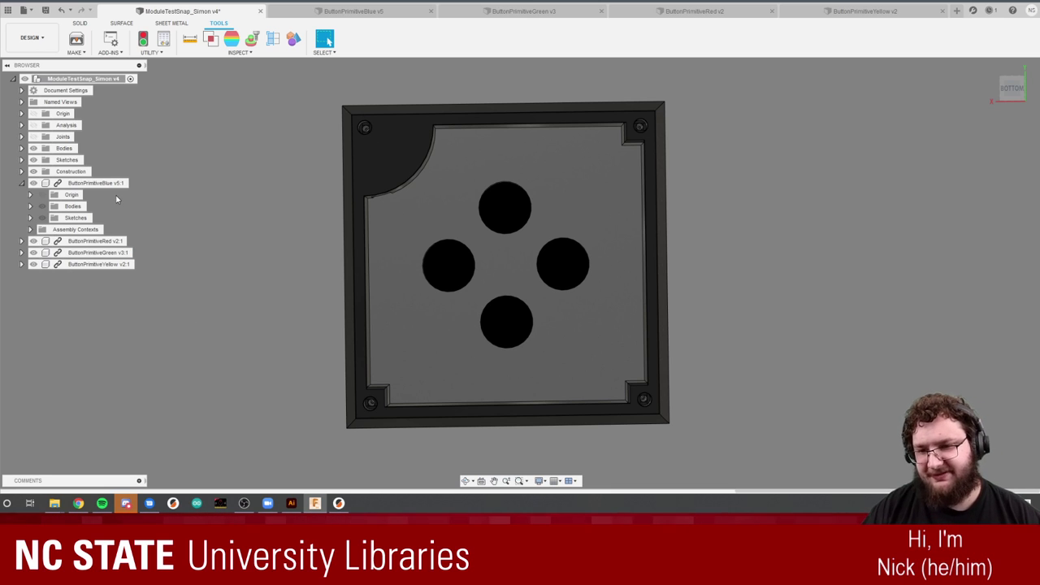
left_click(36, 185)
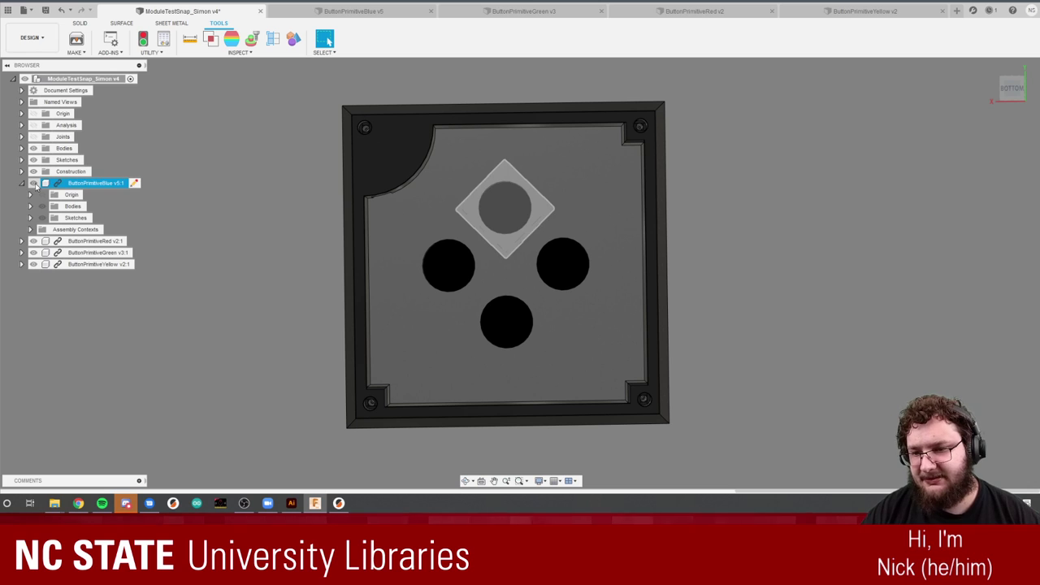
left_click(36, 185)
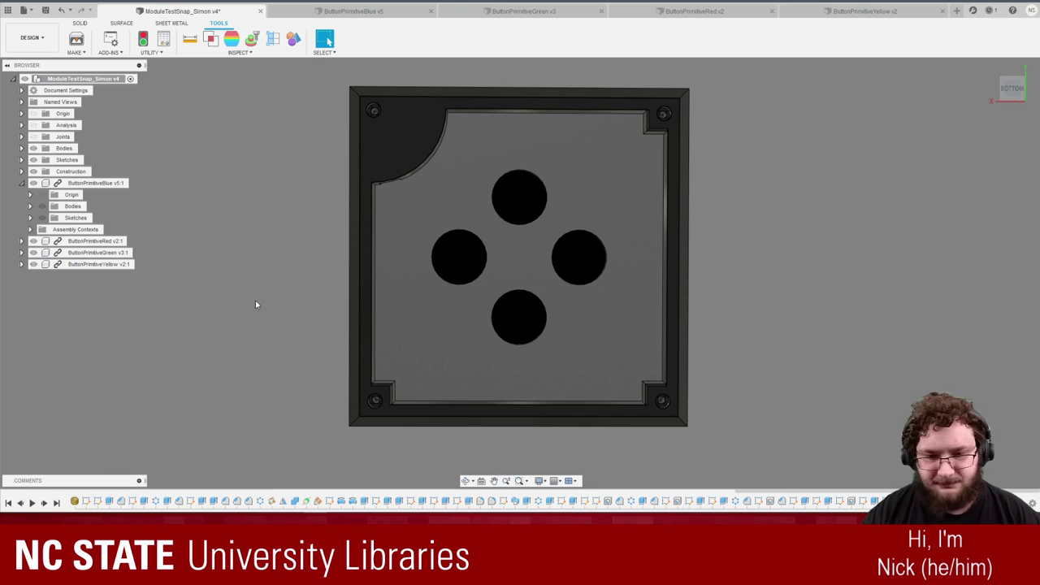
List the module's individual bodies and hide Body_Black to expose the underside of Body_Silver.
scroll(256, 304, "up", 3)
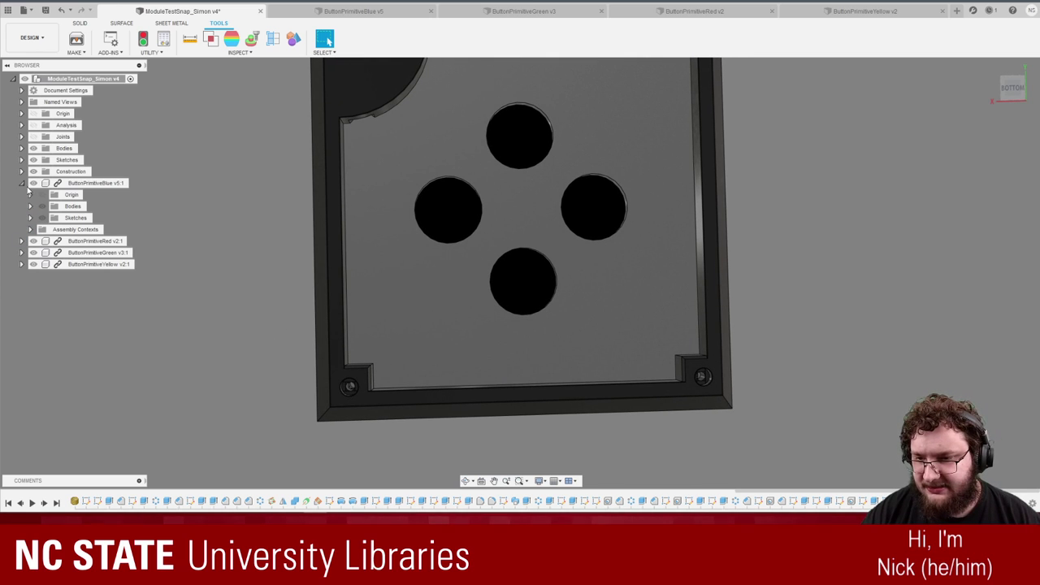
left_click(22, 183)
key("F6")
left_click(22, 150)
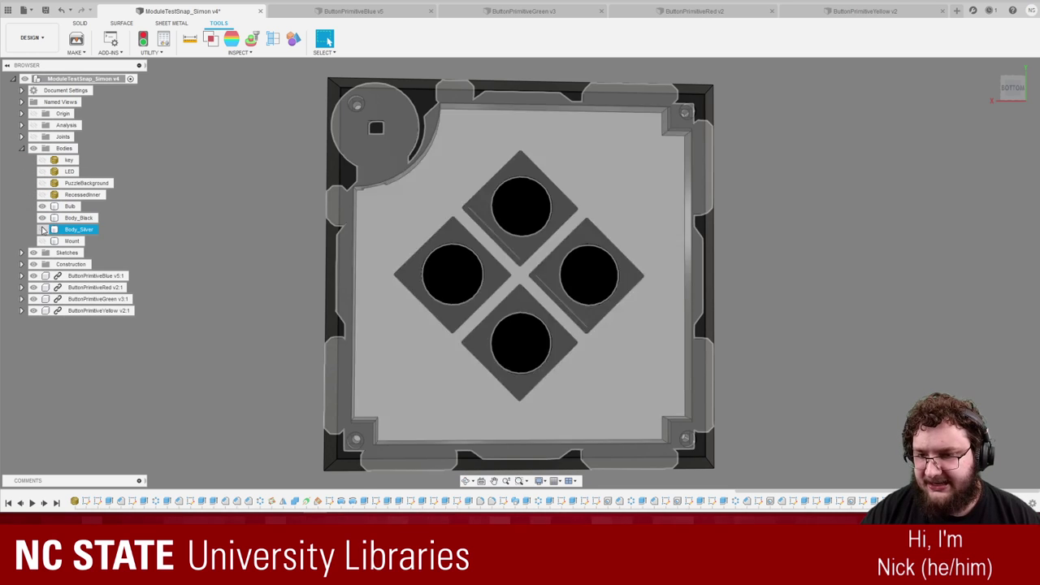
left_click(42, 230)
left_click(42, 229)
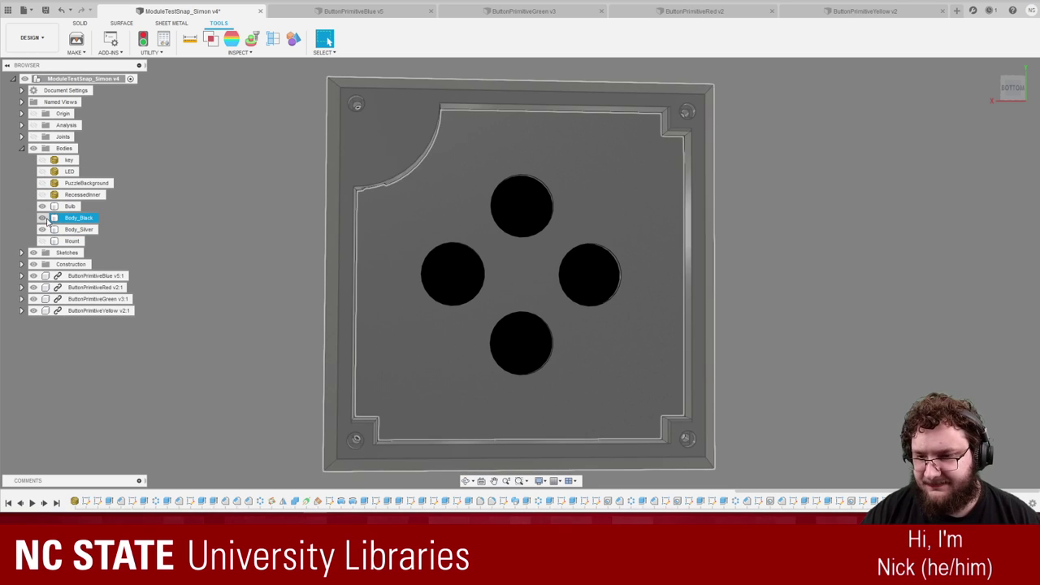
left_click(43, 218)
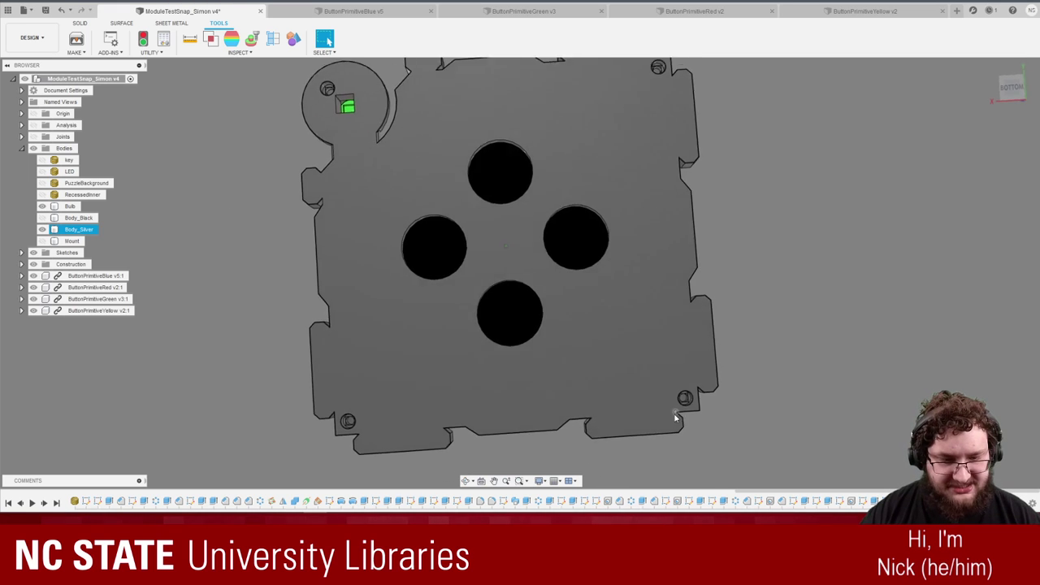
Compare the underside with and without Body_Black, leaving it hidden, and briefly highlight Body_Silver.
left_click(43, 219)
left_click(43, 220)
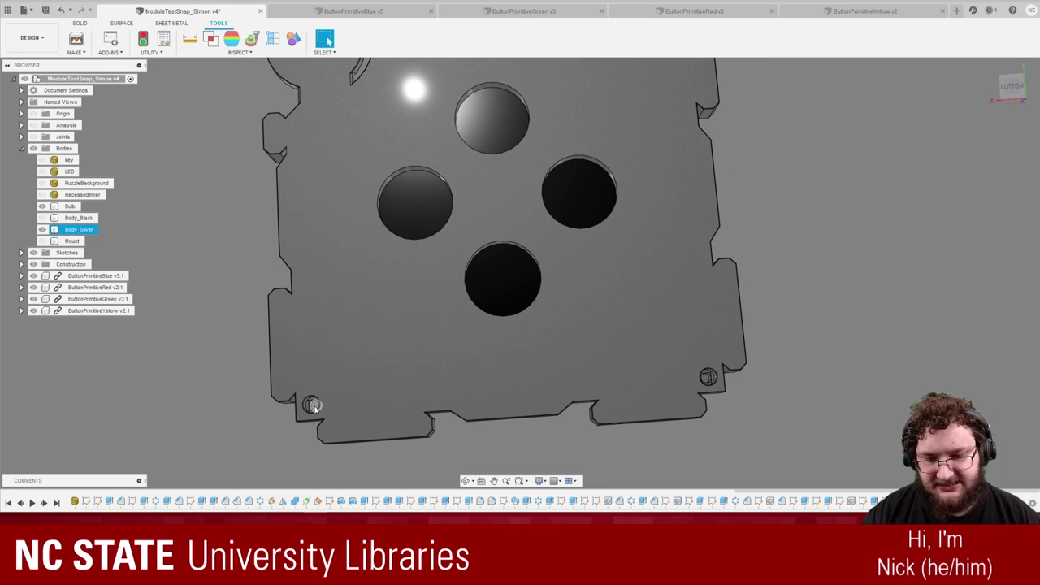
left_click(42, 218)
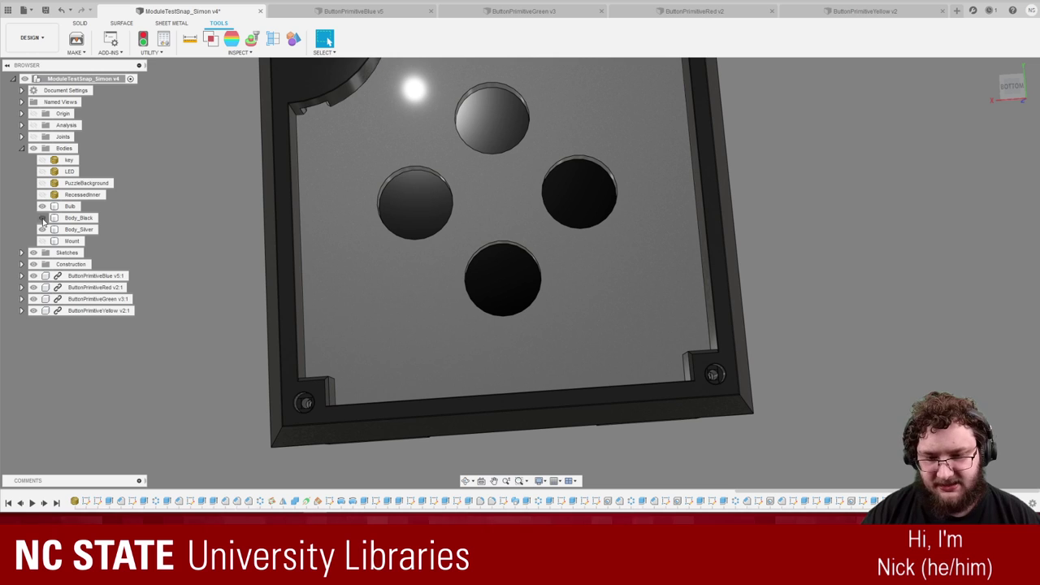
left_click(43, 218)
left_click(42, 218)
left_click(42, 218)
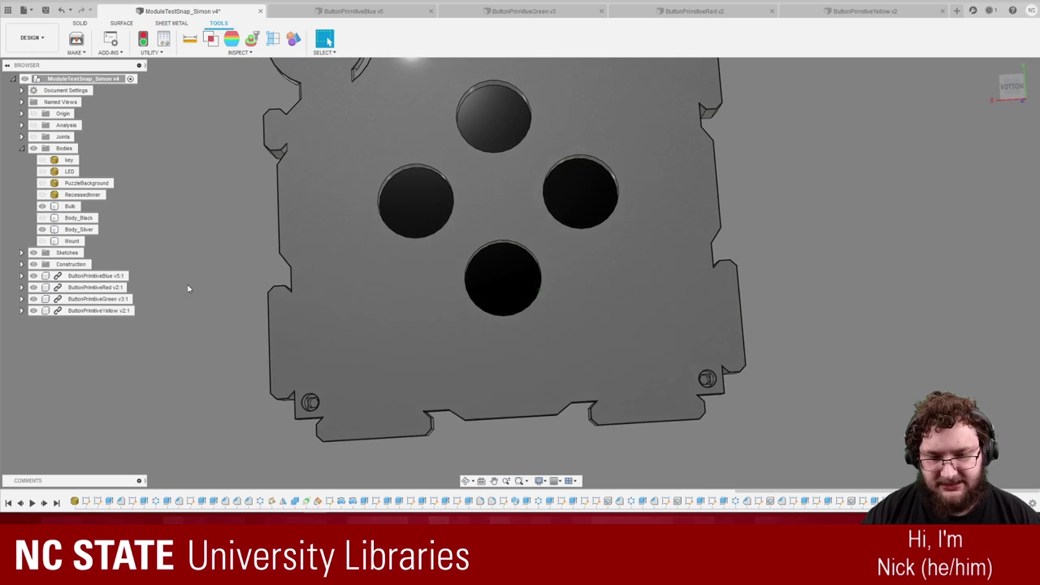
left_click(461, 367)
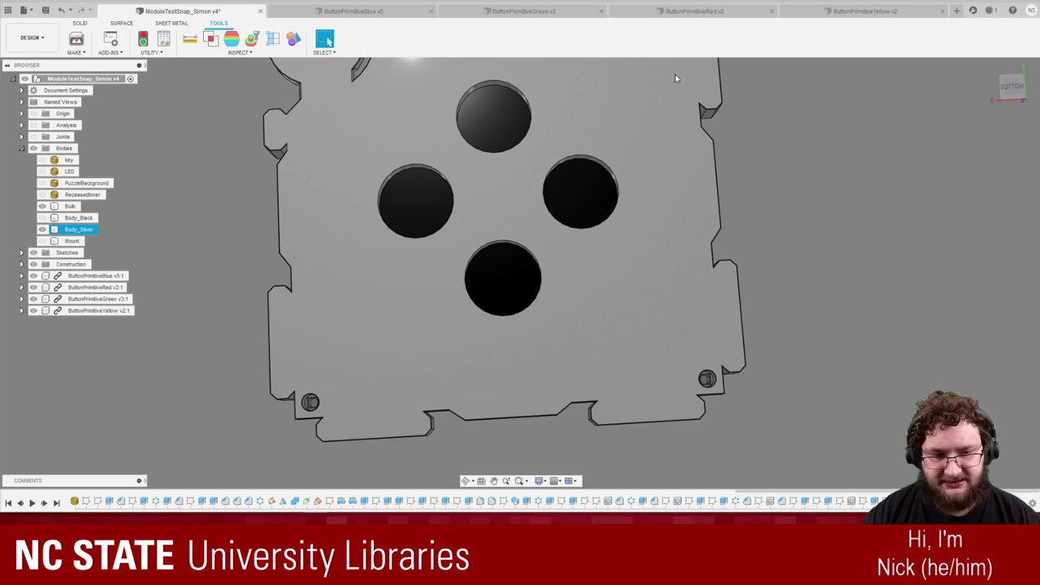
left_click(872, 250)
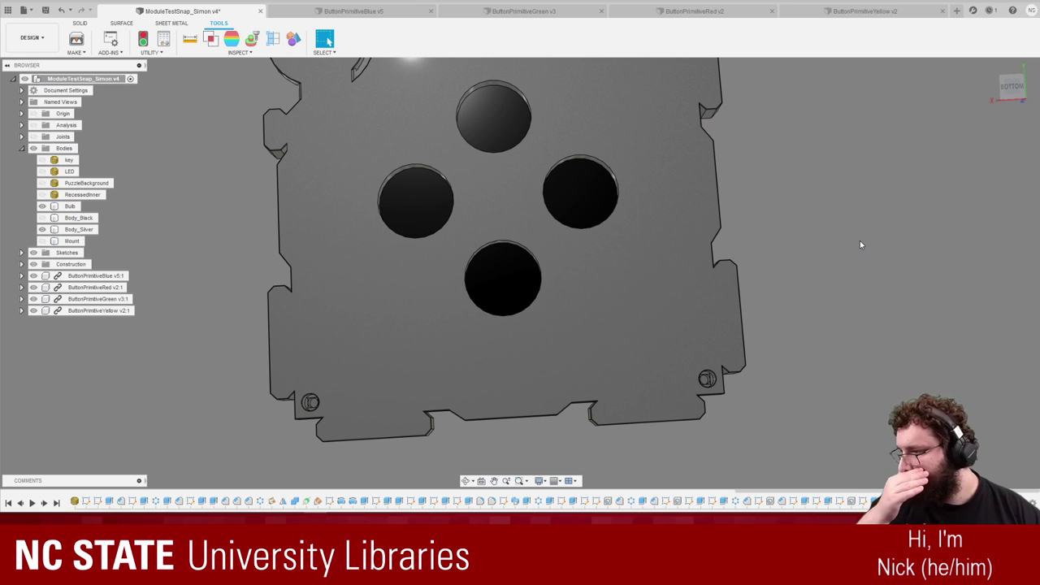
Examine the underside of Body_Silver, including the notched edge and the screw hole at its corner.
scroll(832, 324, "up", 1)
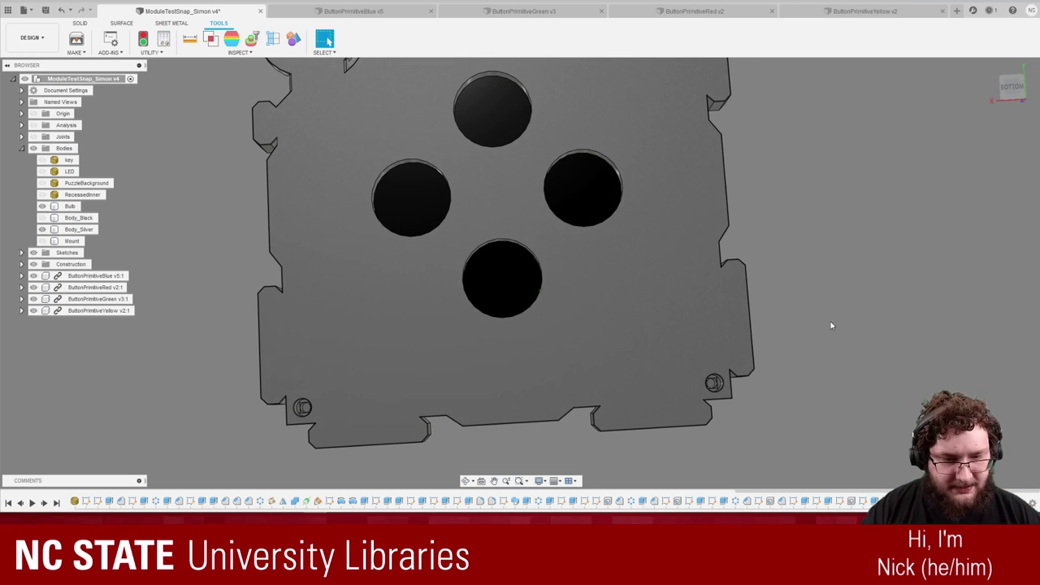
scroll(831, 325, "down", 1)
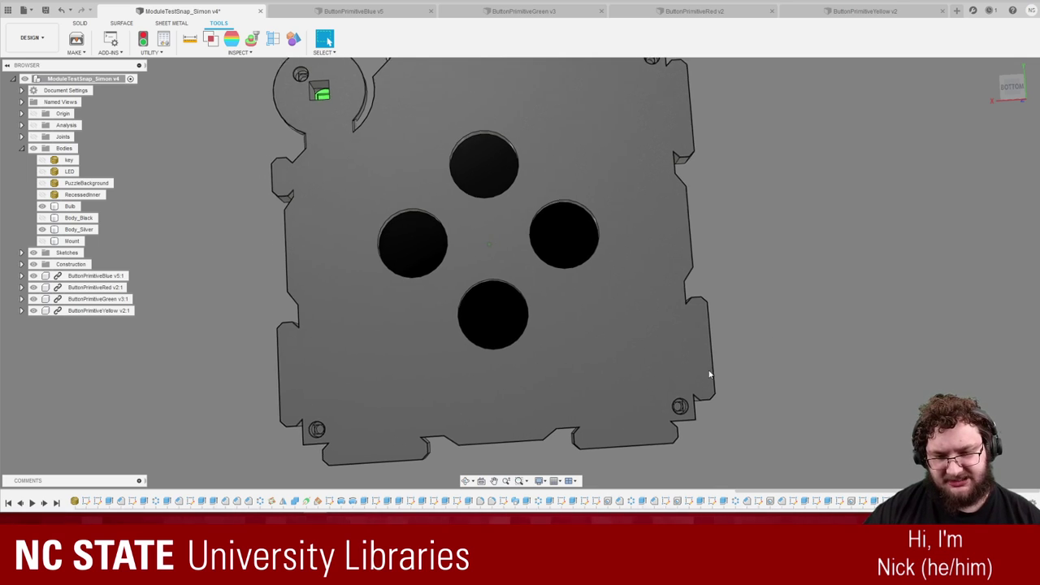
scroll(419, 461, "up", 4)
scroll(419, 465, "up", 8)
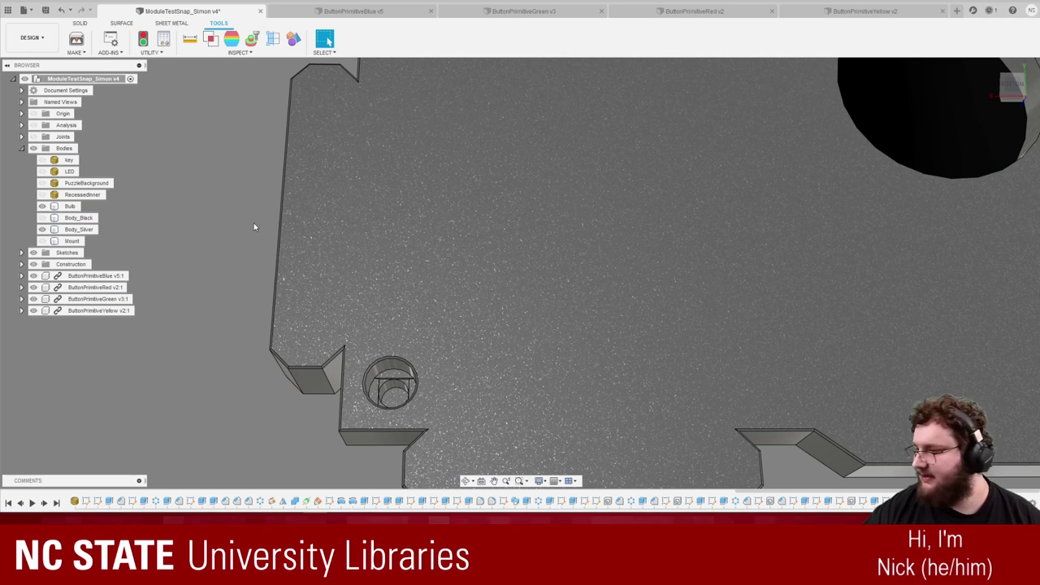
scroll(254, 244, "down", 4)
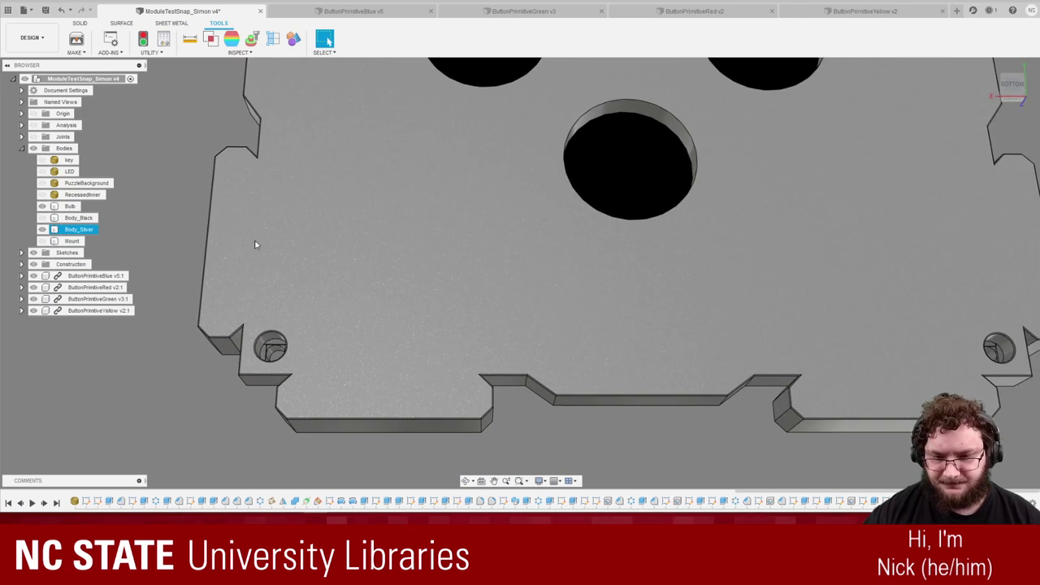
scroll(254, 241, "down", 3)
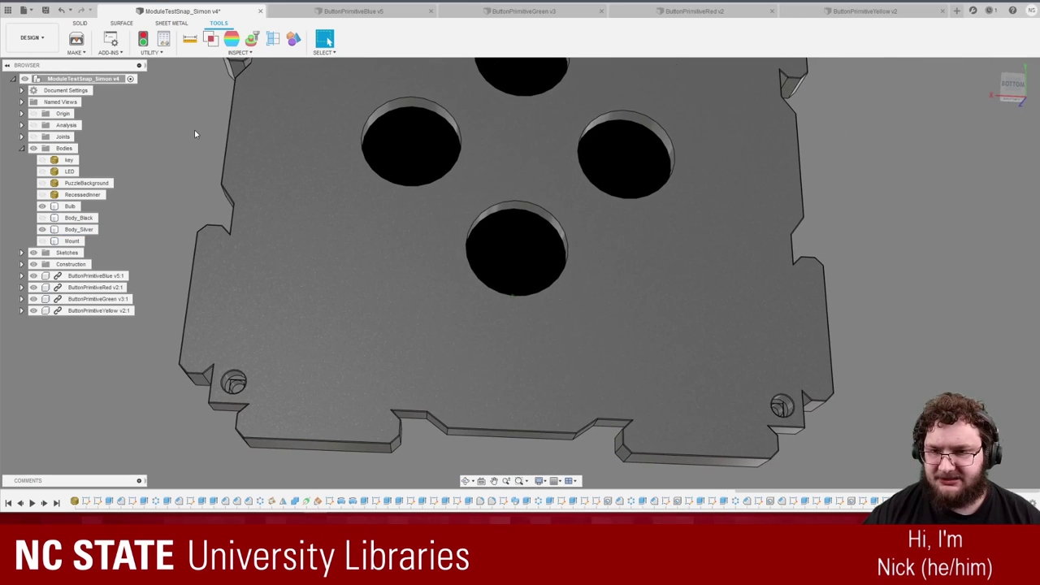
left_click(122, 23)
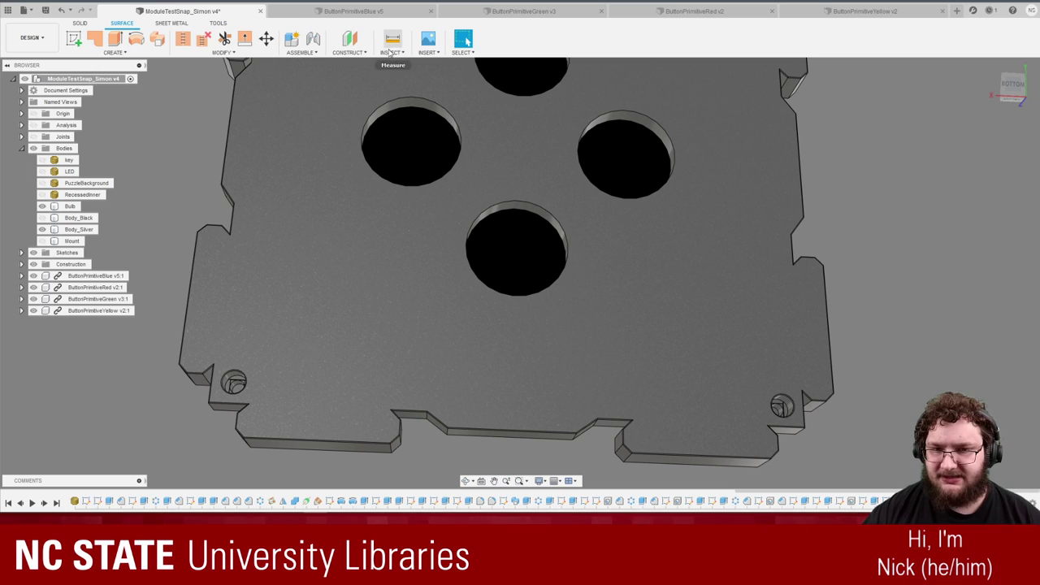
left_click(298, 53)
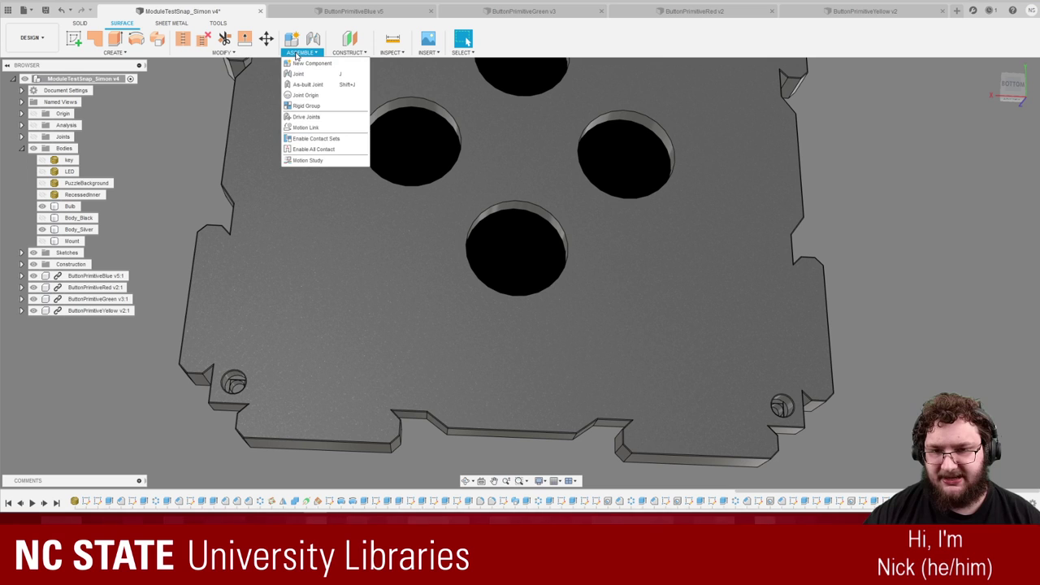
left_click(244, 54)
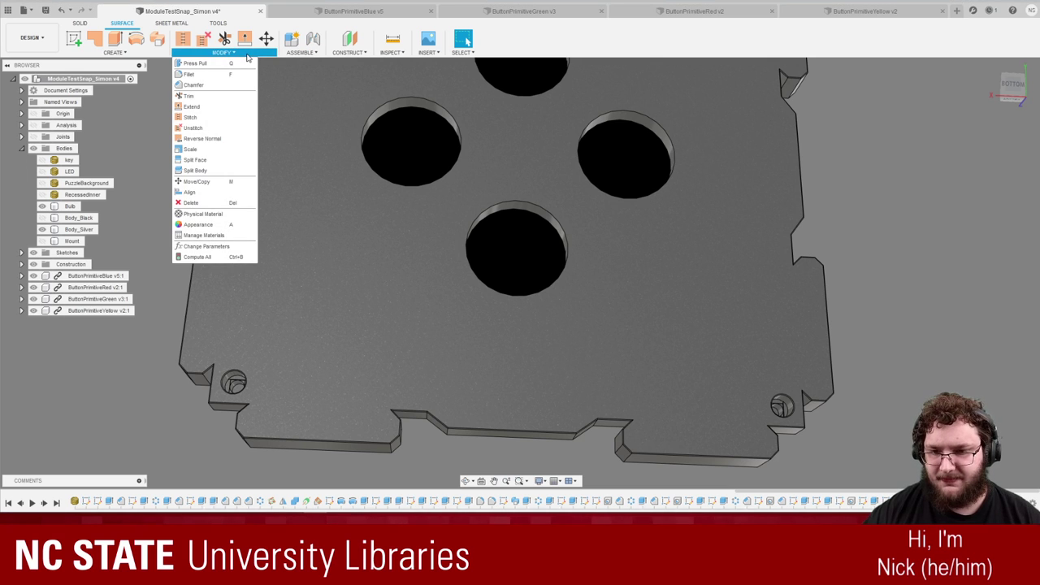
left_click(247, 55)
Show Body_Black again and start a new sketch on the underside of the module.
middle_click_drag(349, 228, 460, 317, "shift")
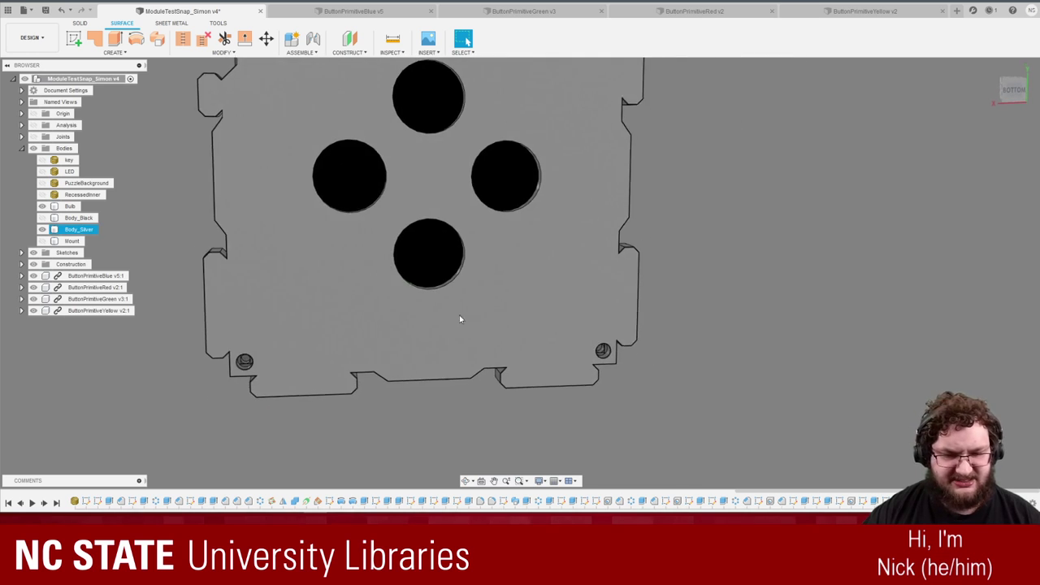
left_click(43, 218)
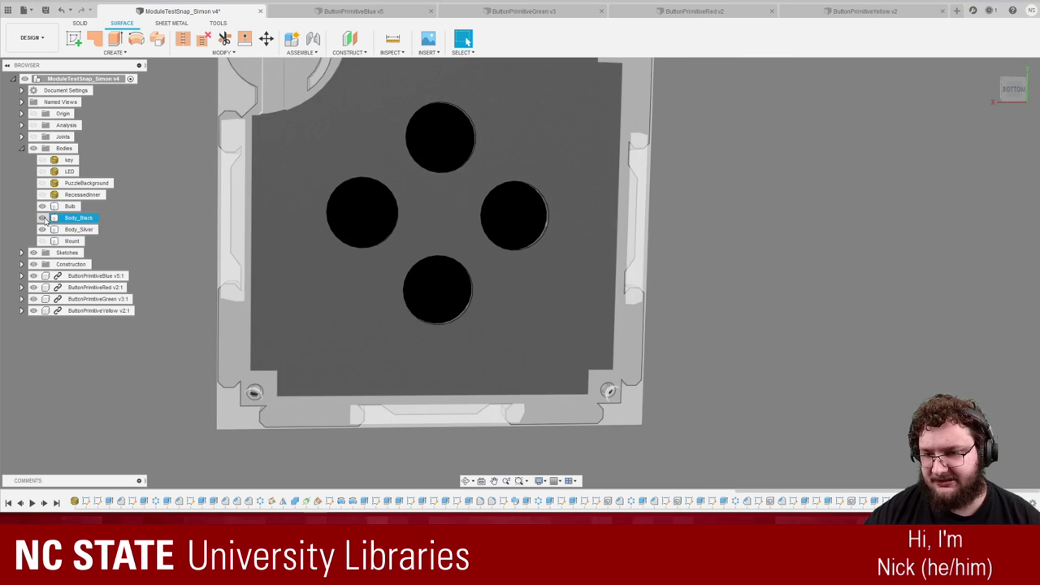
left_click(72, 39)
left_click(489, 400)
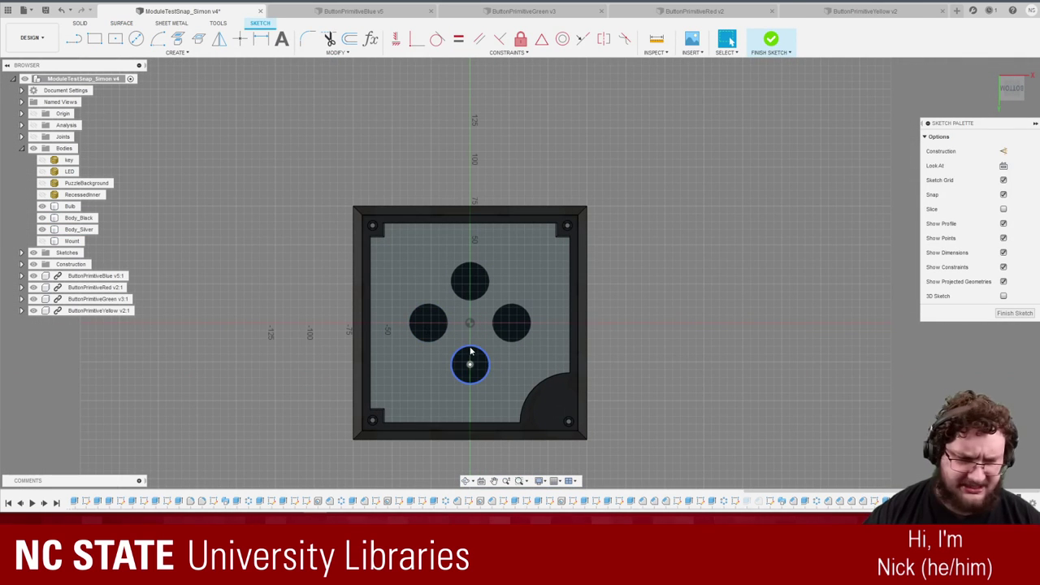
Draw a vertical construction line from the sketch origin down to the midpoint of the black frame's edge.
middle_click_drag(746, 204, 679, 253, "shift")
scroll(517, 303, "up", 5)
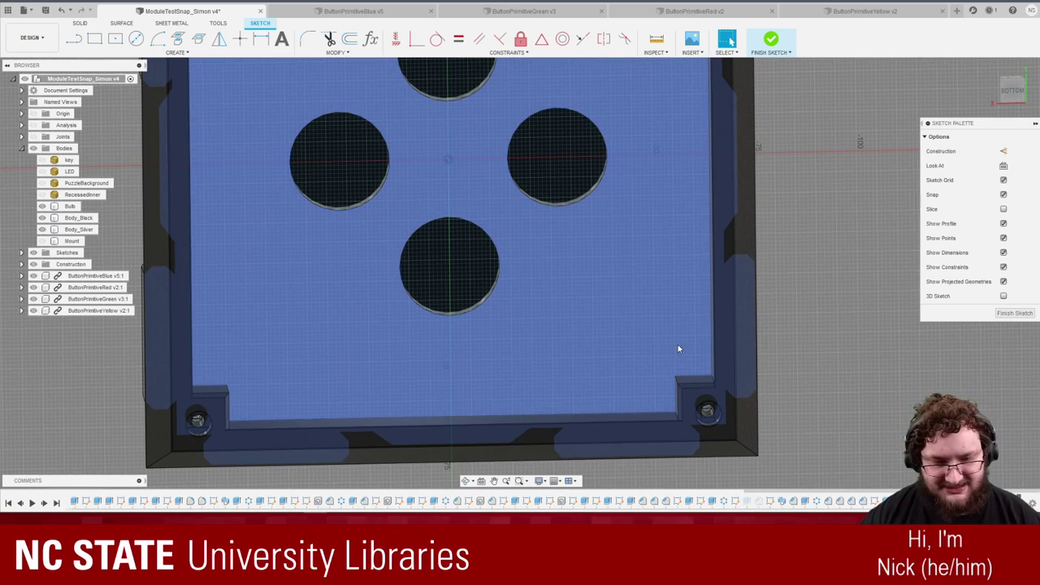
middle_click_drag(679, 347, 546, 329, "shift")
left_click(74, 38)
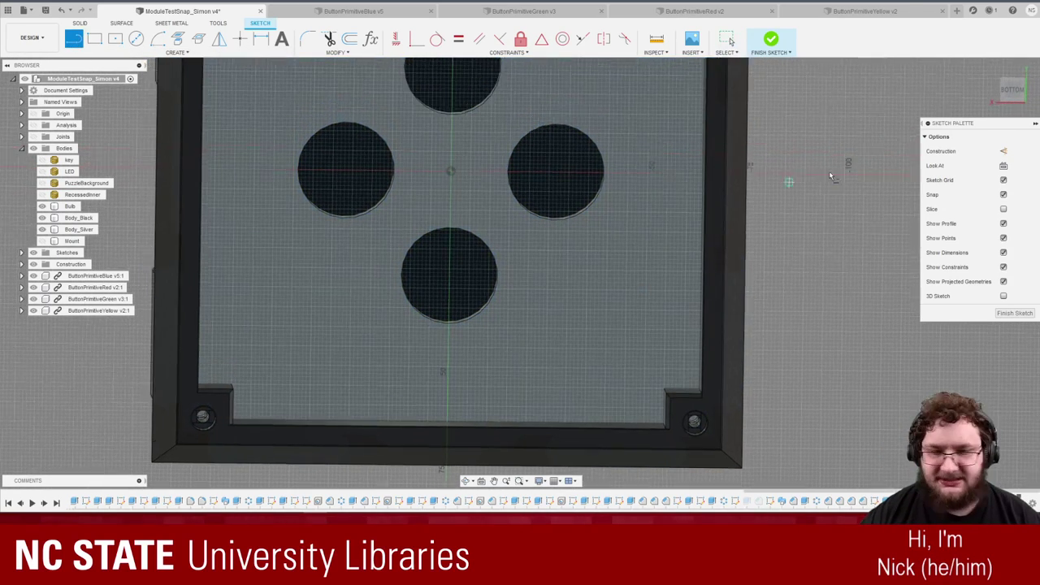
left_click(1006, 151)
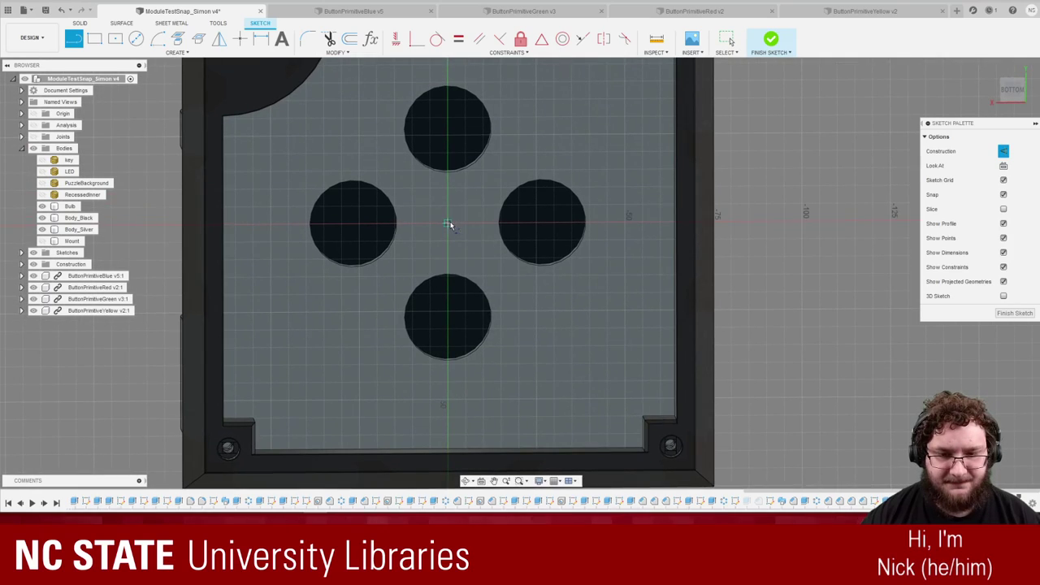
left_click(449, 225)
scroll(424, 460, "up", 4)
middle_click_drag(424, 460, 447, 399, "shift")
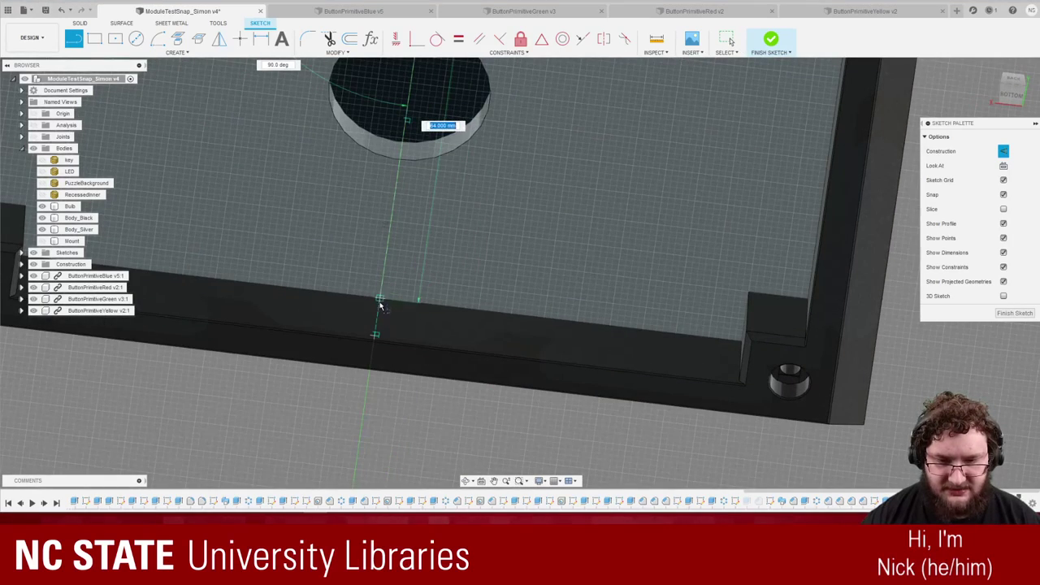
left_click(373, 338)
Draw a horizontal construction line about 70 mm long from the origin to the midpoint of the frame's side edge.
mouse_move(390, 435)
middle_mouse_down("shift")
mouse_move(406, 404)
mouse_move(432, 203)
middle_mouse_up("shift")
left_click(433, 201)
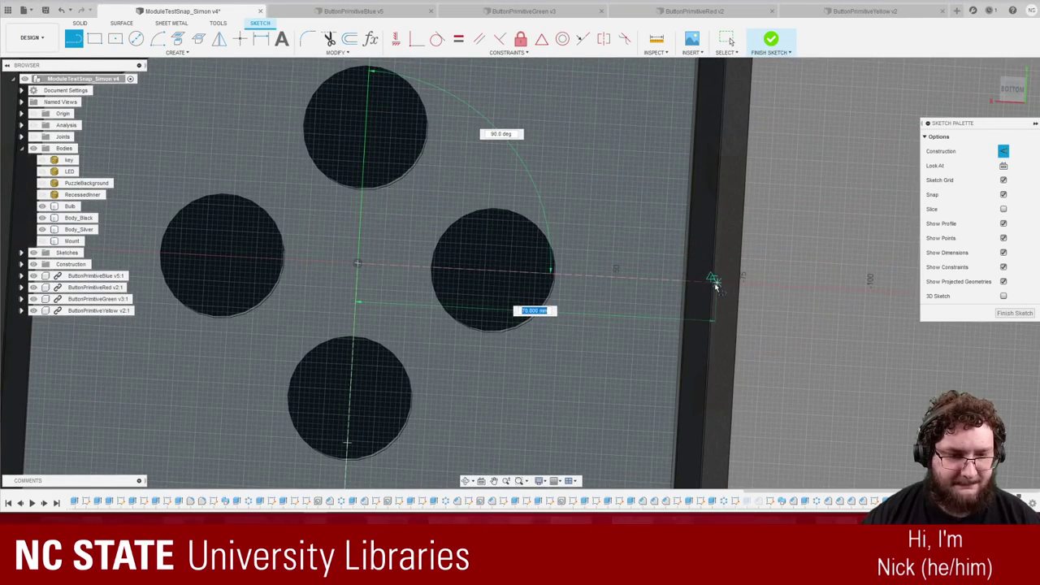
left_click(715, 281)
middle_click_drag(715, 281, 669, 360, "shift")
scroll(592, 388, "up", 4)
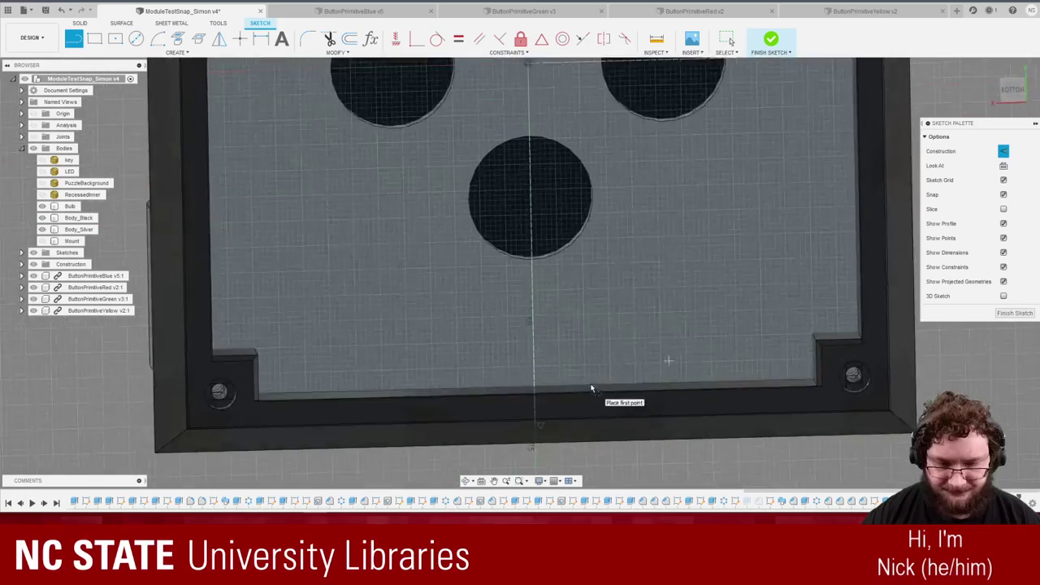
key("Escape")
mouse_move(602, 349)
middle_mouse_down("shift")
mouse_move(601, 276)
mouse_move(591, 307)
middle_mouse_up("shift")
mouse_move(465, 352)
middle_mouse_down("shift")
mouse_move(454, 392)
mouse_move(409, 404)
middle_mouse_up("shift")
scroll(422, 358, "up", 5)
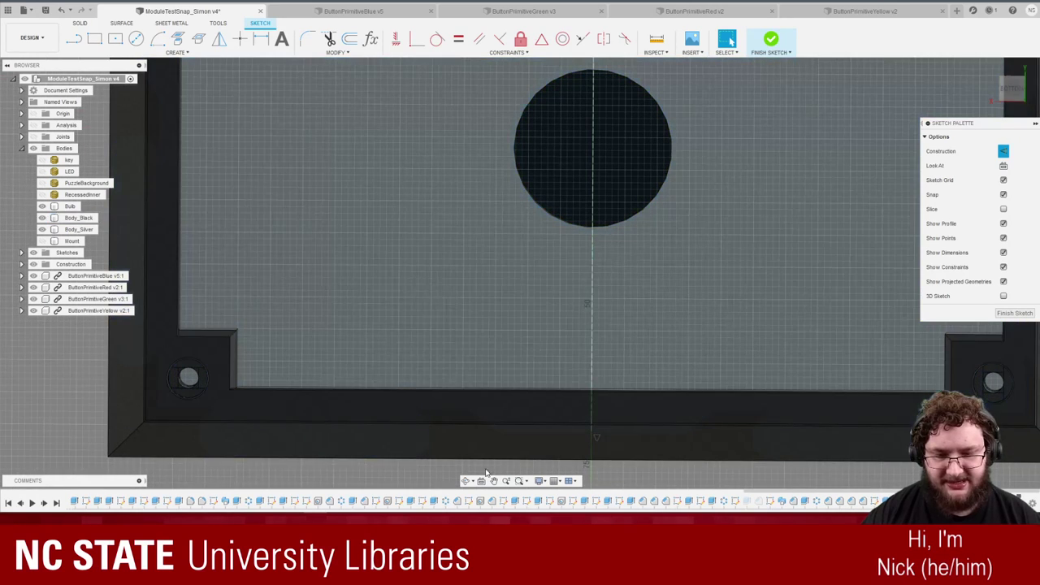
left_click(136, 38)
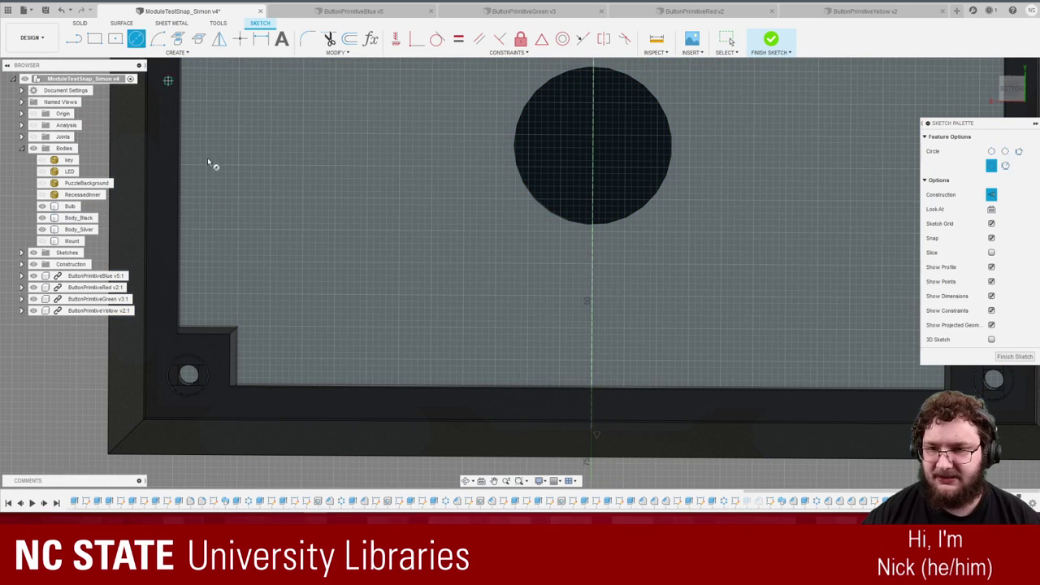
left_click(295, 358)
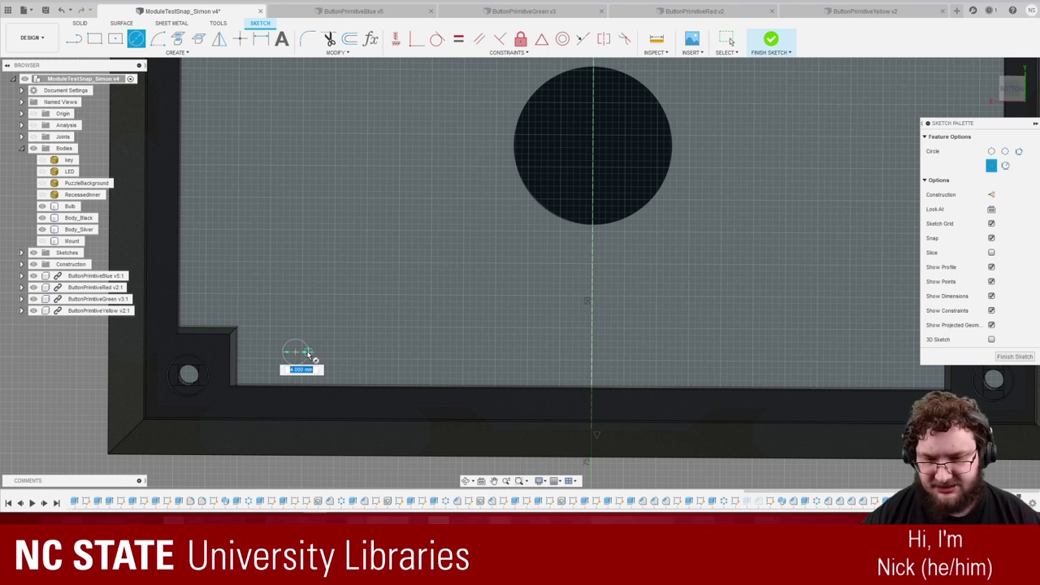
key("Escape")
scroll(298, 166, "down", 3)
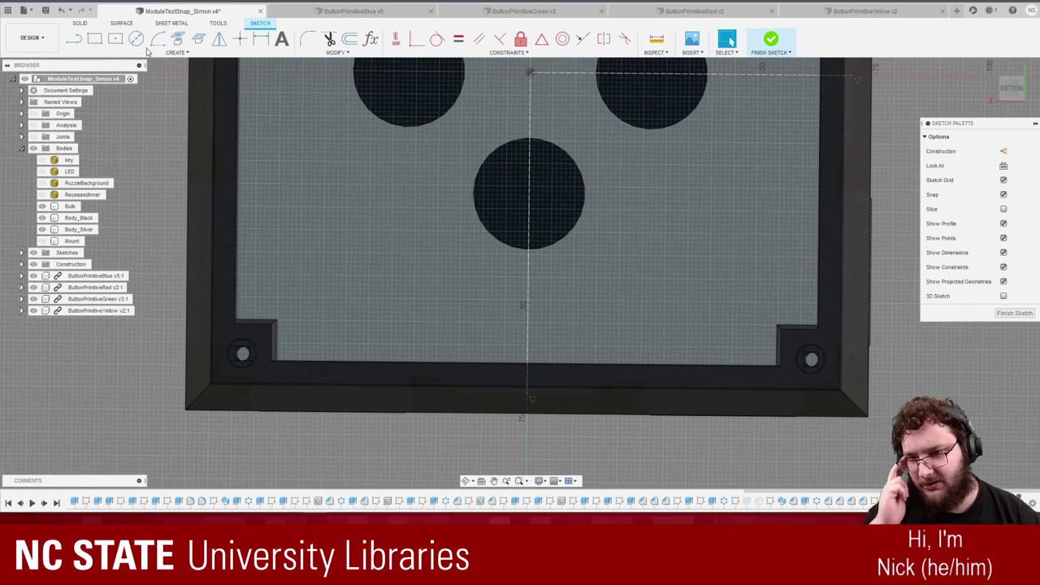
Place a single sketch point on the silver plate near the notched corner beside the lower screw hole.
left_click(240, 39)
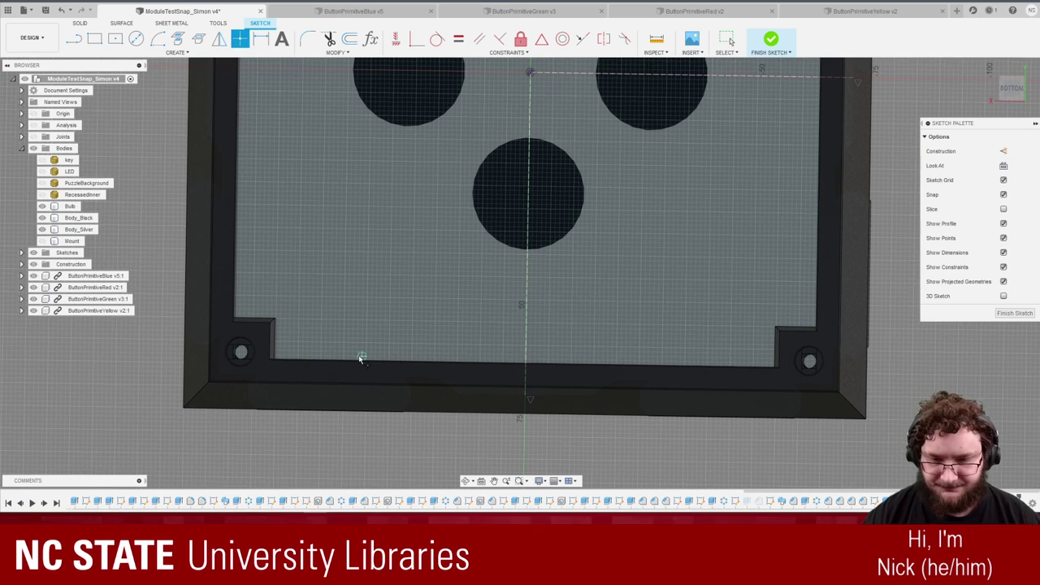
scroll(362, 359, "up", 1)
left_click(270, 356)
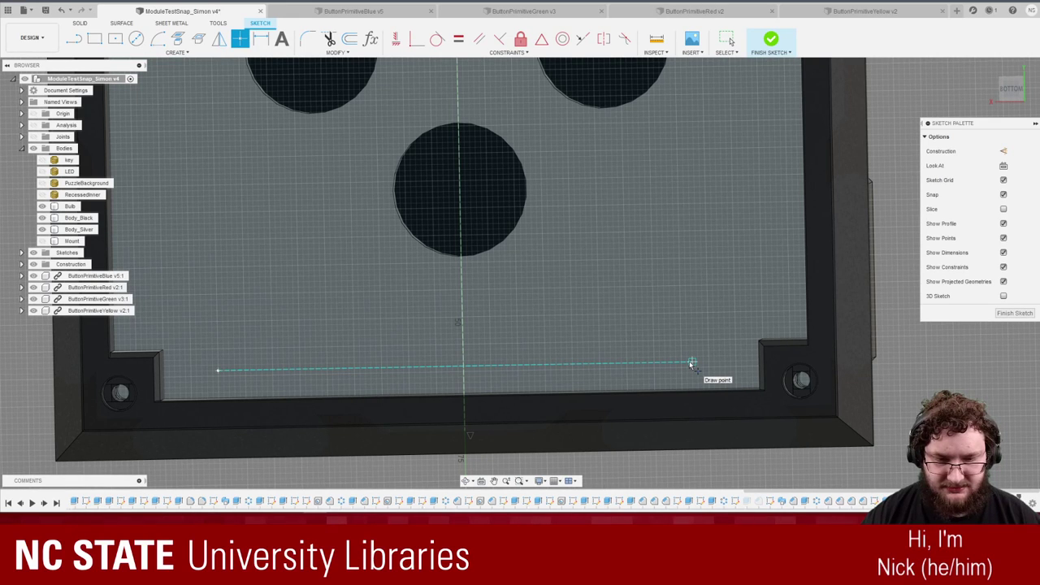
scroll(691, 365, "down", 3)
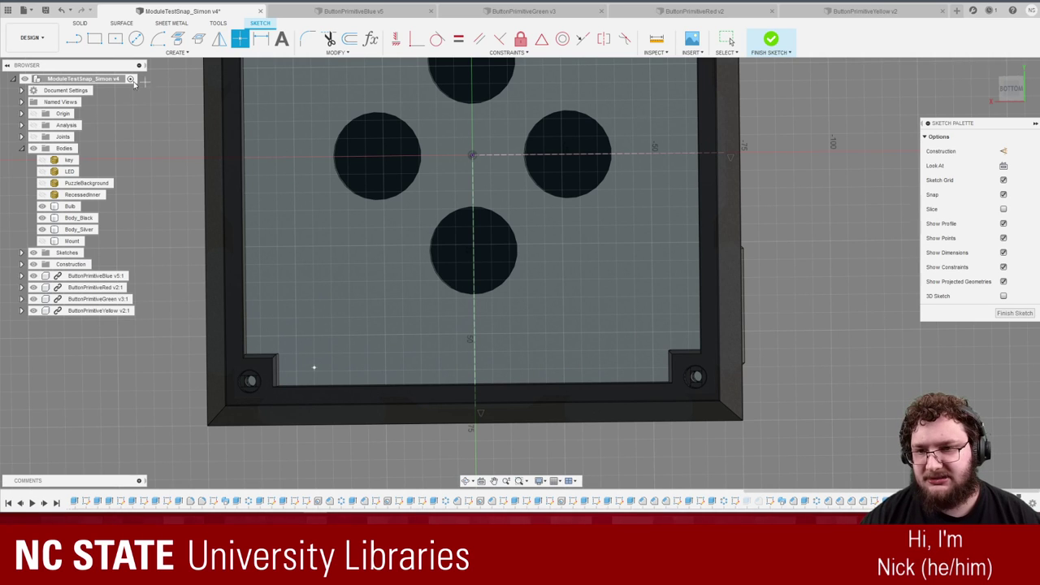
key("l")
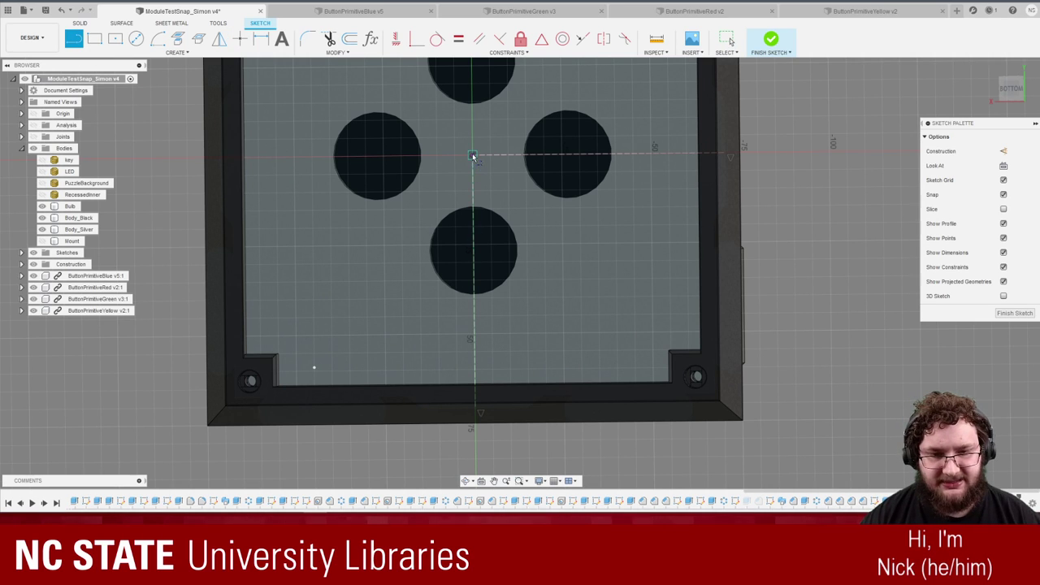
left_click(473, 156)
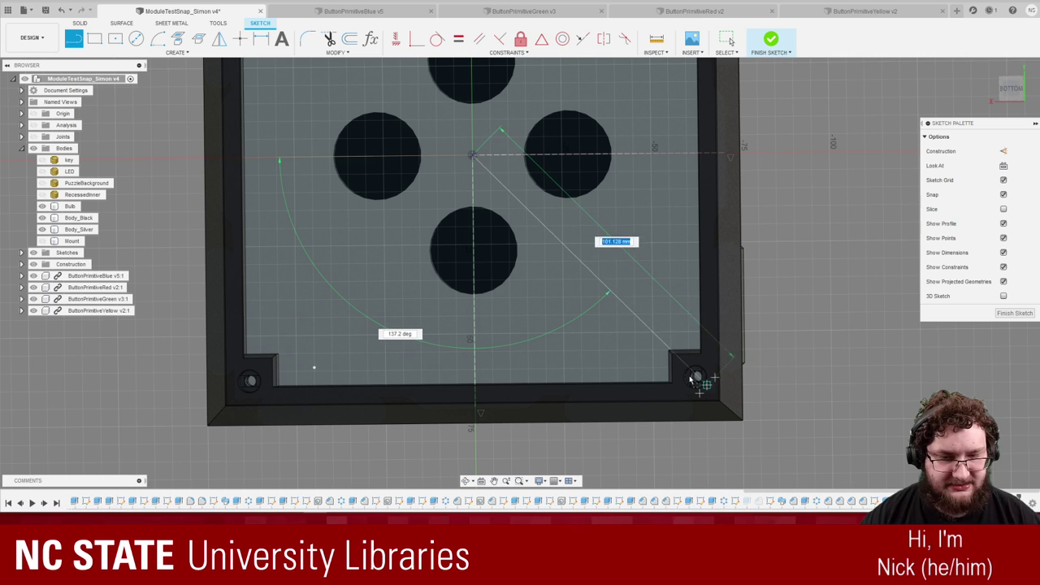
key("Escape")
Dimension the sketch point's horizontal distance from the vertical construction line as 40 mm.
key("p")
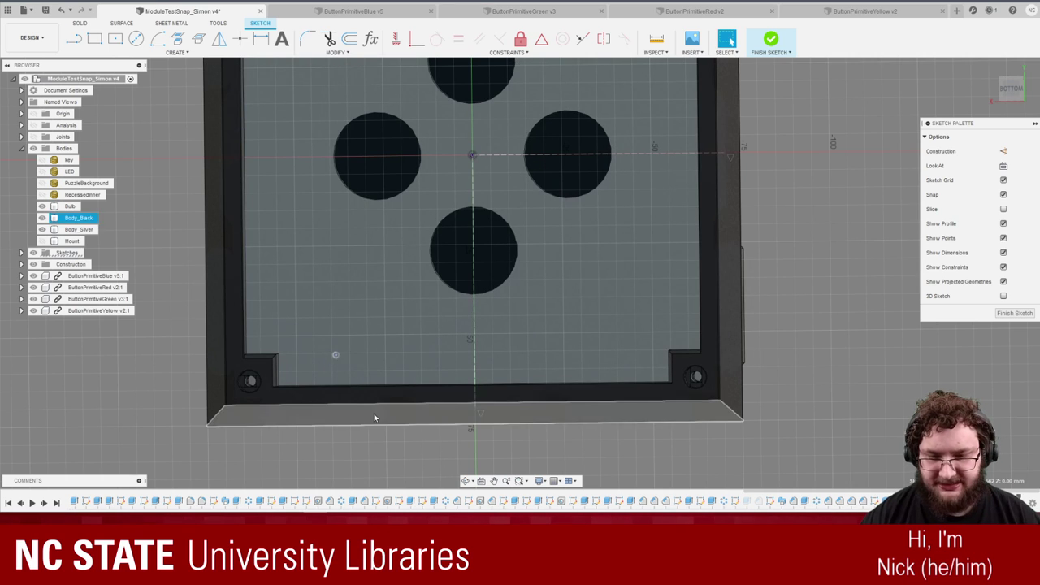
left_click(336, 357)
left_click(476, 358)
left_click(392, 340)
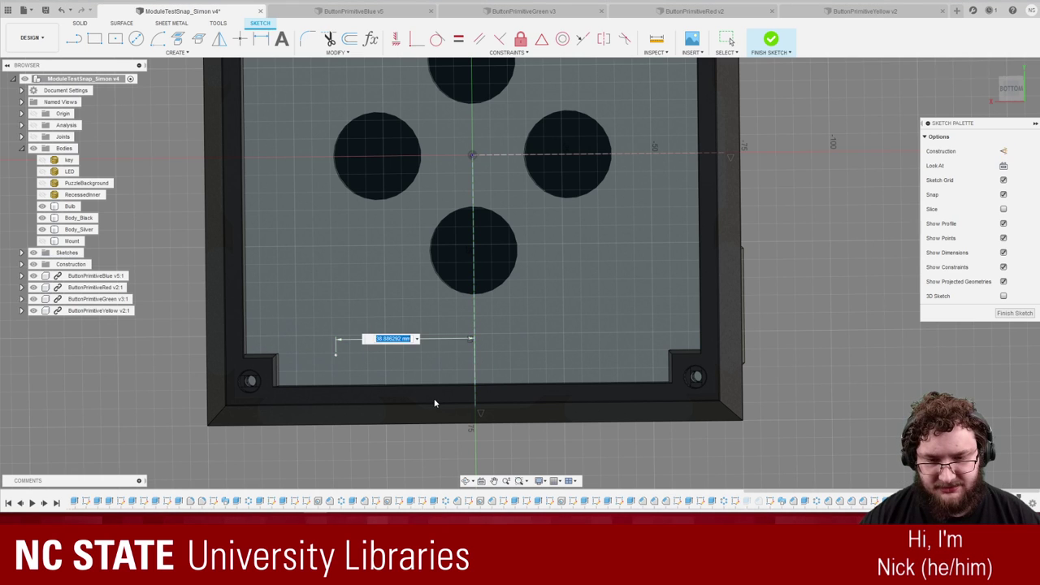
type("375")
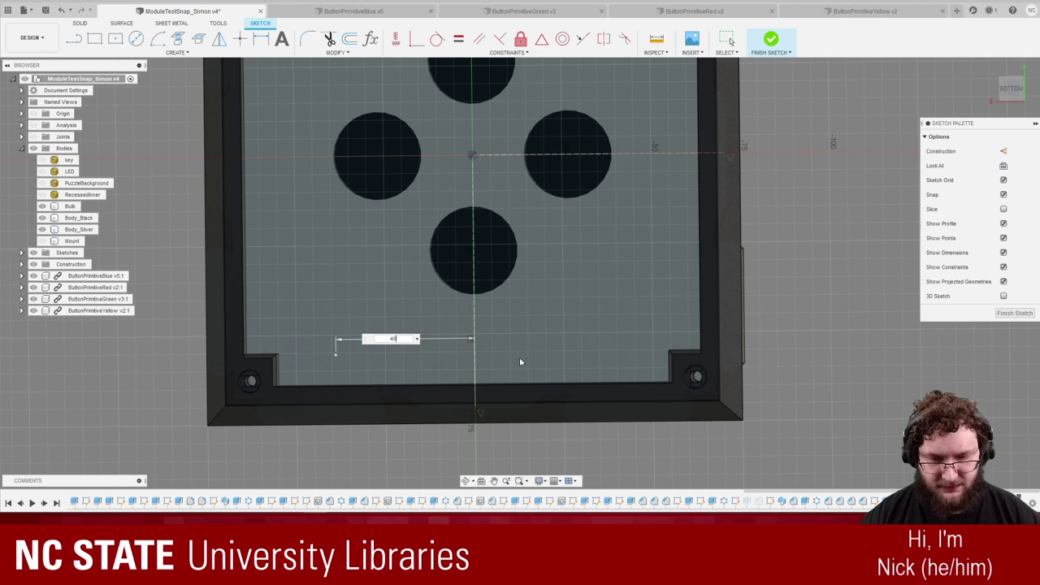
key("Return")
key("Escape")
scroll(614, 350, "down", 10)
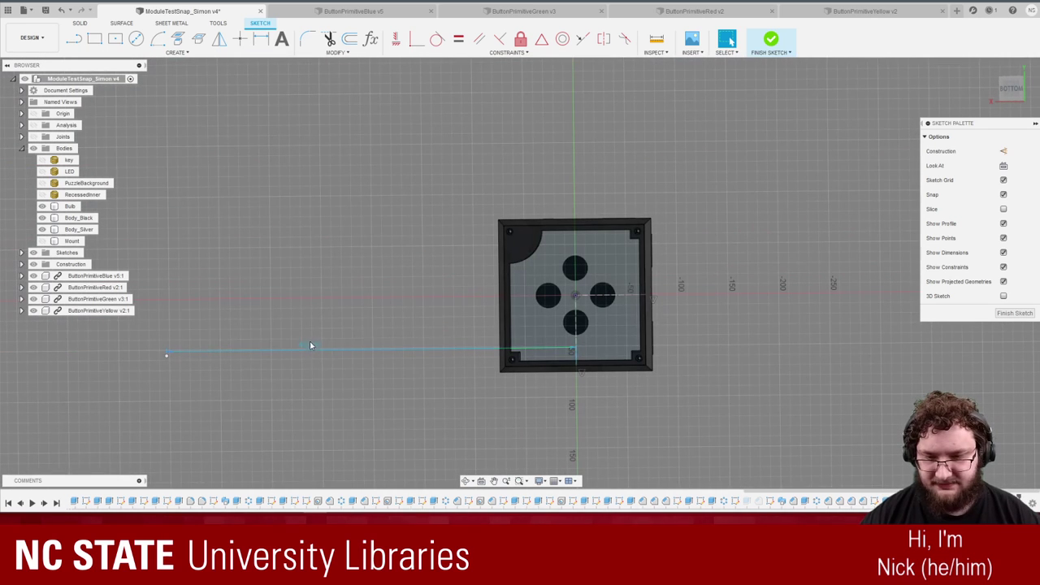
double_click(310, 346)
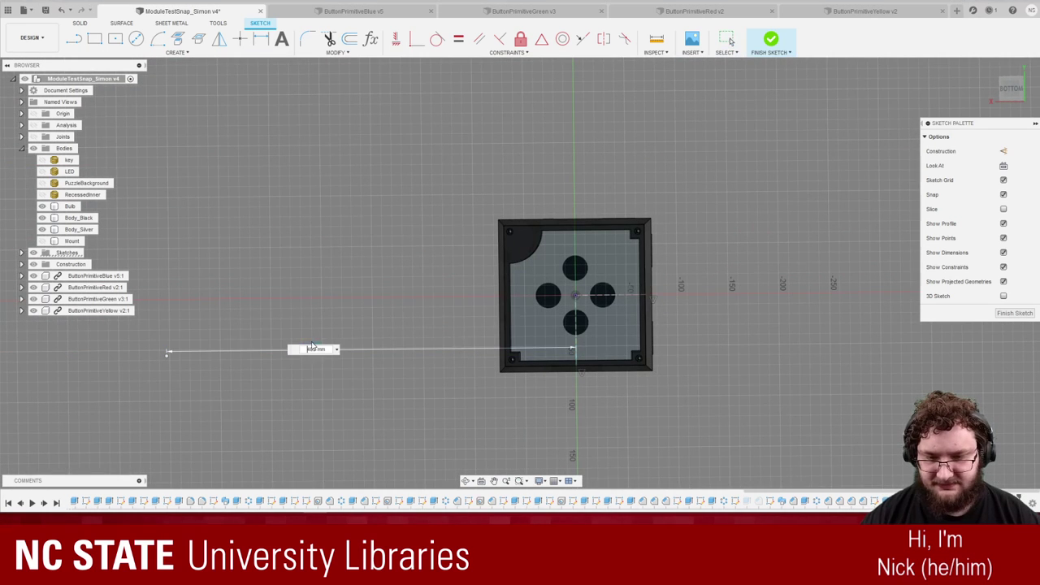
type("40")
key("Return")
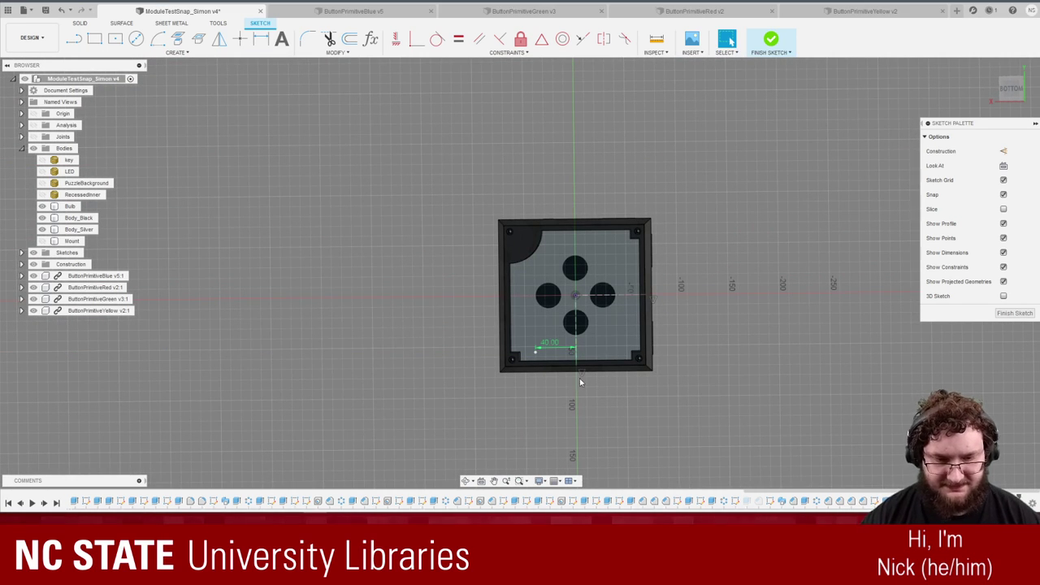
Dimension the sketch point 8 mm from the black frame's lower inner edge and finish the sketch.
scroll(569, 362, "up", 8)
key("d")
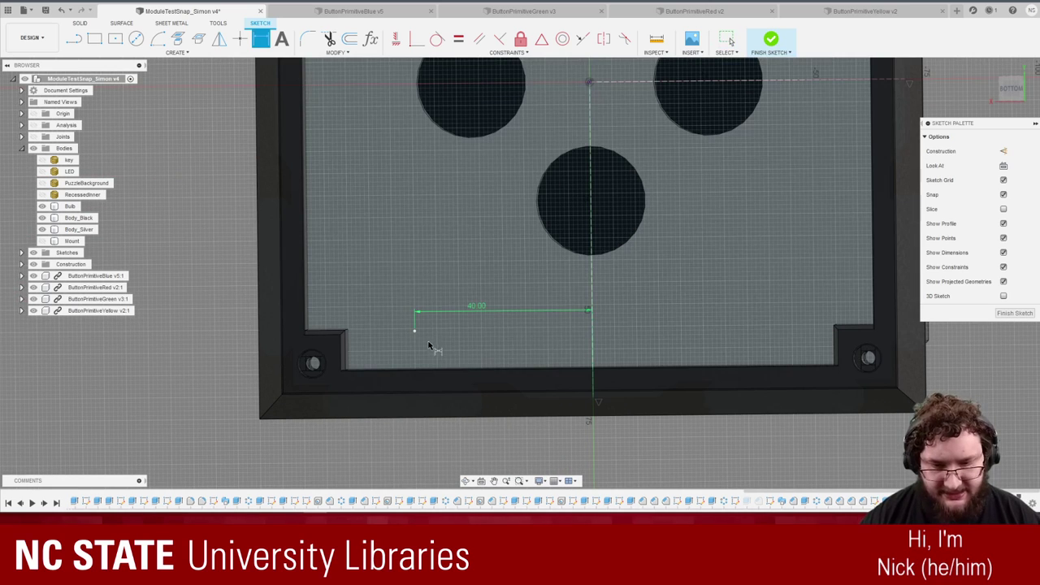
left_click(414, 331)
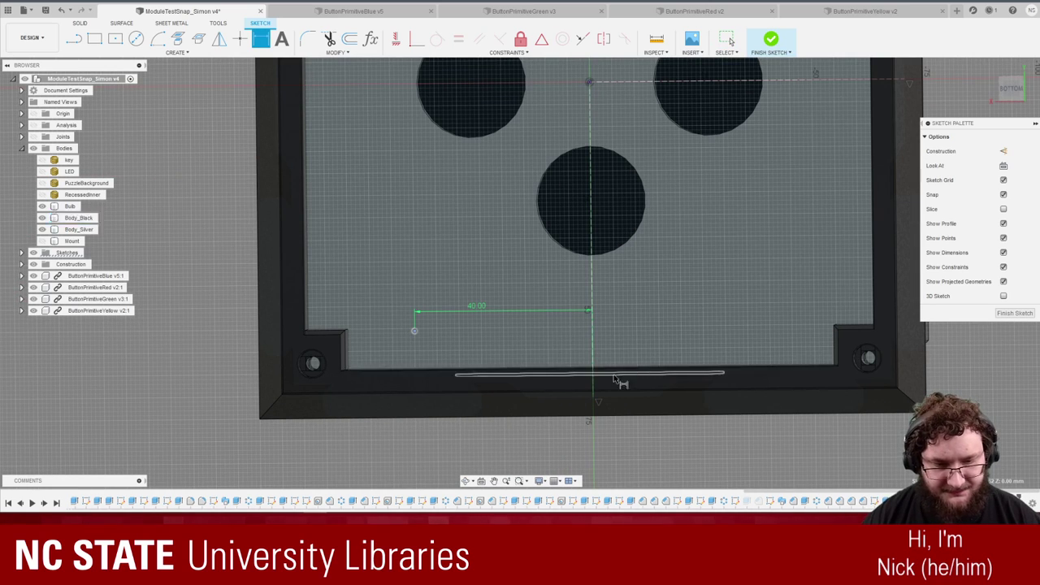
middle_click_drag(655, 365, 509, 366, "shift")
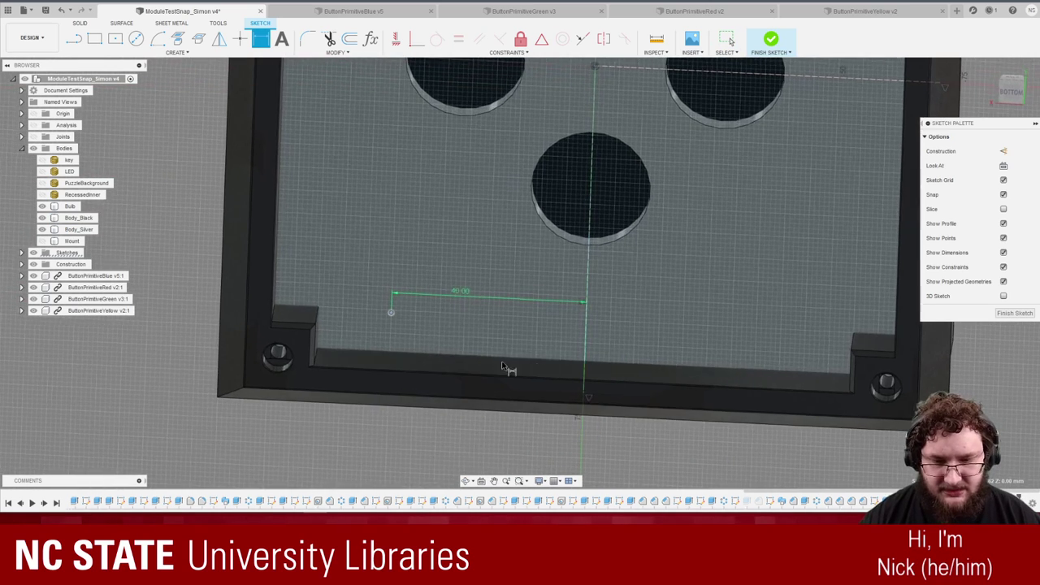
left_click(439, 354)
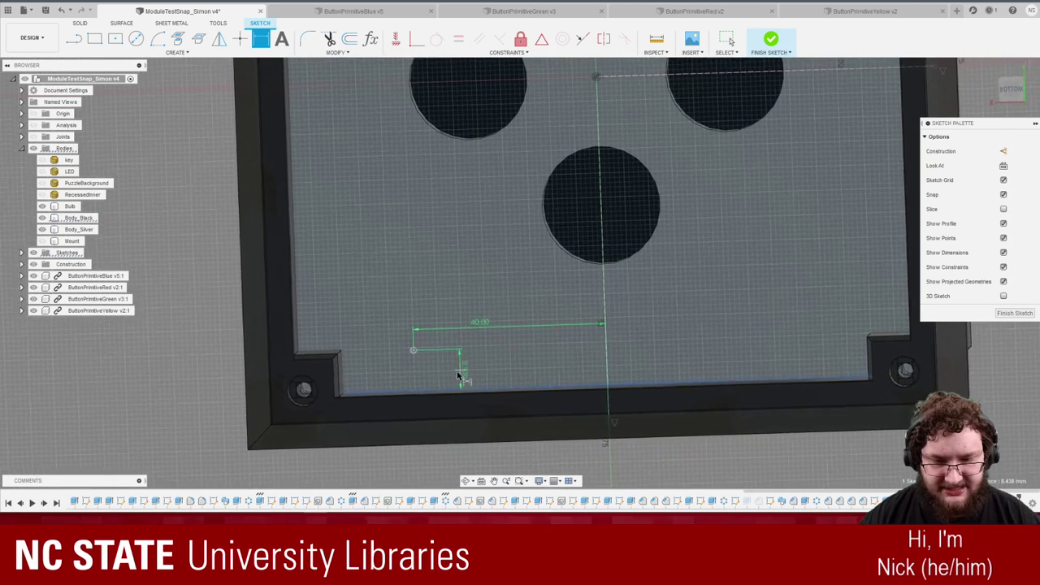
left_click(432, 371)
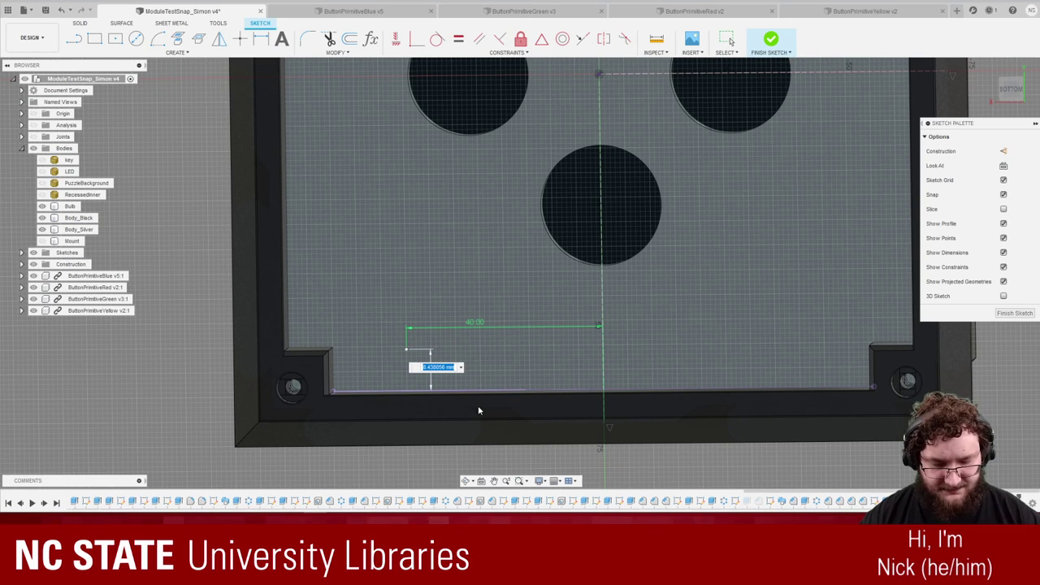
type("8")
key("Return")
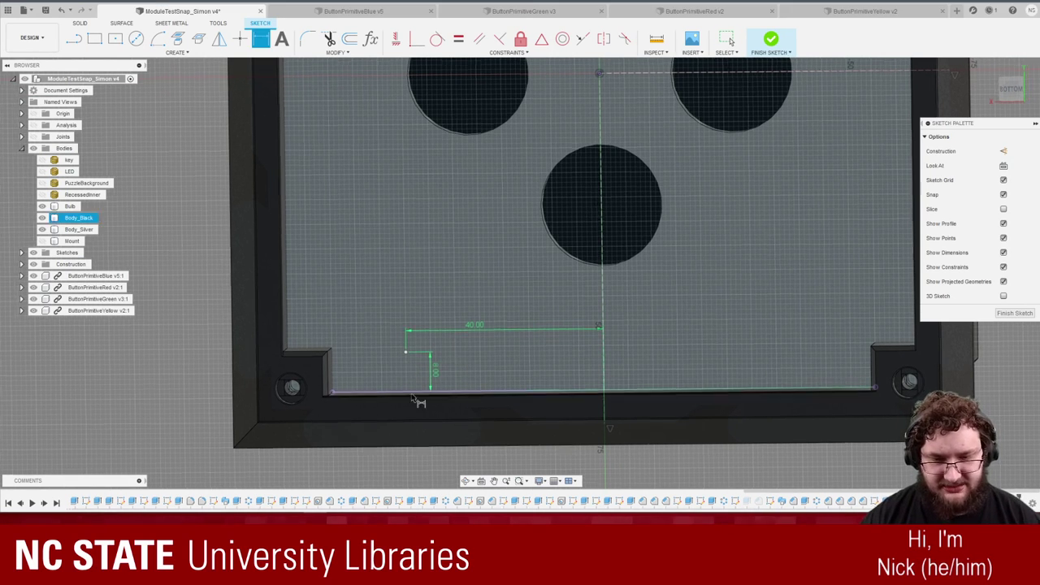
scroll(455, 405, "up", 3)
key("Escape")
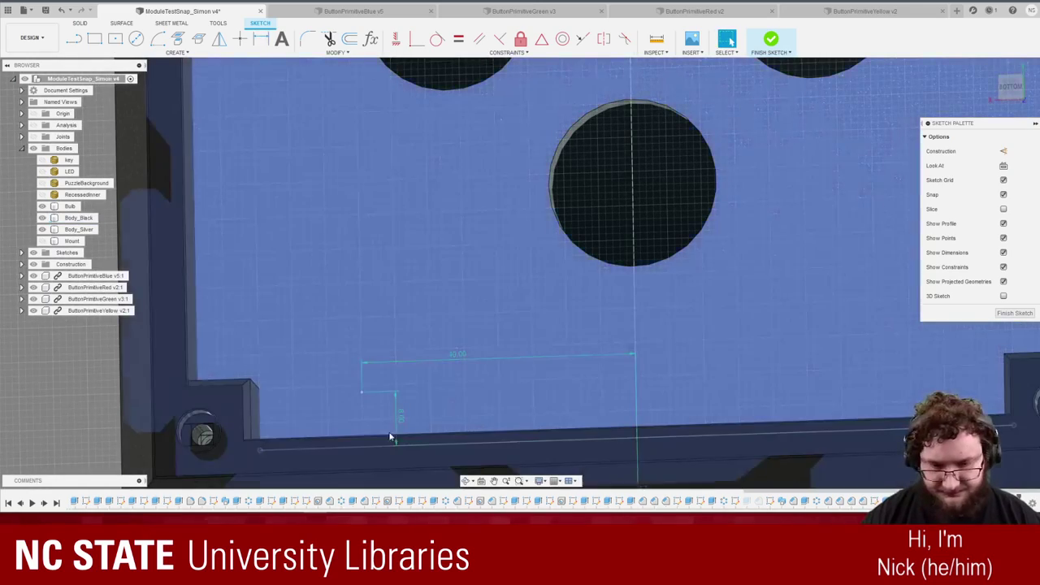
scroll(412, 449, "down", 3)
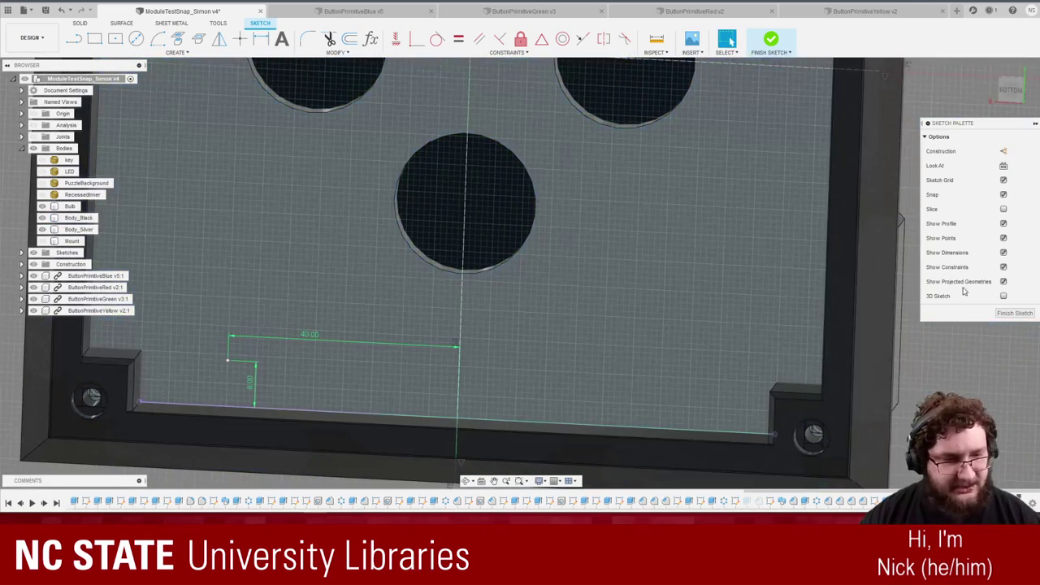
left_click(1012, 314)
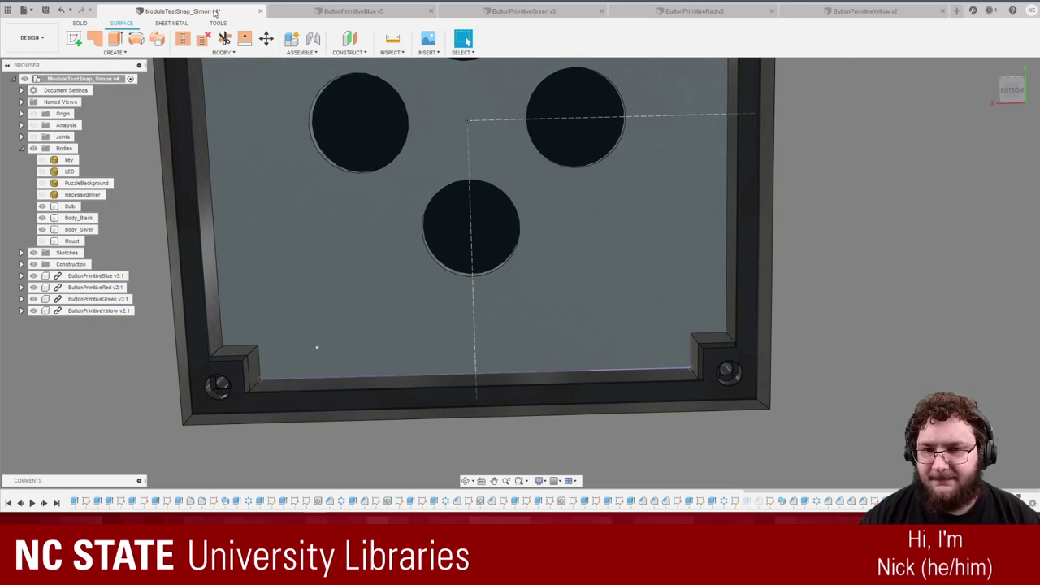
left_click(77, 23)
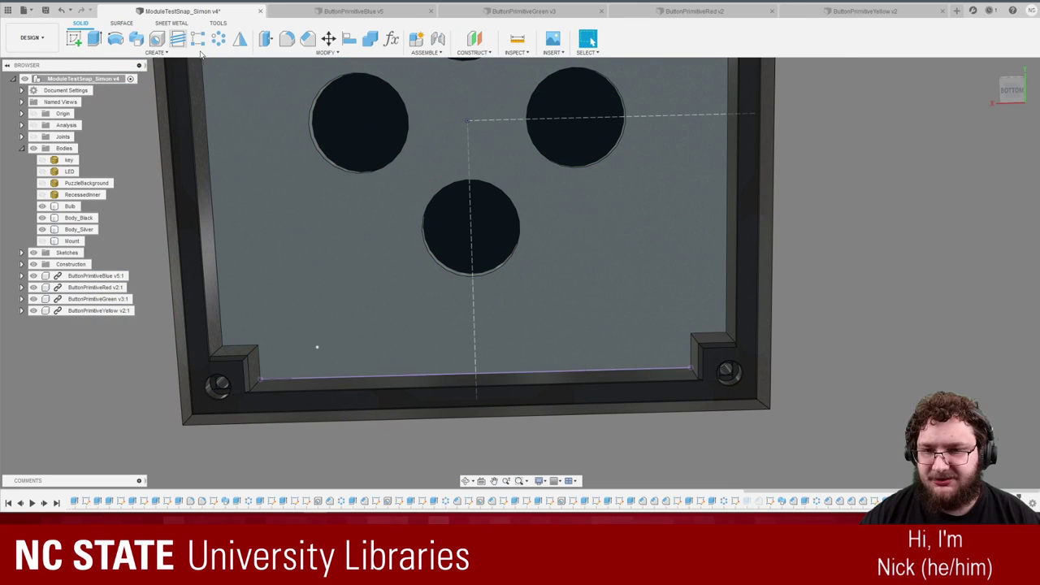
left_click(157, 39)
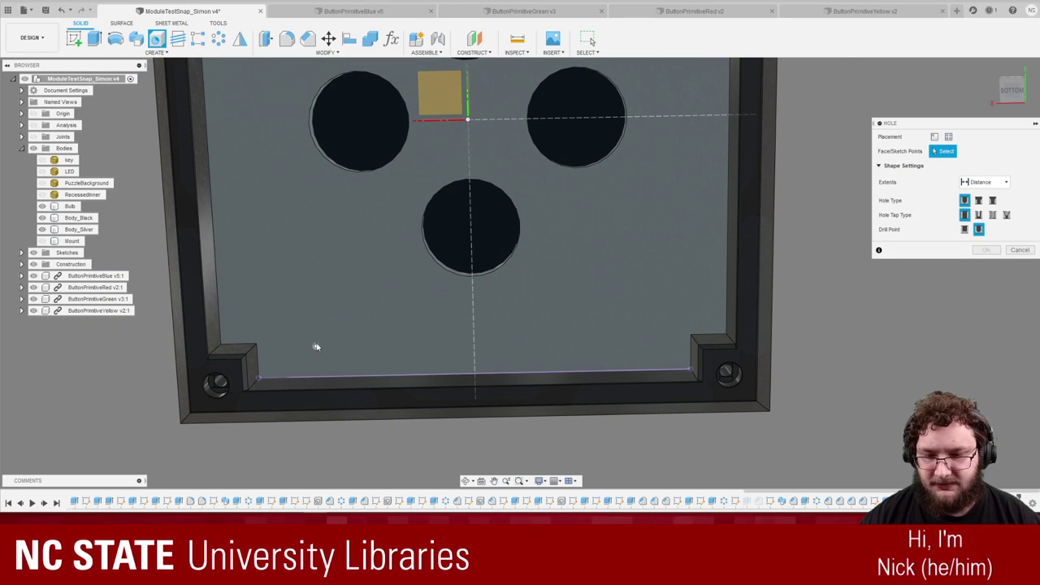
left_click(316, 346)
middle_click_drag(629, 361, 833, 303, "shift")
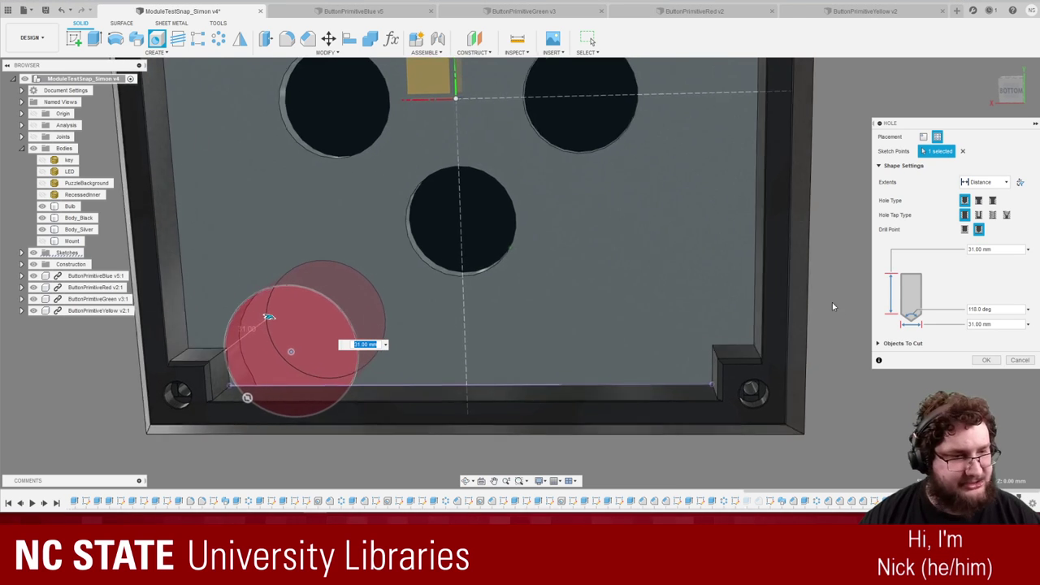
left_click(1021, 360)
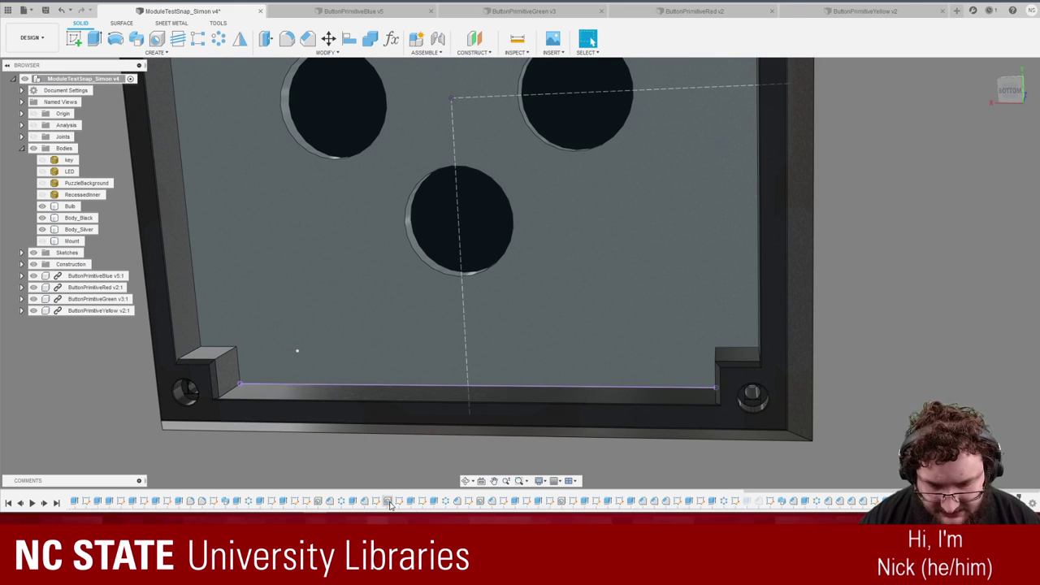
Find the existing corner screw hole feature in the design history and examine its counterbore dimensions without changing them.
left_click(481, 502)
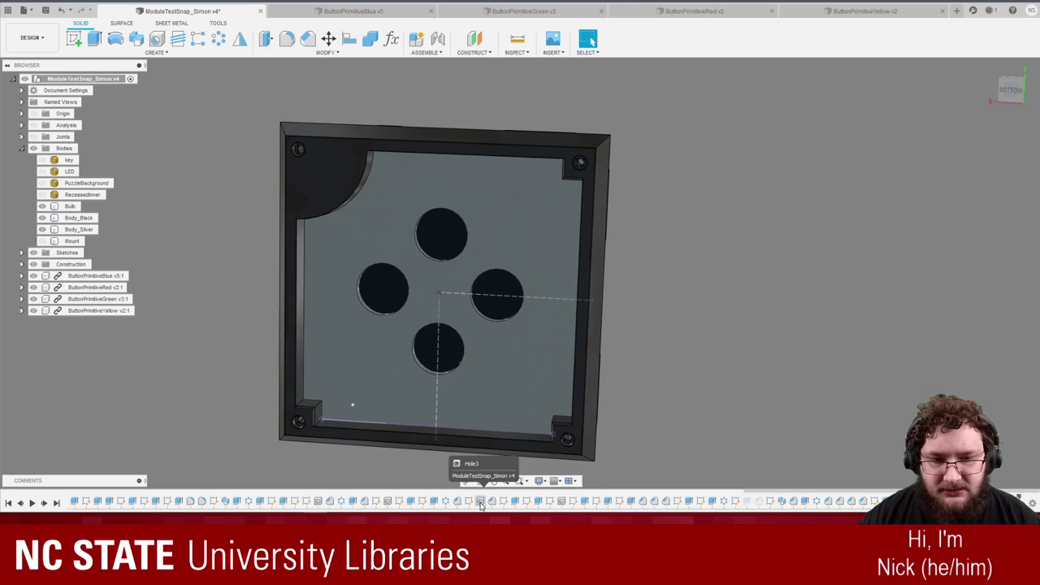
left_click(561, 502)
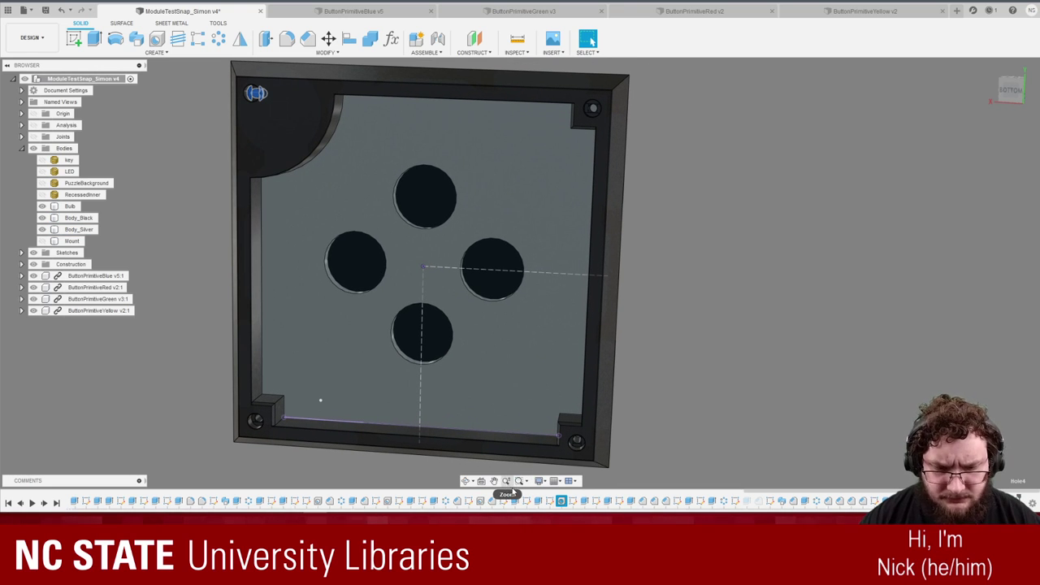
left_click(481, 501)
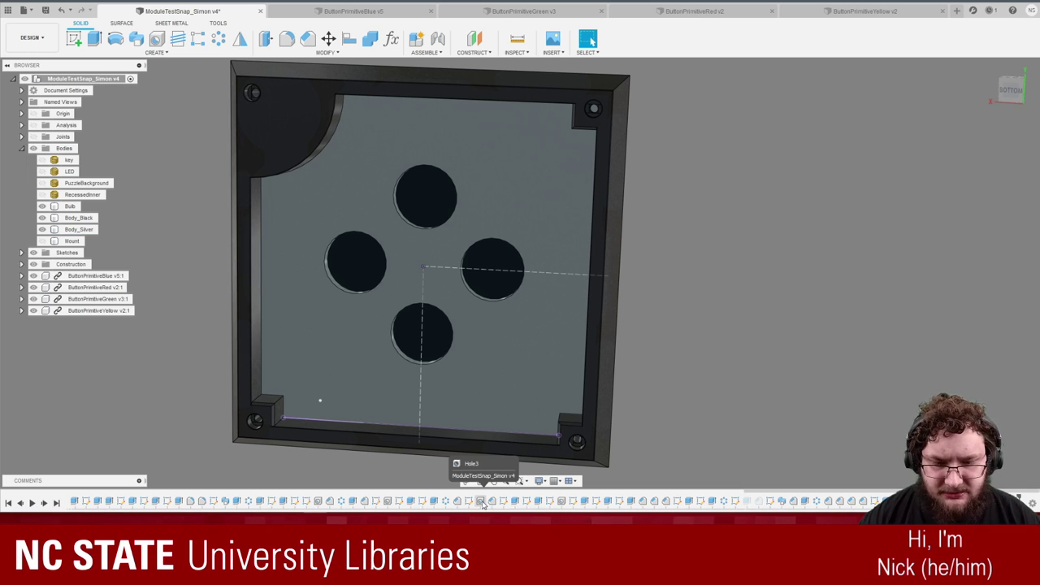
double_click(481, 502)
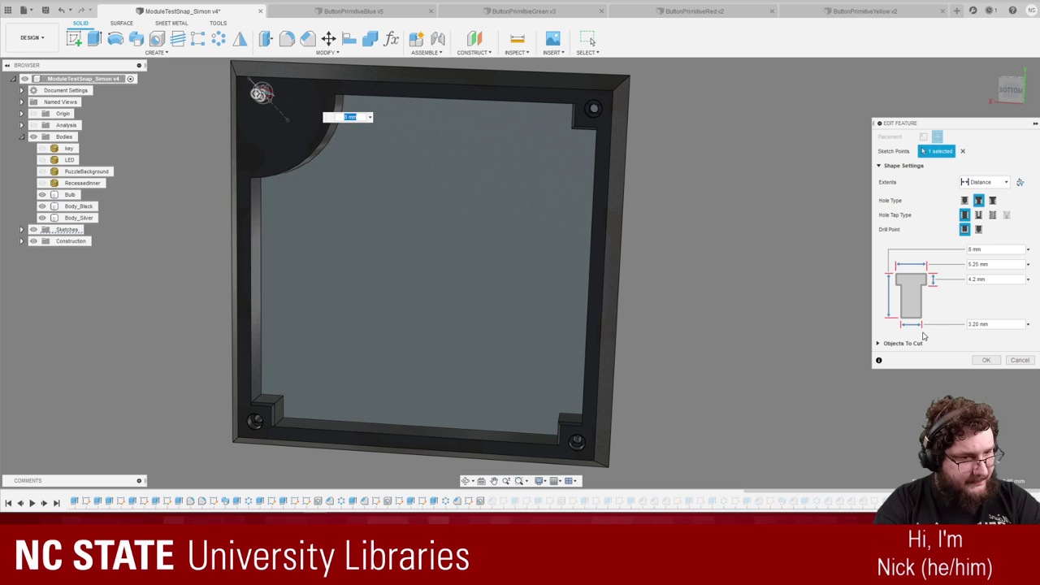
left_click(1018, 361)
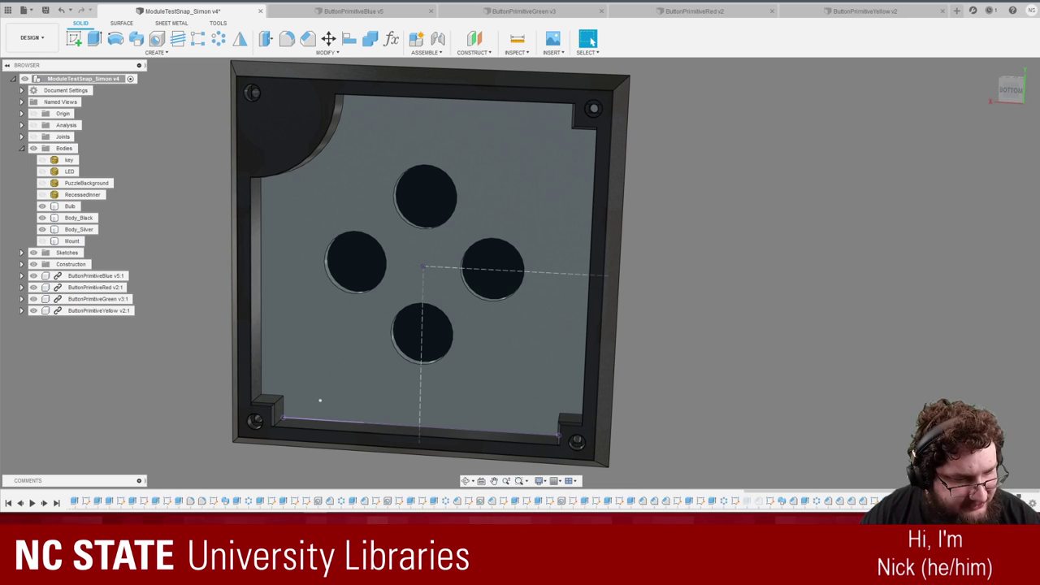
Start a hole at the sketch point on the silver plate, using the counterbore type and a flat drill point.
left_click(157, 39)
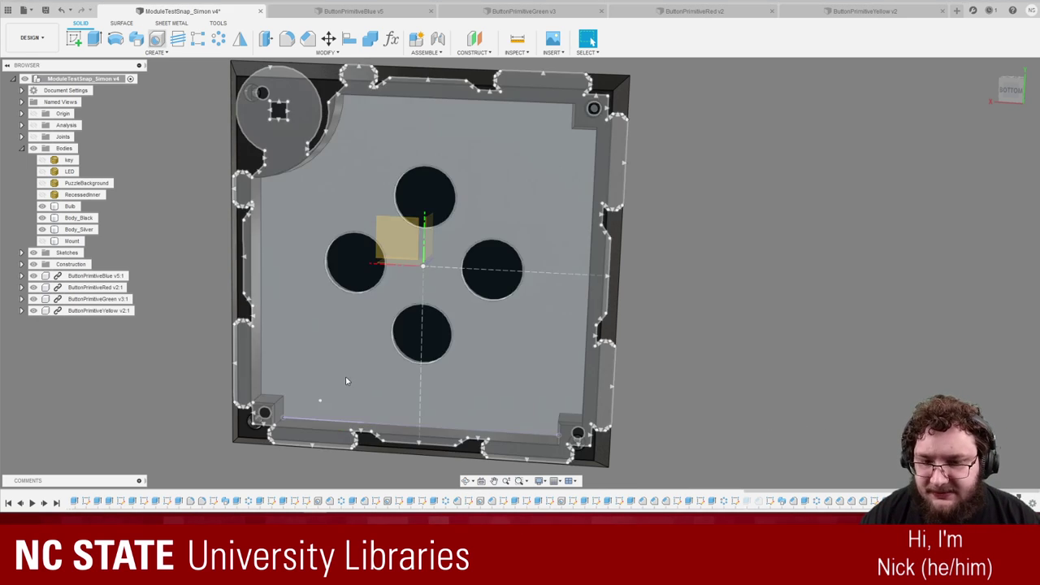
key("h")
left_click(322, 400)
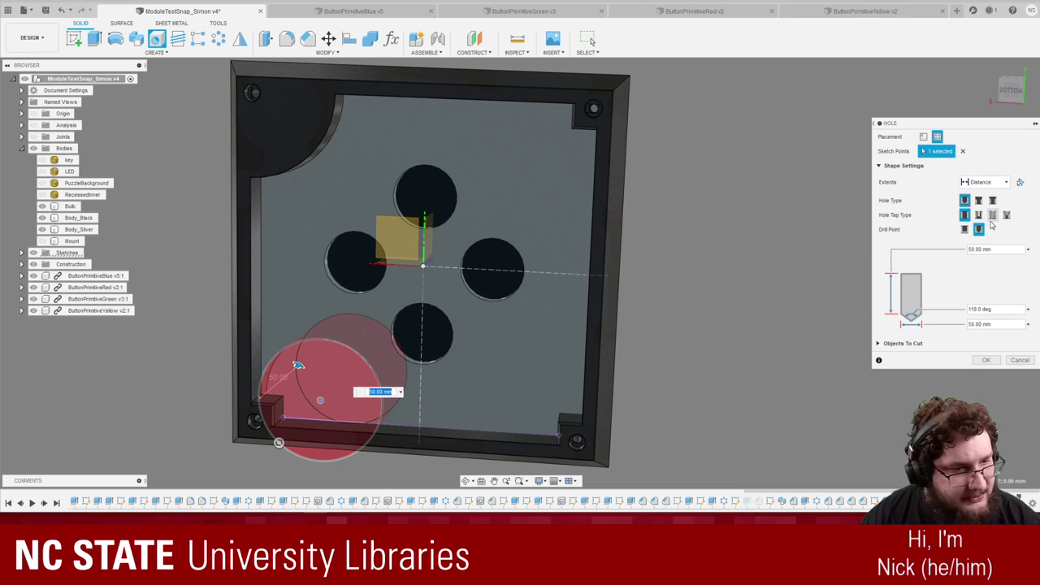
left_click(978, 200)
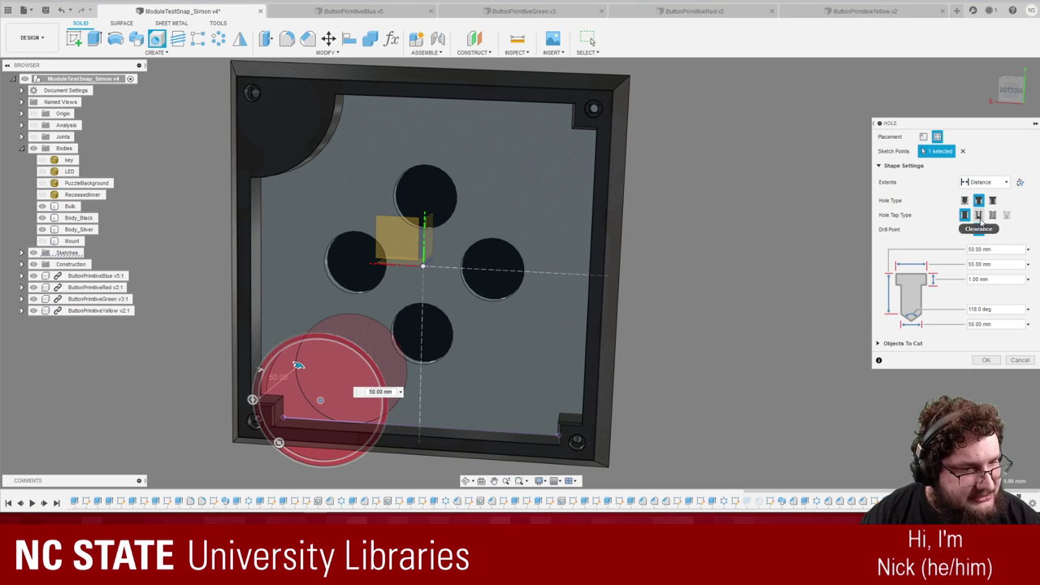
left_click(965, 229)
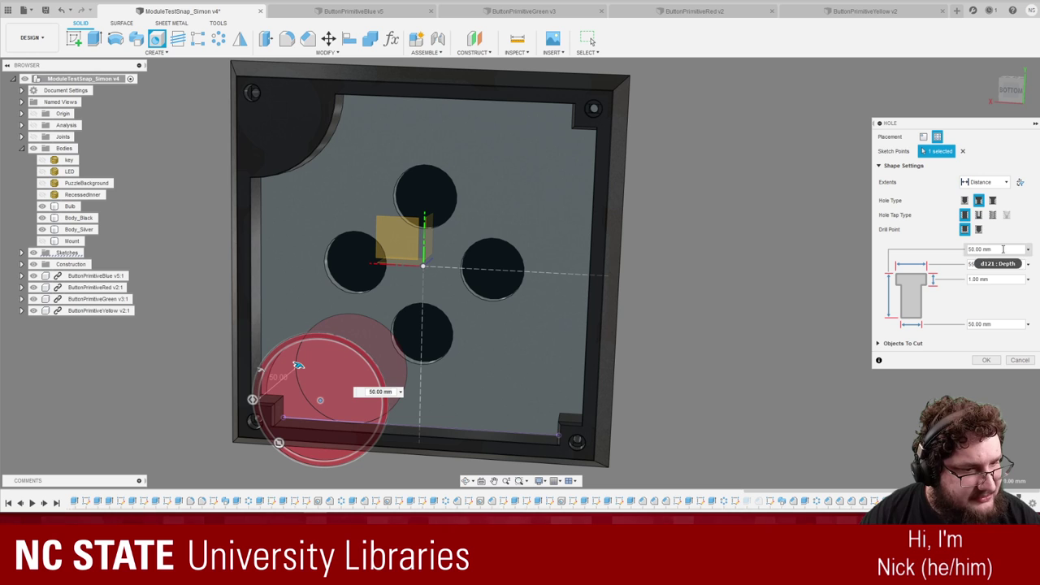
Create the counterbore hole with 8 mm depth, 5.25 mm counterbore diameter, 4.2 mm counterbore depth and 3.2 mm hole diameter.
left_click(1002, 265)
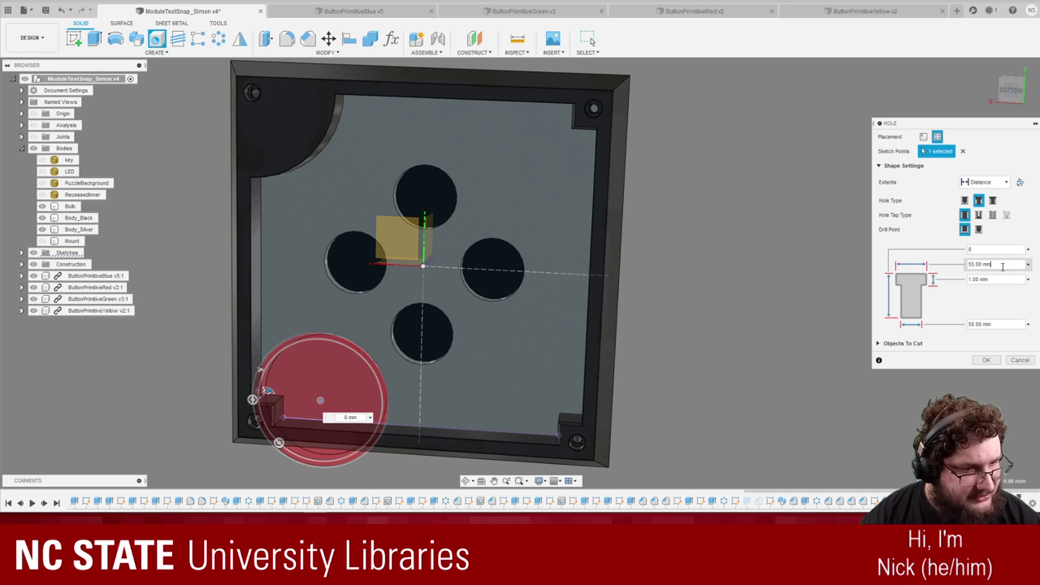
type("5")
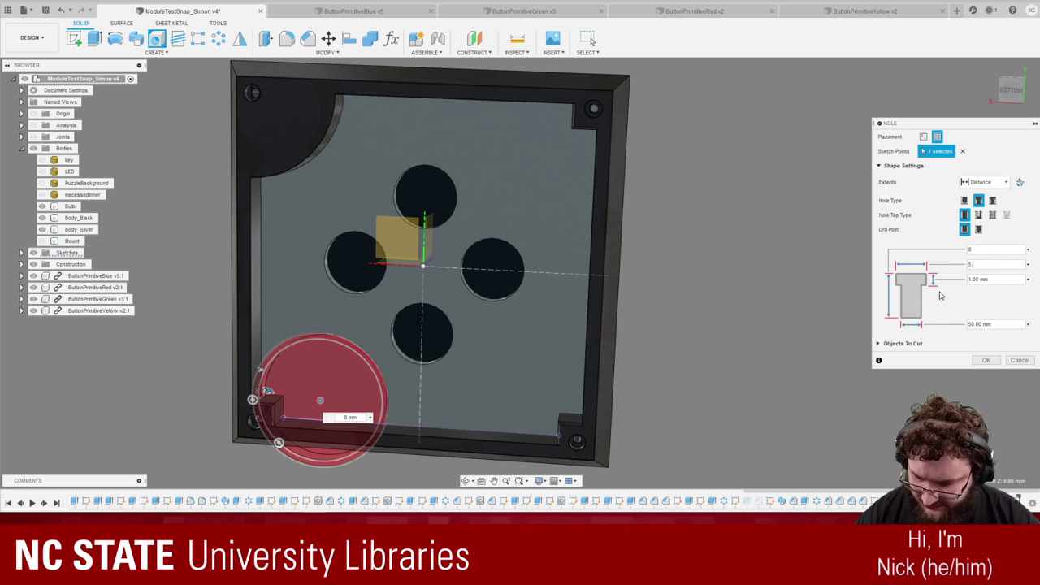
type(".25")
key("Tab")
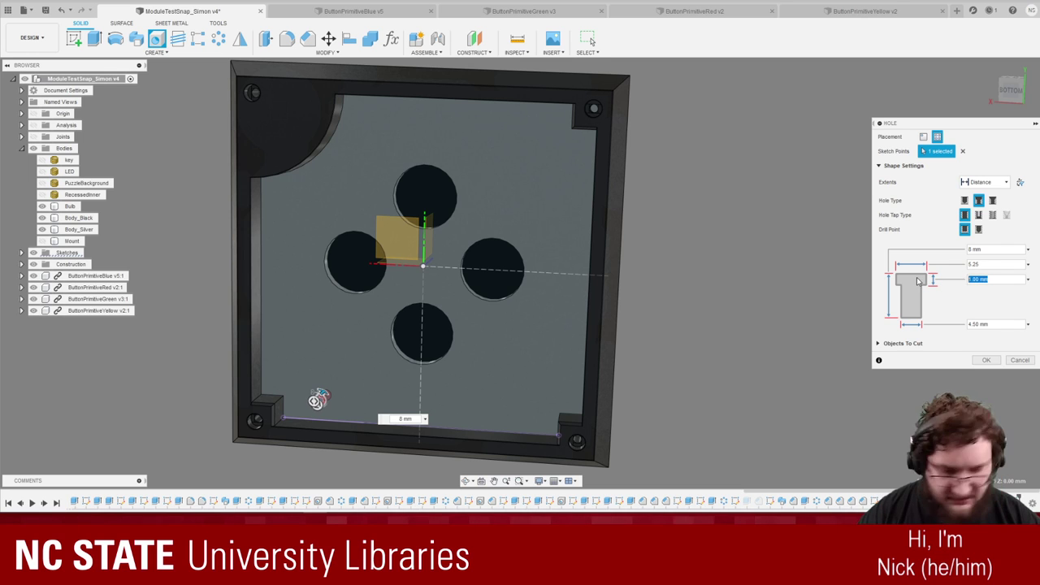
key("Tab")
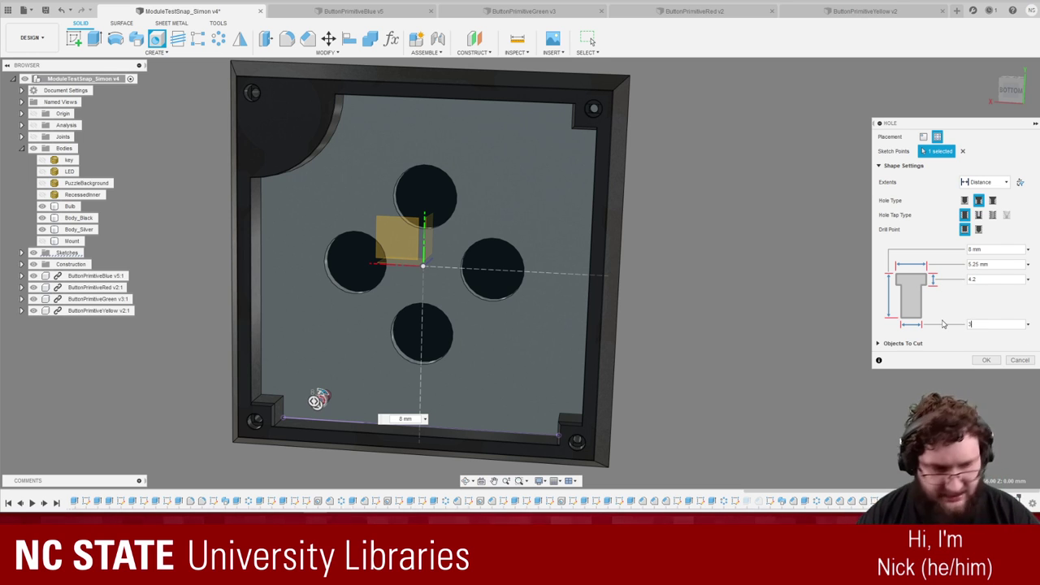
left_click(1012, 280)
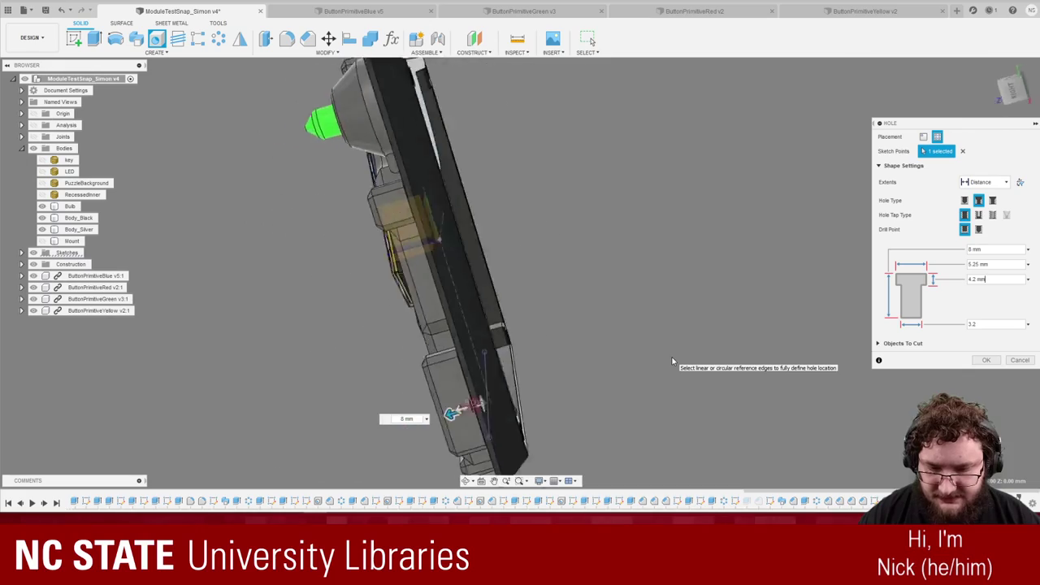
middle_click_drag(672, 360, 674, 358, "shift")
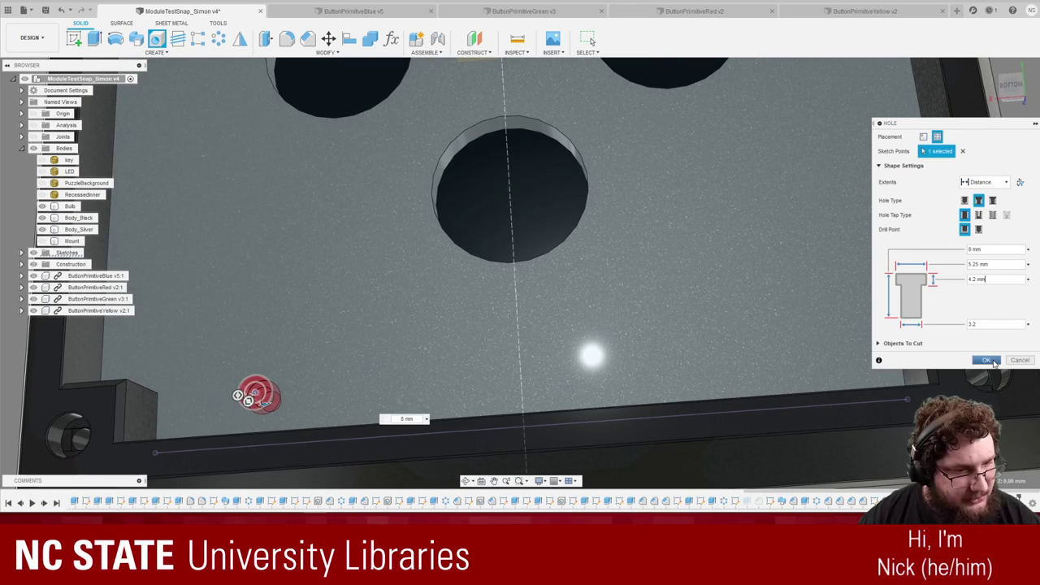
left_click(987, 360)
Compare the new plate hole's dimensions with those of the existing corner screw hole.
middle_click_drag(502, 332, 502, 324, "shift")
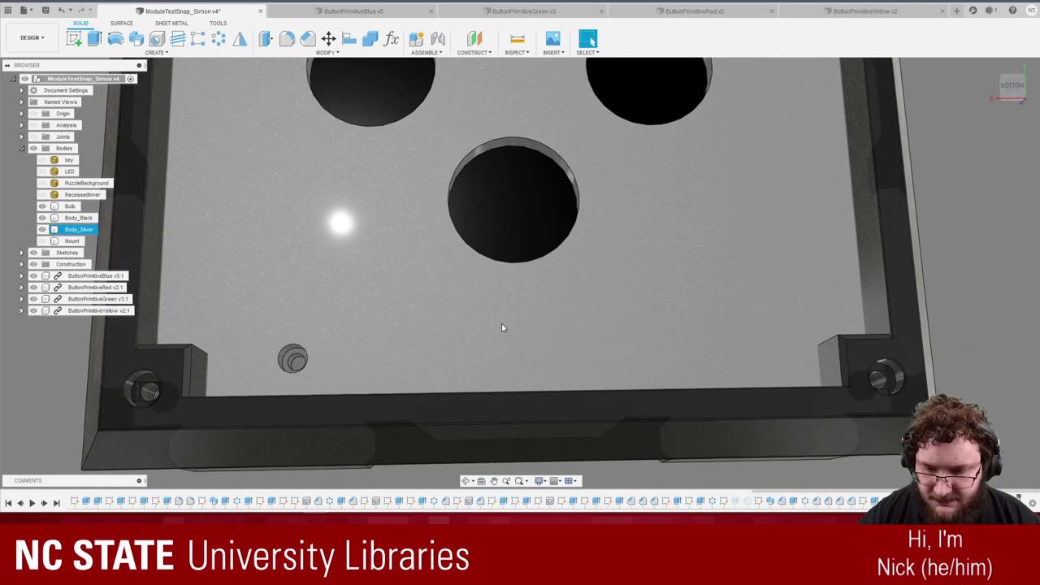
scroll(501, 327, "down", 3)
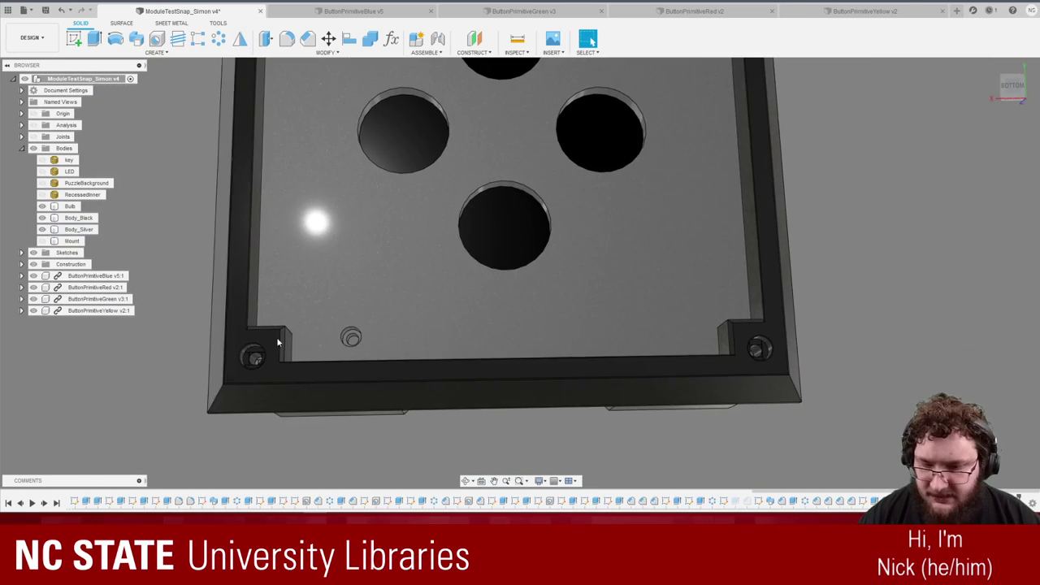
double_click(469, 502)
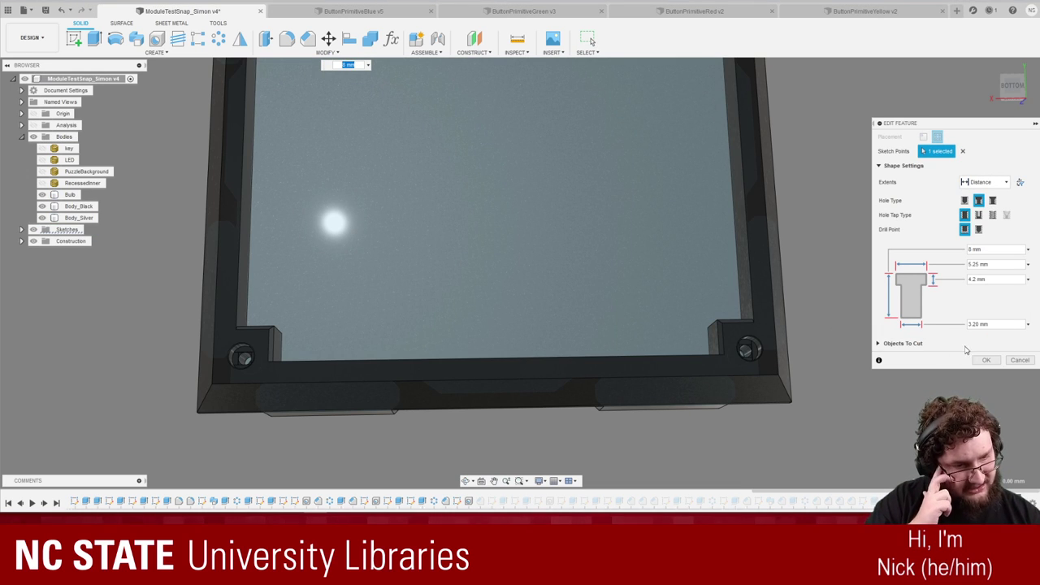
left_click(1021, 360)
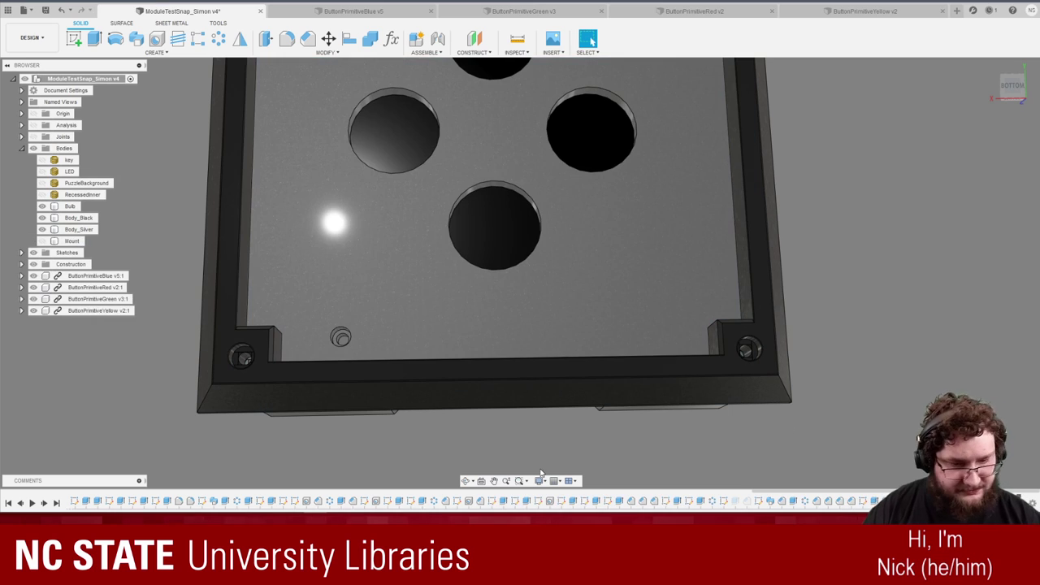
double_click(341, 338)
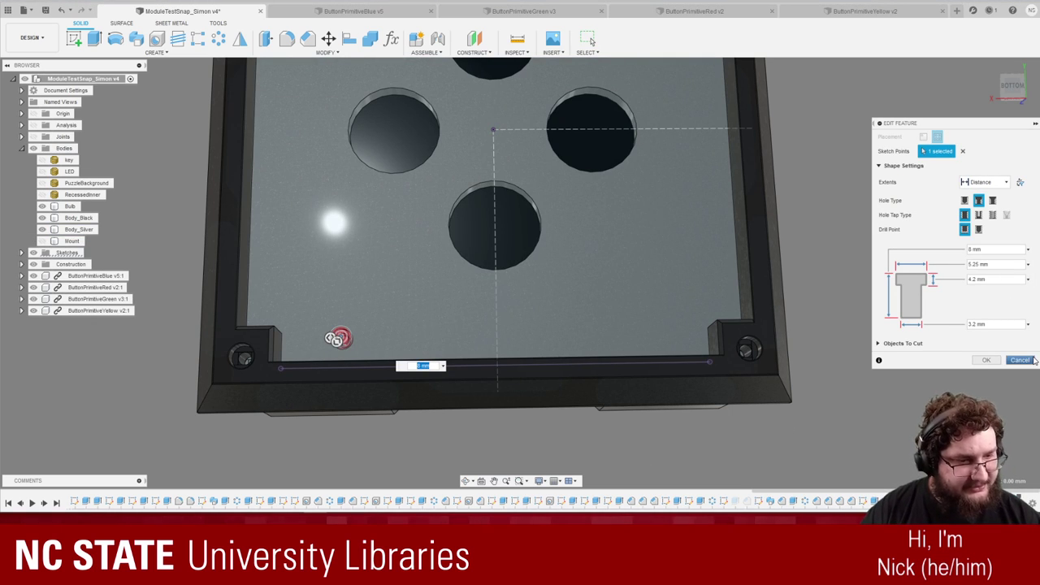
left_click(998, 362)
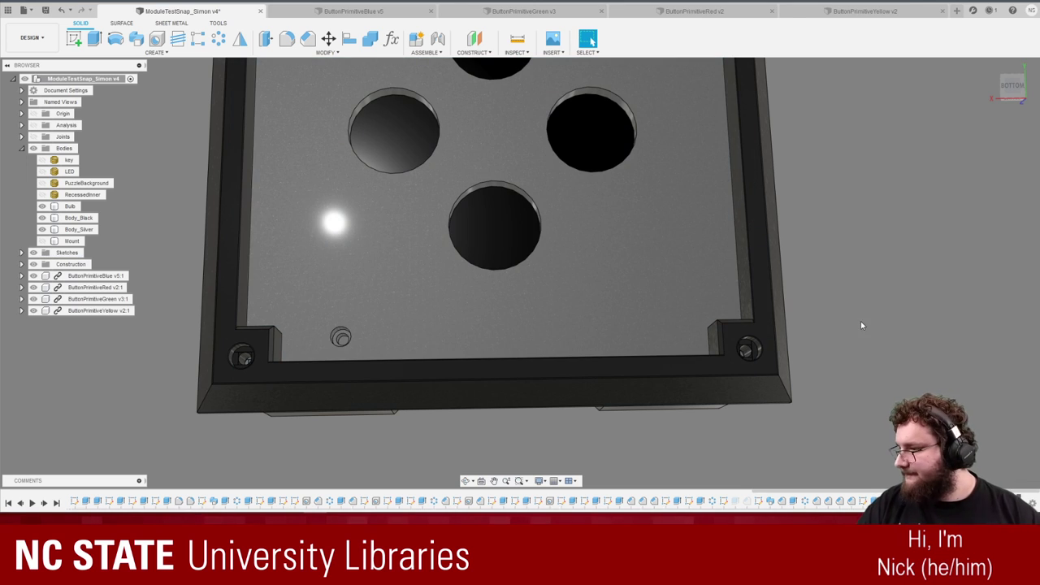
left_click(347, 341)
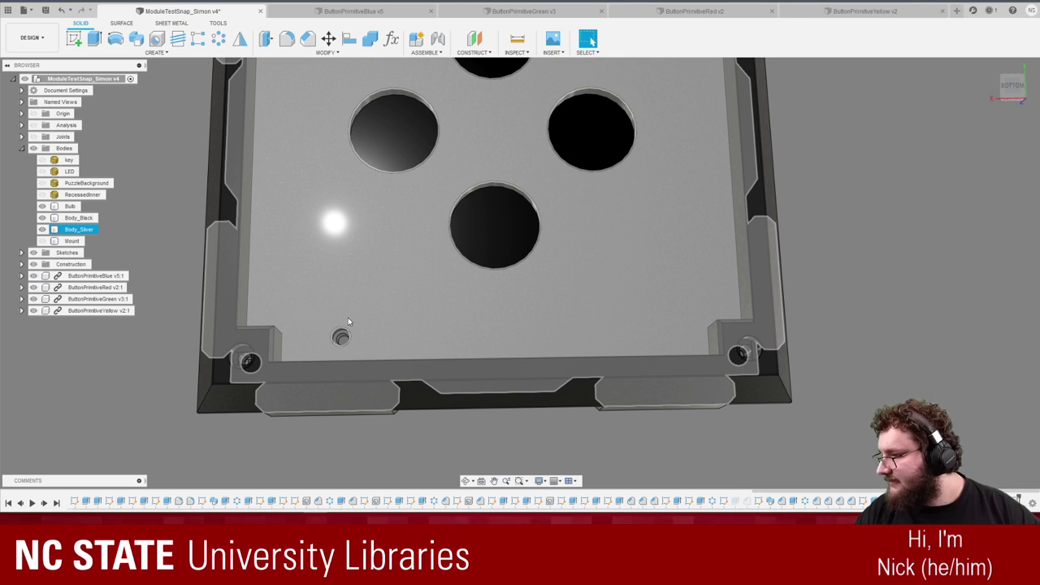
Hide the black body, keeping the silver plate shown, and compare its new counterbored hole with the existing corner screw hole.
key("v")
middle_click_drag(183, 259, 496, 413, "shift")
scroll(399, 328, "up", 3)
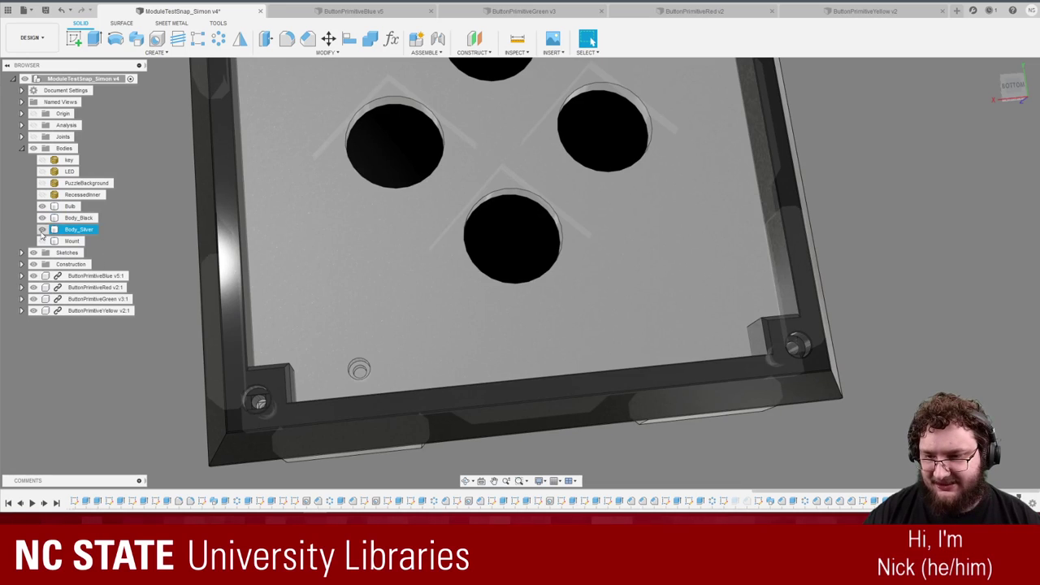
left_click(42, 230)
left_click(42, 230)
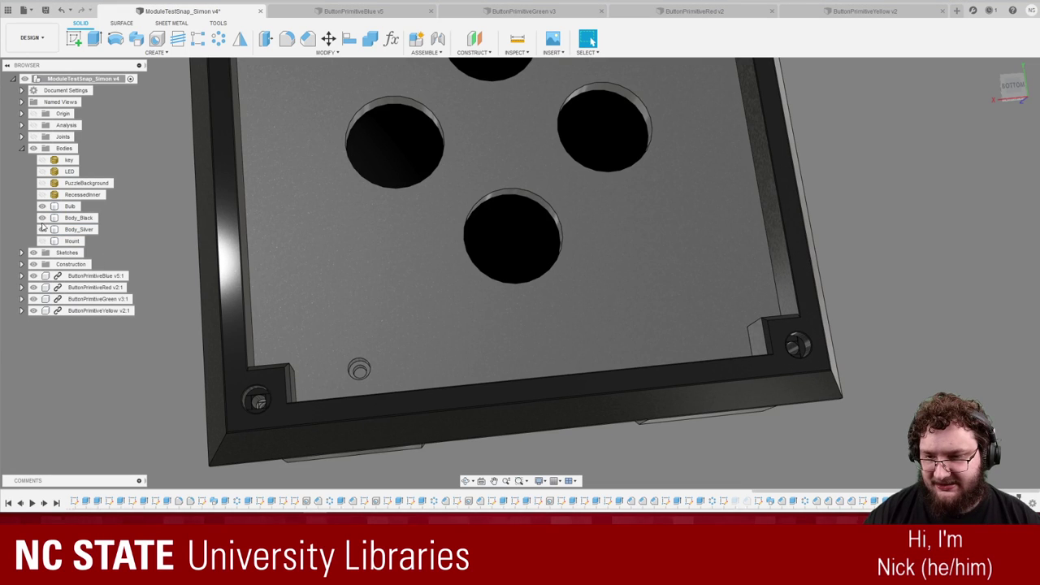
left_click(43, 218)
middle_click_drag(136, 409, 205, 396, "shift")
scroll(227, 393, "up", 3)
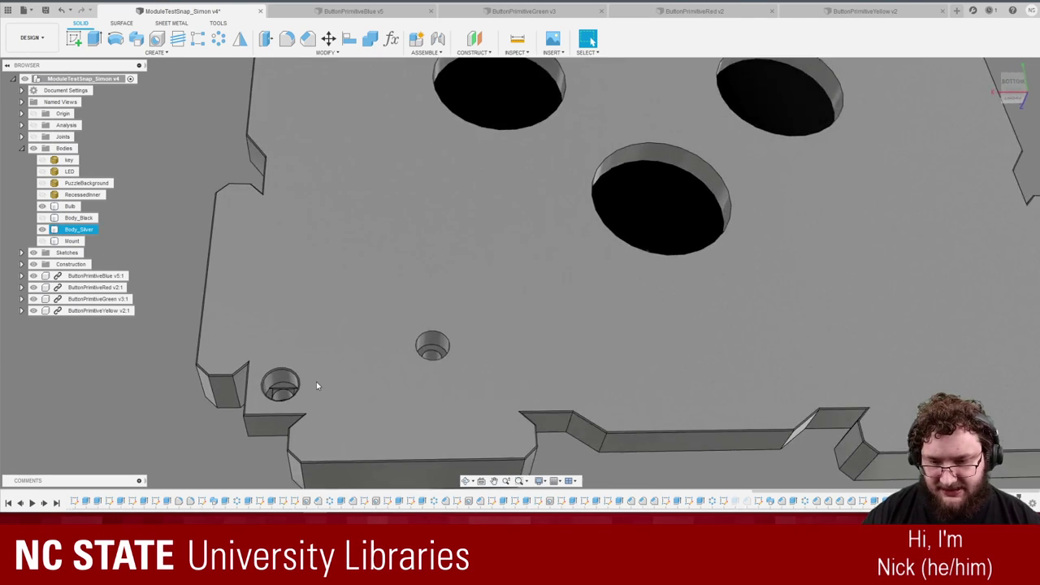
scroll(316, 381, "up", 5)
middle_click_drag(181, 325, 152, 342, "shift")
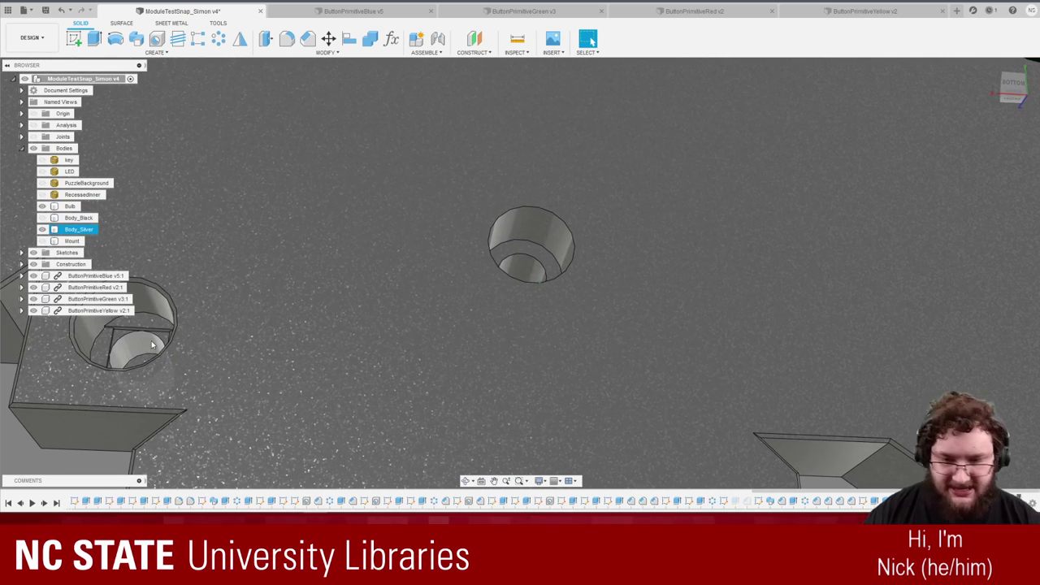
scroll(151, 344, "down", 5)
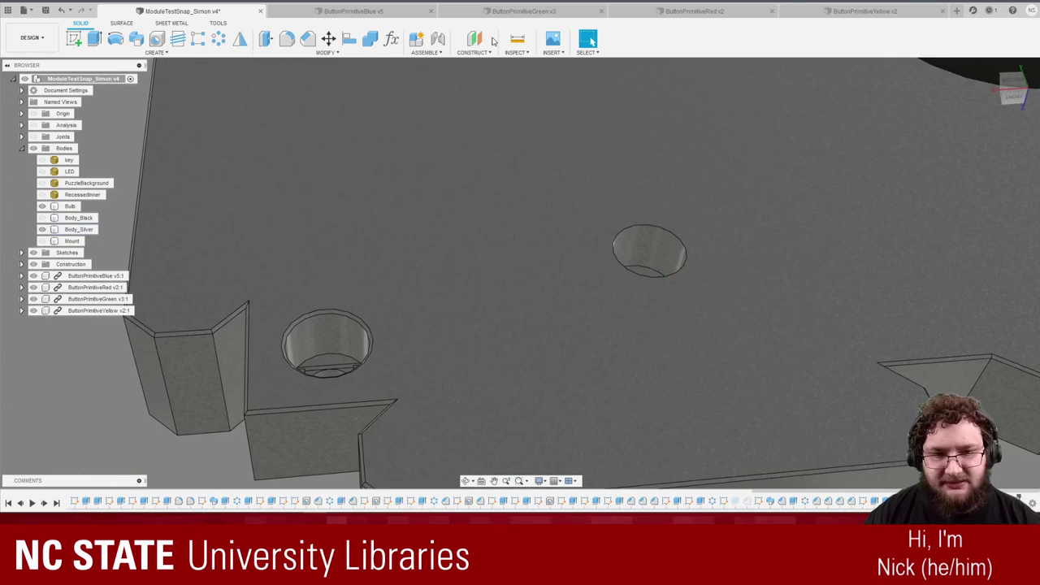
Measure from the silver plate's underside to the stepped ledge inside the existing corner screw hole.
left_click(518, 39)
left_click(301, 277)
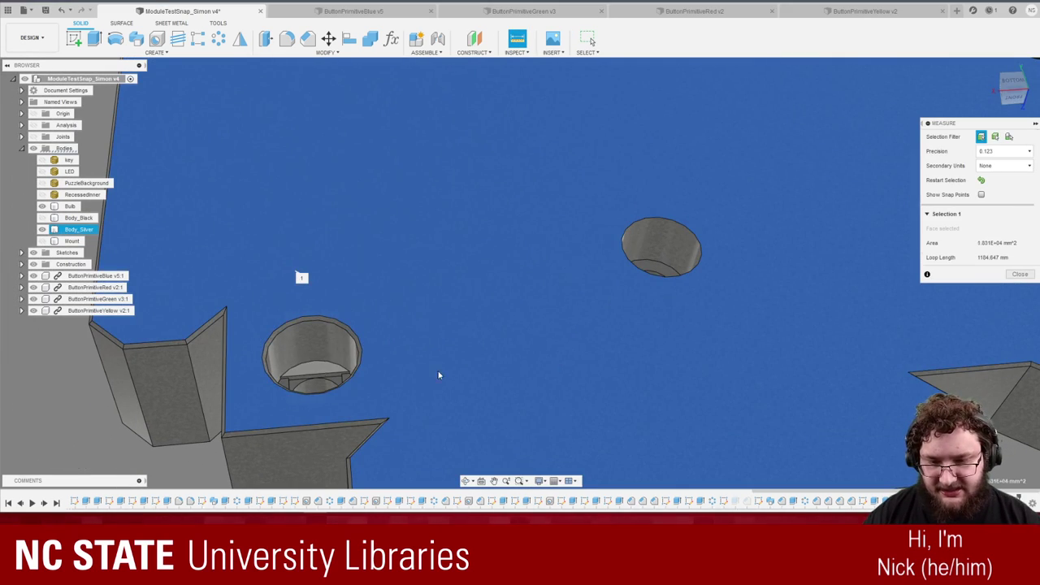
left_click(322, 368)
middle_click_drag(511, 370, 560, 369, "shift")
key("Escape")
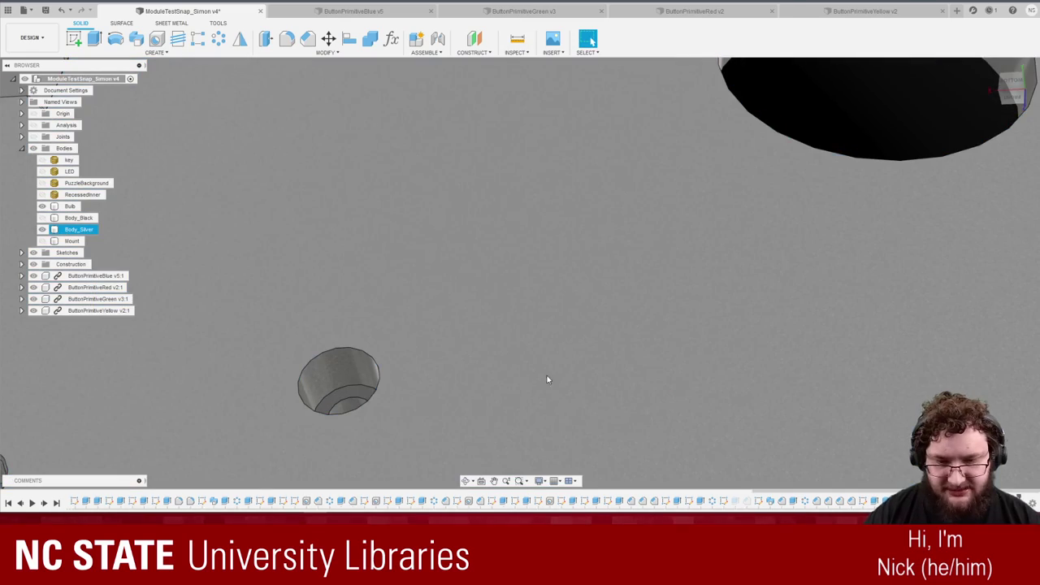
Start a sketch on the new hole's counterbore floor and draw two parallel lines across it, one on each side of the inner hole.
middle_click_drag(457, 352, 372, 375, "shift")
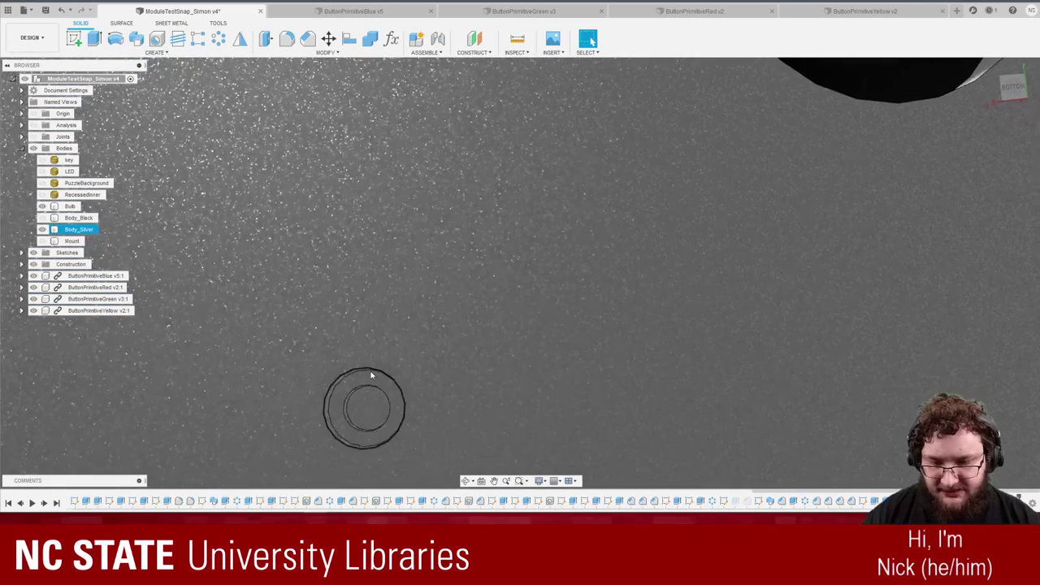
left_click(371, 375)
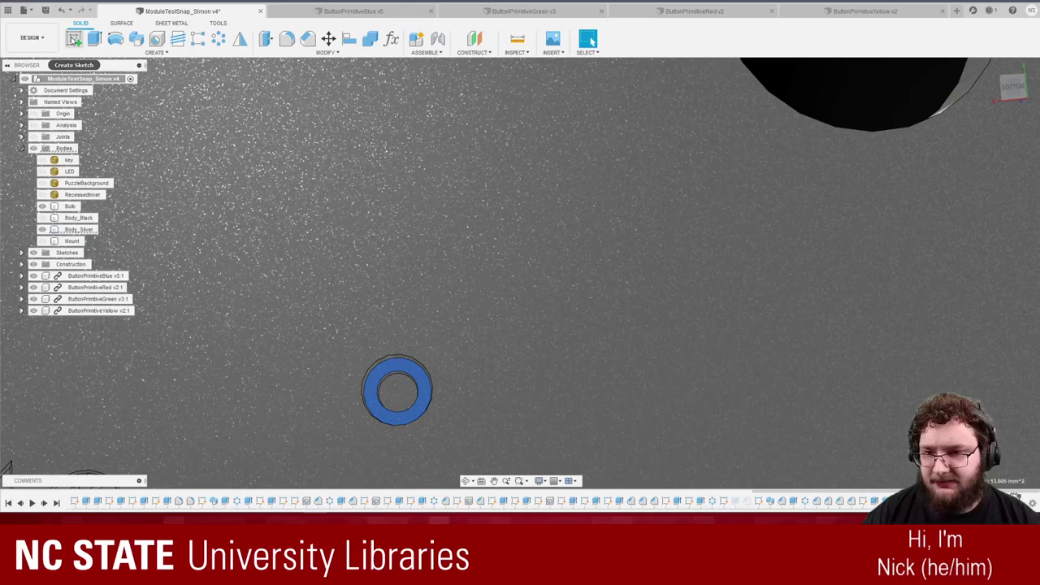
left_click(73, 38)
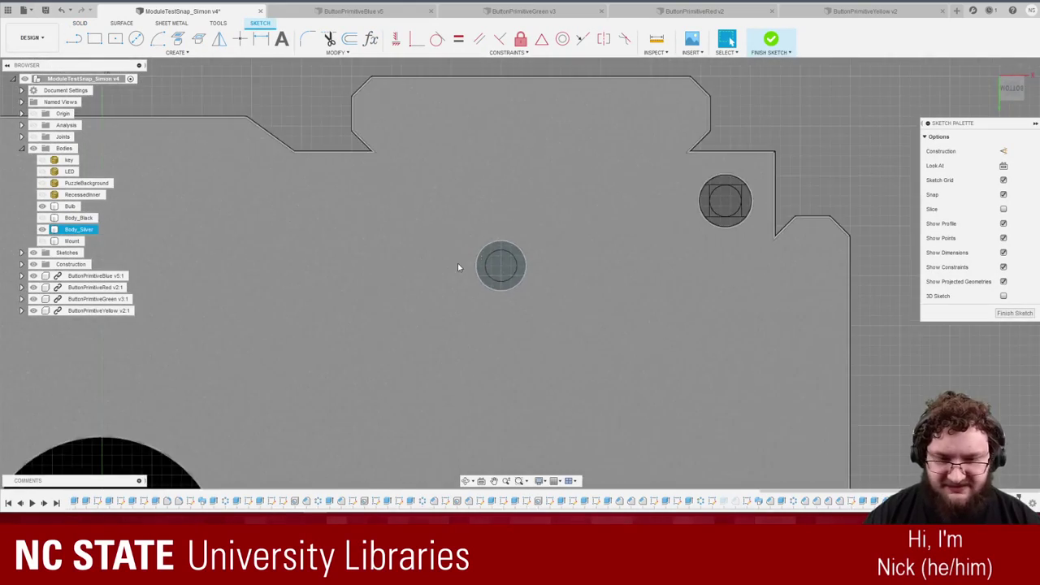
scroll(524, 228, "up", 5)
left_click(74, 38)
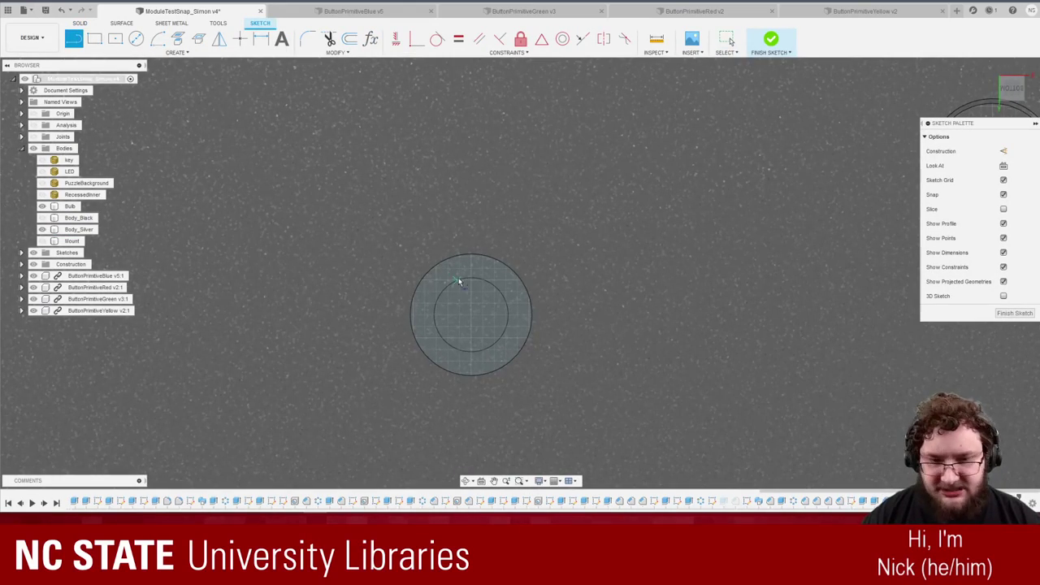
left_click(428, 274)
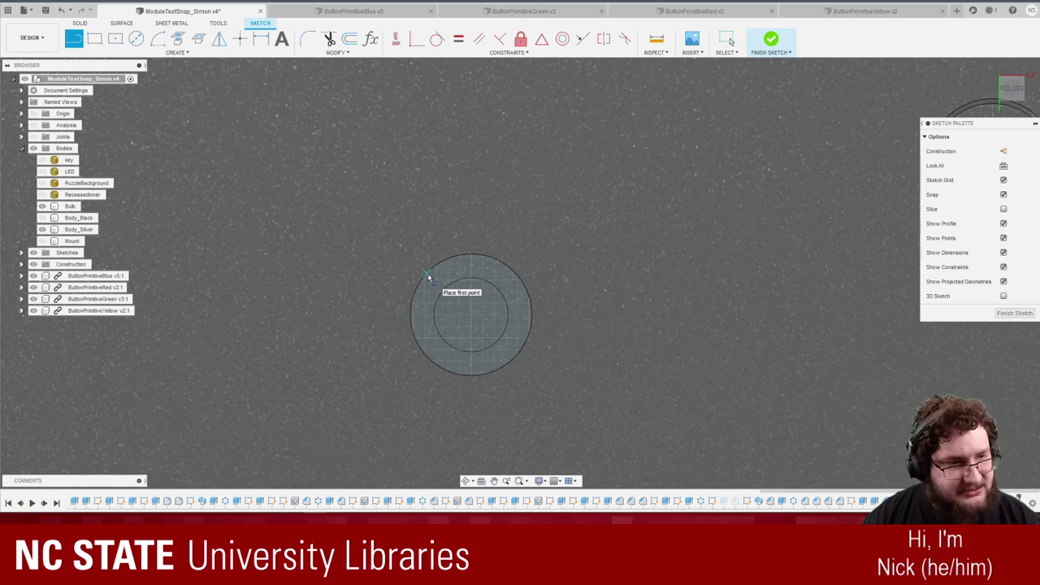
left_click(514, 274)
left_click(424, 355)
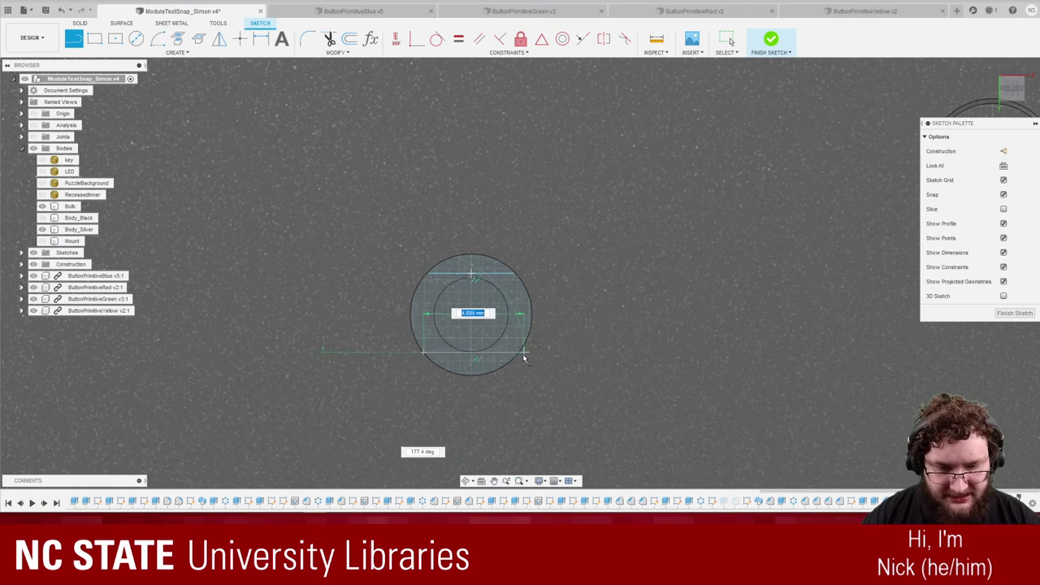
left_click(514, 353)
Draw two perpendicular lines connecting the parallel lines, one on each side of the inner hole.
left_click(502, 275)
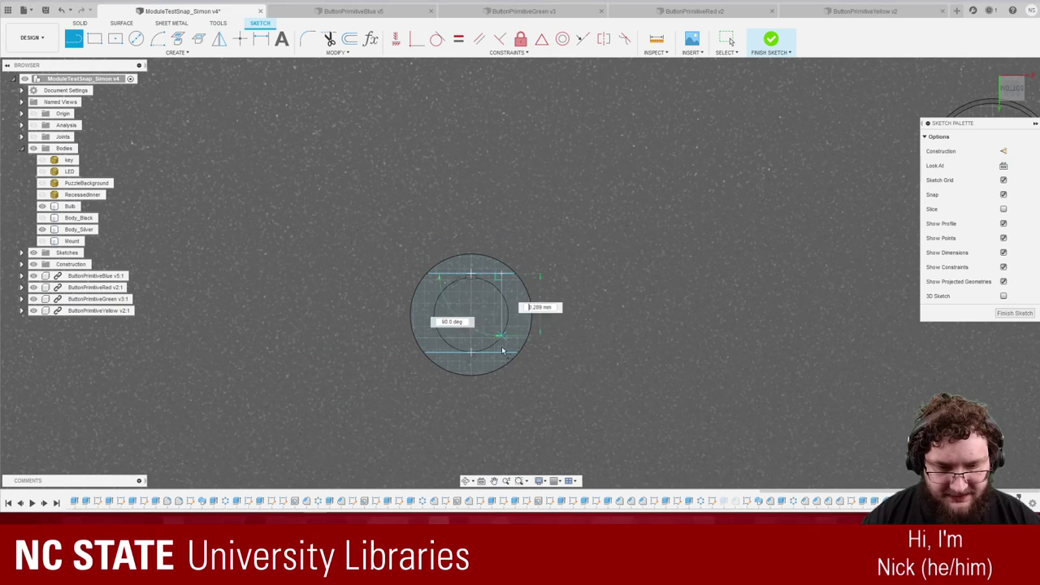
left_click(502, 353)
left_click(438, 276)
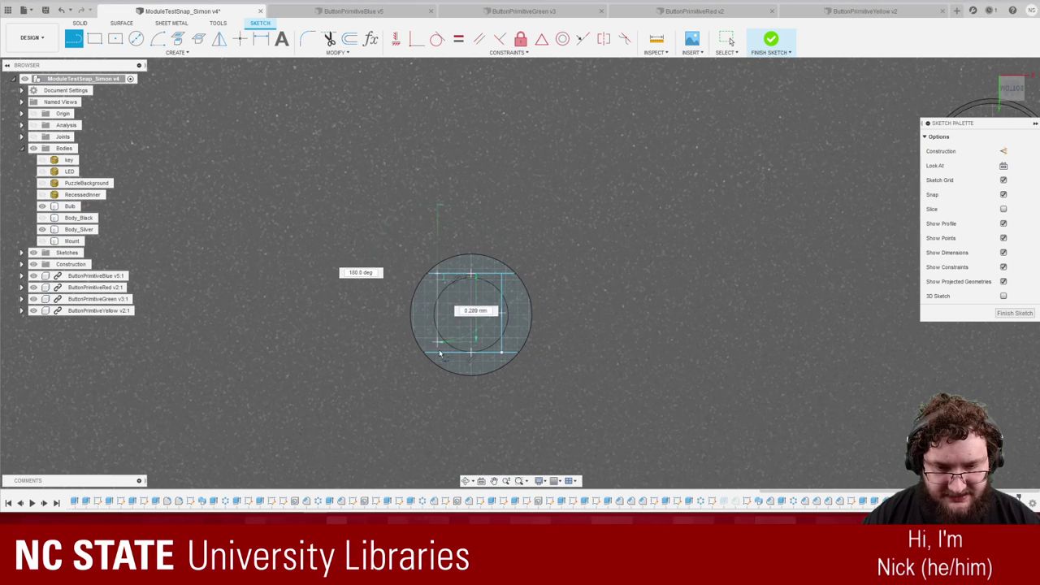
left_click(438, 352)
key("Escape")
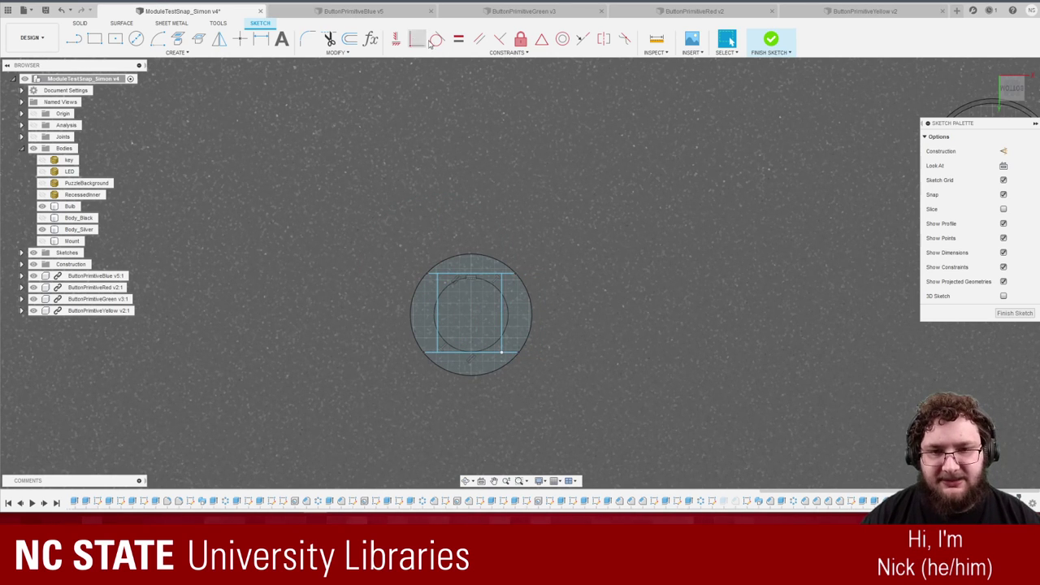
Make all four sketch lines tangent to the inner hole circle and finish the sketch.
left_click(486, 275)
left_click(486, 280)
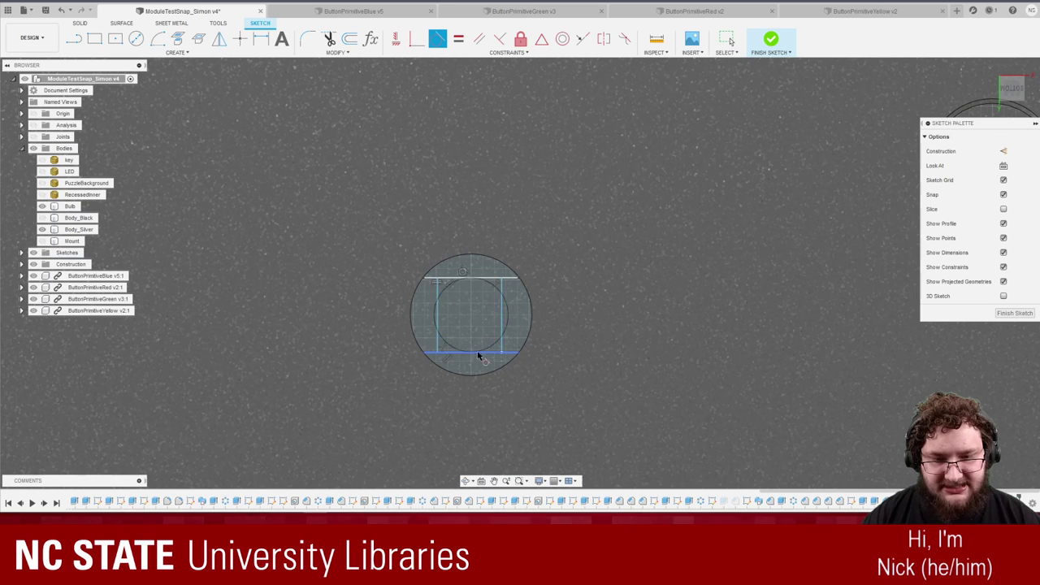
left_click(488, 350)
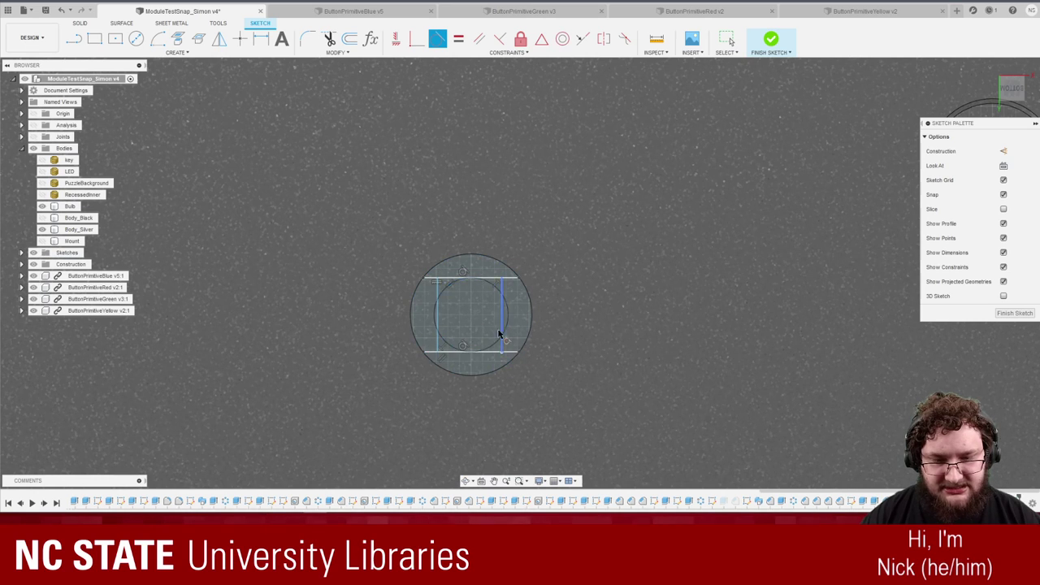
left_click(501, 334)
left_click(500, 345)
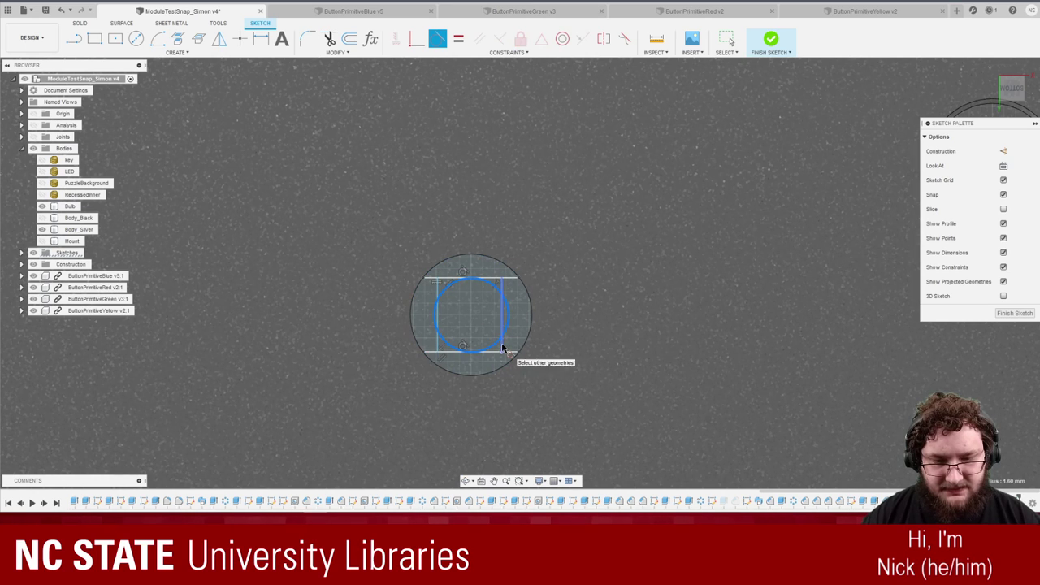
left_click(435, 324)
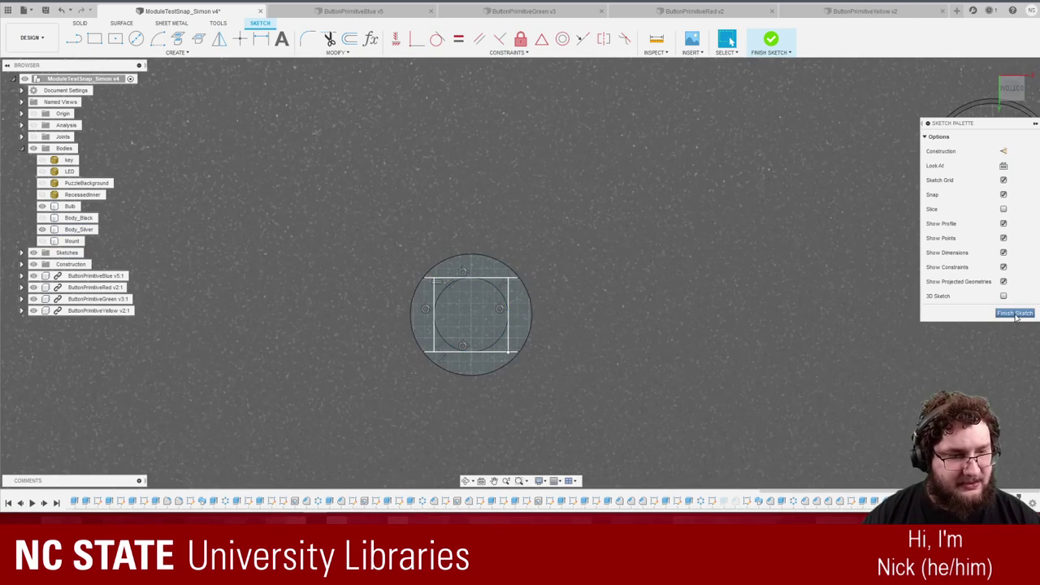
left_click(1014, 313)
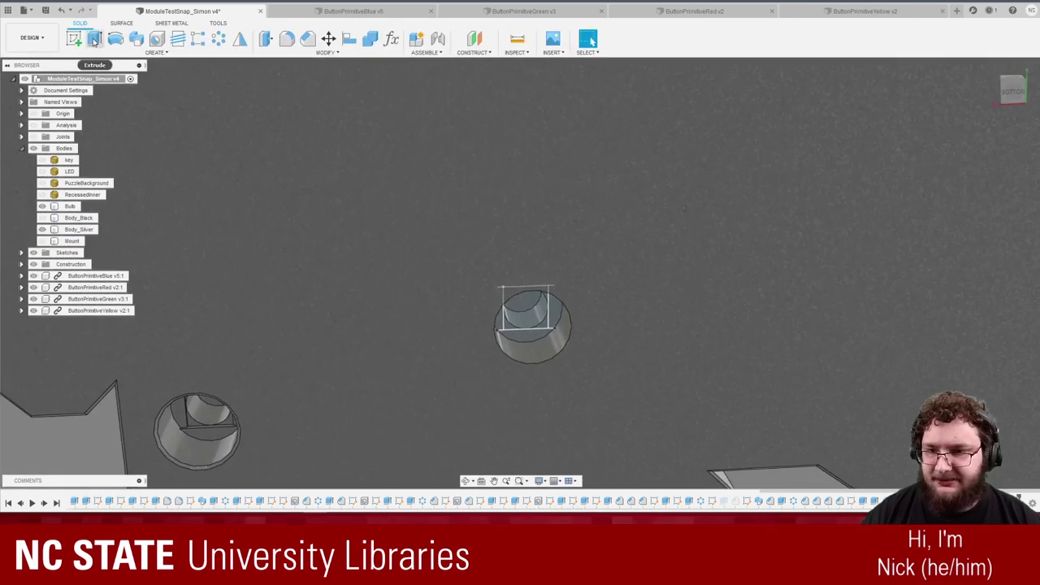
Extrude the six profiles between the two long parallel lines and outside the inner hole by 0.2 mm as a new body.
left_click(94, 41)
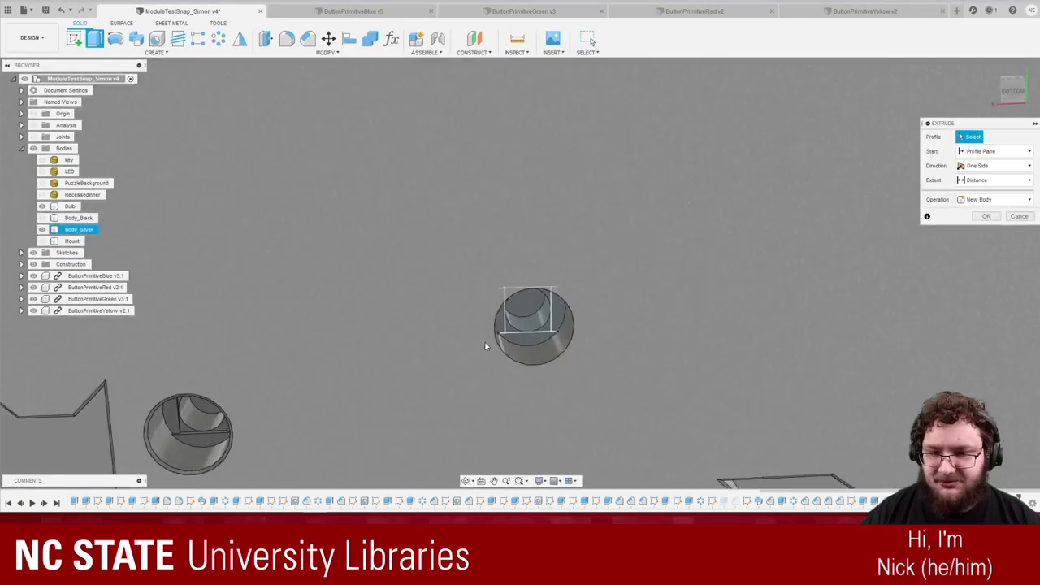
scroll(529, 349, "up", 5)
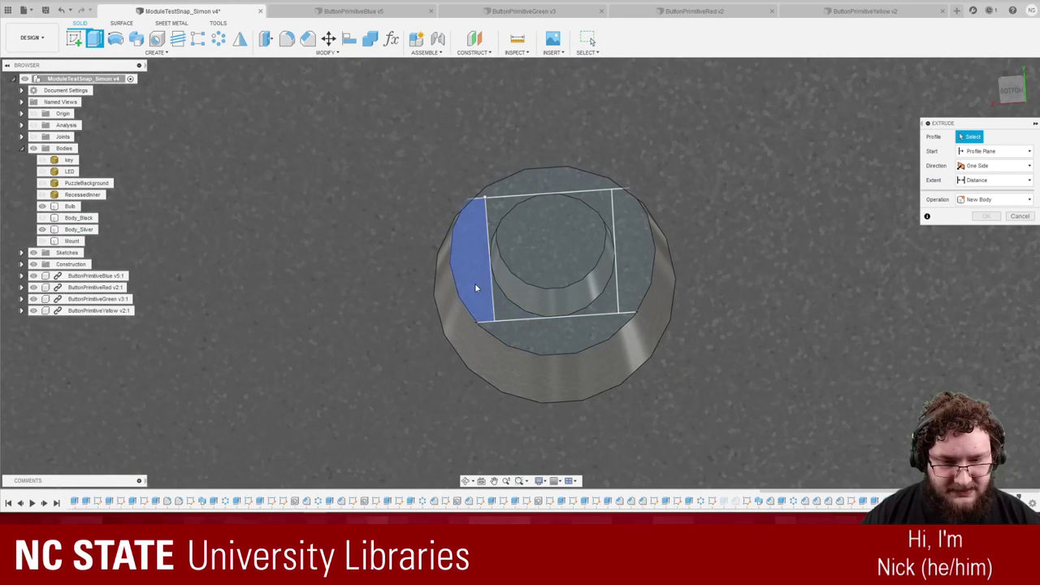
left_click(476, 287)
left_click(511, 314)
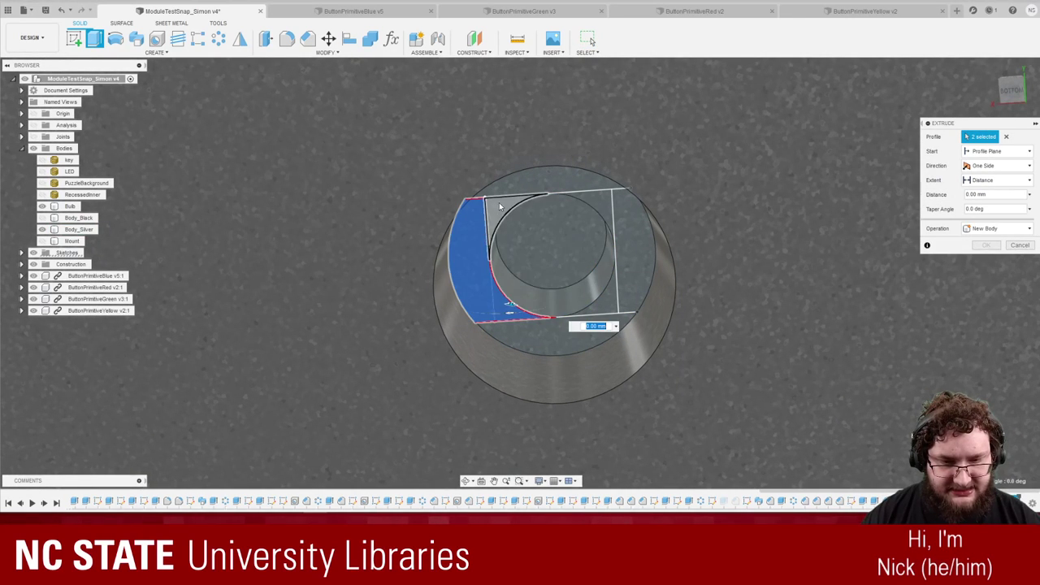
left_click(503, 208)
left_click(612, 303)
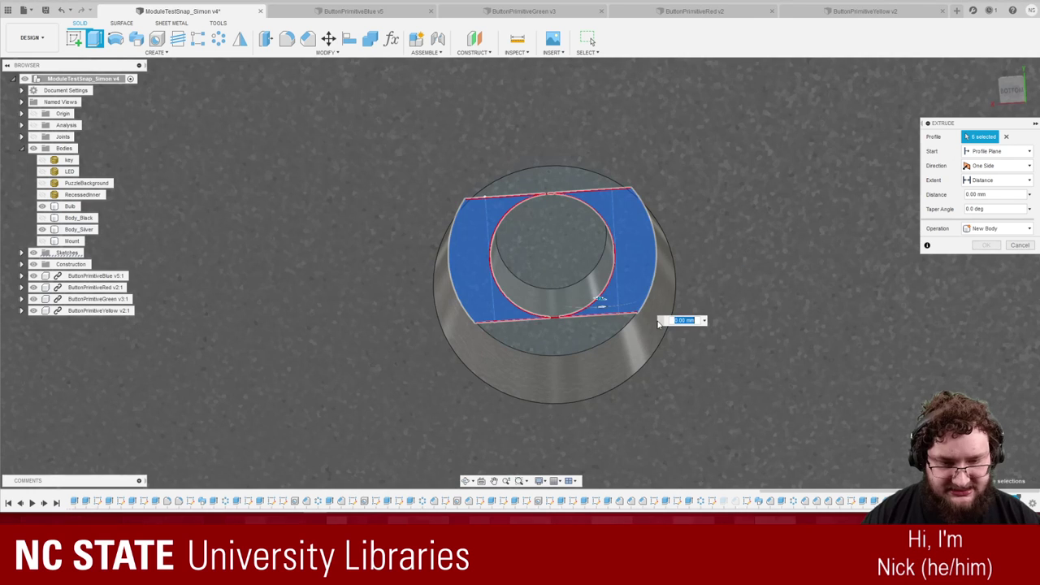
type("2")
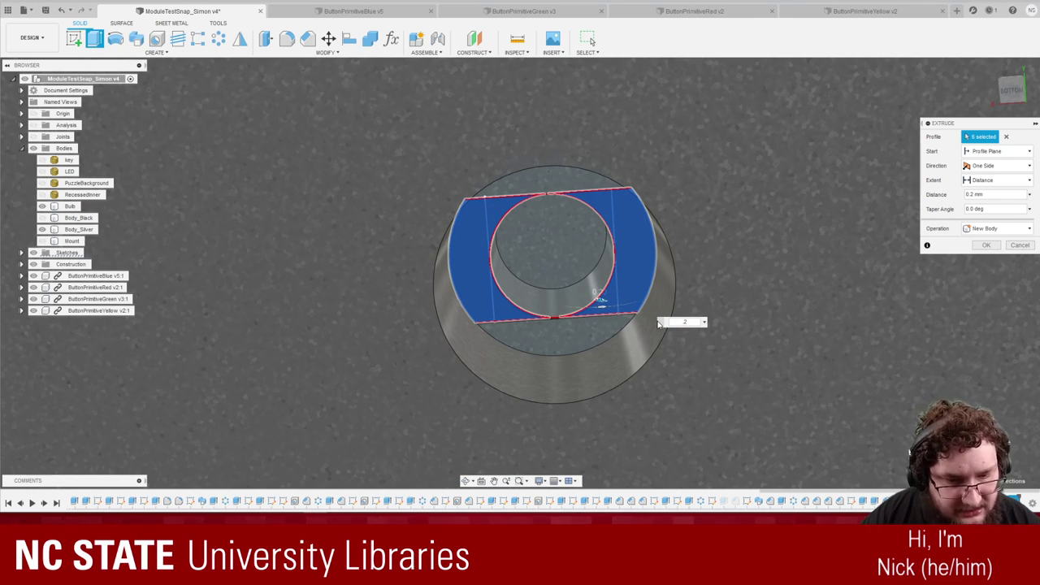
middle_click_drag(635, 302, 649, 299, "shift")
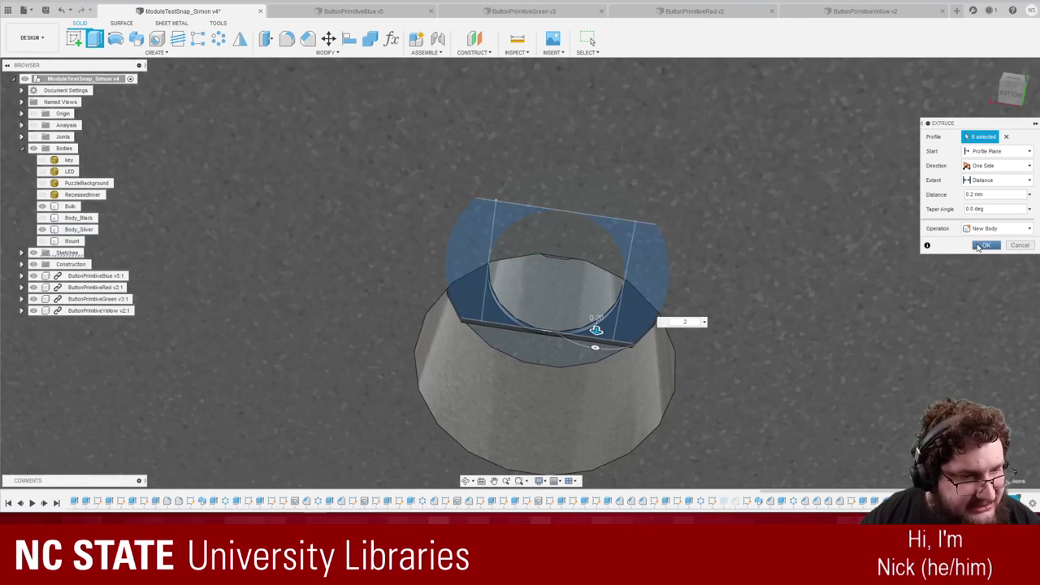
left_click(979, 246)
Edit the extrusion to a distance of -0.2 mm and change its operation to Cut.
middle_click_drag(666, 358, 646, 339, "shift")
double_click(1010, 501)
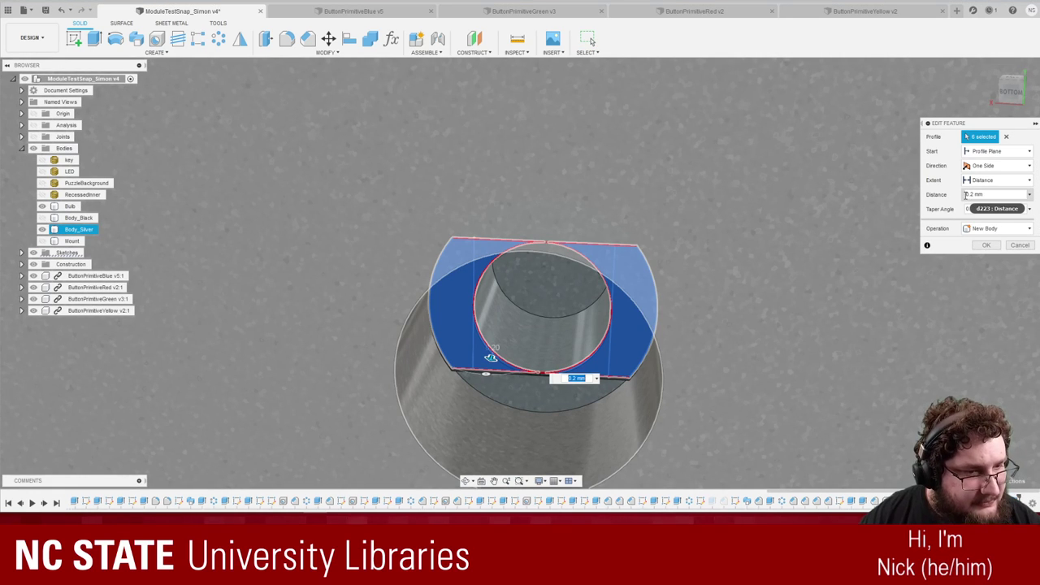
type("-")
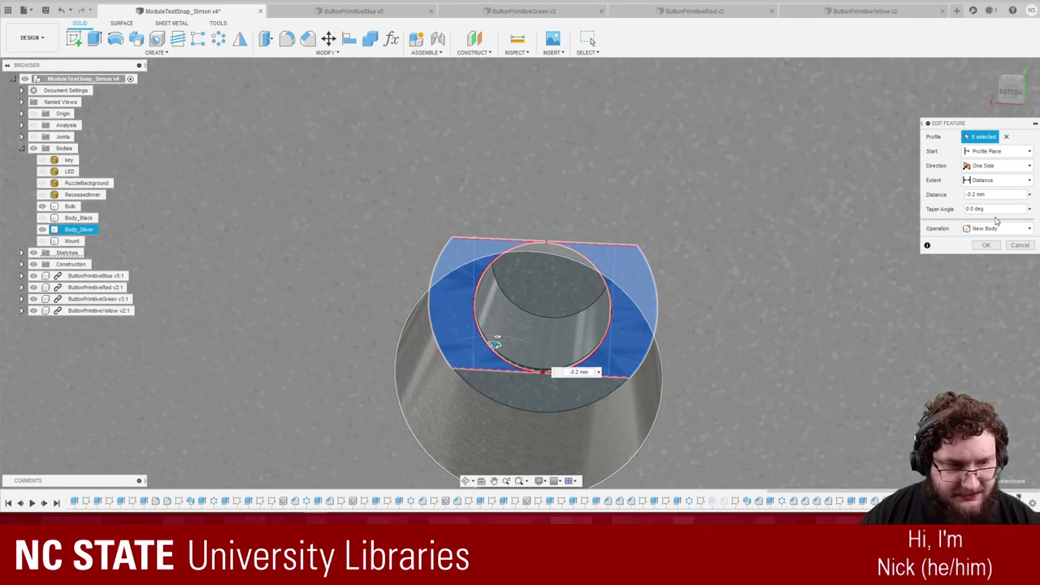
key("Return")
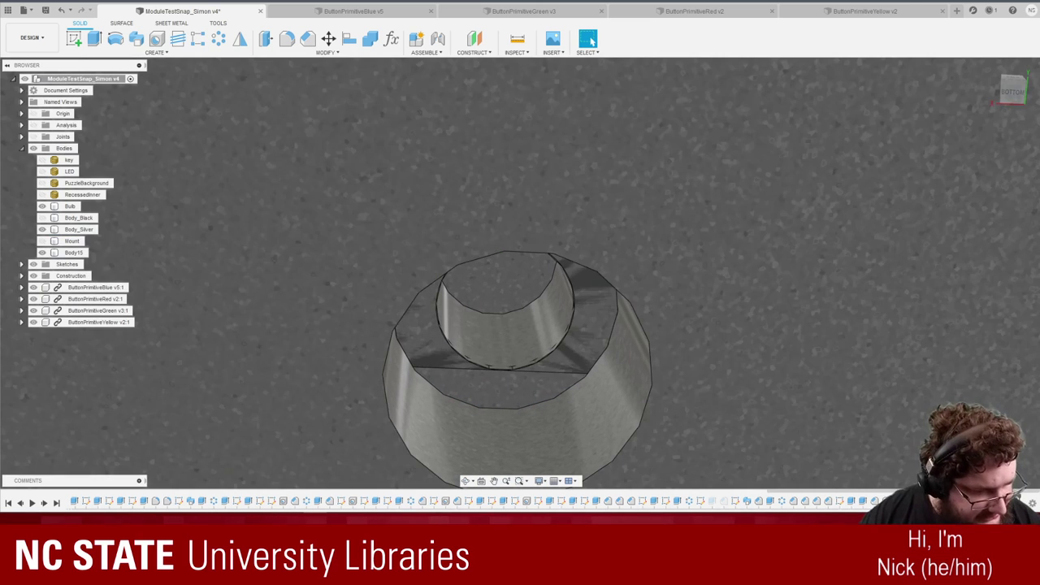
double_click(1013, 501)
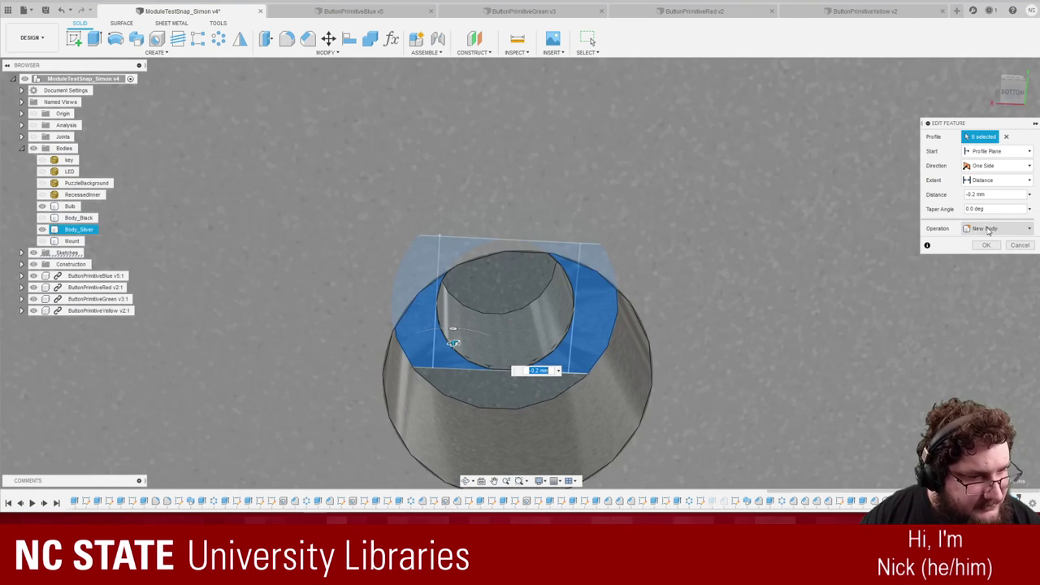
left_click(993, 229)
left_click(985, 252)
left_click(991, 262)
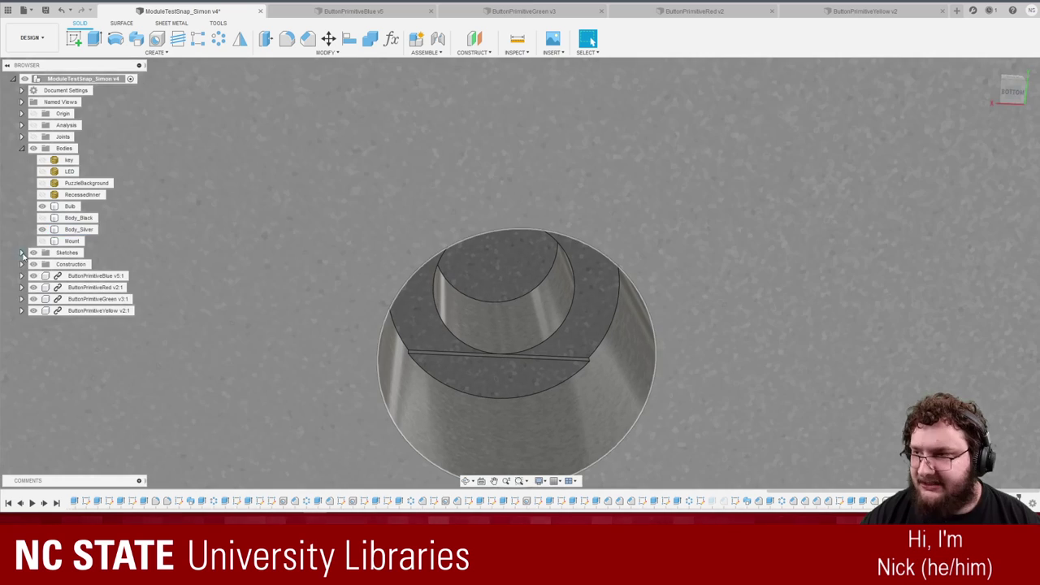
Make the tangent-line sketch on the new hole's counterbore floor visible again.
left_click(21, 252)
scroll(22, 257, "down", 3)
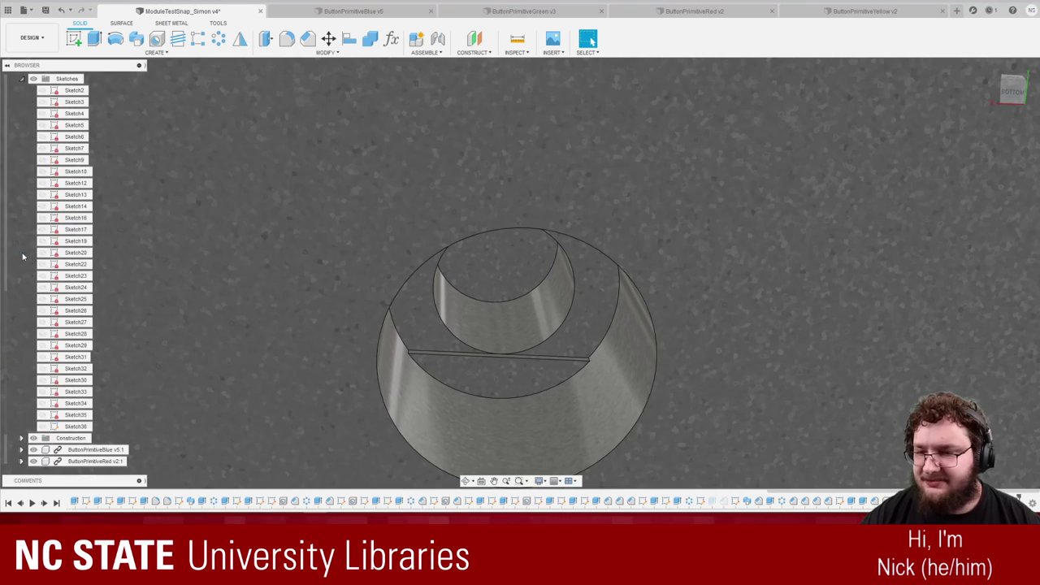
left_click(42, 428)
scroll(533, 262, "up", 4)
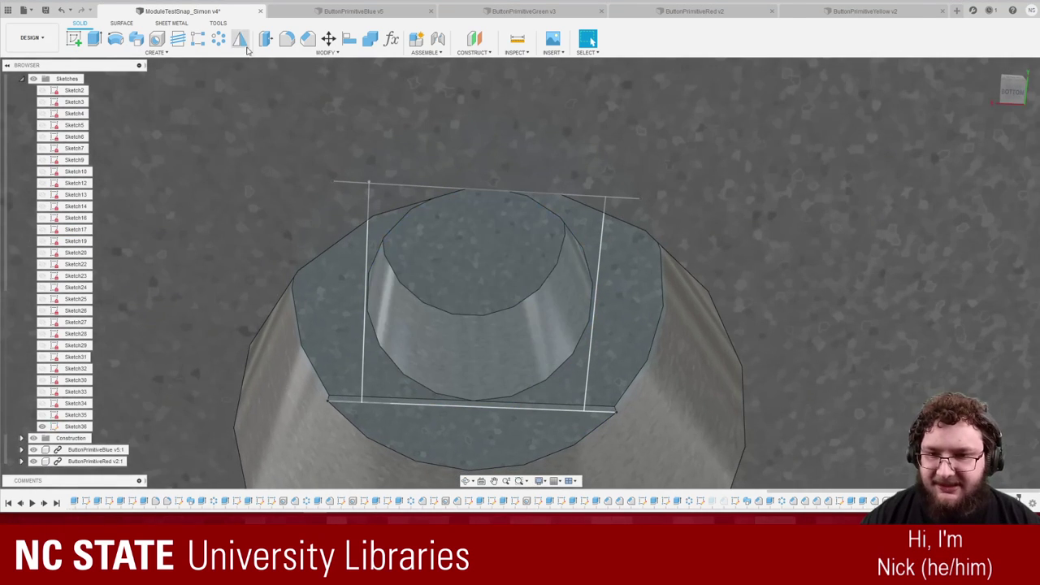
left_click(266, 40)
key("Escape")
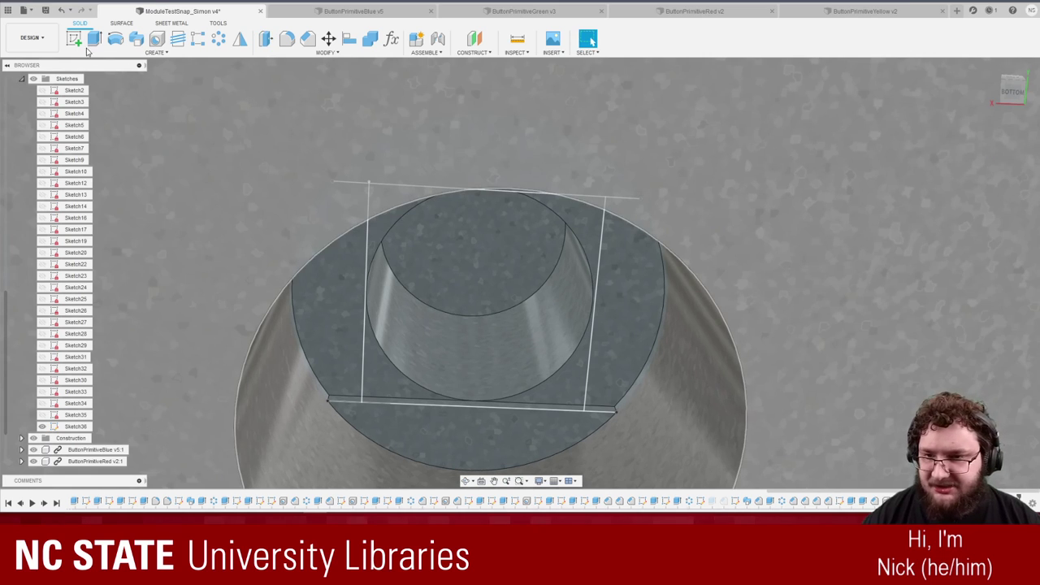
Extrude the four corner profiles between the tangent lines and the inner hole circle by -0.4 mm as a cut, and hide the sketch.
left_click(95, 39)
left_click(582, 401)
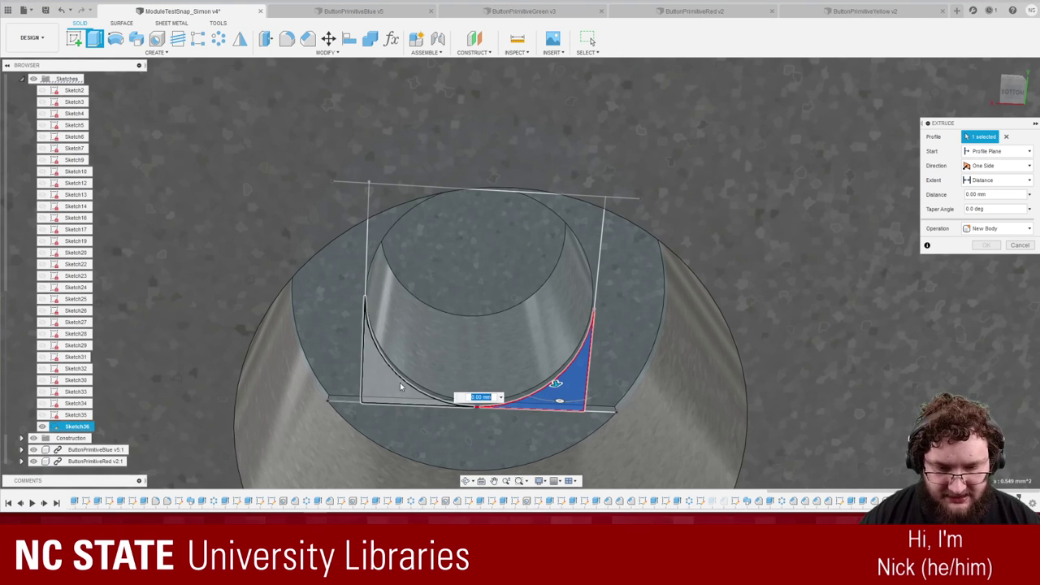
middle_click_drag(395, 383, 390, 244, "shift")
left_click(397, 231)
left_click(585, 209)
middle_click_drag(585, 209, 760, 389, "shift")
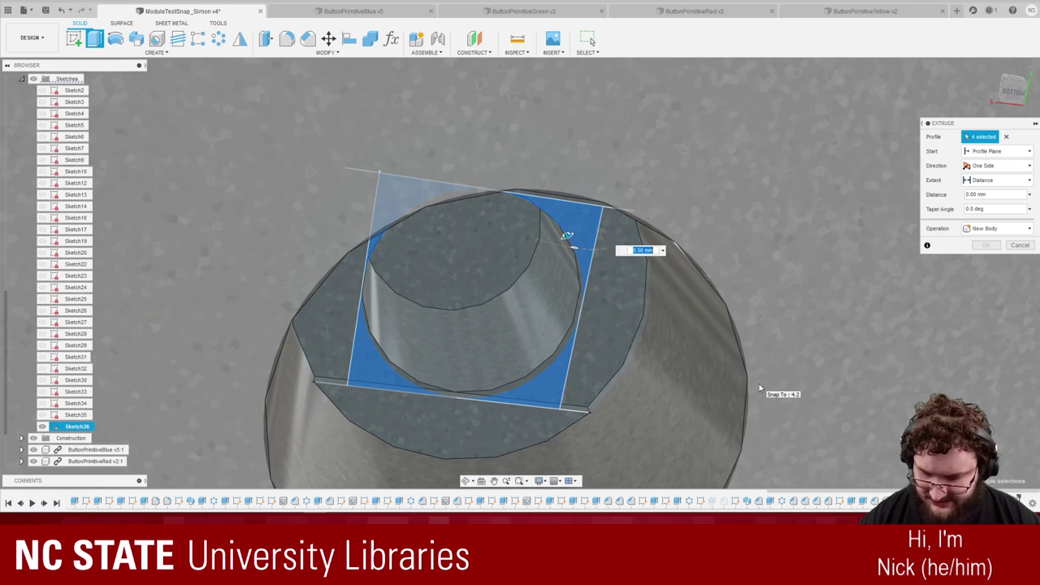
type("-0.")
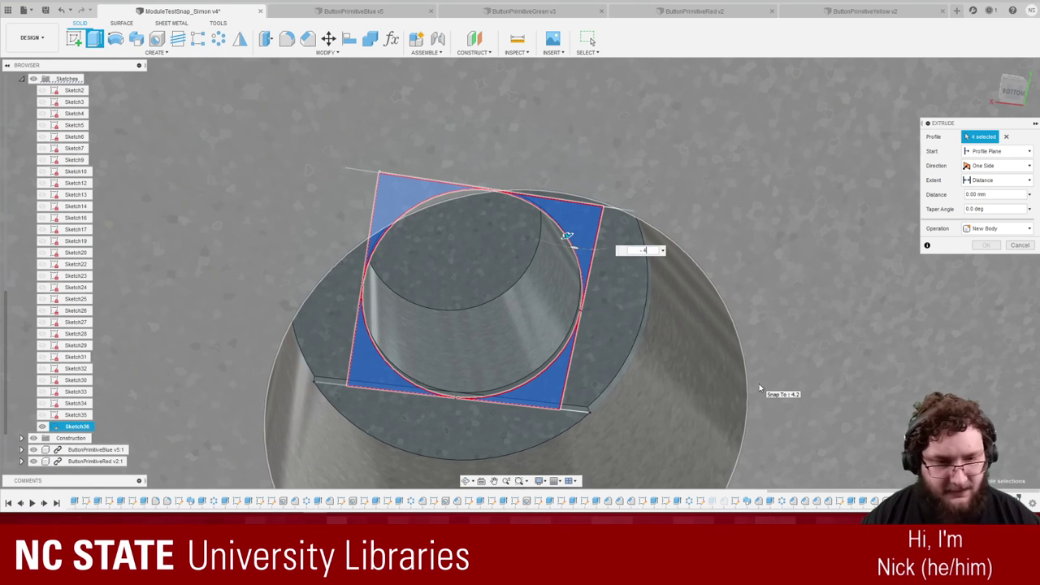
type("4")
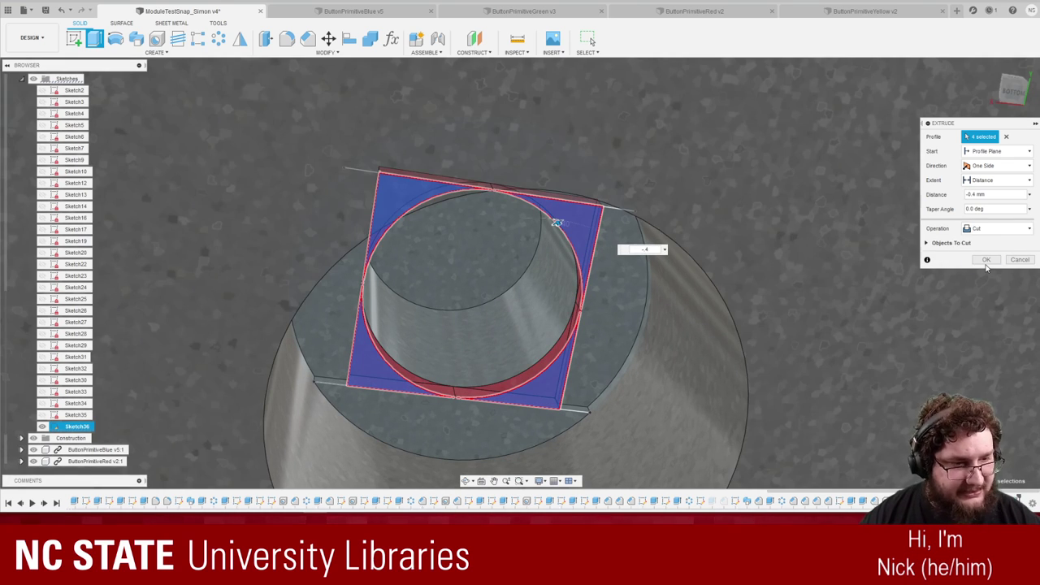
left_click(991, 258)
mouse_move(707, 341)
middle_mouse_down("shift")
mouse_move(539, 332)
mouse_move(568, 209)
mouse_move(330, 297)
middle_mouse_up("shift")
left_click(42, 427)
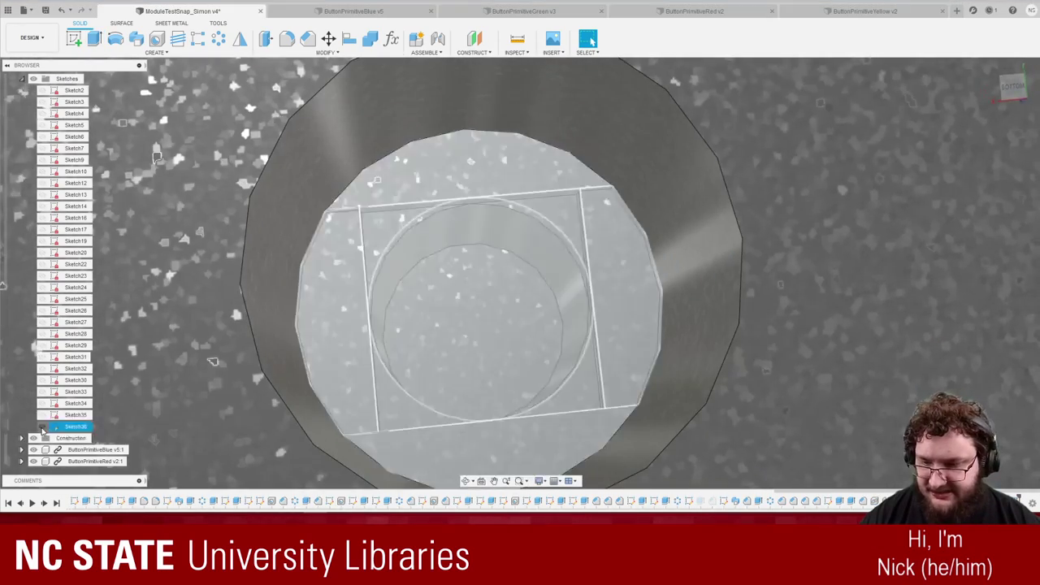
Chamfer the outer rim of the new counterbored hole with an equal distance of 0.2 mm.
mouse_move(606, 350)
middle_mouse_down("shift")
mouse_move(511, 332)
mouse_move(298, 338)
mouse_move(251, 195)
mouse_move(287, 39)
middle_mouse_up("shift")
scroll(524, 331, "down", 3)
scroll(524, 331, "down", 5)
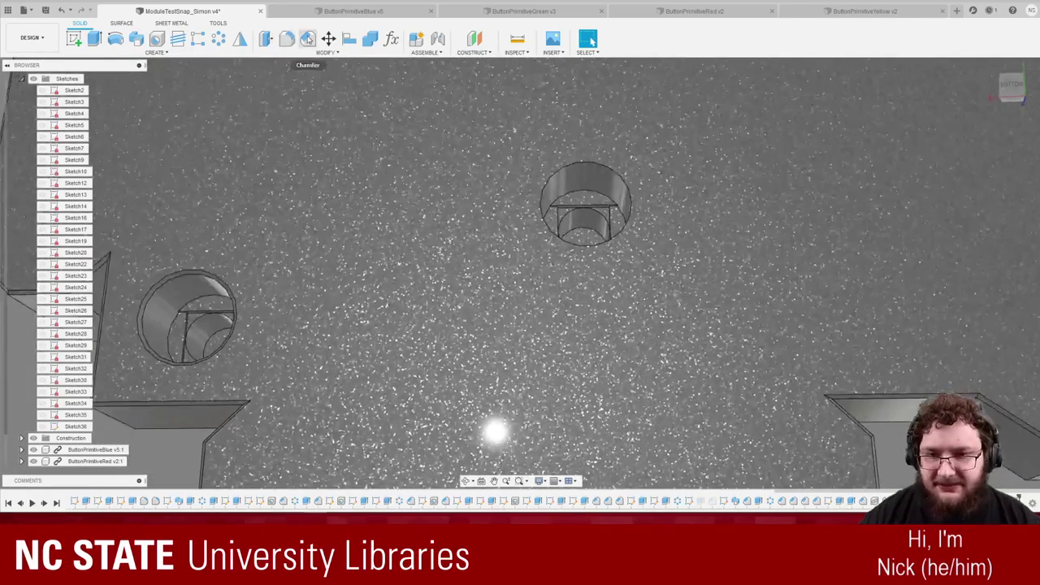
left_click(308, 39)
left_click(583, 167)
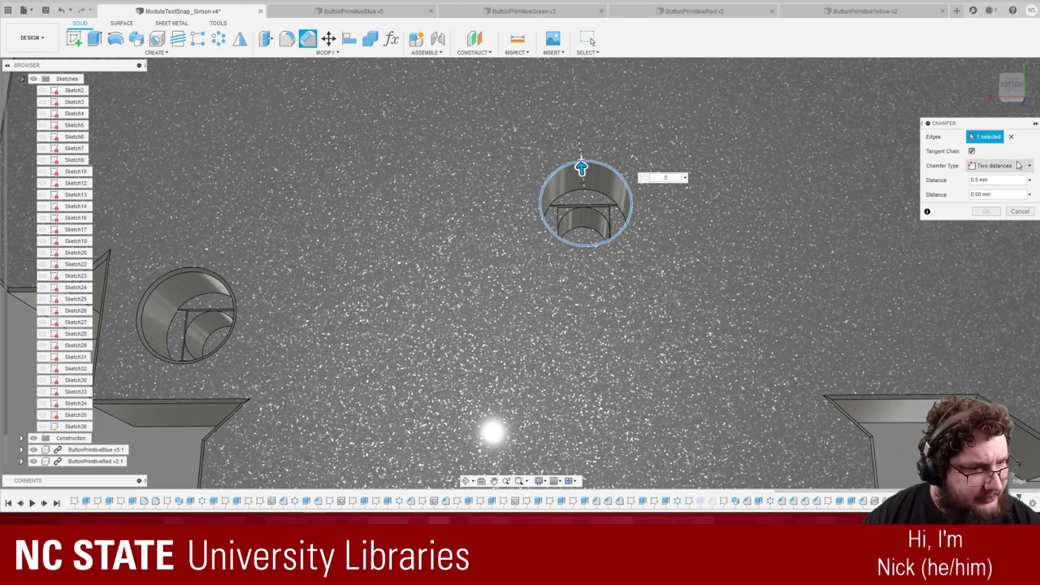
left_click(994, 178)
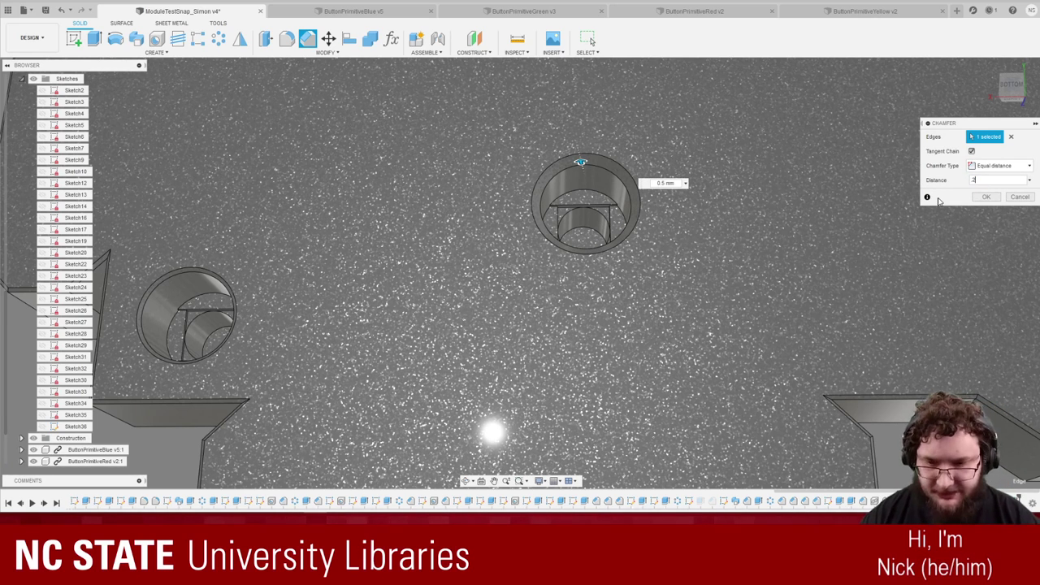
left_click(986, 197)
Set up a Features mirror of the new screw hole's three features and pick an origin plane as the mirror plane.
scroll(568, 274, "down", 8)
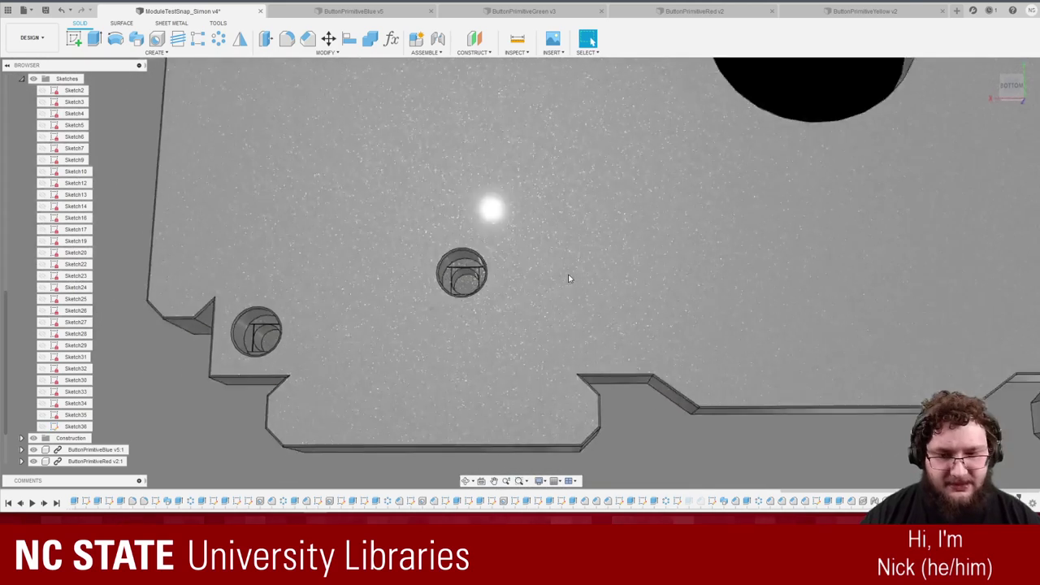
scroll(623, 434, "down", 5)
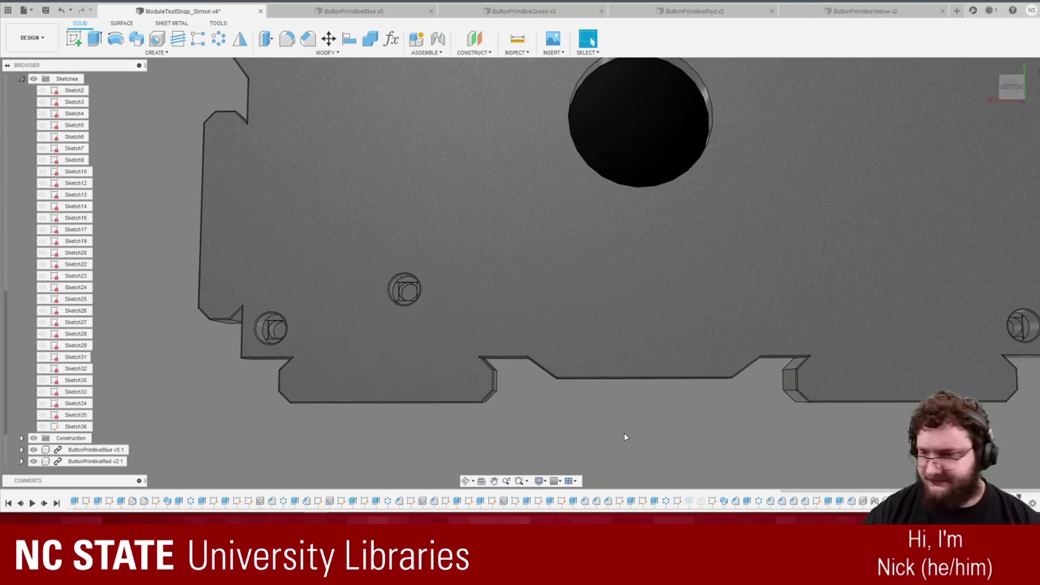
scroll(577, 313, "down", 5)
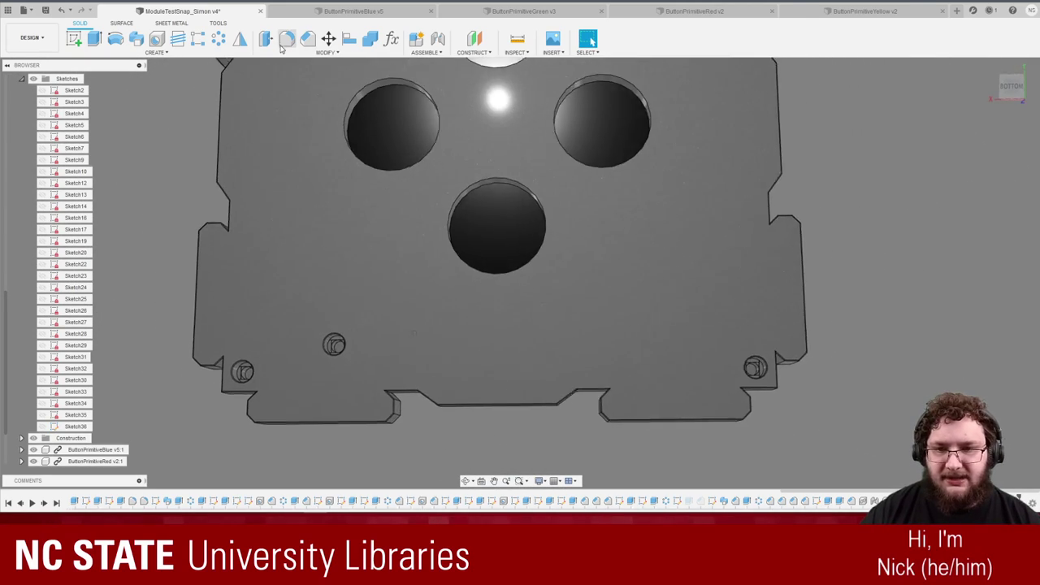
left_click(244, 44)
middle_click_drag(529, 206, 475, 189, "shift")
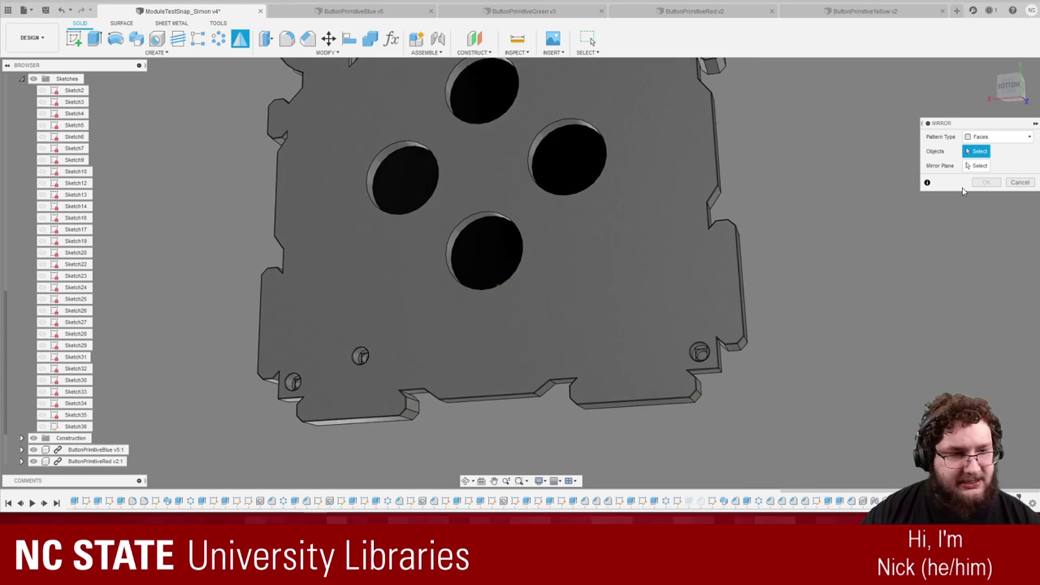
scroll(432, 362, "up", 4)
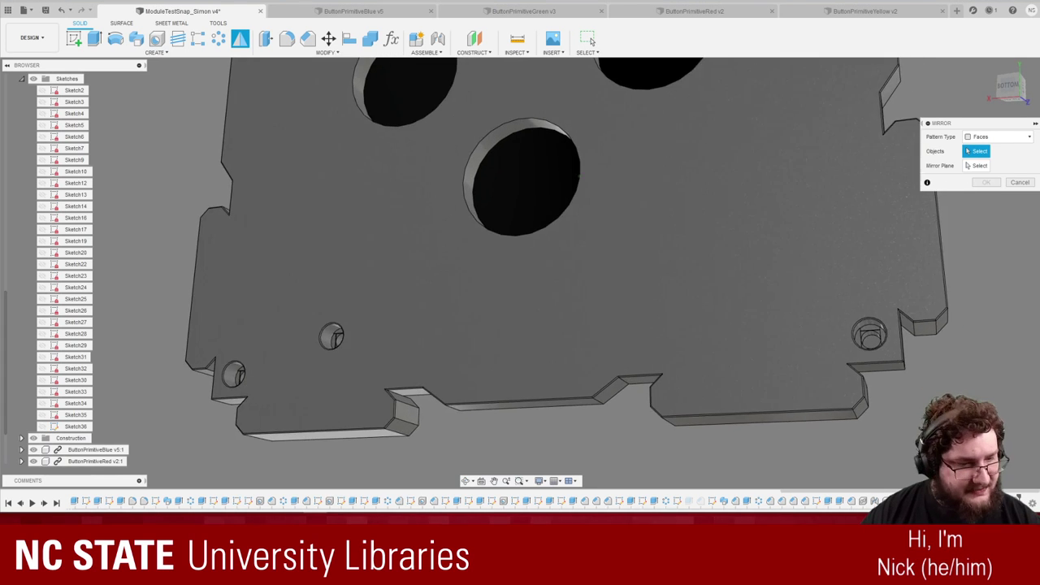
middle_click_drag(465, 376, 434, 373, "shift")
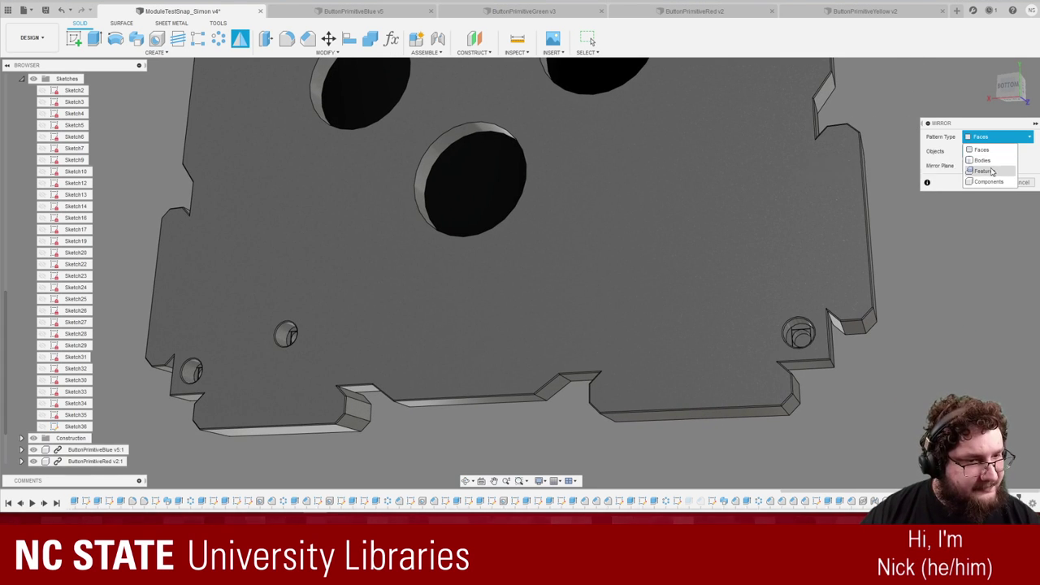
left_click(291, 336)
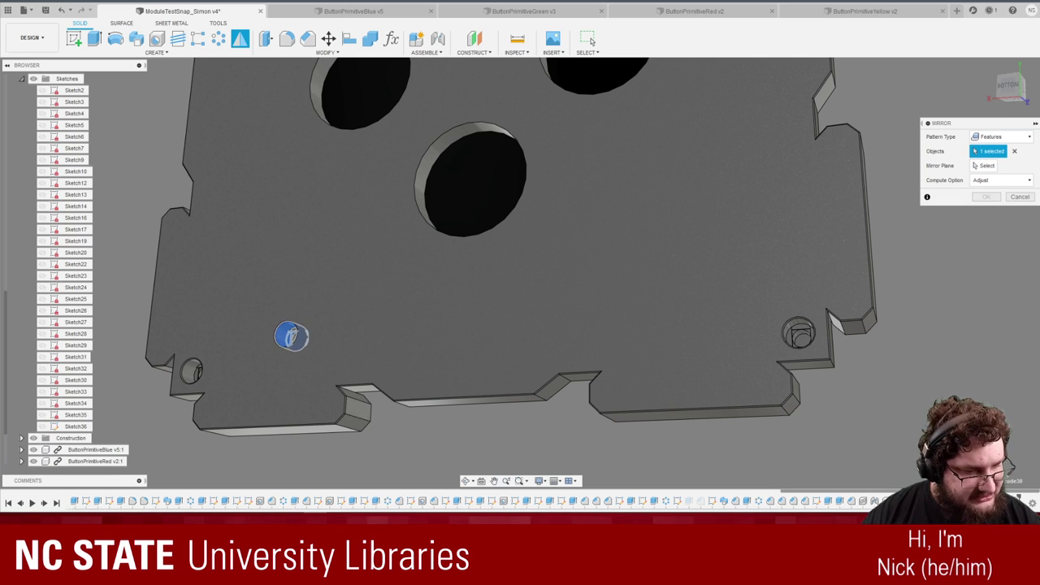
left_click(984, 166)
scroll(520, 195, "down", 2)
middle_click_drag(504, 194, 607, 109, "shift")
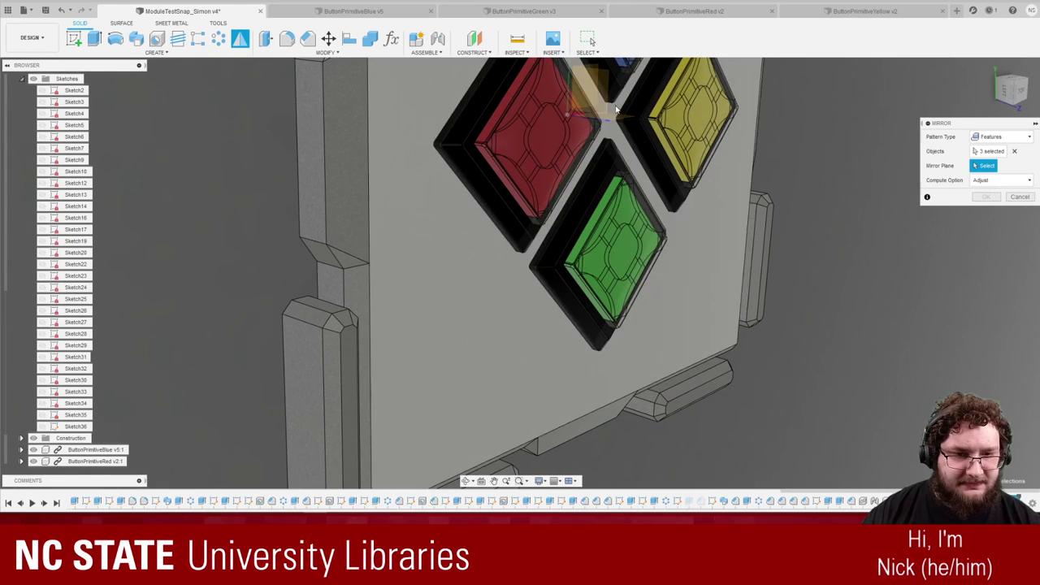
left_click(606, 108)
middle_click_drag(674, 216, 762, 238, "shift")
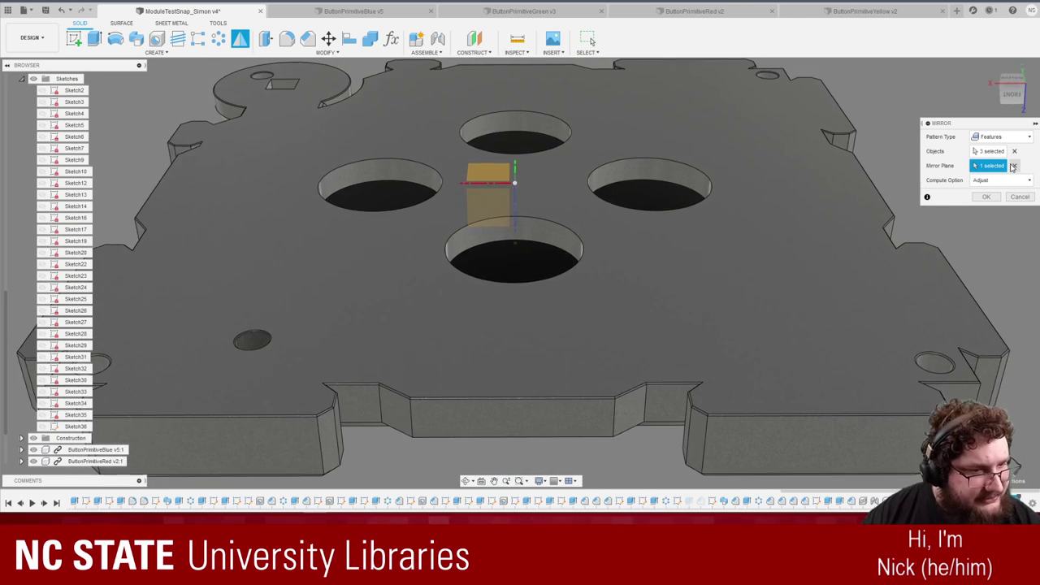
Clear the mirror plane, hide Body_Silver and pick a vertical origin plane between the buttons instead.
left_click(1014, 166)
mouse_move(520, 201)
middle_mouse_down("shift")
mouse_move(499, 220)
mouse_move(516, 214)
middle_mouse_up("shift")
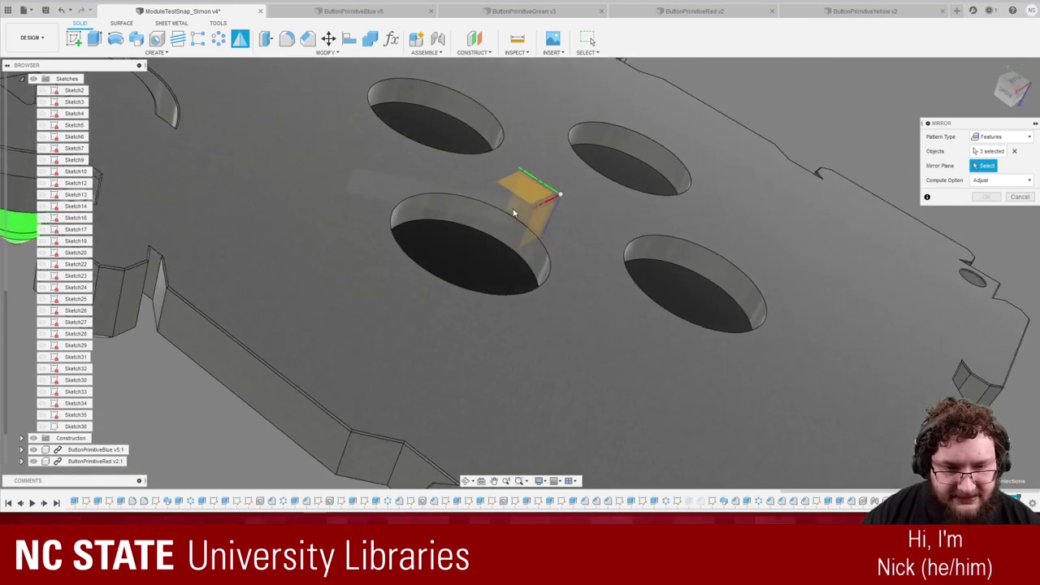
scroll(49, 306, "up", 5)
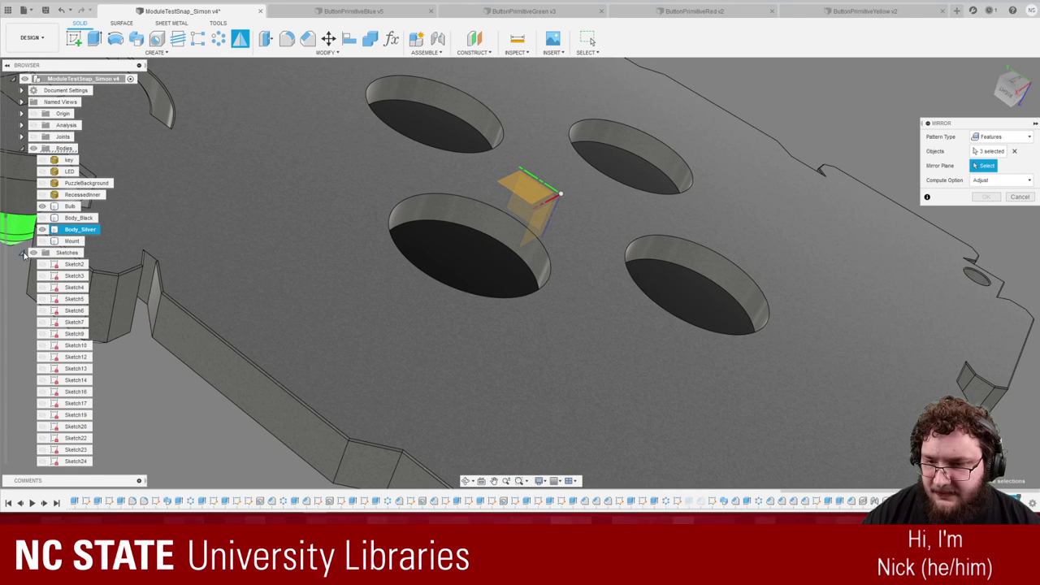
left_click(23, 253)
left_click(42, 229)
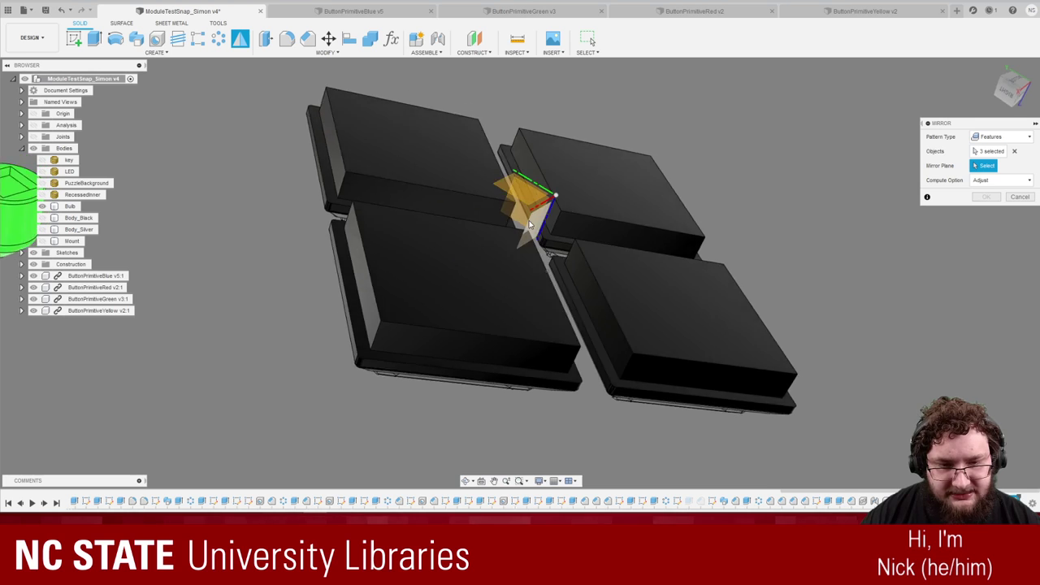
middle_click_drag(530, 224, 464, 260, "shift")
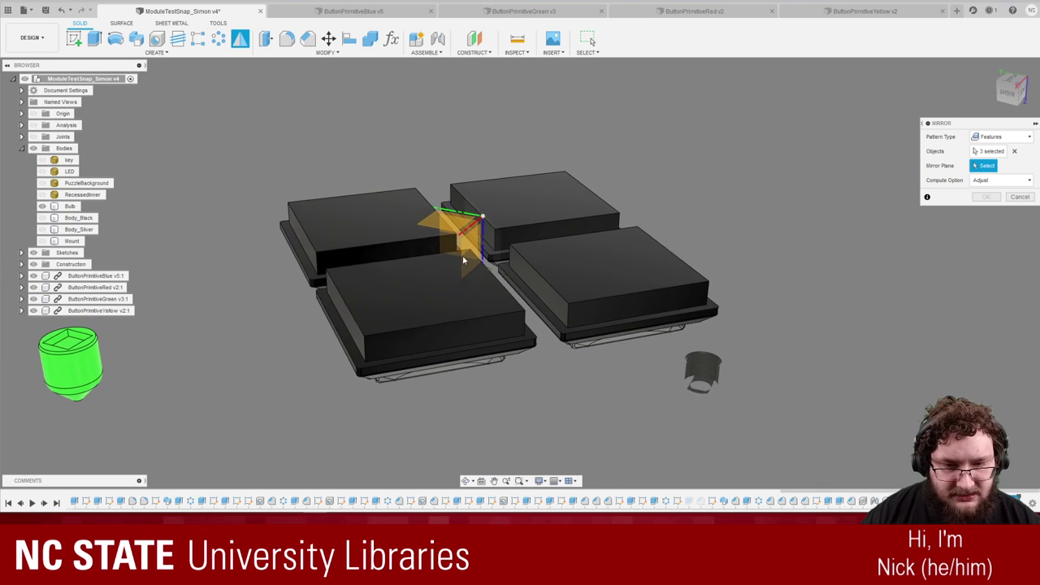
left_click(464, 258)
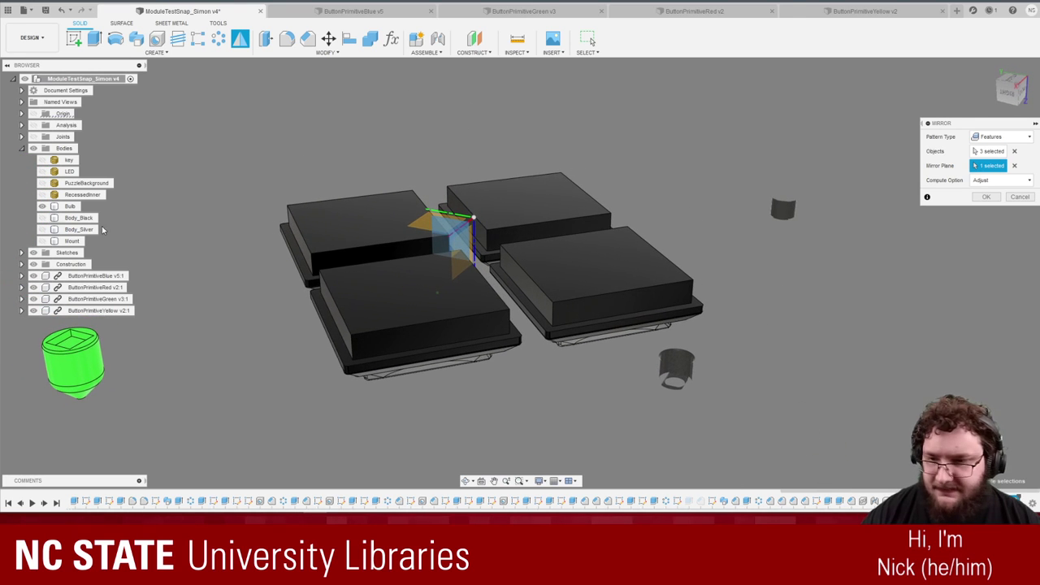
Show Body_Silver again, try to mirror the hole features with the Adjust compute option, and undo the mirror.
left_click(42, 218)
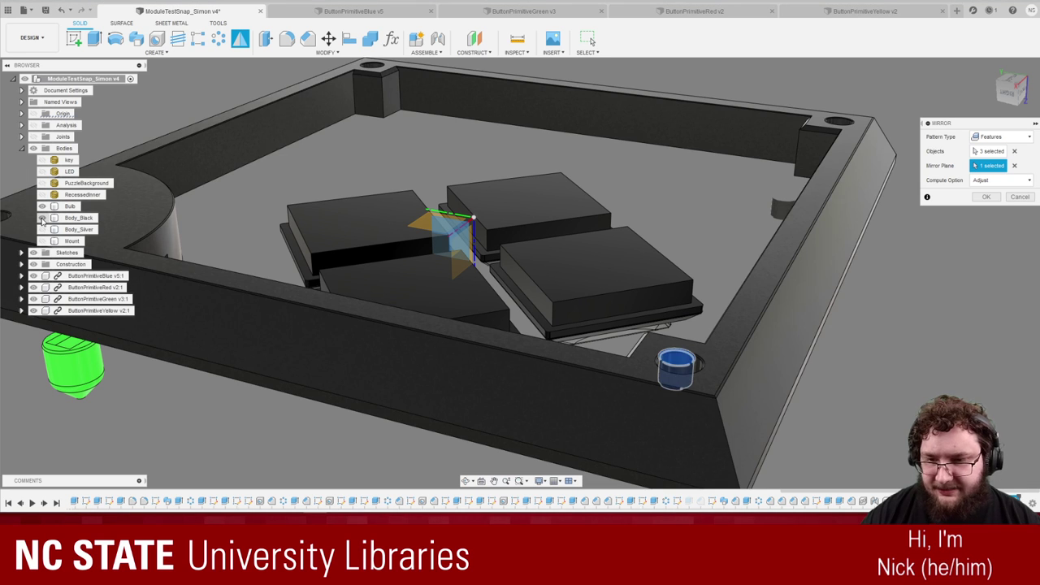
left_click(42, 218)
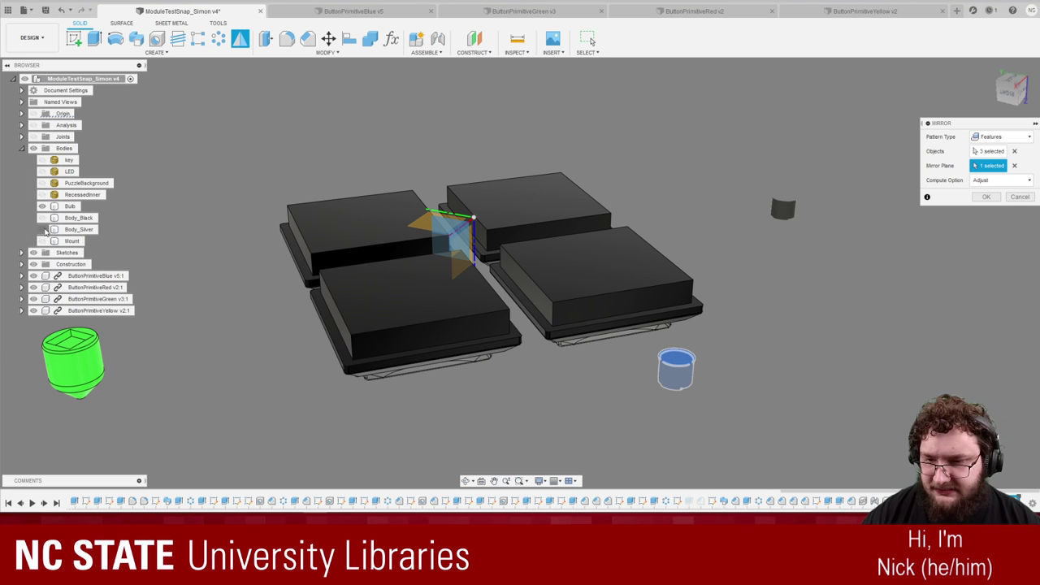
left_click(44, 230)
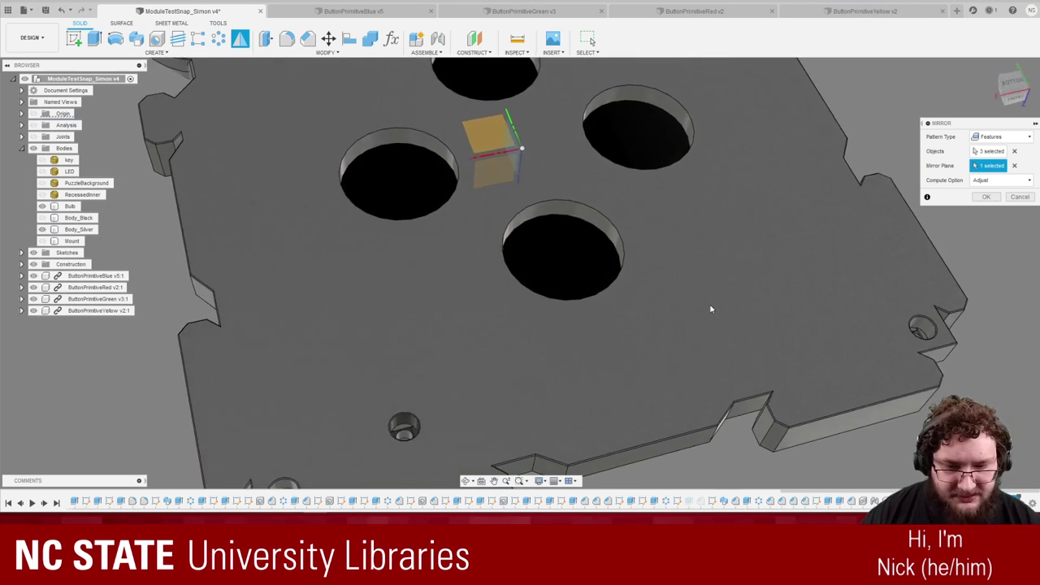
left_click(998, 181)
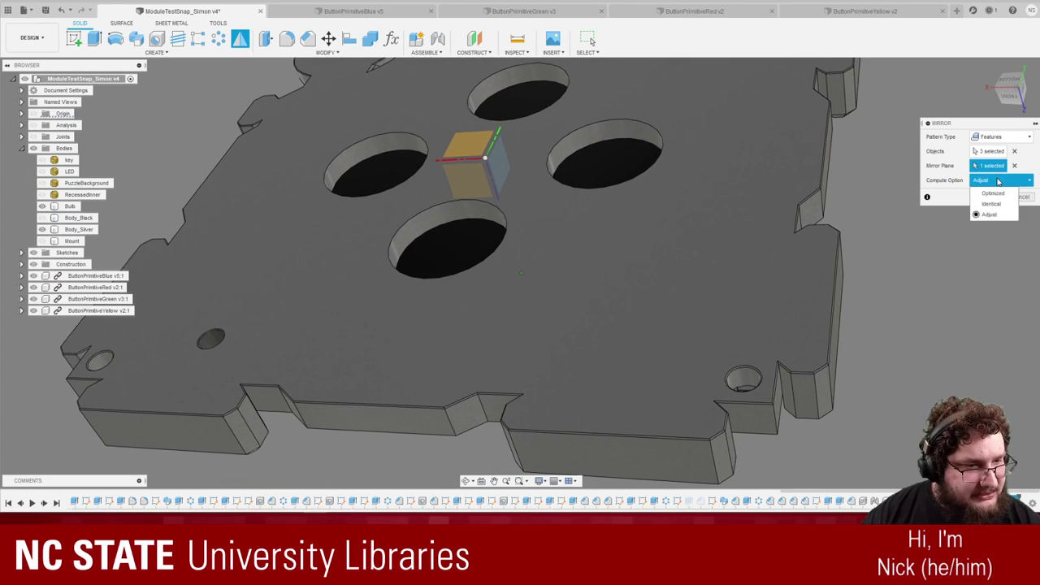
left_click(999, 180)
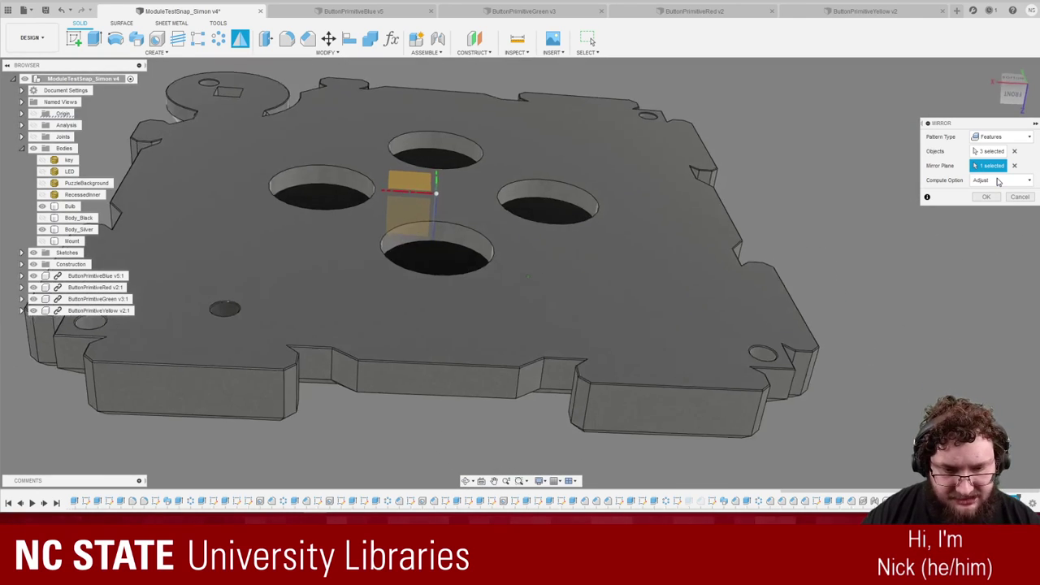
left_click(986, 197)
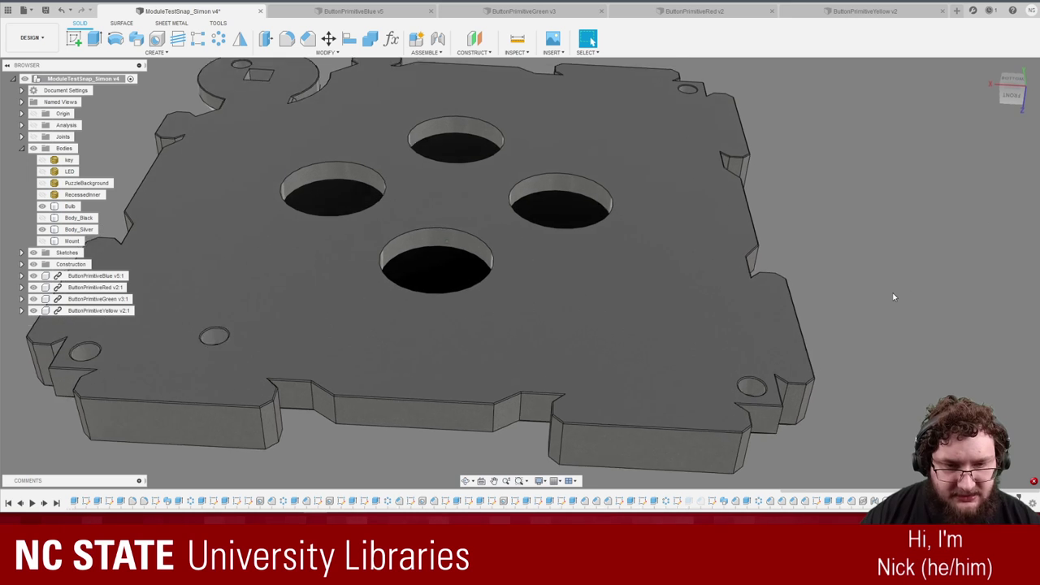
middle_click_drag(895, 298, 873, 387, "shift")
scroll(873, 388, "down", 2)
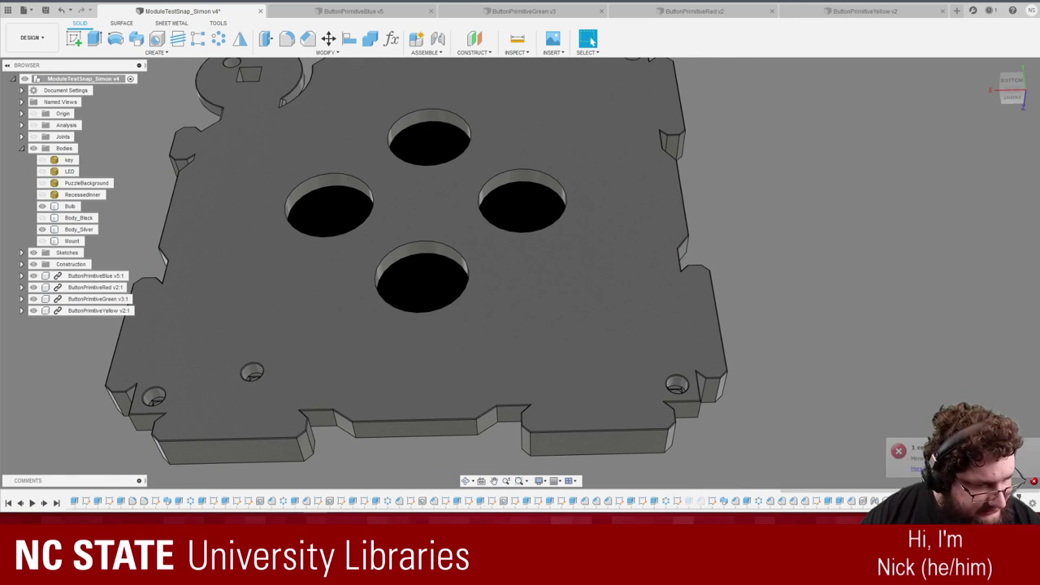
key("ctrl+z")
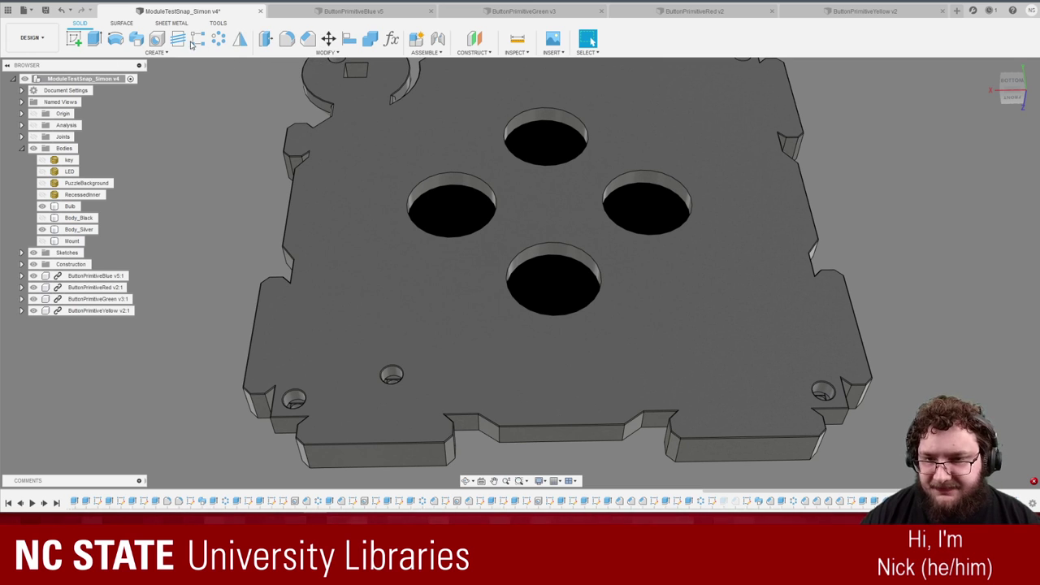
Set up a Features mirror of the new counterbored screw hole's three features.
left_click(239, 40)
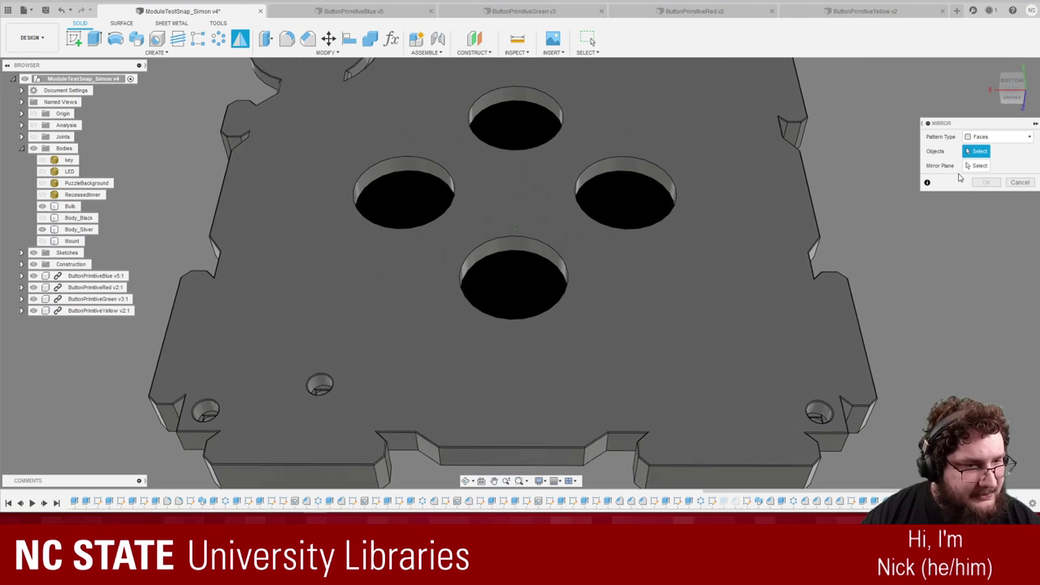
left_click(987, 137)
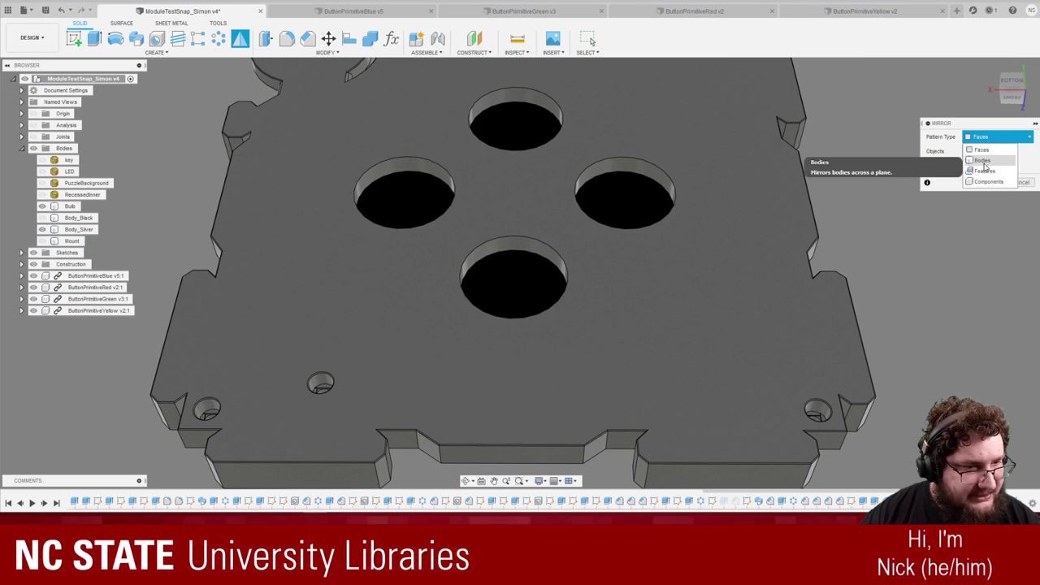
left_click(983, 163)
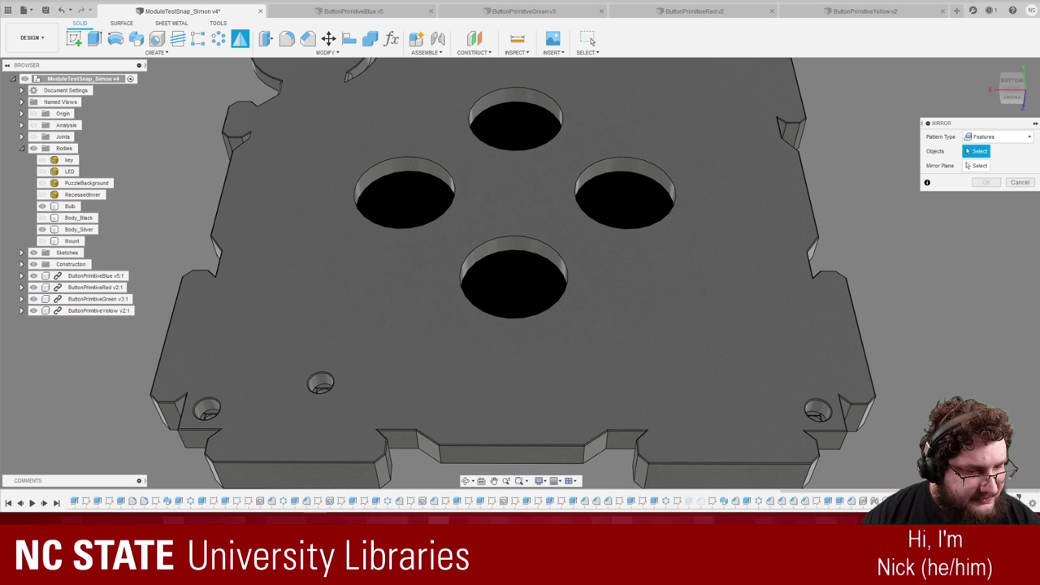
left_click(321, 389)
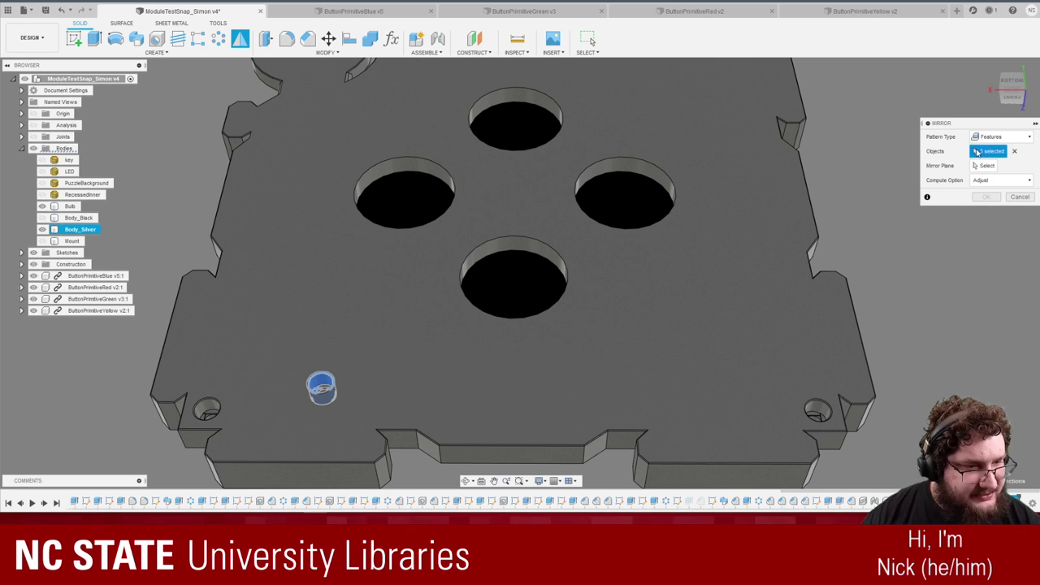
Pick the vertical origin plane between the buttons as the mirror plane, hiding Body_Silver only while selecting it.
left_click(987, 165)
middle_click_drag(581, 281, 525, 207, "shift")
scroll(538, 202, "up", 3)
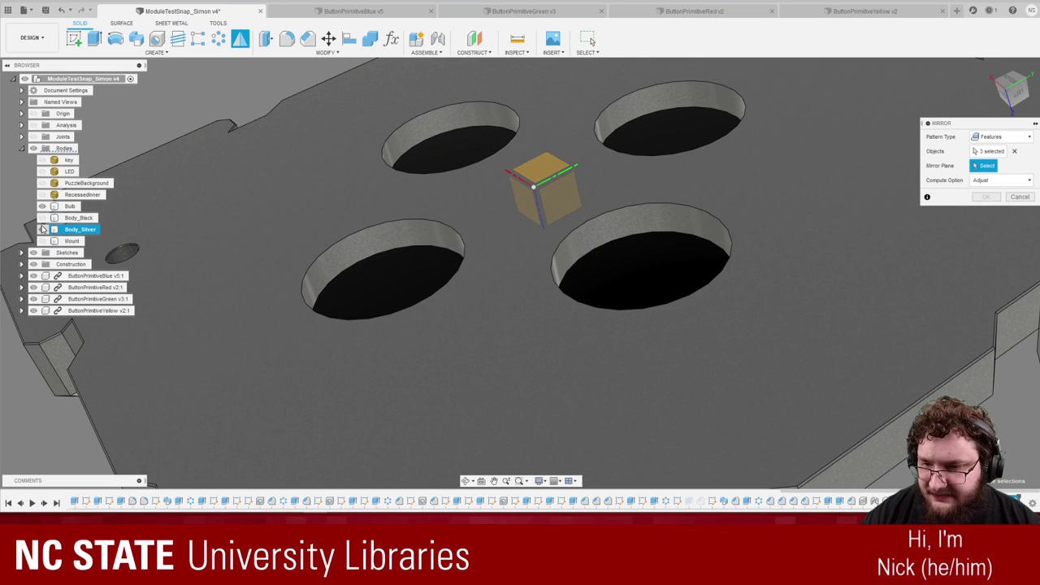
left_click(43, 229)
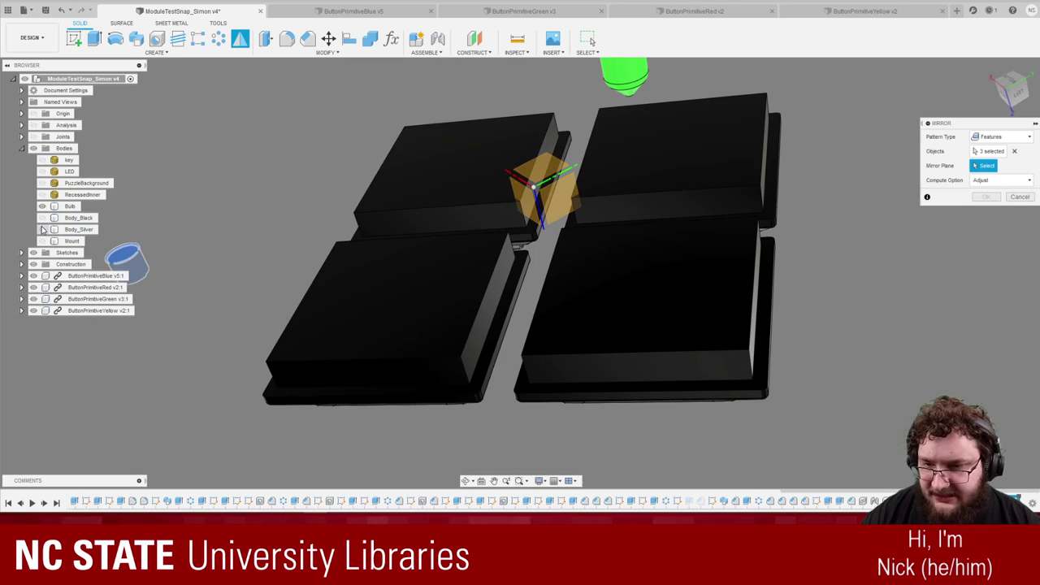
left_click(535, 221)
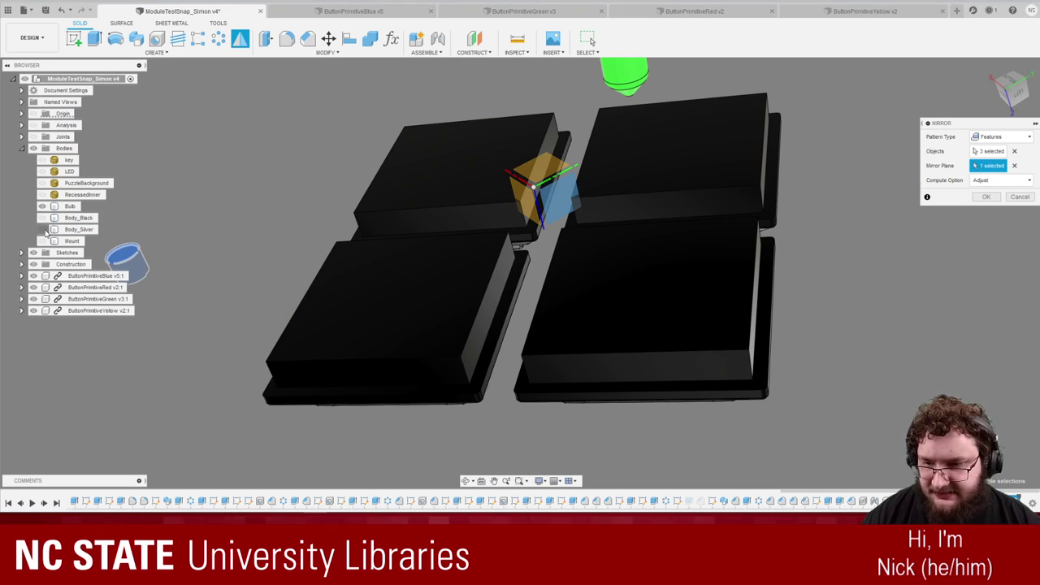
left_click(42, 230)
Try to mirror the three screw hole features with the Identical compute option.
middle_click_drag(512, 295, 573, 300, "shift")
scroll(573, 301, "down", 3)
left_click(1018, 181)
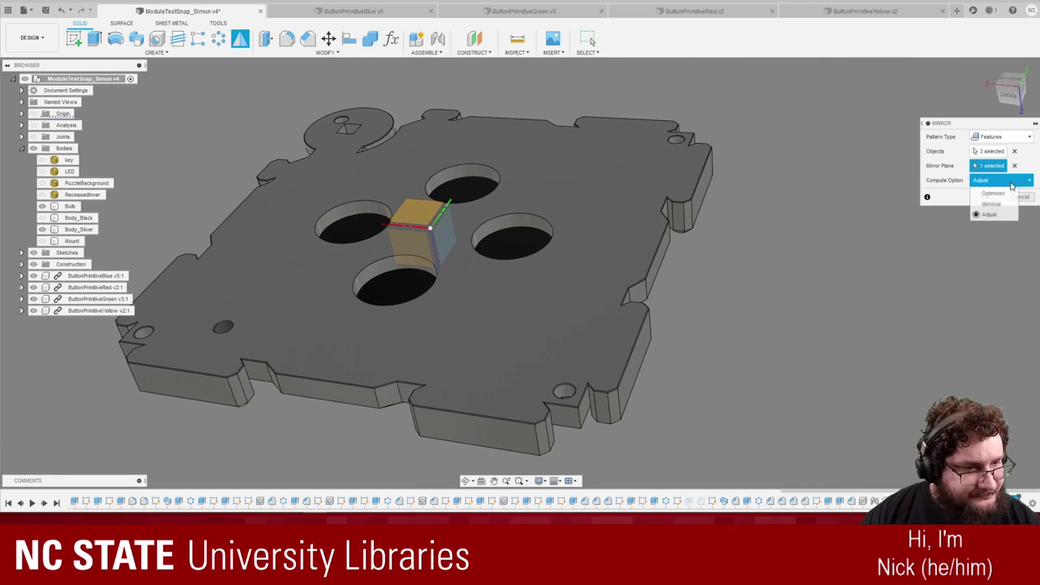
middle_click_drag(979, 213, 838, 259, "shift")
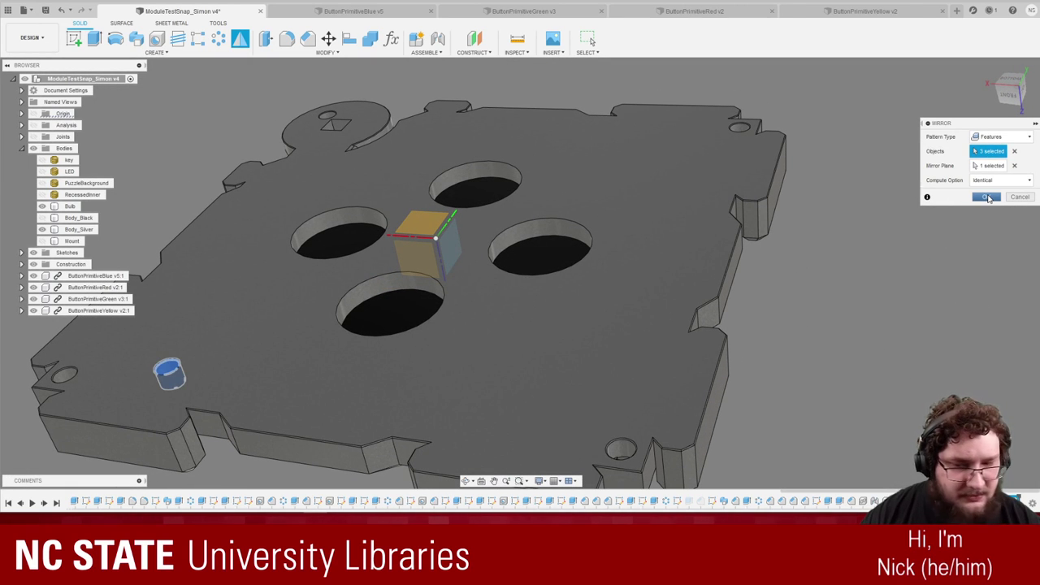
left_click(988, 198)
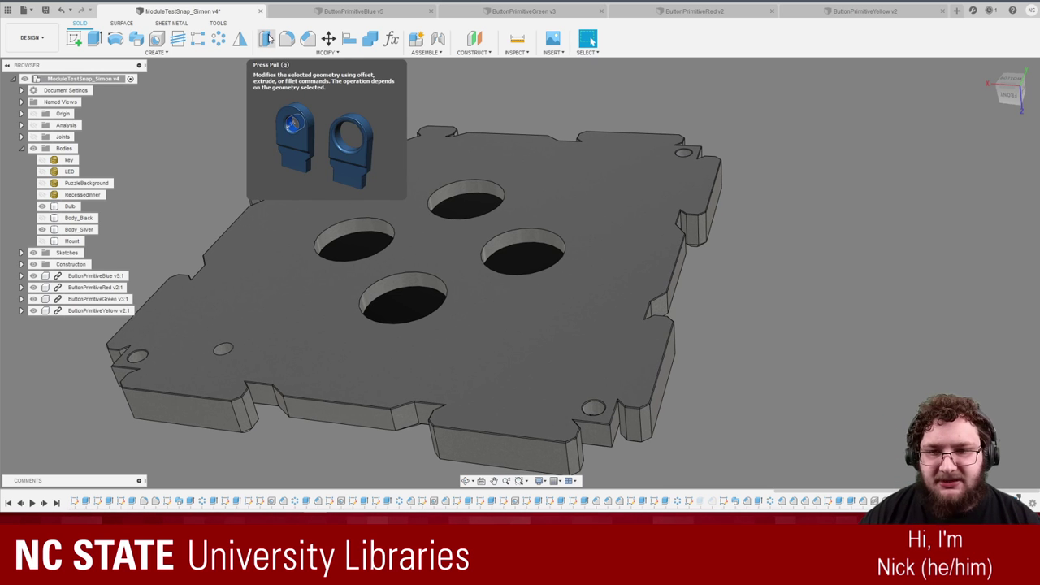
left_click(240, 39)
scroll(269, 256, "up", 3)
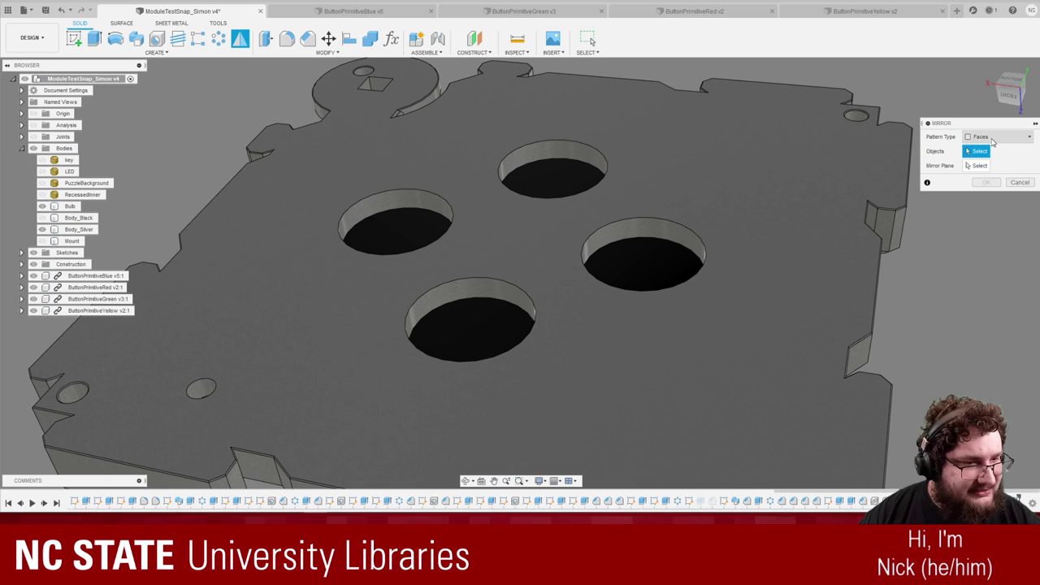
left_click(995, 136)
left_click(983, 162)
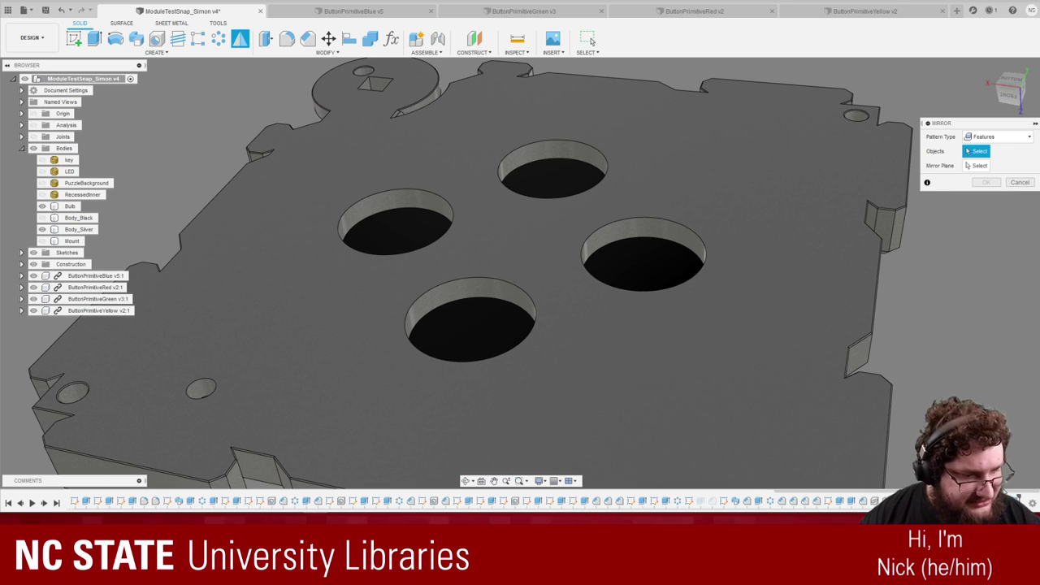
left_click(1014, 500)
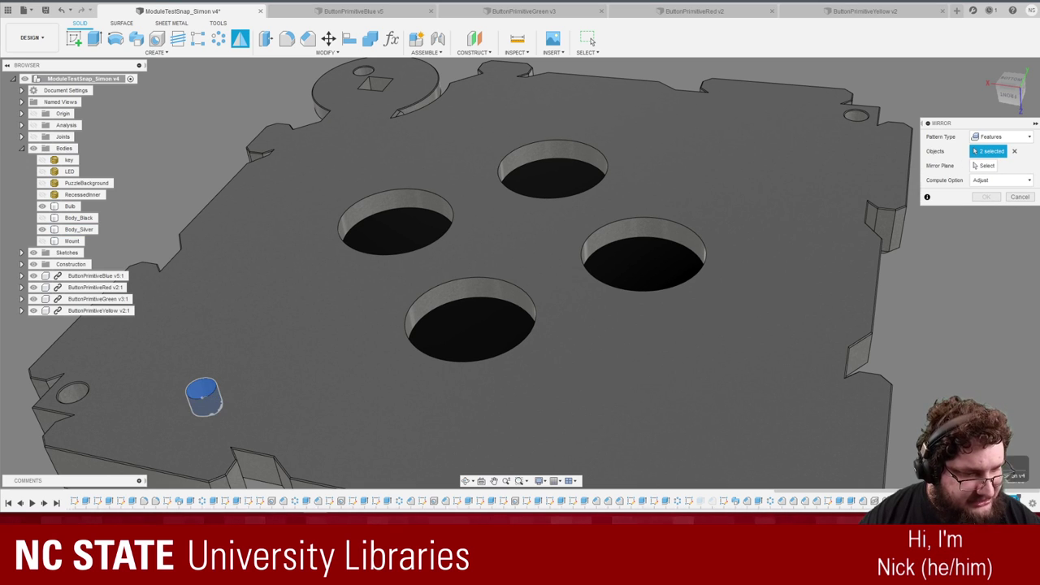
left_click(991, 169)
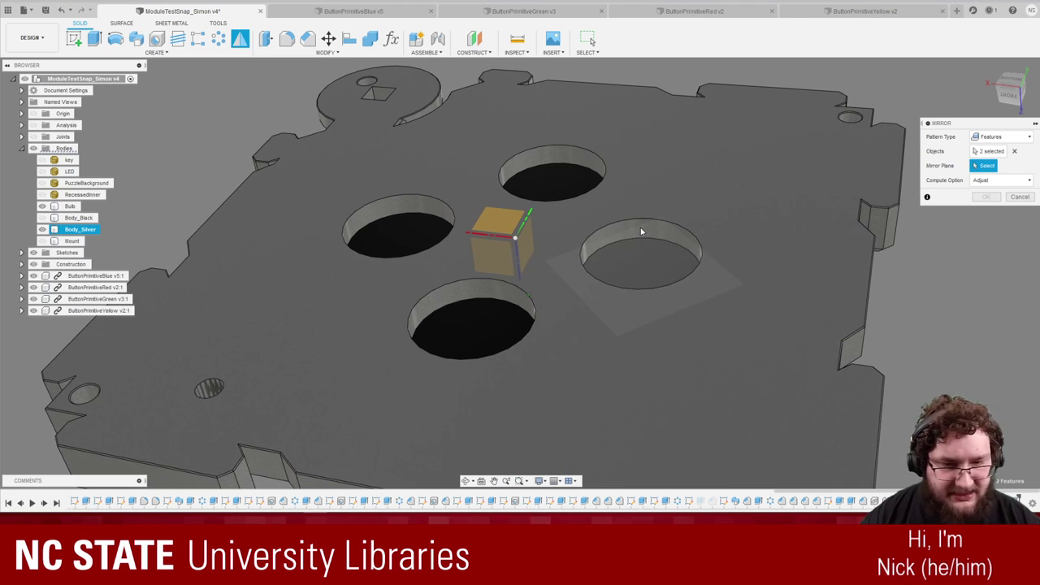
middle_click_drag(887, 177, 633, 178, "shift")
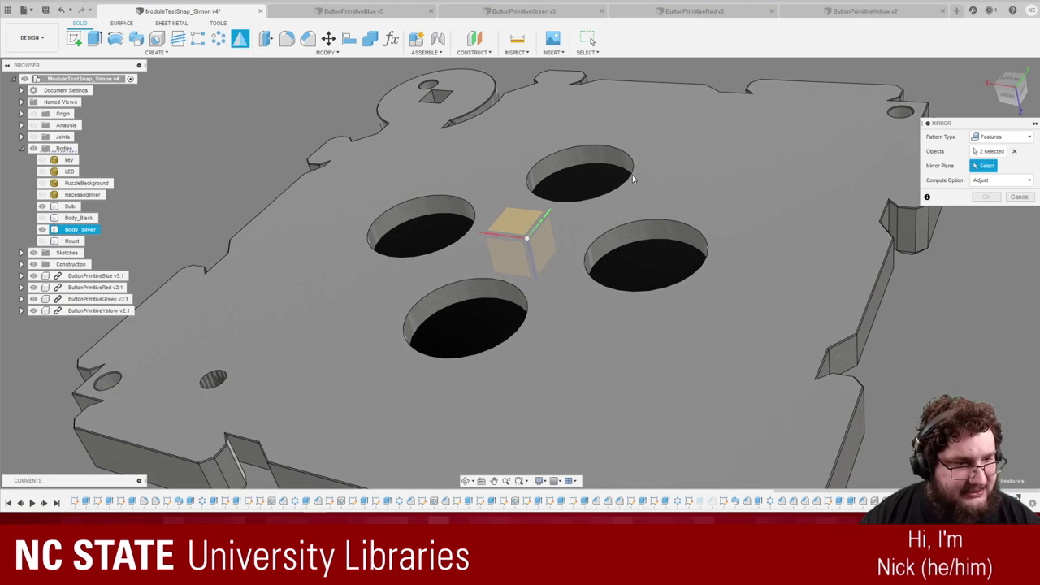
left_click(1015, 199)
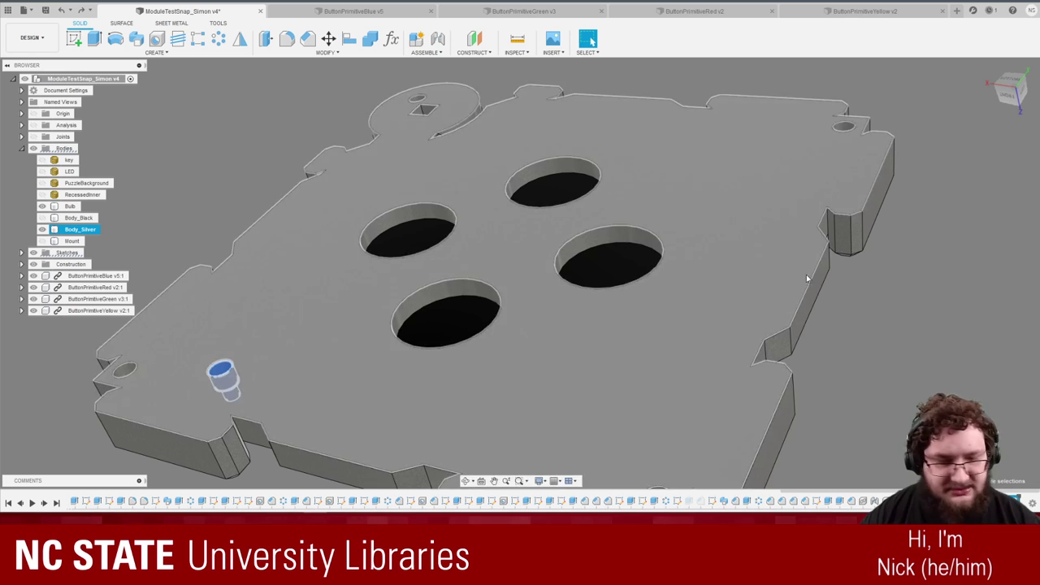
Set up a new Features mirror with all four features of the counterbored screw hole as objects.
left_click(842, 278)
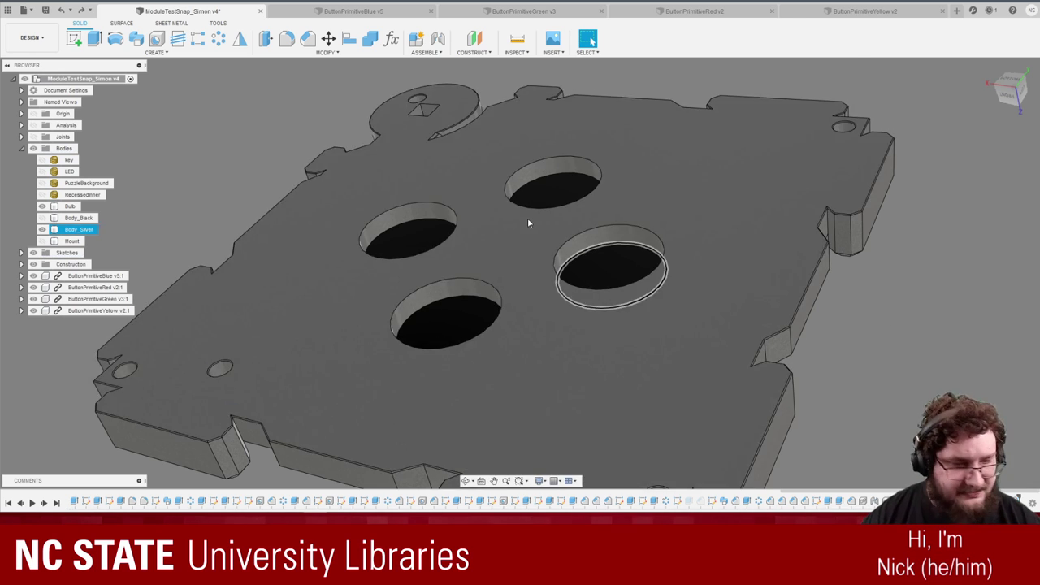
left_click(241, 40)
left_click(983, 137)
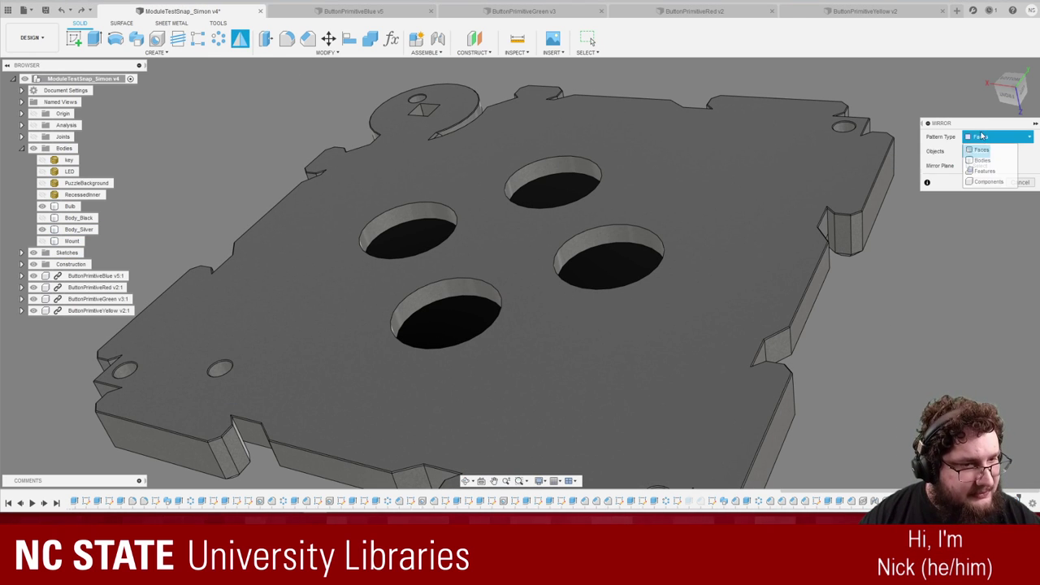
left_click(984, 172)
left_click(226, 384)
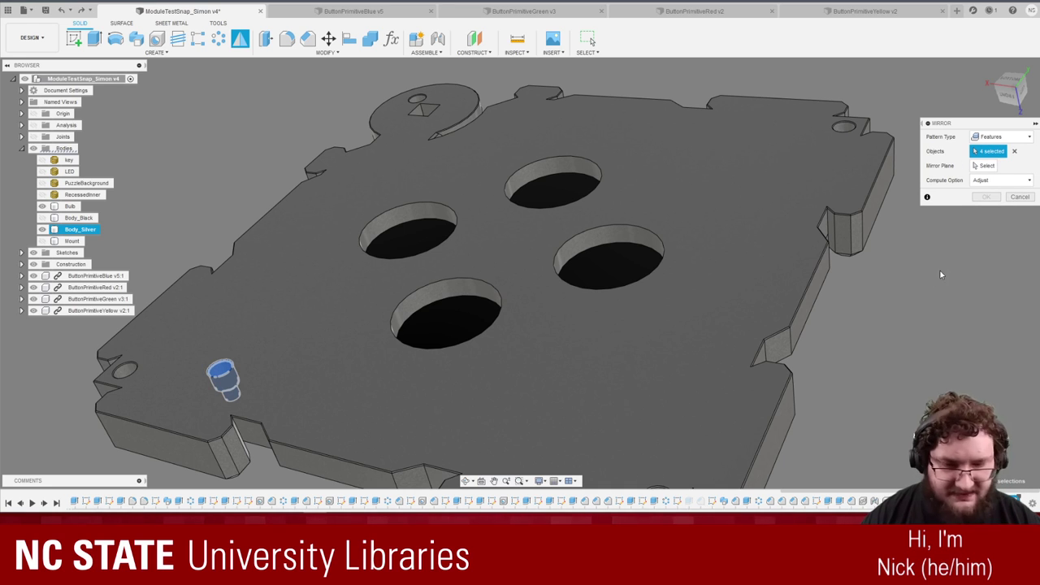
Assign the vertical origin plane as mirror plane for the four hole features, with Body_Silver hidden during the pick.
left_click(986, 166)
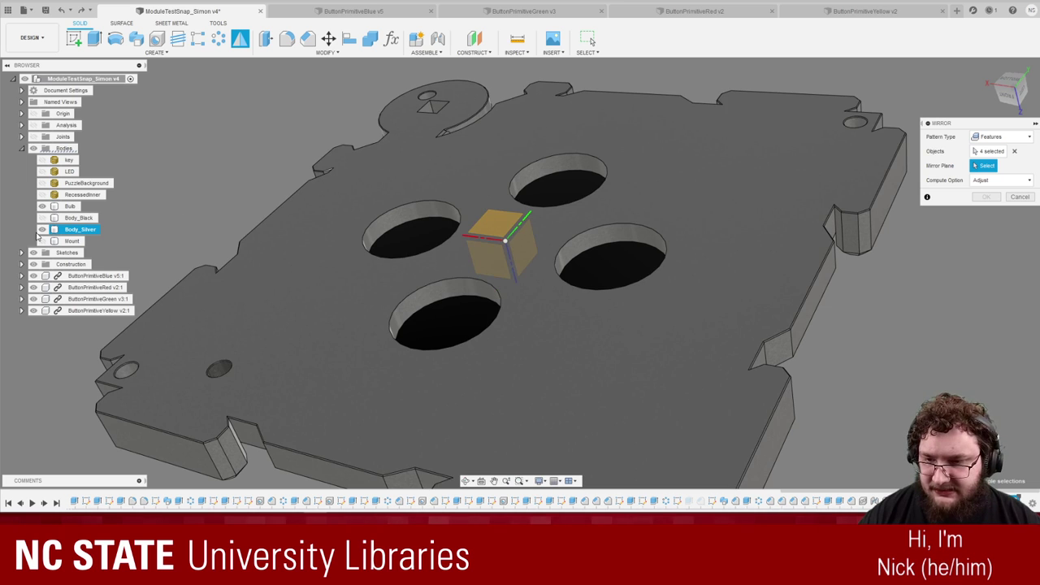
left_click(41, 229)
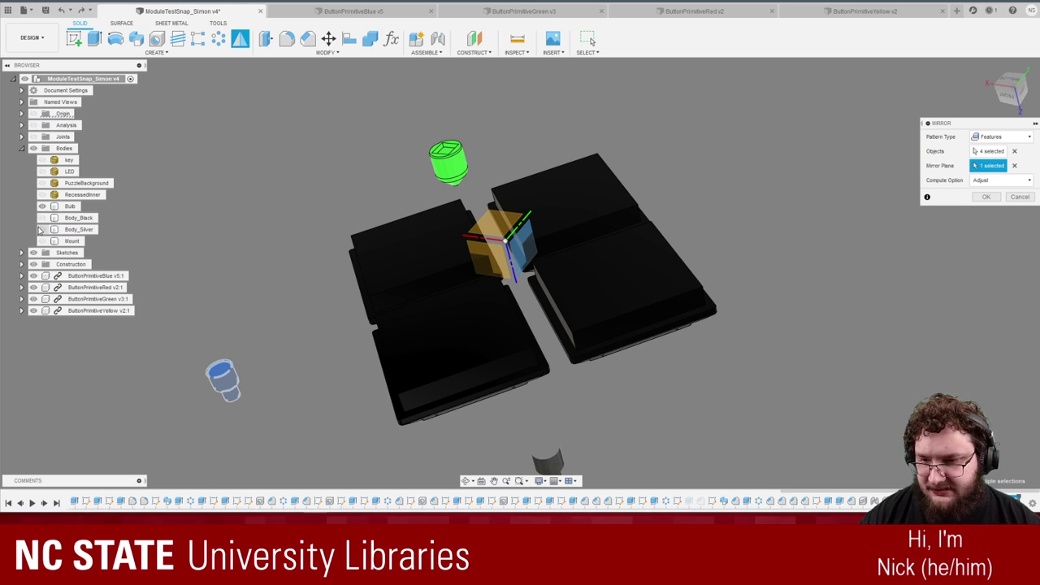
left_click(41, 229)
middle_click_drag(487, 302, 529, 270, "shift")
scroll(528, 270, "down", 1)
scroll(727, 270, "up", 1)
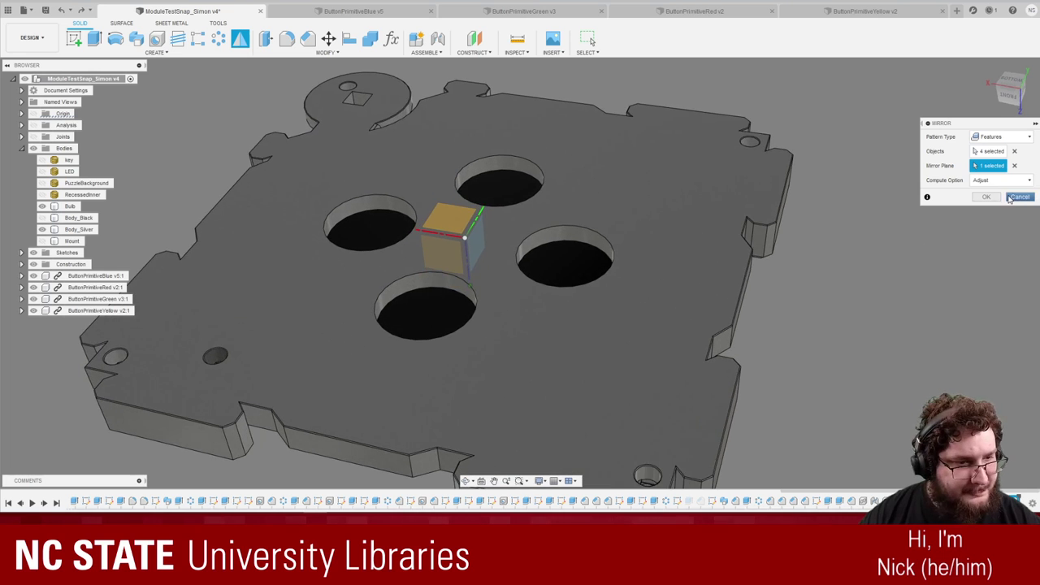
Try to mirror the four screw hole features with the Adjust compute option.
left_click(1001, 179)
left_click(996, 182)
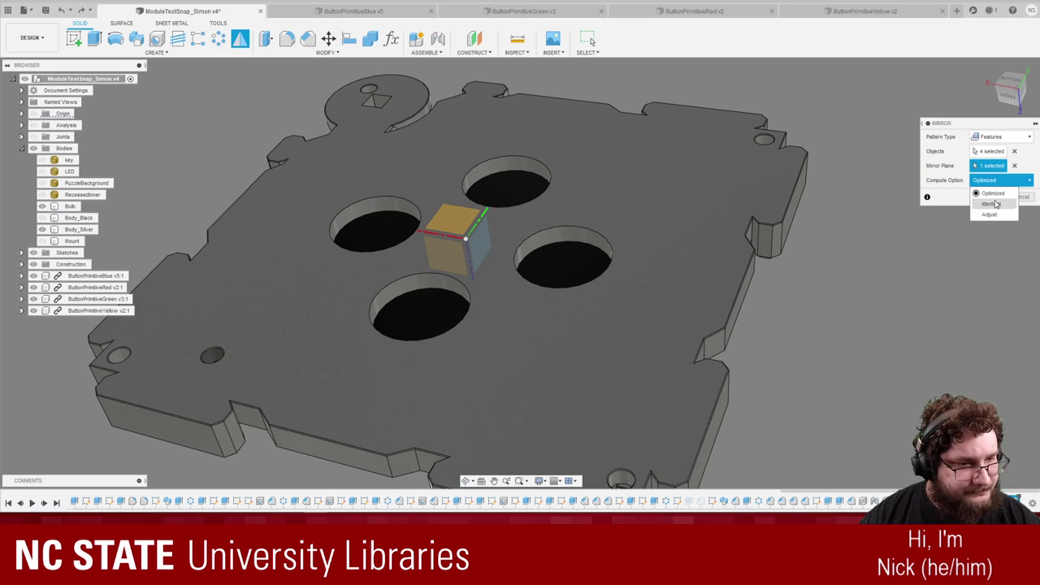
left_click(998, 215)
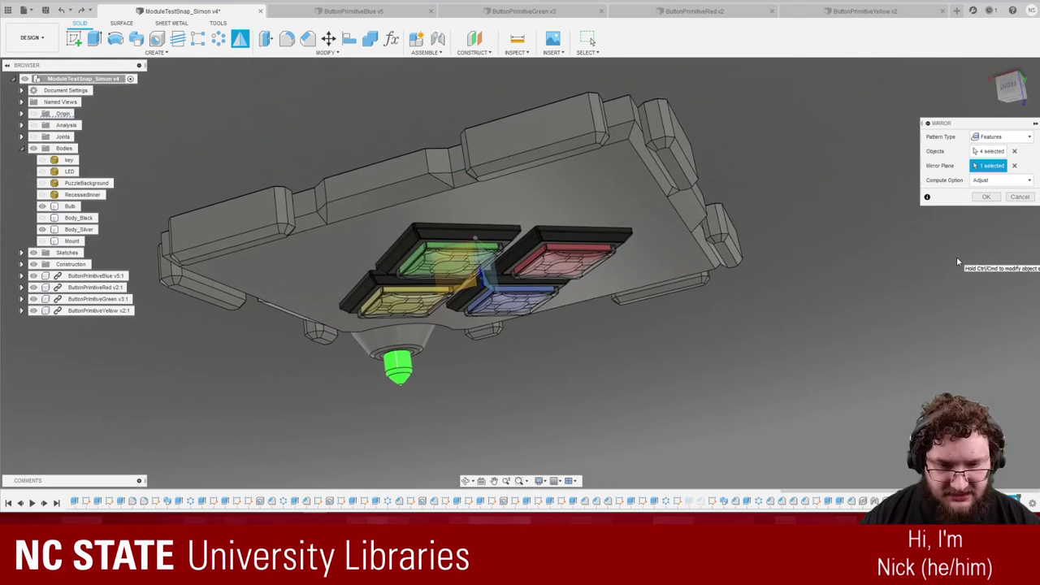
middle_click_drag(465, 399, 730, 401, "shift")
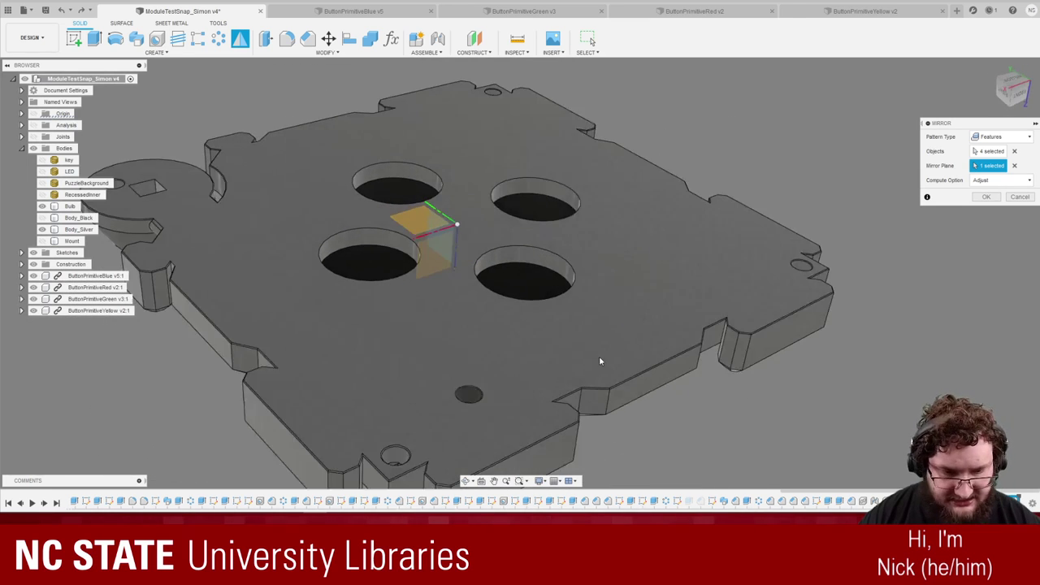
scroll(762, 391, "up", 3)
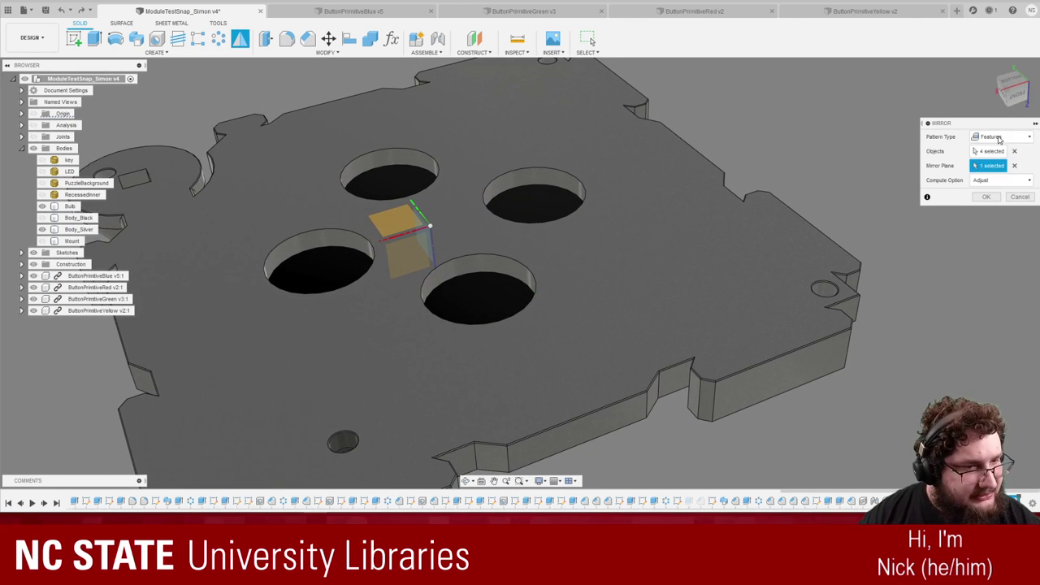
scroll(1010, 372, "up", 2)
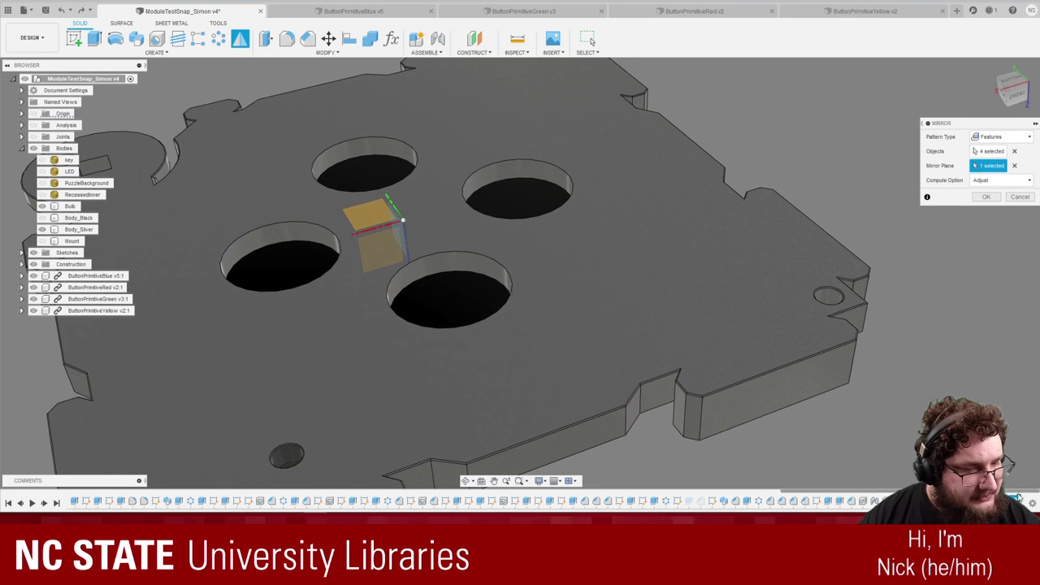
scroll(378, 250, "down", 3)
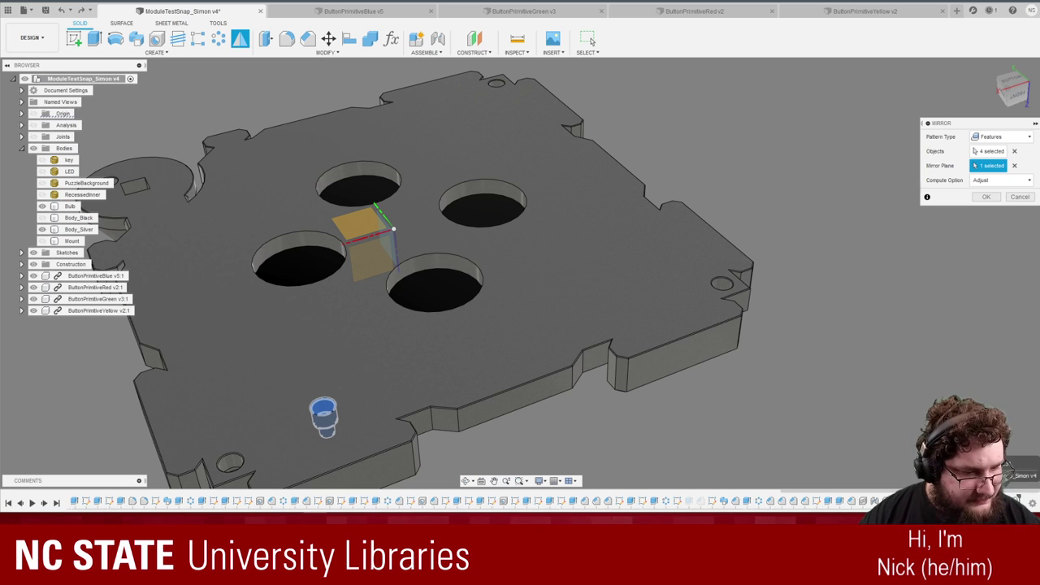
left_click(988, 197)
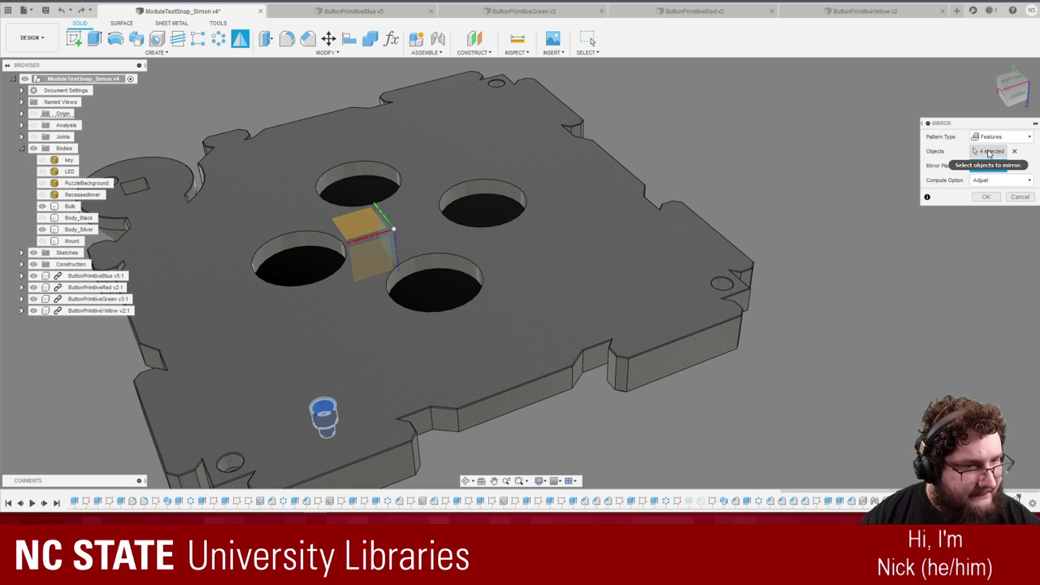
Replace the mirror's object selection with only the narrow lower part of the screw hole, and cancel the mirror.
left_click(991, 152)
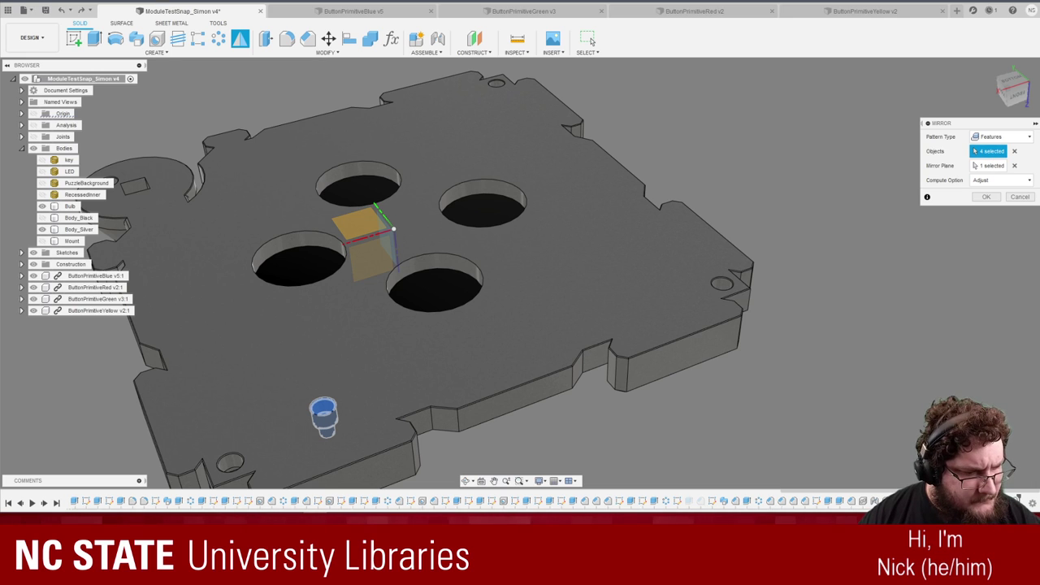
left_click(1015, 152)
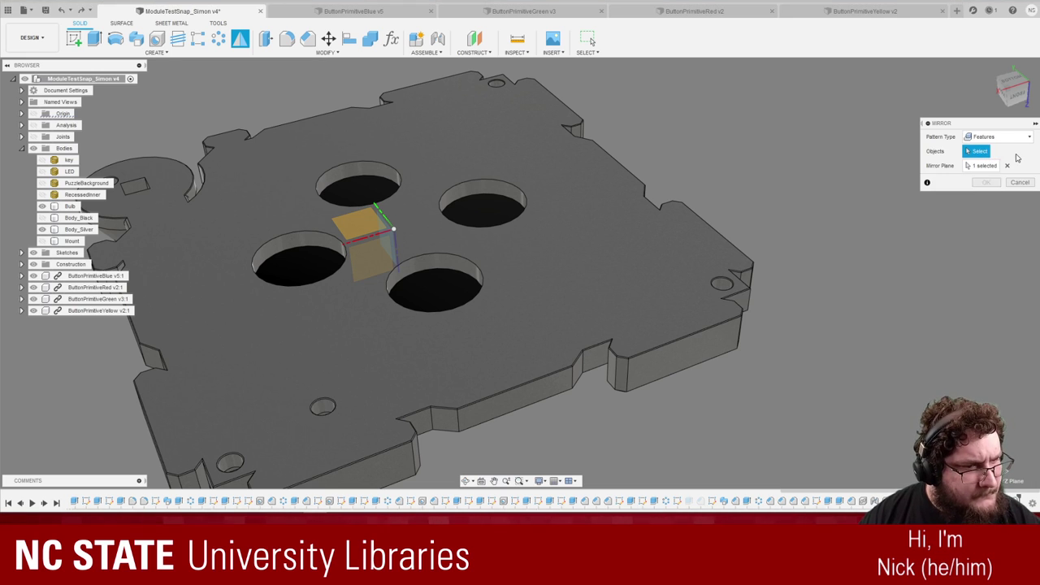
left_click(323, 419)
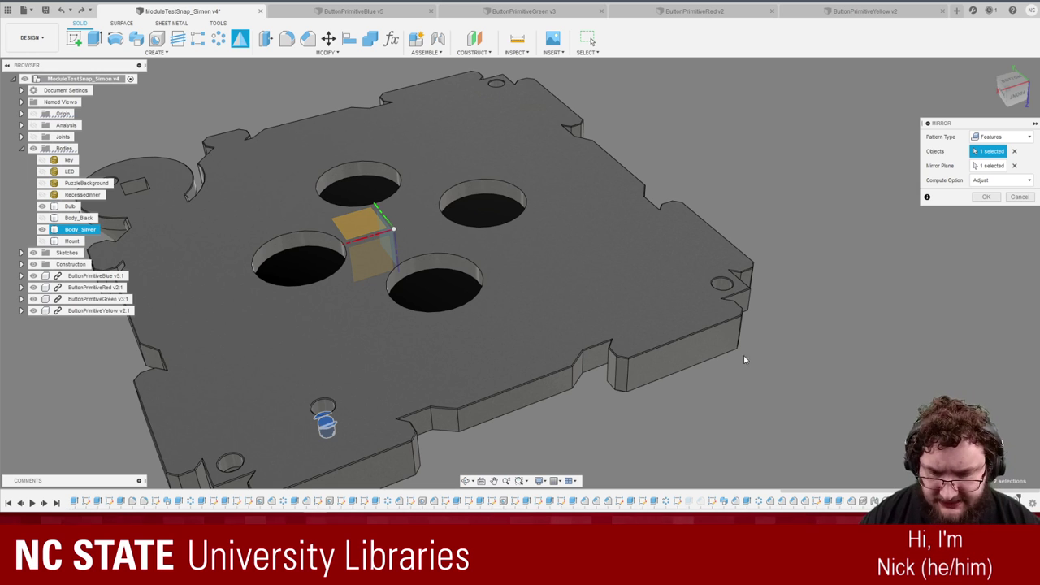
middle_click_drag(743, 359, 508, 297, "shift")
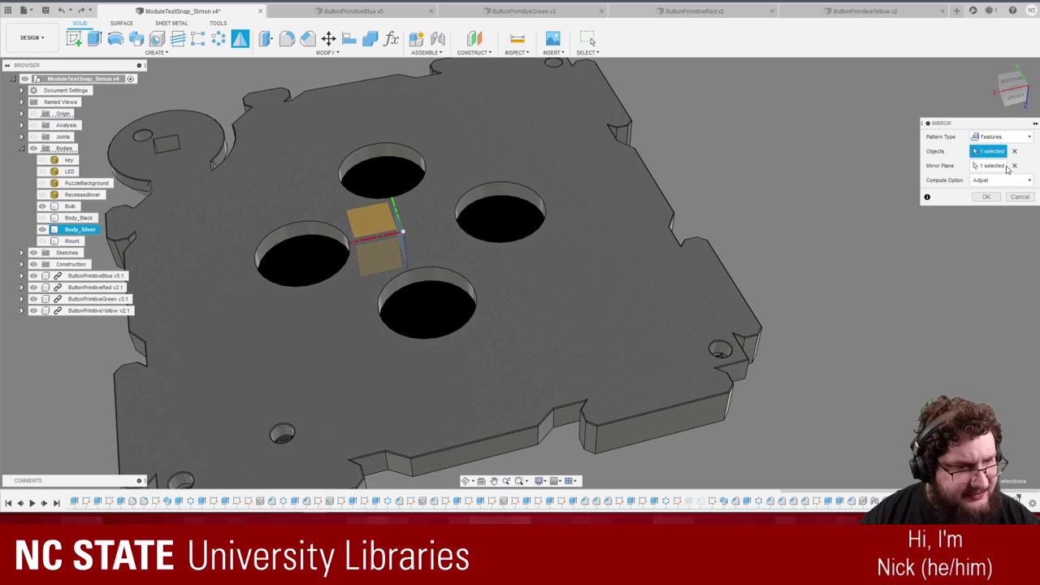
left_click(1006, 166)
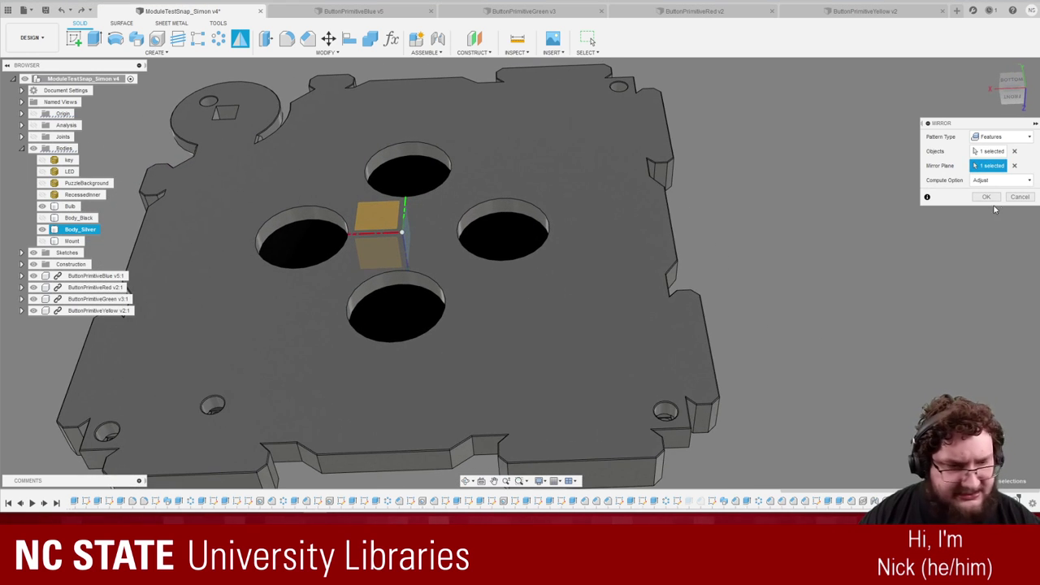
left_click(1019, 197)
scroll(766, 250, "down", 3)
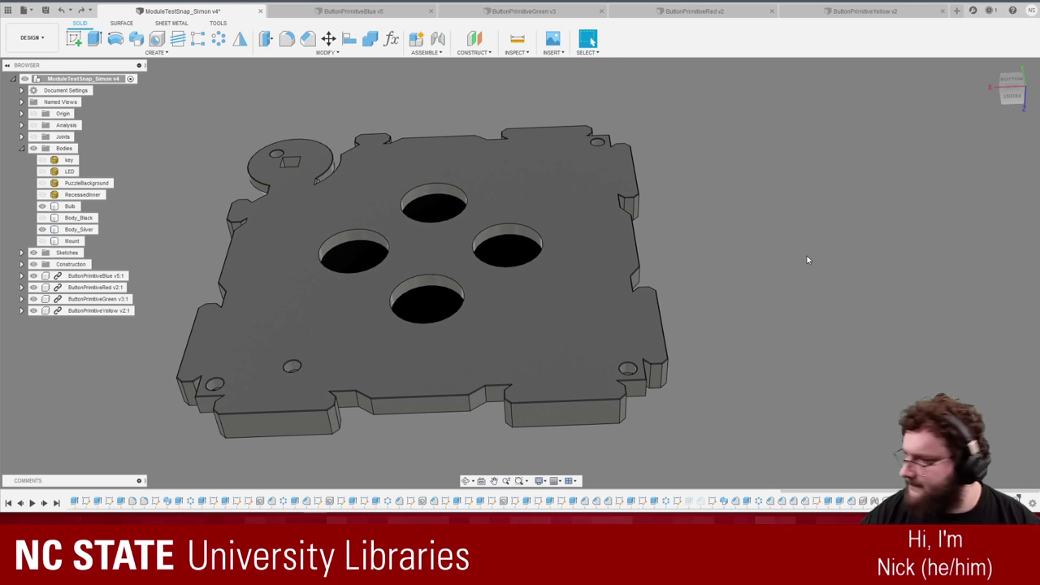
Set up a Faces mirror of the counterbored screw hole's three faces about the YZ origin plane.
middle_click_drag(639, 243, 638, 243, "shift")
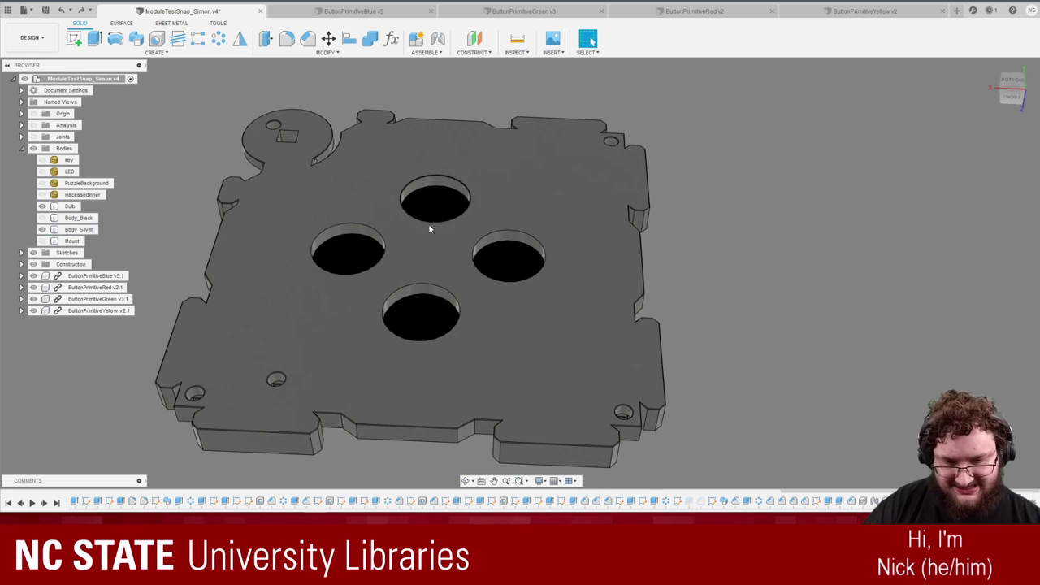
middle_click_drag(430, 227, 539, 317, "shift")
middle_click_drag(717, 293, 297, 309, "shift")
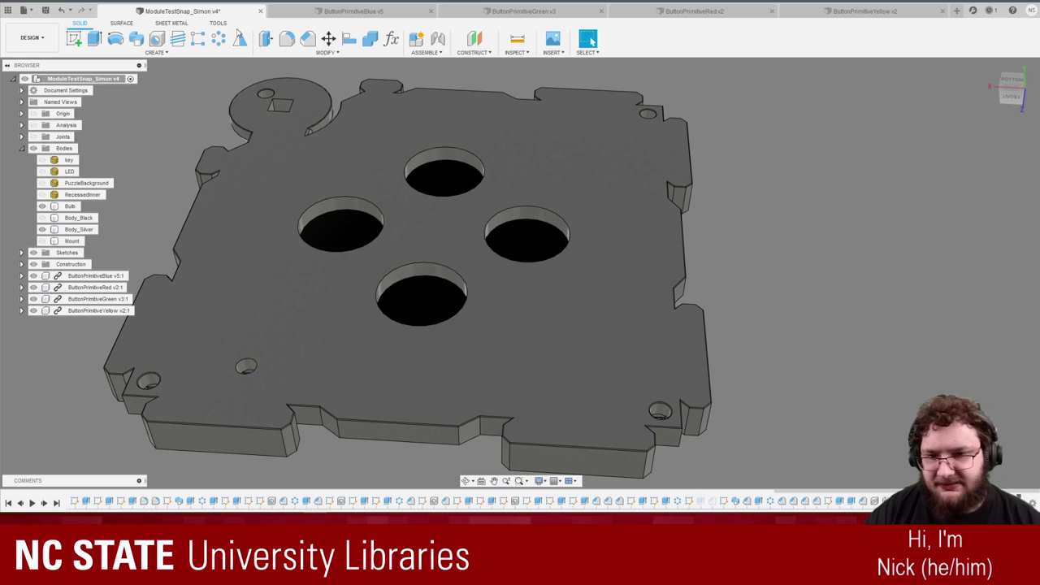
left_click(240, 38)
left_click(248, 378)
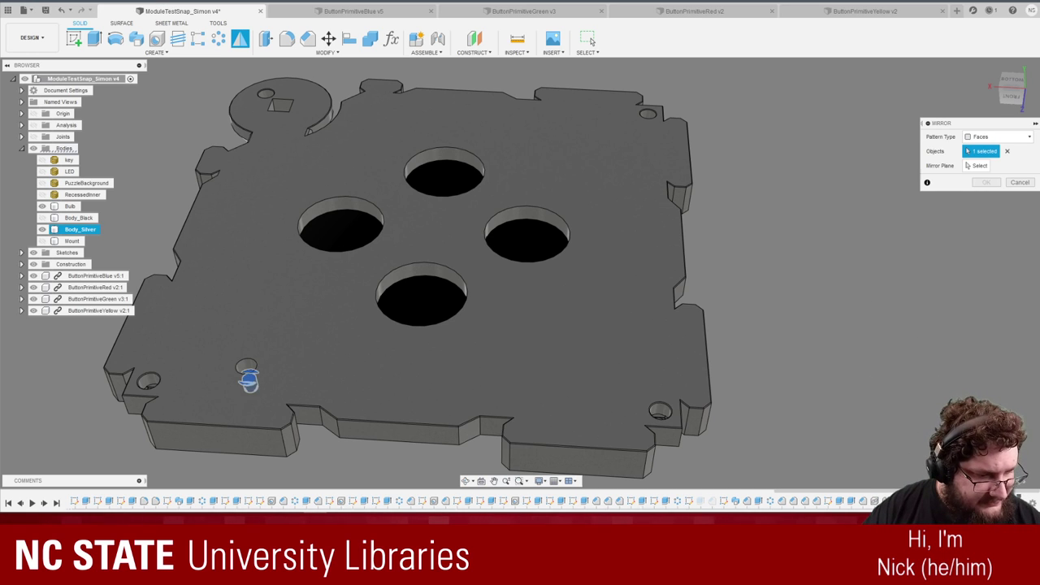
left_click(979, 166)
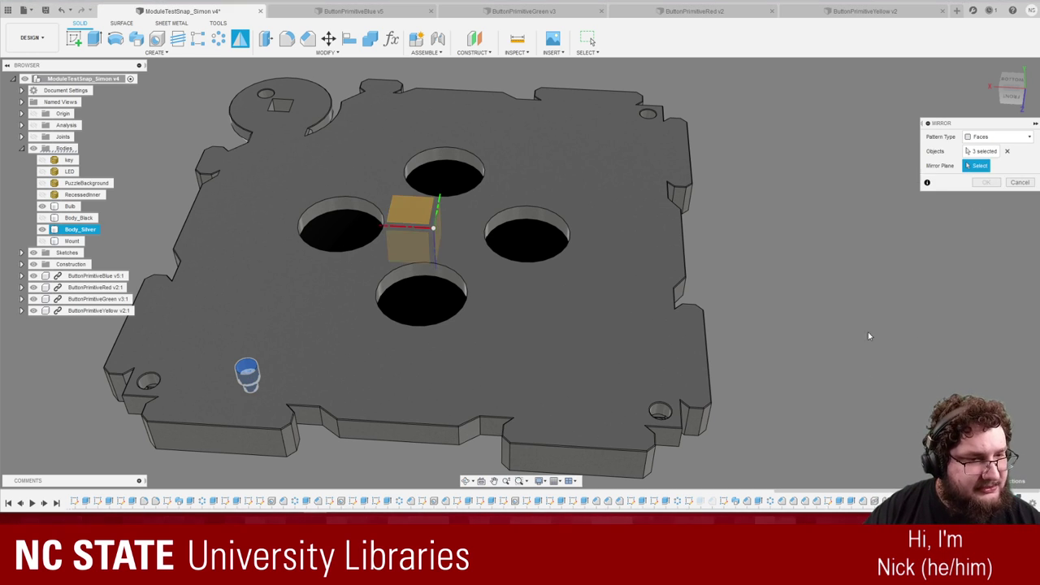
middle_click_drag(447, 242, 446, 226, "shift")
scroll(446, 225, "up", 2)
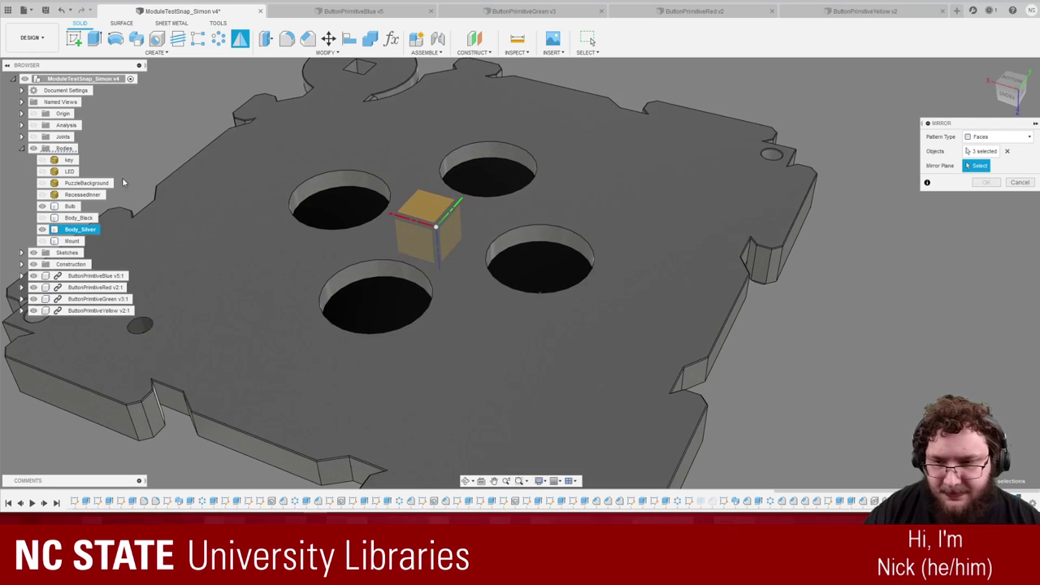
scroll(443, 228, "down", 3)
middle_click_drag(70, 188, 49, 160, "shift")
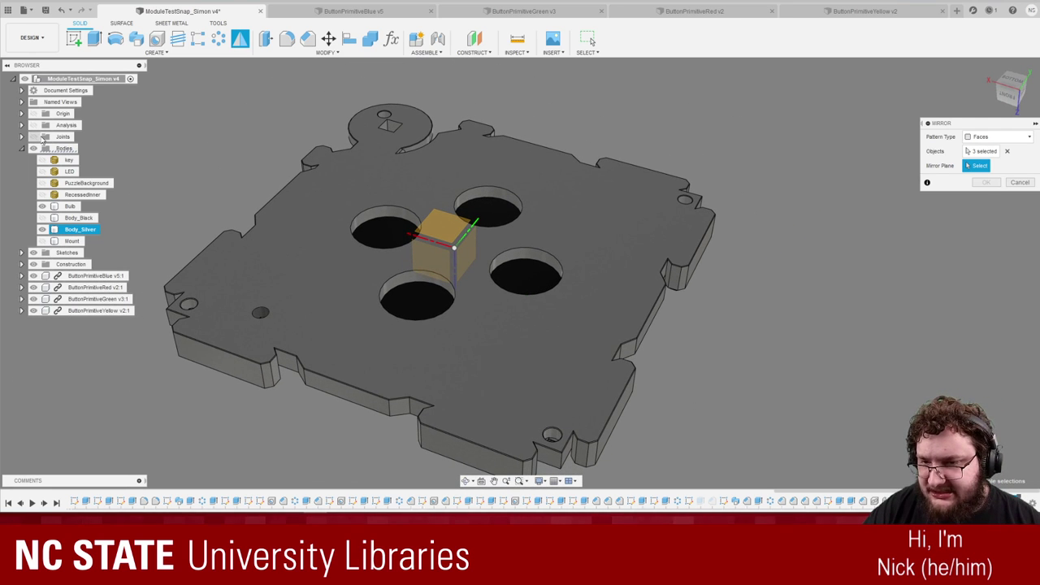
left_click(21, 114)
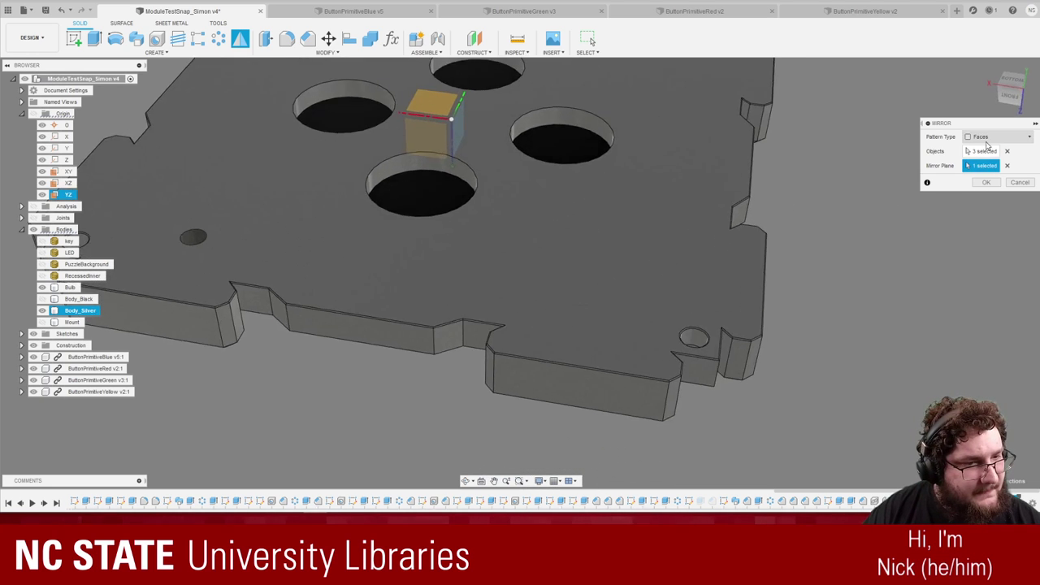
Switch the mirror to Features, with the screw hole's three features as objects and the YZ origin plane as mirror plane.
left_click(990, 139)
left_click(985, 171)
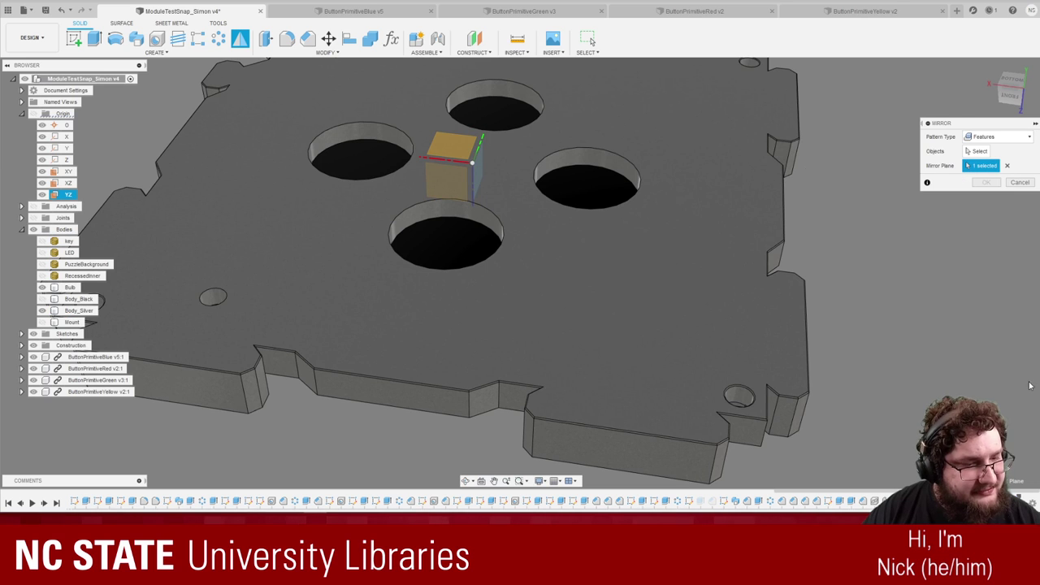
scroll(815, 399, "down", 5)
scroll(433, 292, "up", 3)
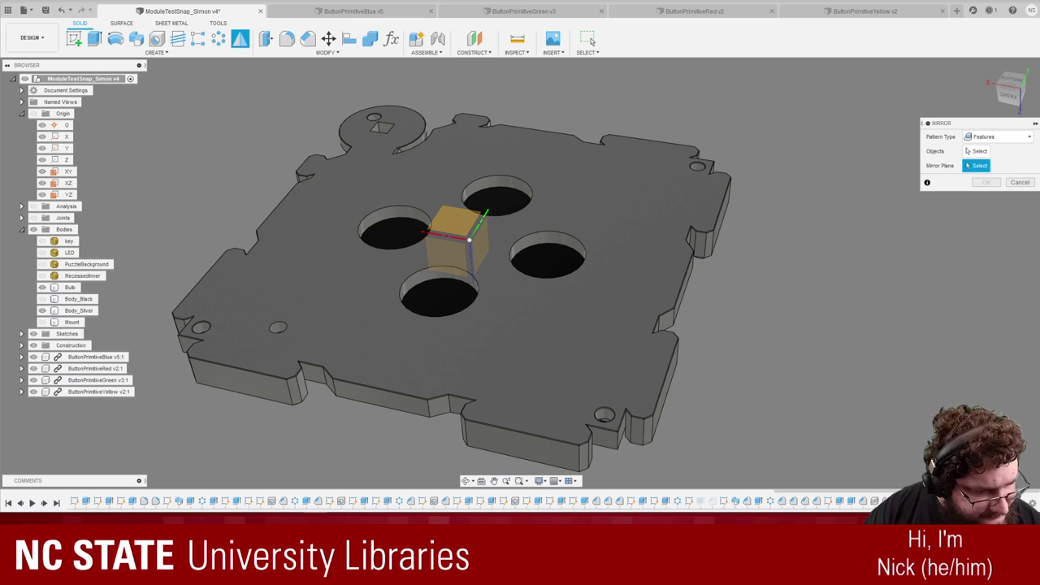
left_click(973, 152)
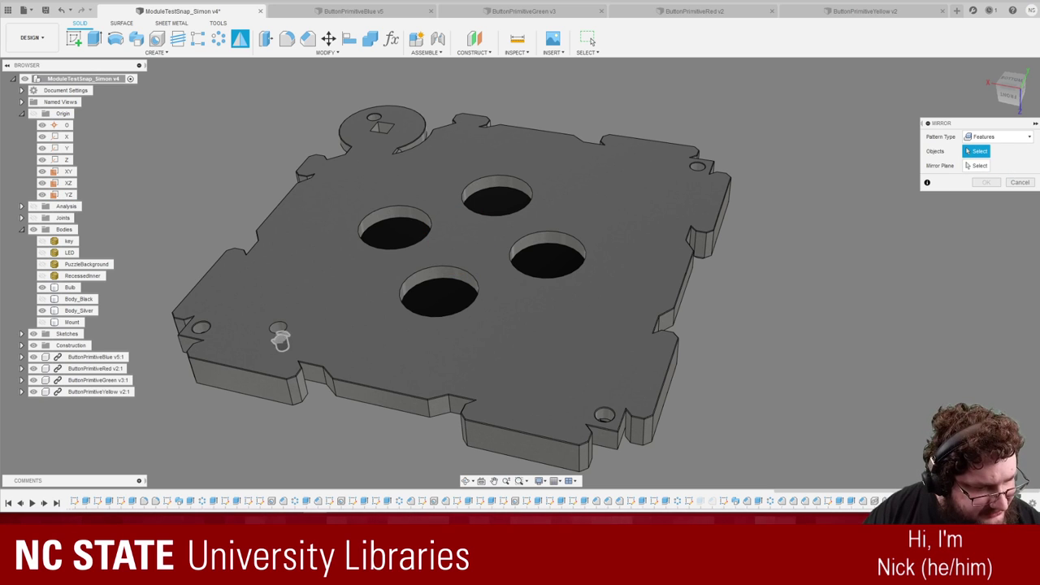
left_click(279, 336)
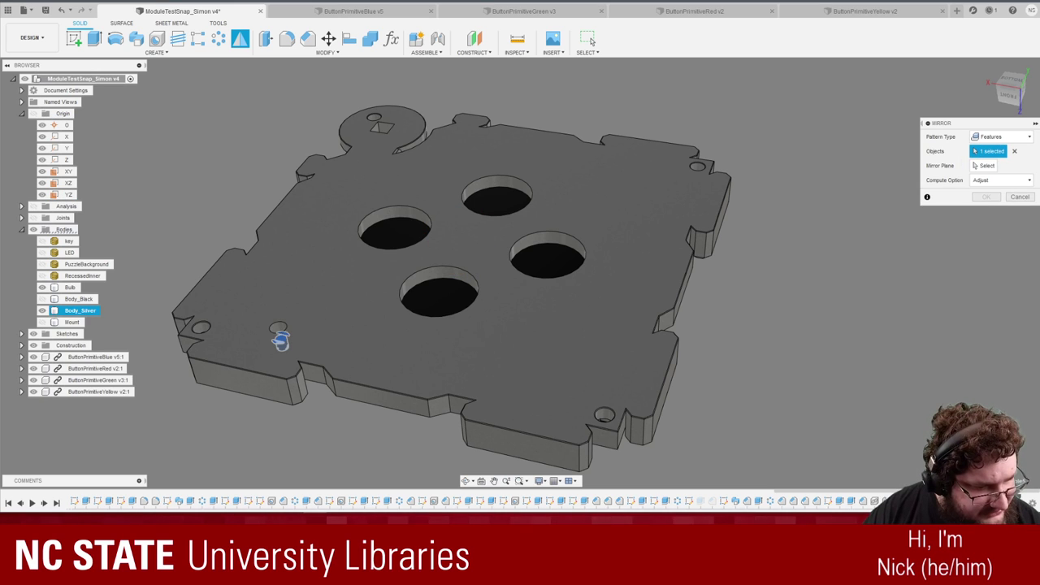
left_click(994, 170)
middle_click_drag(464, 237, 342, 232, "shift")
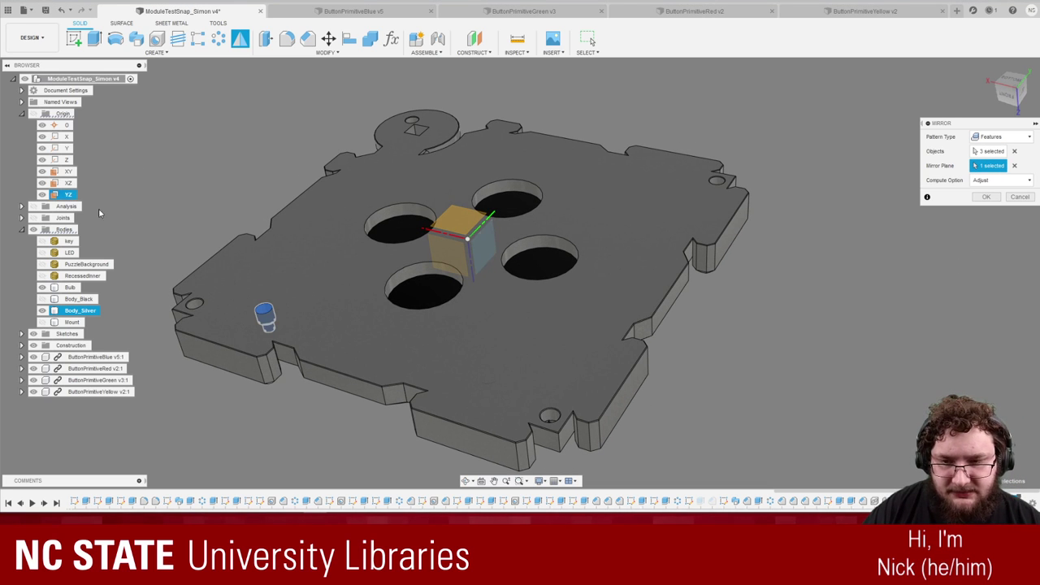
middle_click_drag(390, 220, 569, 365, "shift")
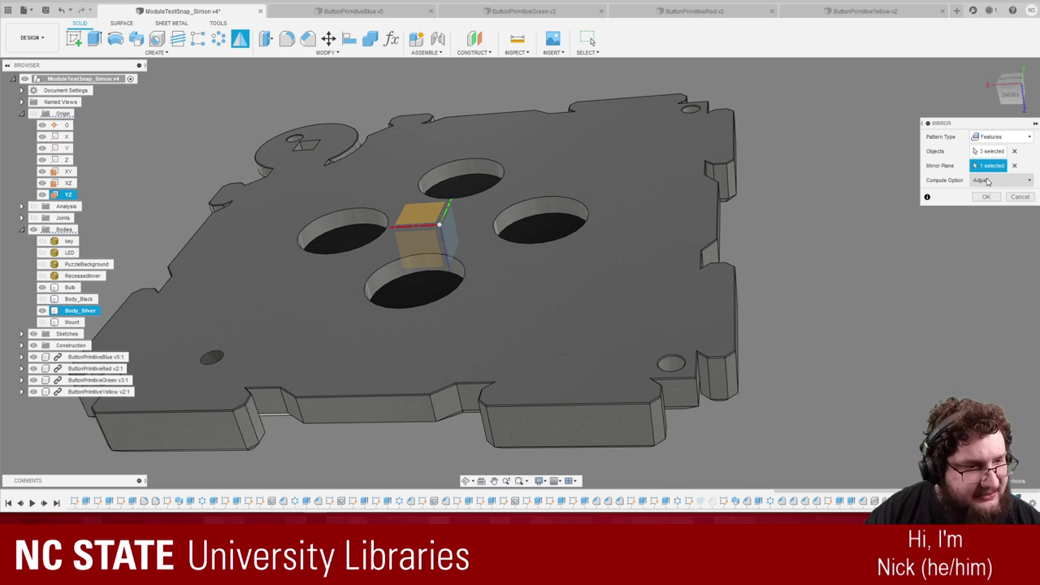
Mirror the screw hole features with the Identical compute option.
left_click(988, 181)
left_click(991, 192)
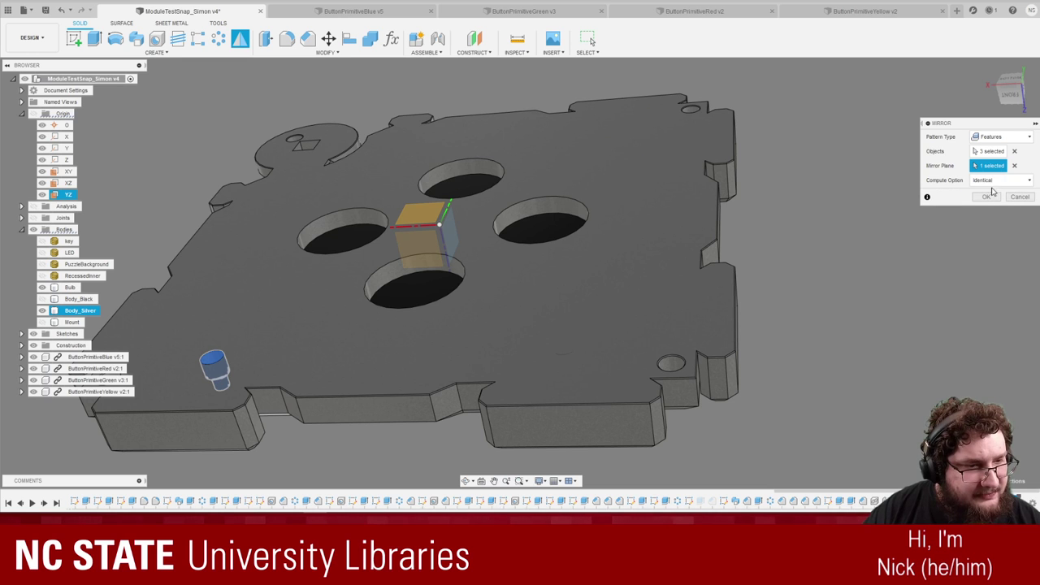
left_click(994, 181)
left_click(994, 193)
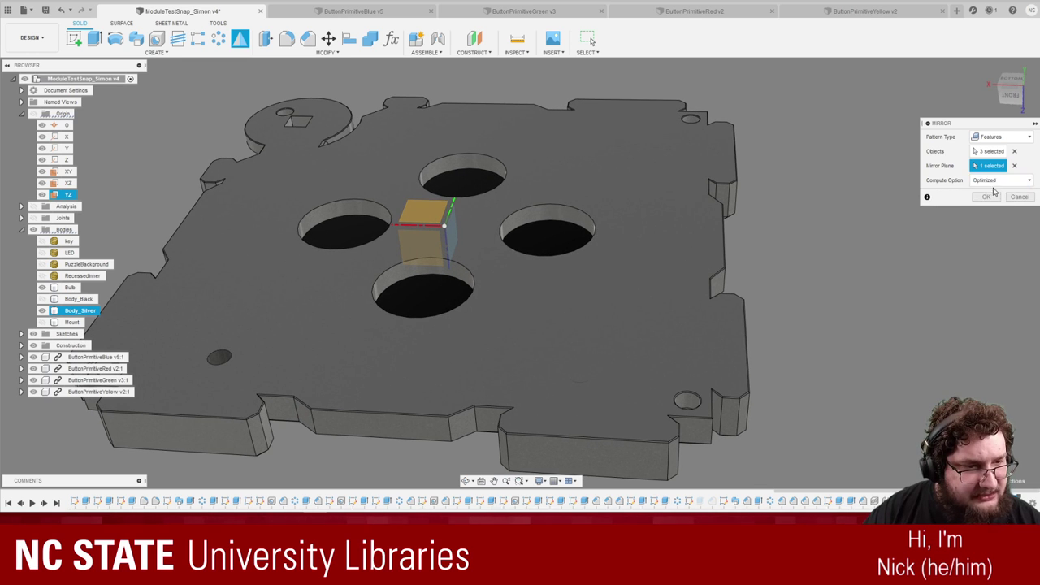
left_click(992, 182)
left_click(991, 204)
left_click(987, 197)
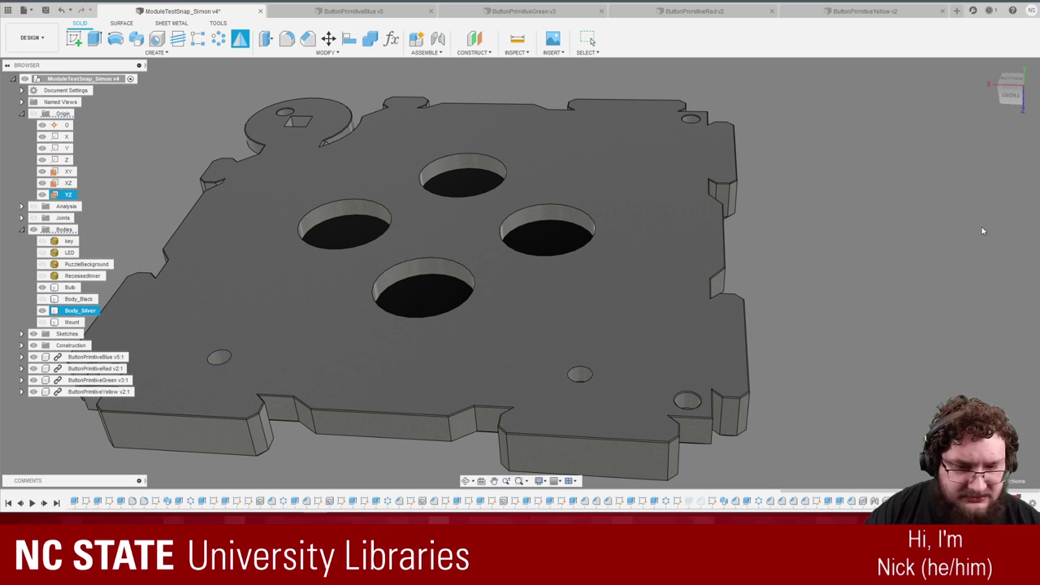
Edit the screw hole mirror and change its compute option to Adjust.
middle_click_drag(982, 226, 826, 276, "shift")
scroll(826, 229, "down", 2)
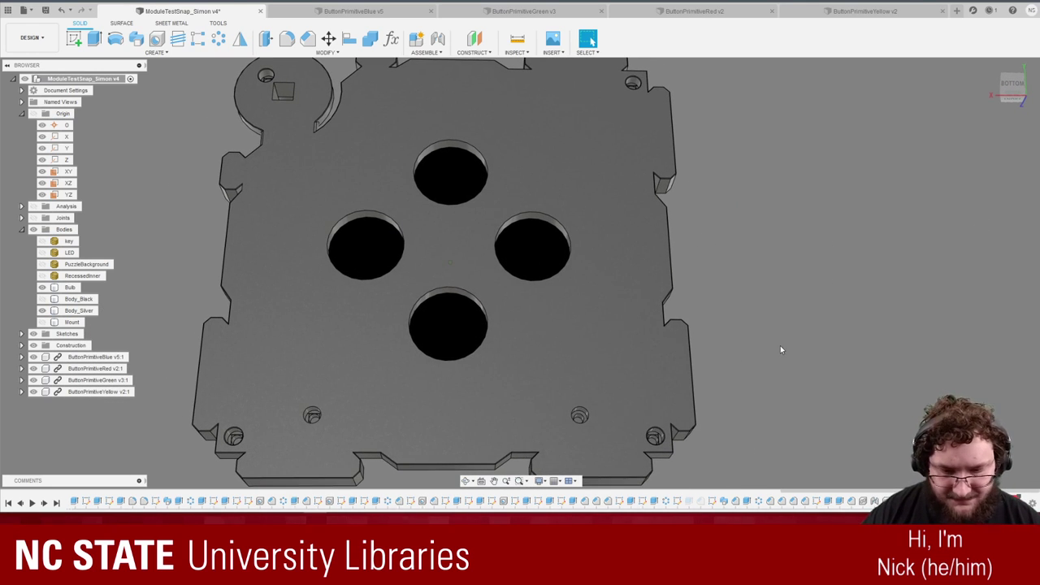
scroll(877, 410, "up", 2)
middle_click_drag(348, 249, 344, 249)
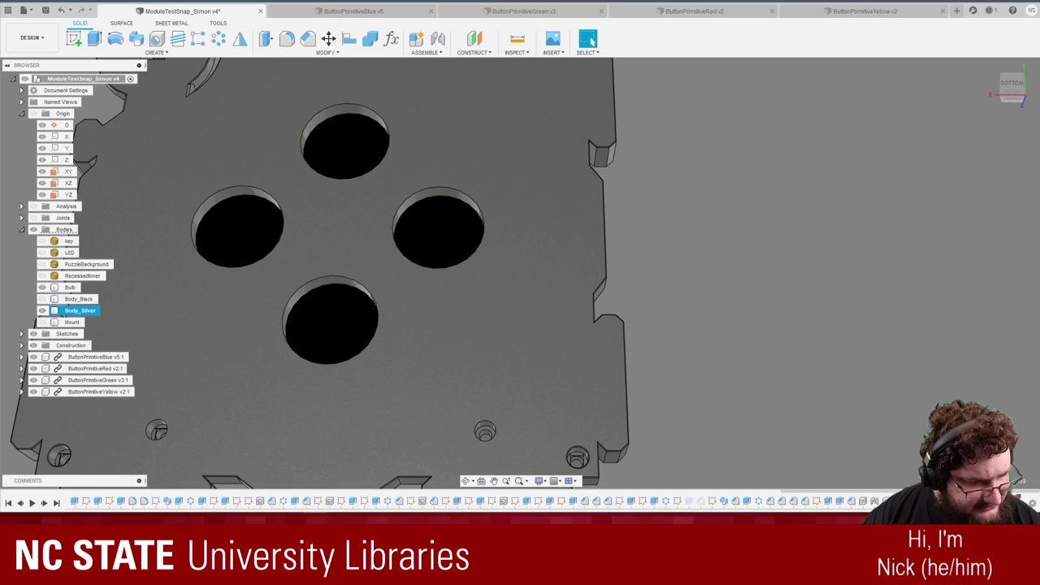
double_click(963, 502)
middle_click_drag(966, 312, 979, 236, "shift")
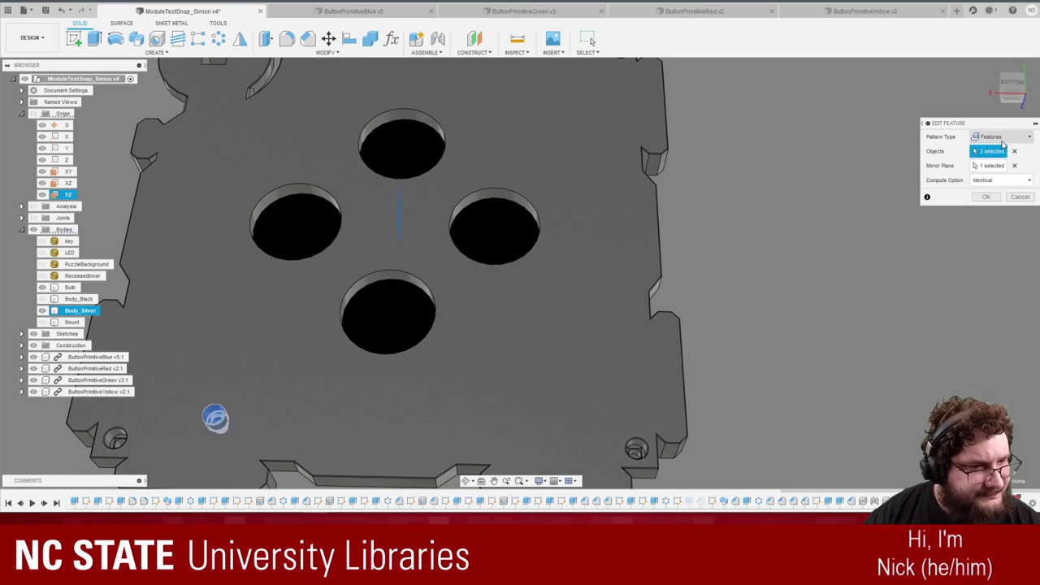
left_click(1004, 184)
left_click(999, 215)
left_click(994, 199)
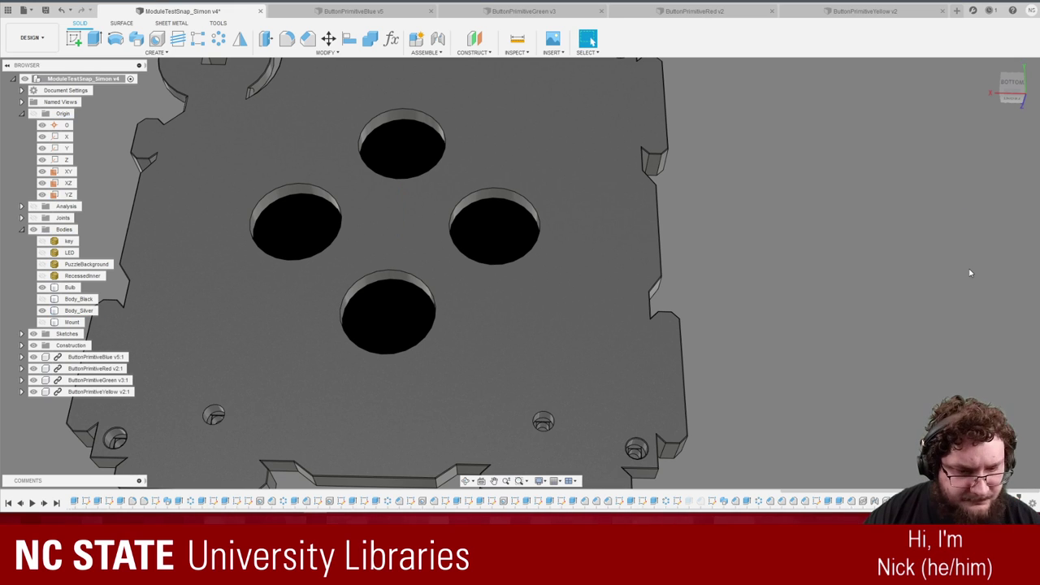
Set up a Features circular pattern of both counterbored screw holes around the origin's Z axis.
middle_click_drag(942, 287, 795, 283, "shift")
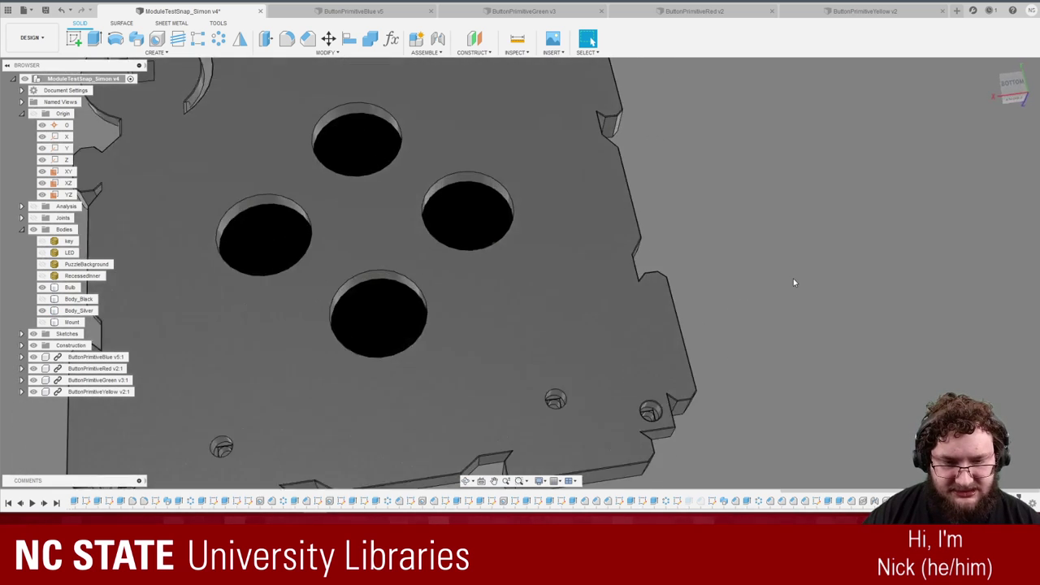
scroll(795, 281, "down", 4)
scroll(336, 267, "up", 2)
scroll(311, 153, "down", 2)
scroll(308, 146, "up", 5)
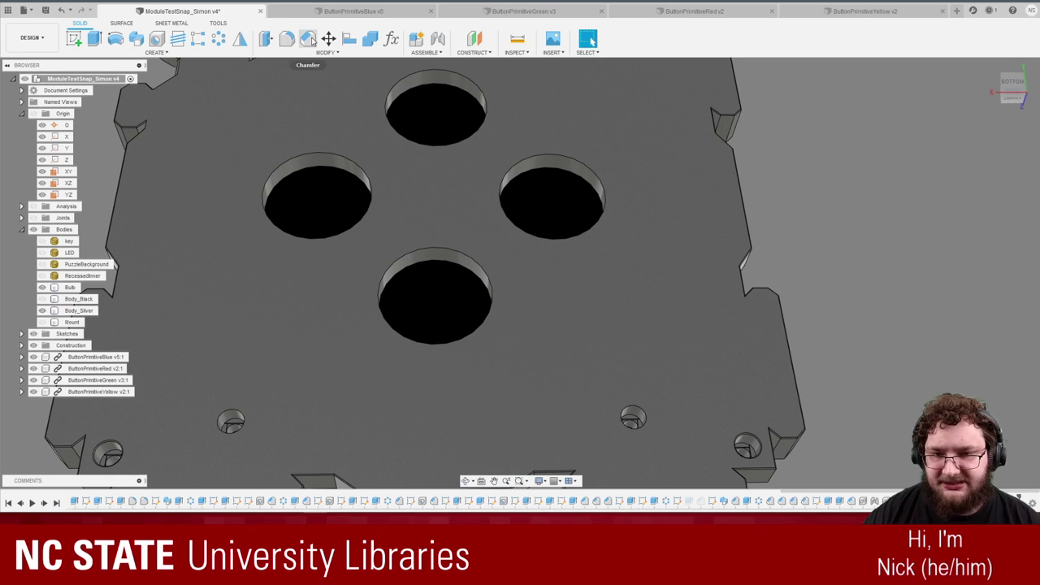
left_click(218, 43)
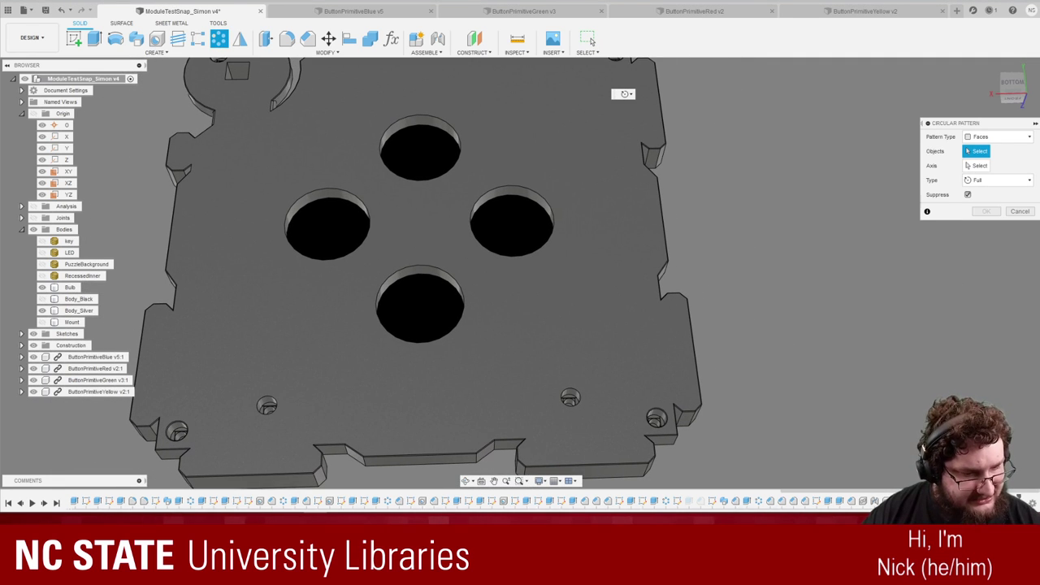
left_click(998, 136)
left_click(987, 155)
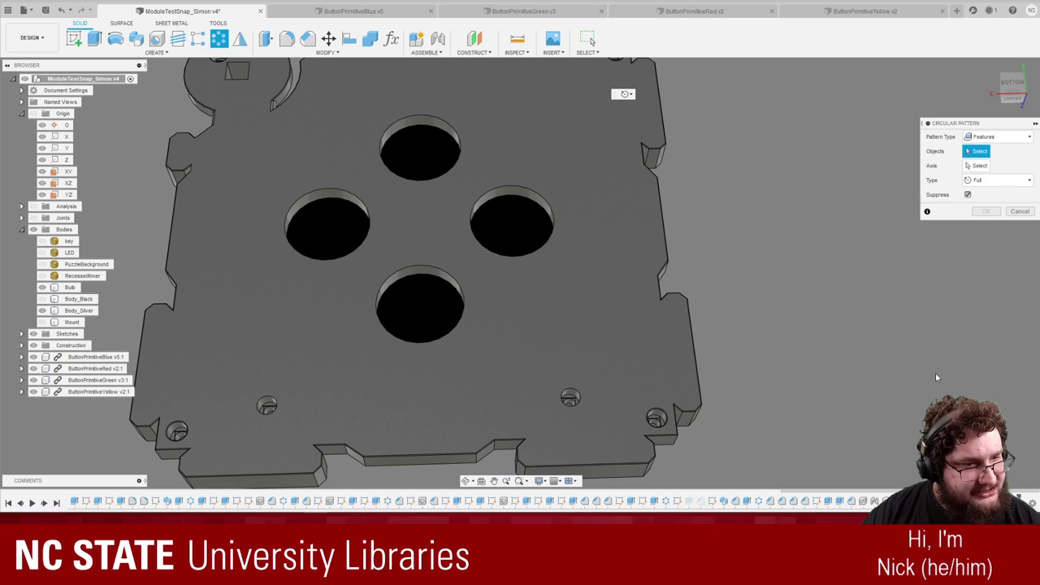
left_click(268, 410)
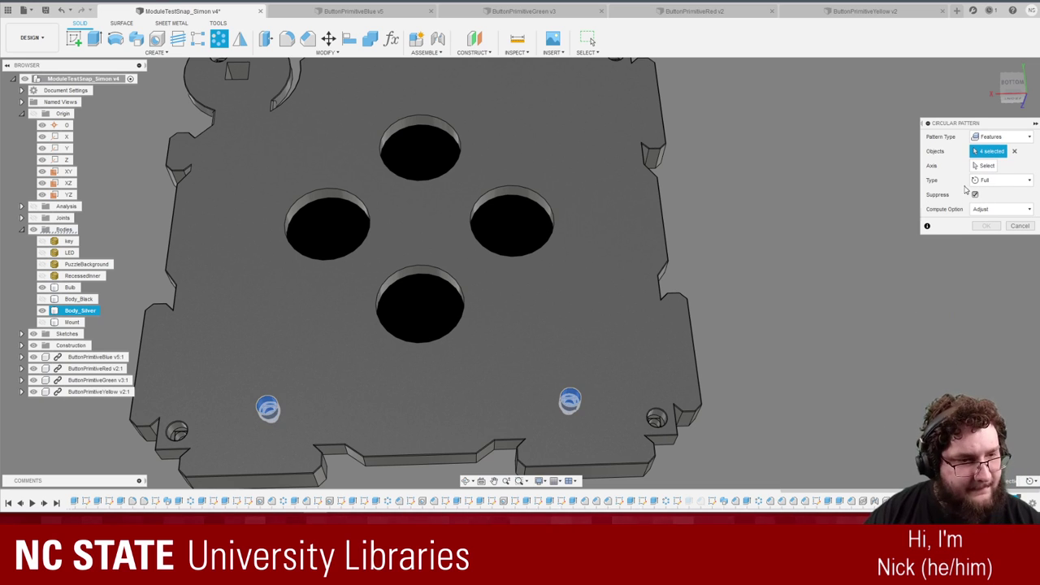
left_click(984, 165)
middle_click_drag(389, 223, 406, 172, "shift")
left_click(421, 223)
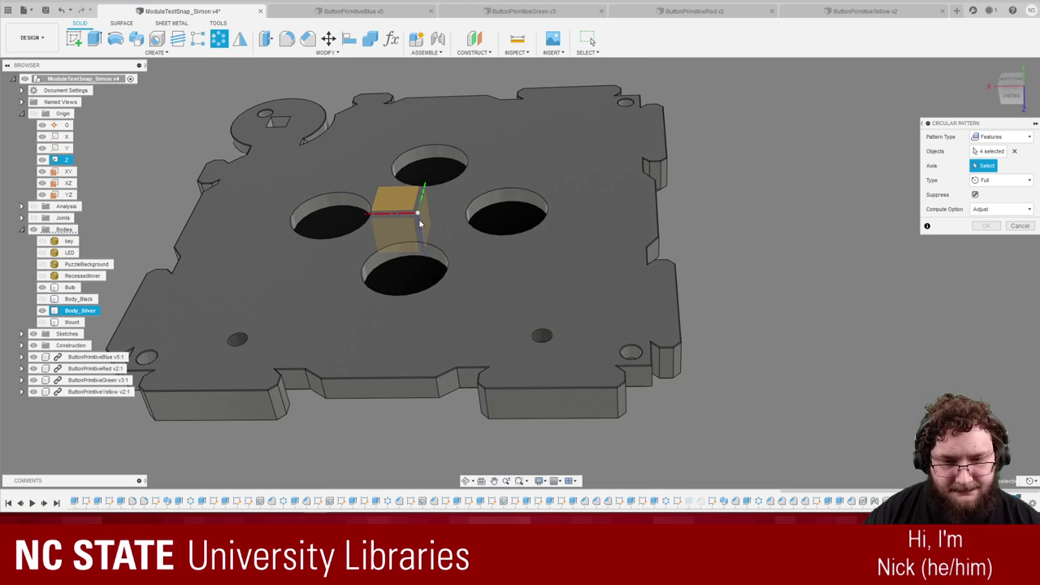
middle_click_drag(636, 280, 640, 288, "shift")
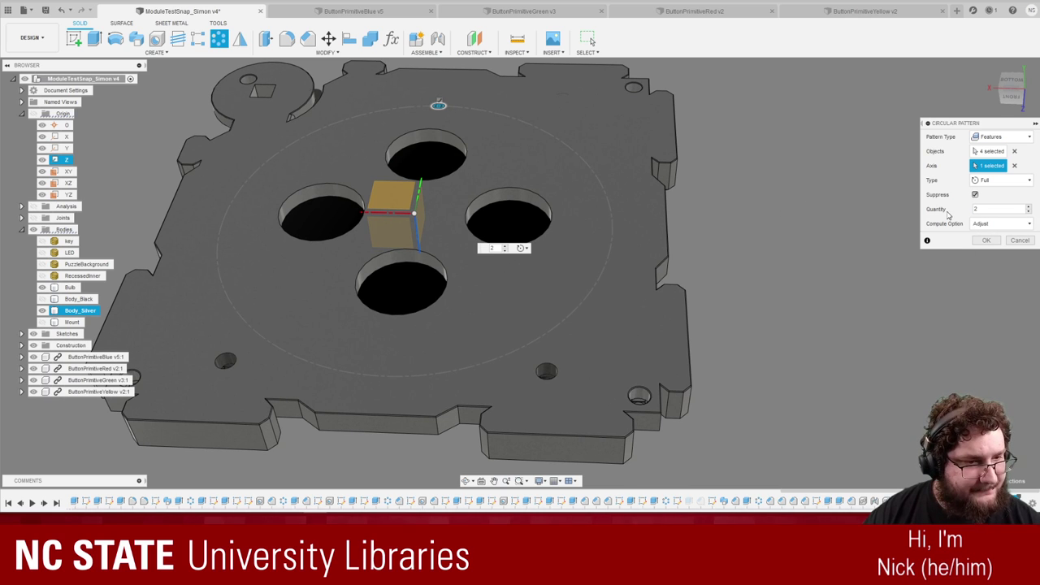
Change the circular pattern's type to Angle with a total angle of -90 degrees.
left_click(998, 185)
left_click(997, 212)
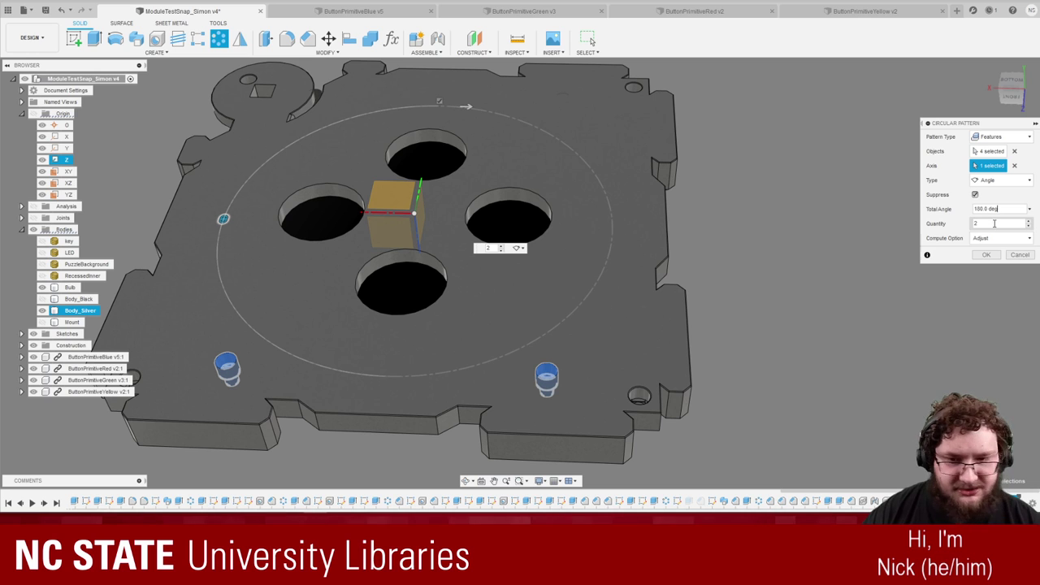
left_click_drag(1005, 210, 944, 211)
type("90")
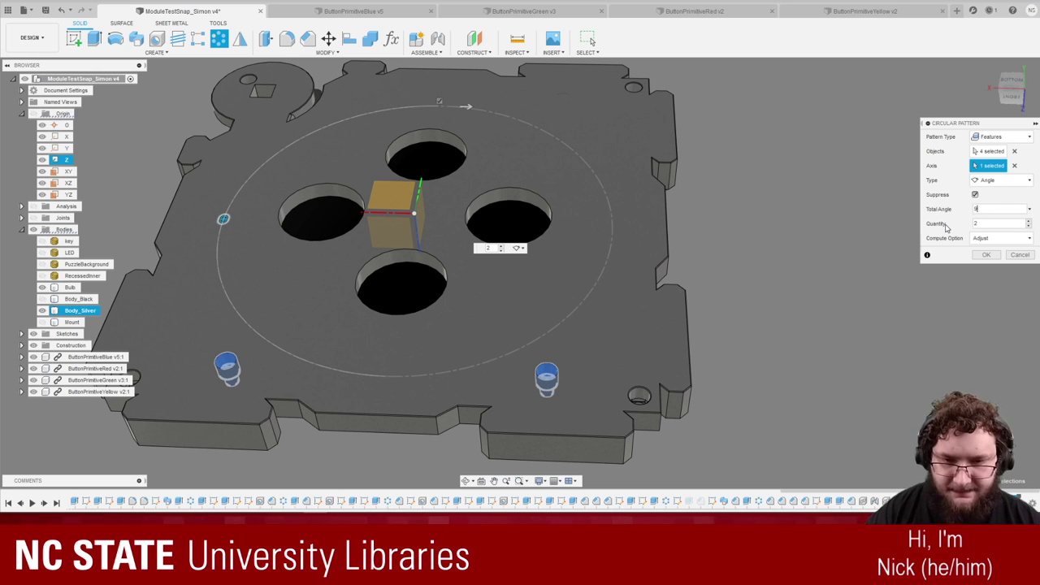
left_click(986, 209)
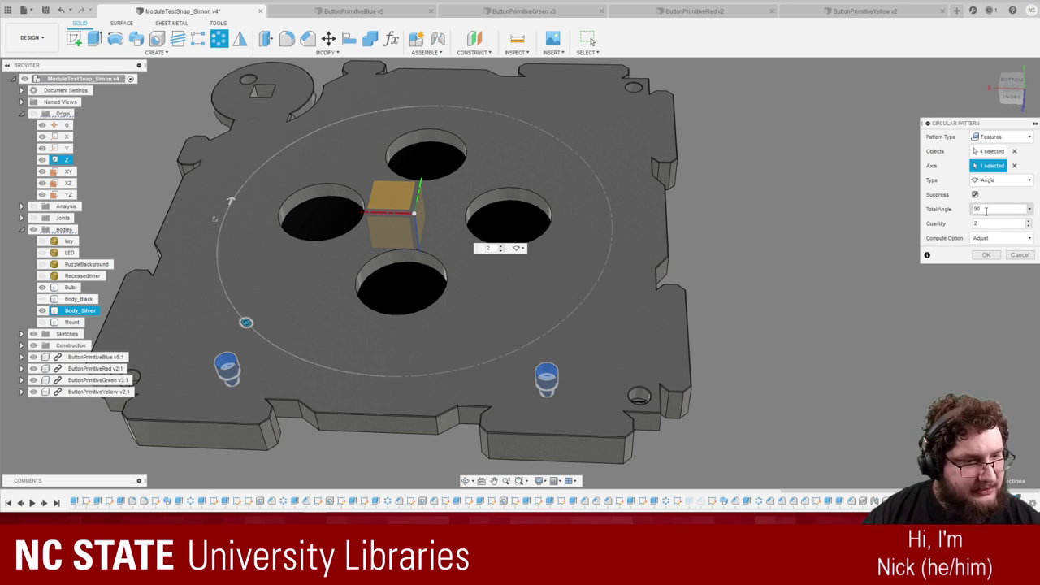
key("Home")
type("-")
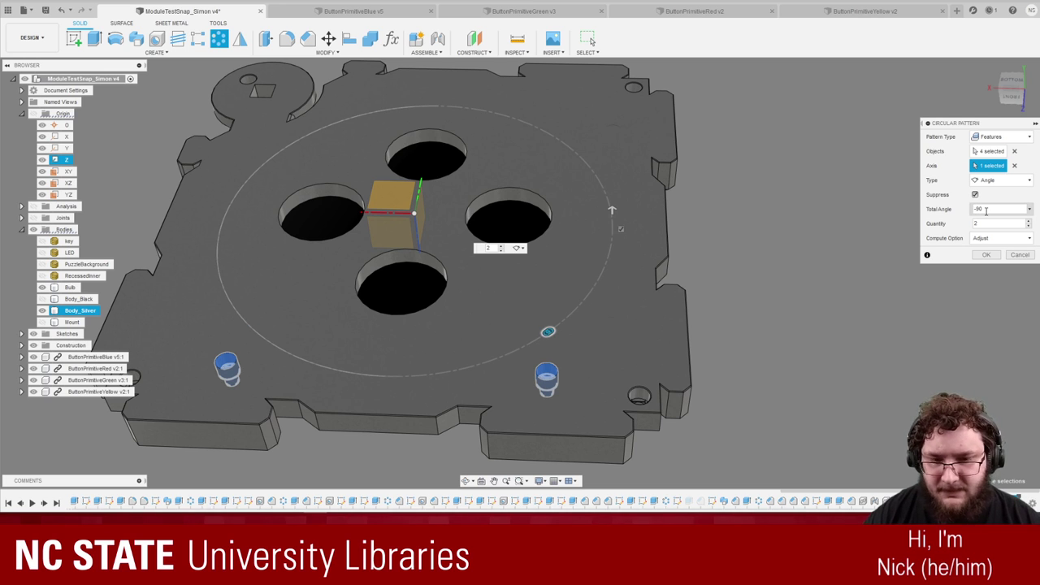
Create the circular pattern of the screw holes with quantity 2 and the Adjust compute option.
left_click(994, 238)
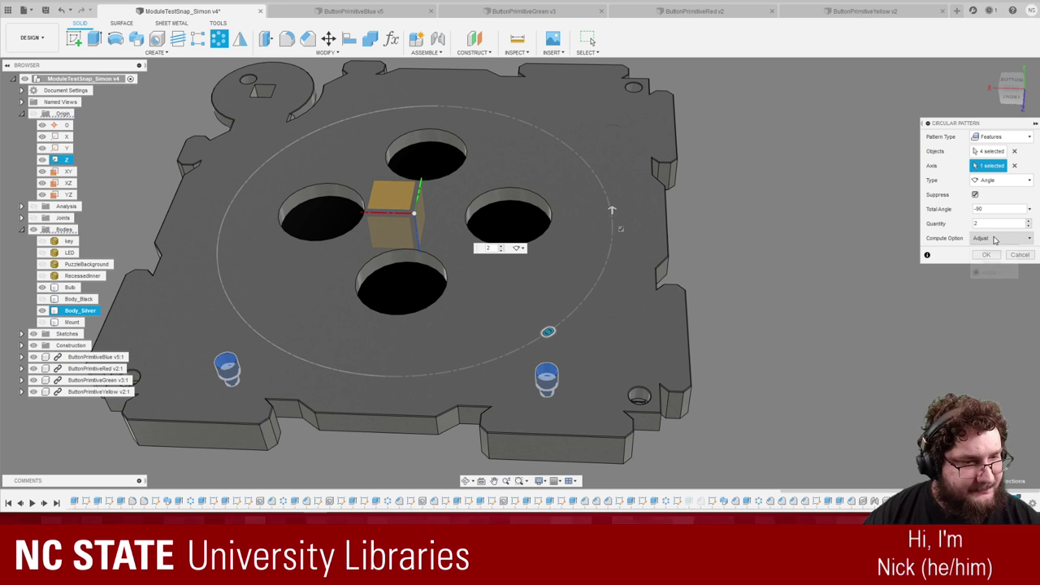
left_click(994, 239)
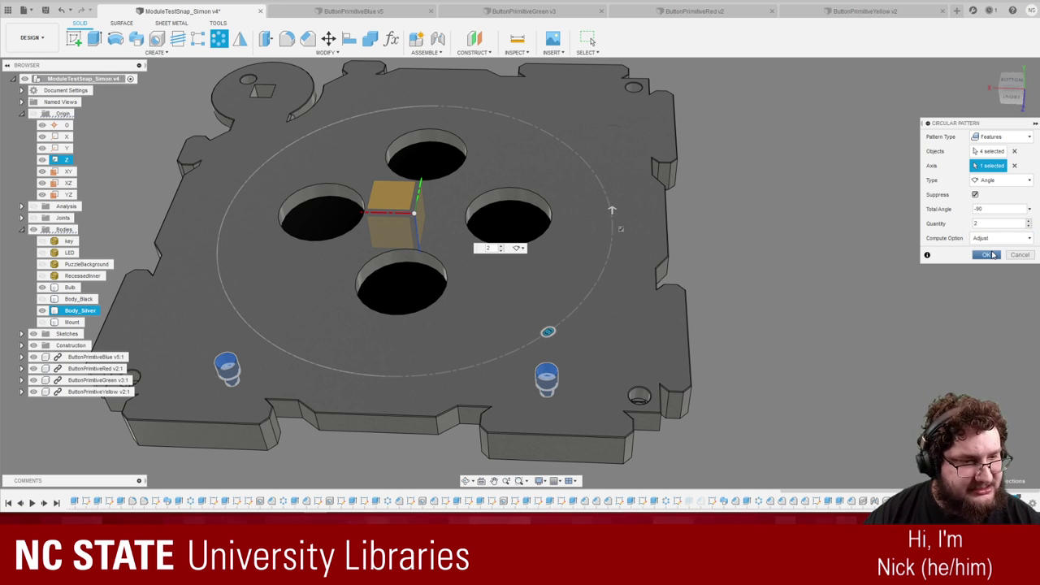
left_click(986, 255)
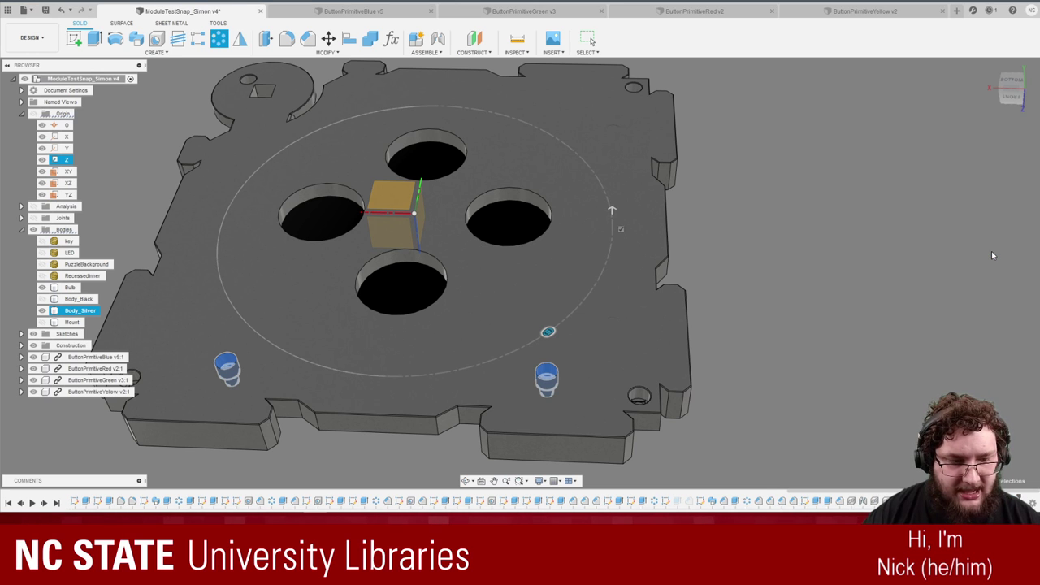
middle_click_drag(818, 385, 792, 389, "shift")
scroll(793, 389, "up", 2)
scroll(728, 267, "down", 1)
scroll(728, 271, "down", 3)
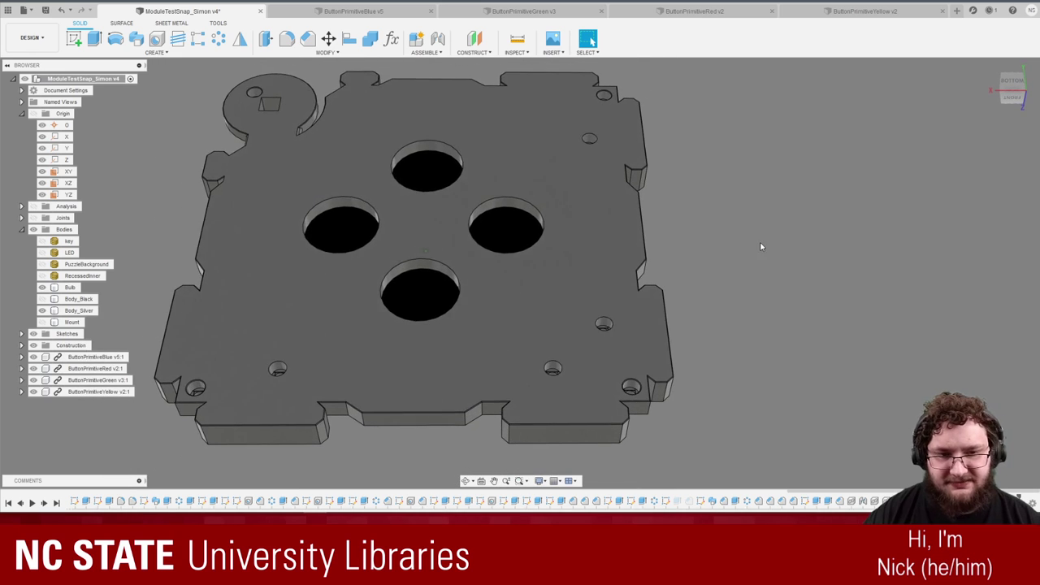
Show the black body together with the silver plate.
left_click(46, 310)
scroll(528, 249, "up", 3)
middle_click_drag(255, 128, 256, 118, "shift")
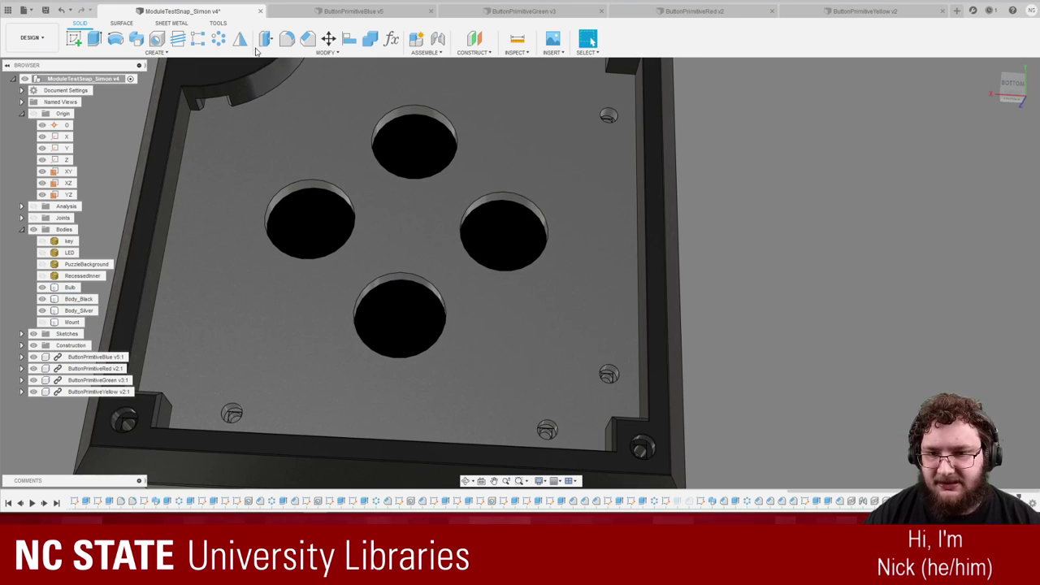
Chamfer the edges of the four small screw holes on the silver plate's underside with an equal distance of 0.2 mm.
left_click(307, 39)
left_click(232, 411)
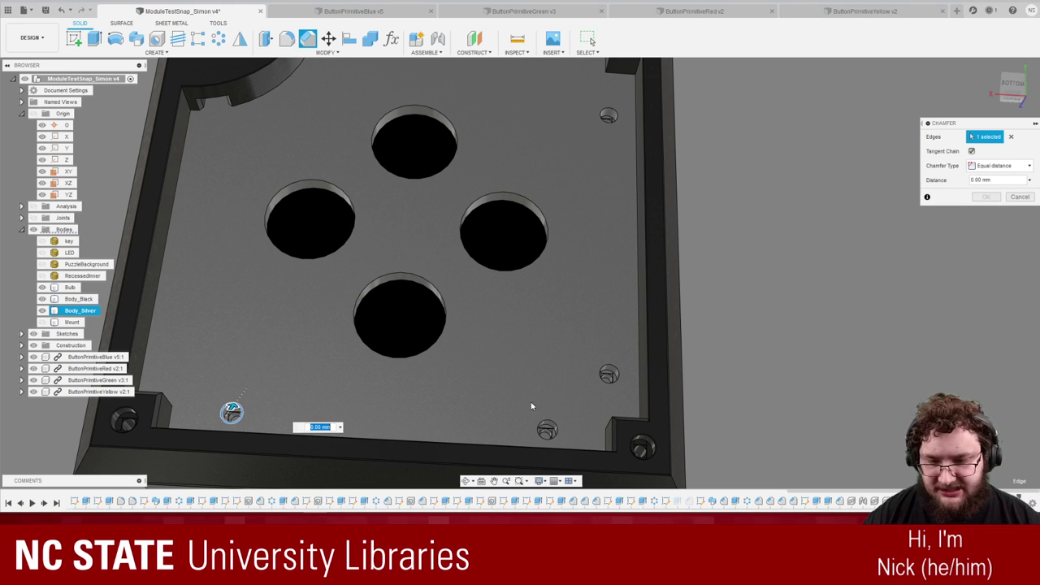
left_click(548, 428)
left_click(606, 371)
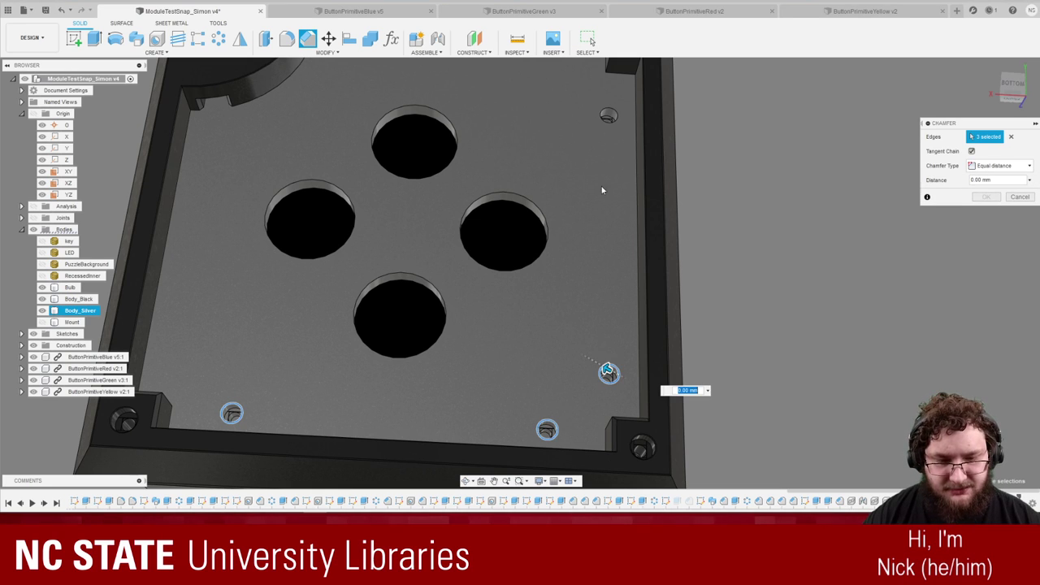
left_click(609, 124)
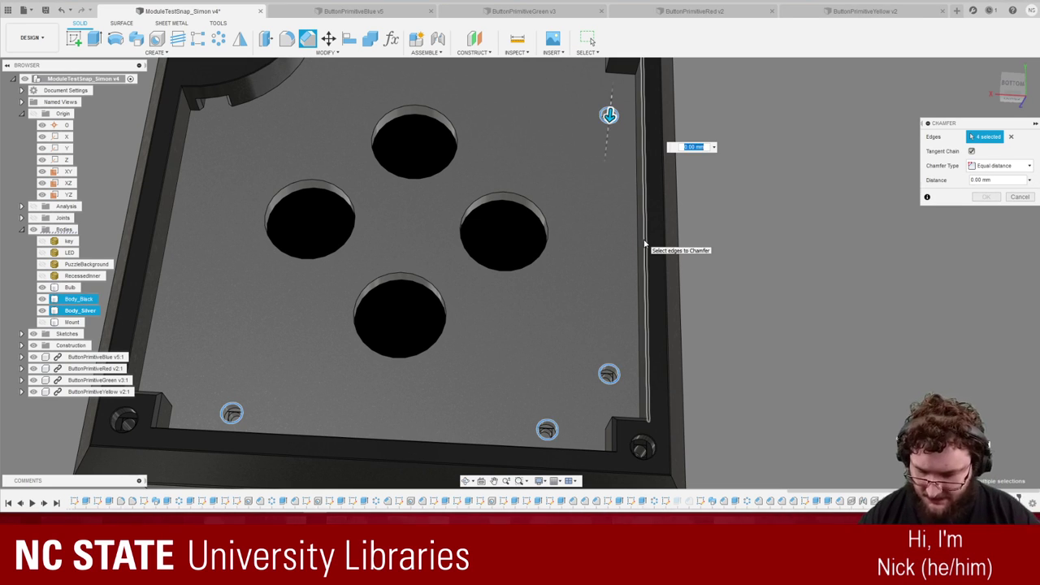
type("0.2")
key("Return")
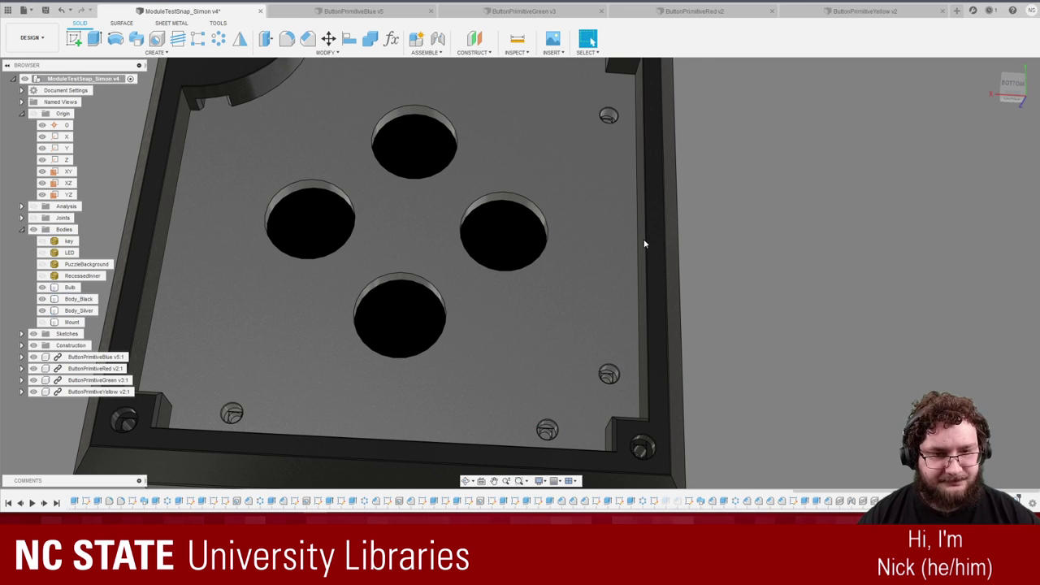
Save the design as a new version with the description "User Saved".
key("F6")
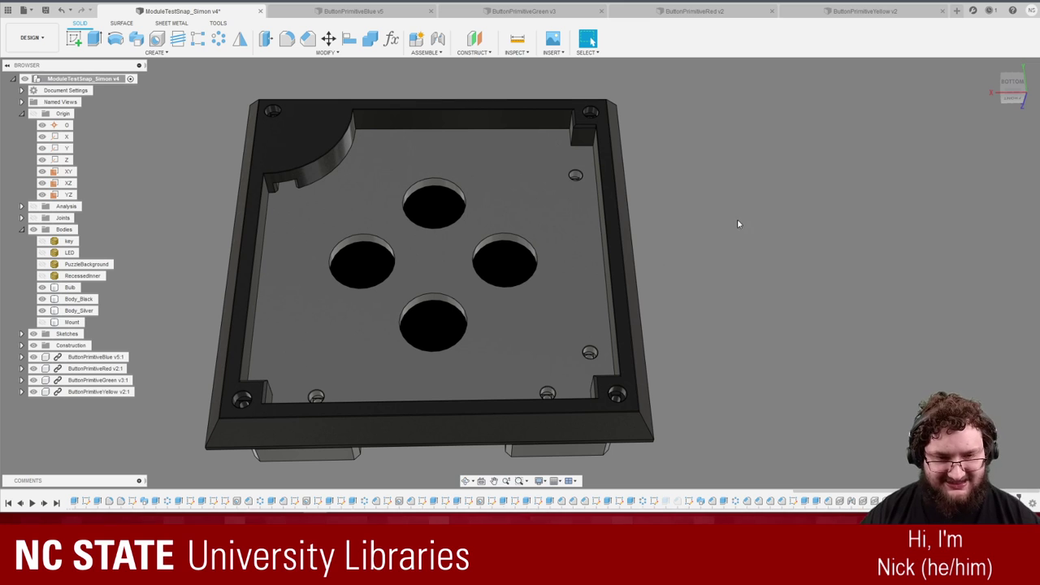
key("ctrl+s")
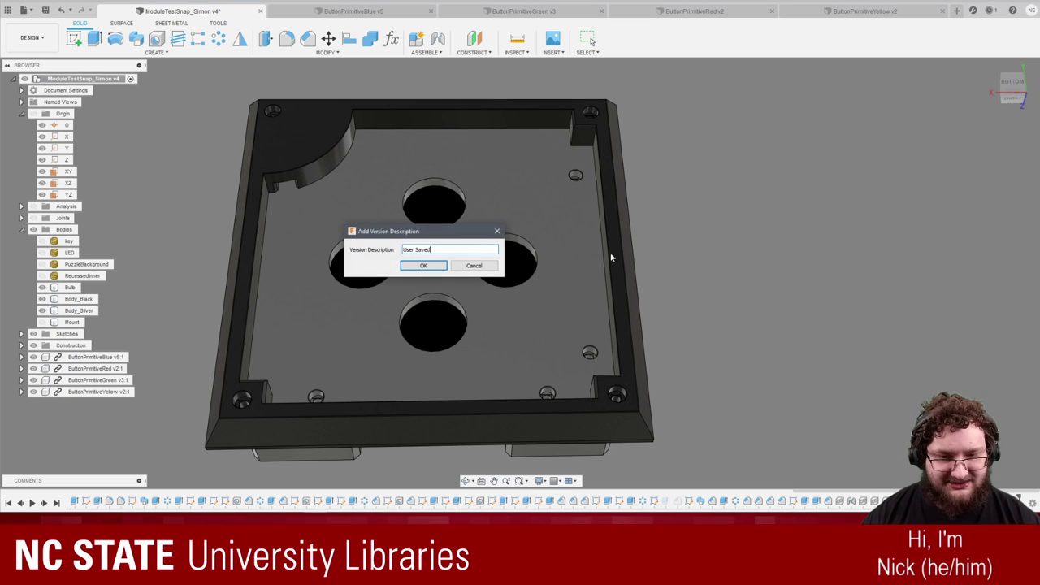
left_click(424, 265)
scroll(682, 273, "up", 3)
scroll(669, 274, "down", 3)
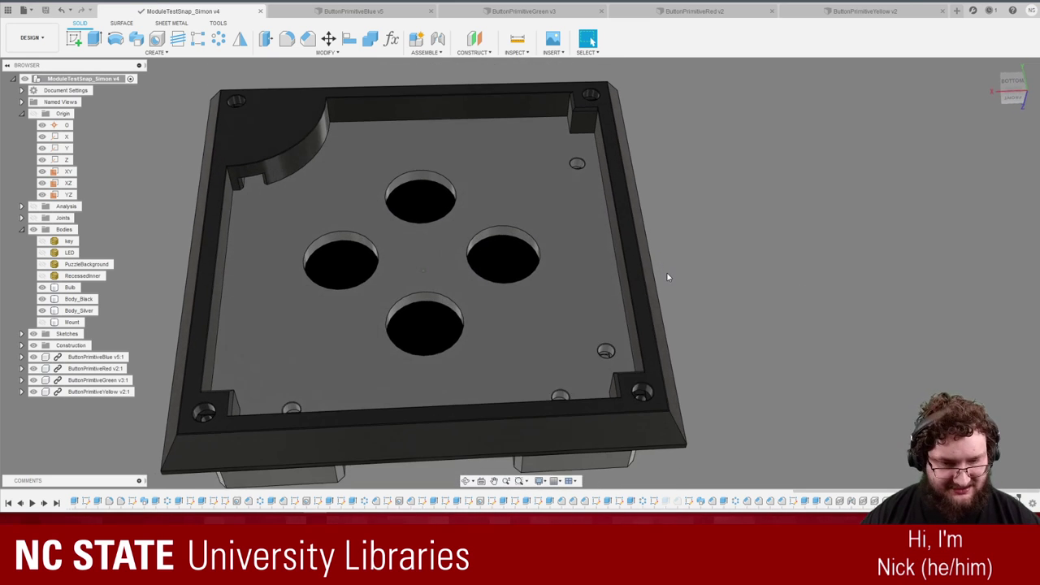
scroll(758, 288, "down", 1)
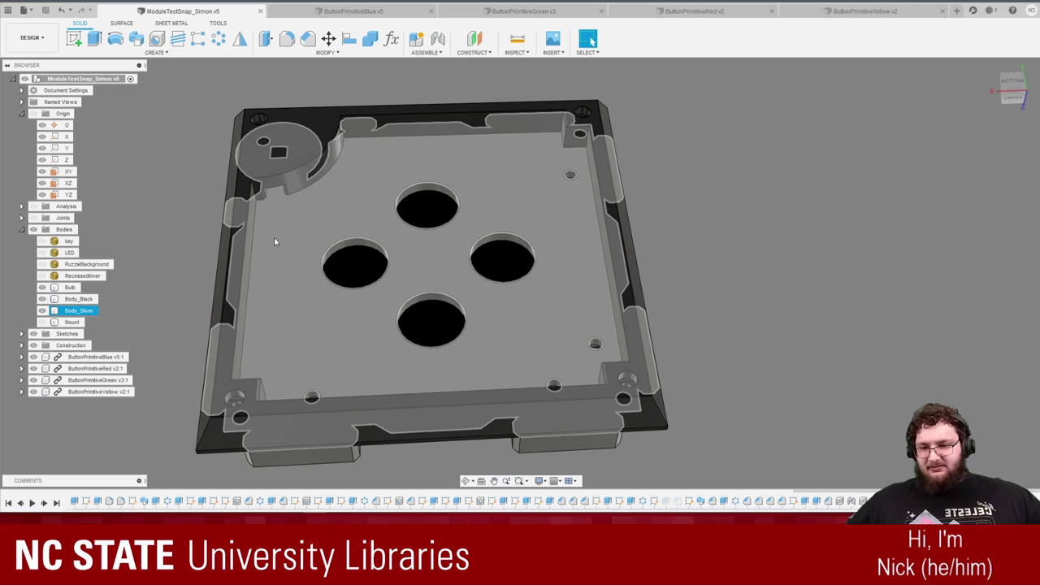
key("Escape")
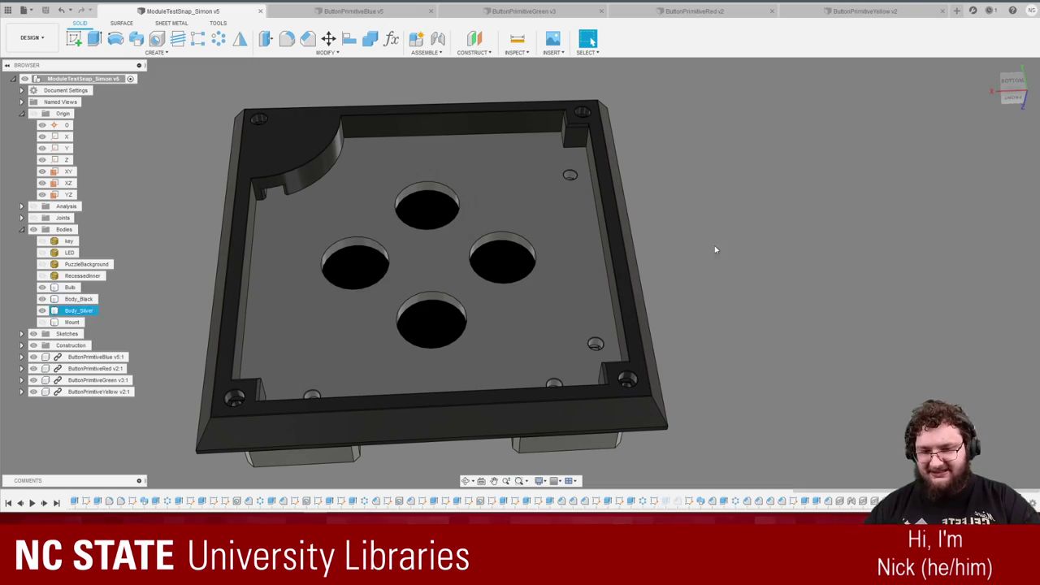
left_click(786, 222)
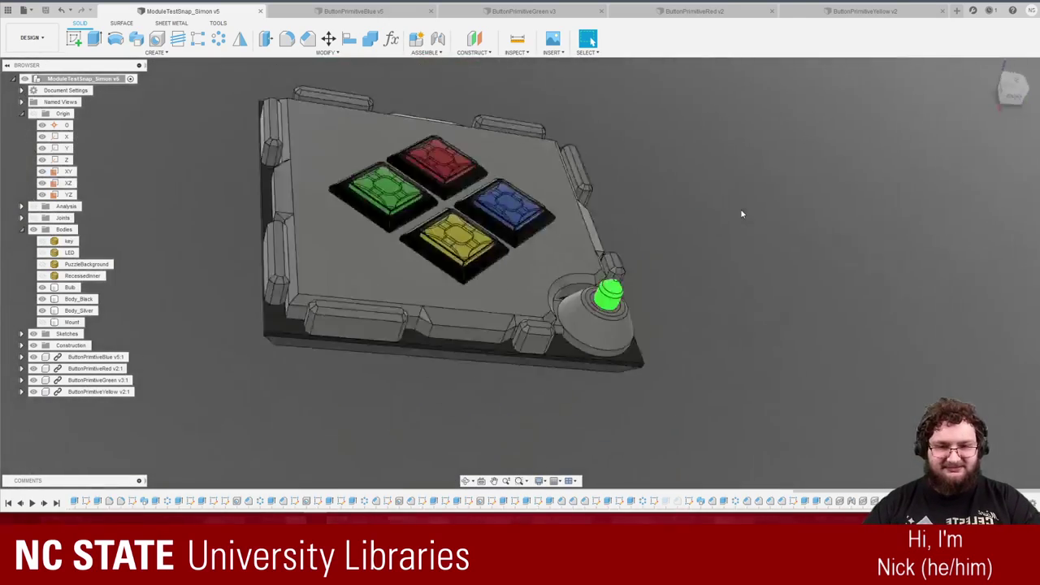